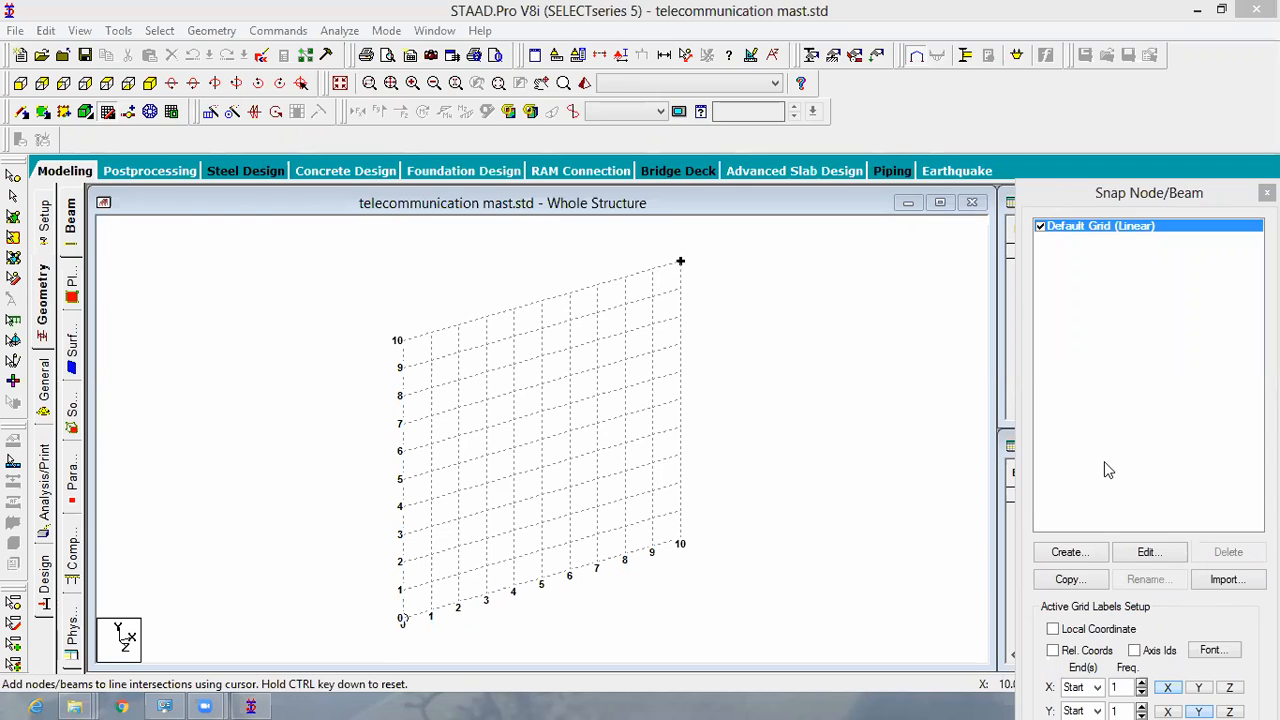
Step: Change the default linear grid to the X-Z plane, keeping its 10 by 10 lines at 1 m spacing
click(1145, 553)
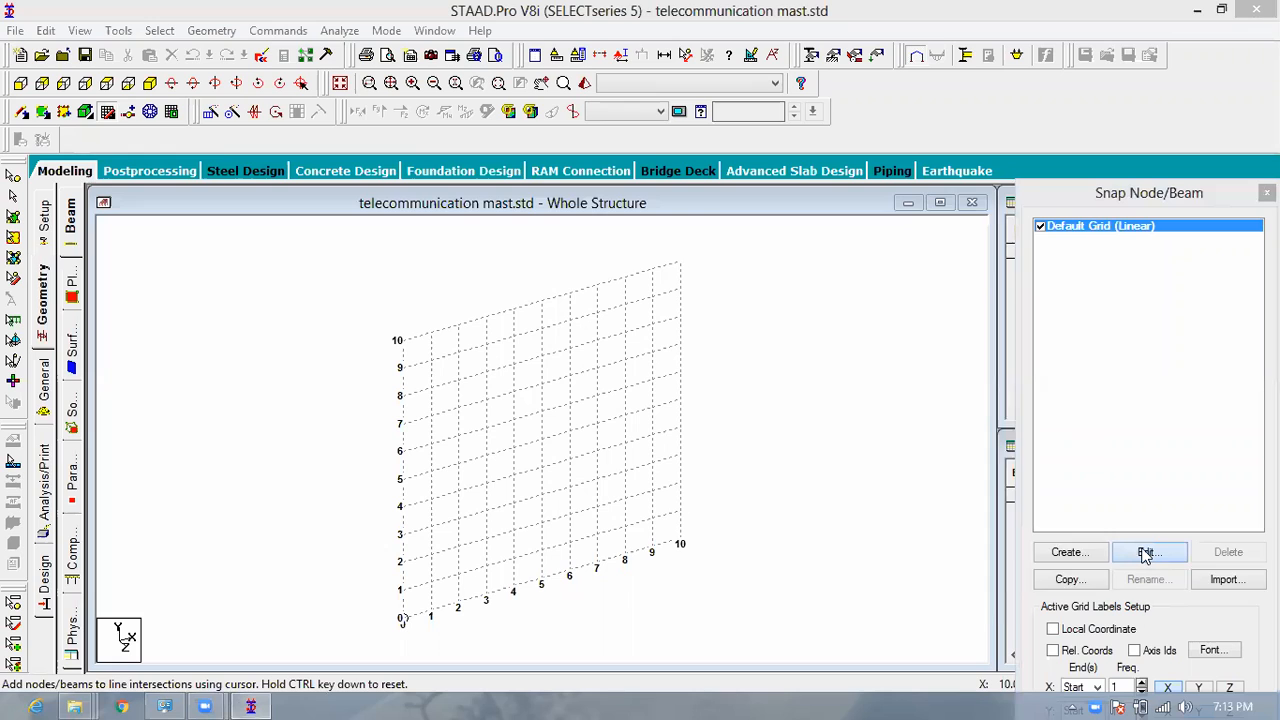
click(785, 336)
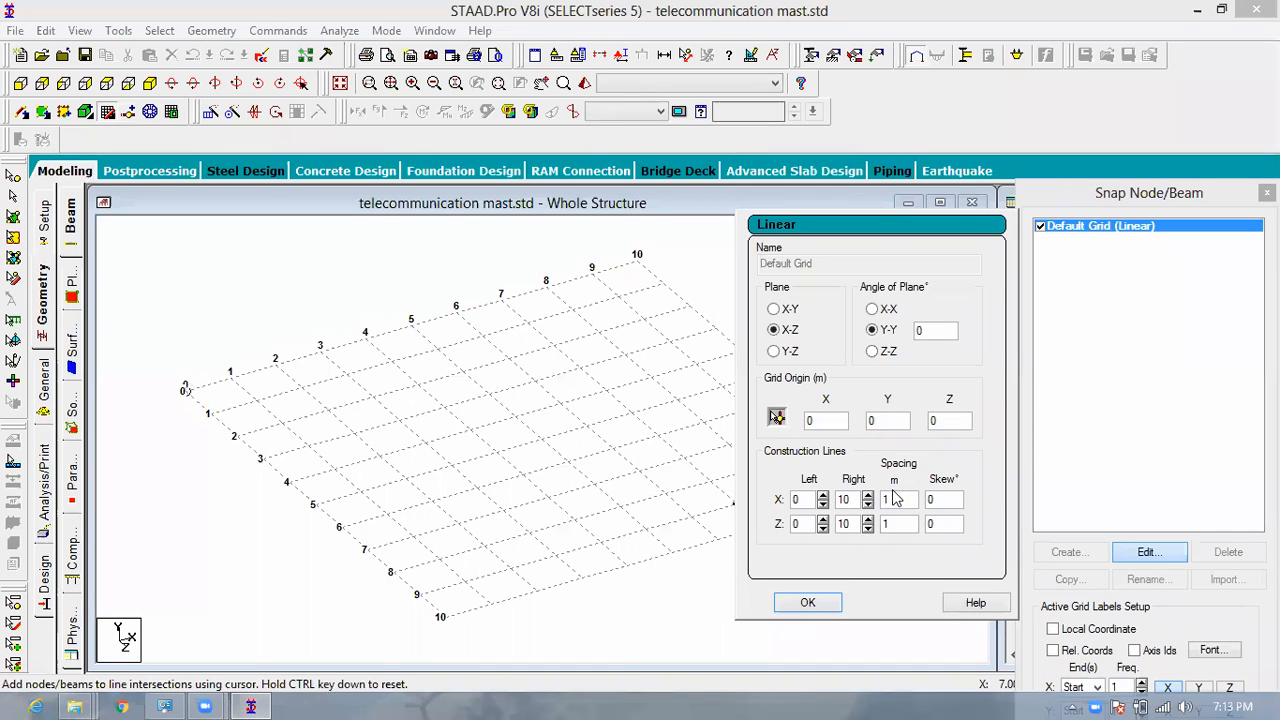
click(808, 602)
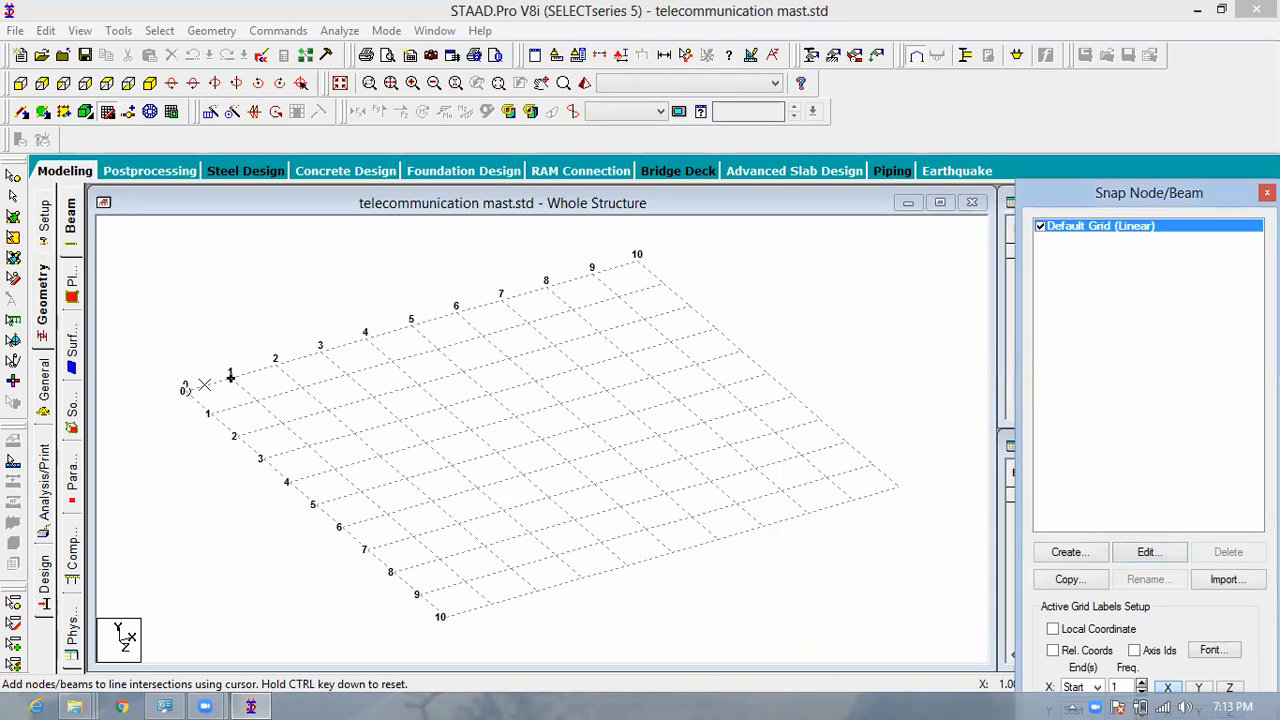
Step: Draw a closed 5 m by 5 m square of beams on the grid from the origin to X 5, Z 5
click(184, 389)
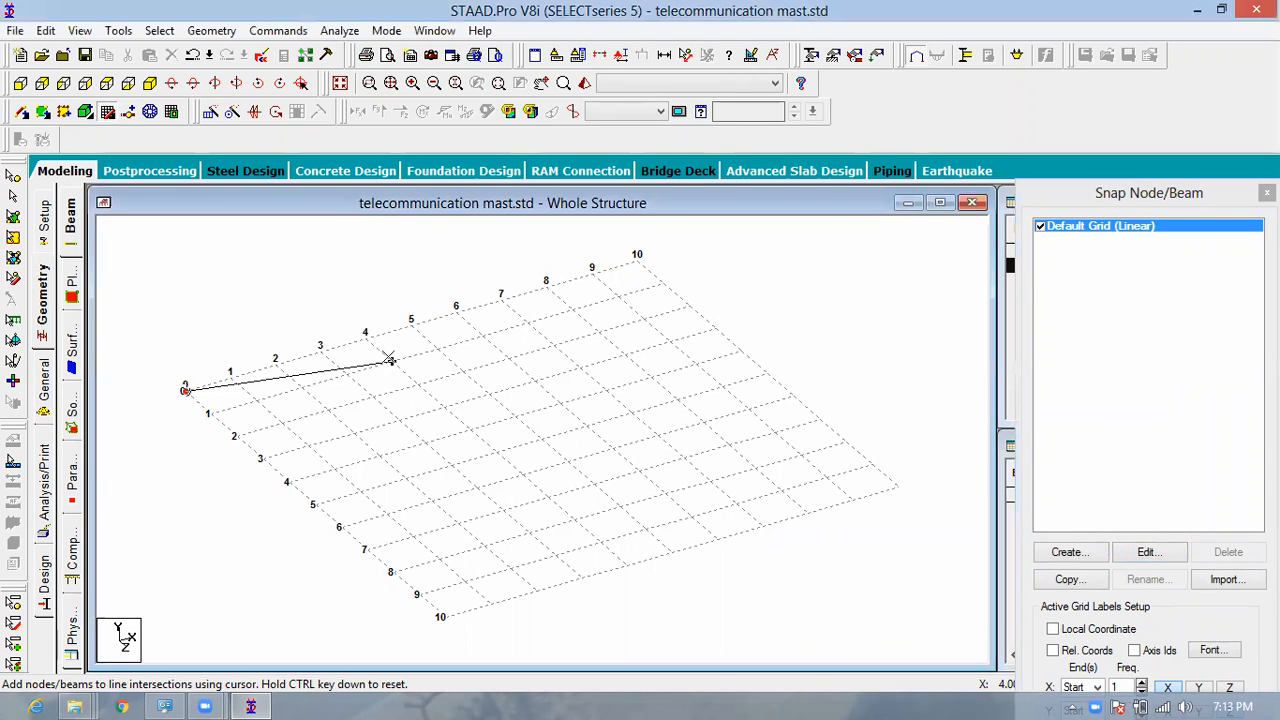
click(411, 322)
click(541, 438)
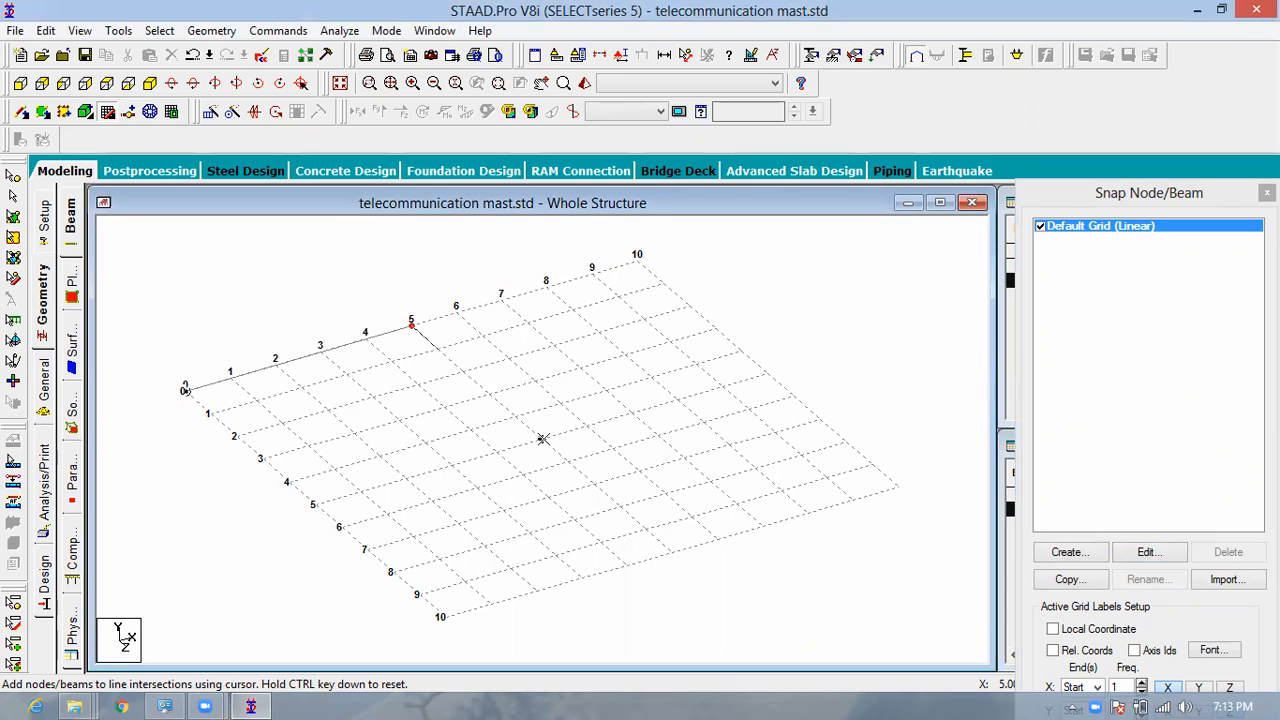
click(313, 503)
click(184, 389)
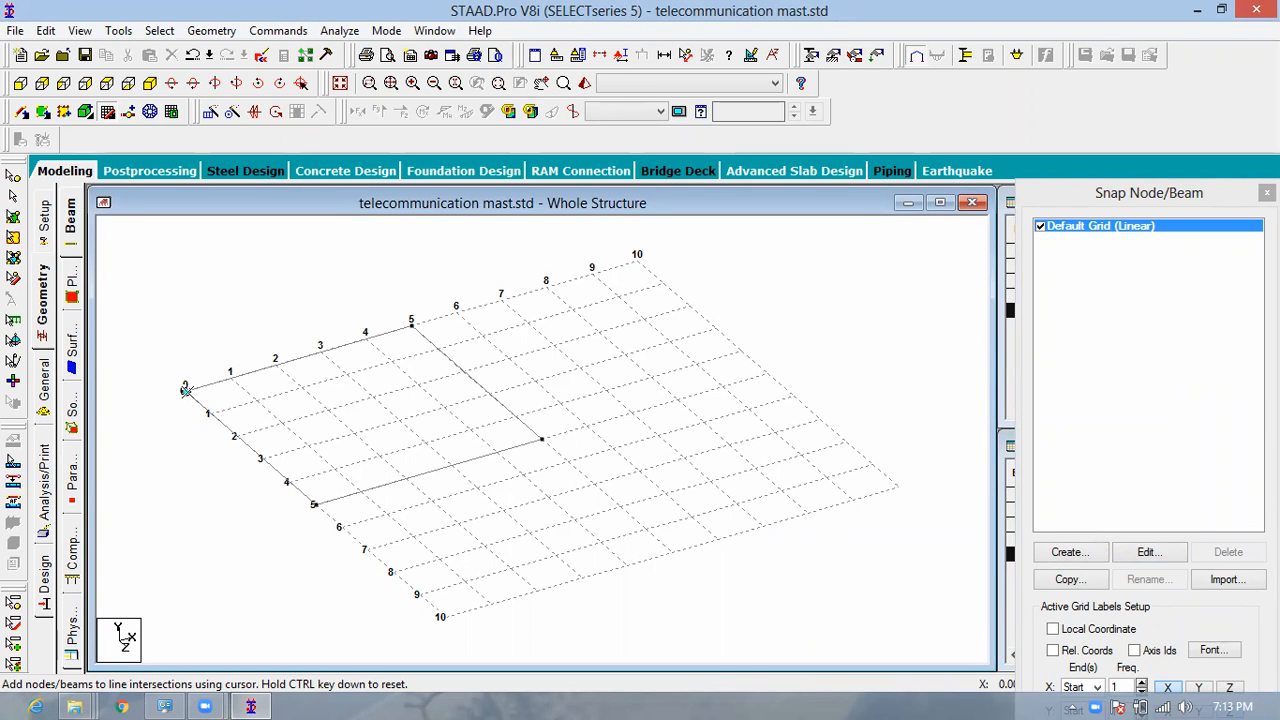
click(898, 487)
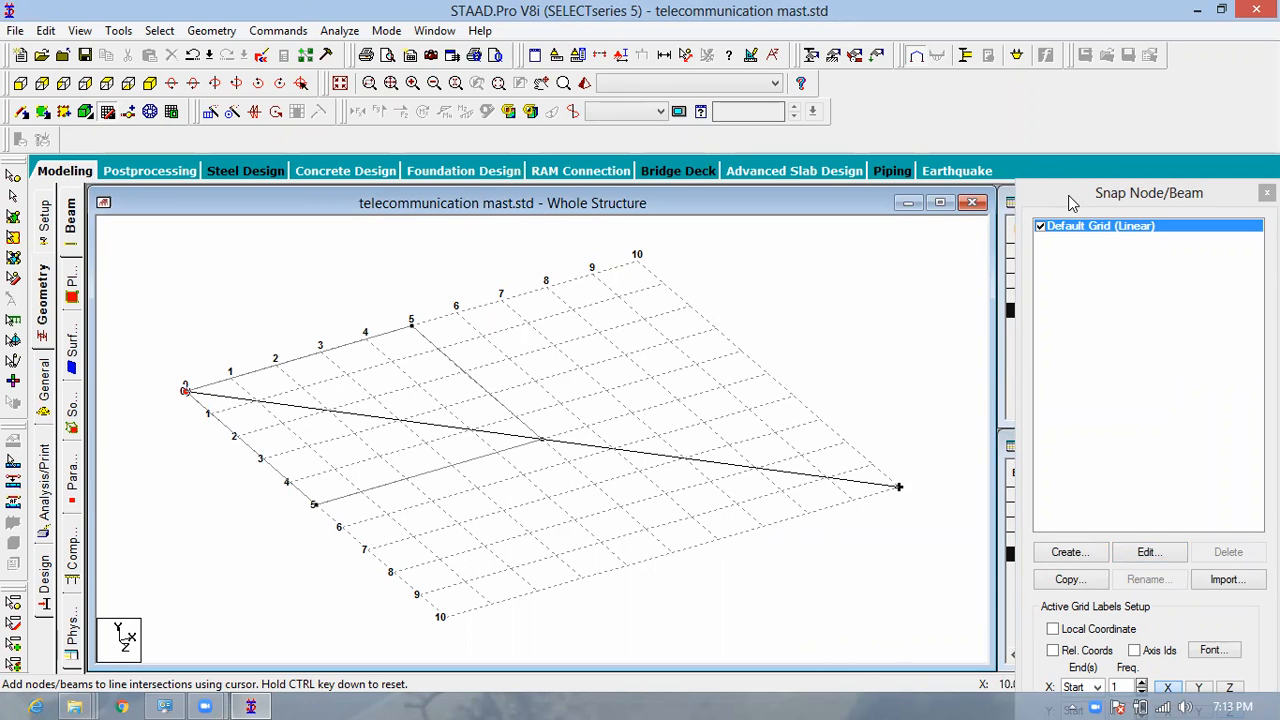
drag(1074, 195, 1088, 79)
click(1122, 664)
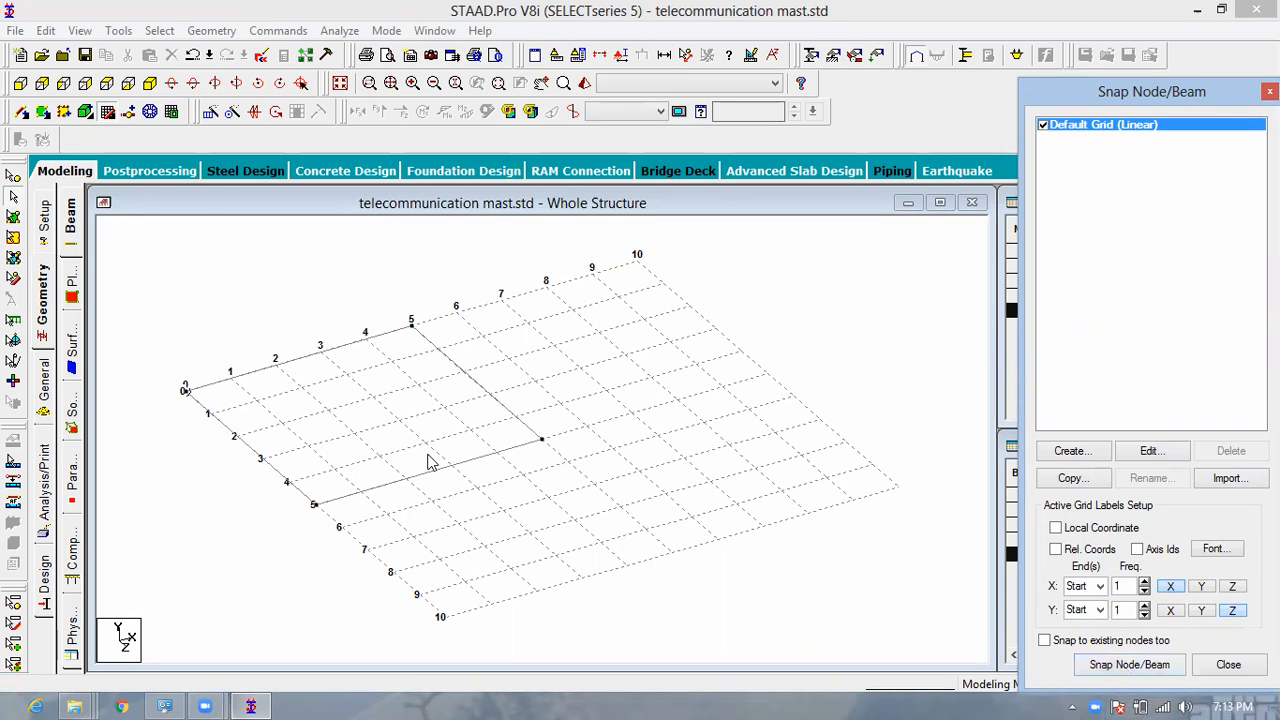
Step: Draw a second closed square of beams inside the first, with corners from X 1, Z 1 to X 4, Z 4
click(1110, 664)
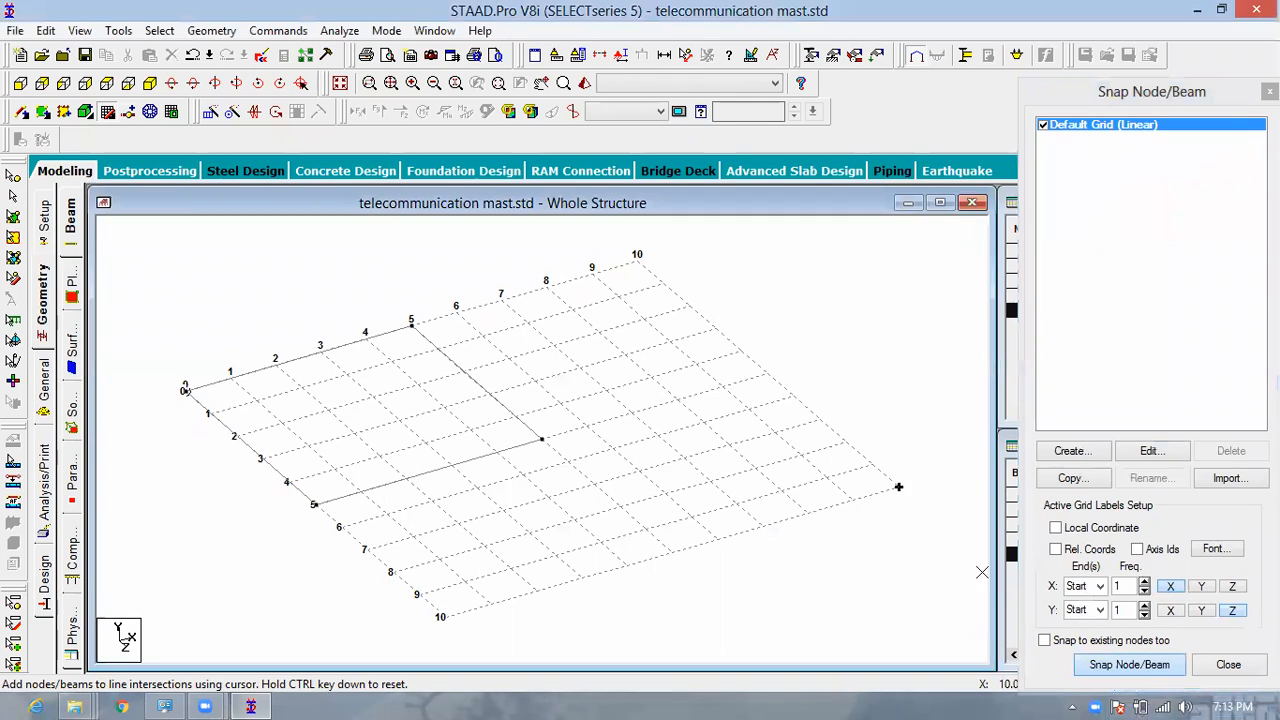
click(256, 399)
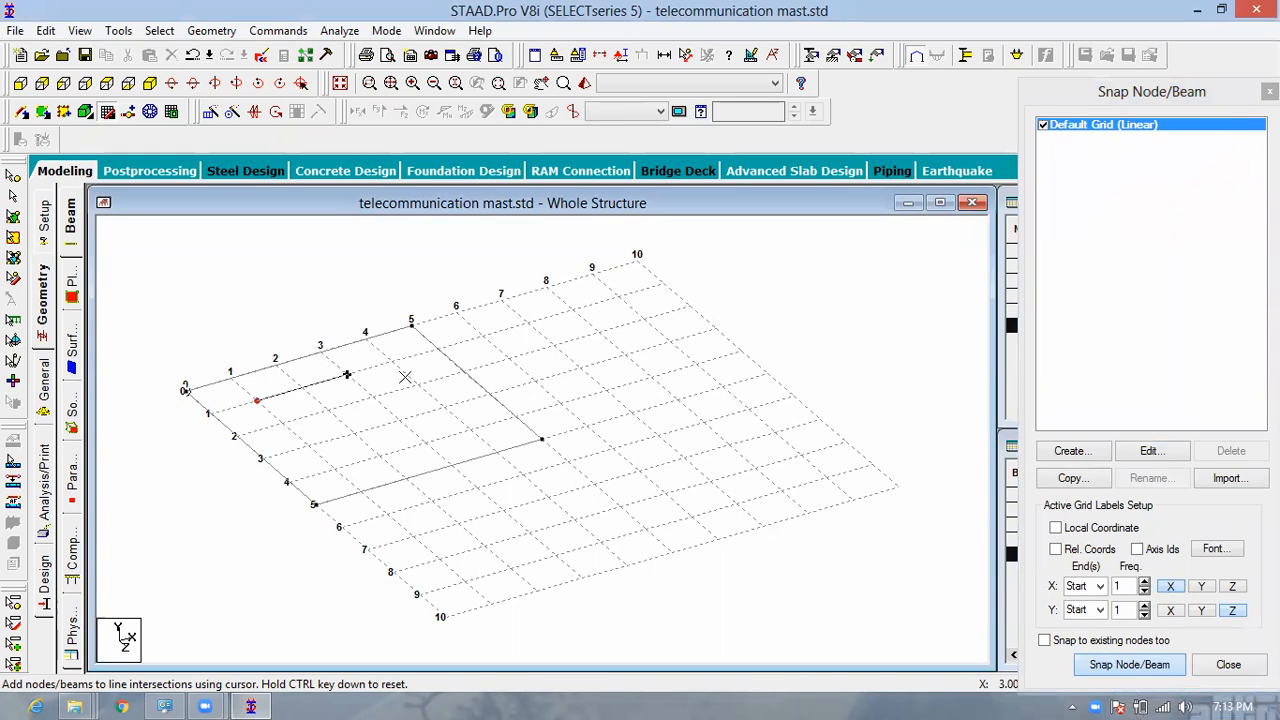
click(391, 361)
click(470, 428)
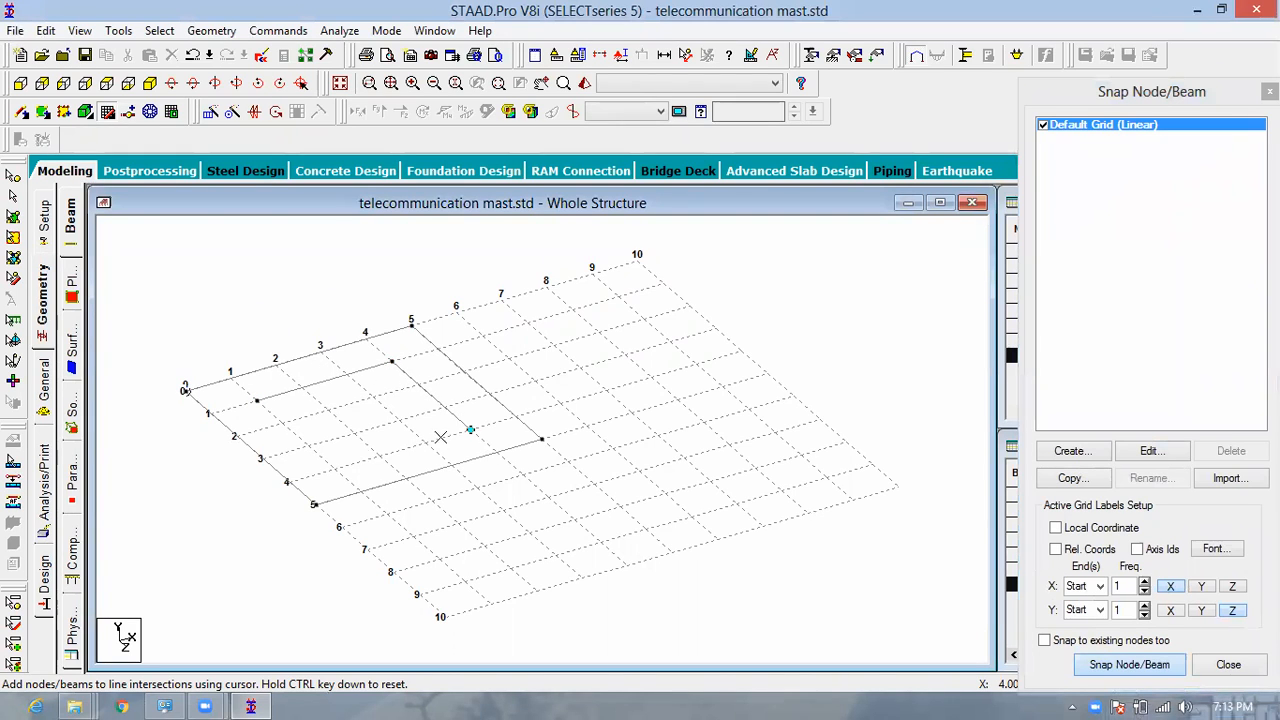
click(335, 468)
click(256, 399)
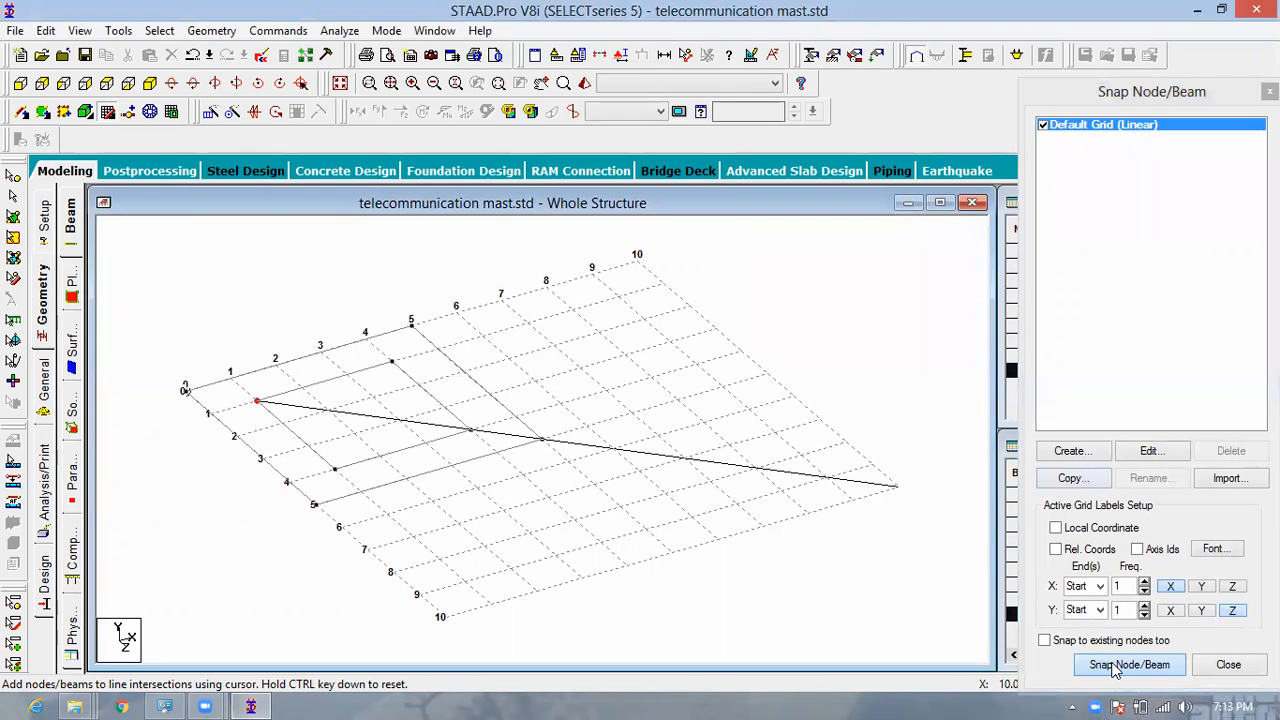
click(1115, 666)
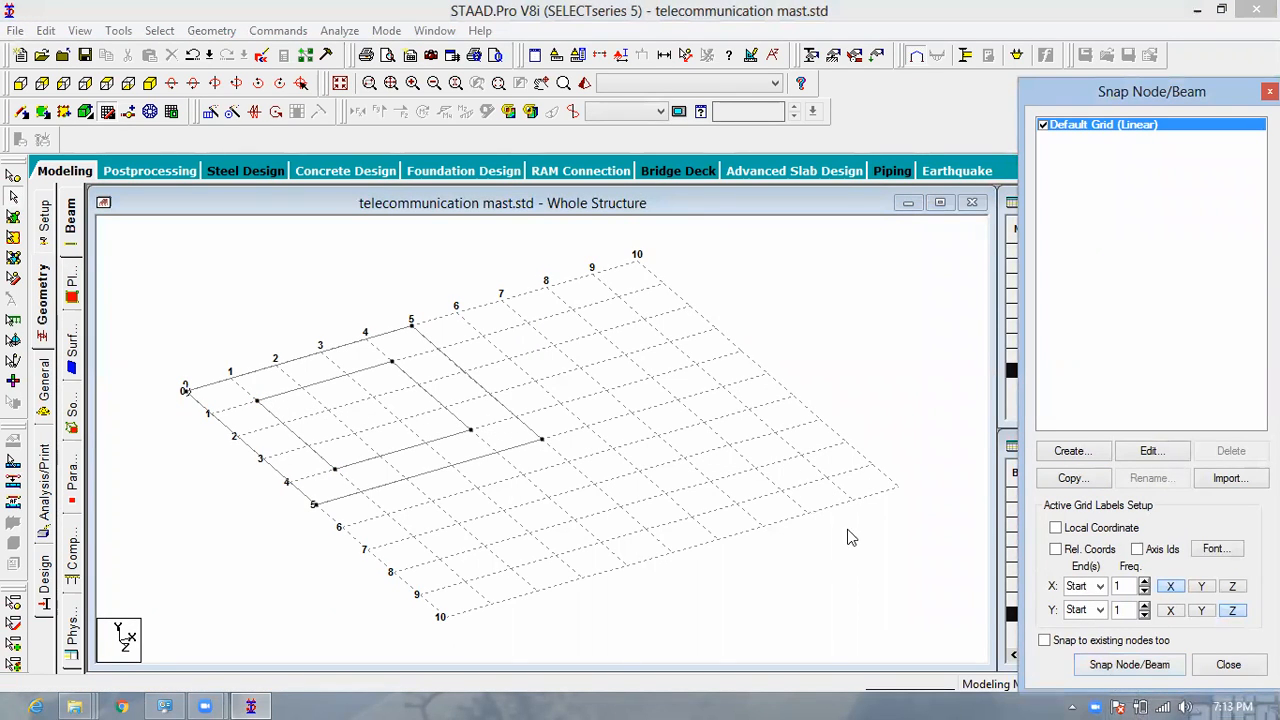
Step: Draw an innermost closed square of beams from X 2, Z 2 to X 3, Z 3 and close the snap grid
click(1150, 666)
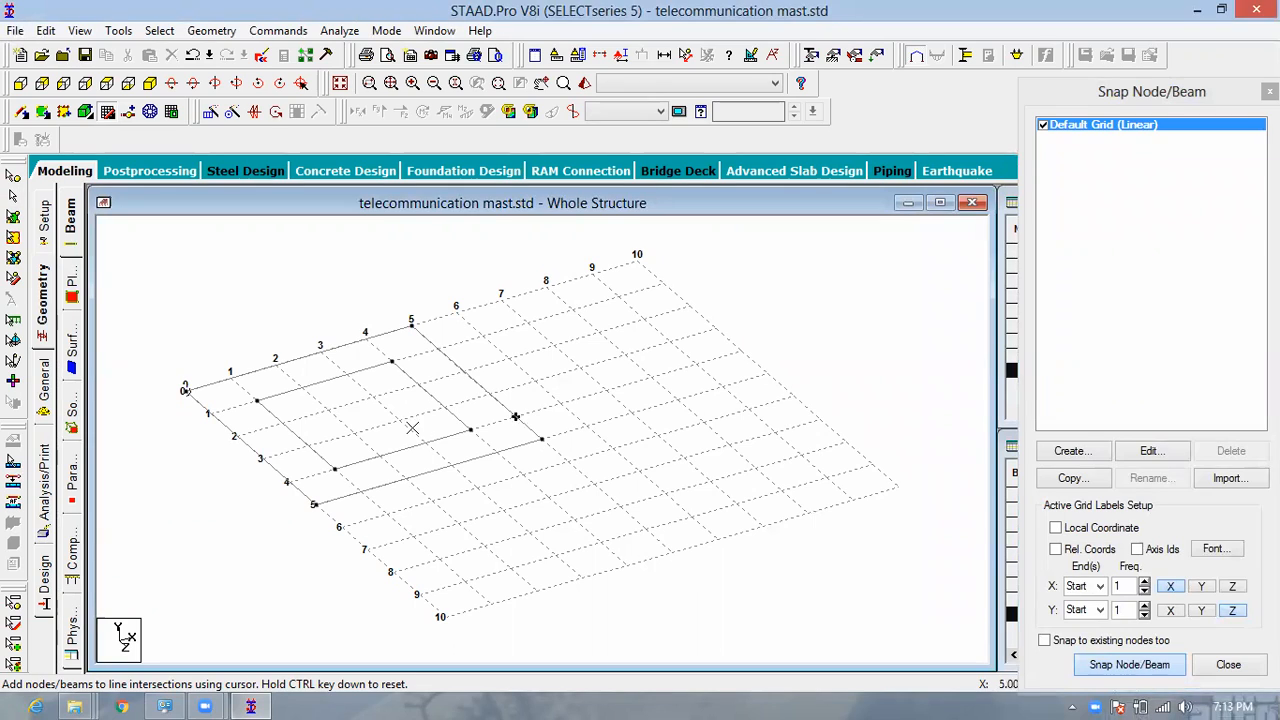
click(373, 398)
click(399, 420)
click(354, 433)
click(328, 410)
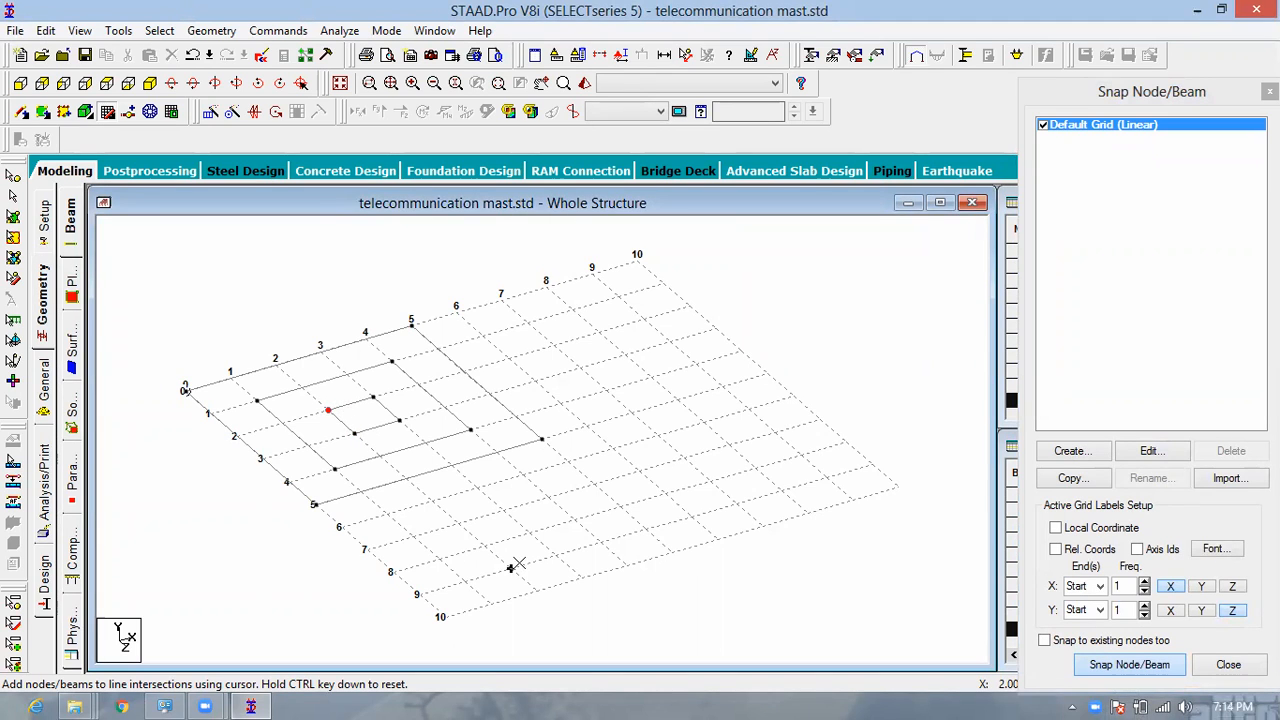
click(1095, 666)
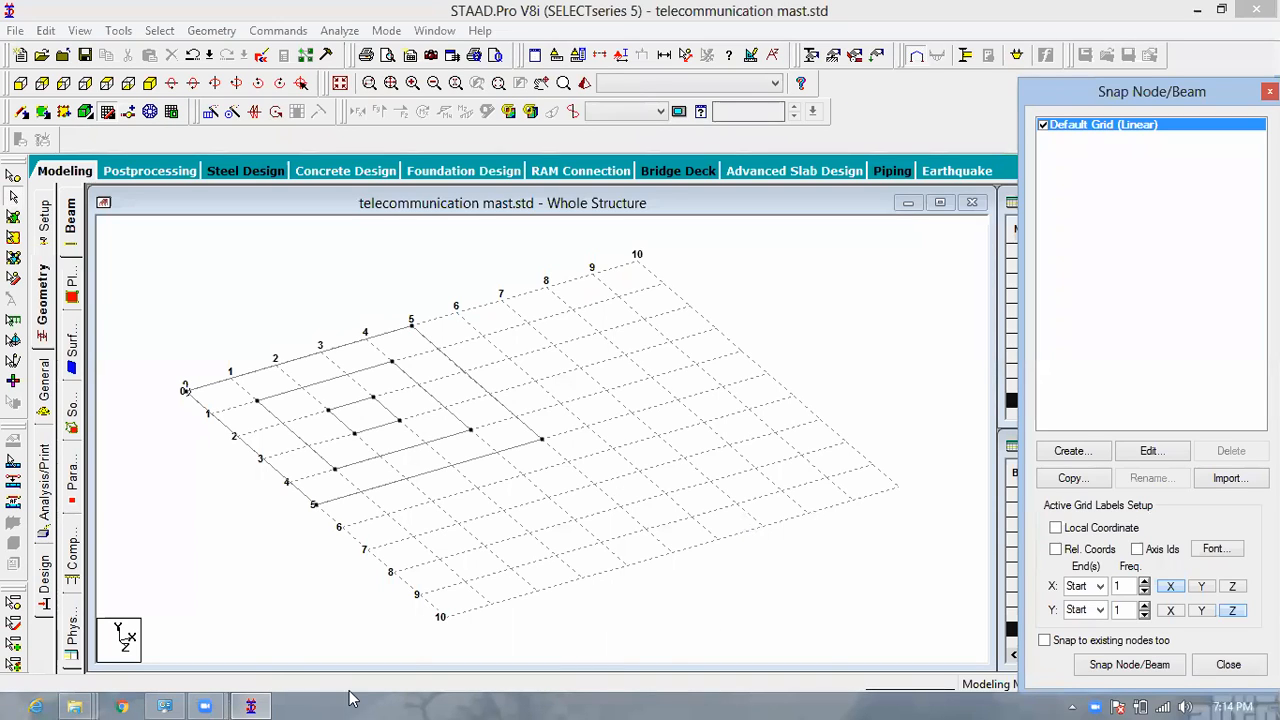
mouse_move(78, 704)
click(1228, 664)
Step: Copy all beams of the middle and inner squares upward with Translational Repeat: Y direction, 1 step, 10 m spacing
scroll(650, 524, down, 2)
scroll(650, 524, down, 3)
scroll(557, 486, up, 1)
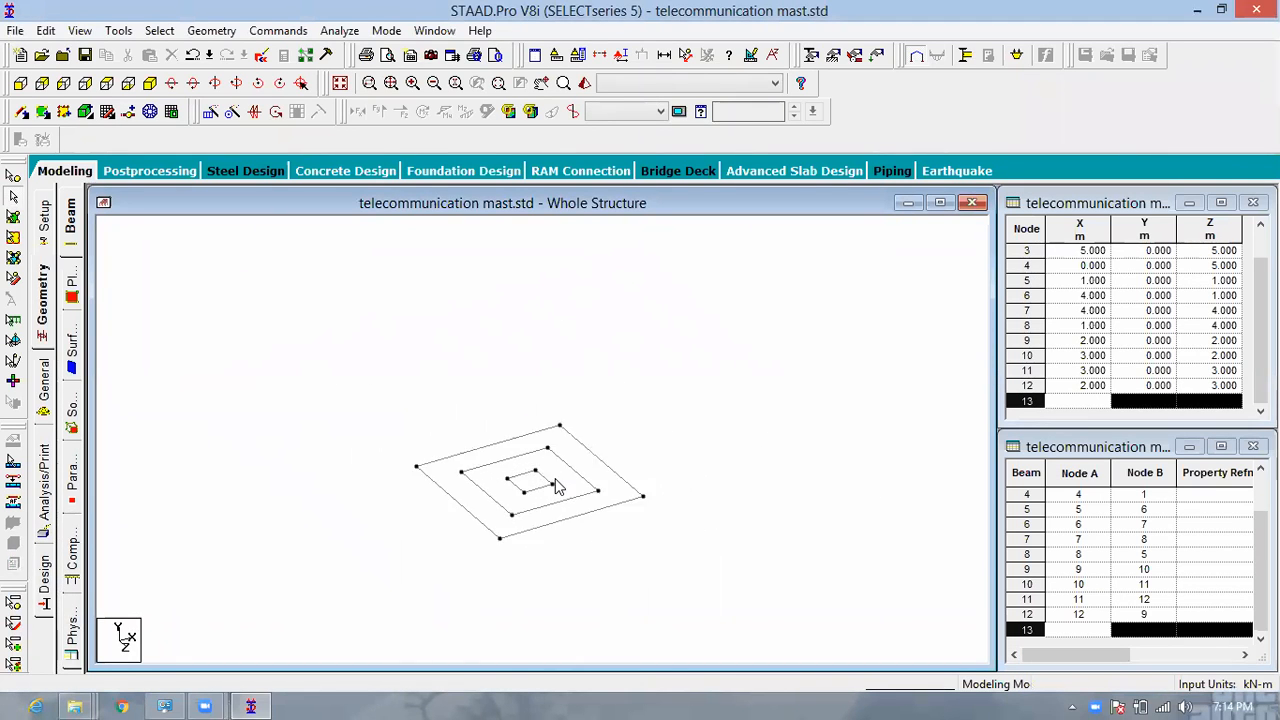
click(570, 507)
ctrl+click(577, 474)
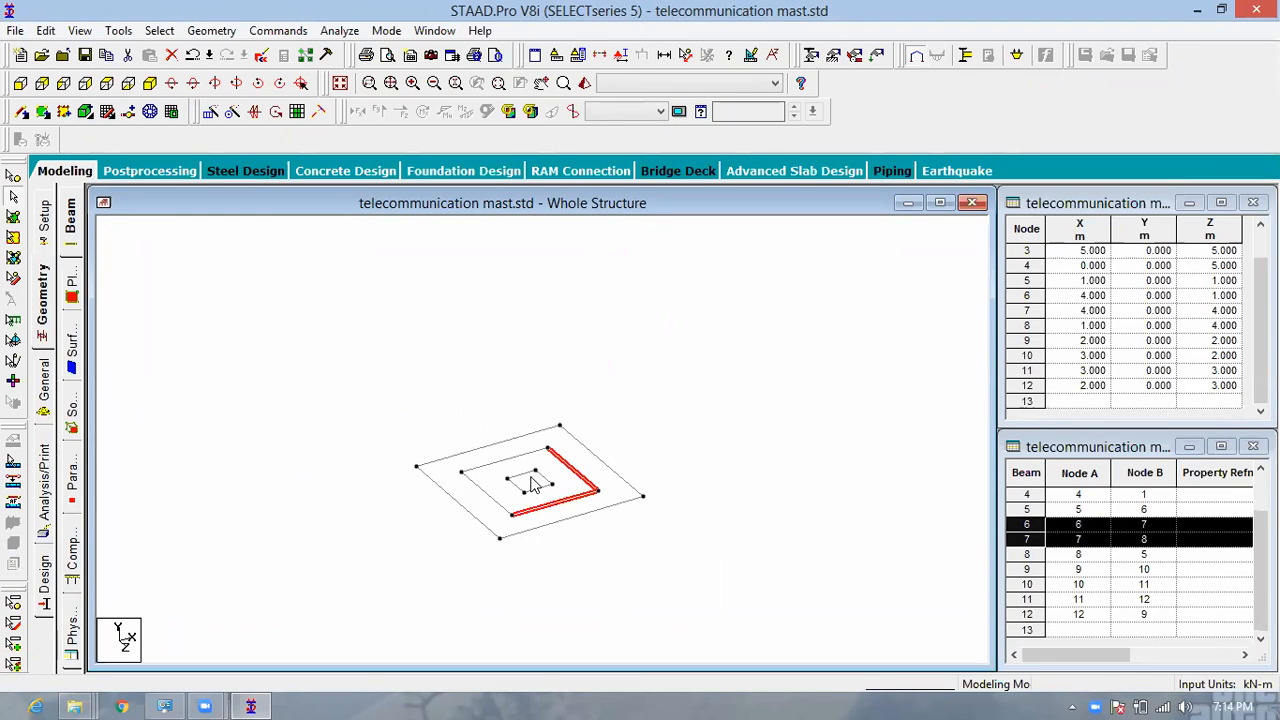
ctrl+click(504, 459)
ctrl+click(496, 500)
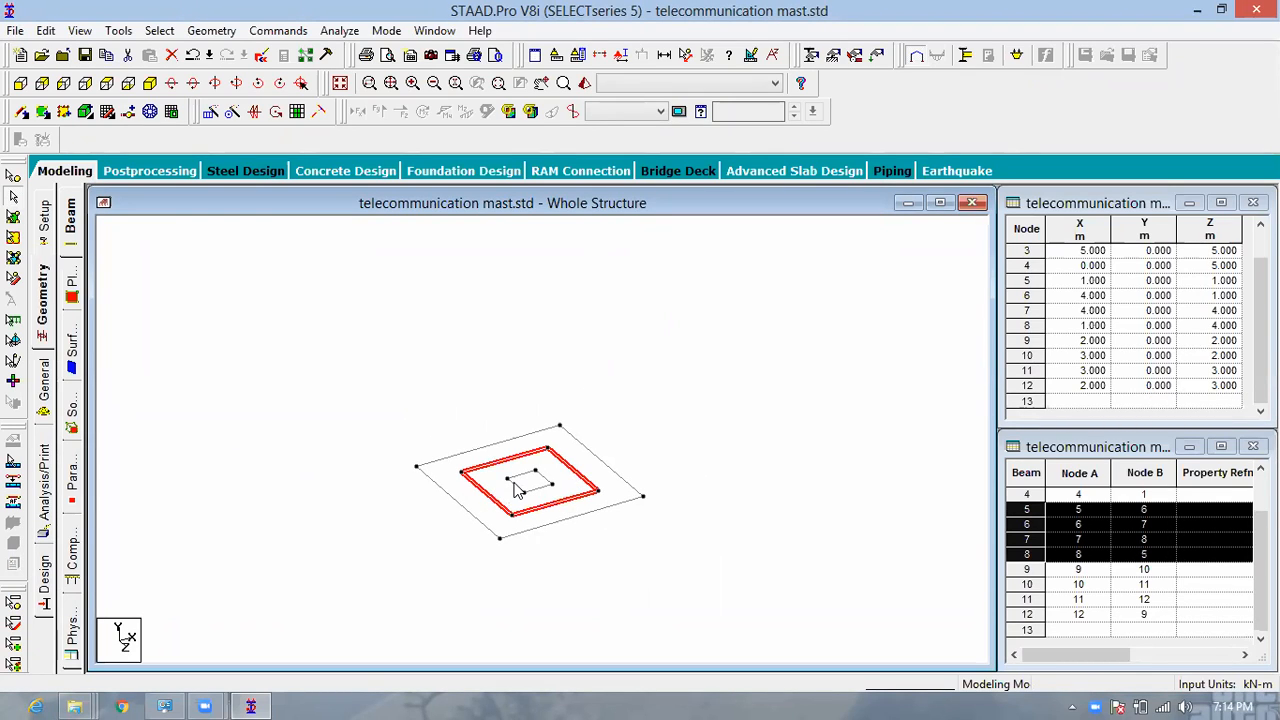
ctrl+click(514, 484)
ctrl+click(525, 474)
ctrl+click(541, 491)
ctrl+click(545, 478)
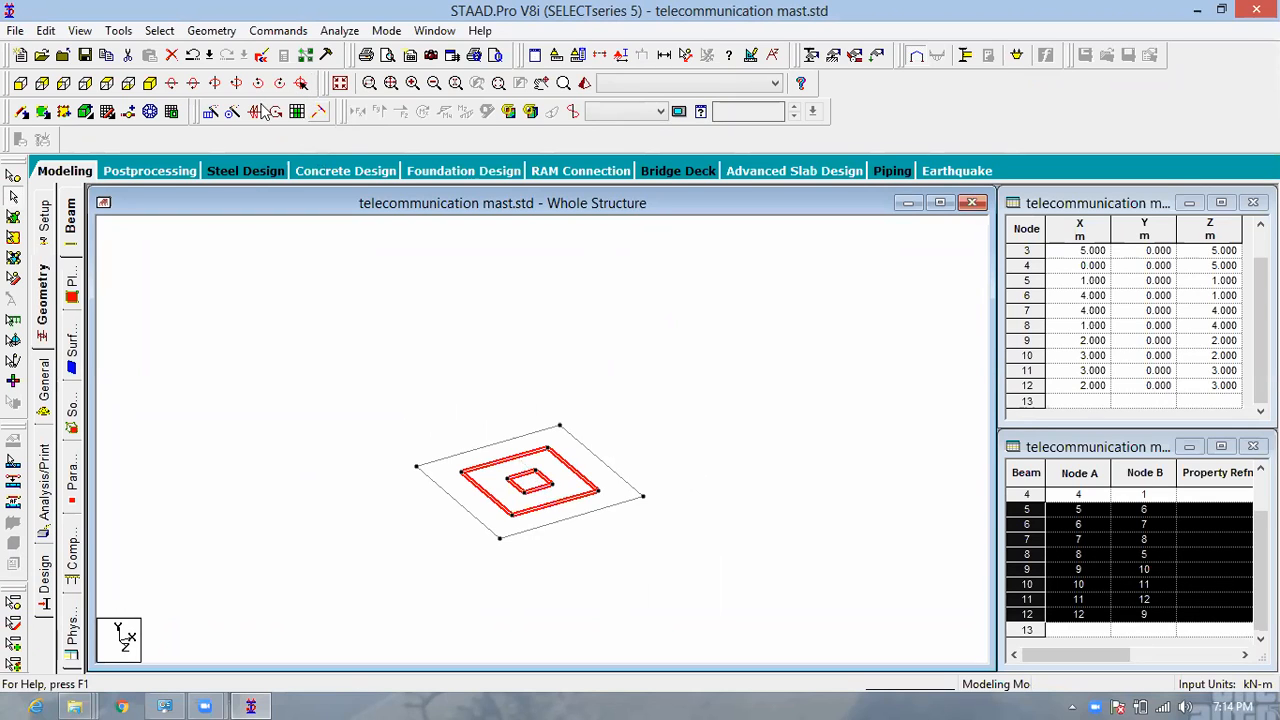
click(210, 113)
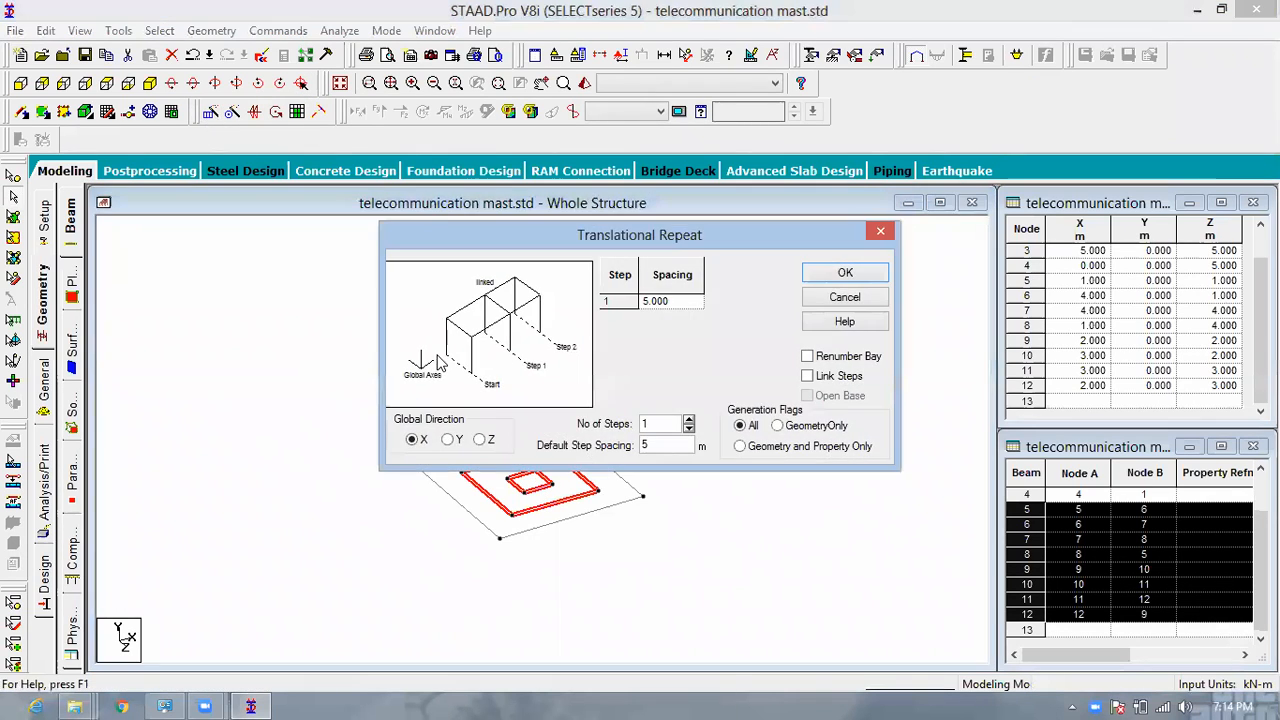
click(449, 440)
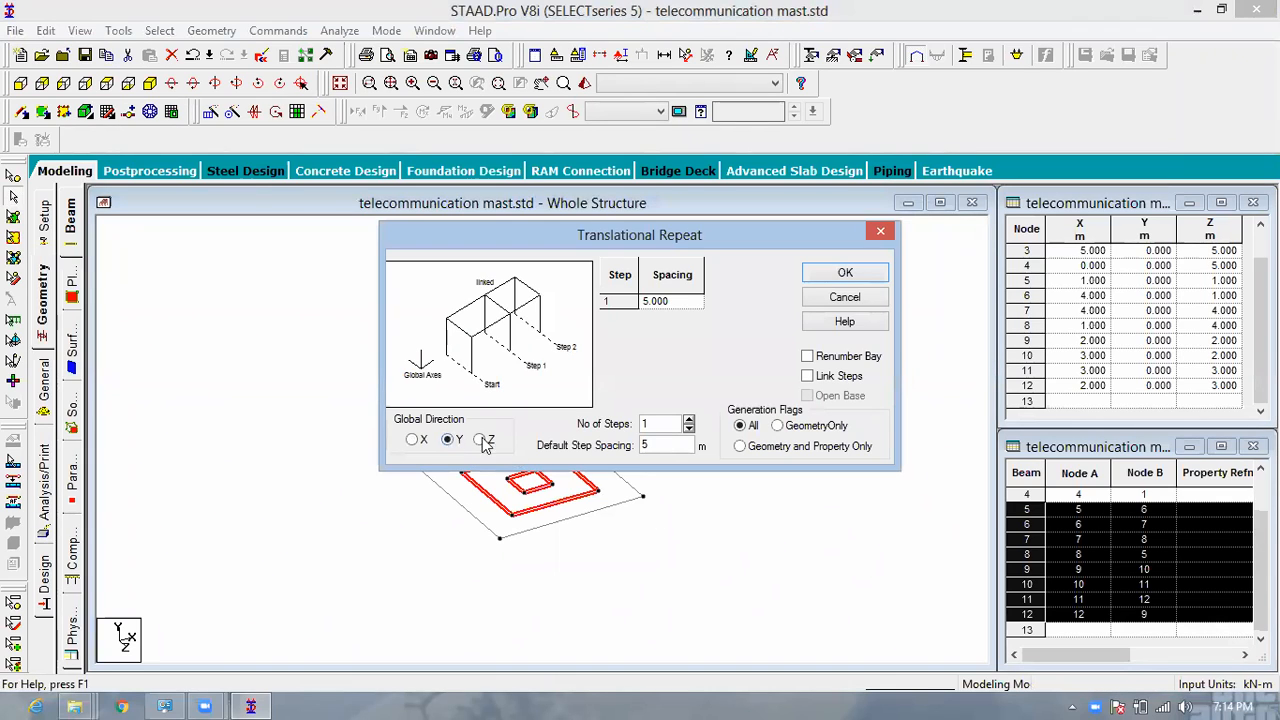
double_click(657, 442)
text(10)
click(673, 422)
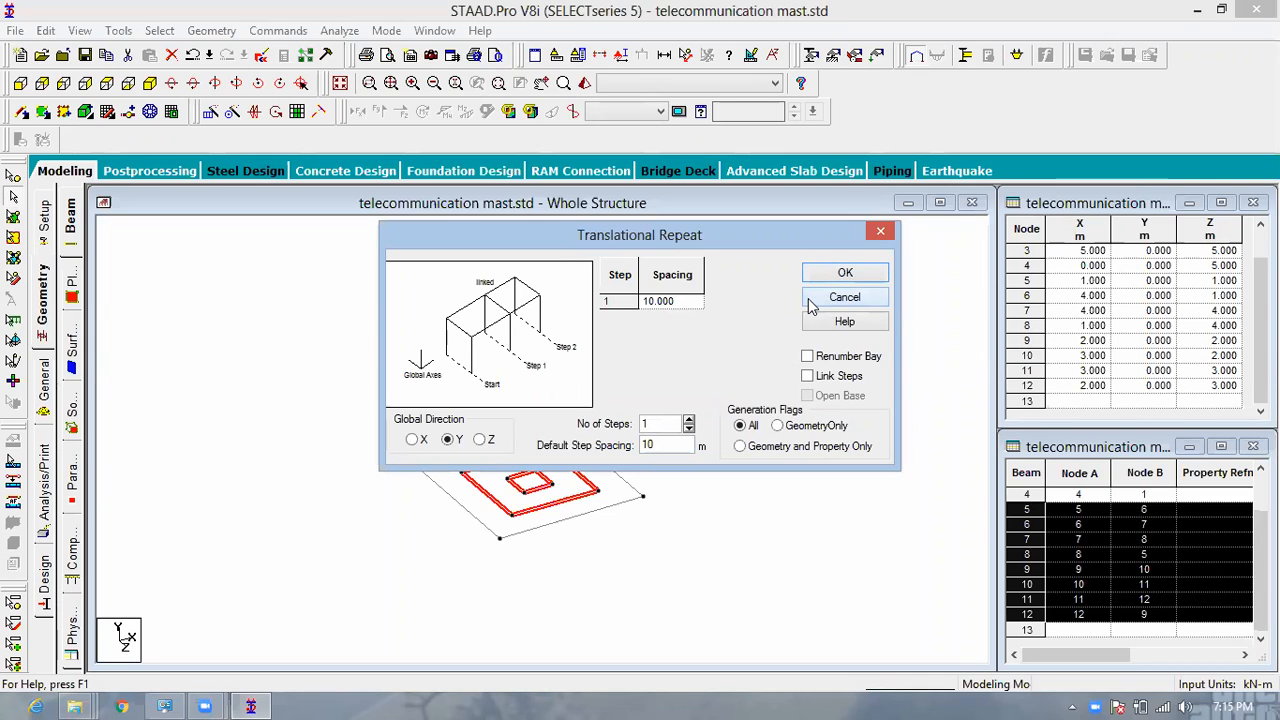
click(866, 279)
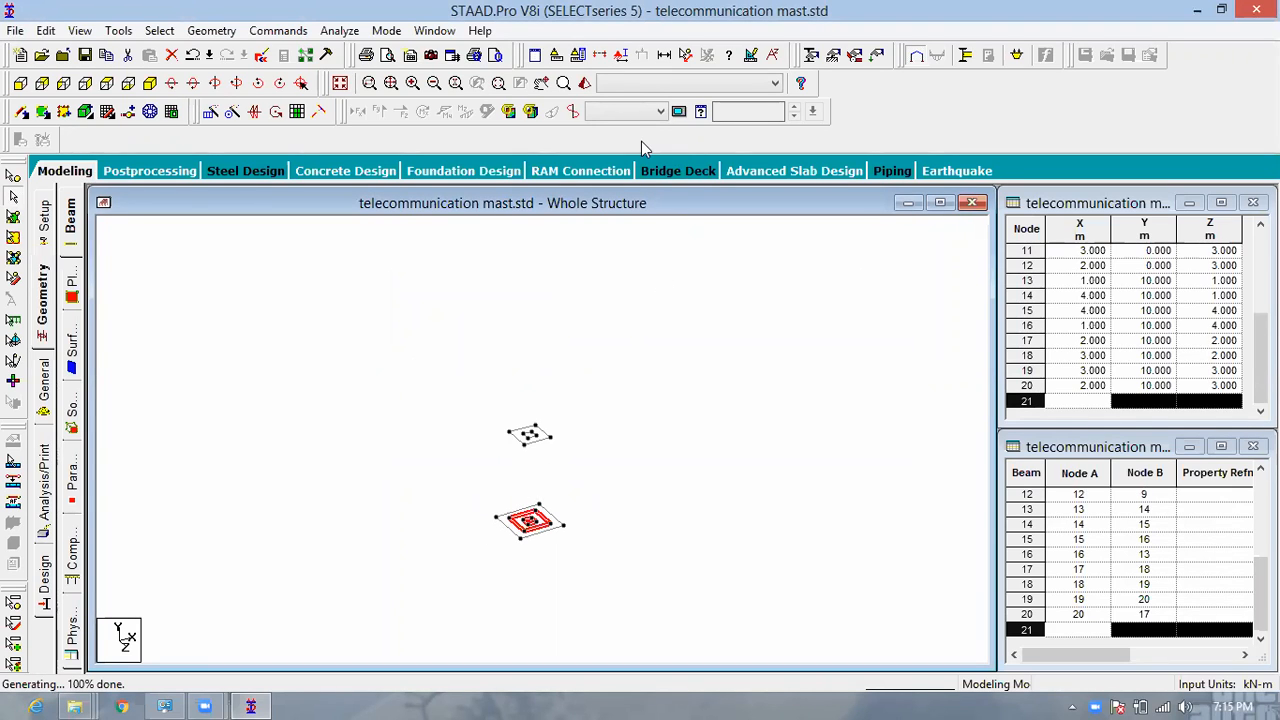
click(698, 102)
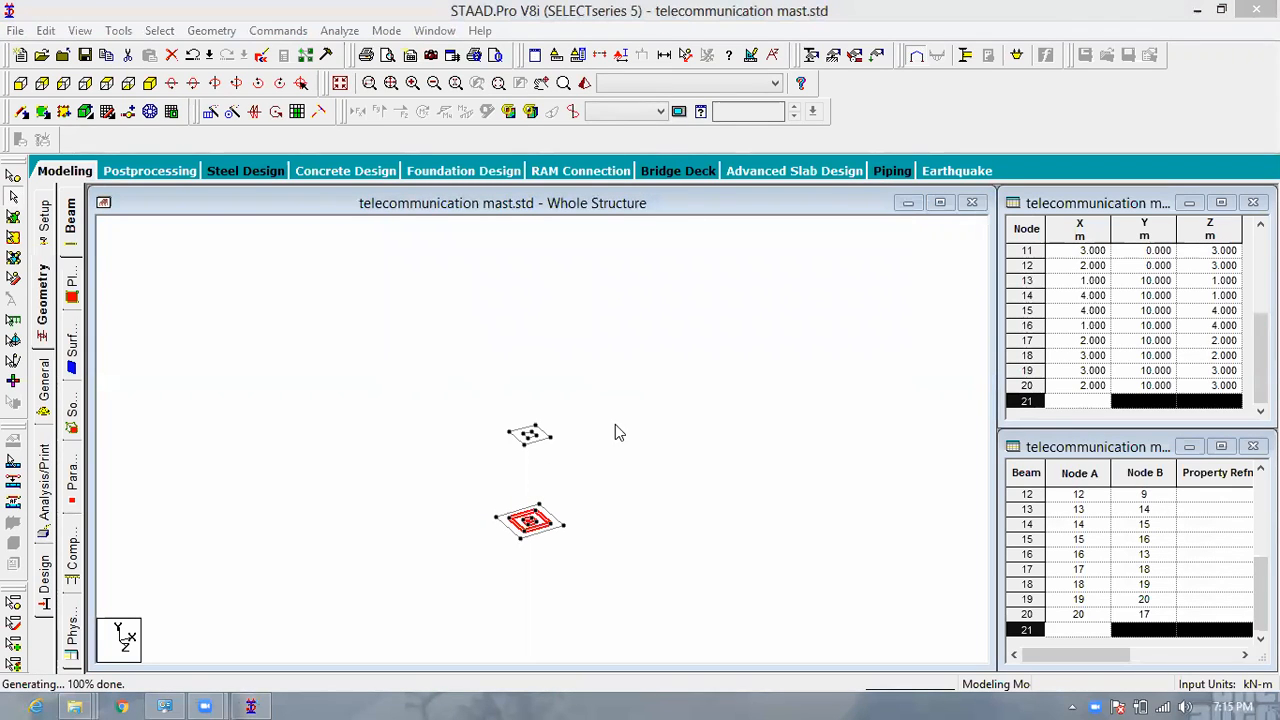
click(603, 462)
Step: Delete the base-level middle square and three sides of the base-level inner square, including the nodes left unattached
scroll(580, 458, down, 4)
middle_drag(617, 420, 629, 375)
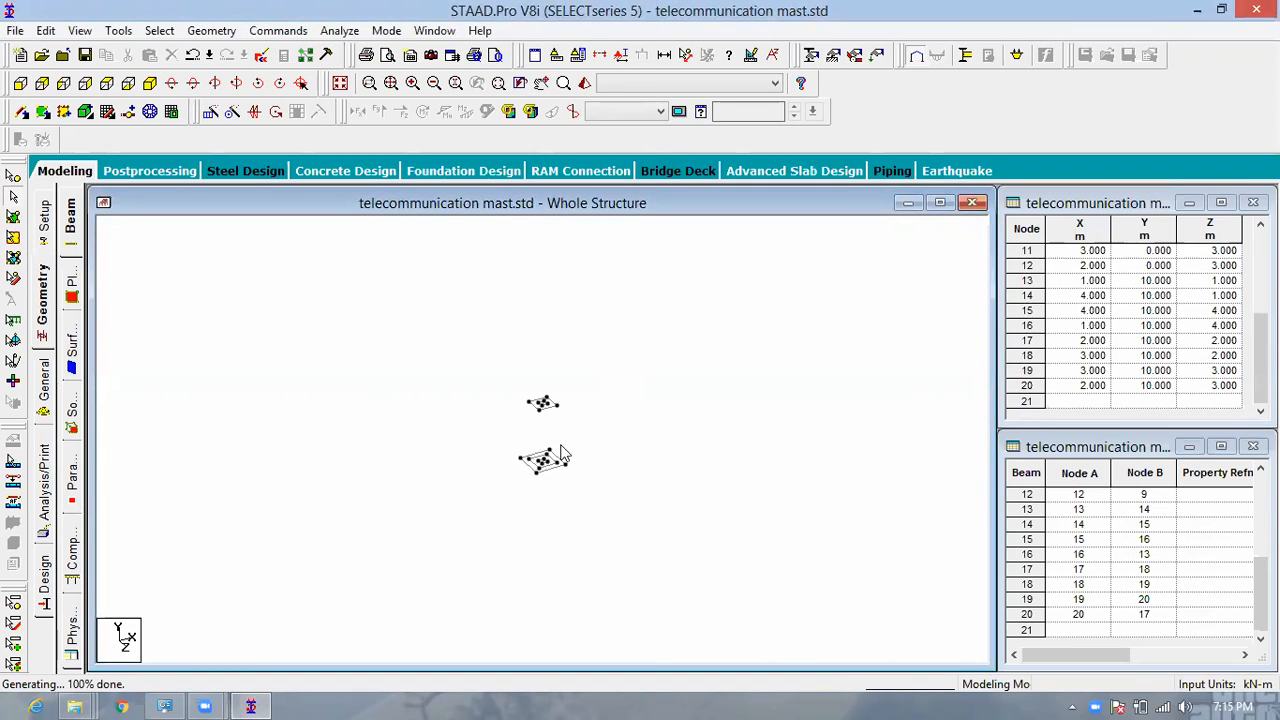
scroll(547, 448, up, 2)
scroll(547, 448, up, 3)
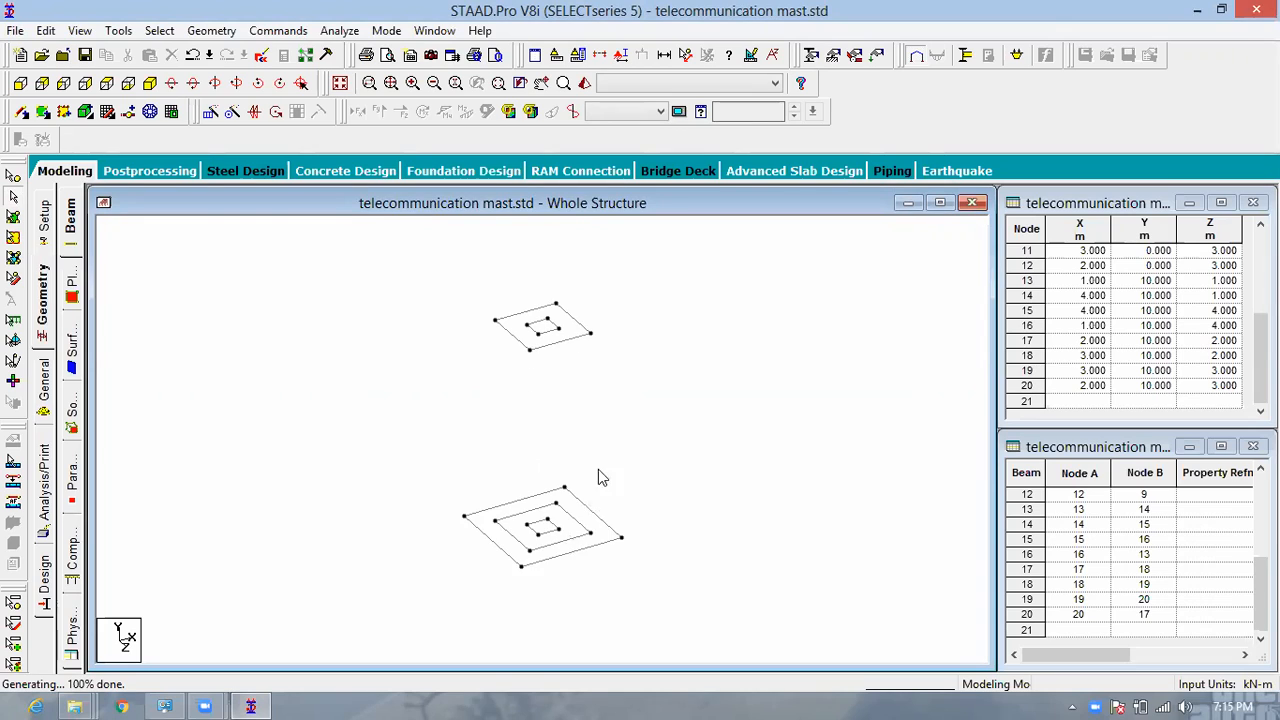
scroll(540, 560, up, 2)
scroll(543, 562, up, 2)
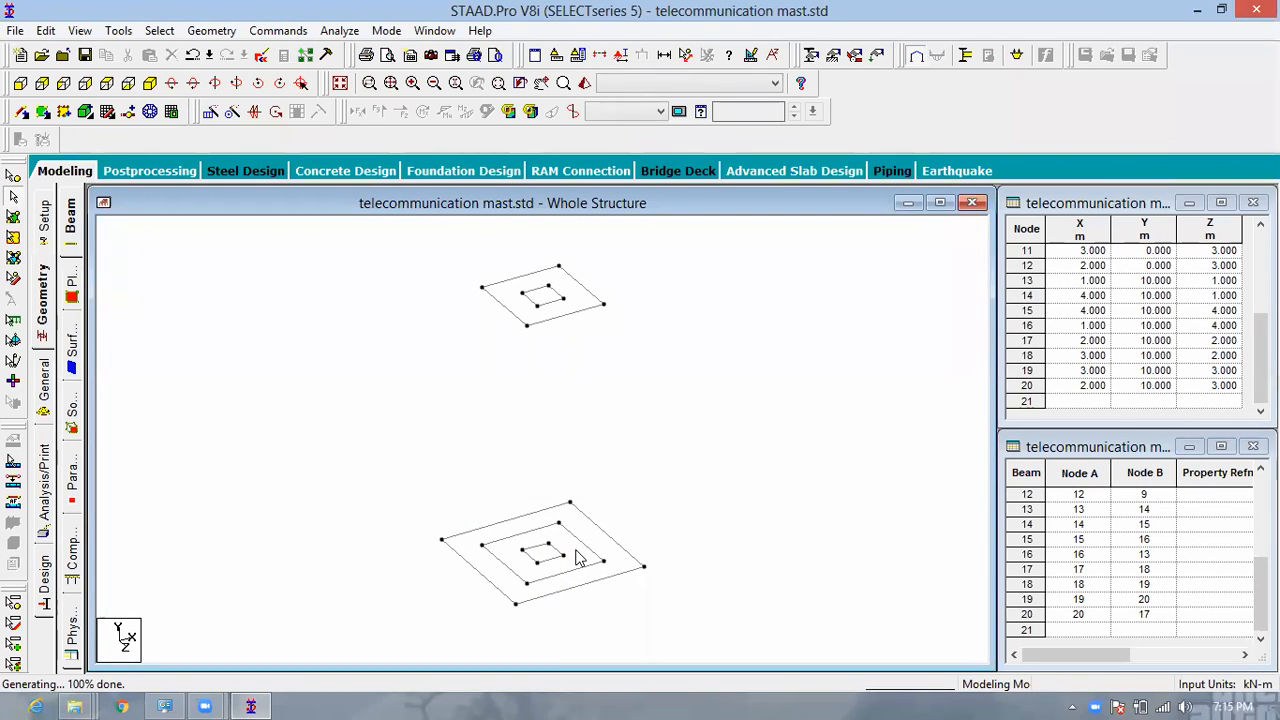
click(577, 570)
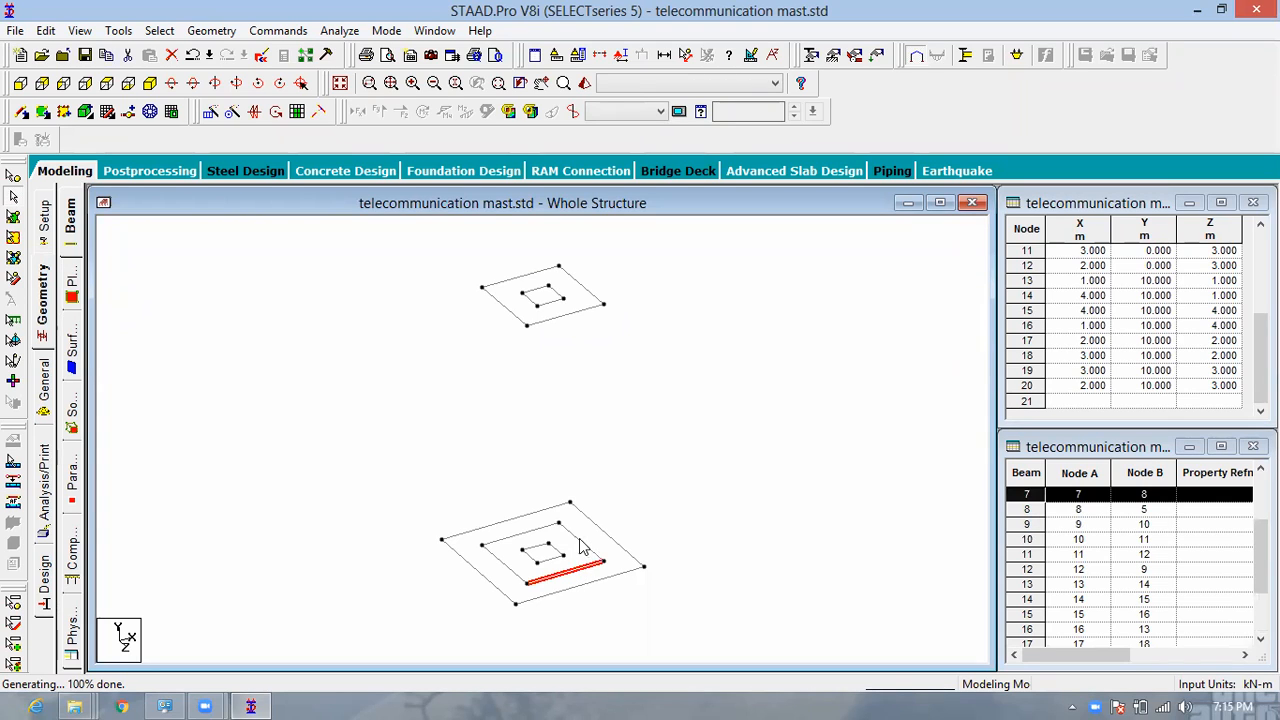
ctrl+click(541, 529)
ctrl+click(538, 546)
ctrl+click(555, 549)
ctrl+click(552, 558)
ctrl+click(535, 565)
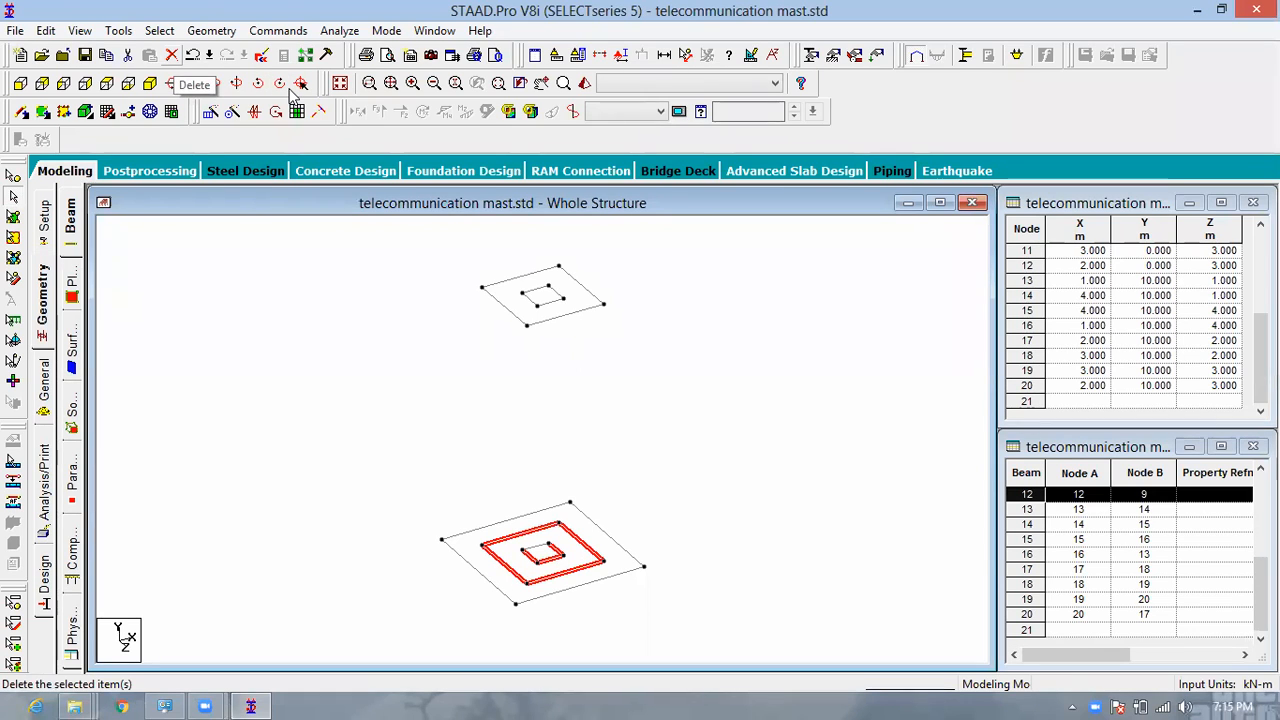
key(Delete)
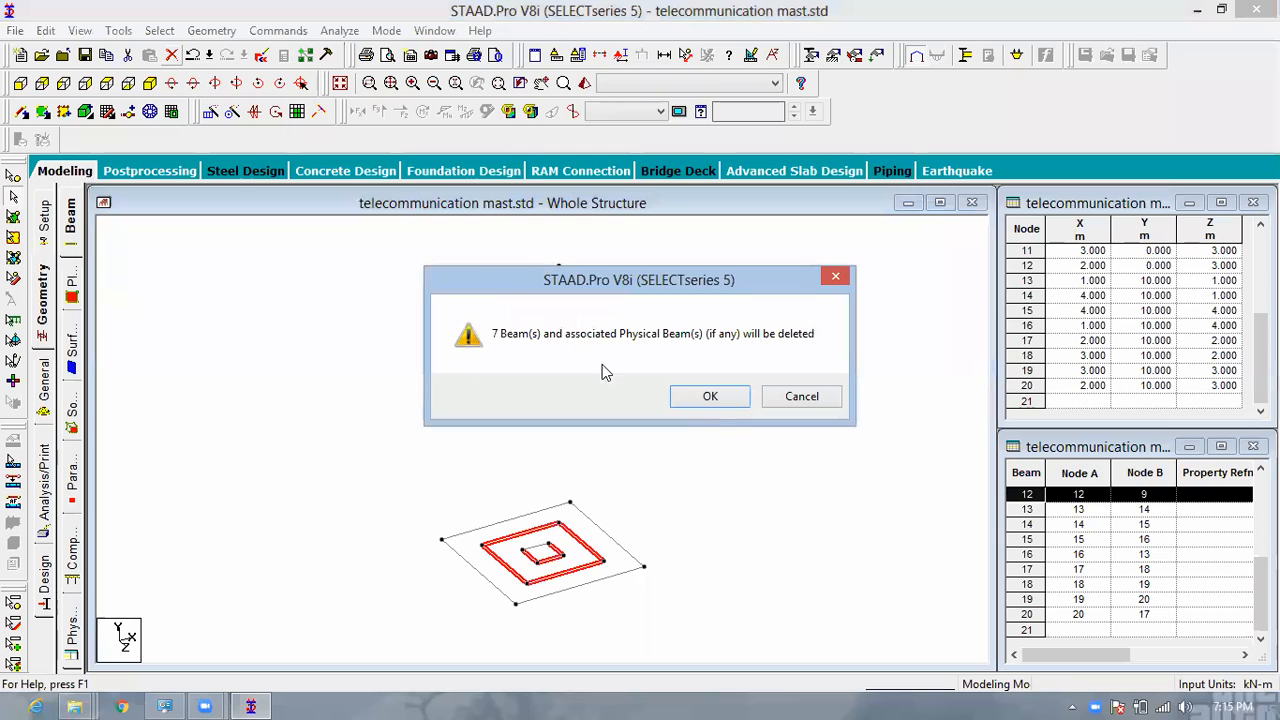
click(708, 398)
click(705, 398)
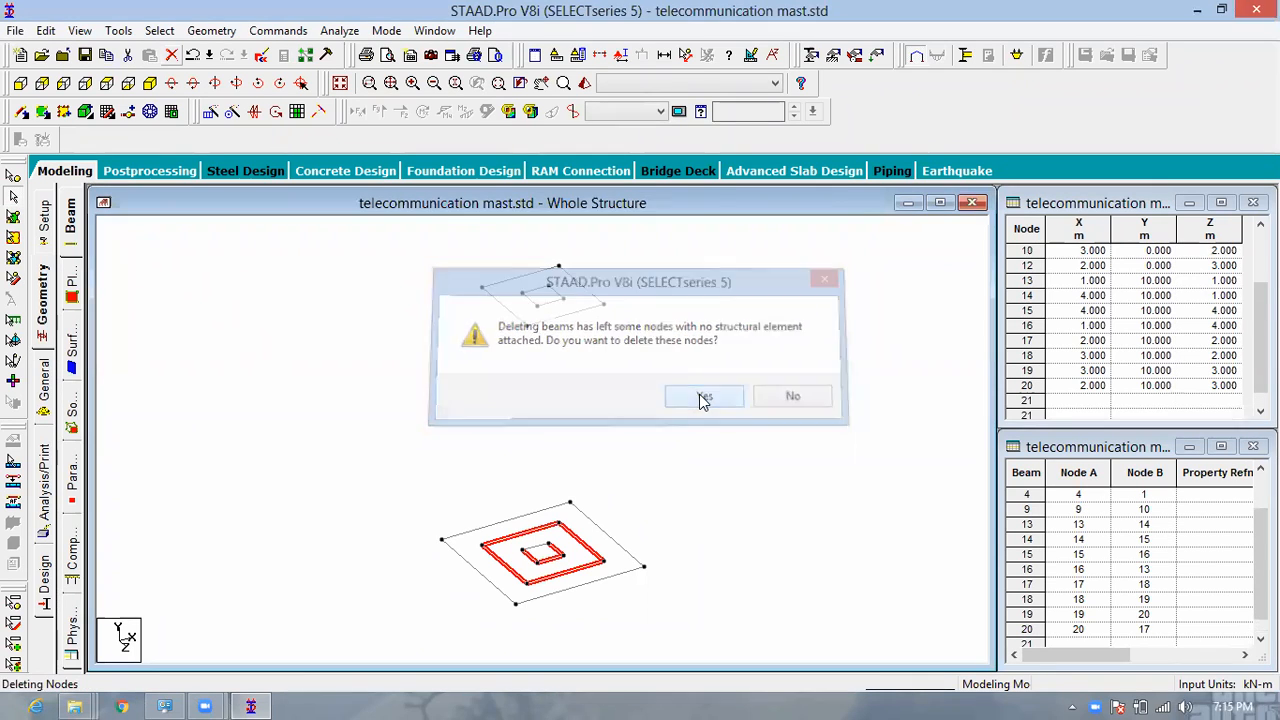
Step: Delete the one remaining beam inside the base square together with its orphaned nodes
click(535, 548)
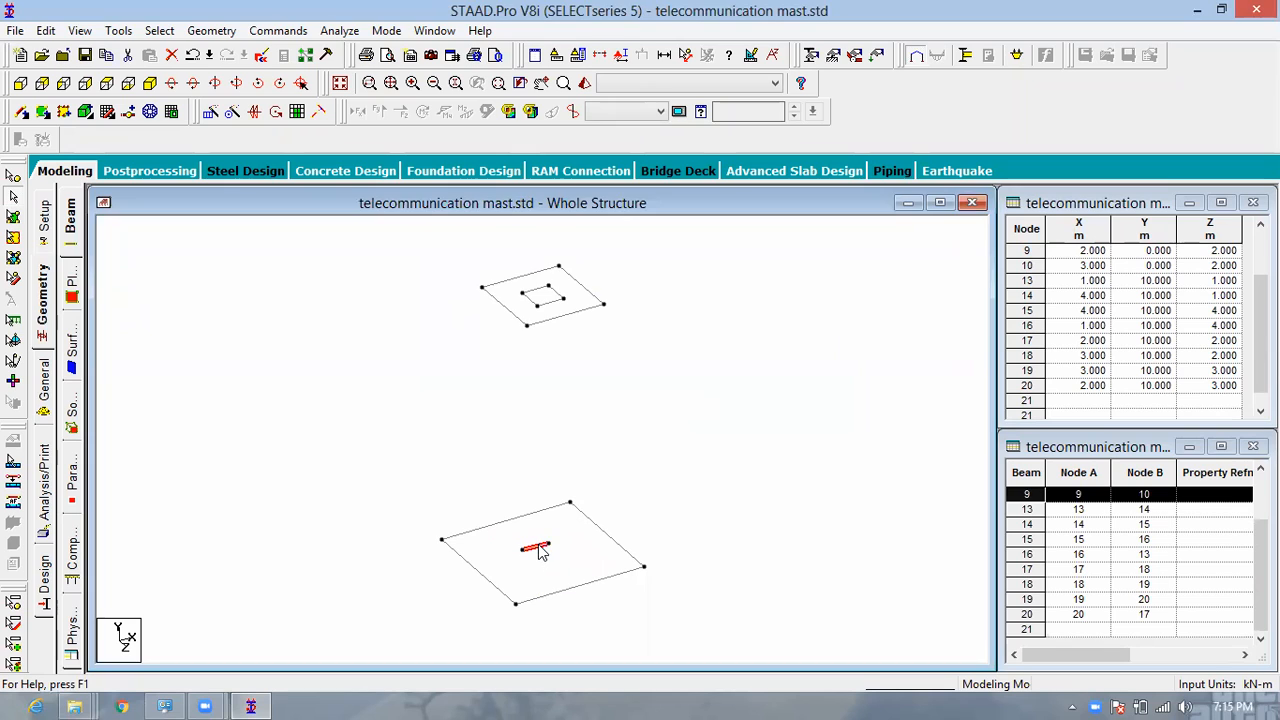
key(Delete)
click(710, 397)
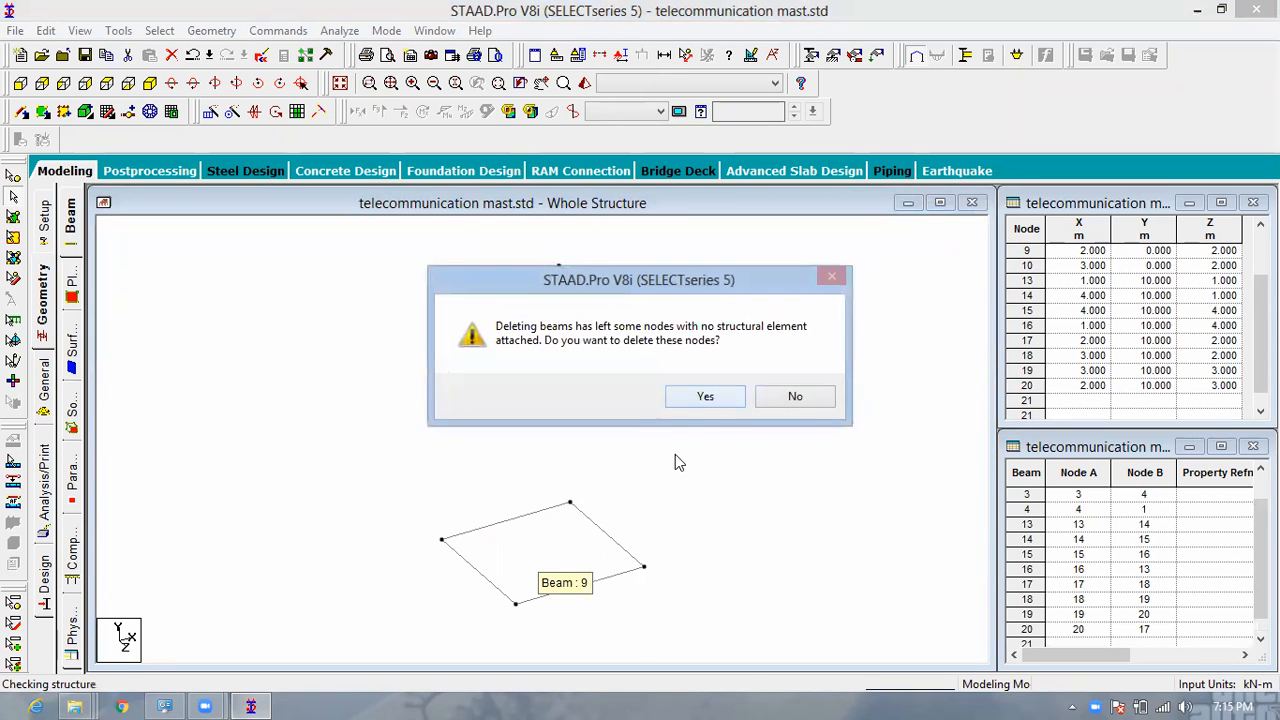
click(704, 398)
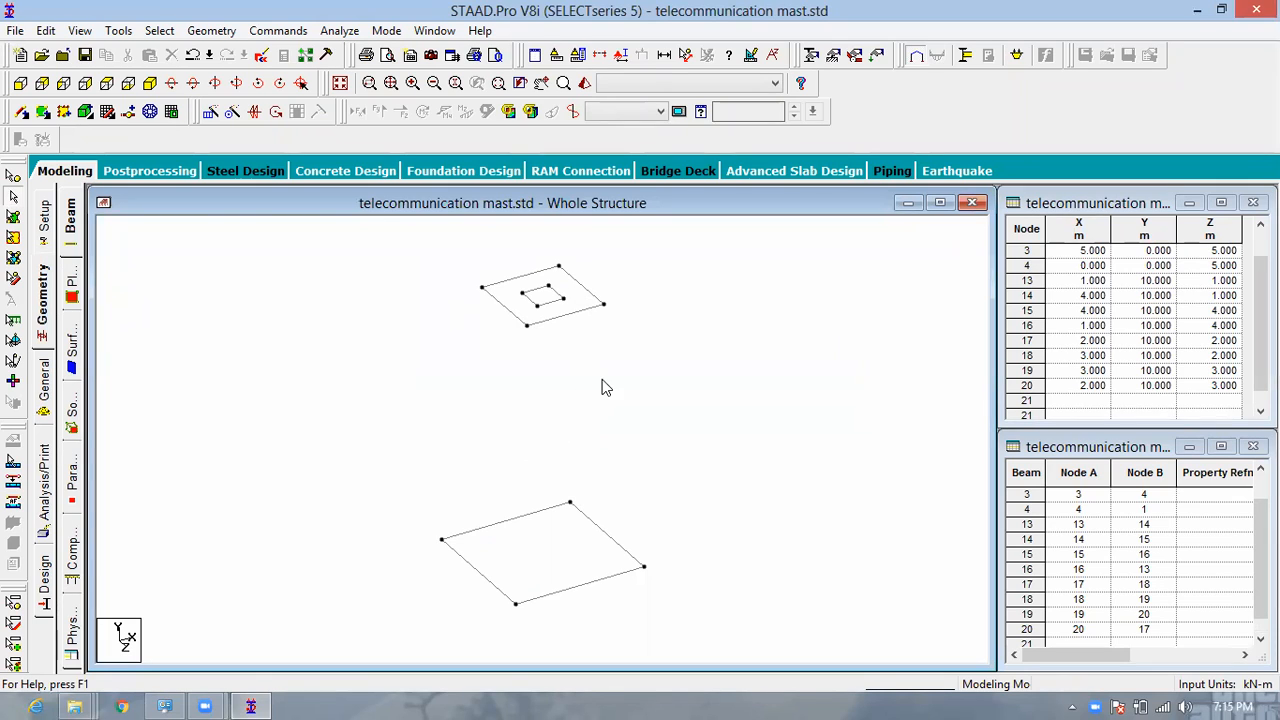
Step: Select the four beams of the inner square at the 10 m level
middle_drag(660, 382, 647, 457)
scroll(587, 480, down, 2)
scroll(576, 440, up, 1)
scroll(534, 489, down, 2)
scroll(522, 432, up, 1)
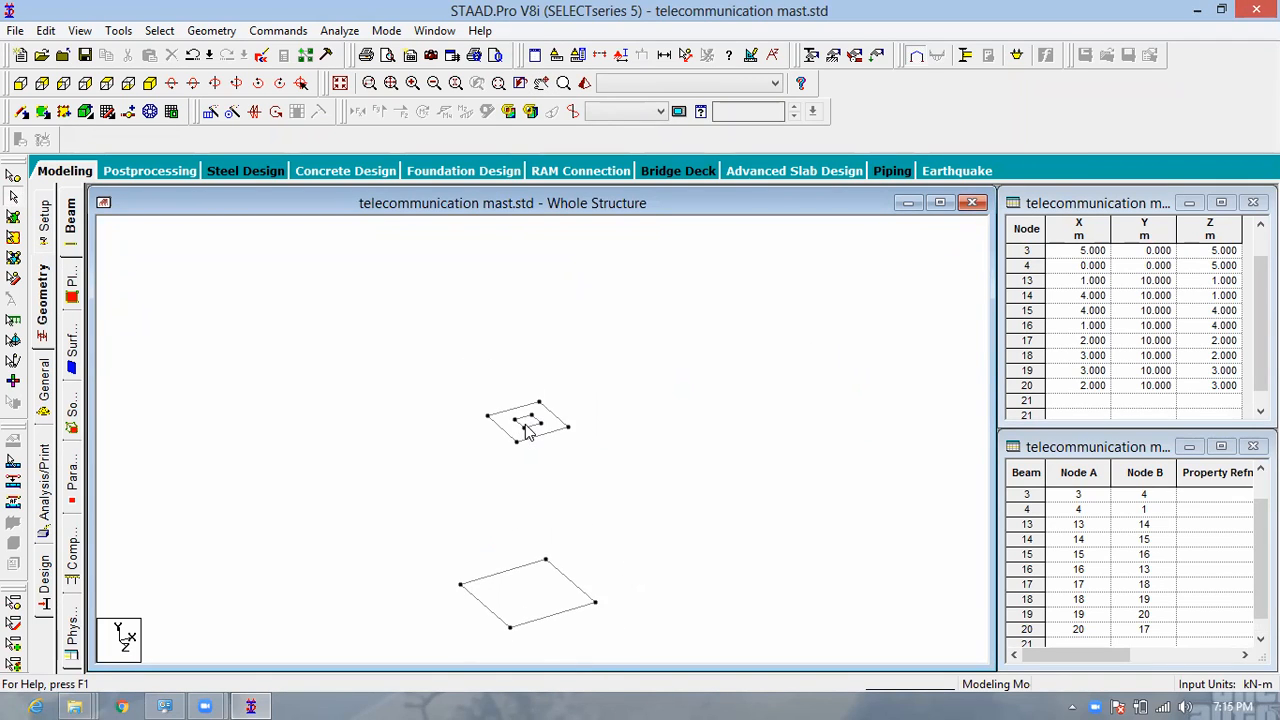
click(532, 427)
scroll(523, 409, up, 4)
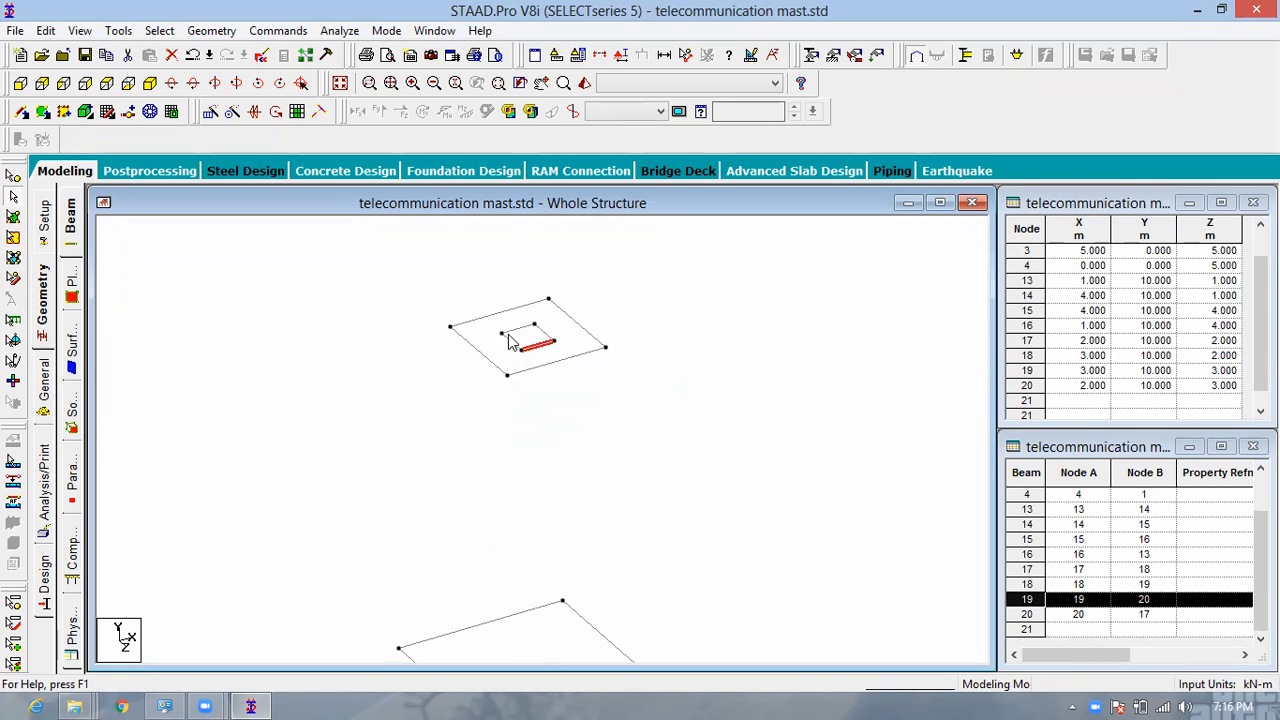
ctrl+click(511, 336)
ctrl+click(518, 321)
ctrl+click(545, 325)
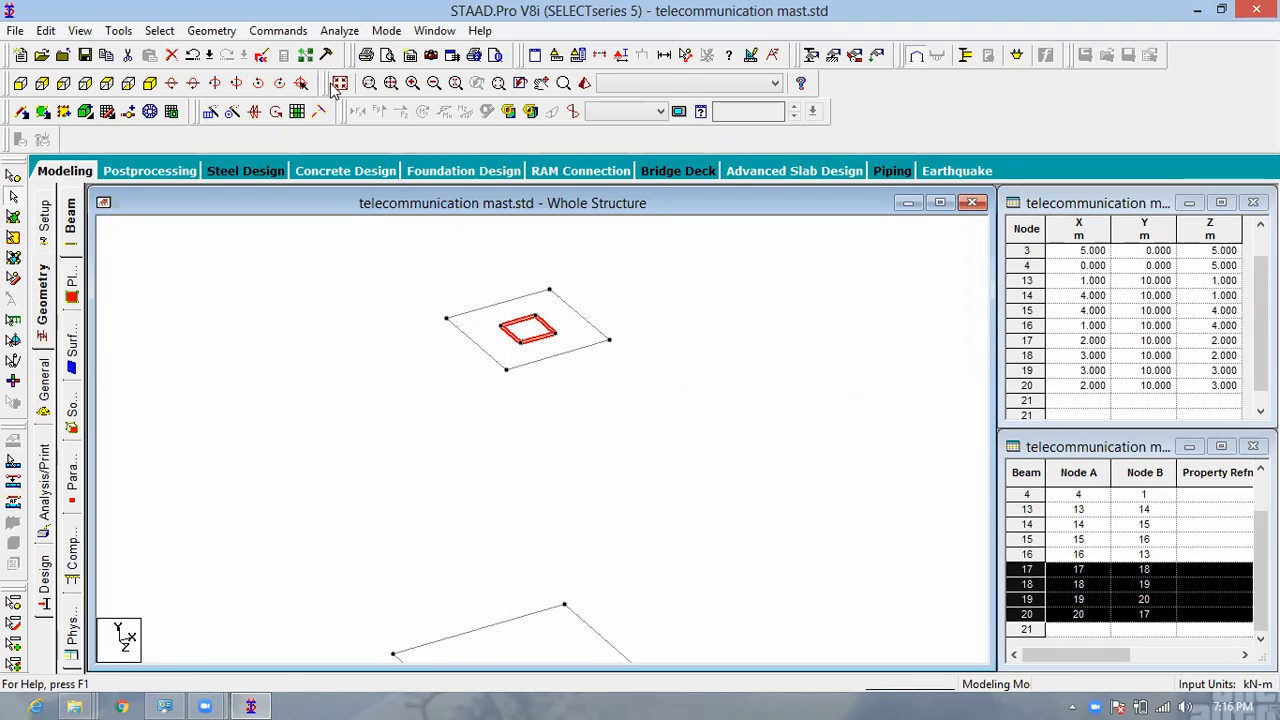
Step: Try a Translational Repeat of the selected square in the X direction with 2 steps of 5 m, and undo it
click(210, 112)
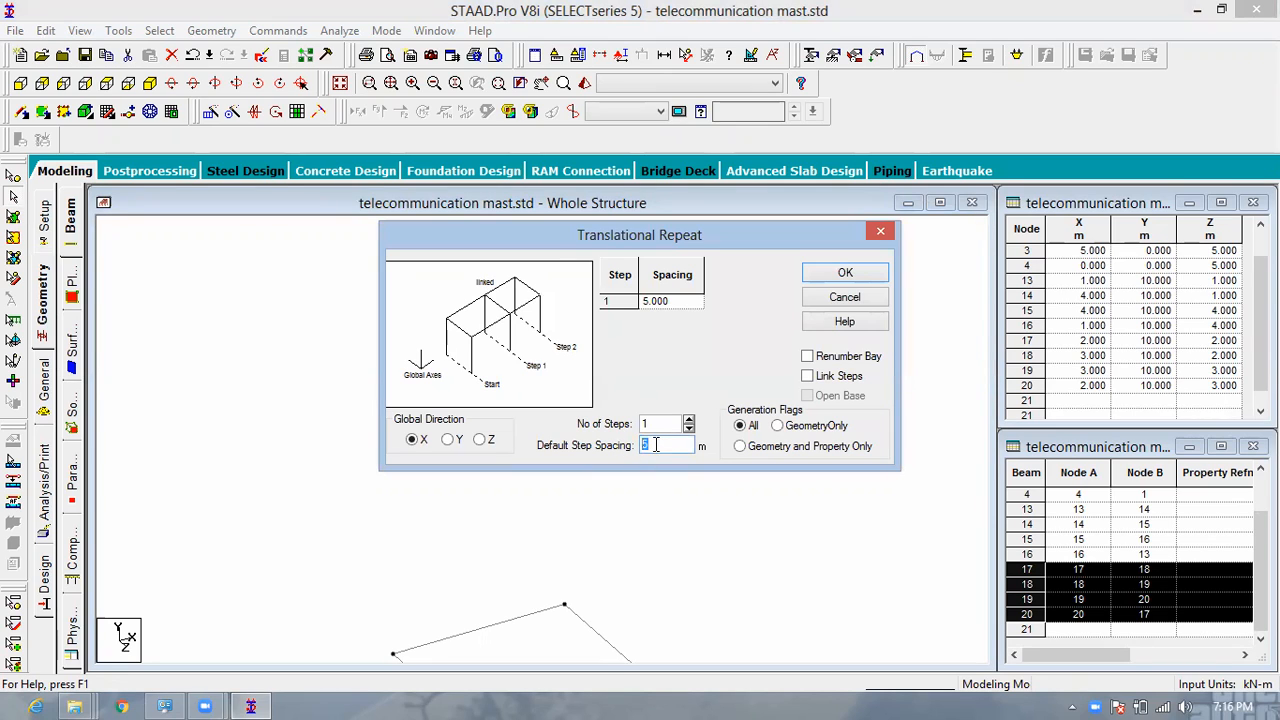
drag(647, 424, 630, 430)
text(2)
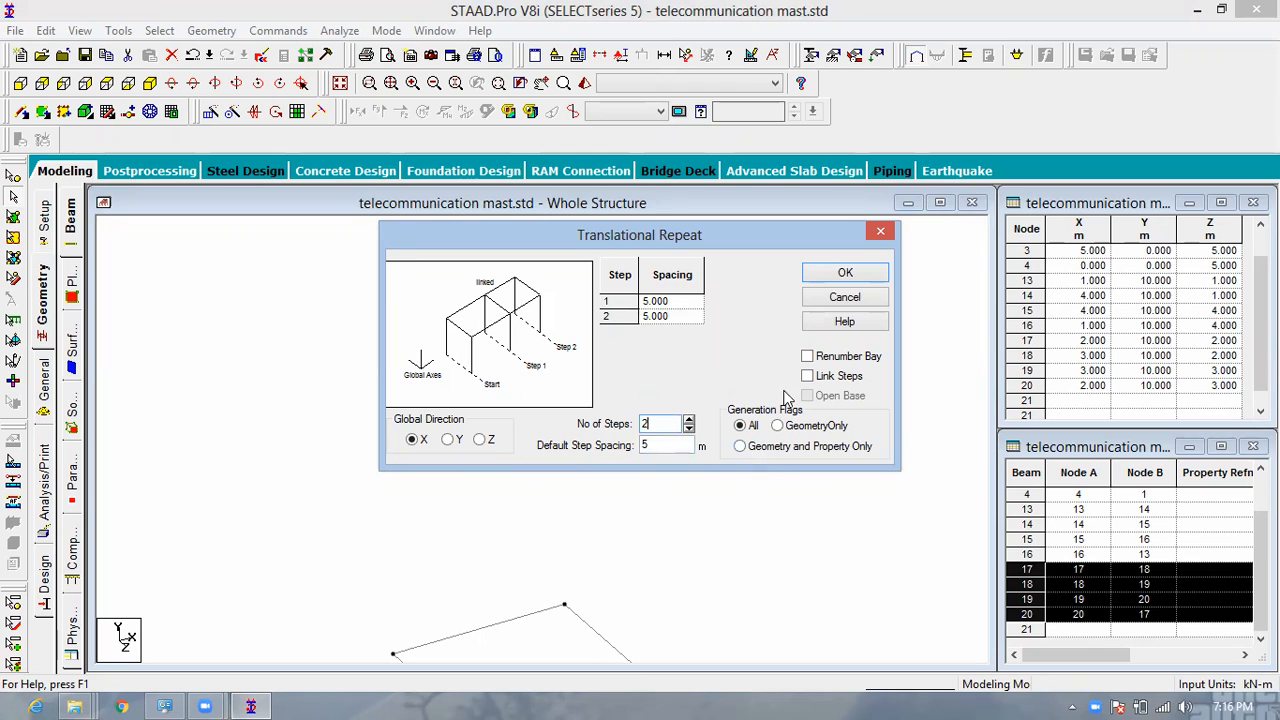
click(845, 274)
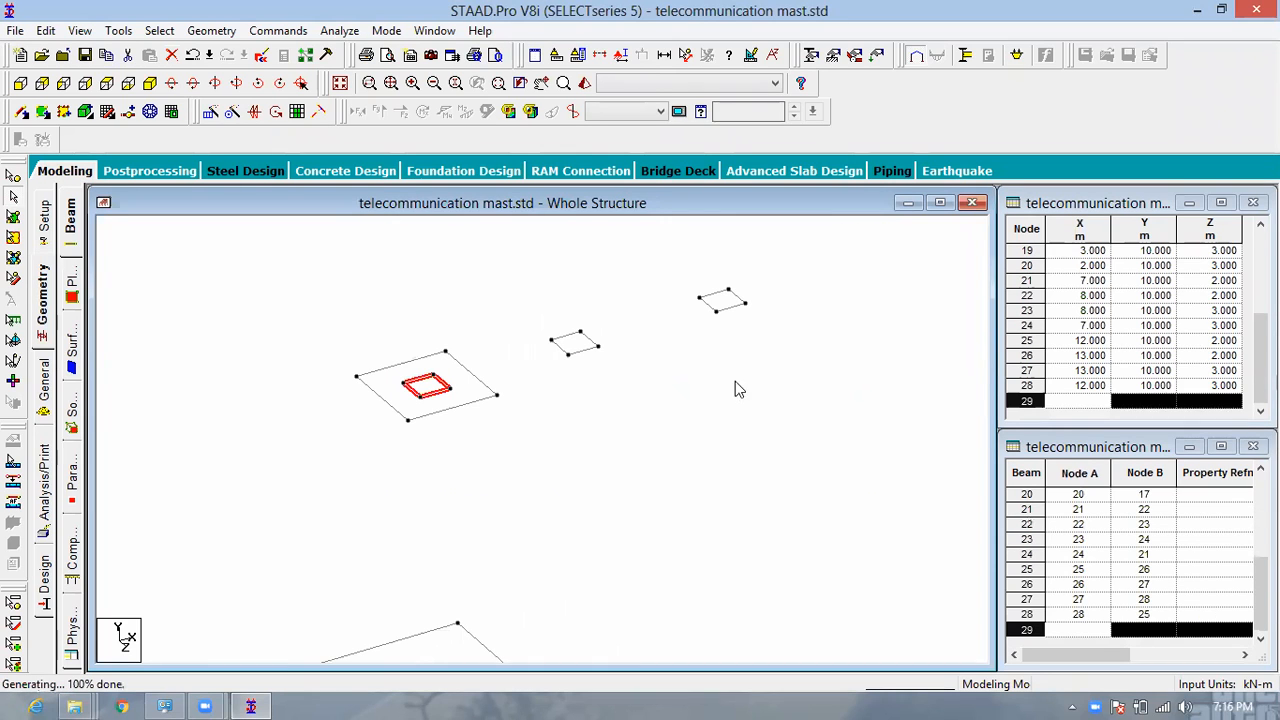
key(ctrl+z)
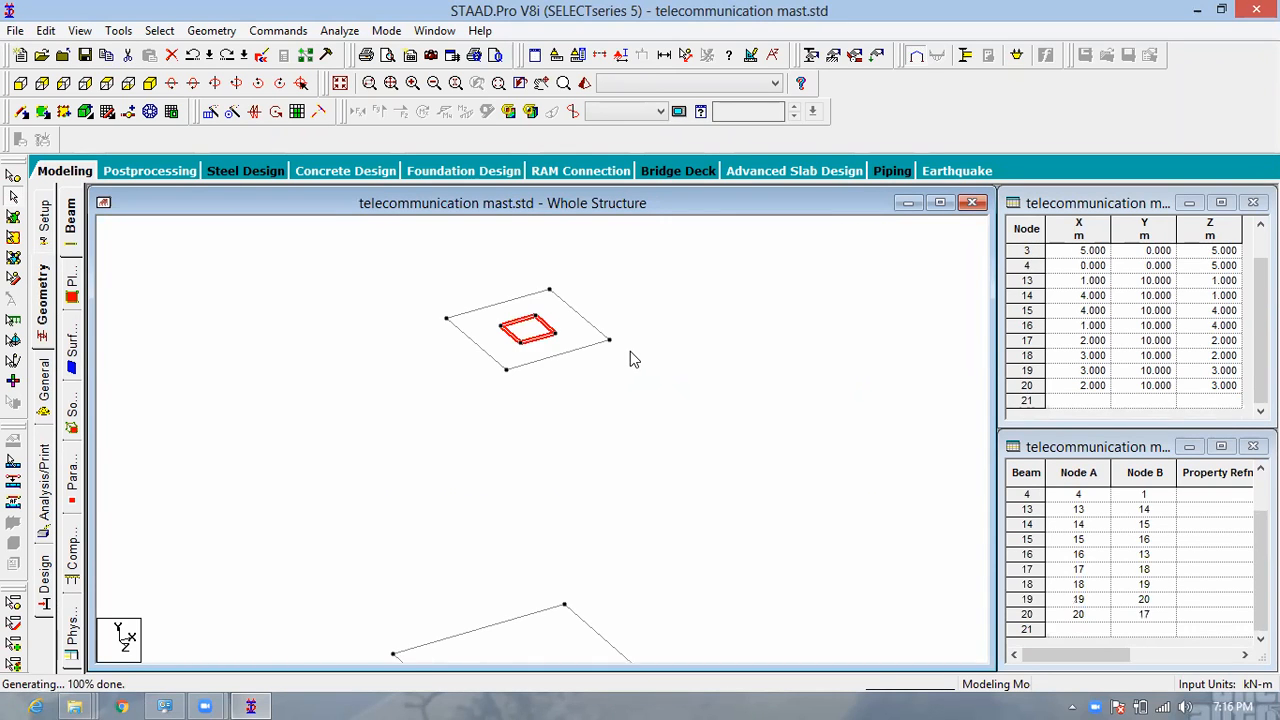
Step: Copy the selected inner square upward with Translational Repeat: Y direction, 2 steps, 5 m spacing
click(210, 112)
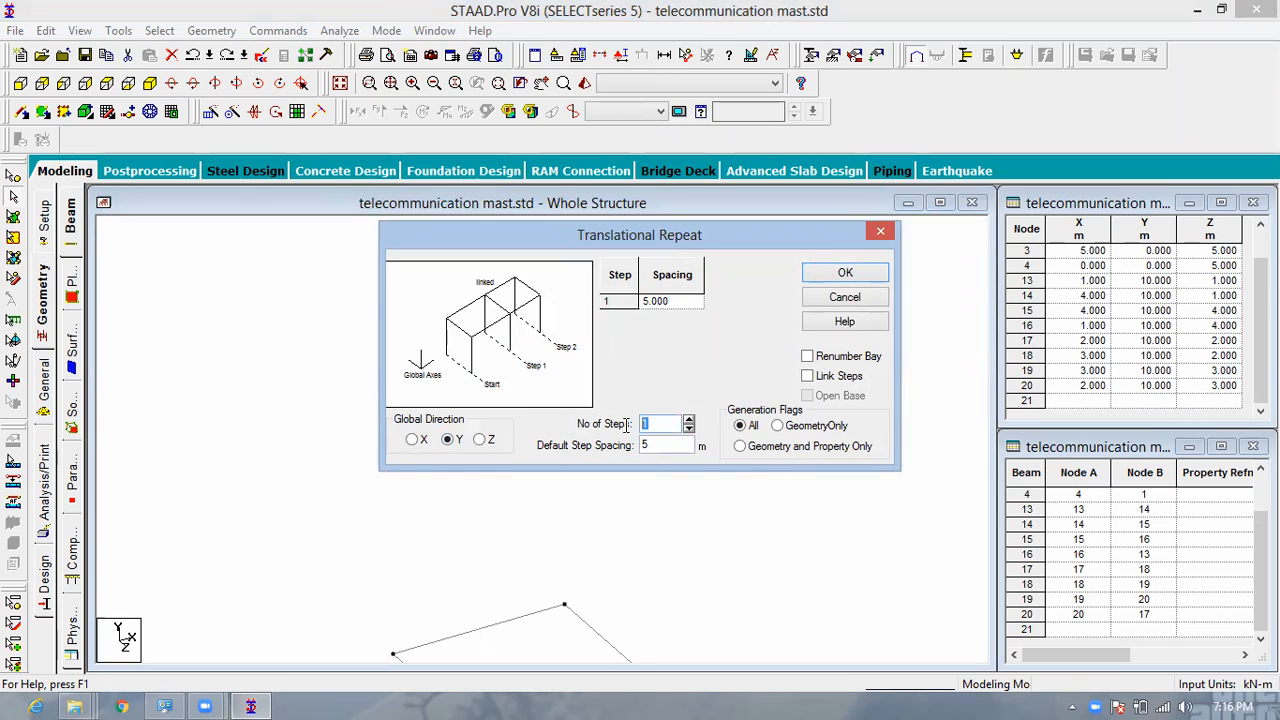
text(2)
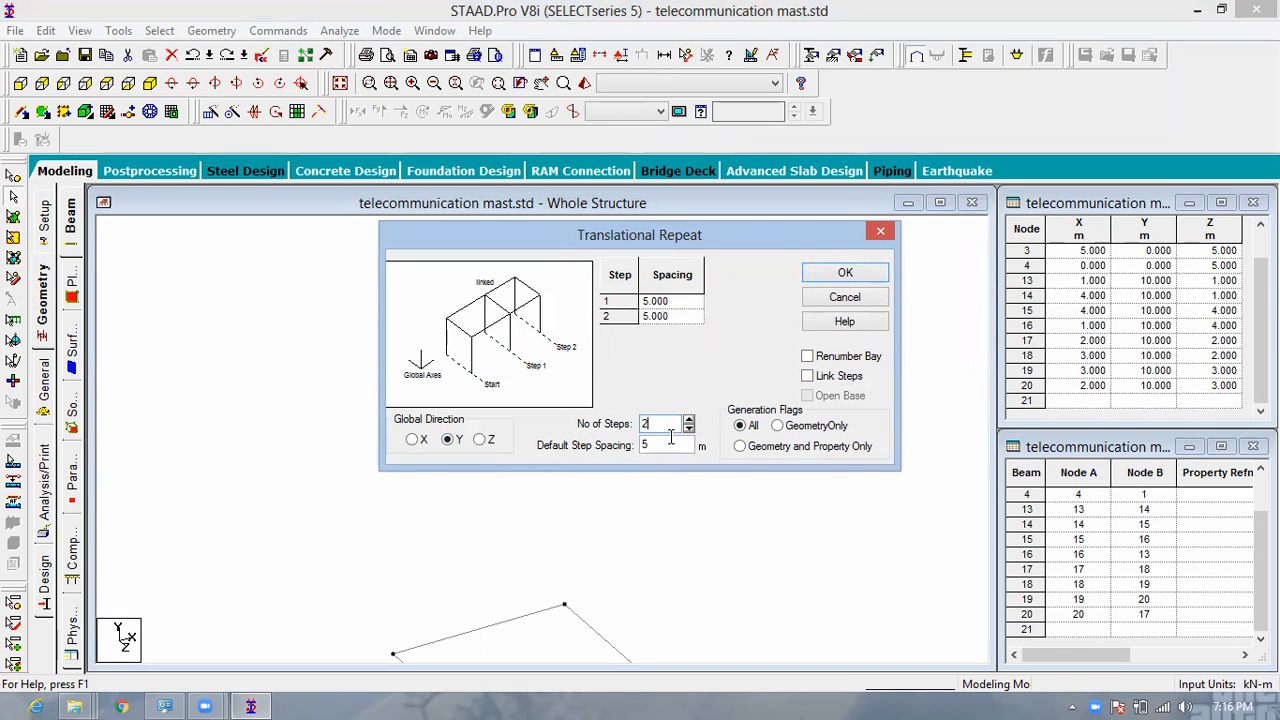
click(843, 274)
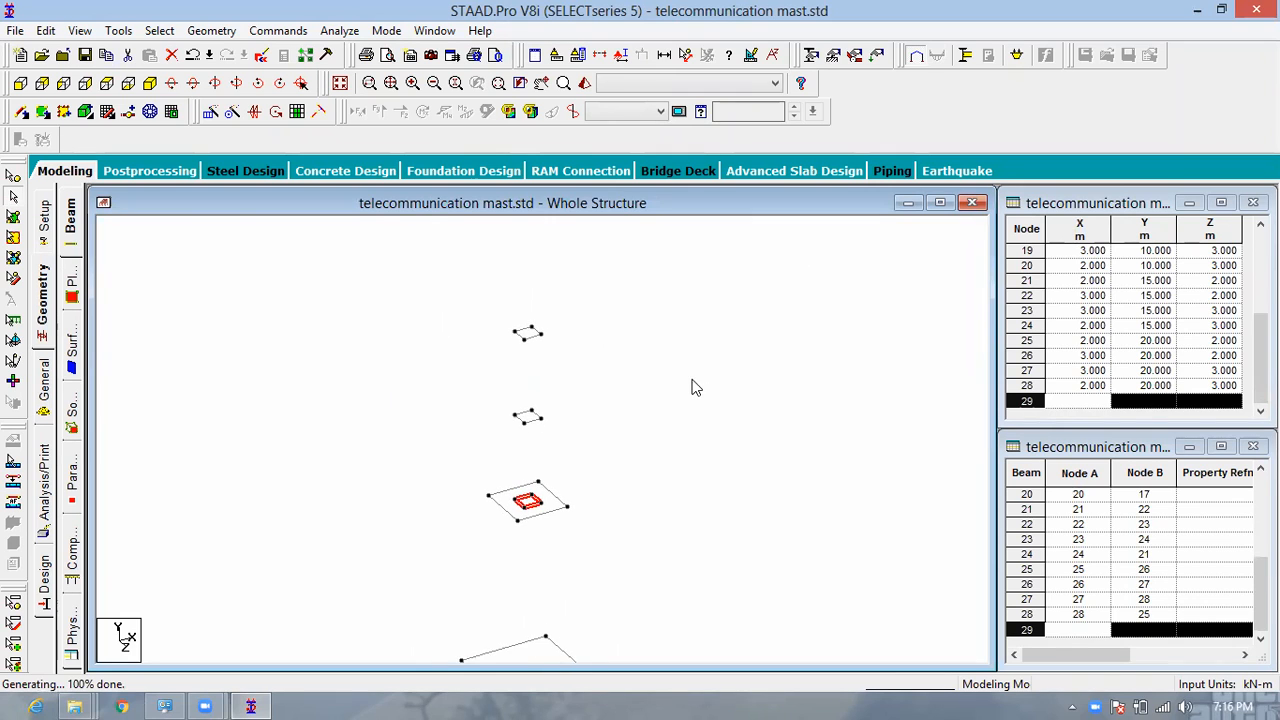
Step: Delete the original inner square's four beams at the 10 m level together with its orphaned nodes
key(Delete)
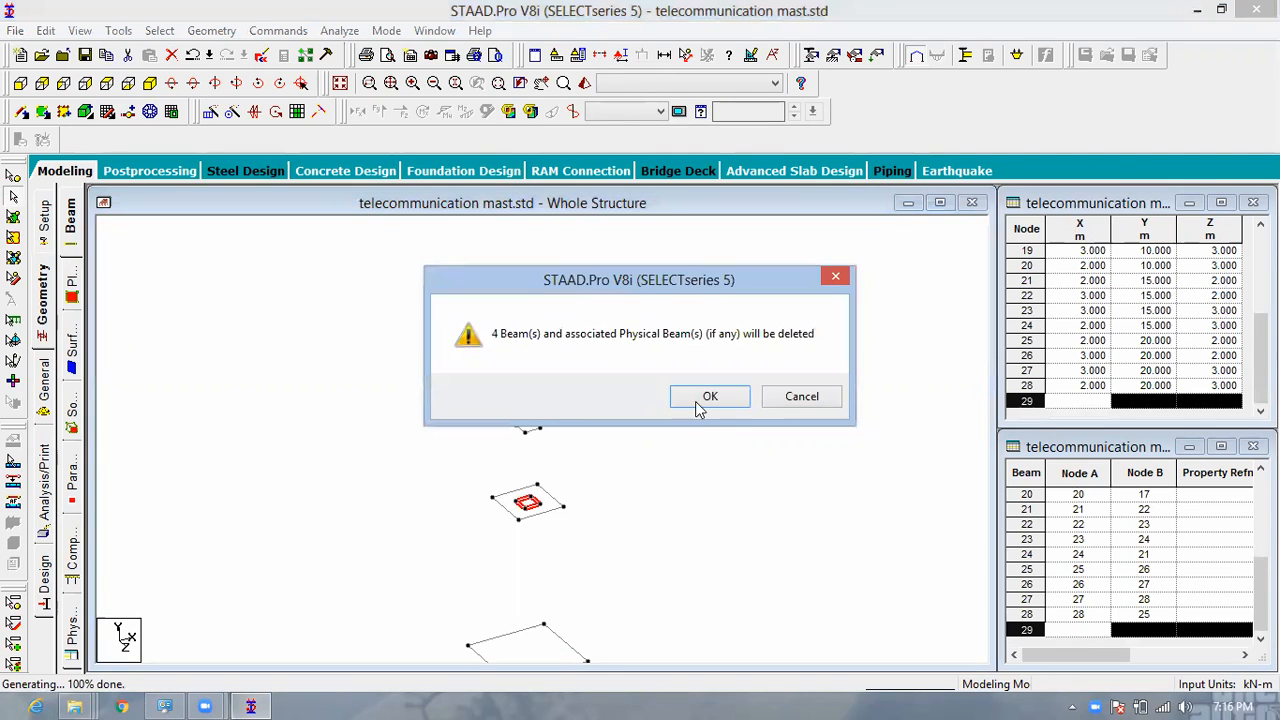
click(704, 397)
click(704, 396)
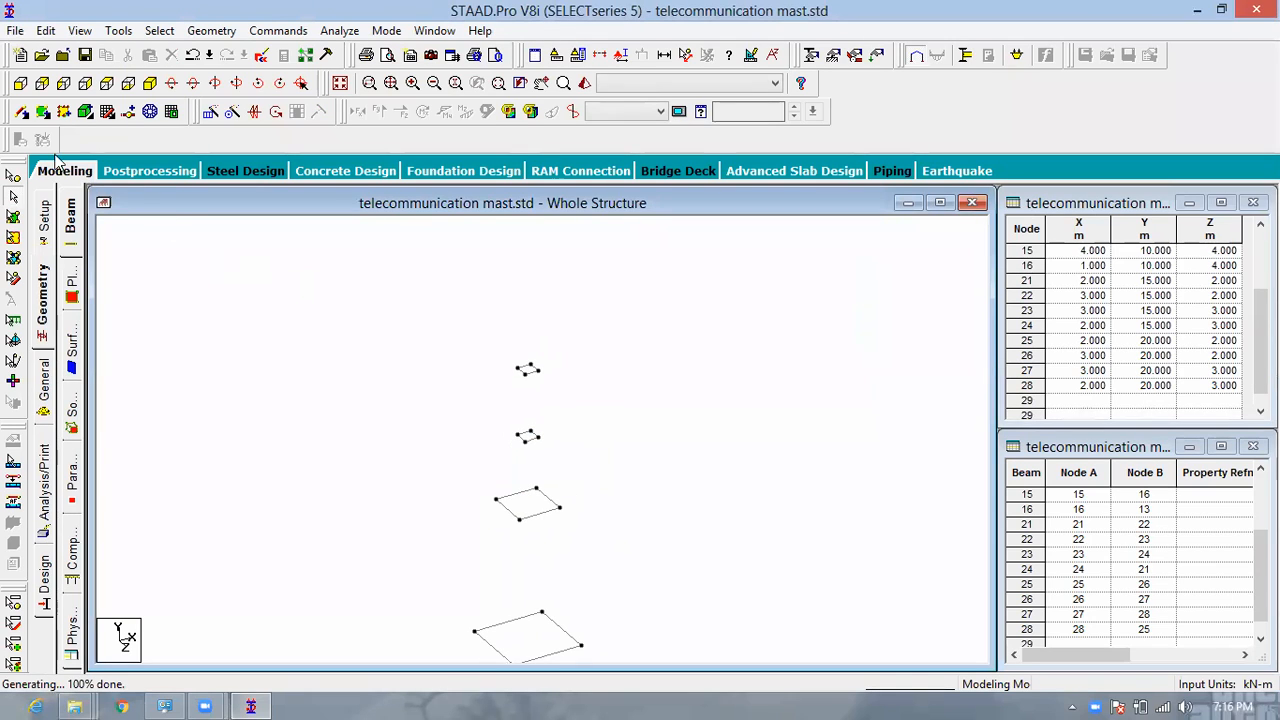
Step: Draw the full-height leg from the X 0, Z 0 base corner and the adjacent leg from the top down to 10 m, accepting the auto save
click(20, 114)
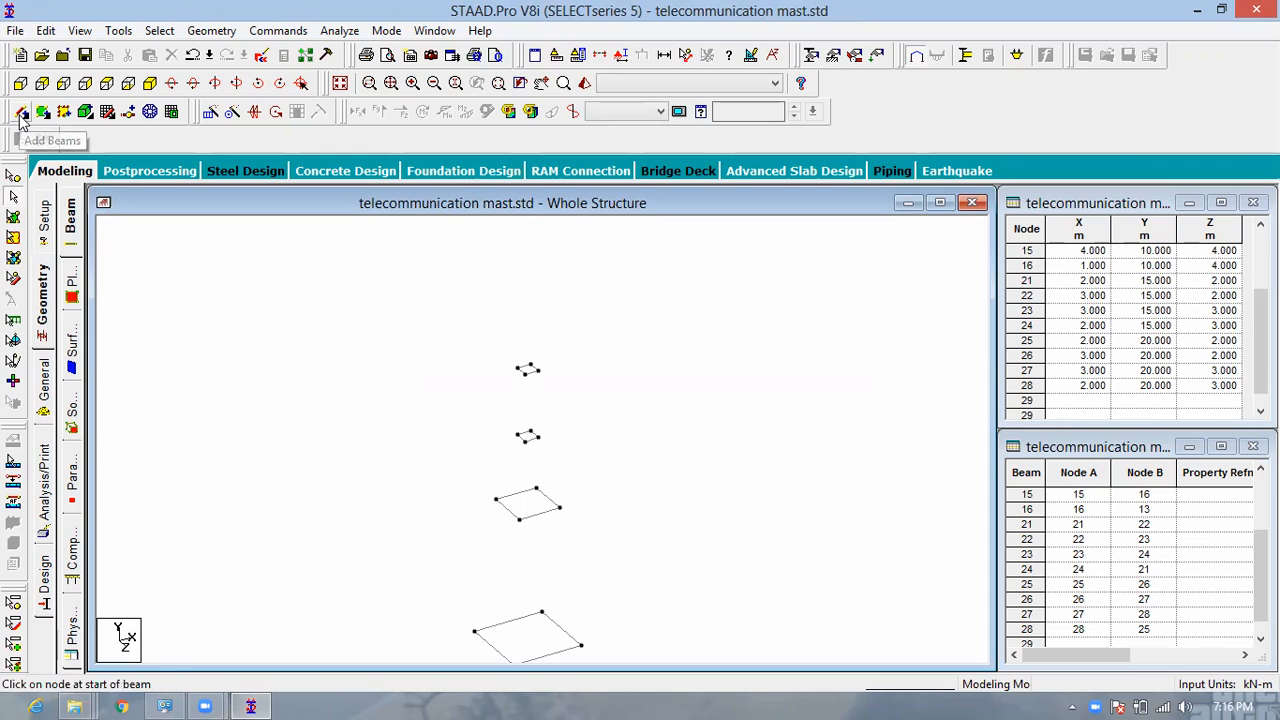
drag(475, 632, 520, 525)
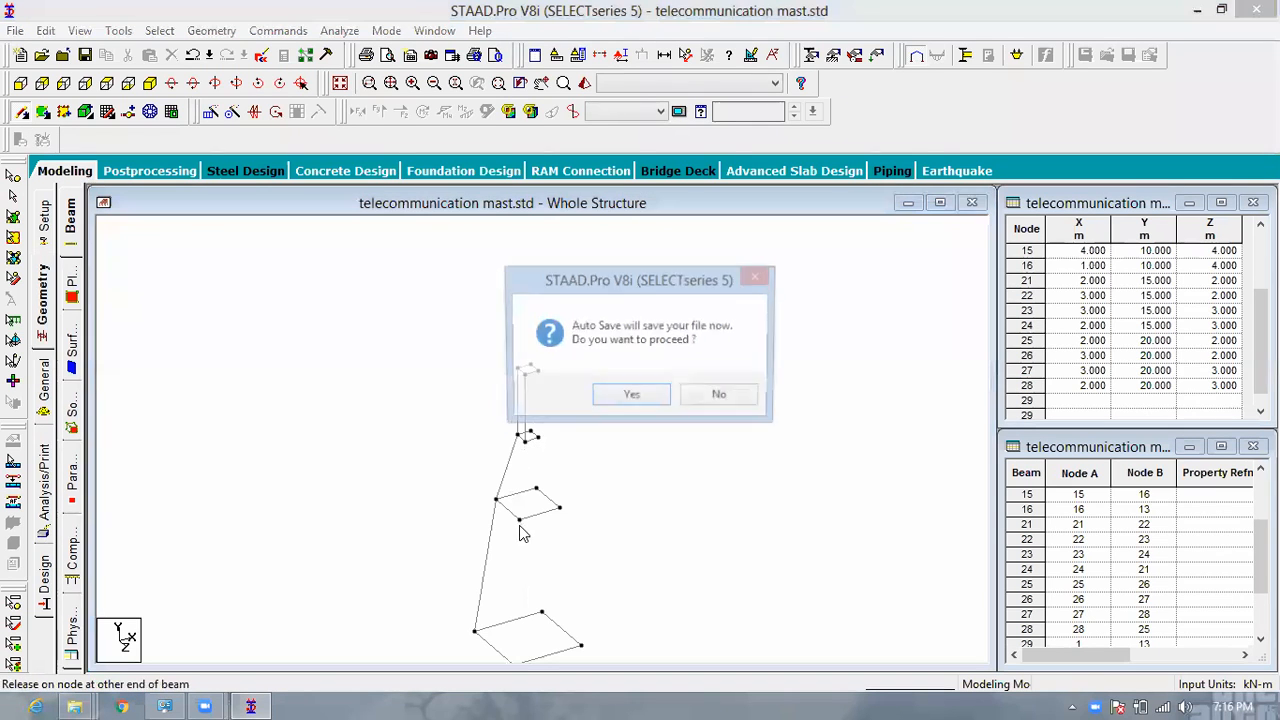
click(622, 398)
click(547, 388)
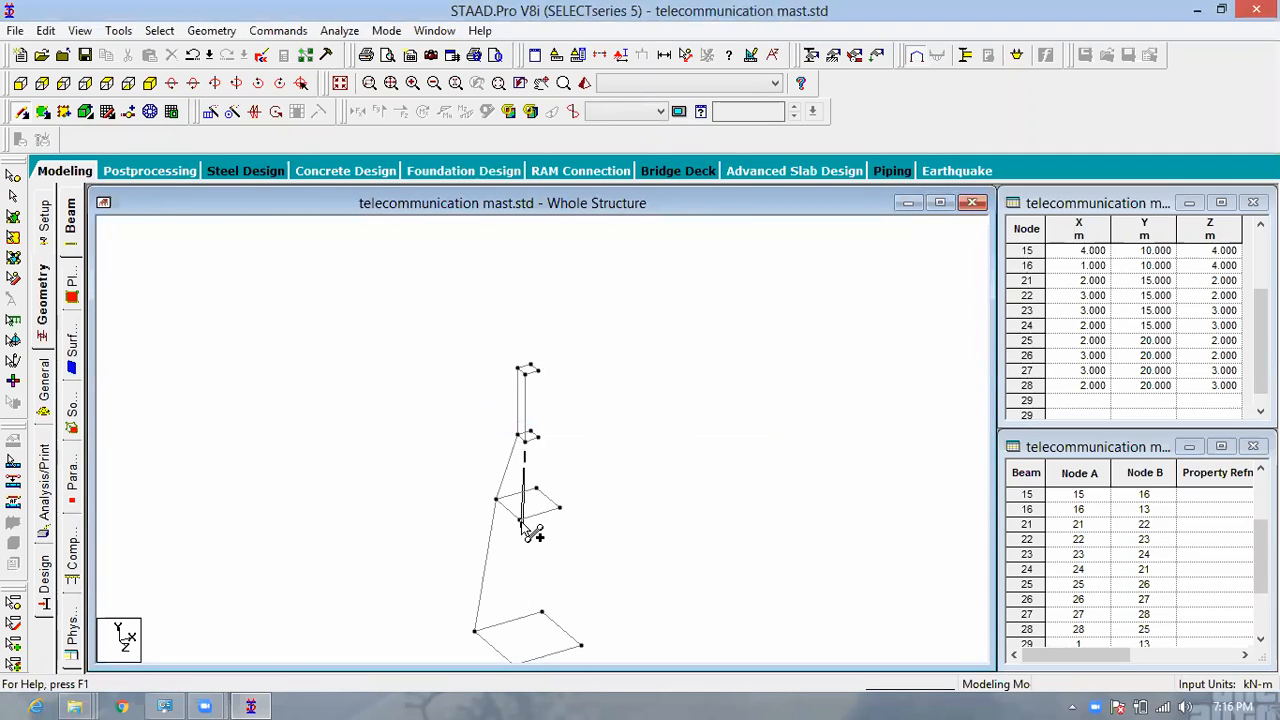
click(520, 520)
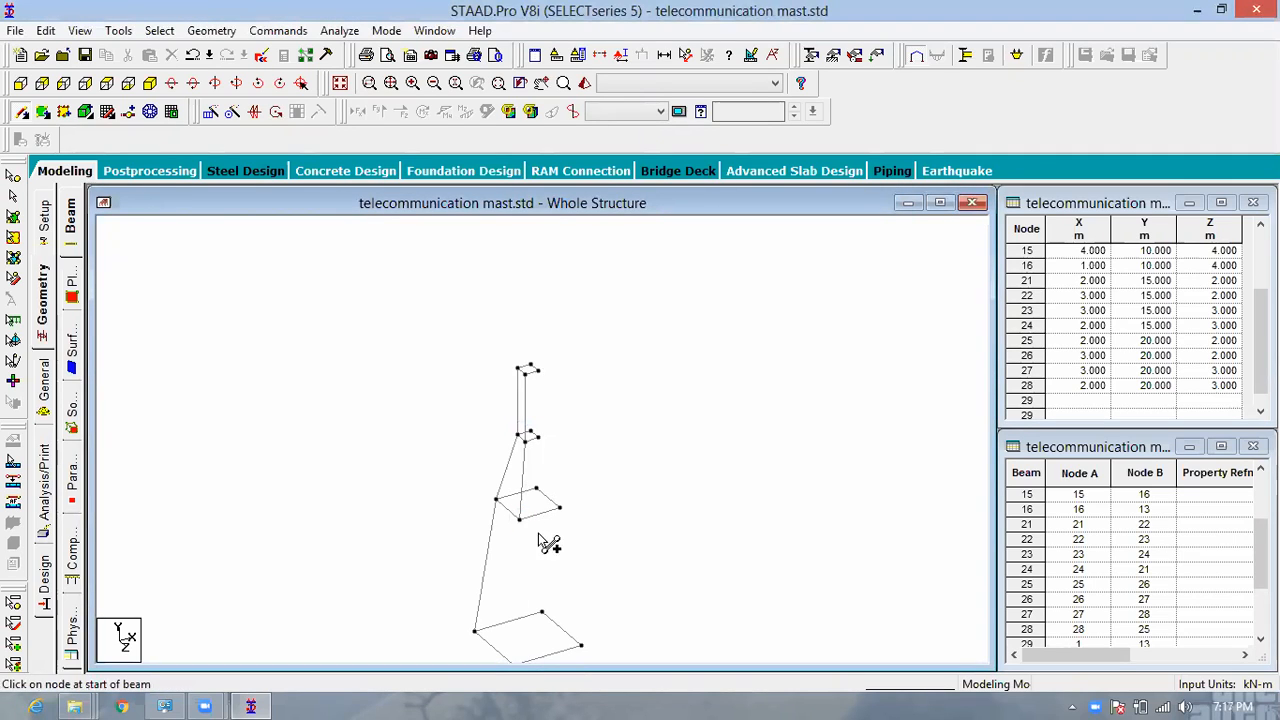
Step: Draw the three remaining lower leg beams connecting the base corners to the matching corners of the 10 m frame
scroll(560, 485, down, 2)
middle_drag(595, 537, 586, 431)
scroll(528, 443, up, 3)
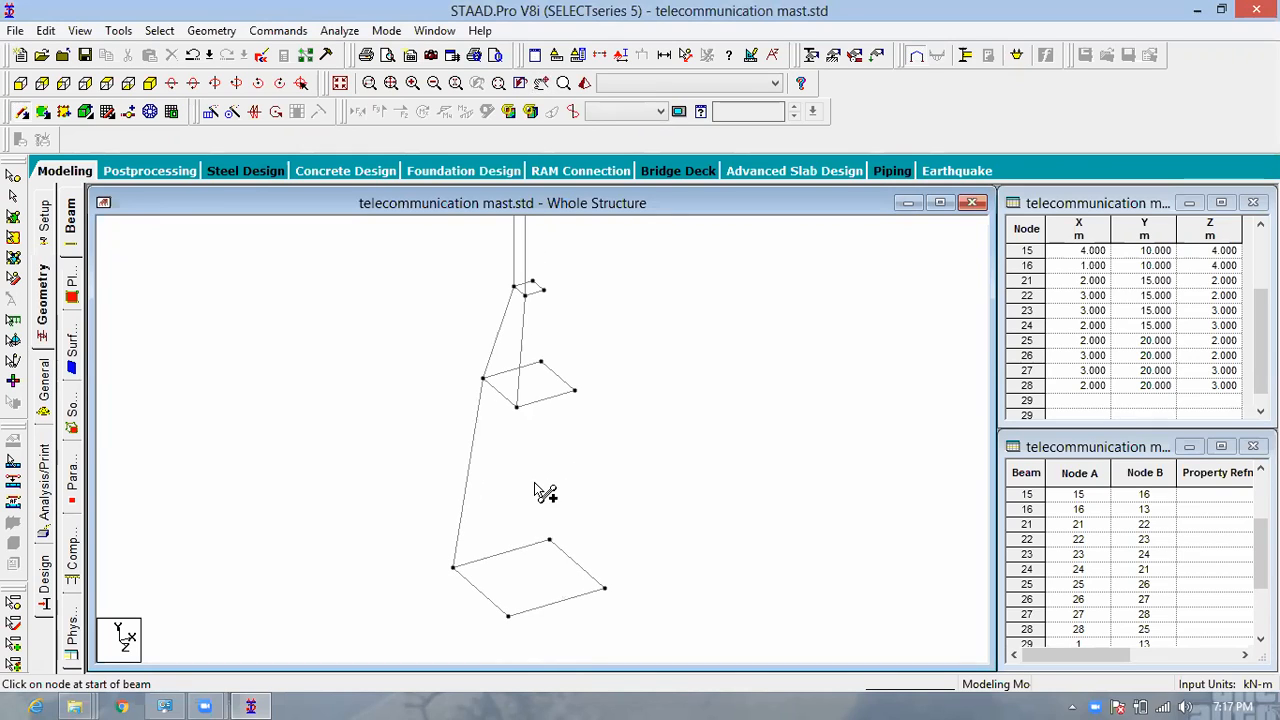
drag(516, 407, 512, 618)
drag(605, 589, 575, 390)
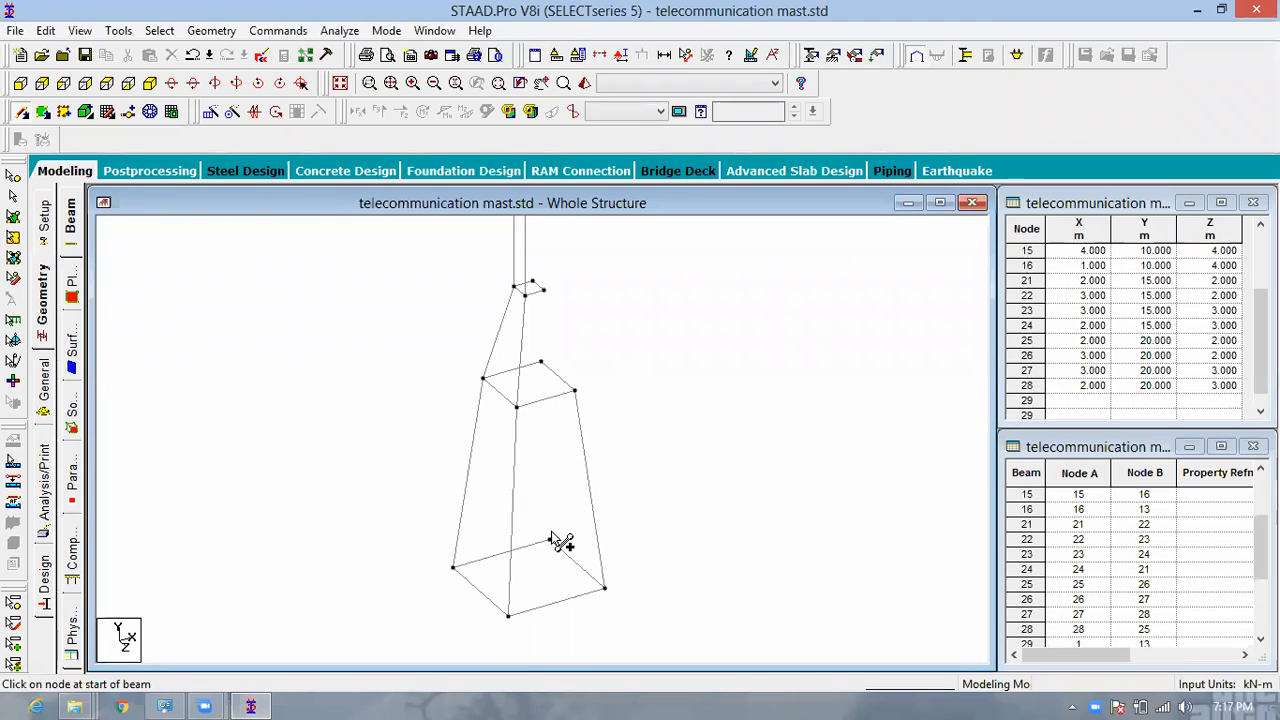
drag(549, 541, 541, 361)
Step: Draw the two remaining upper legs from the 10 m frame through the 15 m square to the 20 m square, and finish adding beams
scroll(548, 563, down, 3)
middle_drag(646, 402, 636, 513)
scroll(525, 490, up, 5)
drag(520, 530, 526, 460)
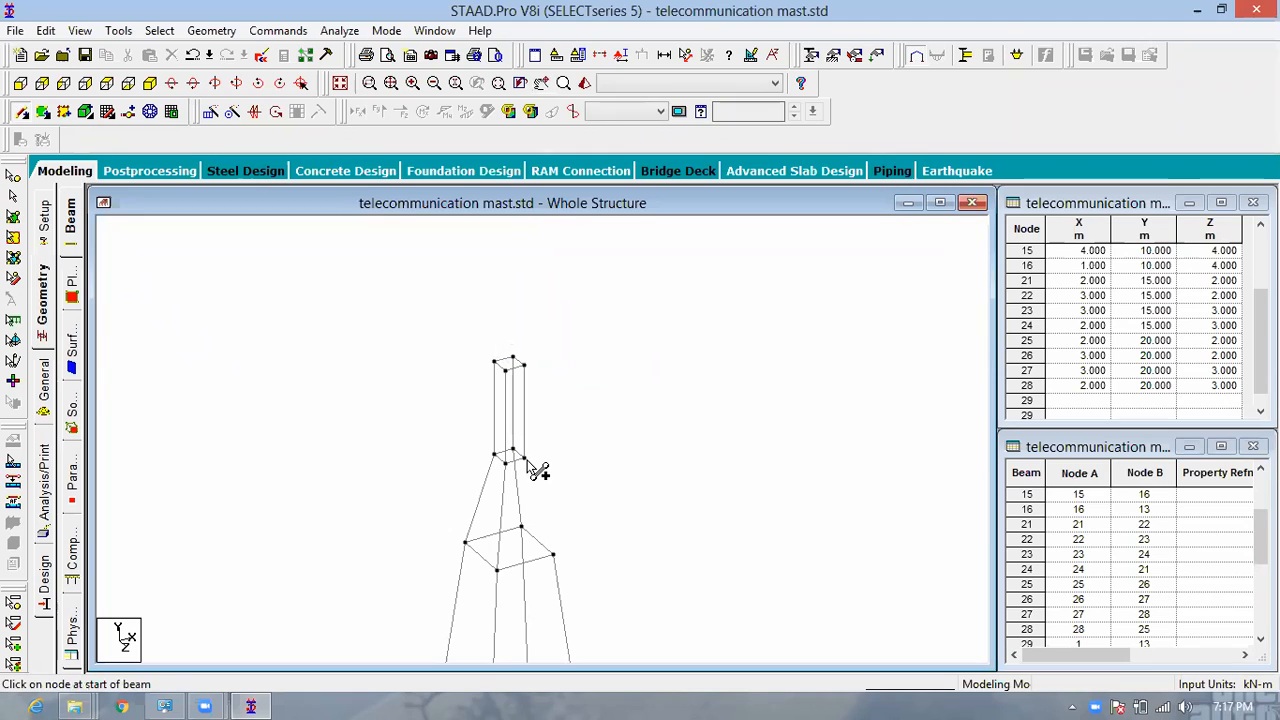
scroll(551, 350, down, 2)
scroll(594, 509, down, 3)
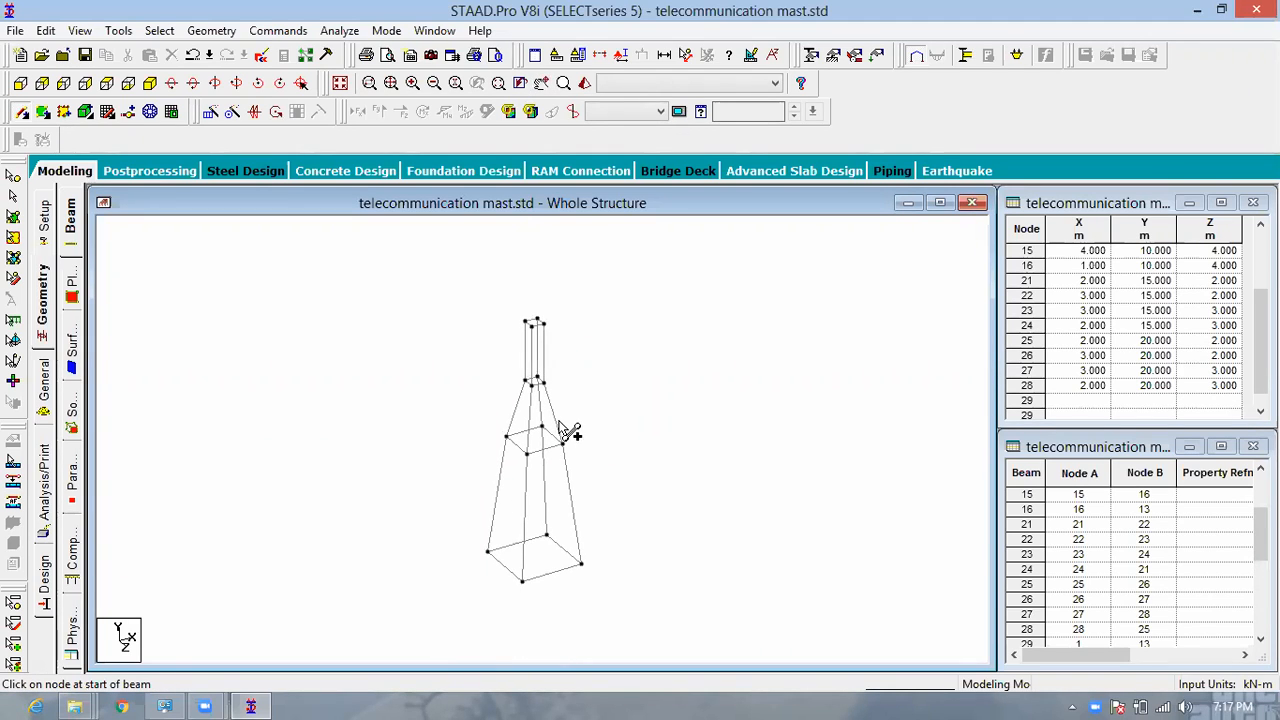
scroll(561, 420, up, 1)
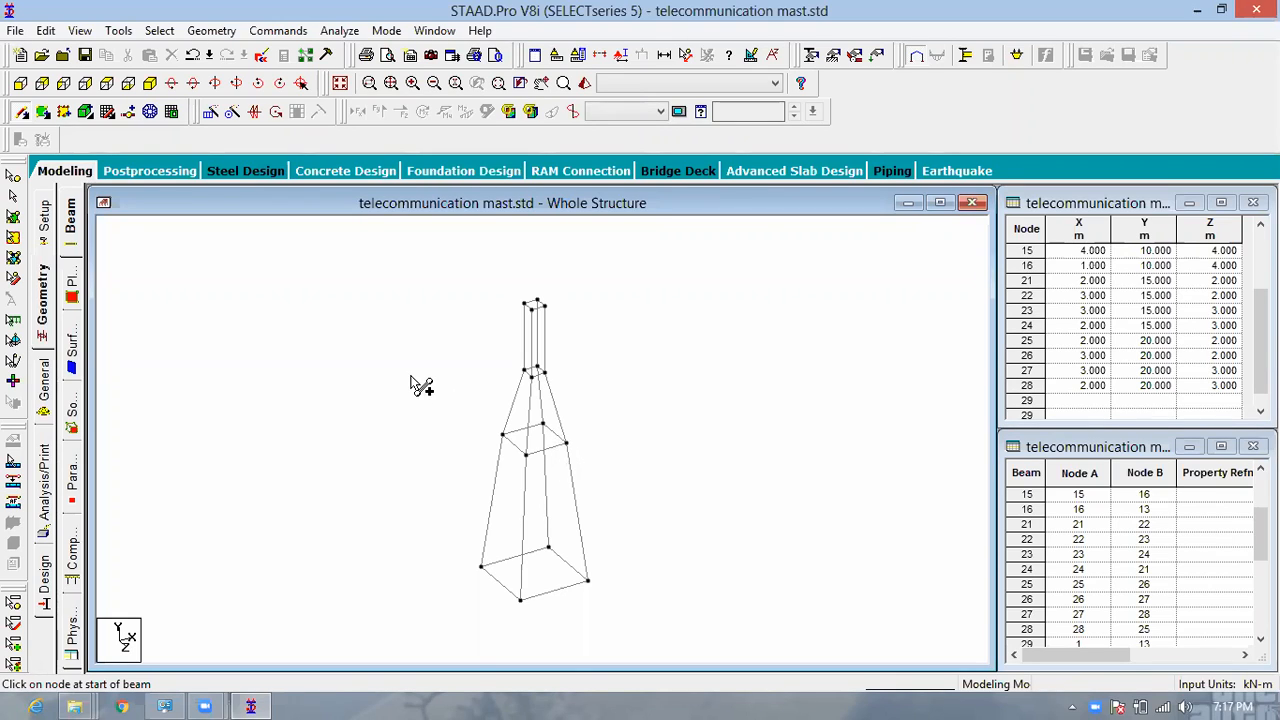
click(13, 197)
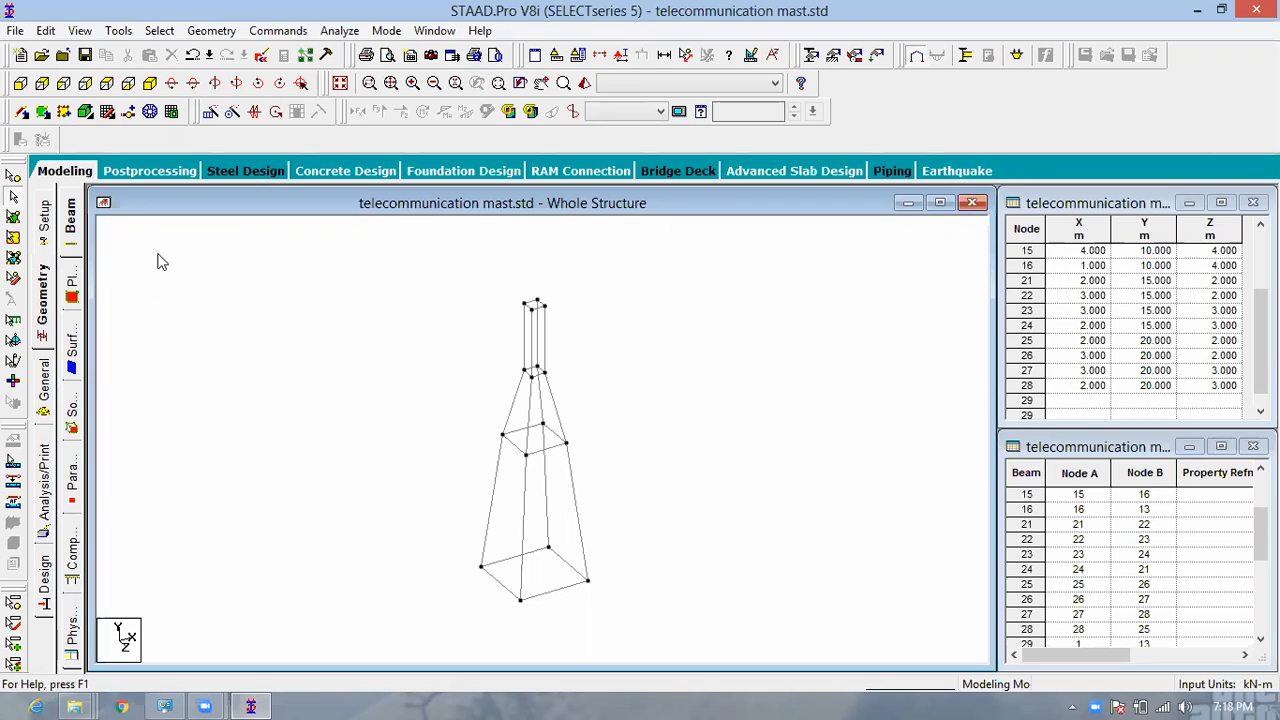
Step: Insert 7 intermediate nodes in each of the four lower leg beams, and undo the last leg's insertion
click(21, 86)
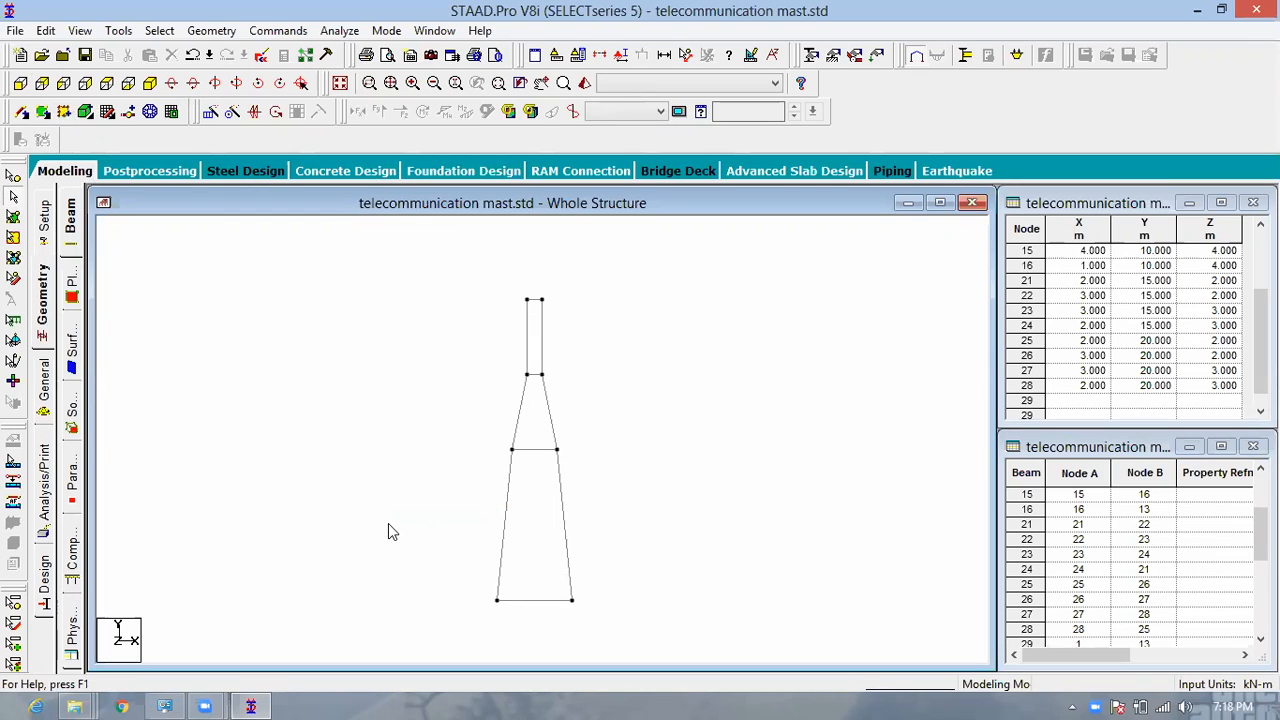
click(505, 555)
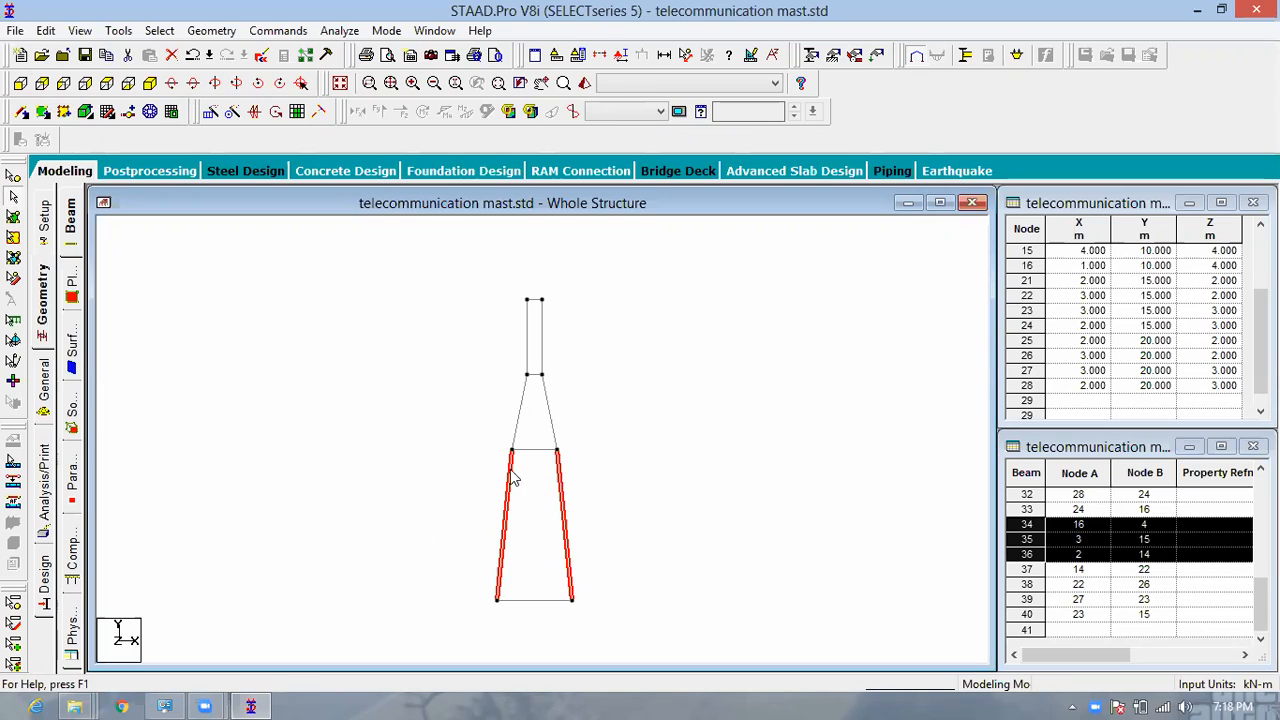
click(131, 114)
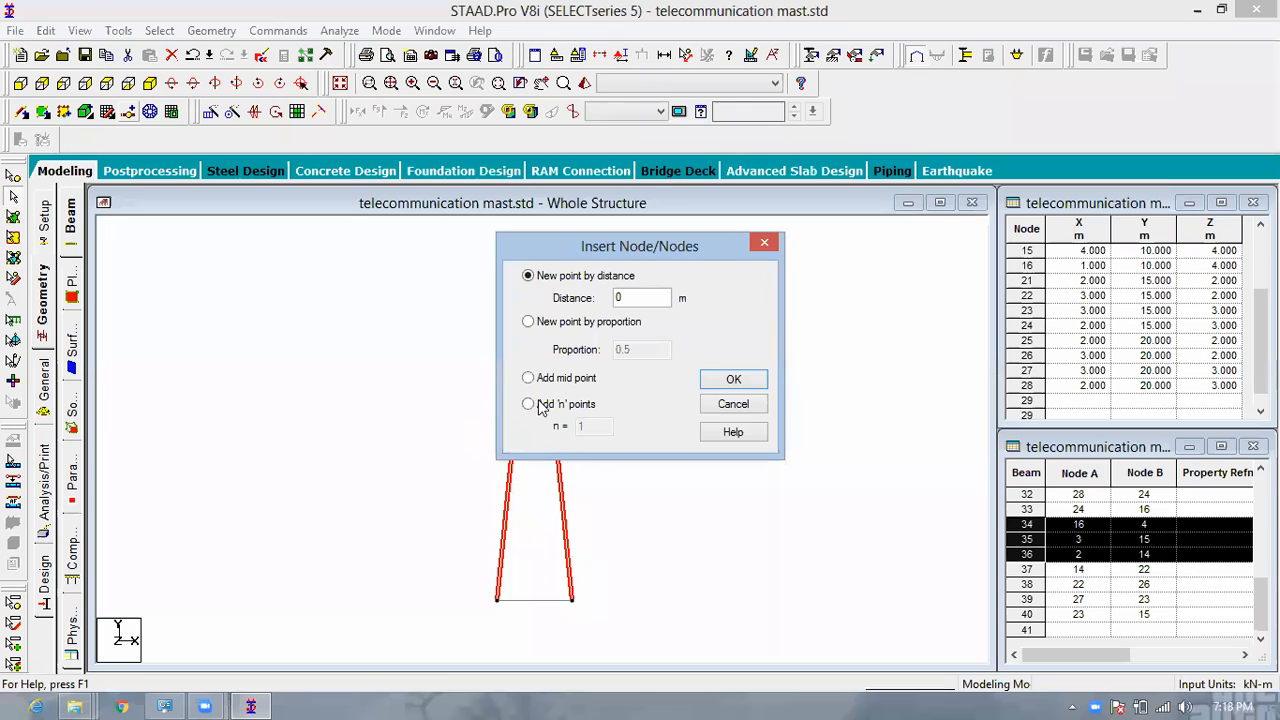
click(545, 411)
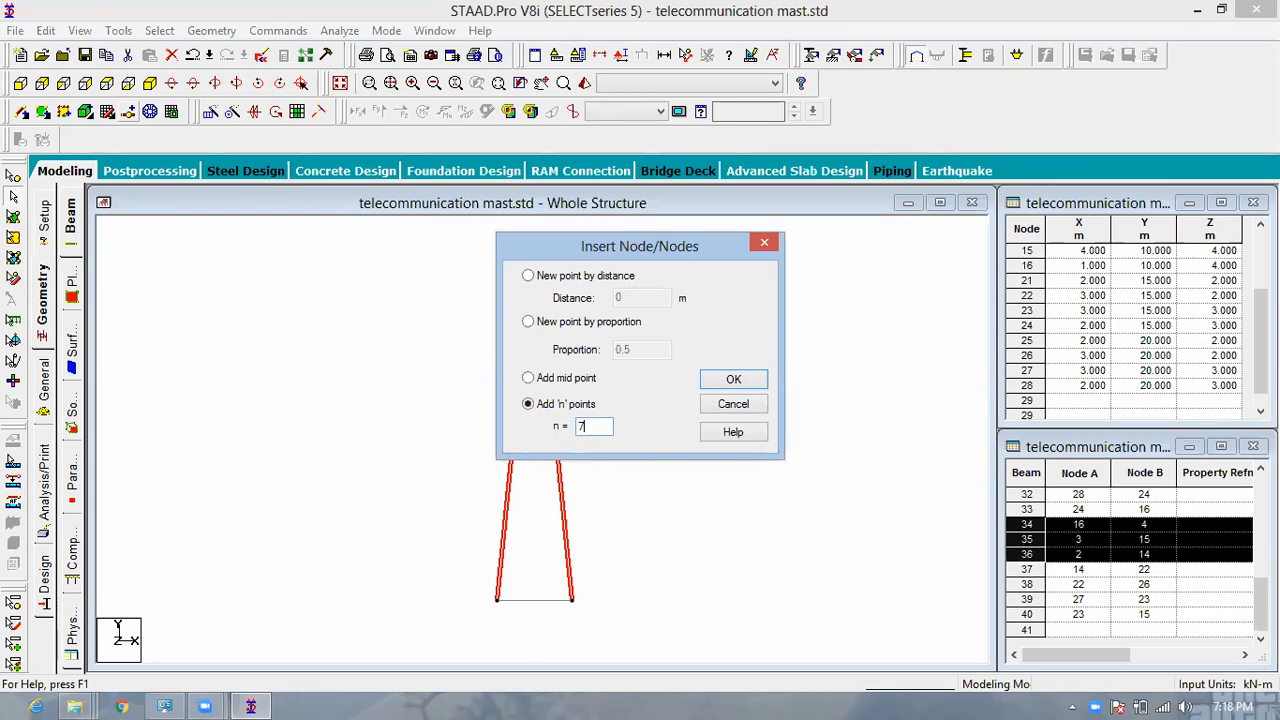
click(739, 380)
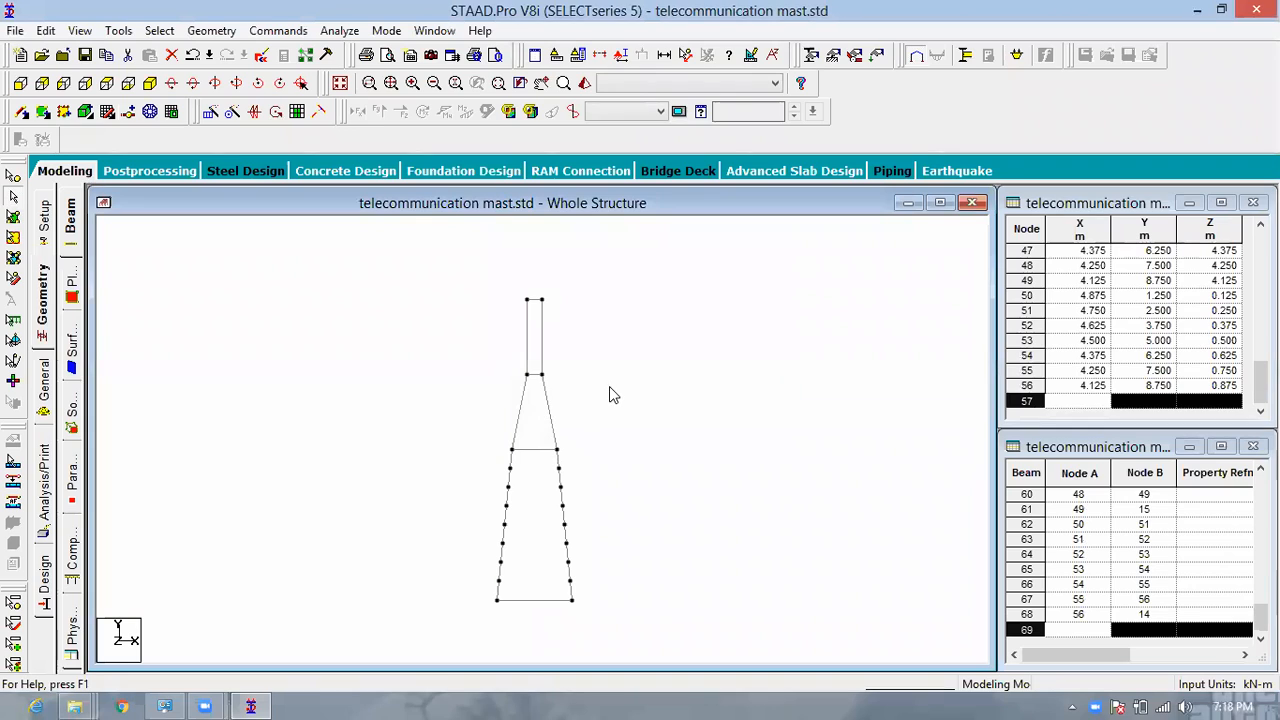
key(ctrl+z)
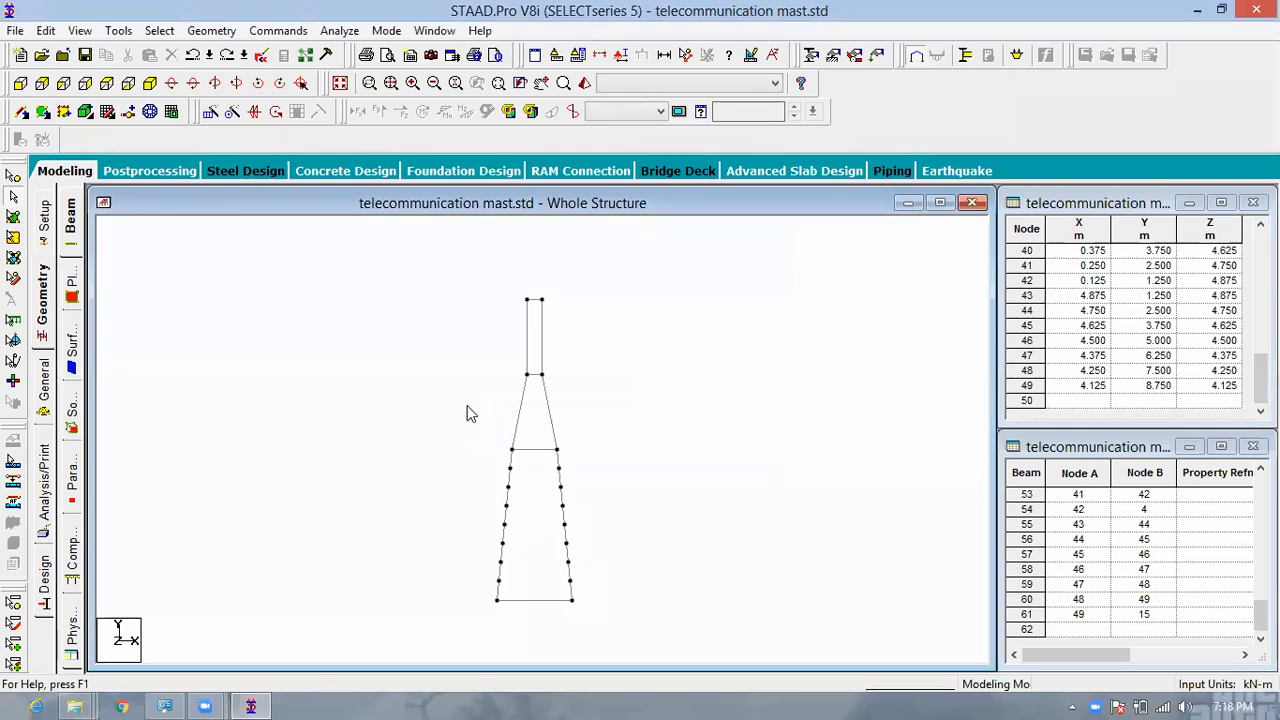
Step: Insert 5 intermediate nodes in every leg beam between the 10 m and 15 m frames and between the 15 m and 20 m frames
drag(606, 391, 479, 421)
drag(598, 322, 475, 350)
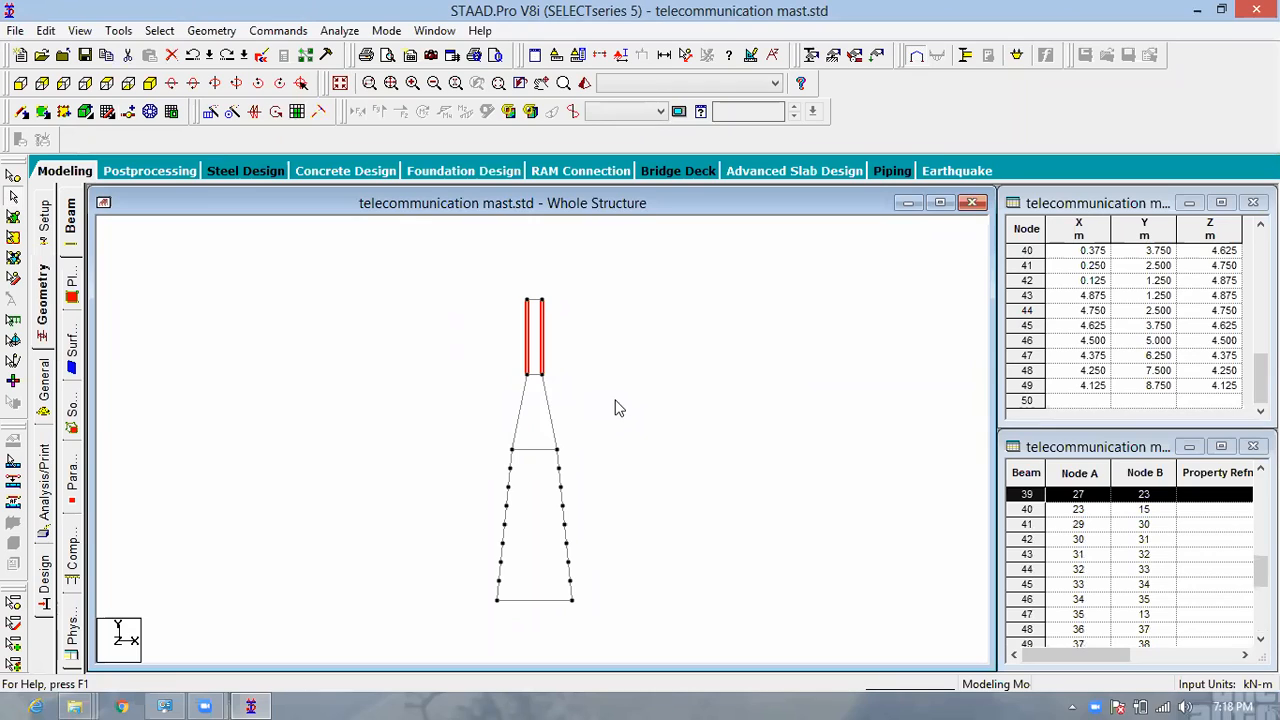
ctrl+drag(453, 421, 453, 430)
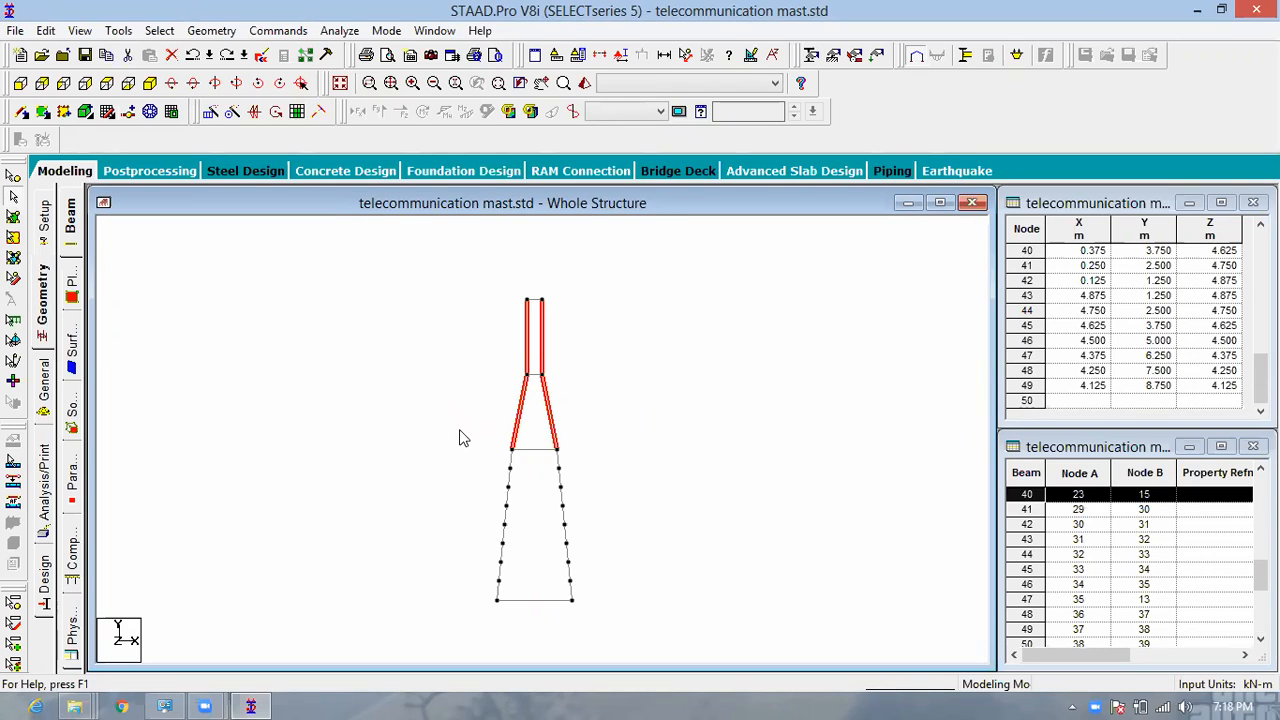
click(130, 112)
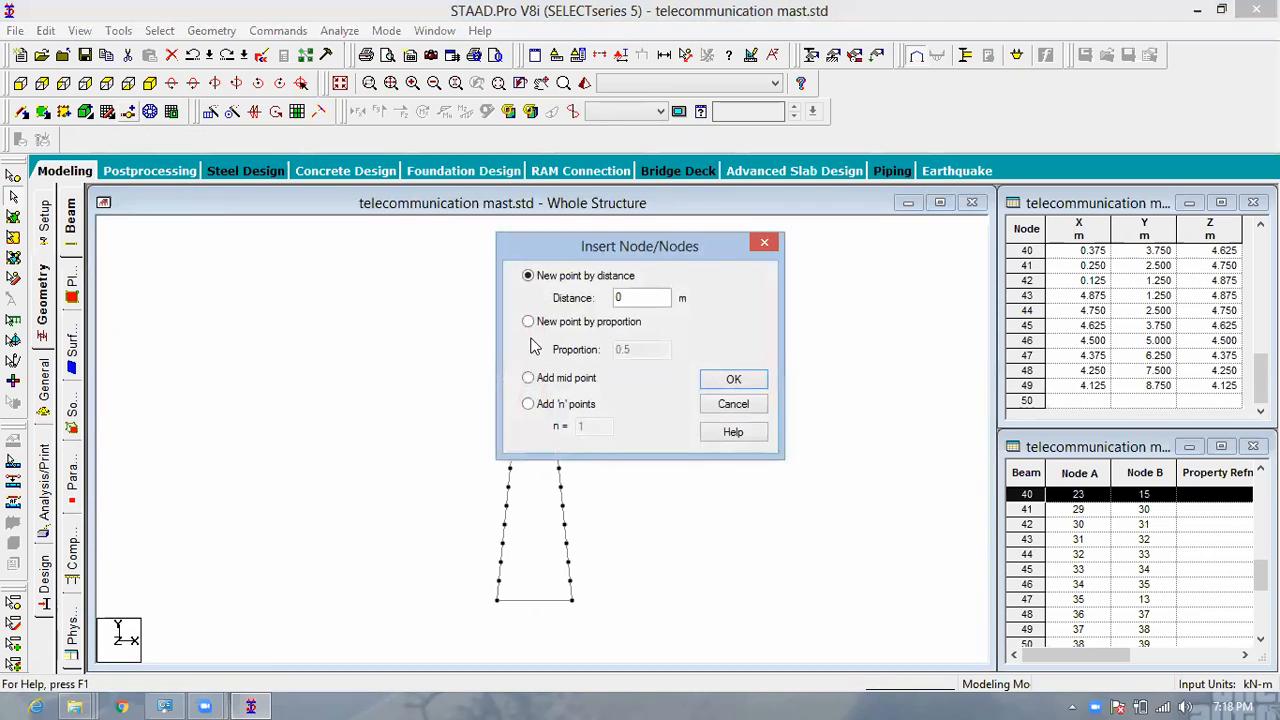
click(529, 404)
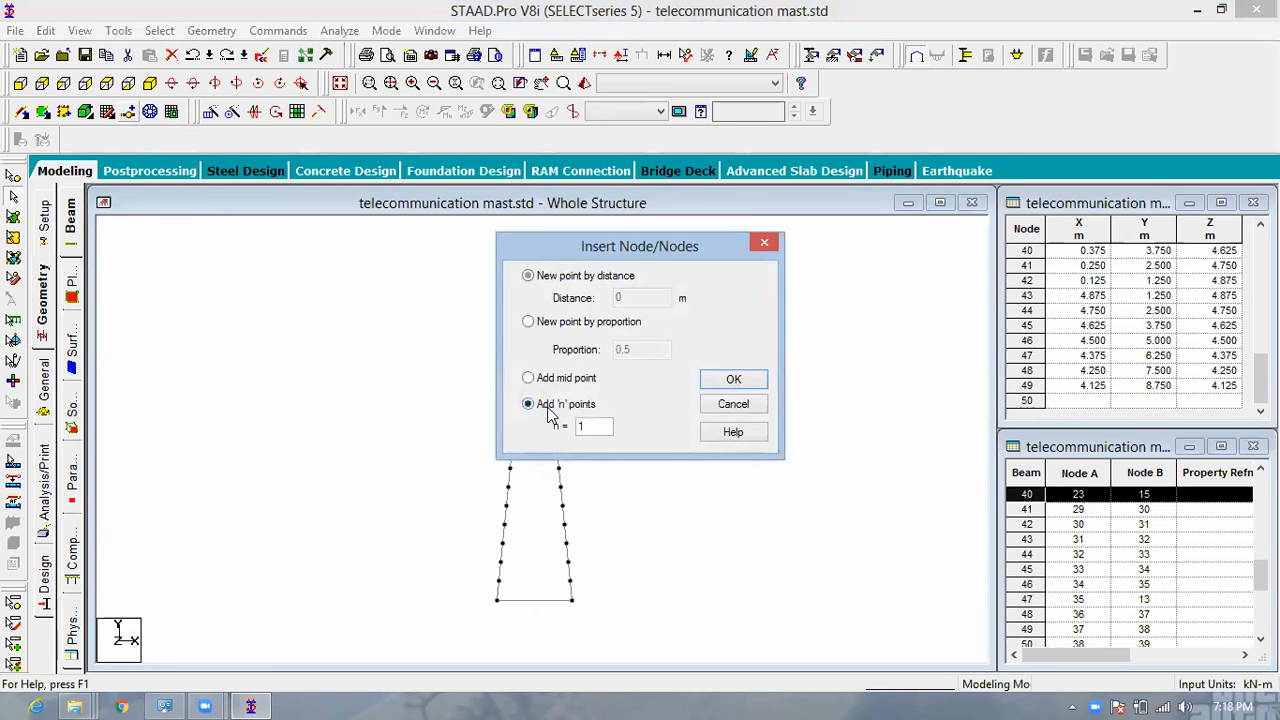
double_click(593, 430)
text(5)
click(734, 381)
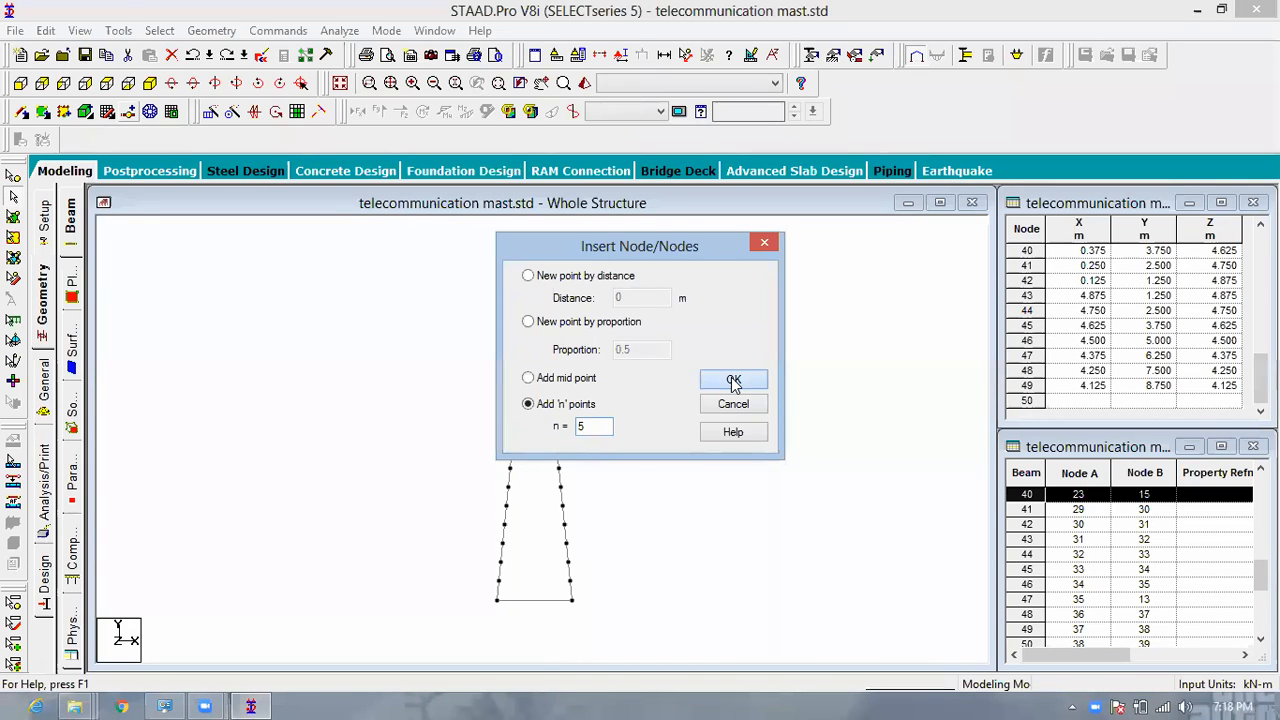
click(734, 381)
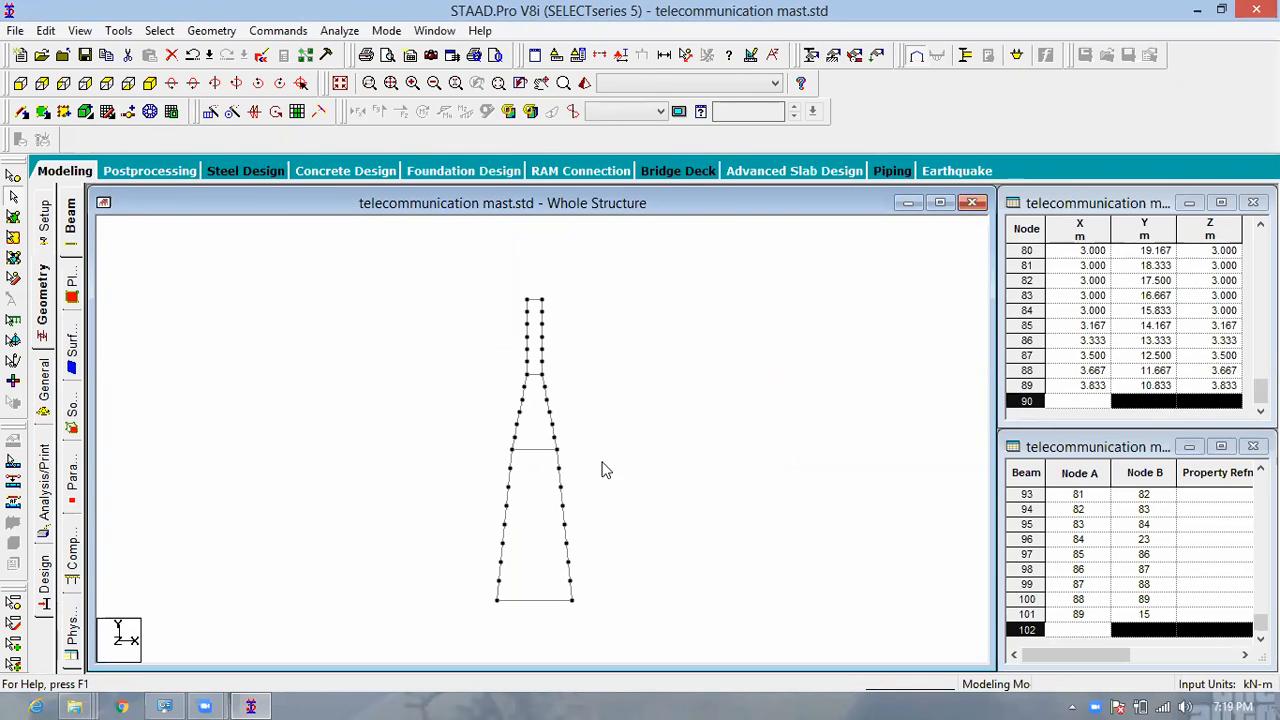
click(150, 84)
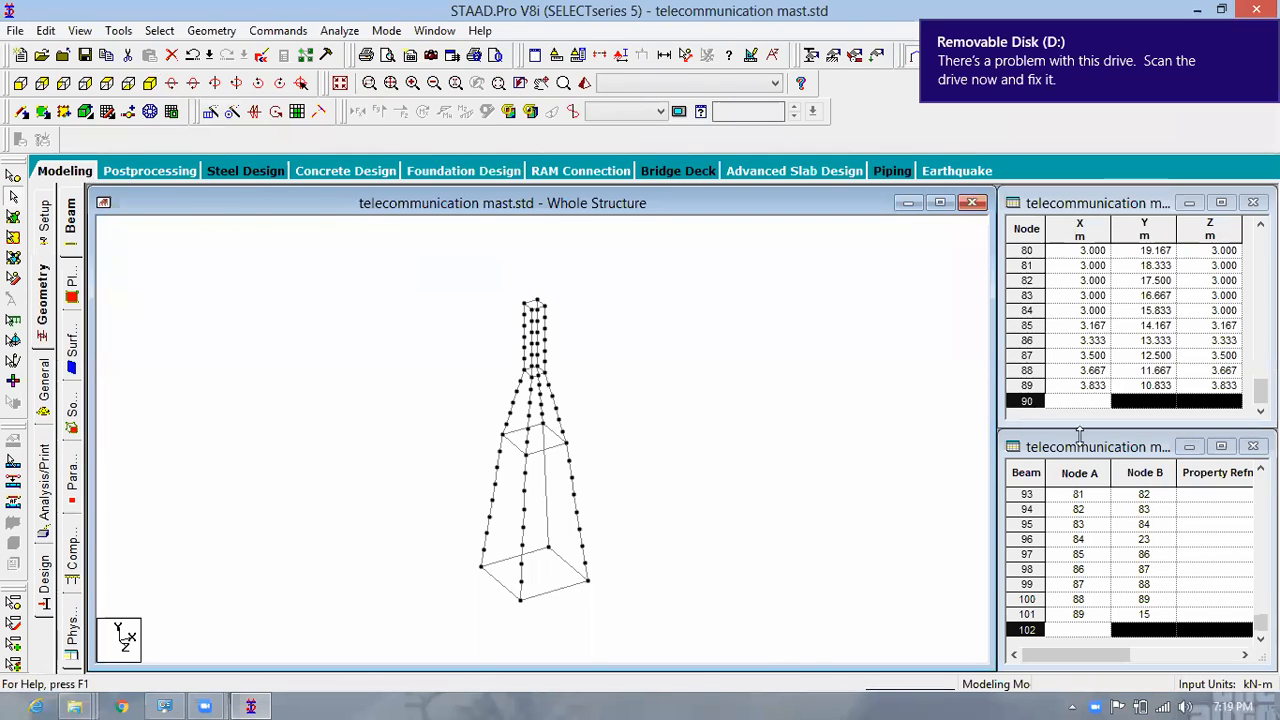
Step: Decline the scan of Removable Disk (D:) and open that drive in File Explorer
click(1052, 100)
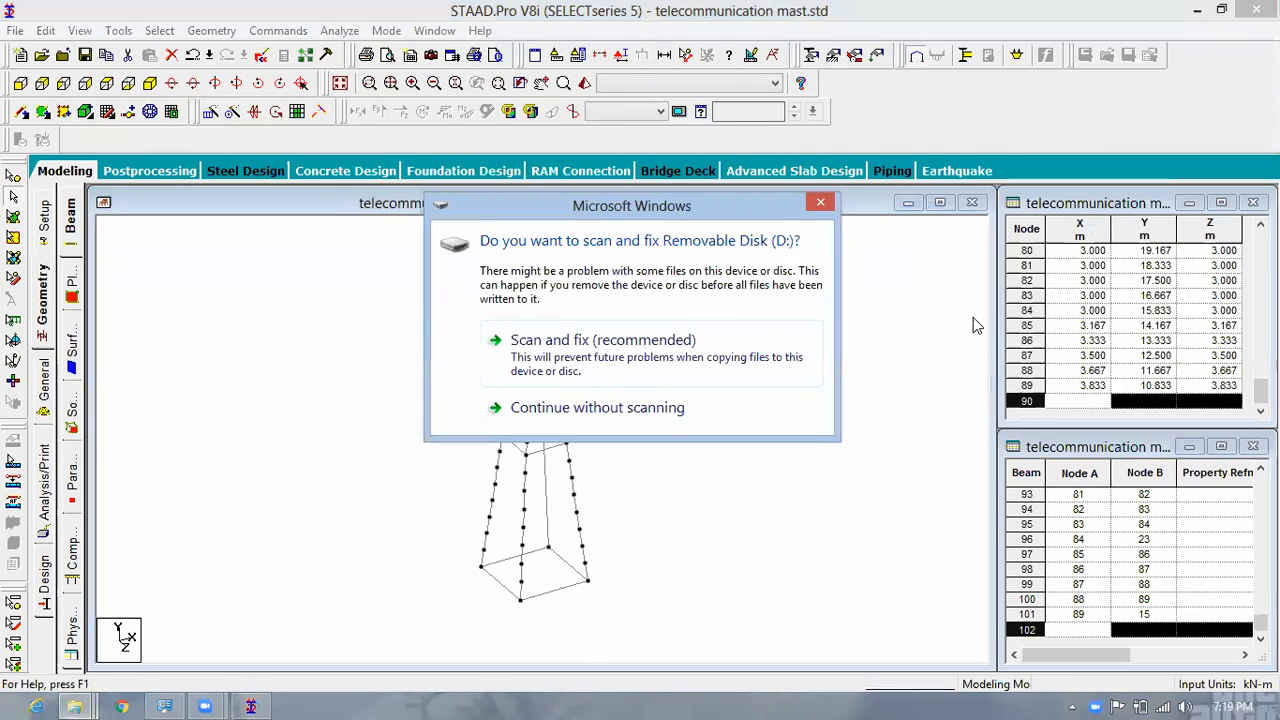
click(598, 407)
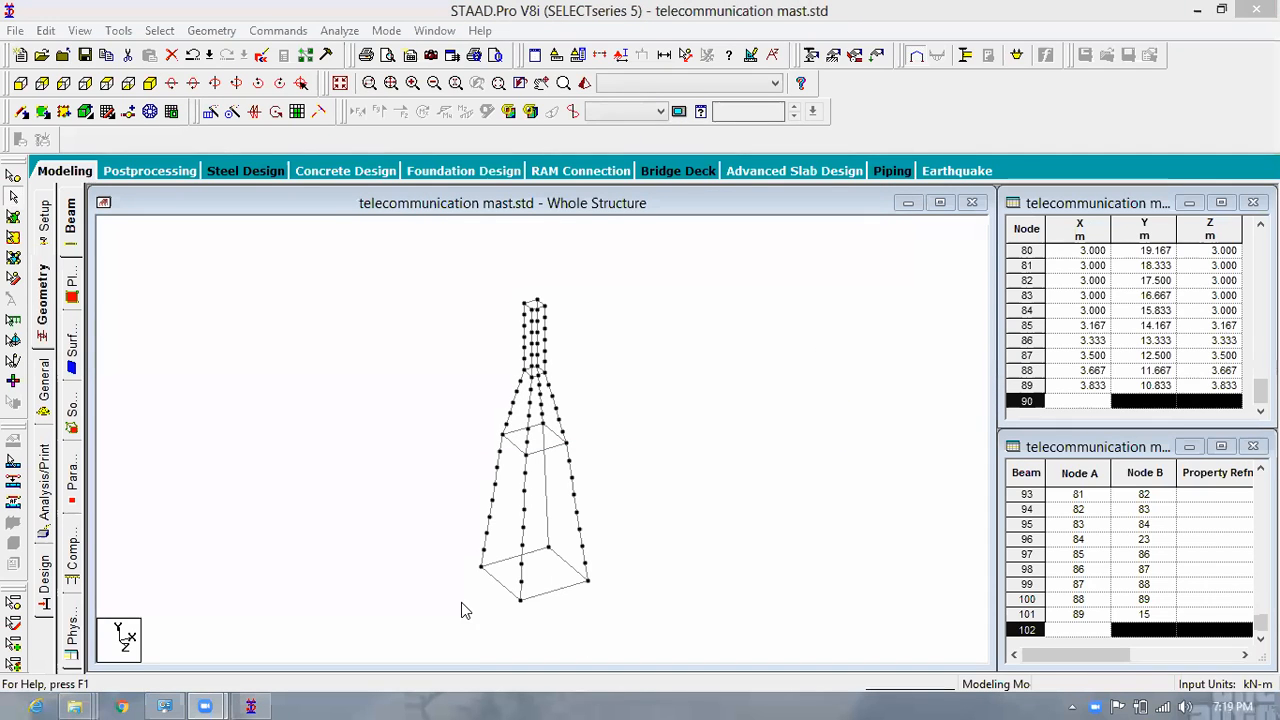
mouse_move(76, 704)
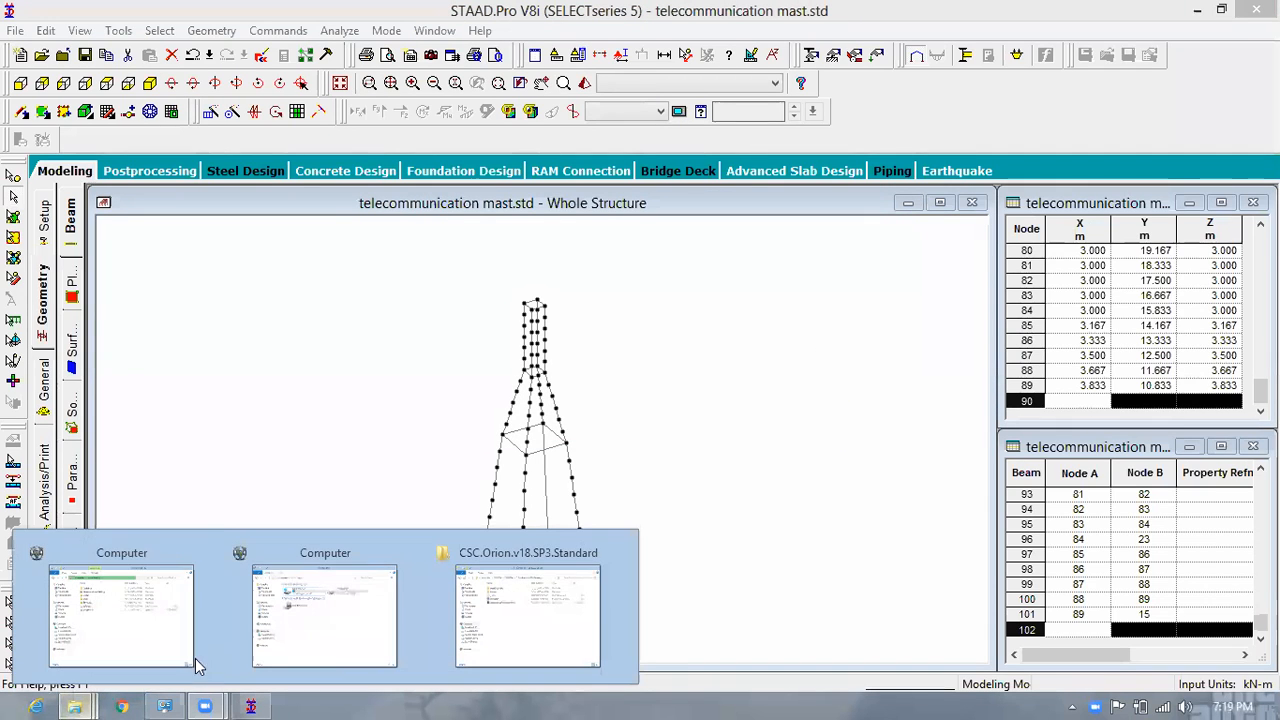
click(325, 610)
double_click(575, 305)
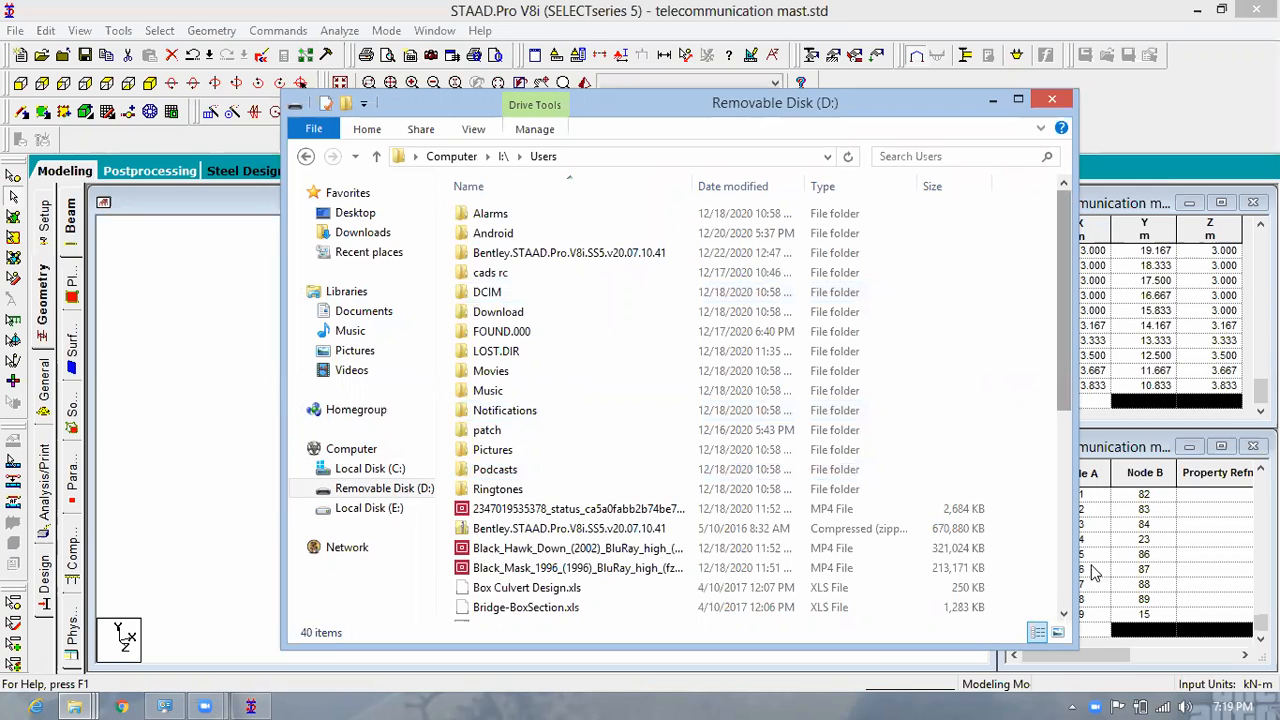
Step: Open the free_screen_recorder archive on the removable disk and run free-screen-recorder-1060
scroll(900, 480, down, 7)
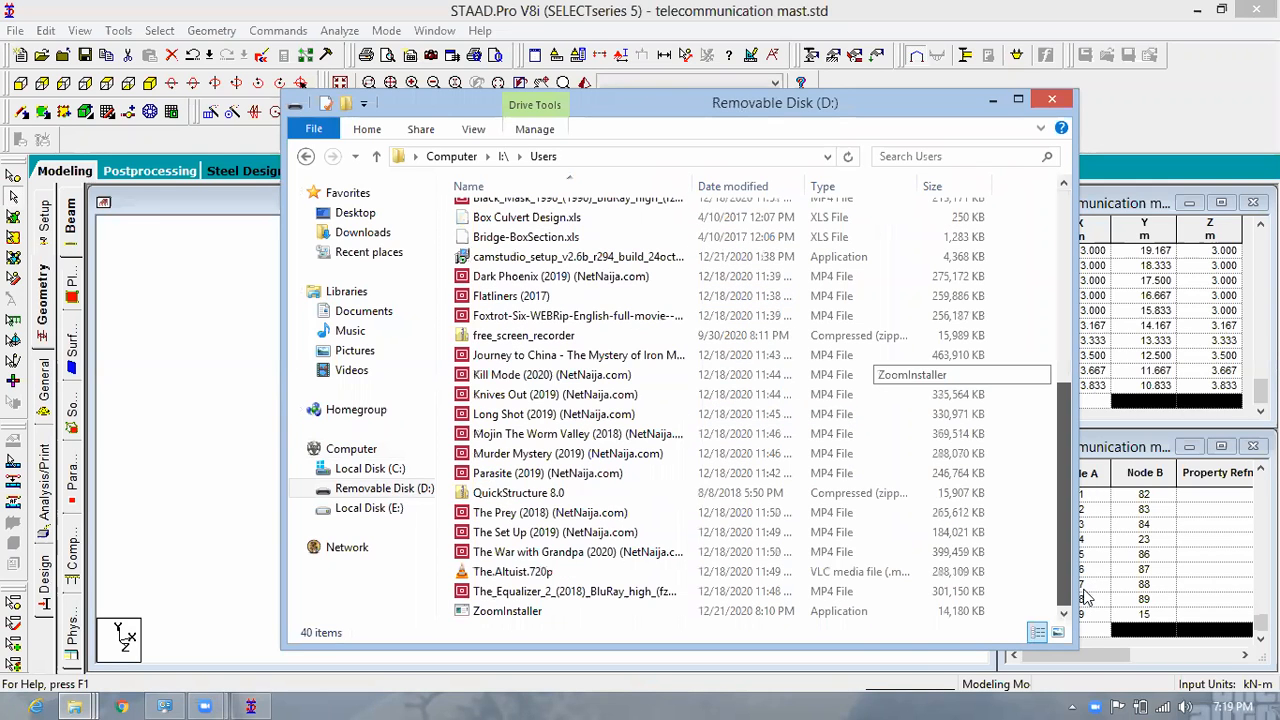
double_click(593, 340)
click(563, 218)
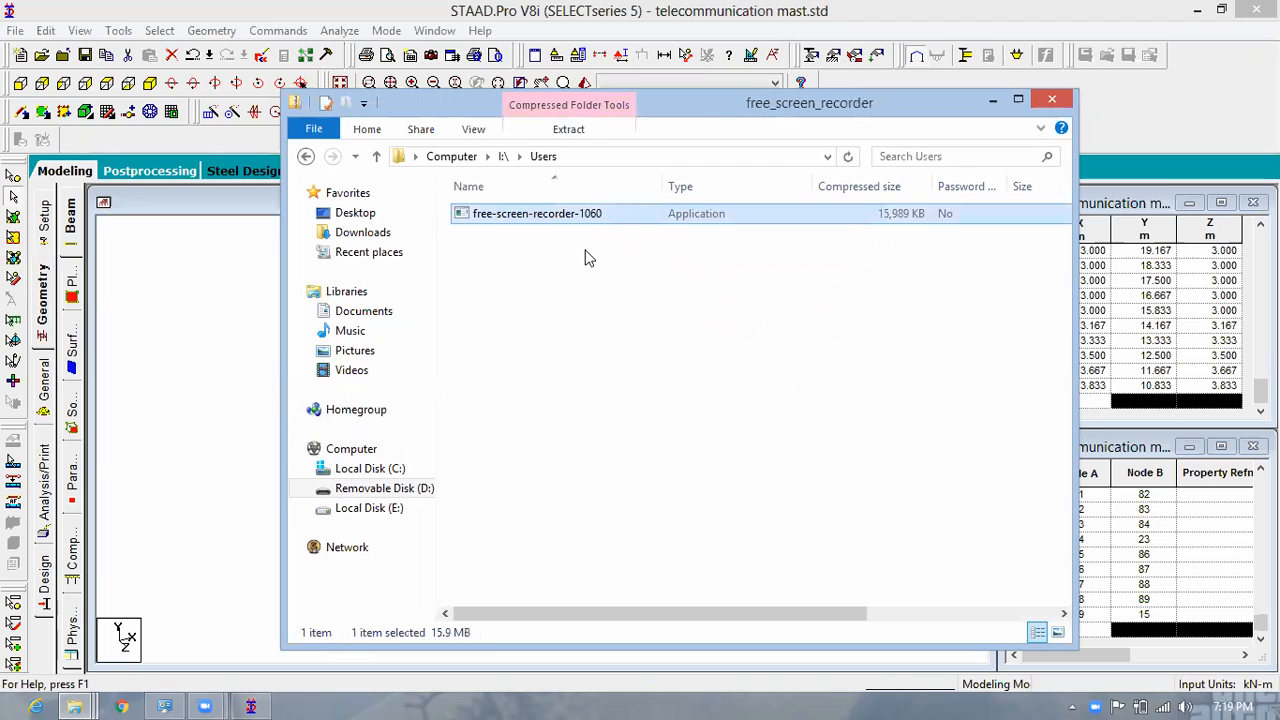
right_click(784, 219)
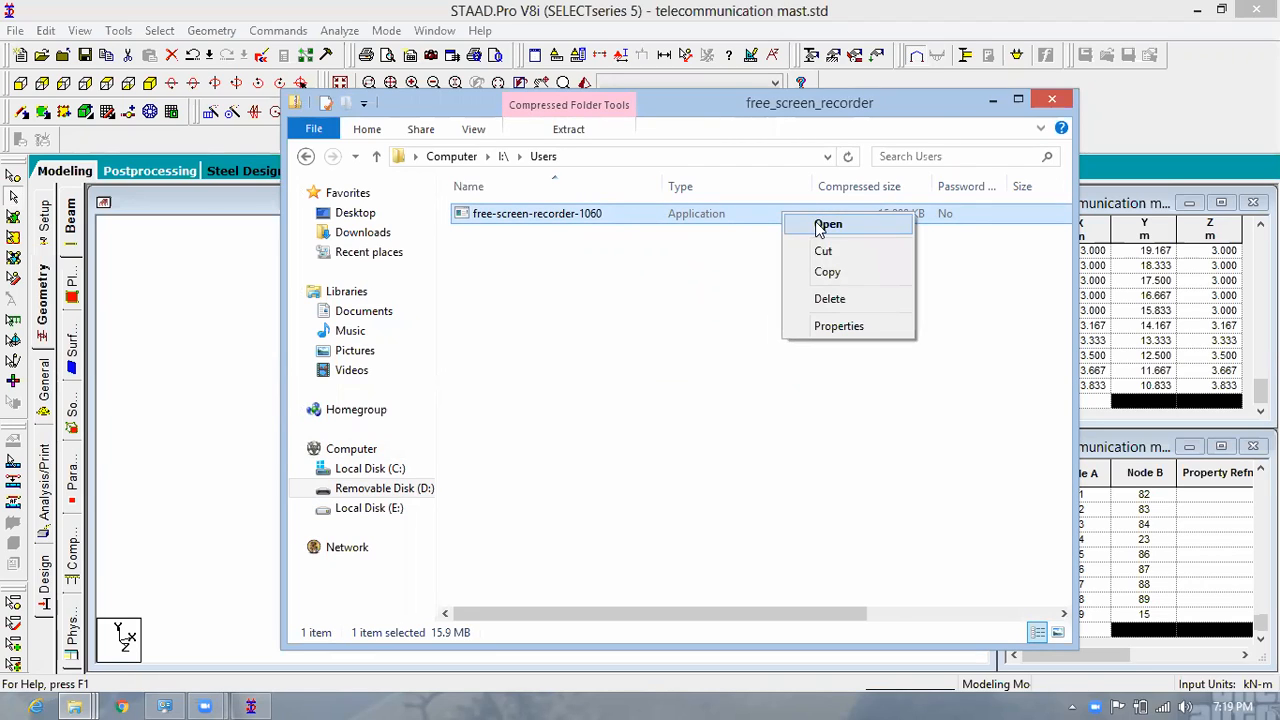
click(827, 225)
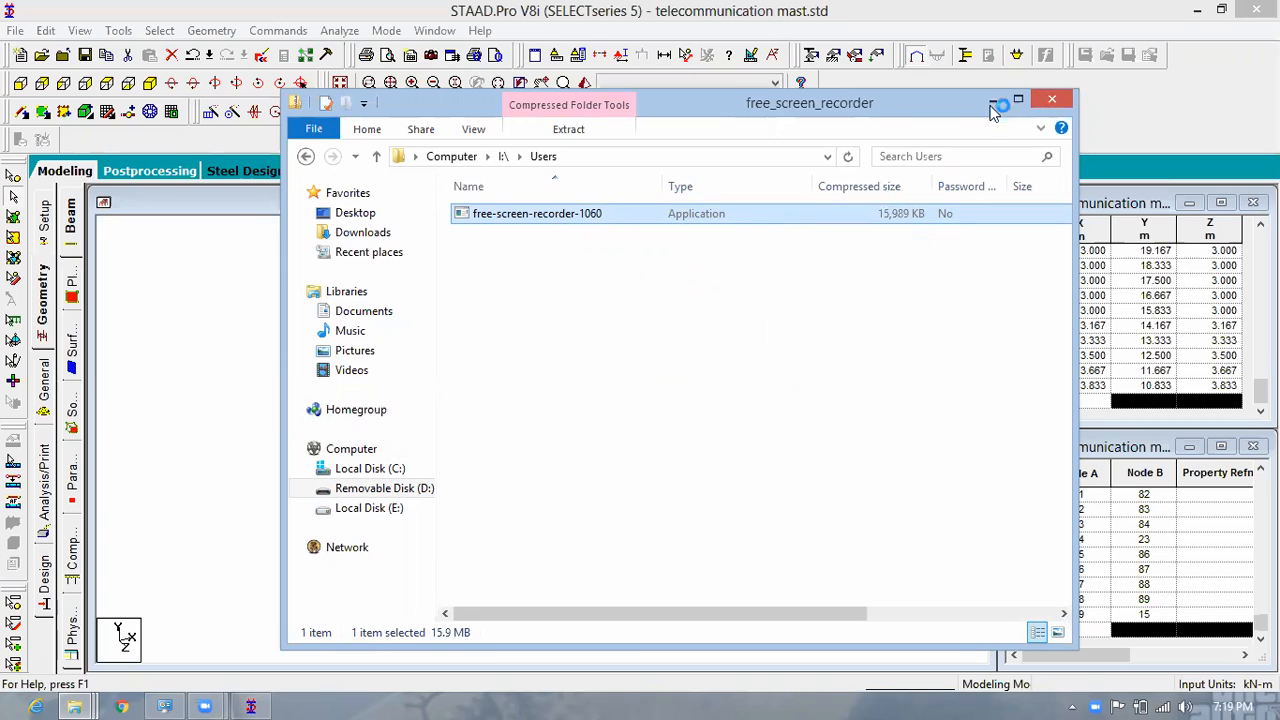
Step: Return to the mast model in STAAD.Pro and allow the Free Screen Recorder setup to run in English
click(212, 288)
scroll(510, 630, up, 1)
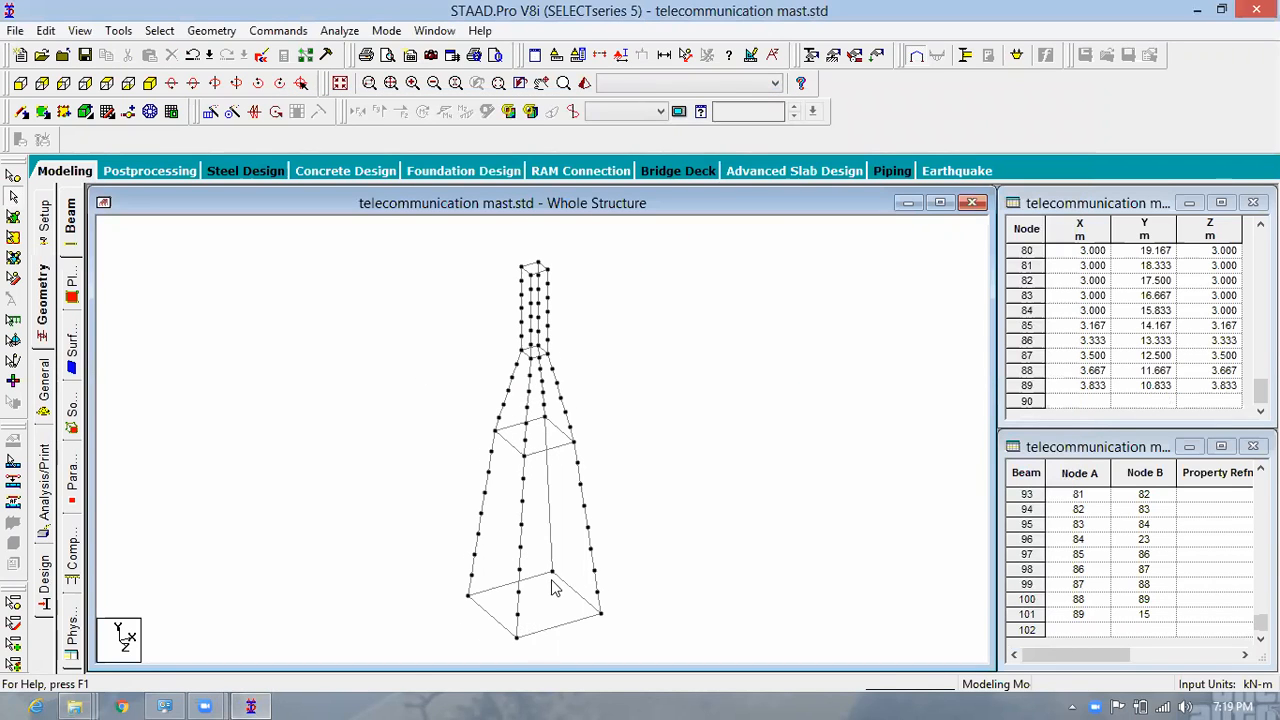
scroll(563, 507, up, 1)
middle_drag(549, 492, 547, 473)
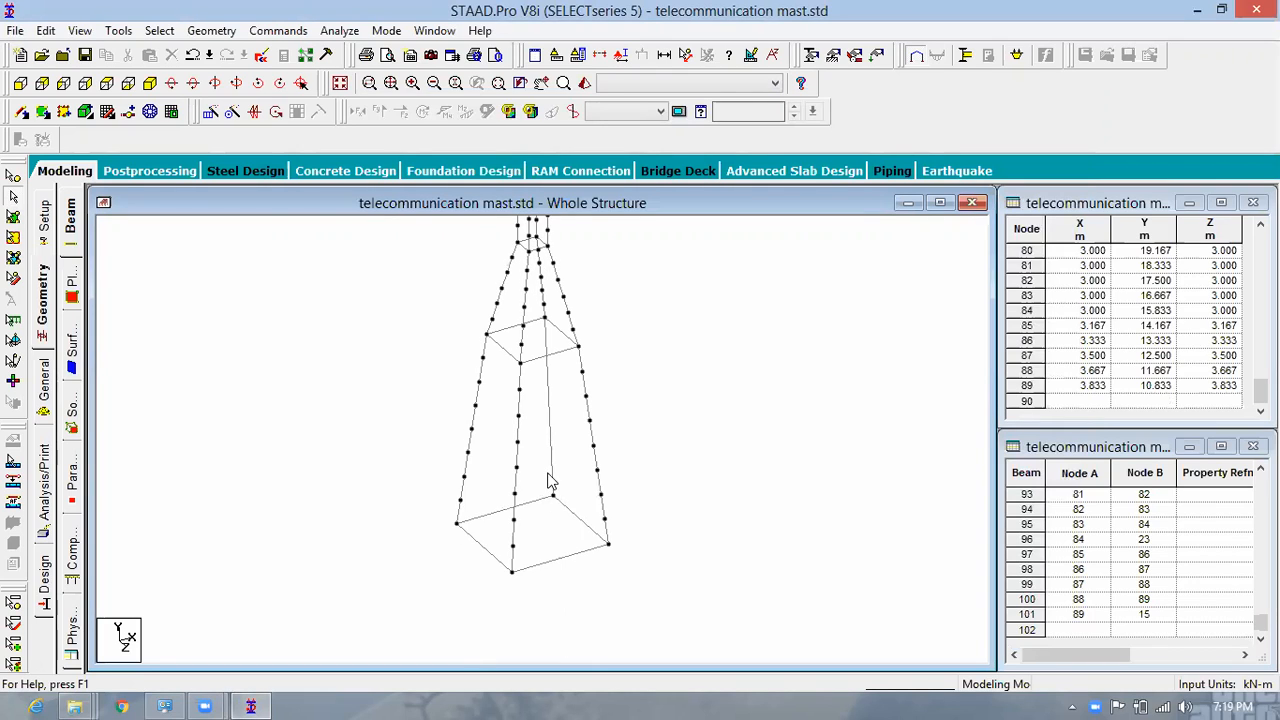
scroll(552, 485, up, 1)
scroll(567, 507, up, 1)
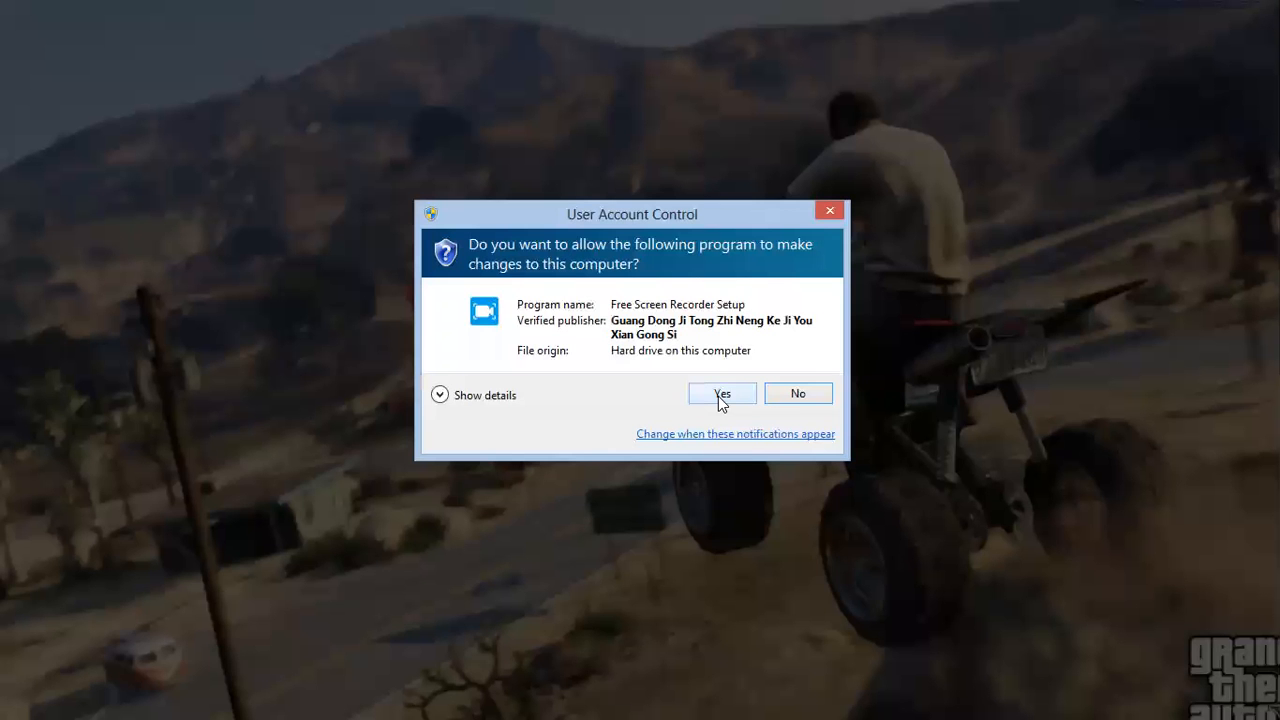
click(718, 396)
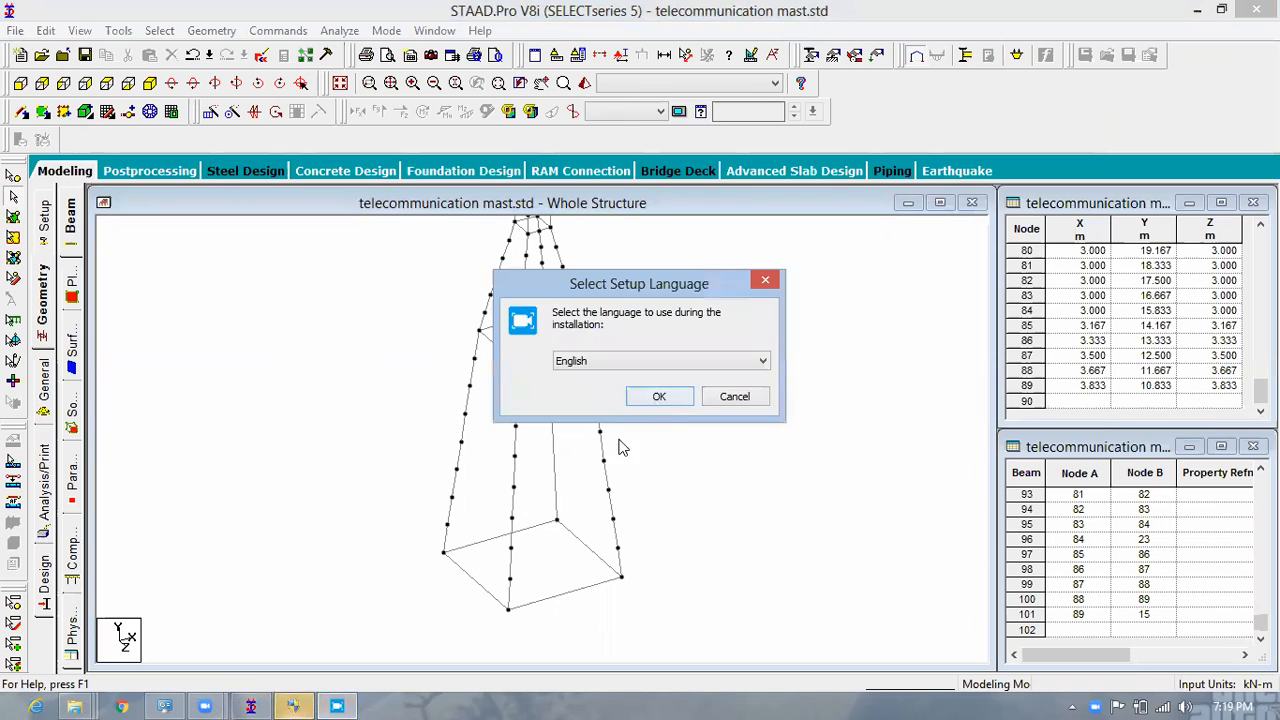
click(620, 447)
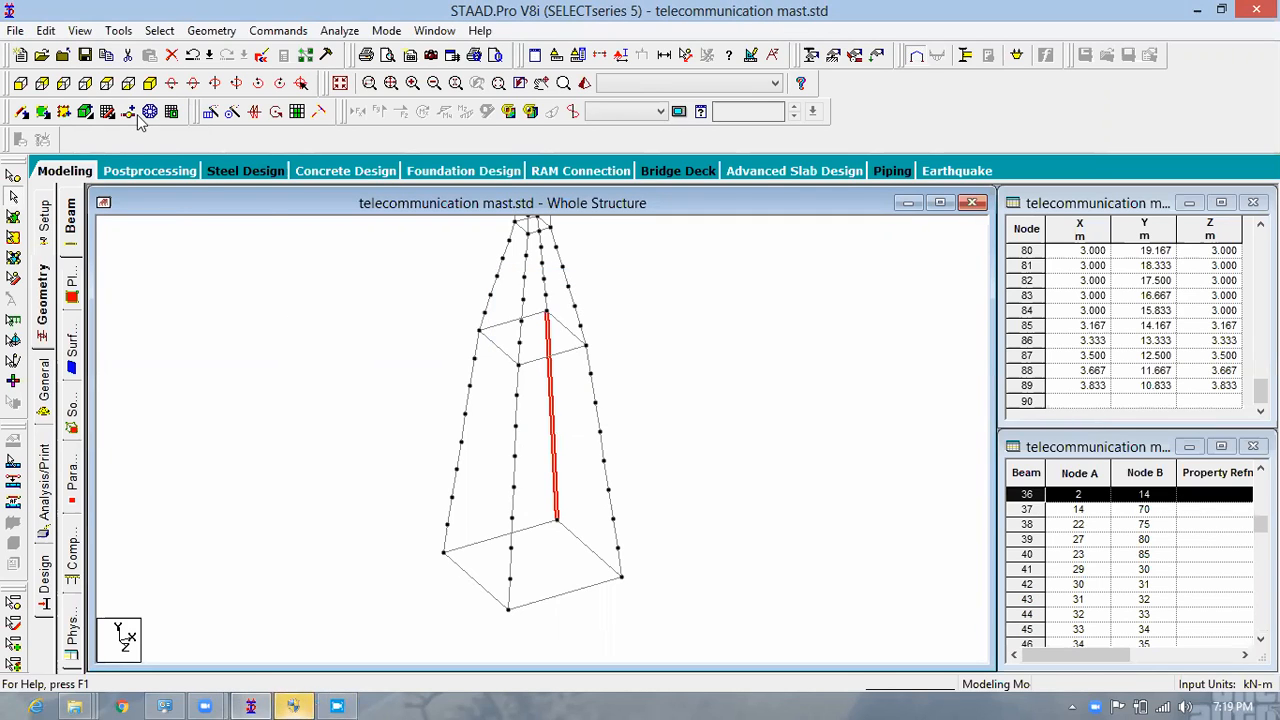
Step: Insert 2 evenly spaced nodes in the undivided lower leg beam and undo the insertion
click(557, 515)
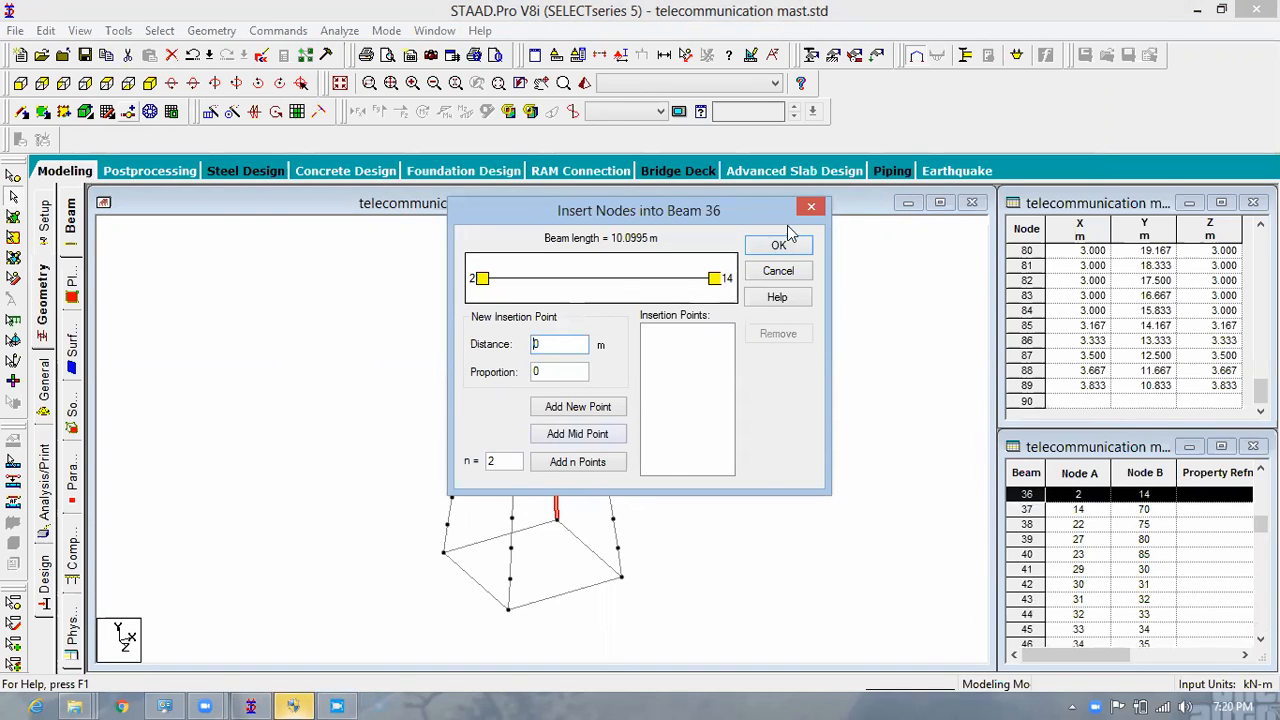
click(590, 469)
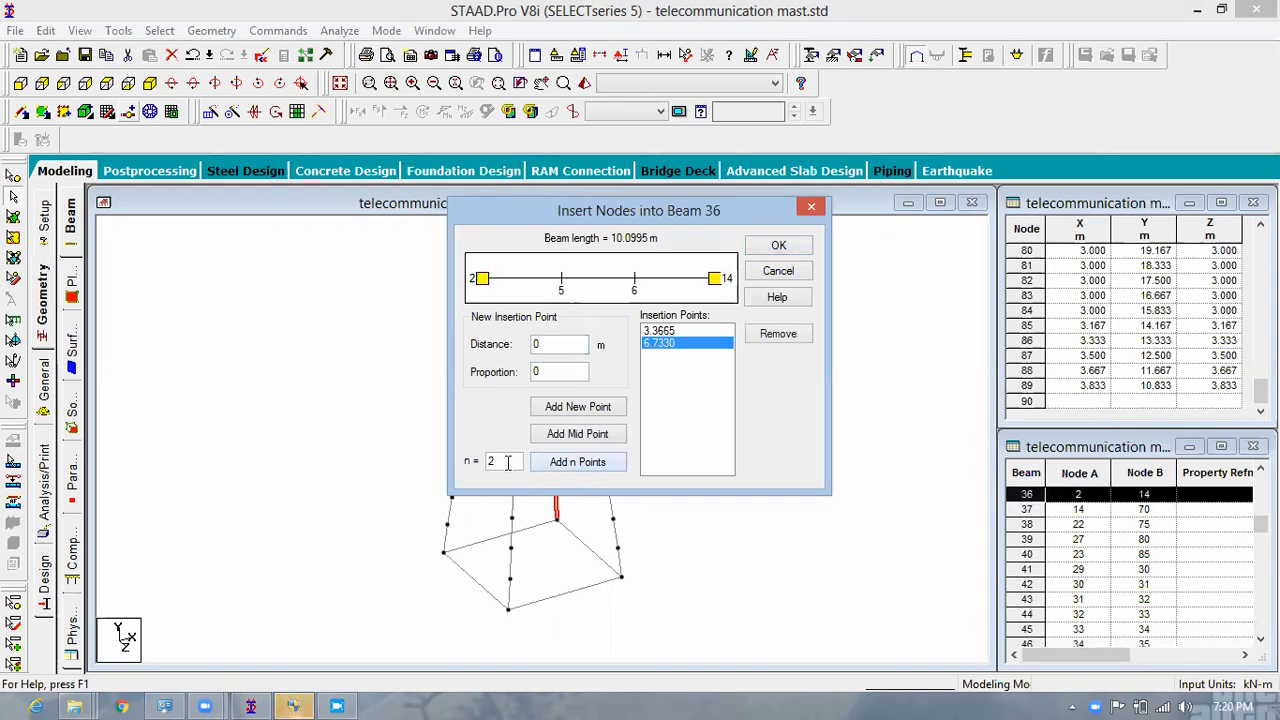
click(495, 465)
drag(496, 464, 465, 471)
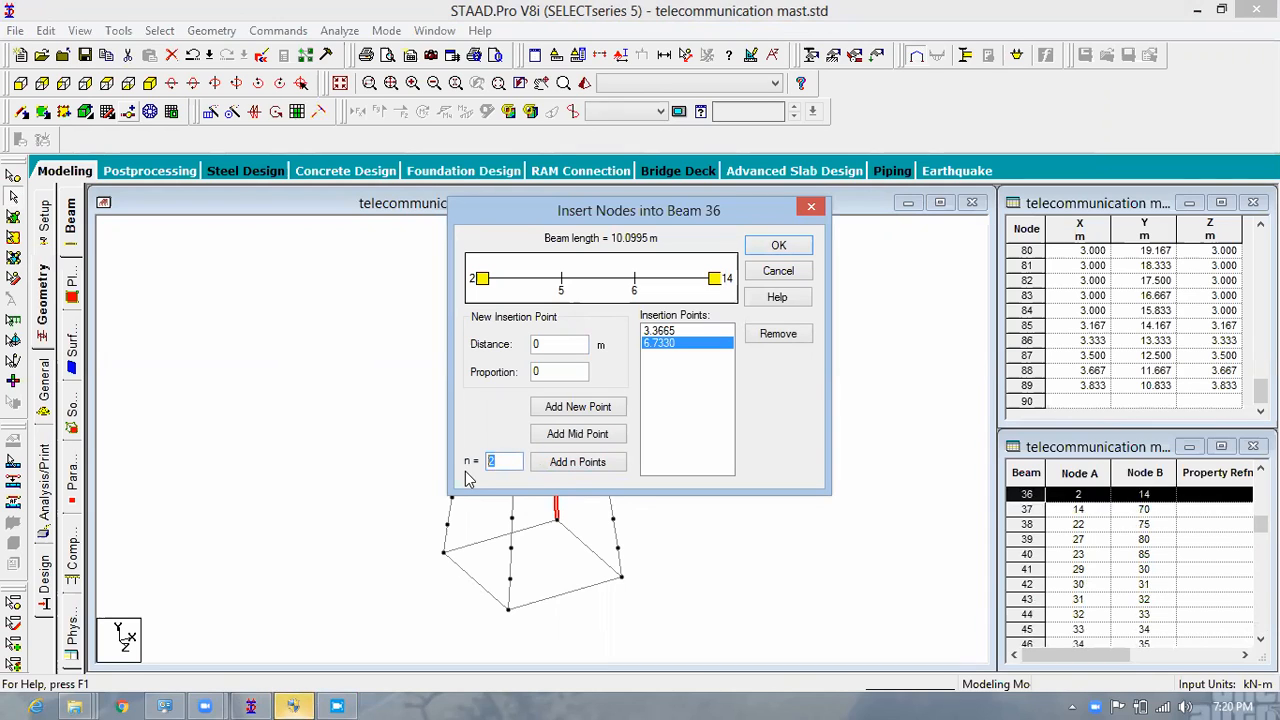
click(777, 247)
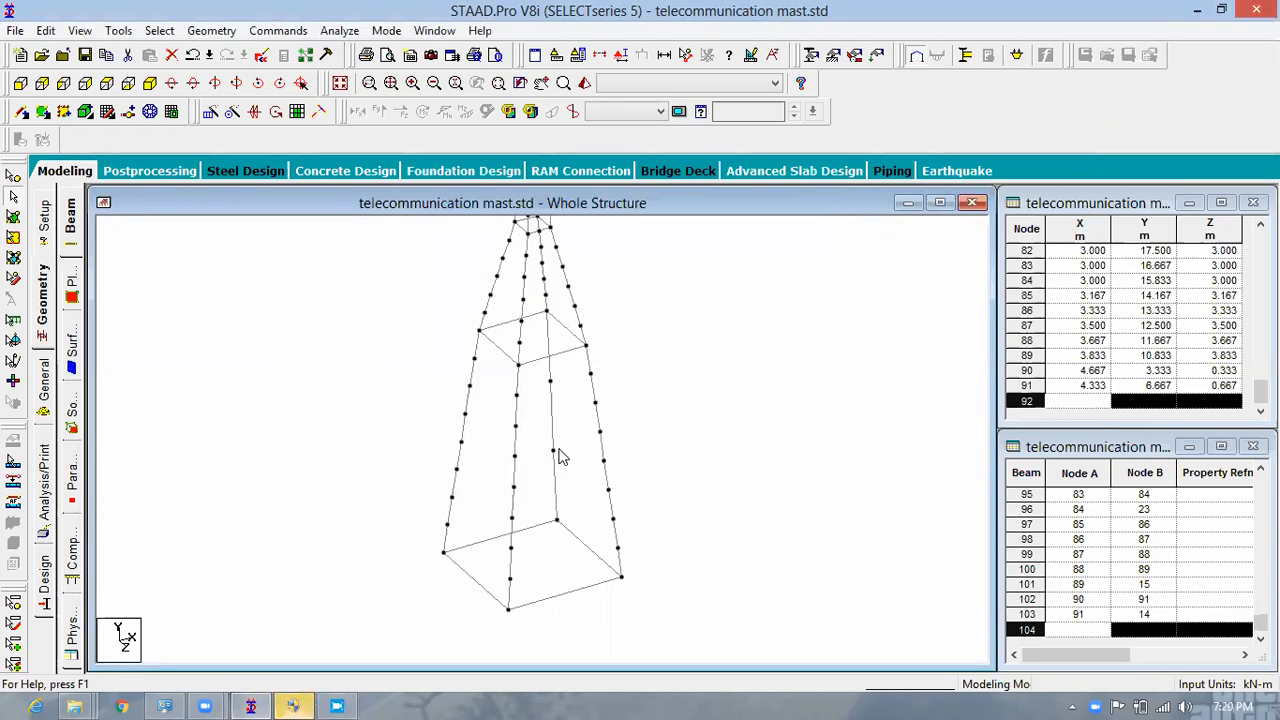
key(ctrl+z)
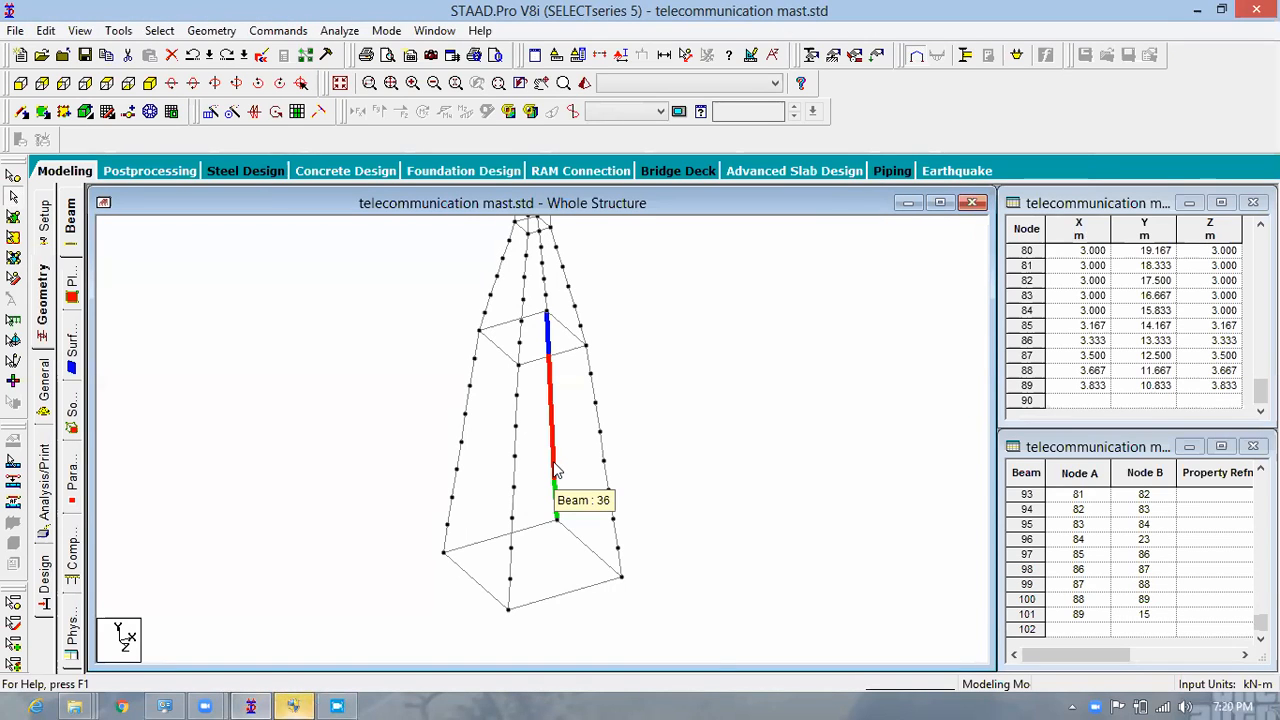
Step: Insert 7 evenly spaced nodes in the remaining undivided lower leg beam, between the base and the 10 m frame
click(557, 470)
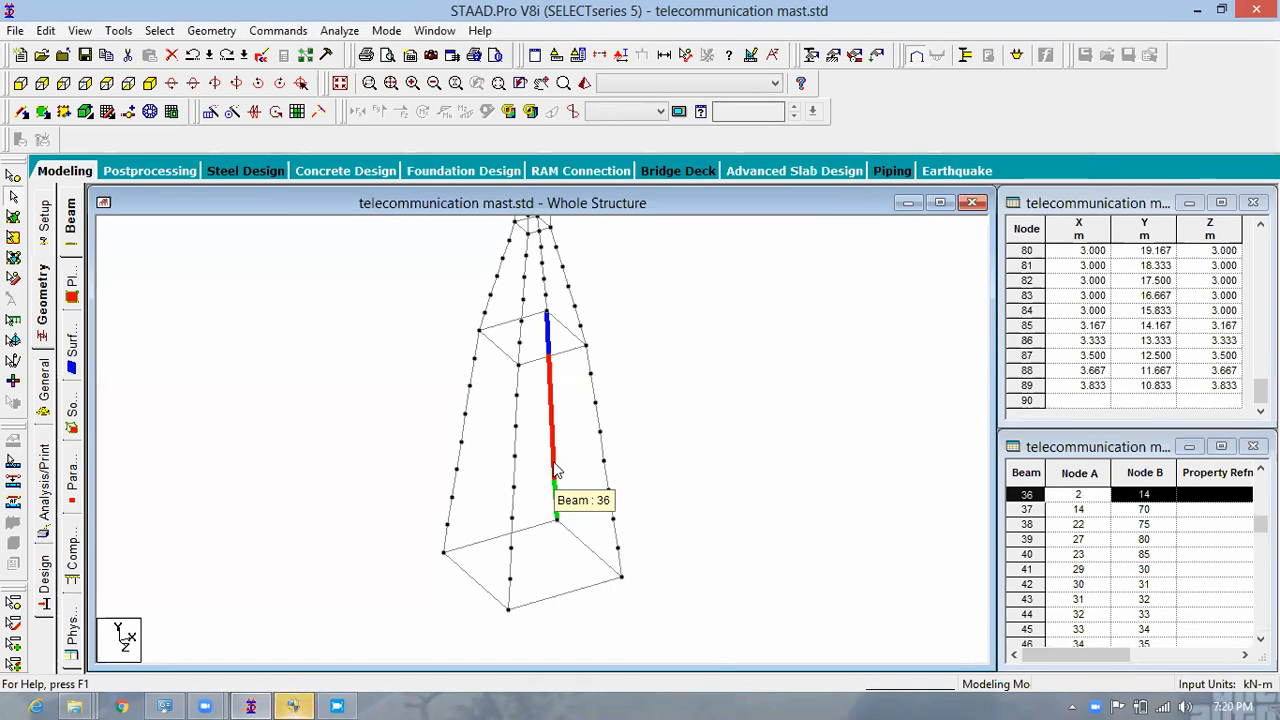
click(210, 112)
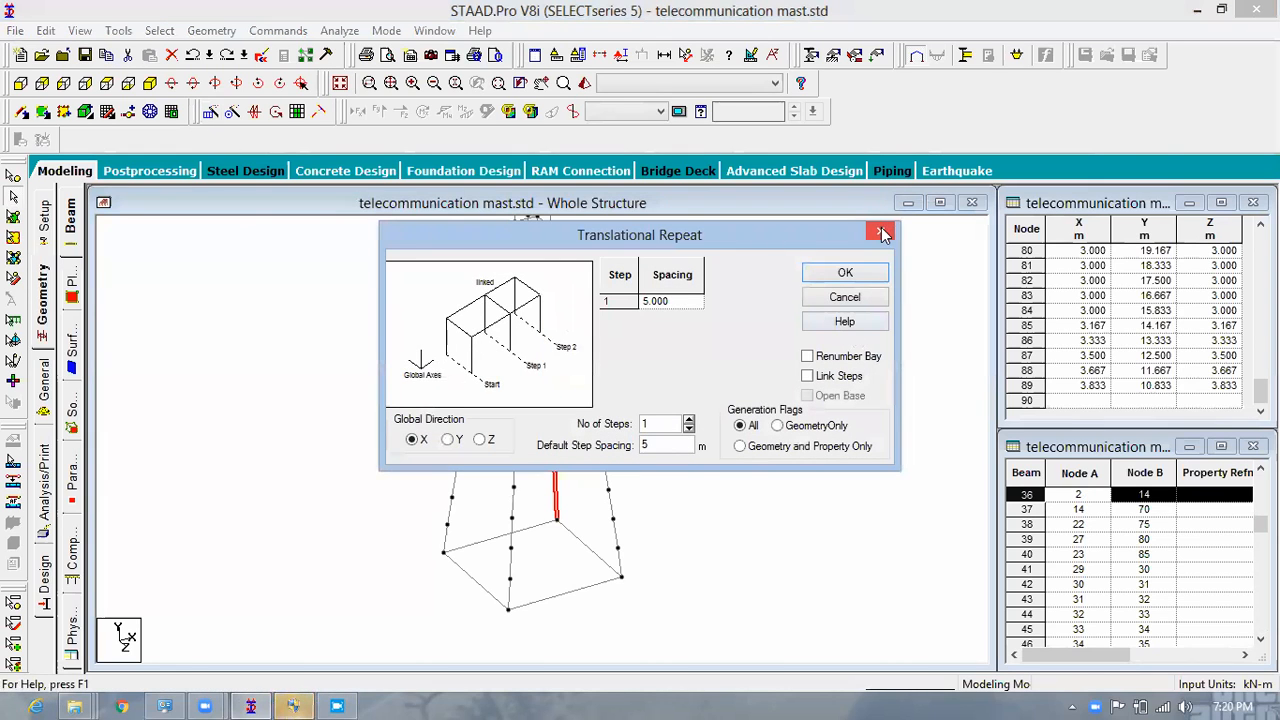
click(881, 234)
click(128, 112)
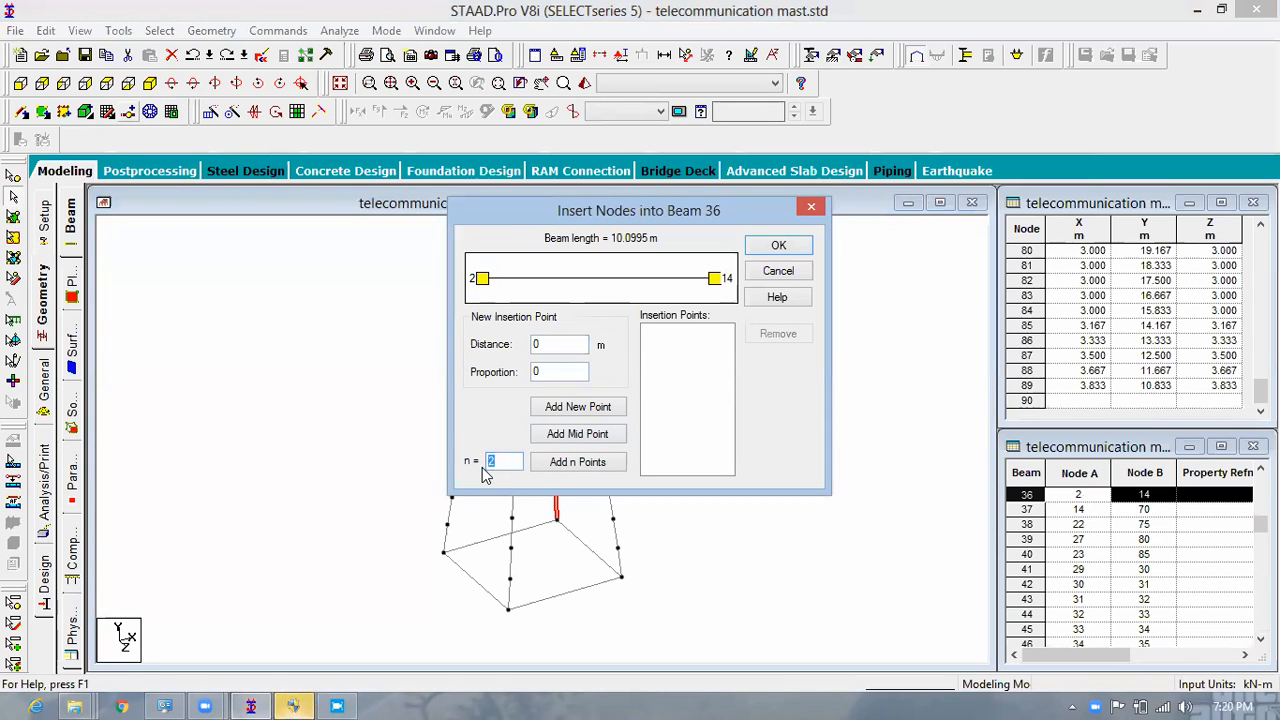
click(563, 468)
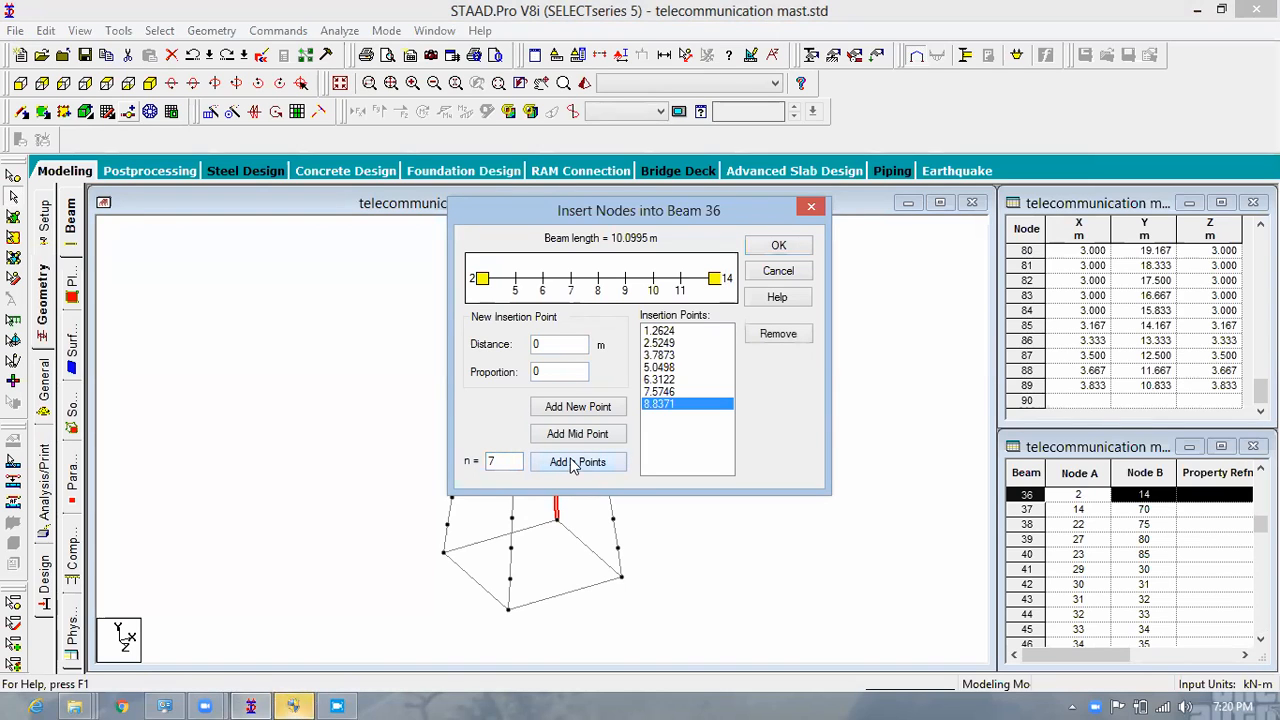
click(778, 245)
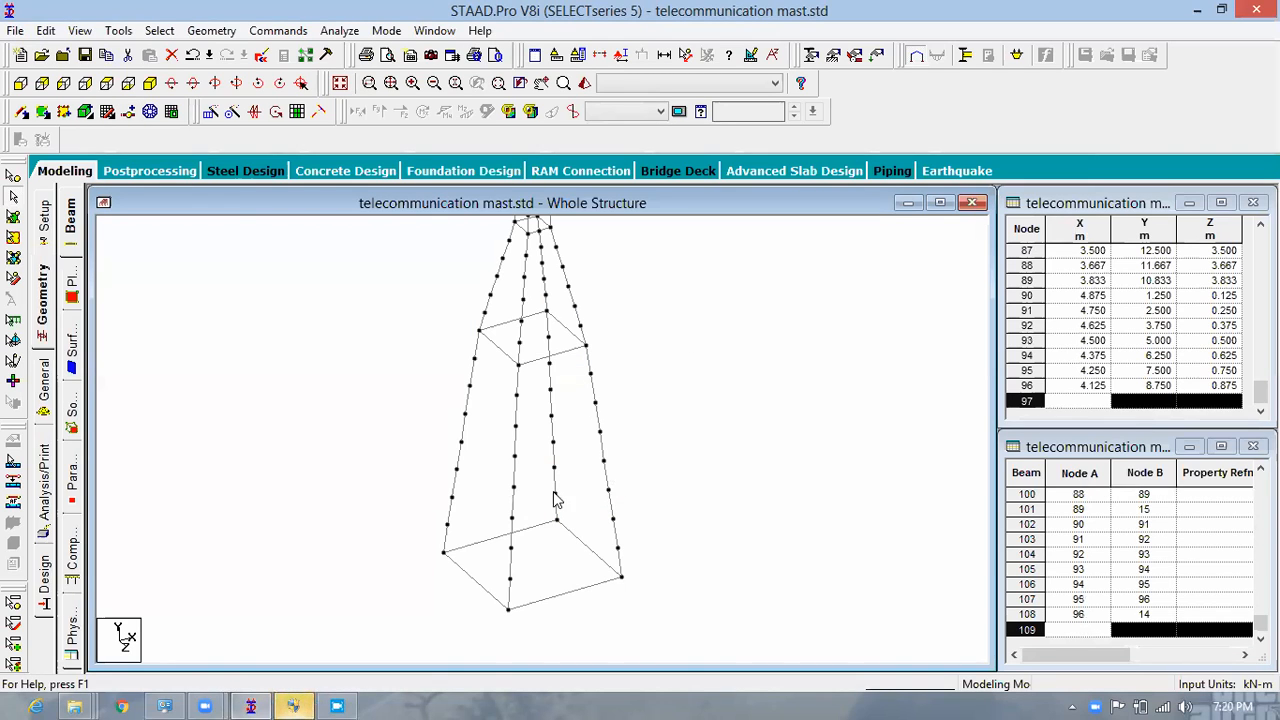
click(290, 702)
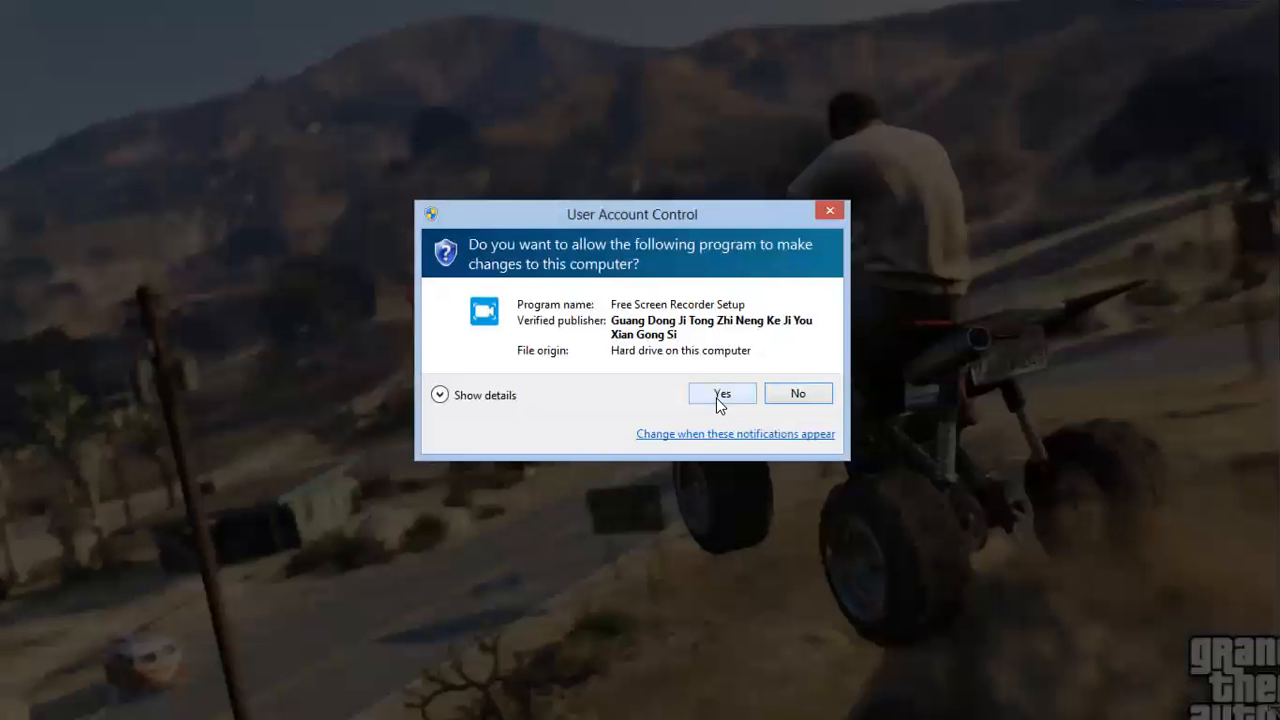
click(721, 394)
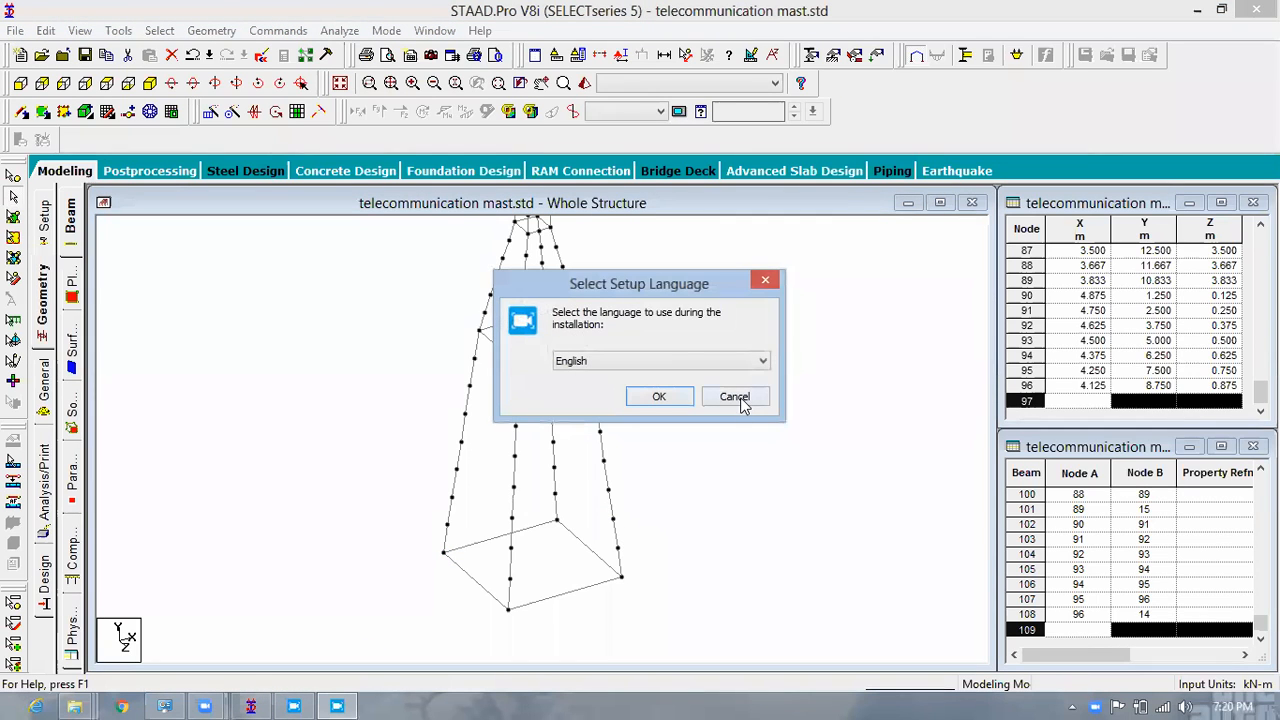
click(738, 398)
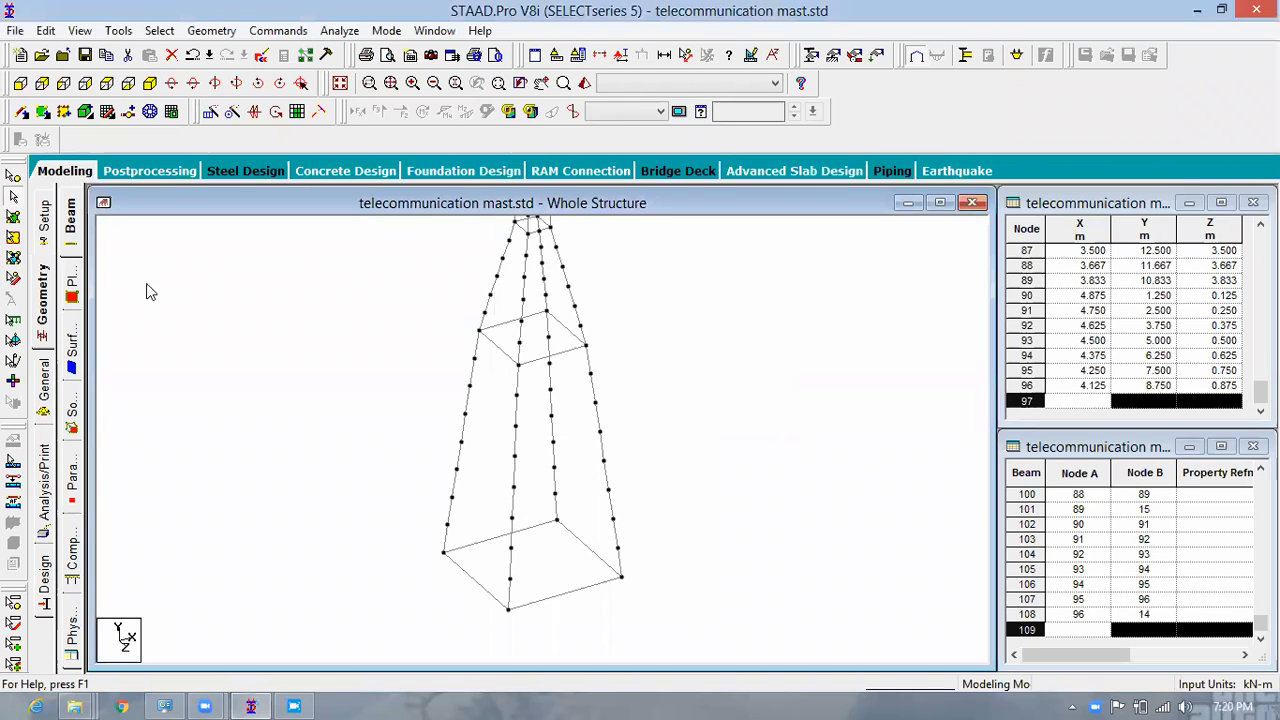
Step: Install Free Screen Recorder 10.6.0 with the default setup options and minimize the setup window while it installs
click(294, 706)
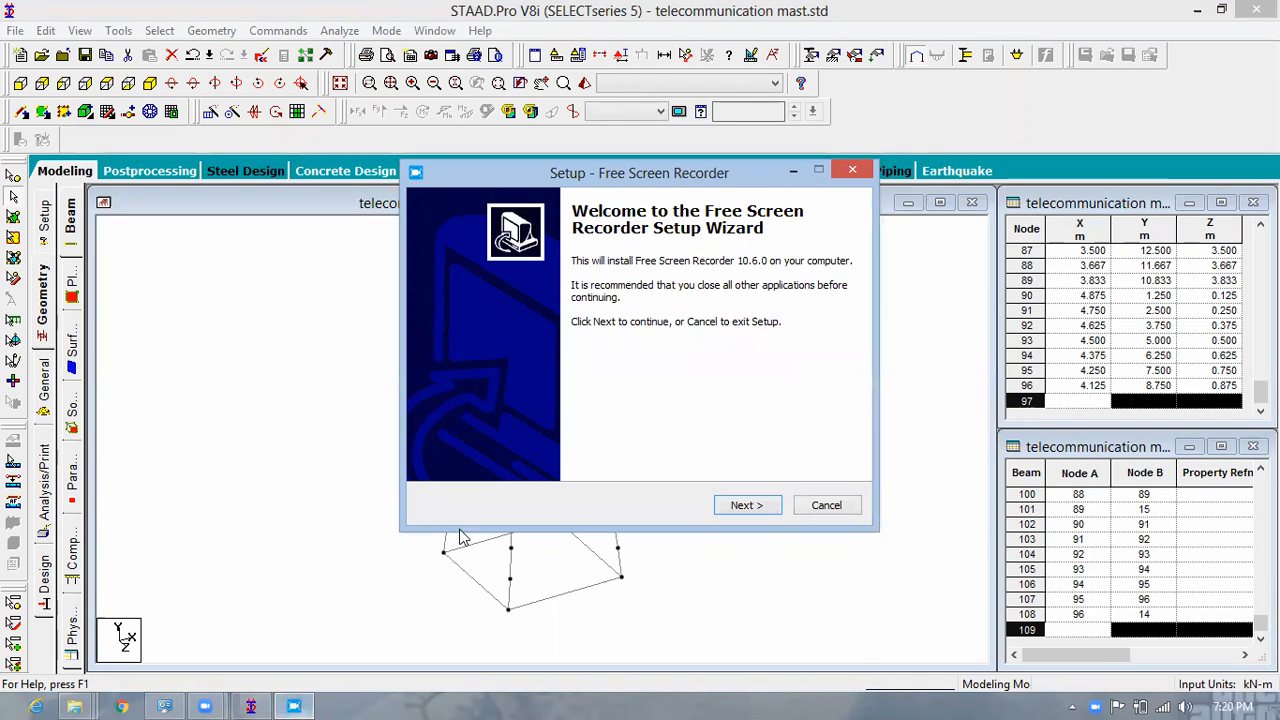
click(745, 508)
click(748, 507)
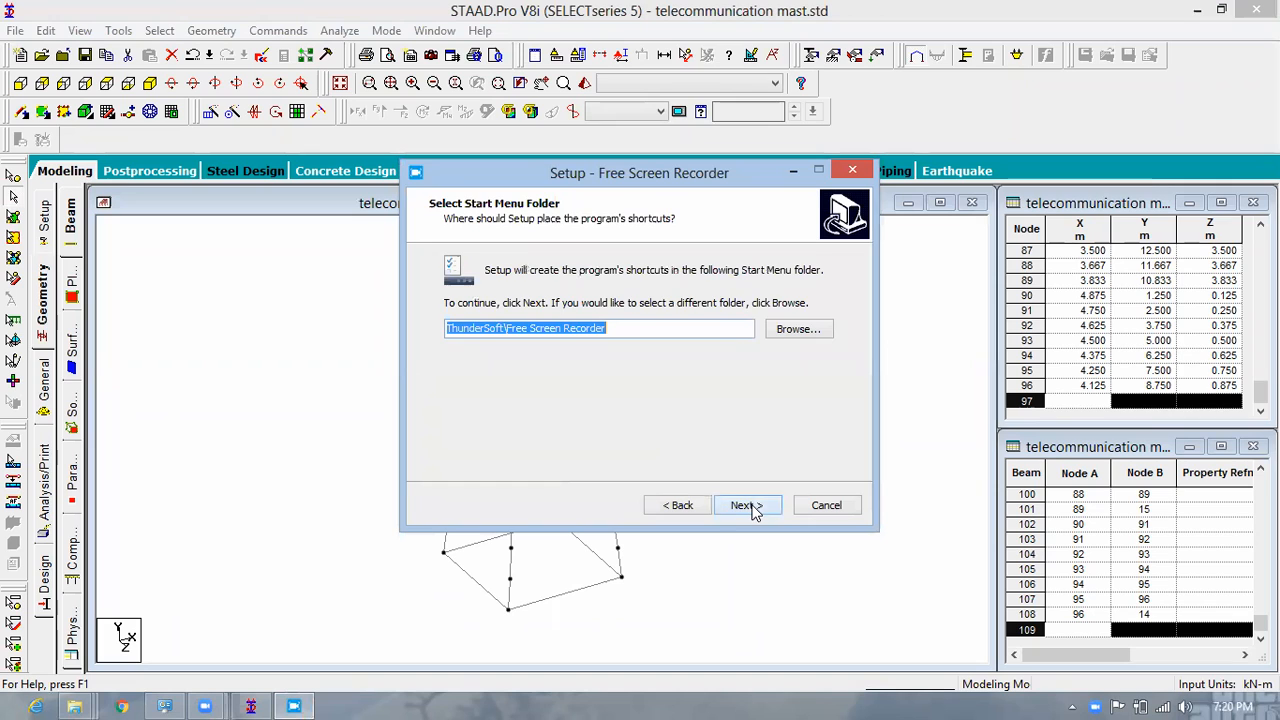
click(752, 508)
click(752, 508)
click(755, 508)
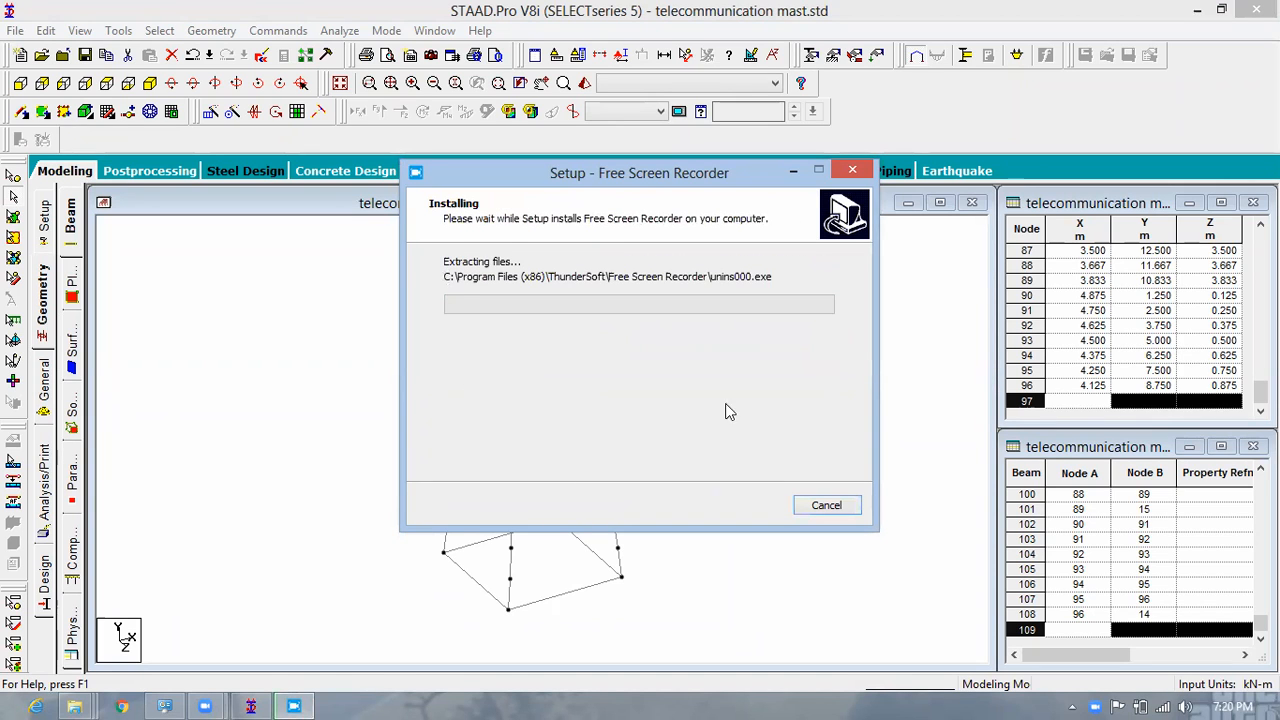
click(794, 172)
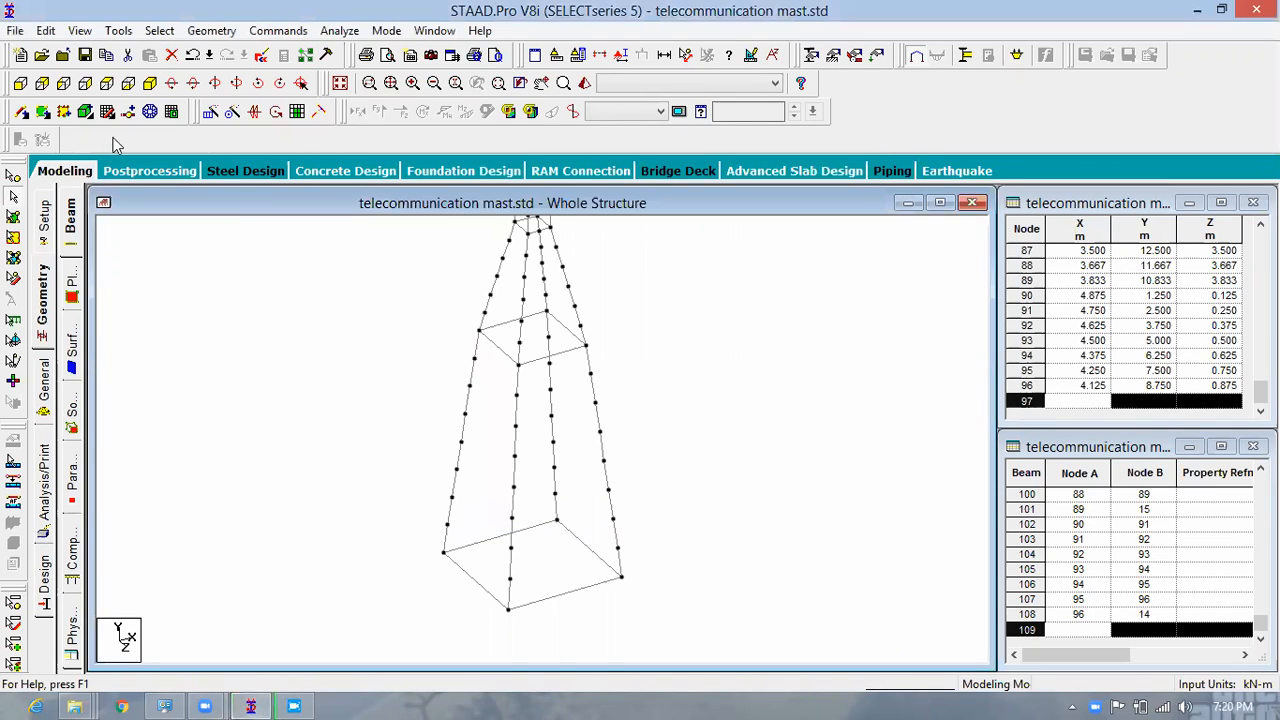
Step: Draw horizontal beams at all seven intermediate levels across one lower mast face, and at the two lowest levels across the adjacent front face
click(23, 112)
scroll(500, 605, up, 3)
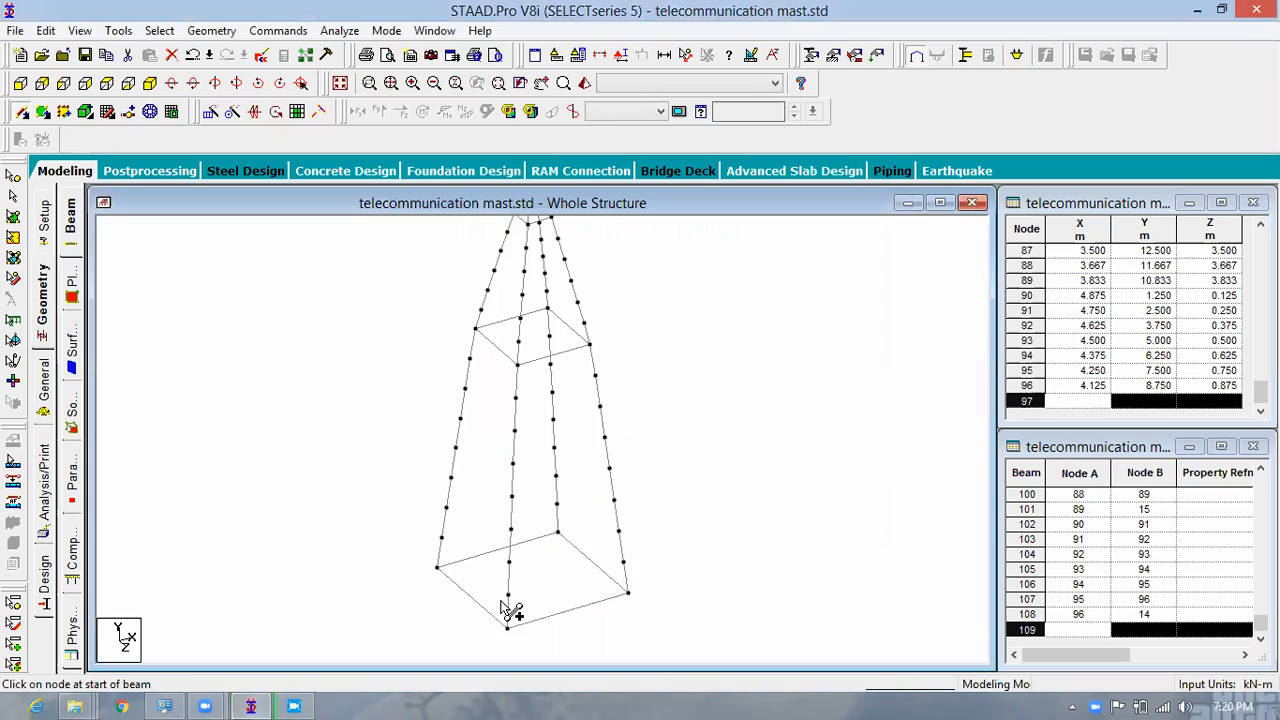
drag(504, 620, 432, 556)
mouse_move(507, 583)
mouse_down()
mouse_move(437, 523)
mouse_move(441, 491)
mouse_up()
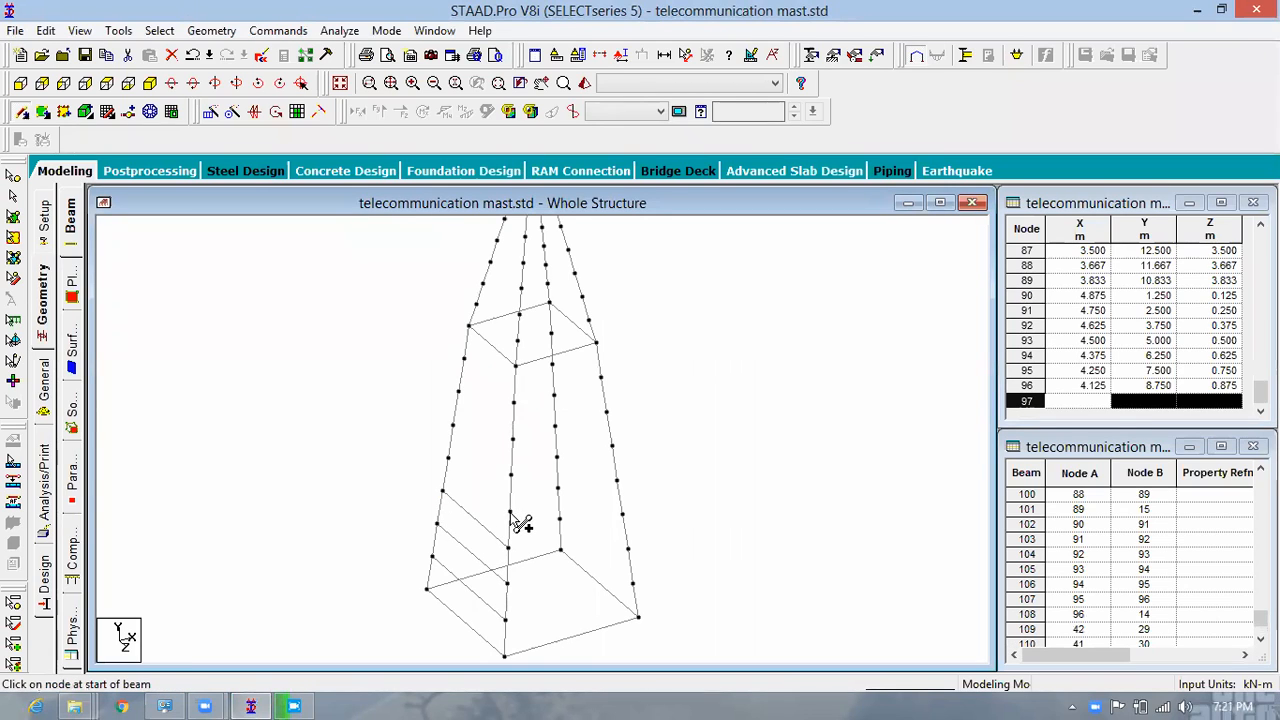
mouse_move(511, 514)
mouse_down()
mouse_move(447, 458)
mouse_move(466, 443)
mouse_move(452, 427)
mouse_move(466, 362)
mouse_move(491, 415)
mouse_move(521, 613)
mouse_move(507, 628)
mouse_move(638, 594)
mouse_move(512, 588)
mouse_move(508, 547)
mouse_up()
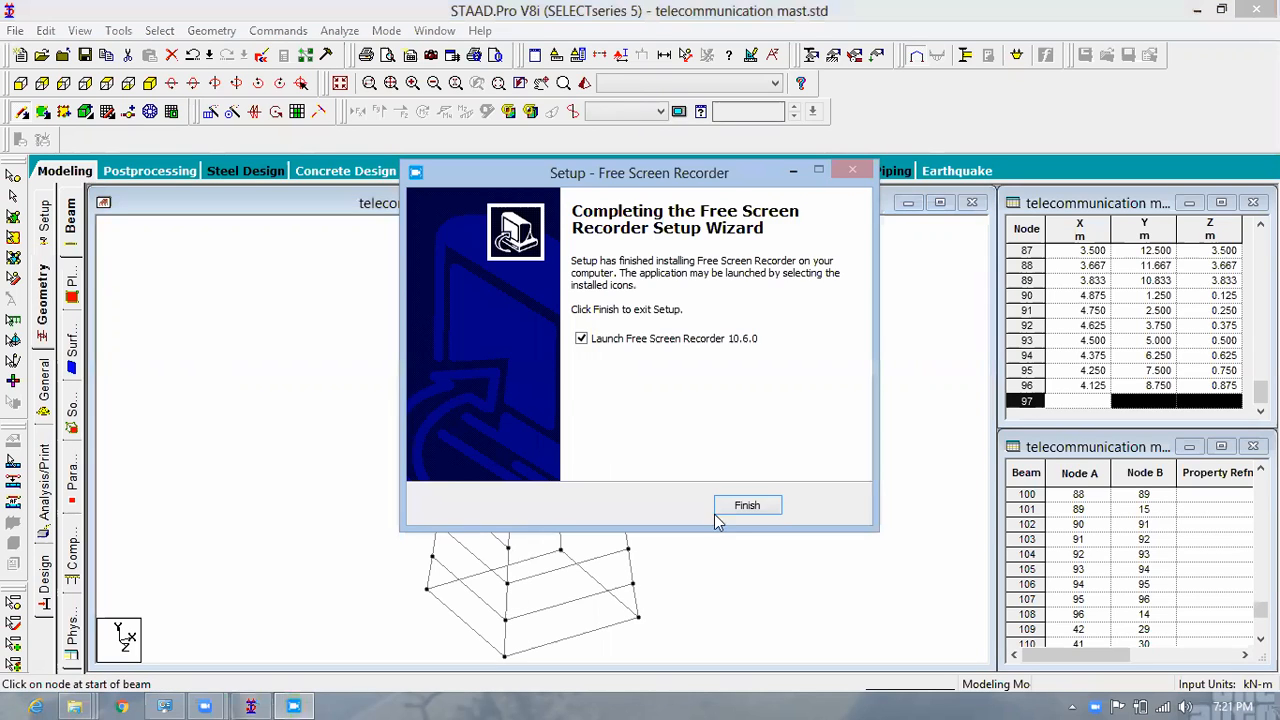
Step: Finish the Free Screen Recorder setup with launching enabled and draw the third-level horizontal beam across the lower front mast face
click(747, 506)
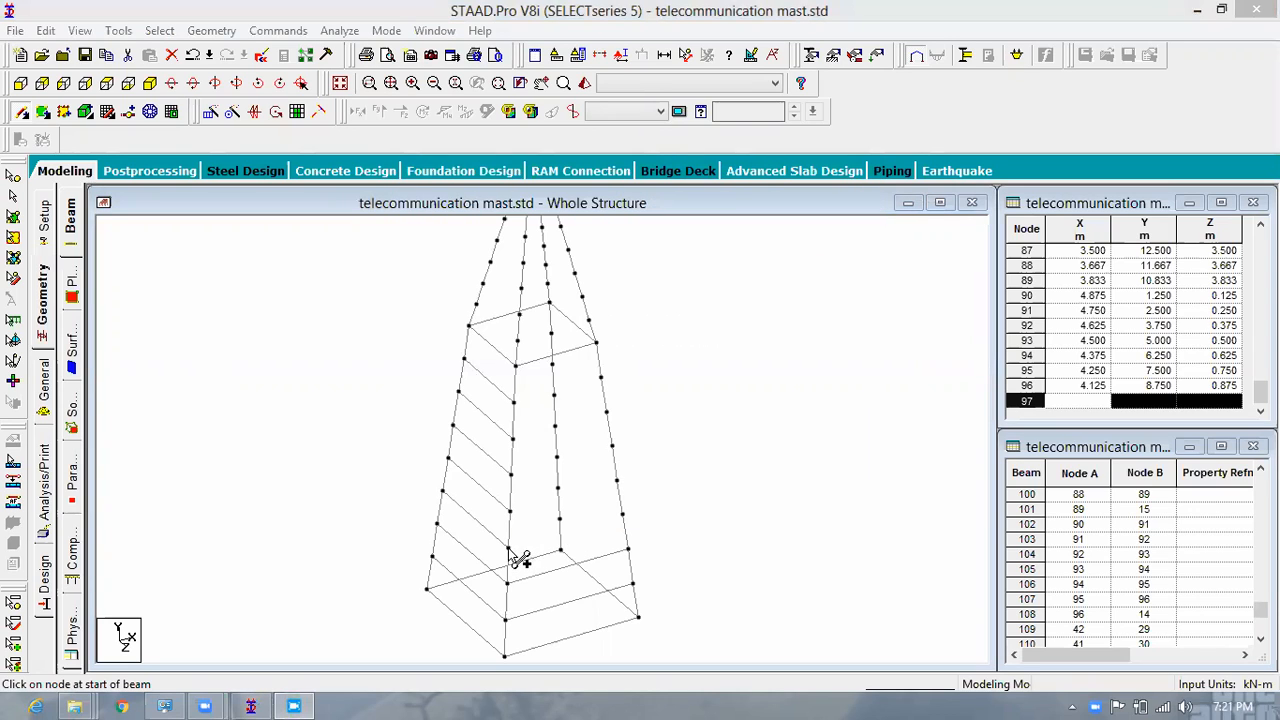
drag(508, 548, 685, 507)
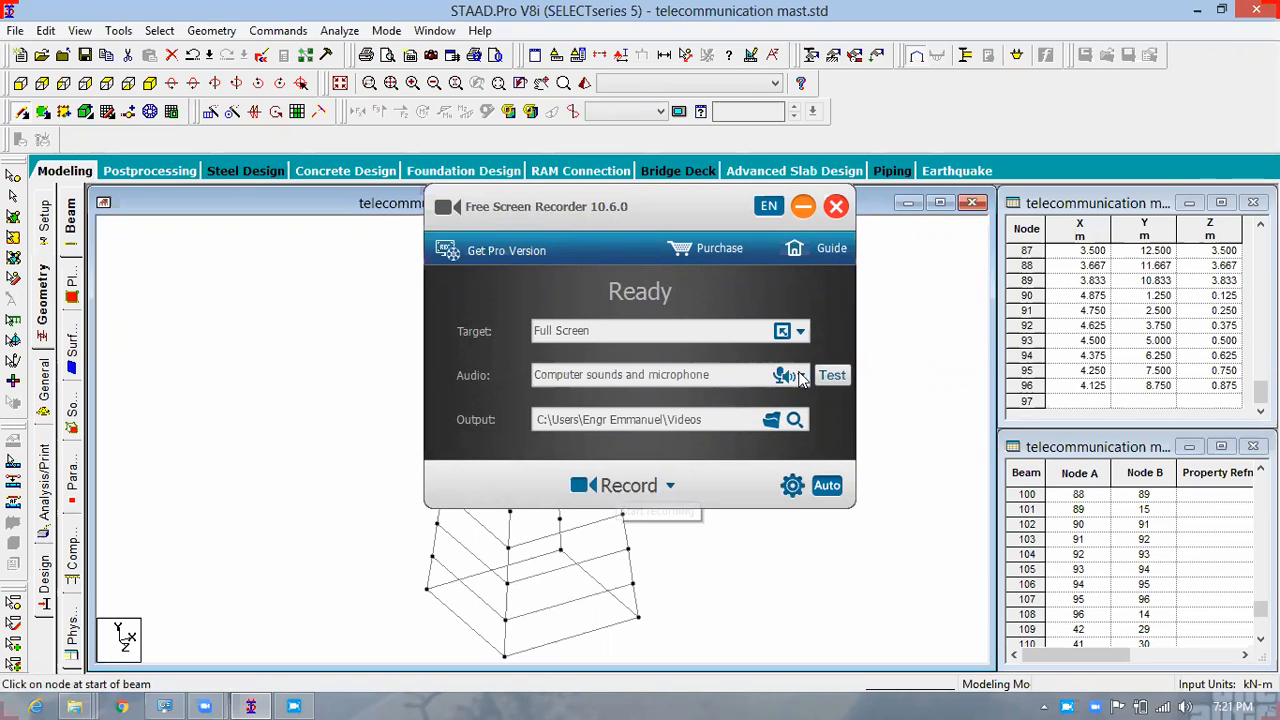
Step: Set the Free Screen Recorder audio source to Microphone and start a full-screen recording
click(770, 376)
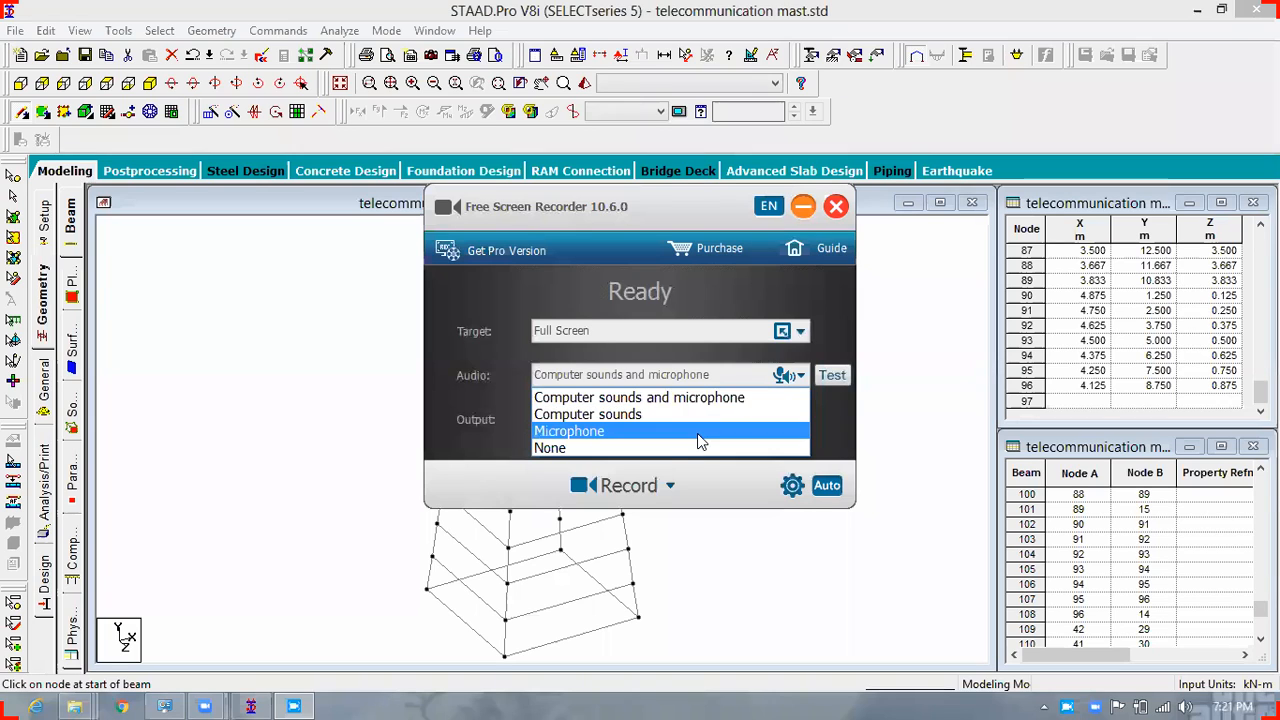
click(670, 431)
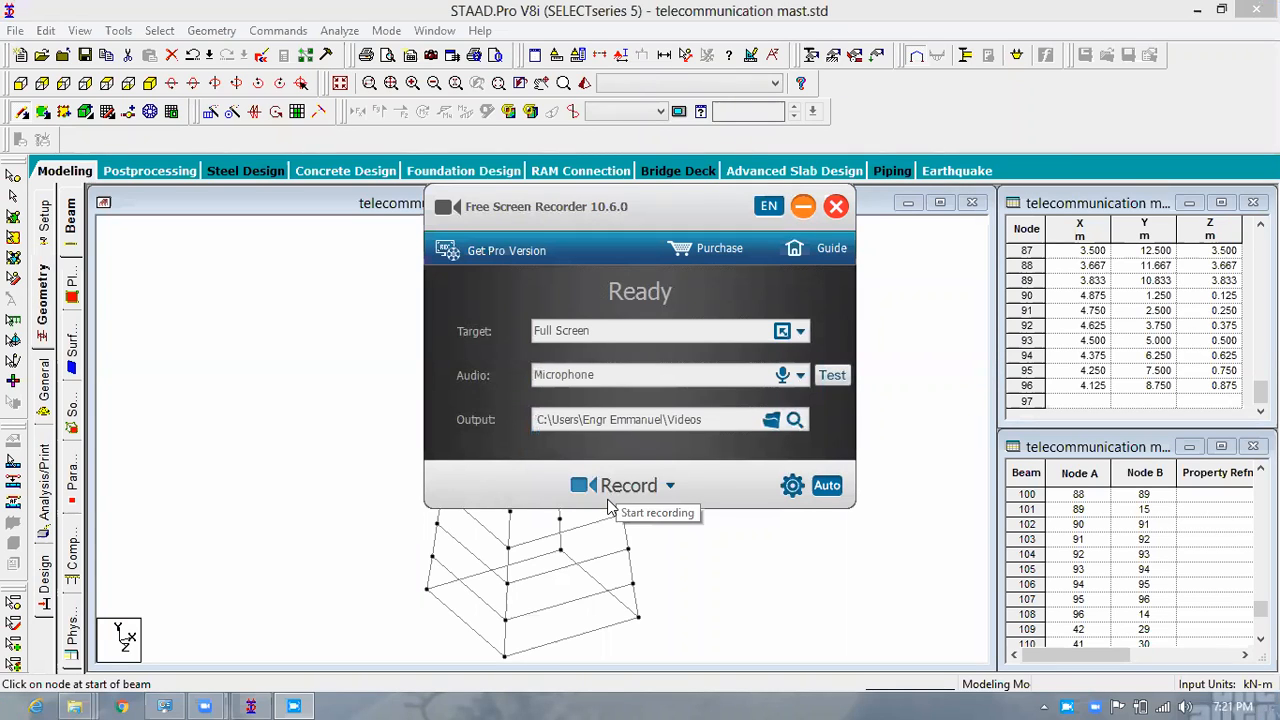
click(612, 492)
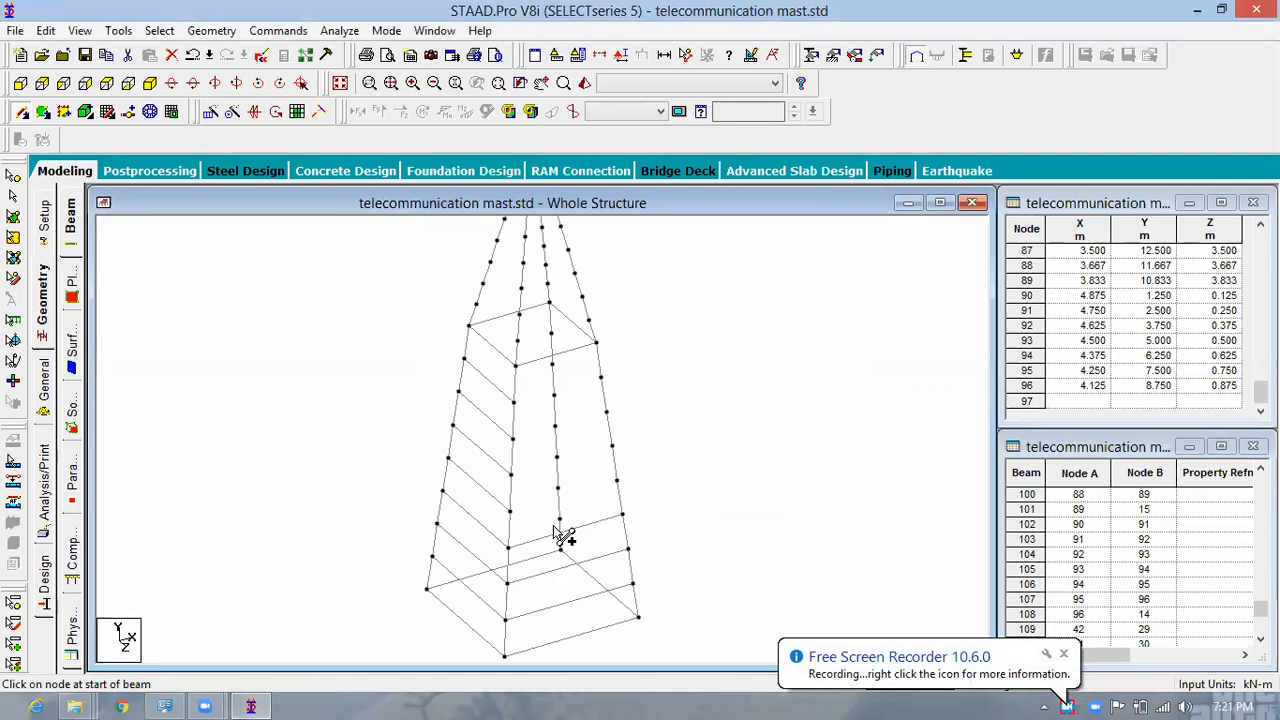
Step: Draw horizontal beams across the lower front face at the four remaining intermediate levels, up to just below the 10 m frame
drag(510, 511, 617, 481)
drag(512, 474, 612, 446)
drag(513, 439, 606, 413)
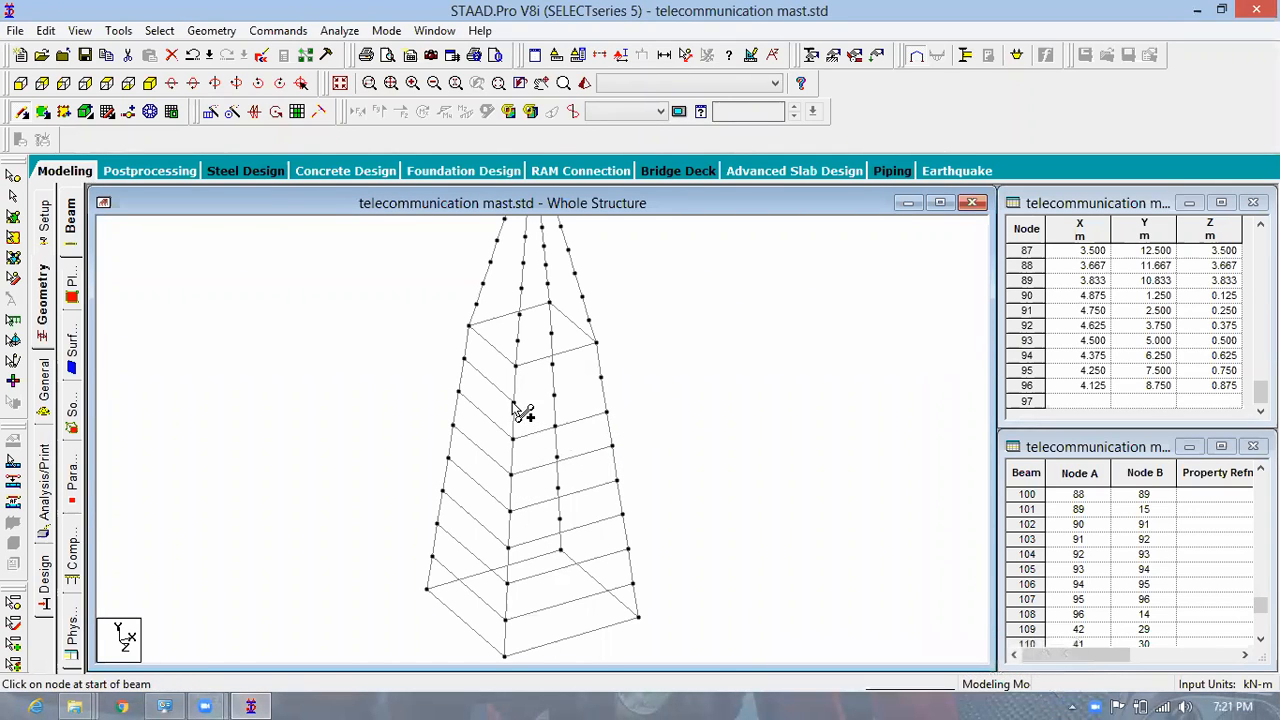
drag(515, 404, 595, 366)
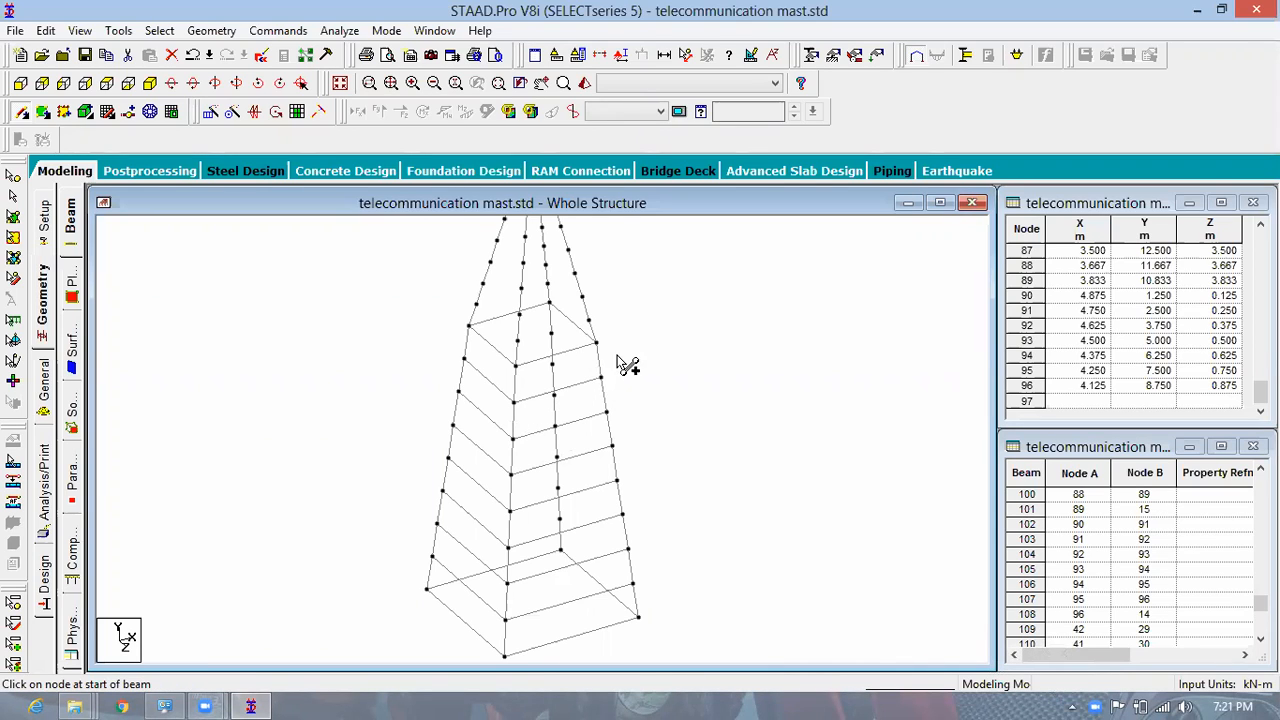
Step: Draw horizontal beams across both rear faces at the two intermediate levels just below the 10 m frame, accepting the auto save
scroll(618, 358, up, 1)
scroll(618, 398, up, 1)
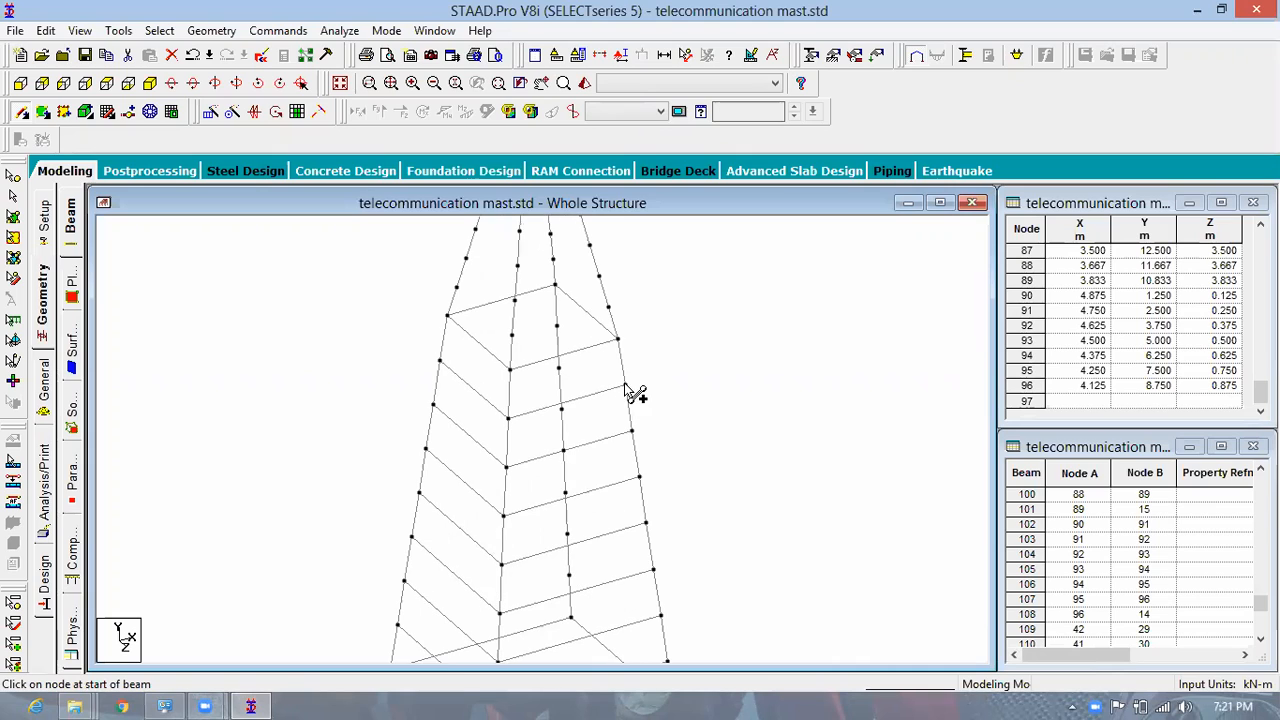
drag(563, 368, 624, 384)
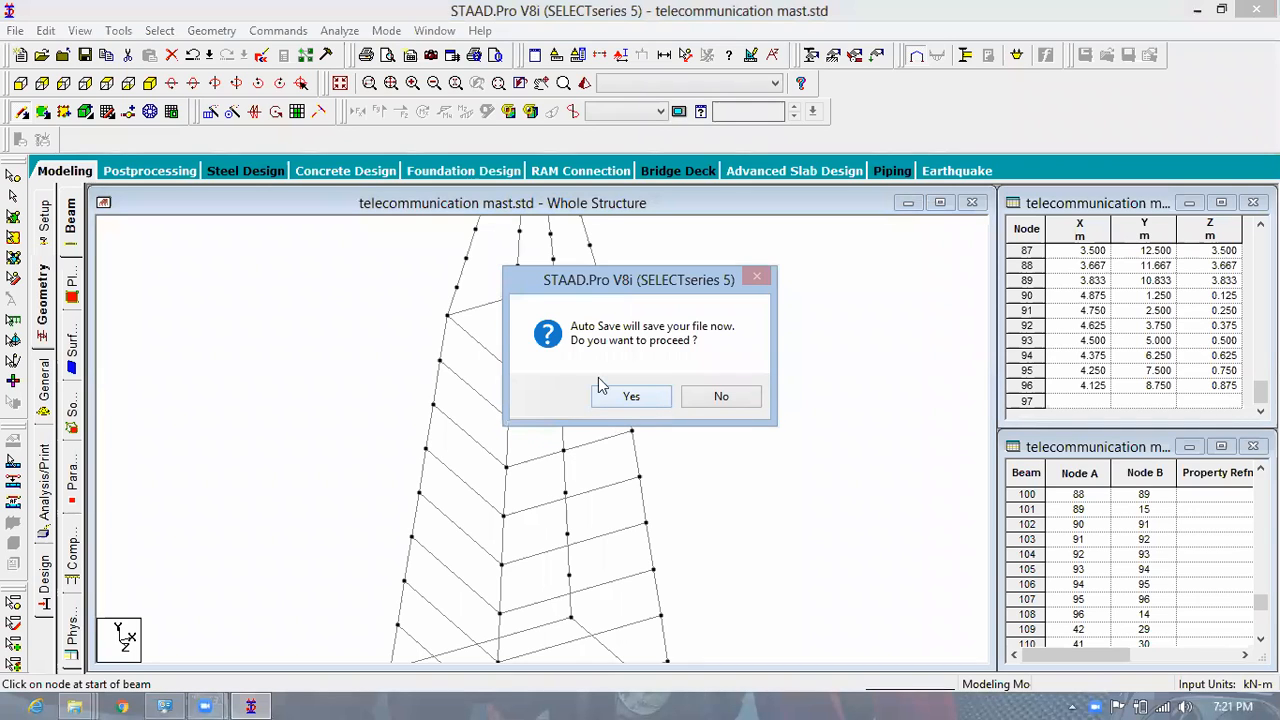
click(600, 386)
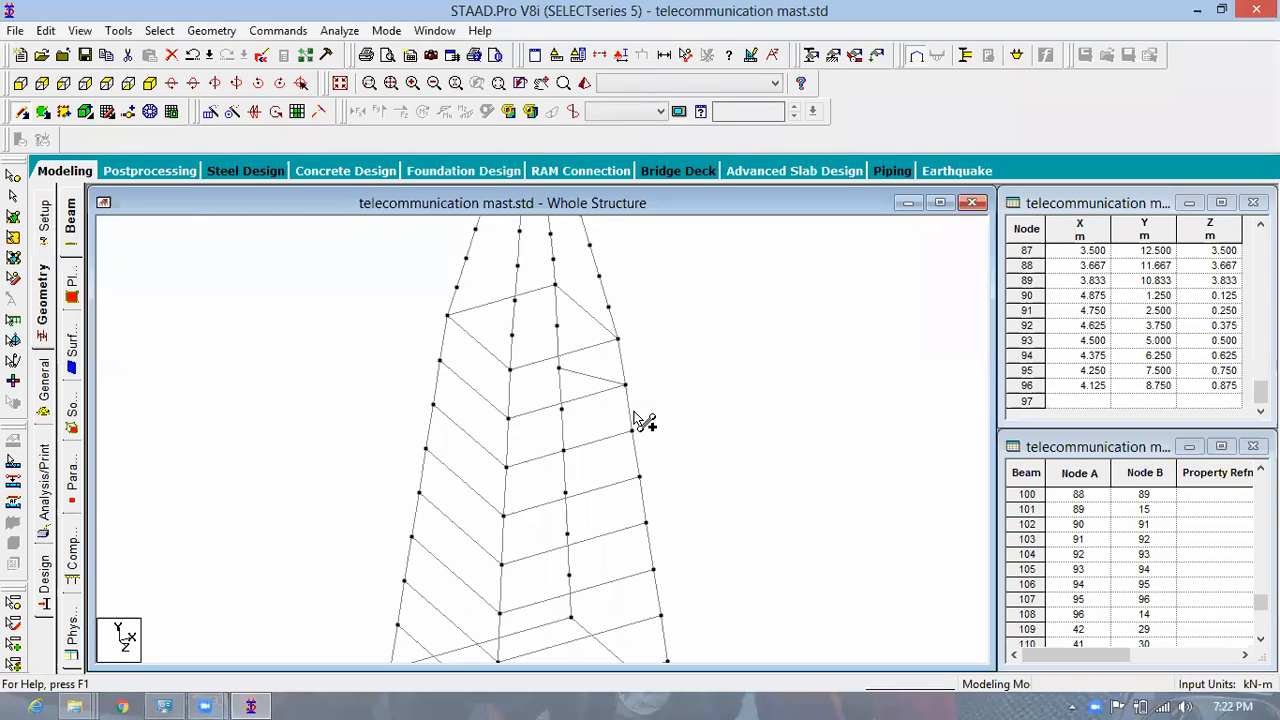
click(560, 333)
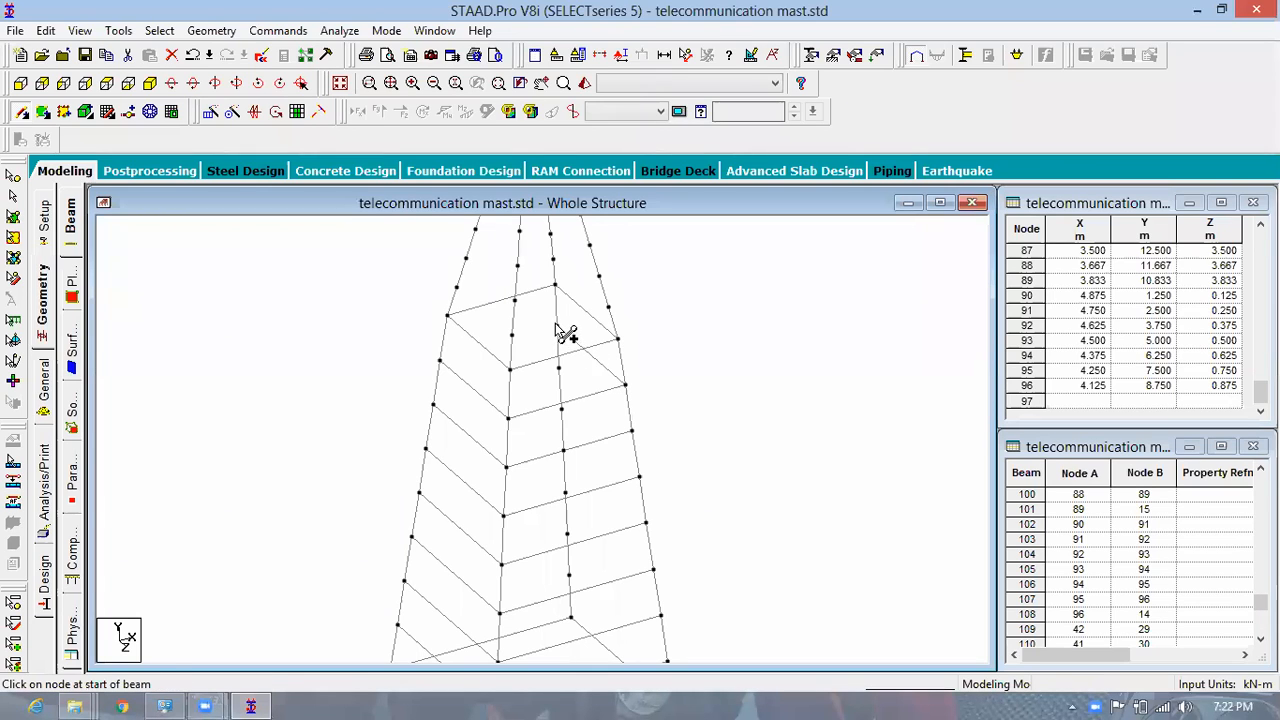
drag(440, 361, 557, 328)
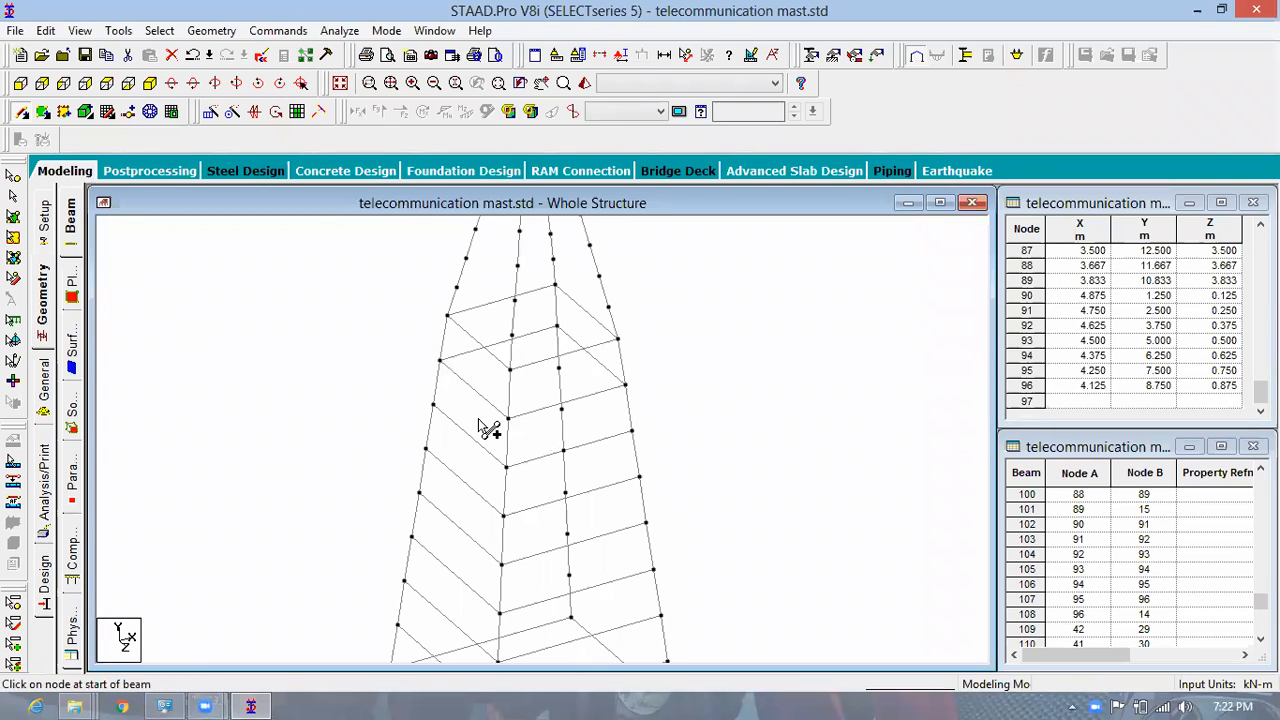
drag(433, 405, 632, 432)
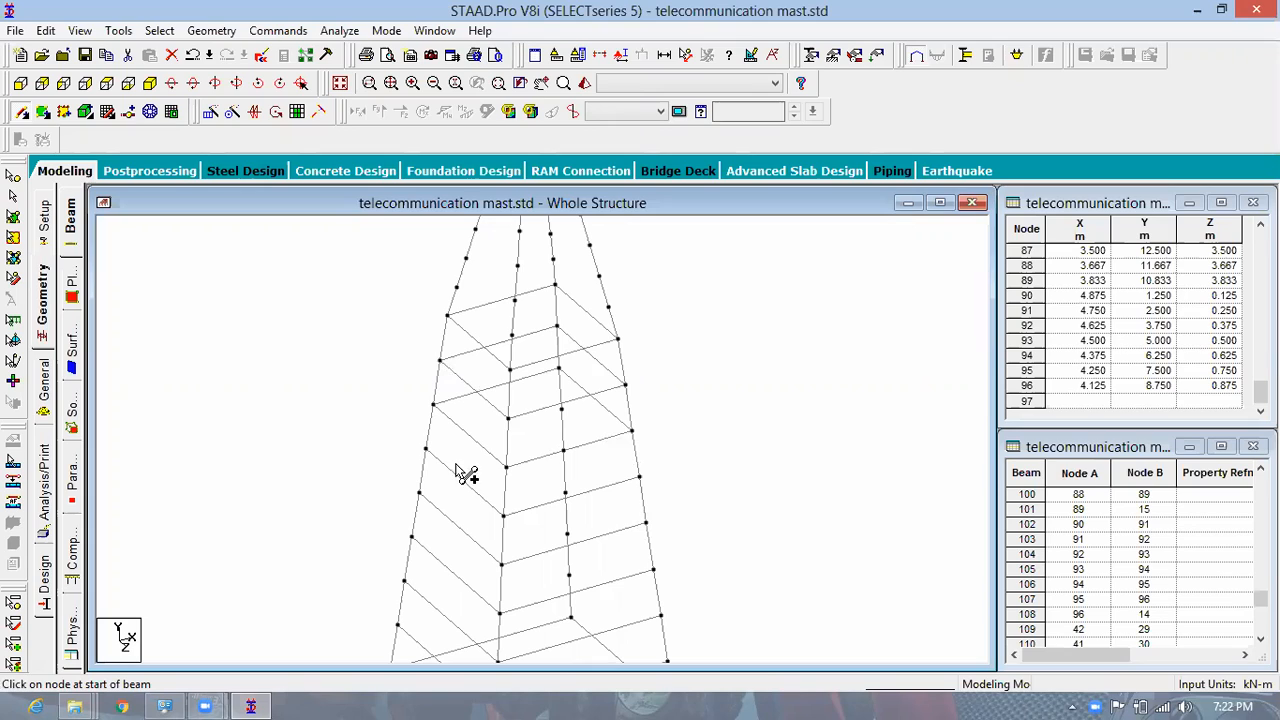
Step: Draw horizontal beams across both rear faces at the five remaining intermediate levels of the lower section, down to just above the base
drag(575, 468, 640, 476)
drag(428, 500, 419, 492)
drag(578, 459, 566, 493)
drag(566, 493, 654, 570)
drag(405, 582, 539, 568)
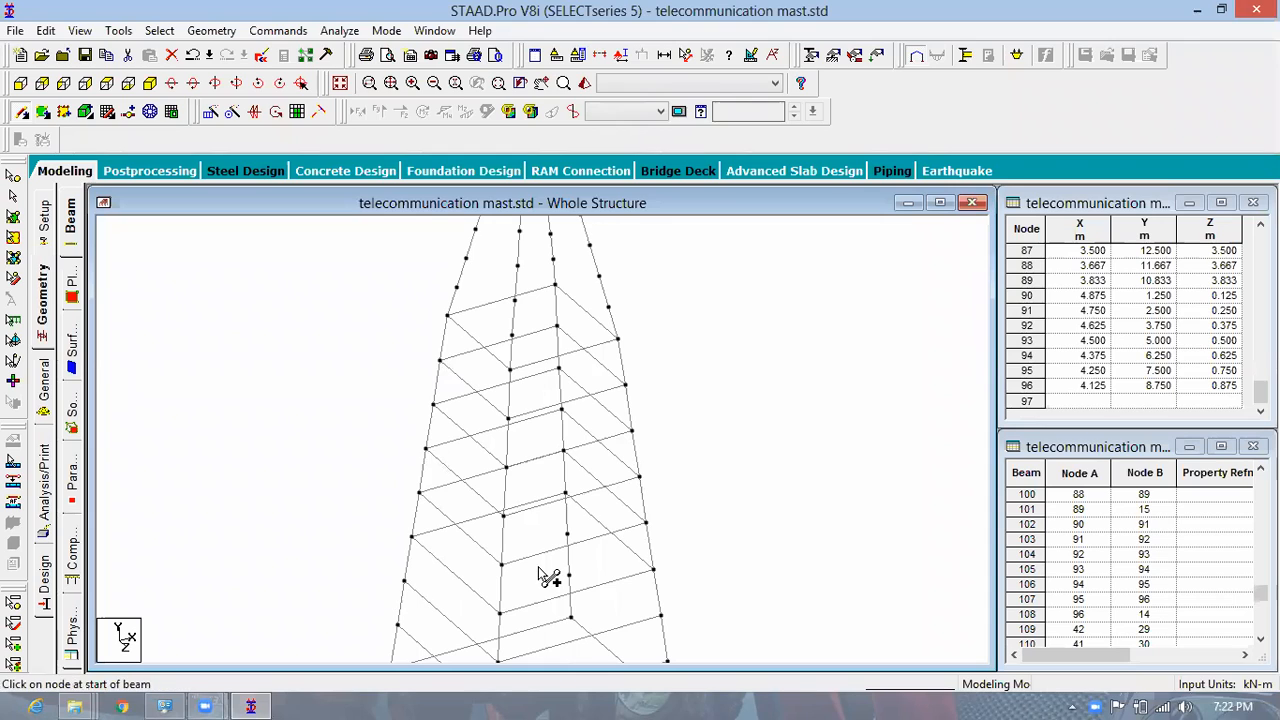
scroll(539, 652, down, 1)
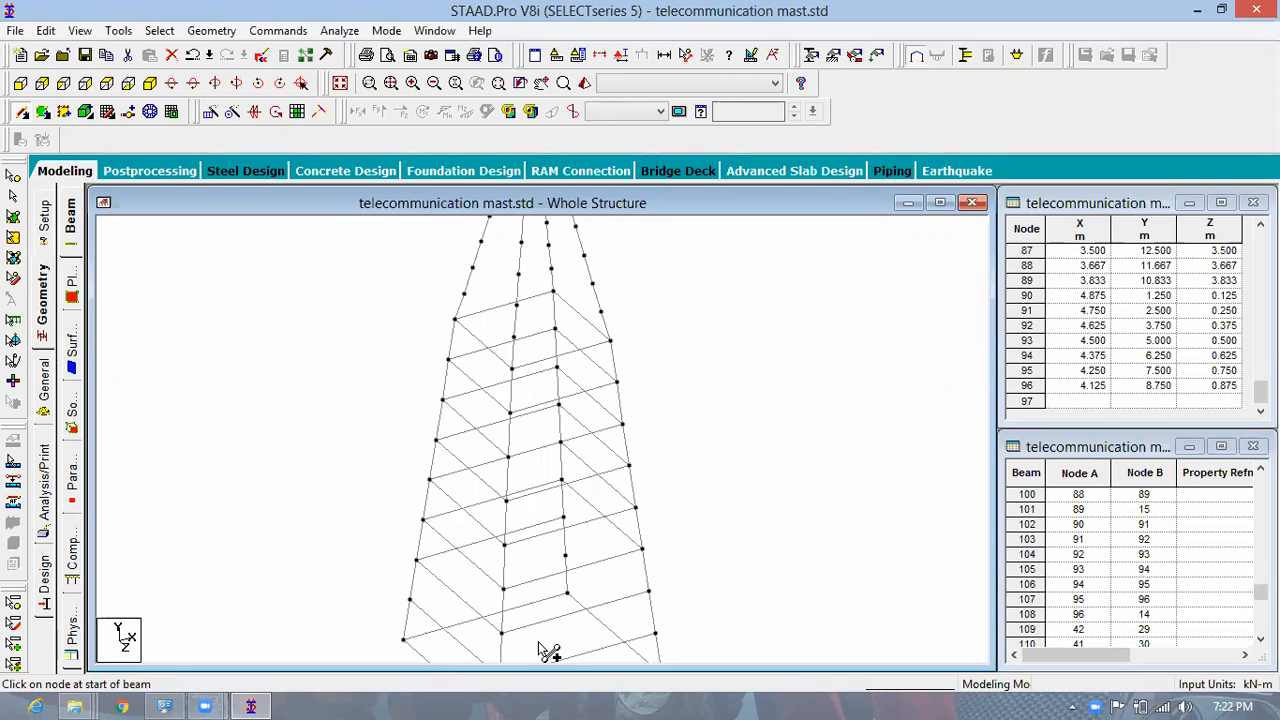
scroll(630, 645, down, 1)
middle_drag(614, 460, 584, 359)
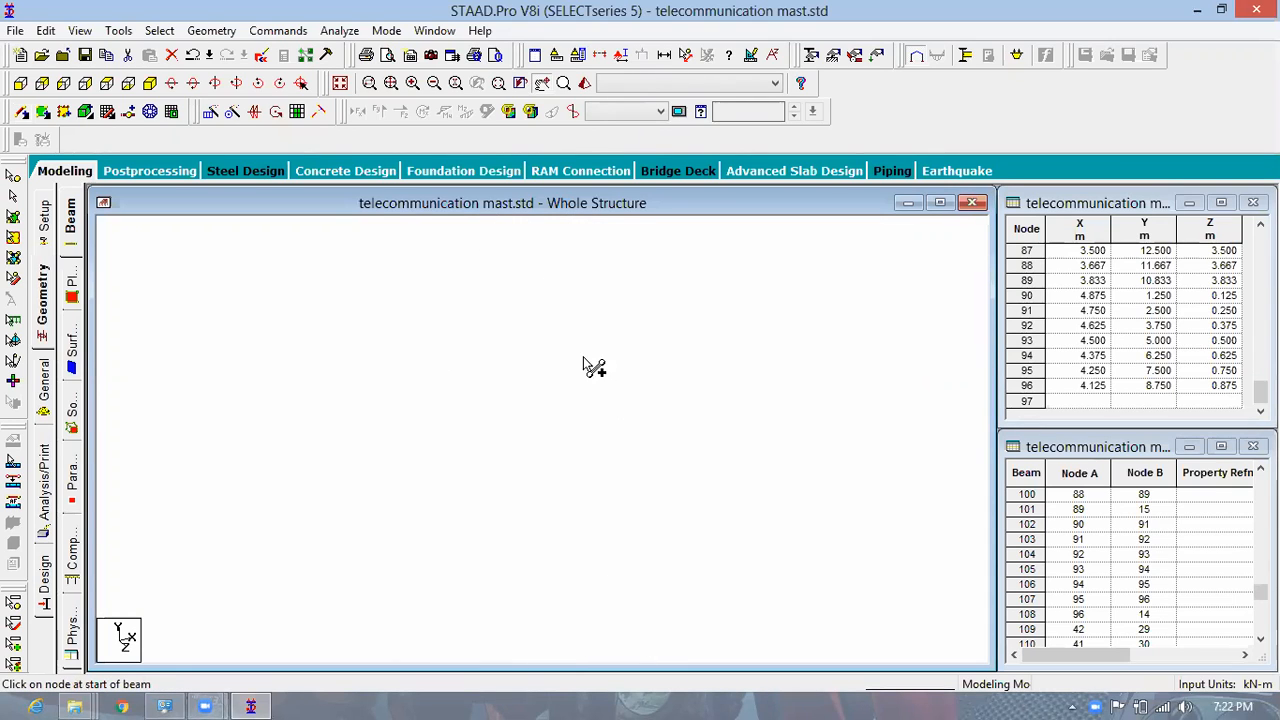
scroll(620, 400, up, 1)
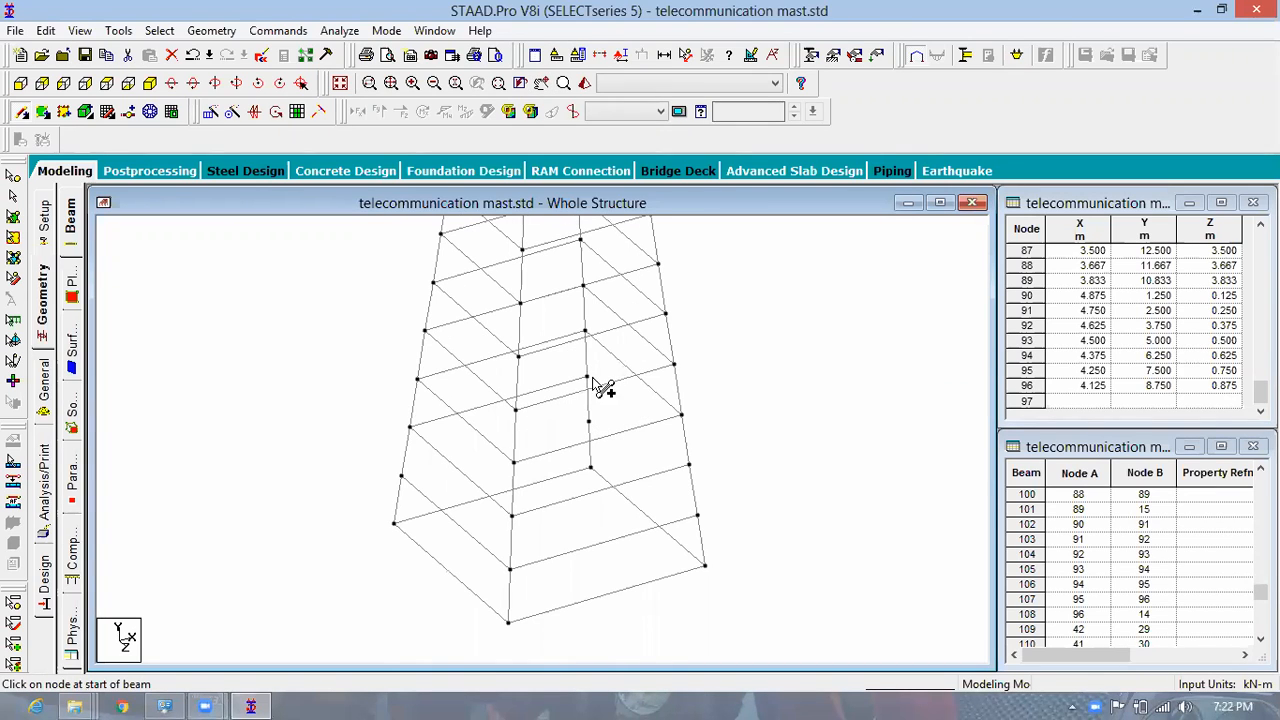
drag(588, 378, 688, 466)
drag(402, 477, 697, 516)
Step: Draw horizontal beams across the two front faces at all five intermediate levels of the tapered section above the 10 m frame
scroll(650, 590, down, 1)
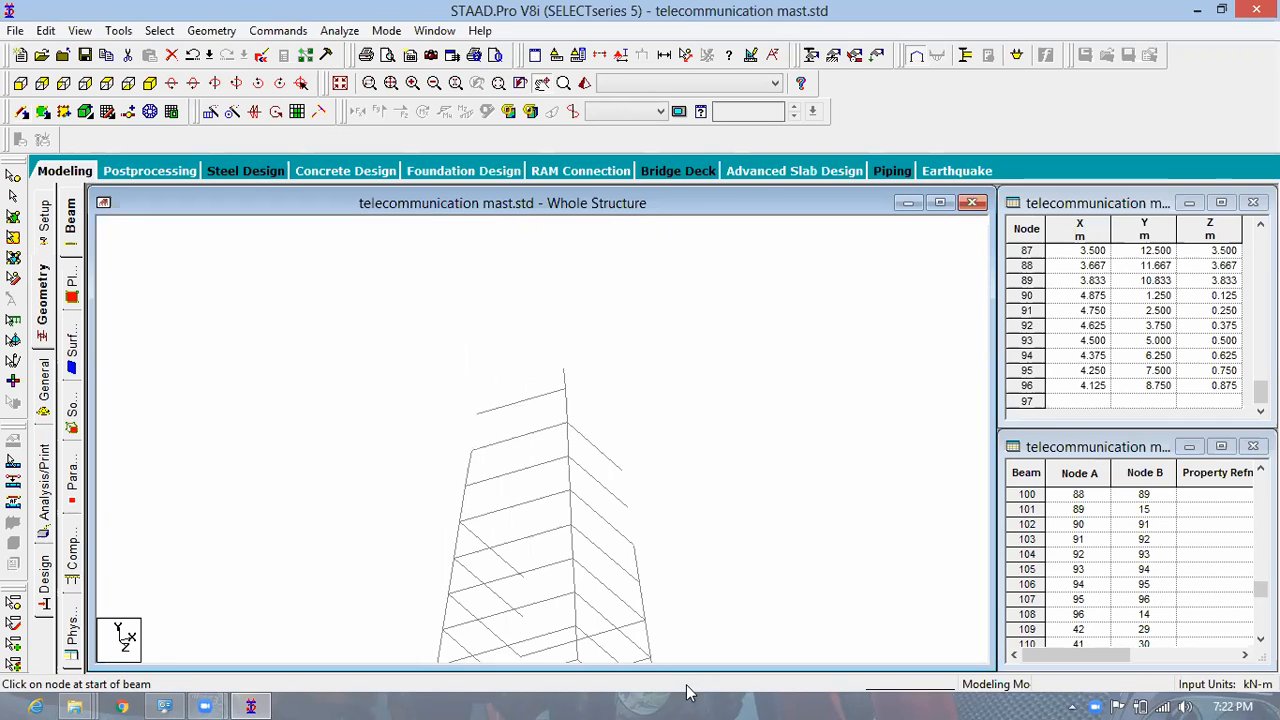
scroll(535, 528, down, 2)
scroll(548, 584, up, 5)
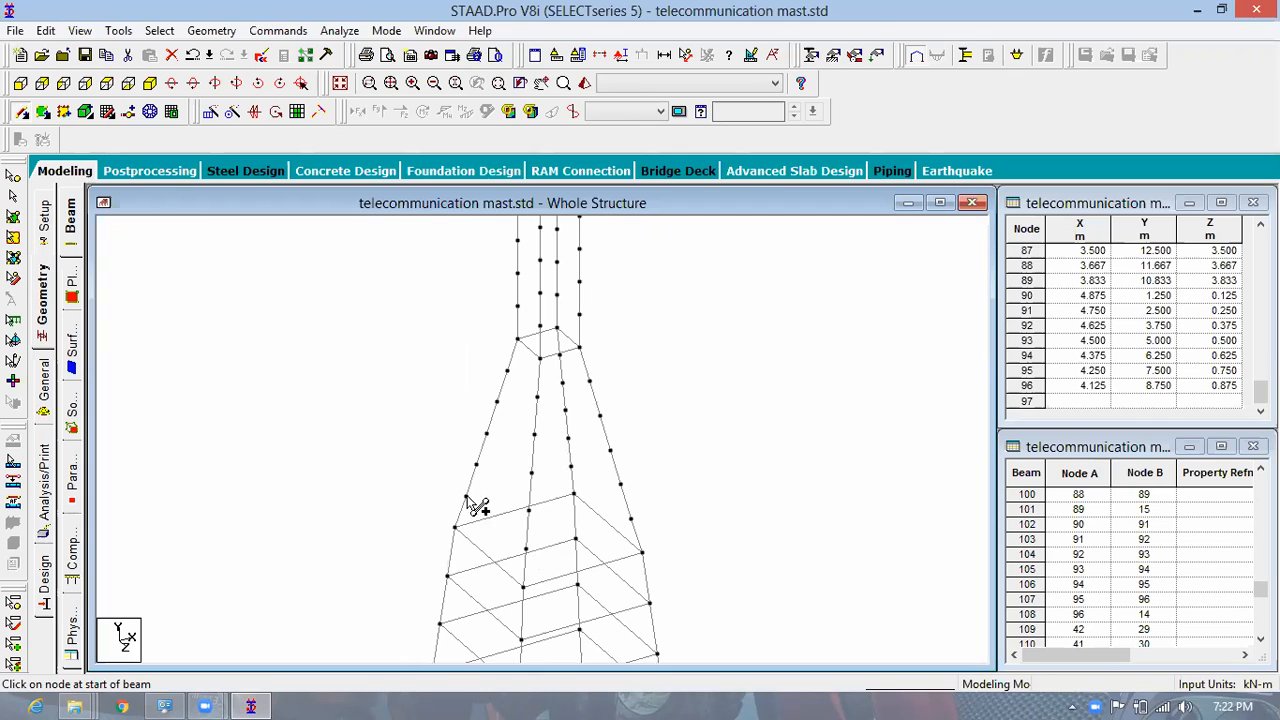
drag(466, 497, 527, 510)
drag(476, 464, 531, 474)
mouse_move(487, 435)
mouse_down()
mouse_move(537, 432)
mouse_move(496, 404)
mouse_move(536, 397)
mouse_move(517, 374)
mouse_move(572, 535)
mouse_move(620, 515)
mouse_move(646, 524)
mouse_move(635, 516)
mouse_up()
scroll(592, 568, up, 1)
drag(534, 516, 575, 492)
mouse_move(613, 445)
mouse_down()
mouse_move(530, 467)
mouse_move(608, 421)
mouse_move(543, 400)
mouse_move(600, 382)
mouse_move(589, 374)
mouse_up()
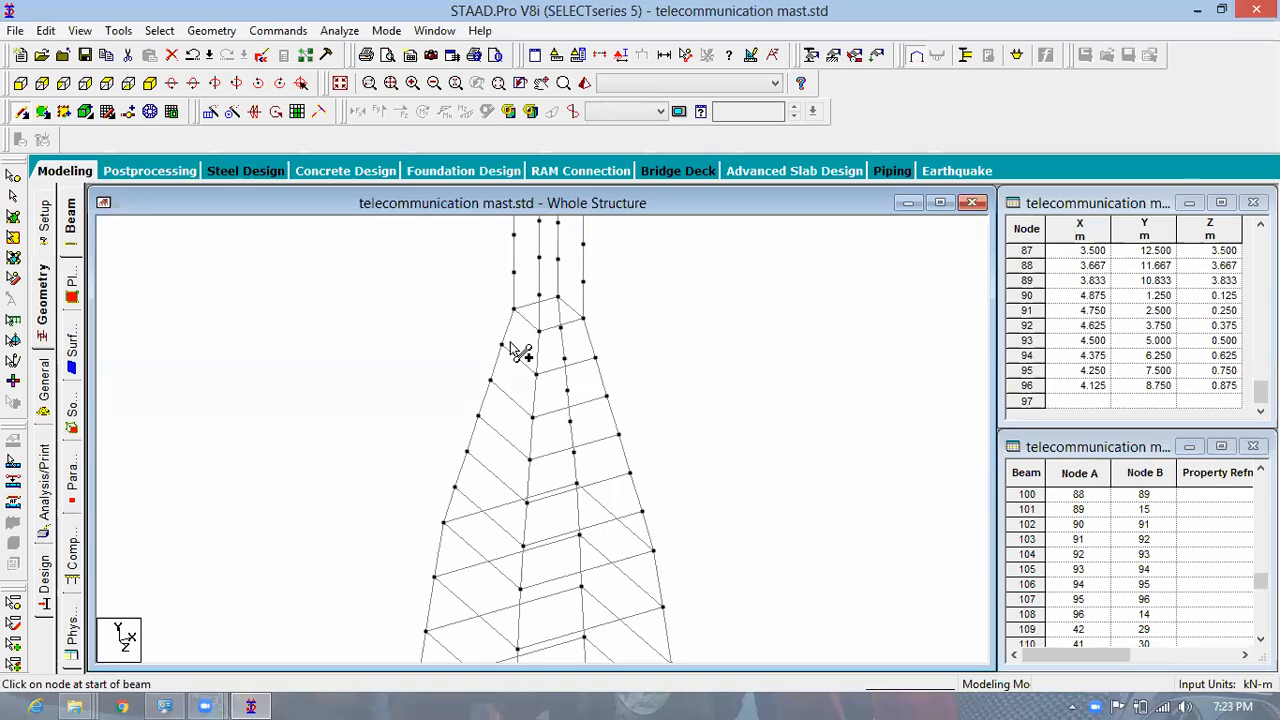
Step: Draw horizontal beams across the two rear faces at all five intermediate levels of the tapered section above the 10 m frame
mouse_move(567, 310)
mouse_down()
mouse_move(506, 371)
mouse_move(488, 369)
mouse_up()
drag(567, 353, 576, 358)
drag(474, 407, 530, 450)
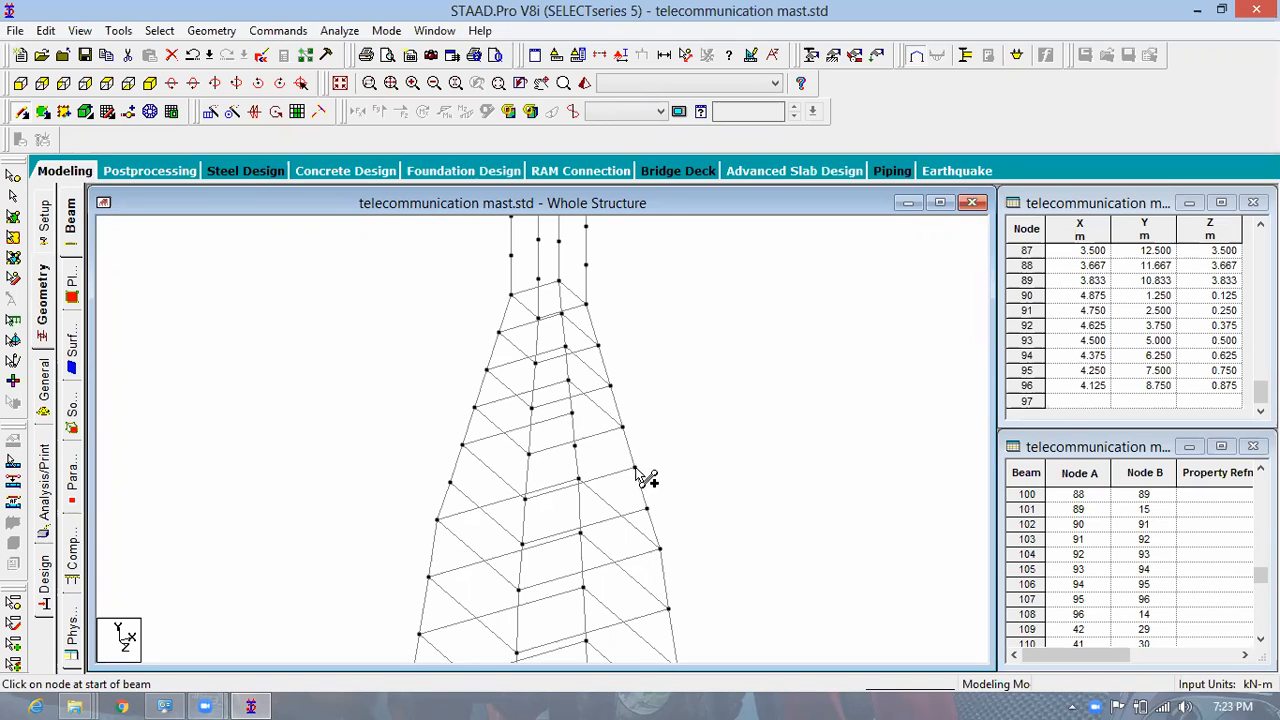
drag(637, 469, 577, 448)
drag(646, 507, 657, 546)
Step: Draw horizontal beams around all four faces at the two lowest intermediate levels of the straight upper mast section
scroll(657, 546, down, 1)
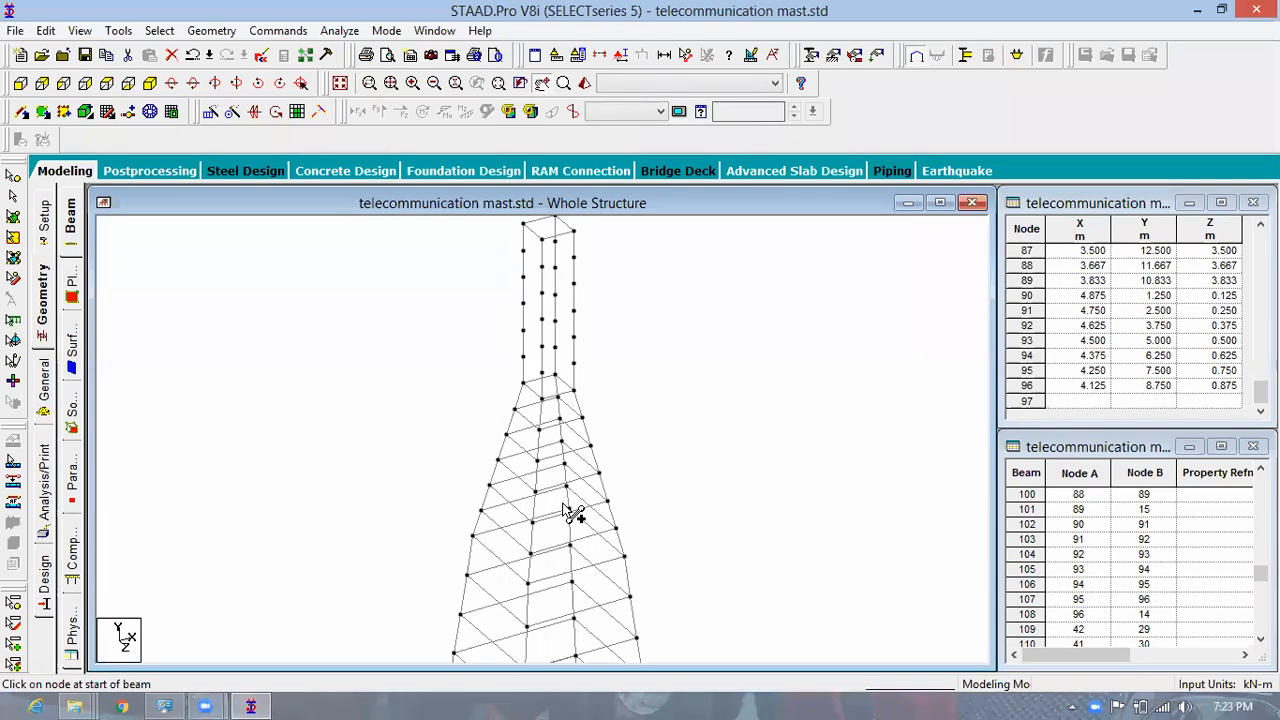
scroll(558, 444, up, 1)
scroll(560, 436, up, 1)
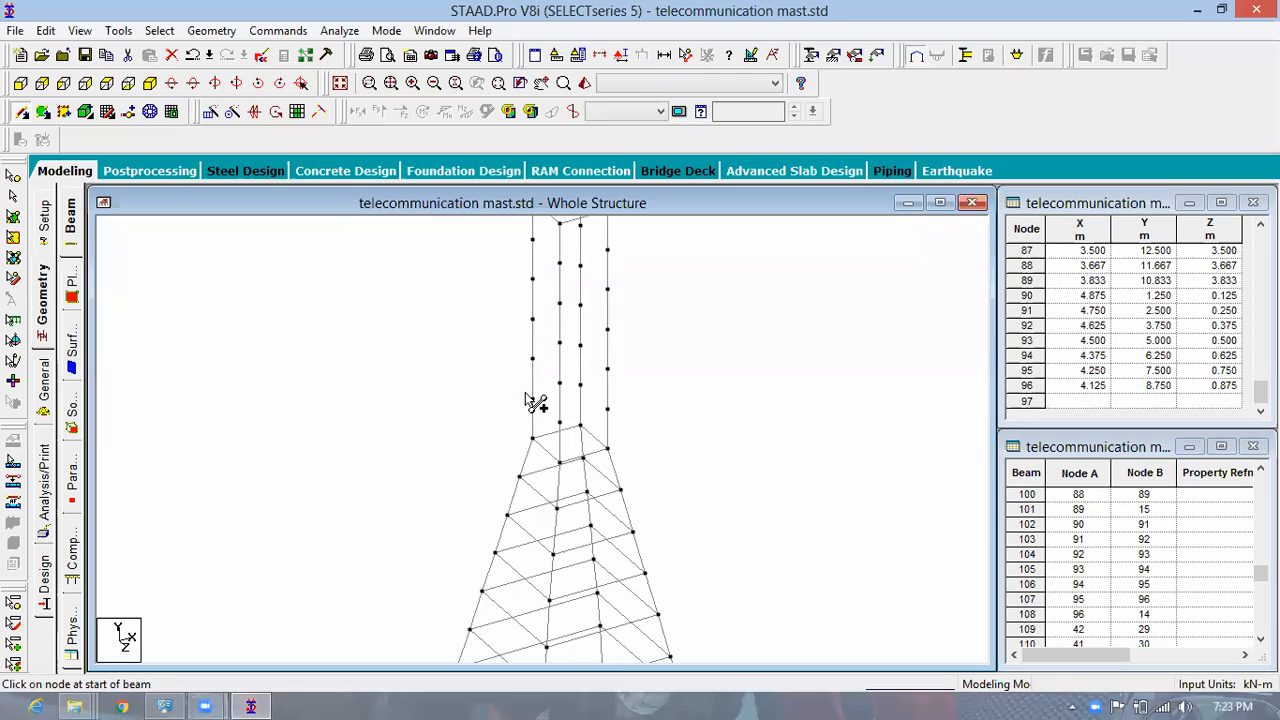
drag(532, 399, 608, 411)
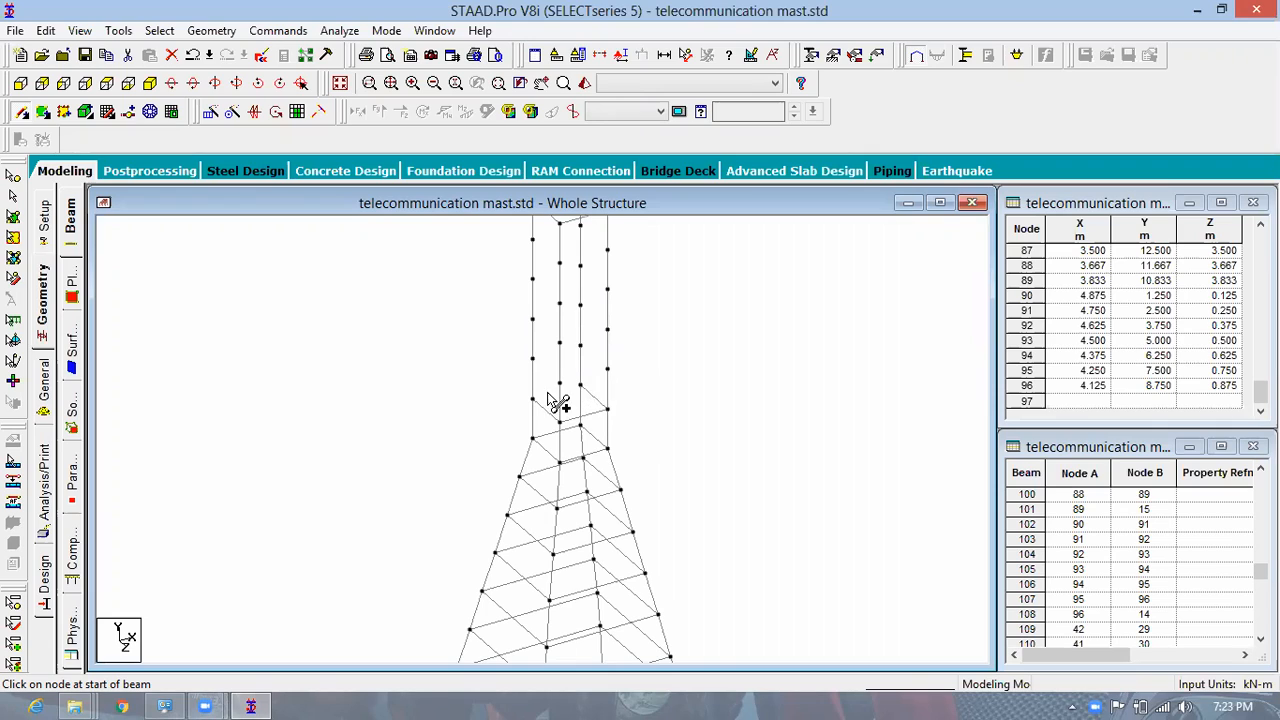
mouse_move(532, 398)
mouse_down()
mouse_move(560, 386)
mouse_move(532, 358)
mouse_move(608, 372)
mouse_move(582, 348)
mouse_move(545, 348)
mouse_up()
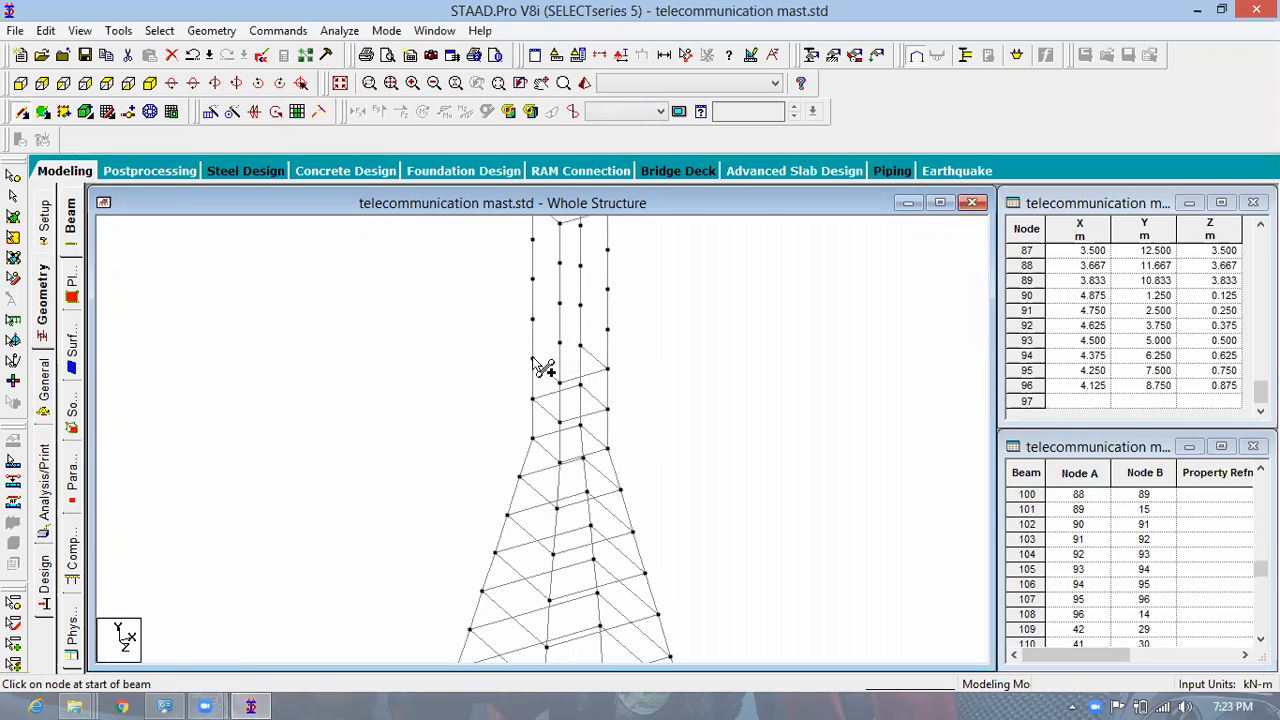
Step: Draw horizontal beams around all four faces at the three remaining intermediate levels of the straight upper section, then leave beam drawing
middle_drag(657, 314, 651, 452)
right_click(632, 399)
middle_drag(549, 503, 365, 422)
scroll(494, 424, up, 1)
middle_drag(494, 424, 611, 470)
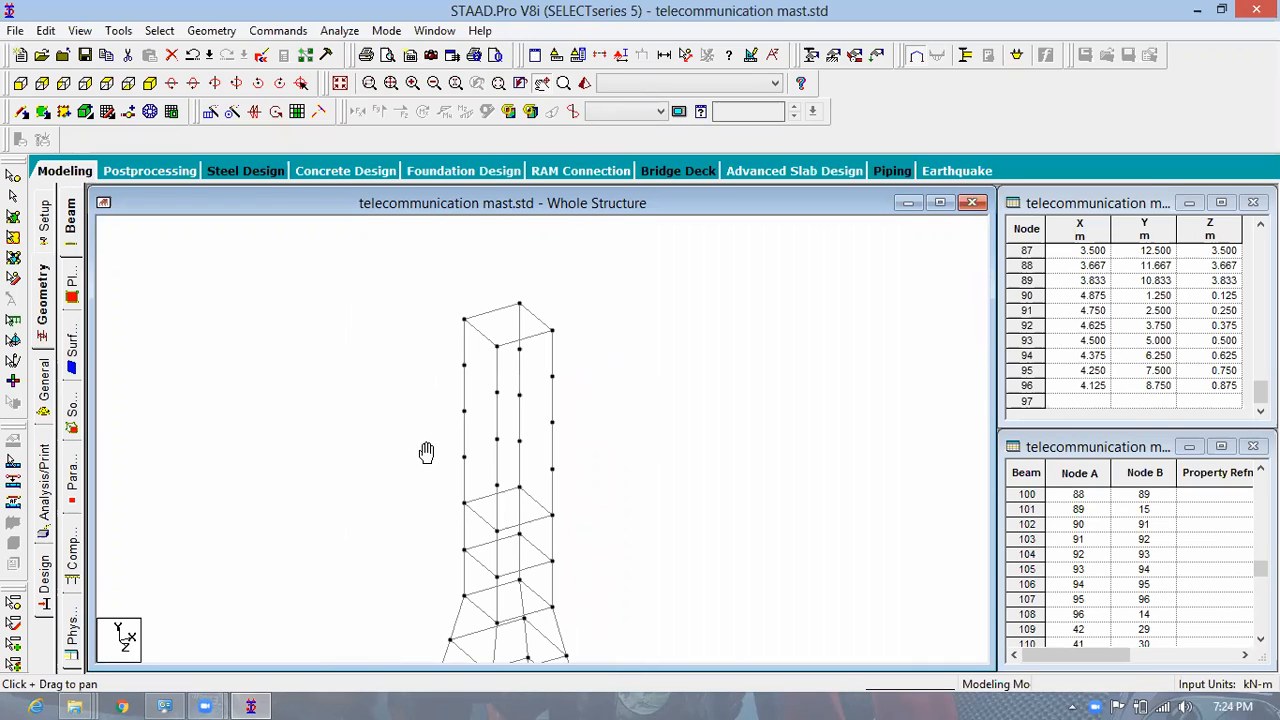
click(24, 114)
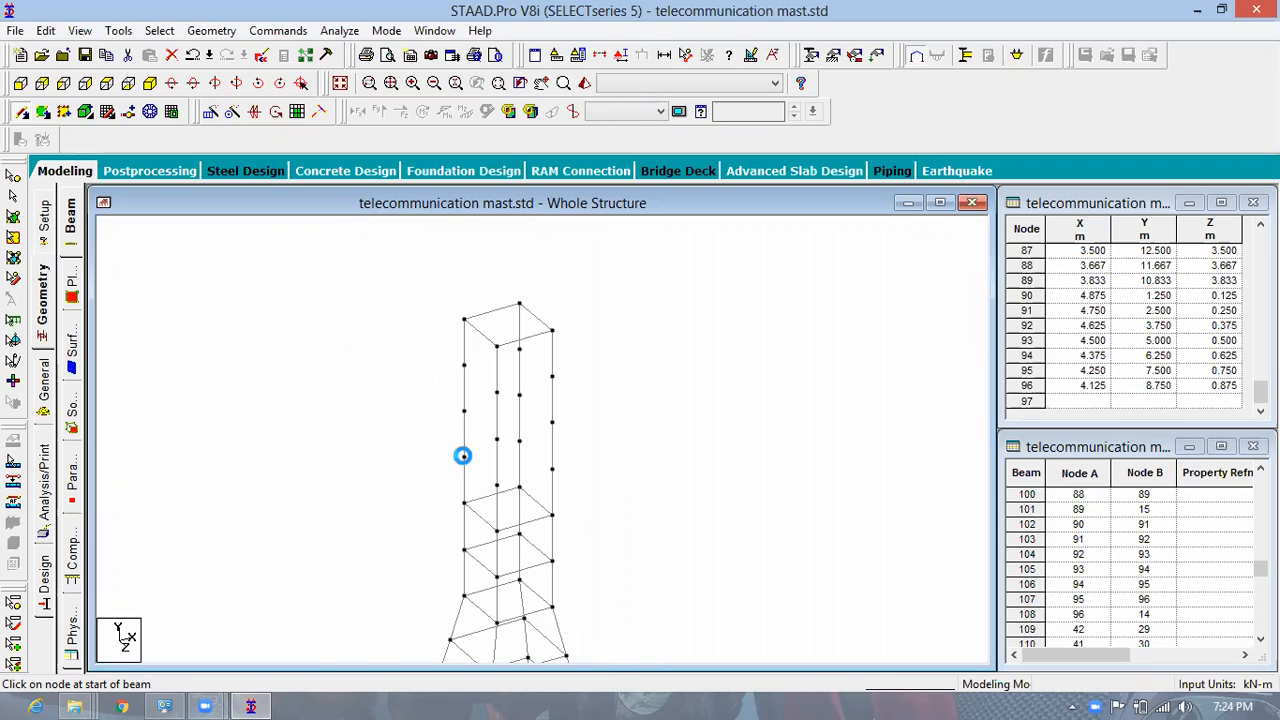
drag(497, 485, 552, 468)
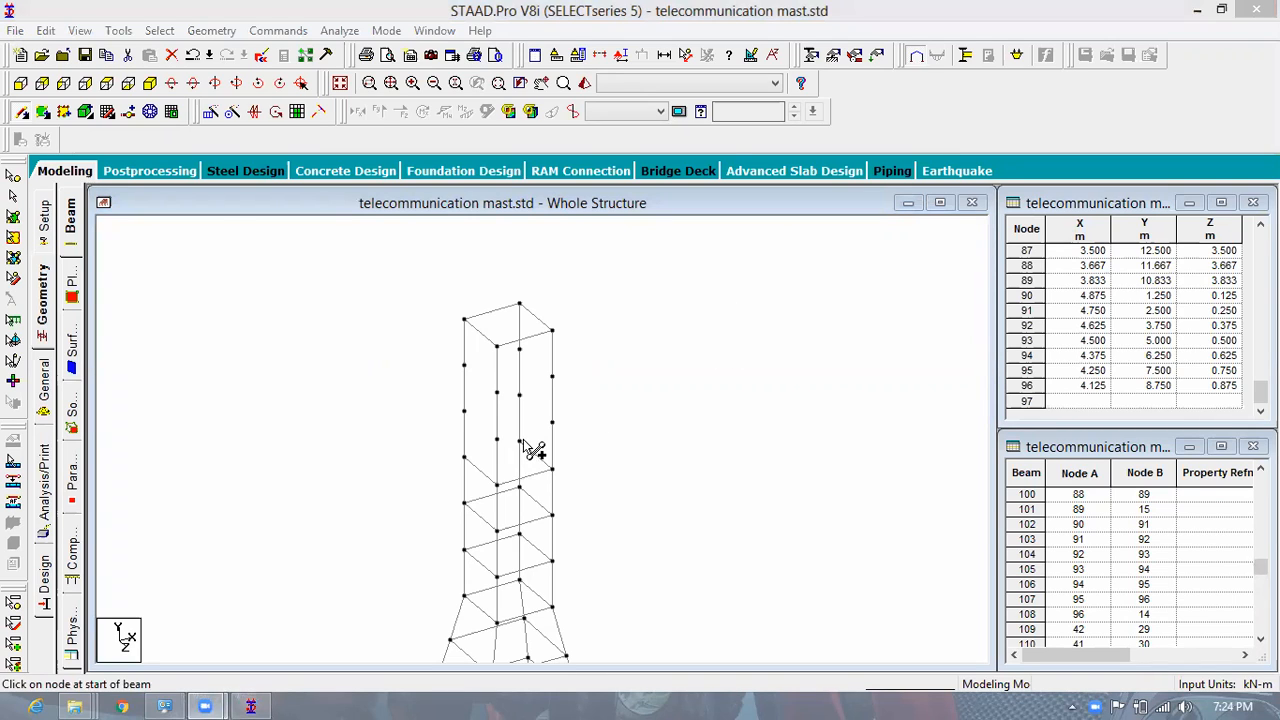
mouse_move(464, 457)
mouse_down()
mouse_move(519, 441)
mouse_move(466, 377)
mouse_move(553, 393)
mouse_move(521, 363)
mouse_move(486, 375)
mouse_move(497, 361)
mouse_move(461, 330)
mouse_up()
click(496, 360)
click(554, 343)
drag(554, 344, 520, 315)
drag(505, 358, 552, 297)
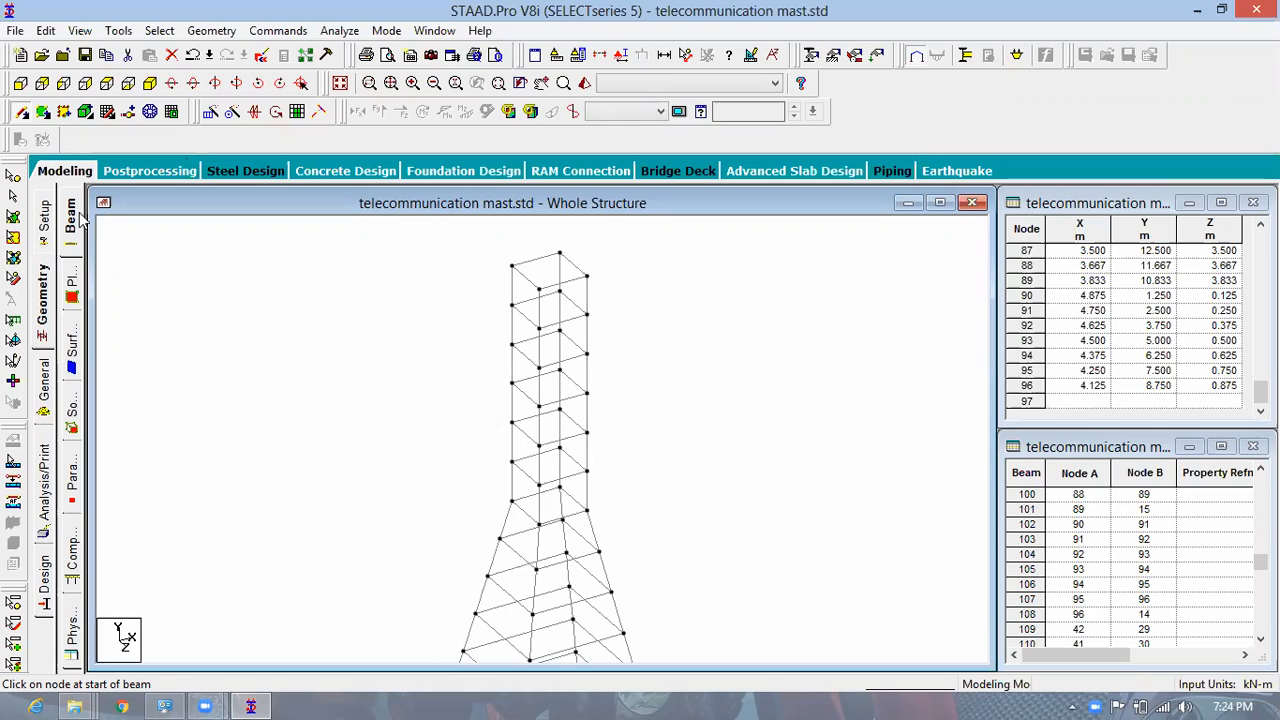
click(13, 198)
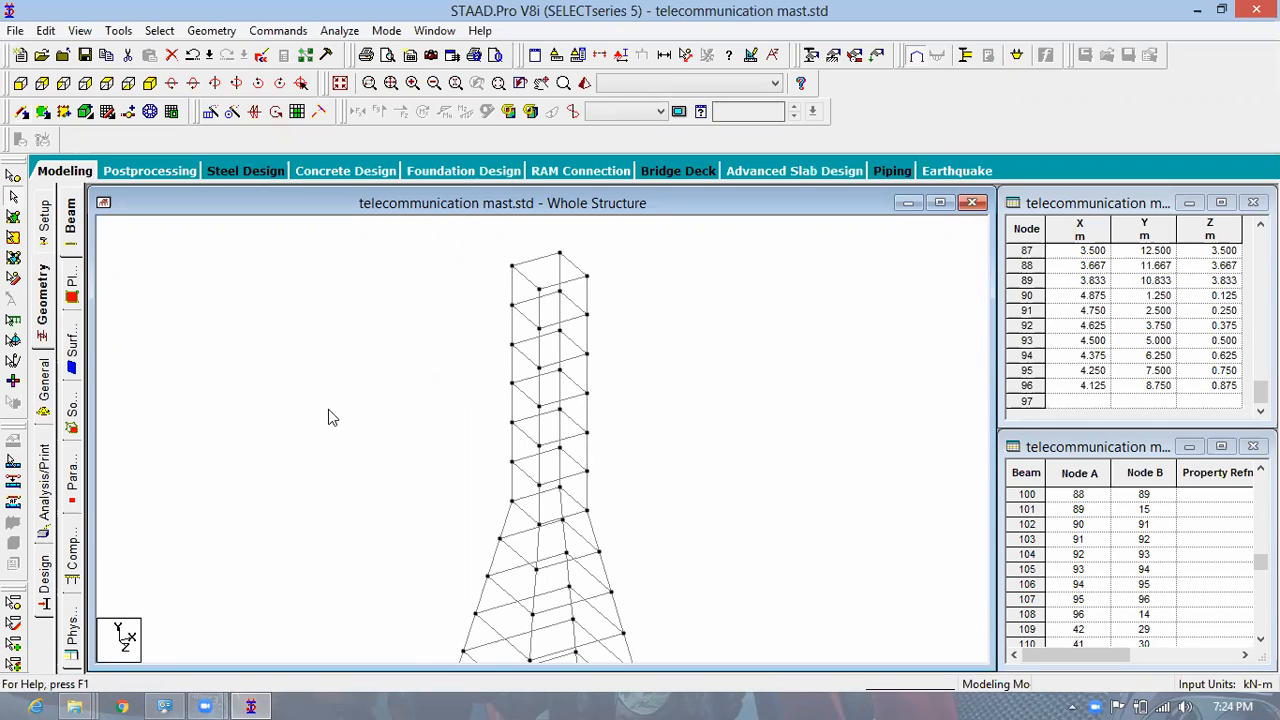
Step: Examine the complete horizontal bracing of the mast from its base to the top frame
scroll(345, 396, down, 1)
scroll(370, 374, down, 1)
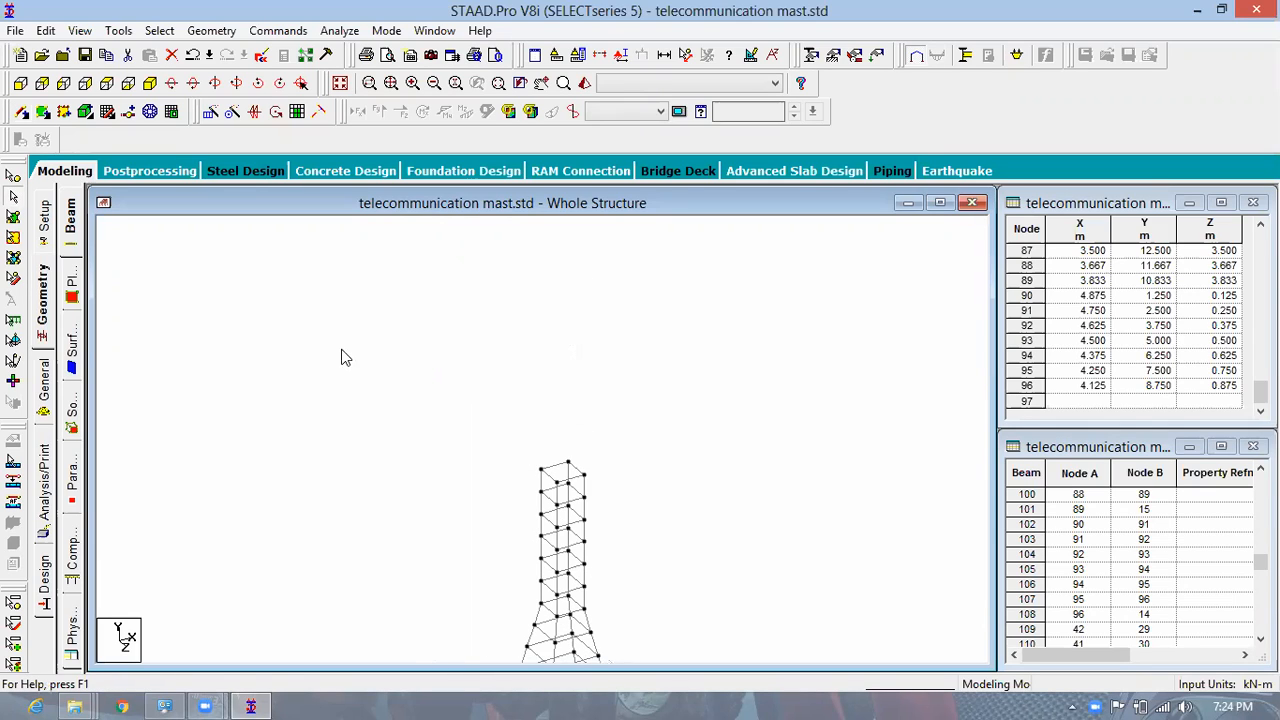
scroll(402, 473, down, 1)
middle_drag(407, 478, 404, 369)
scroll(386, 362, down, 1)
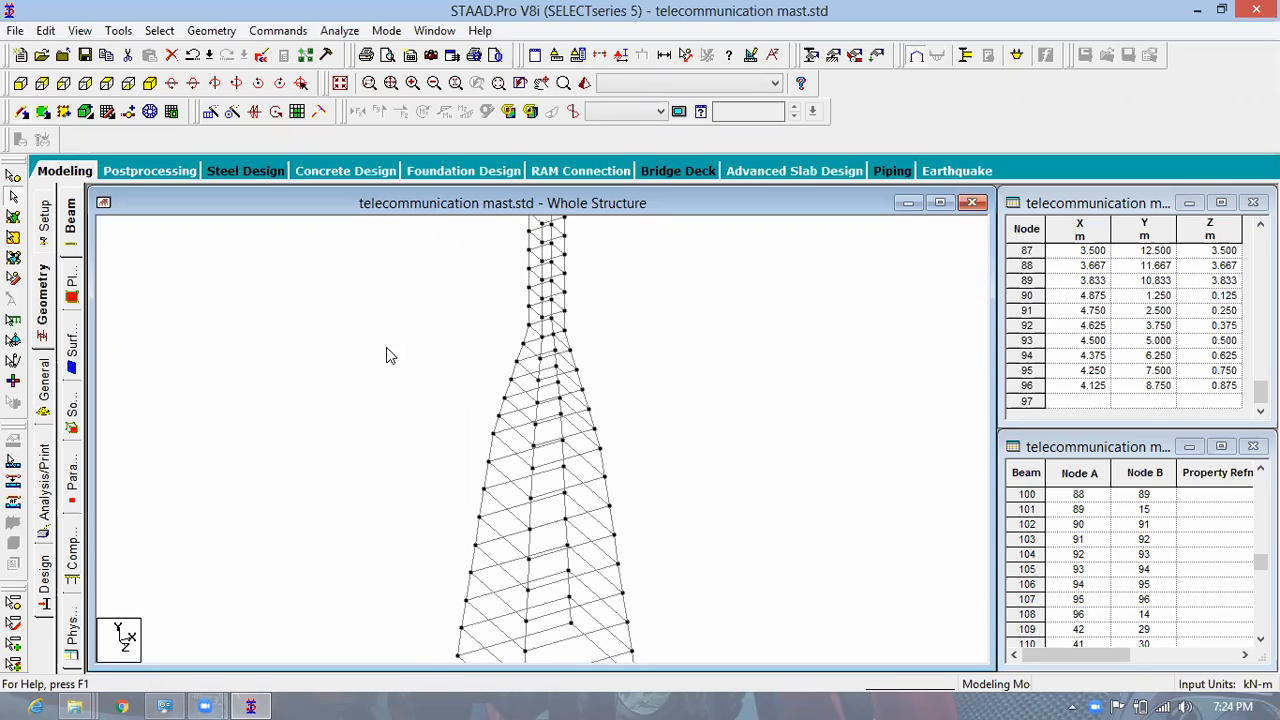
scroll(377, 400, down, 1)
scroll(470, 520, down, 1)
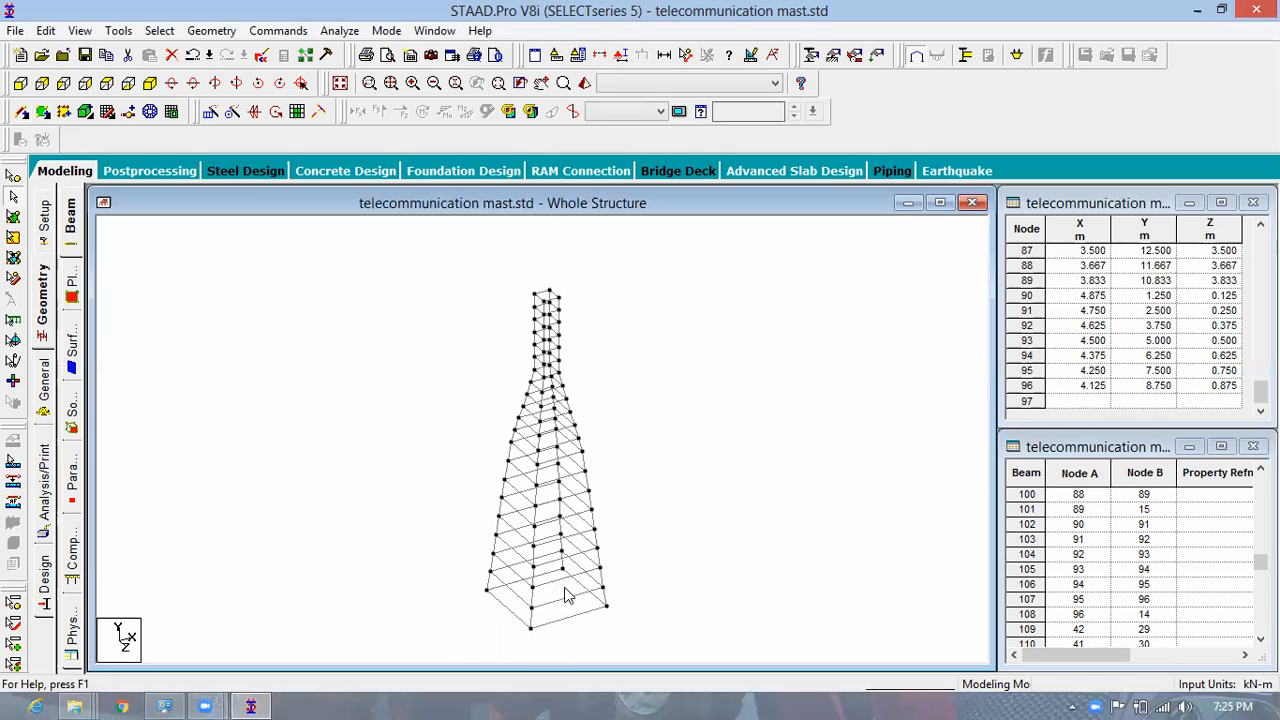
scroll(573, 598, up, 2)
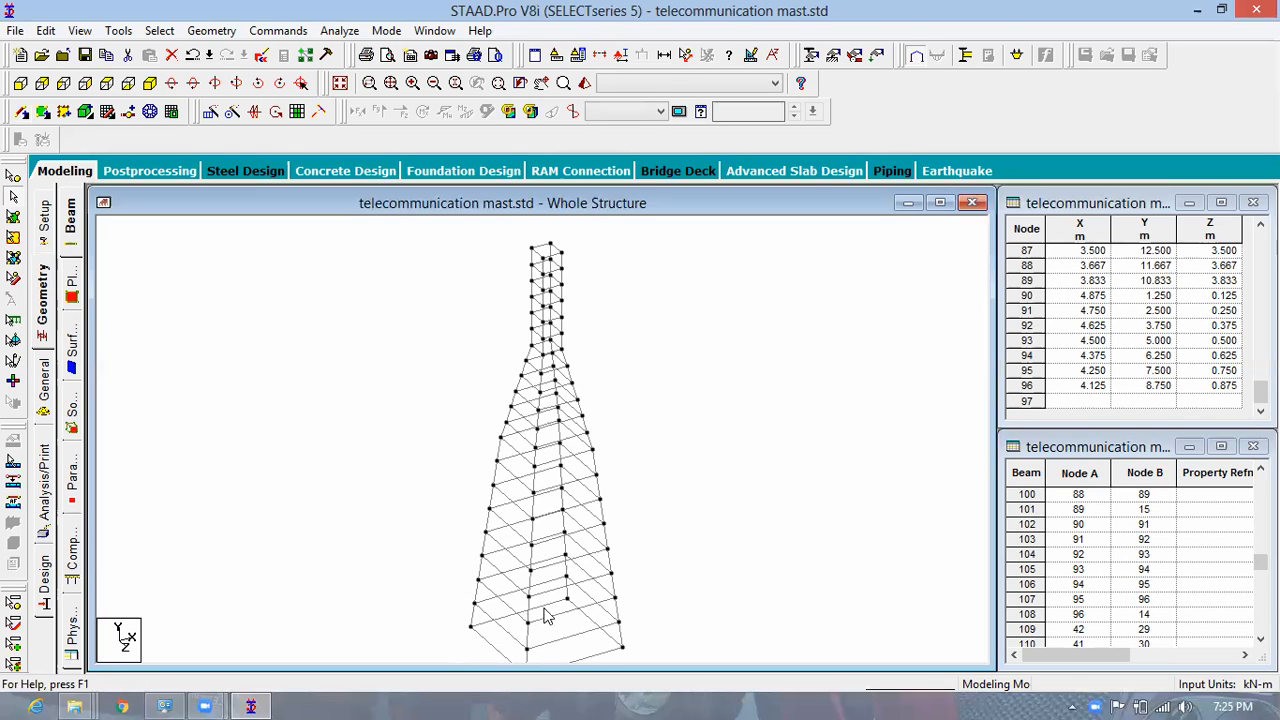
scroll(478, 508, down, 1)
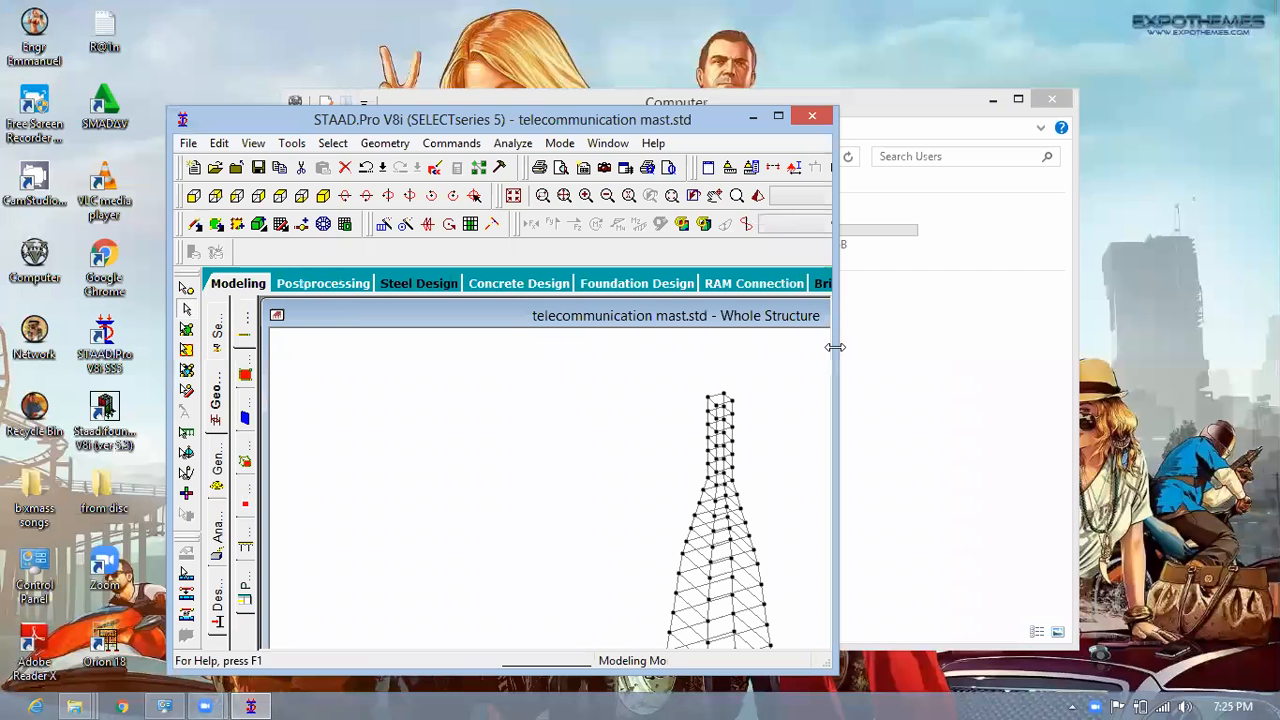
Step: Insert a mid-point node into every horizontal mast beam parallel to the X and Z axes
drag(836, 347, 1141, 472)
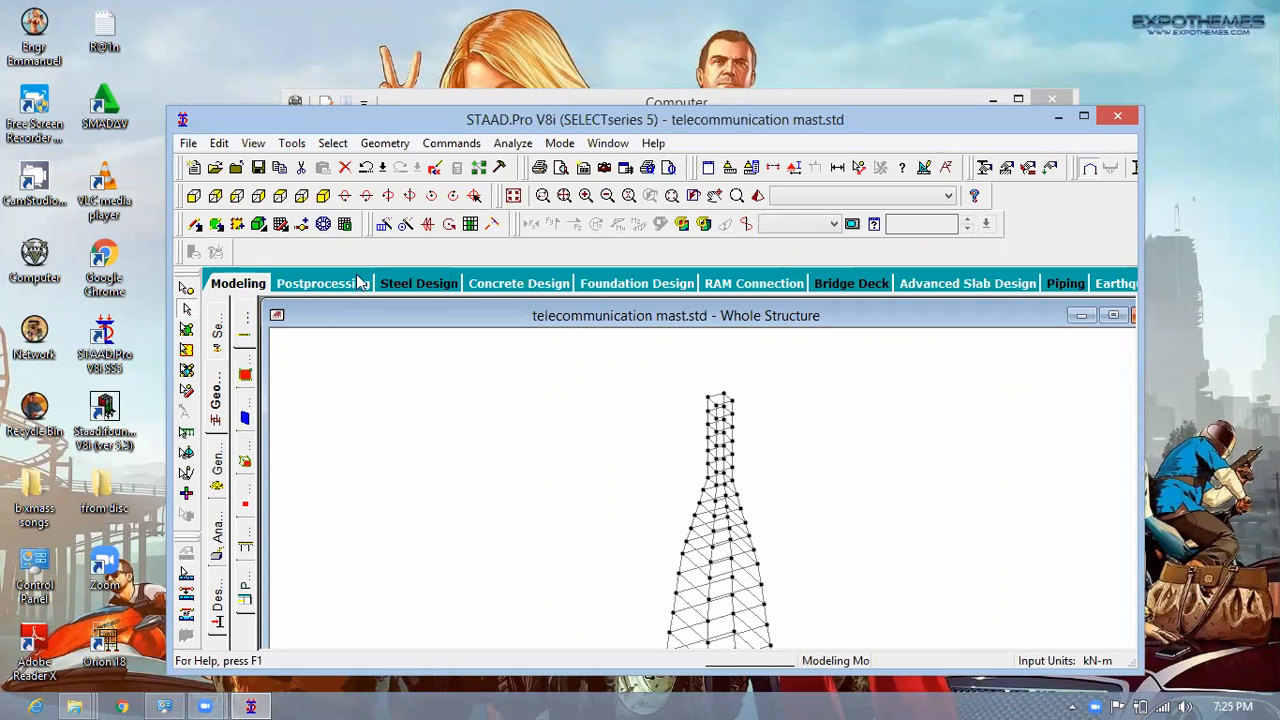
drag(168, 215, 6, 200)
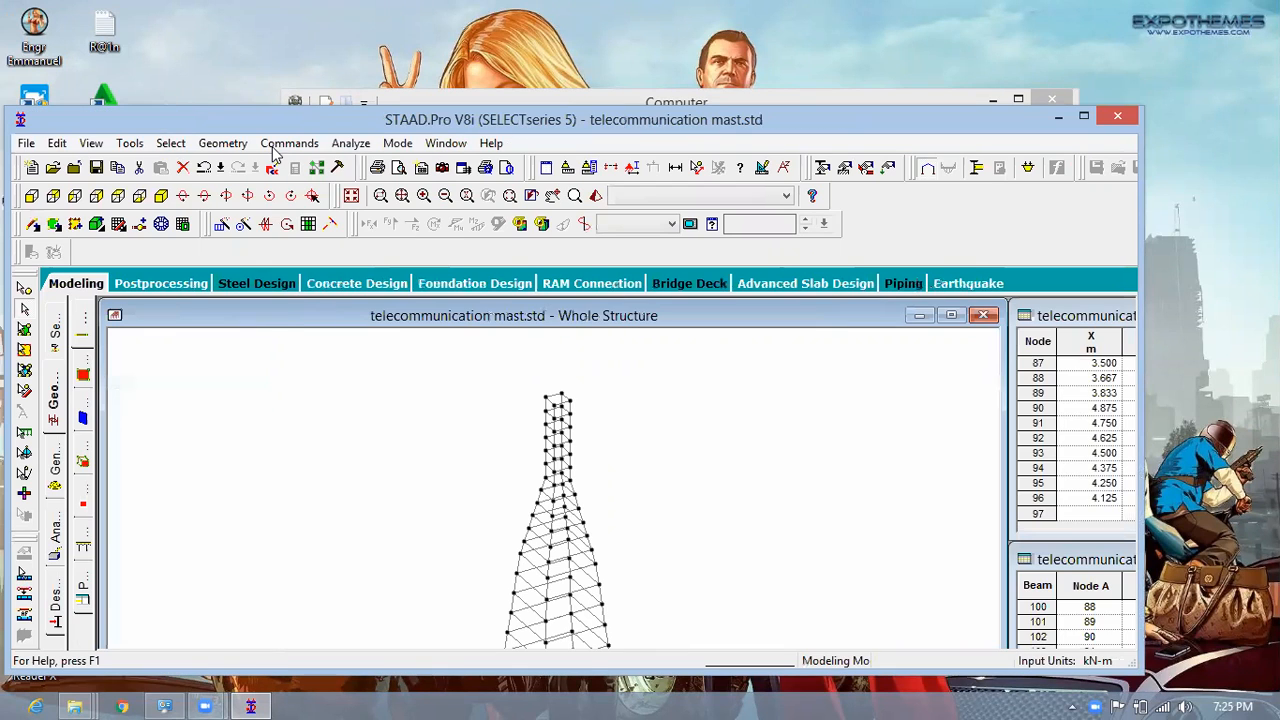
click(172, 144)
mouse_move(379, 535)
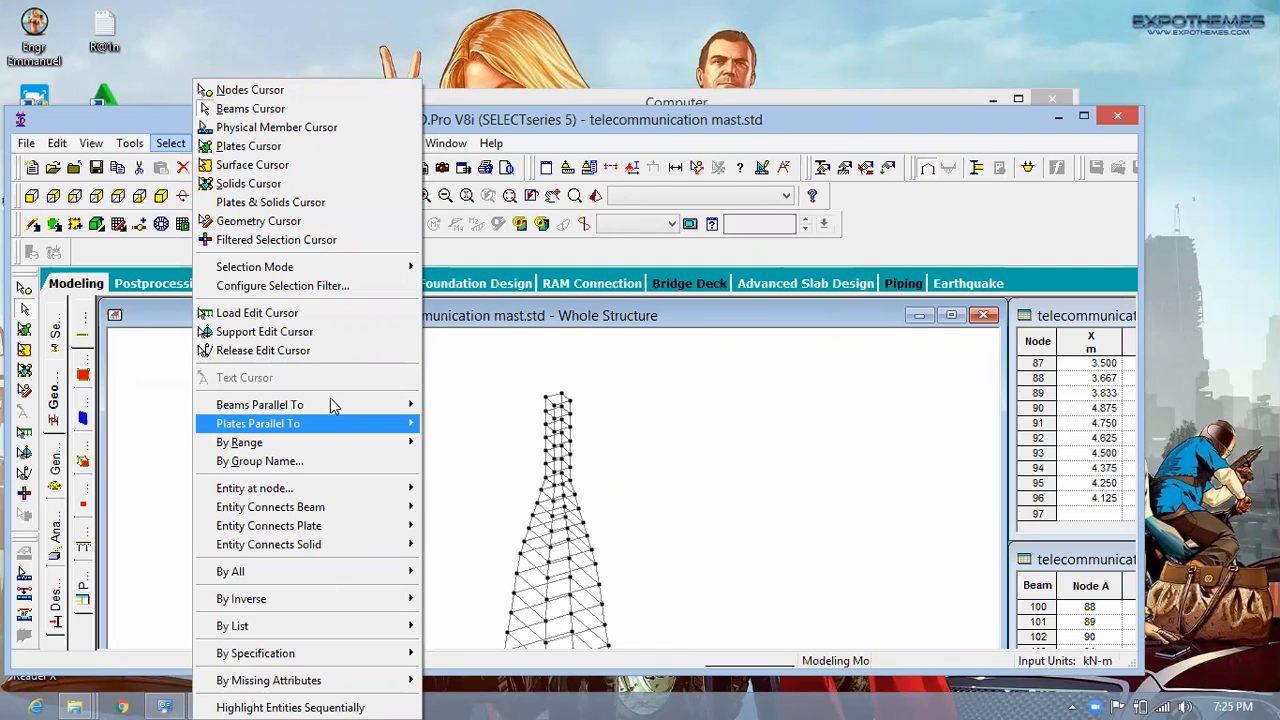
mouse_move(330, 404)
click(450, 407)
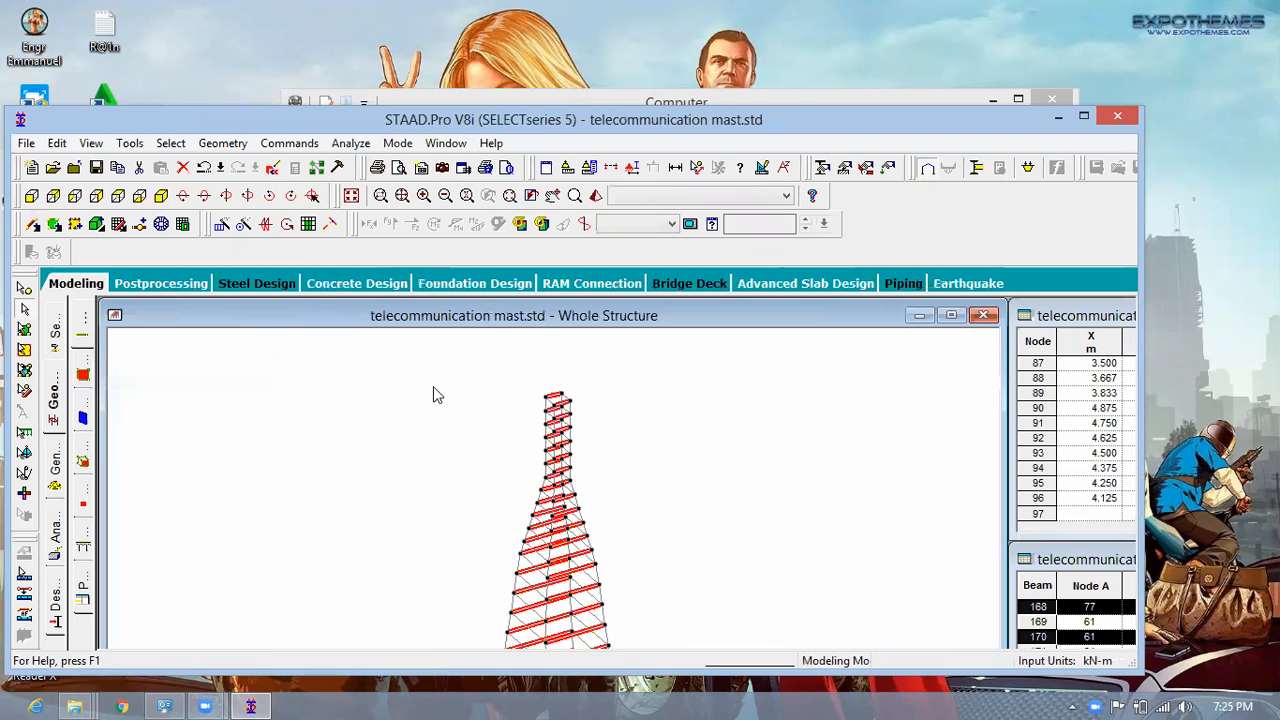
click(174, 145)
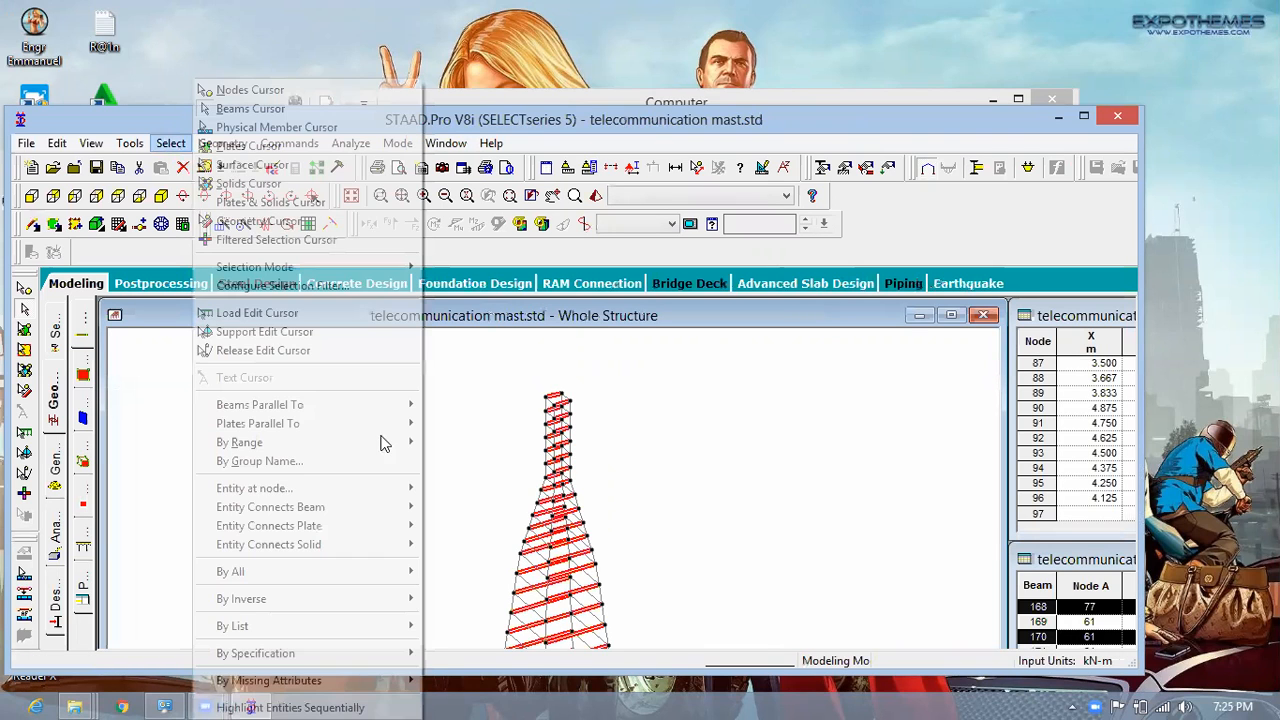
mouse_move(386, 414)
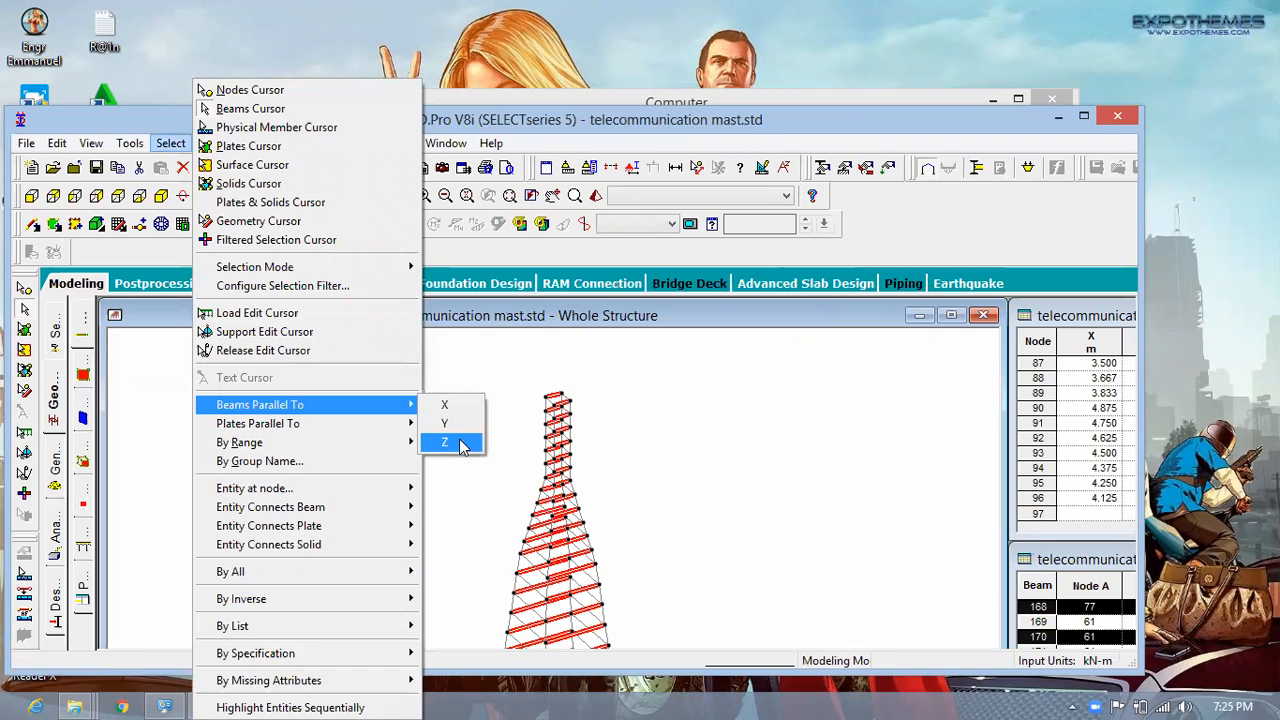
click(454, 441)
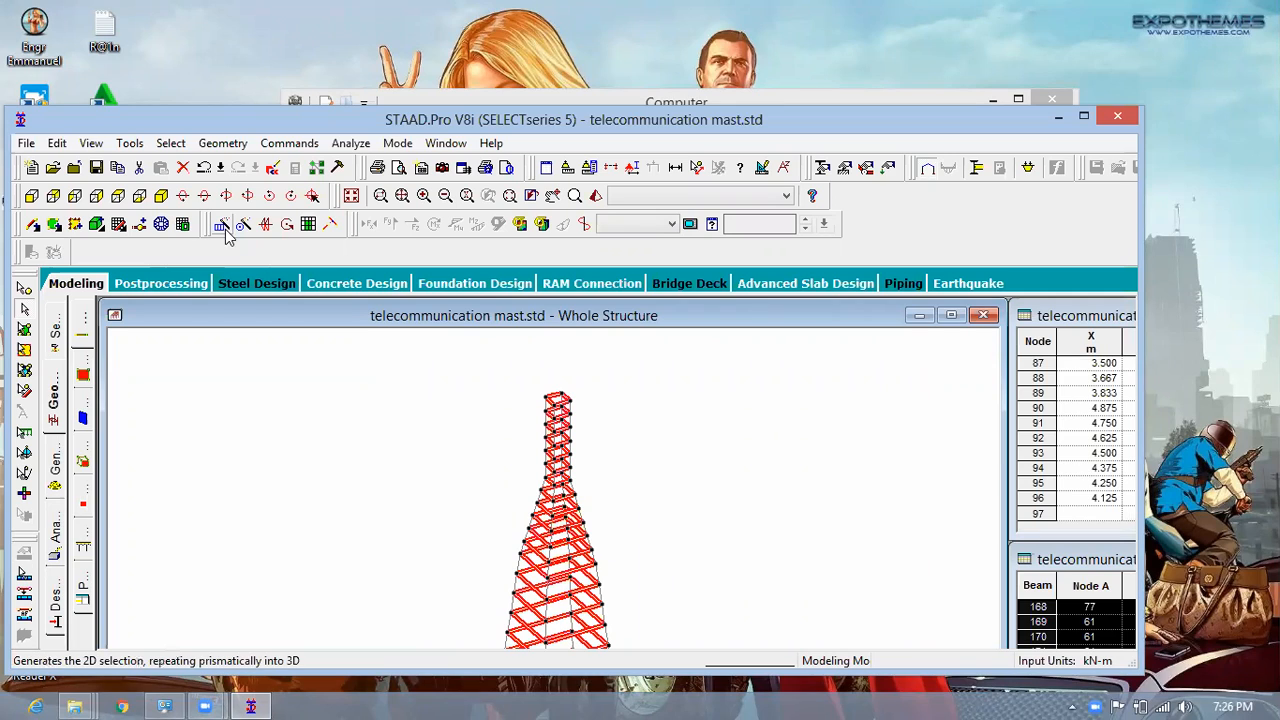
click(139, 224)
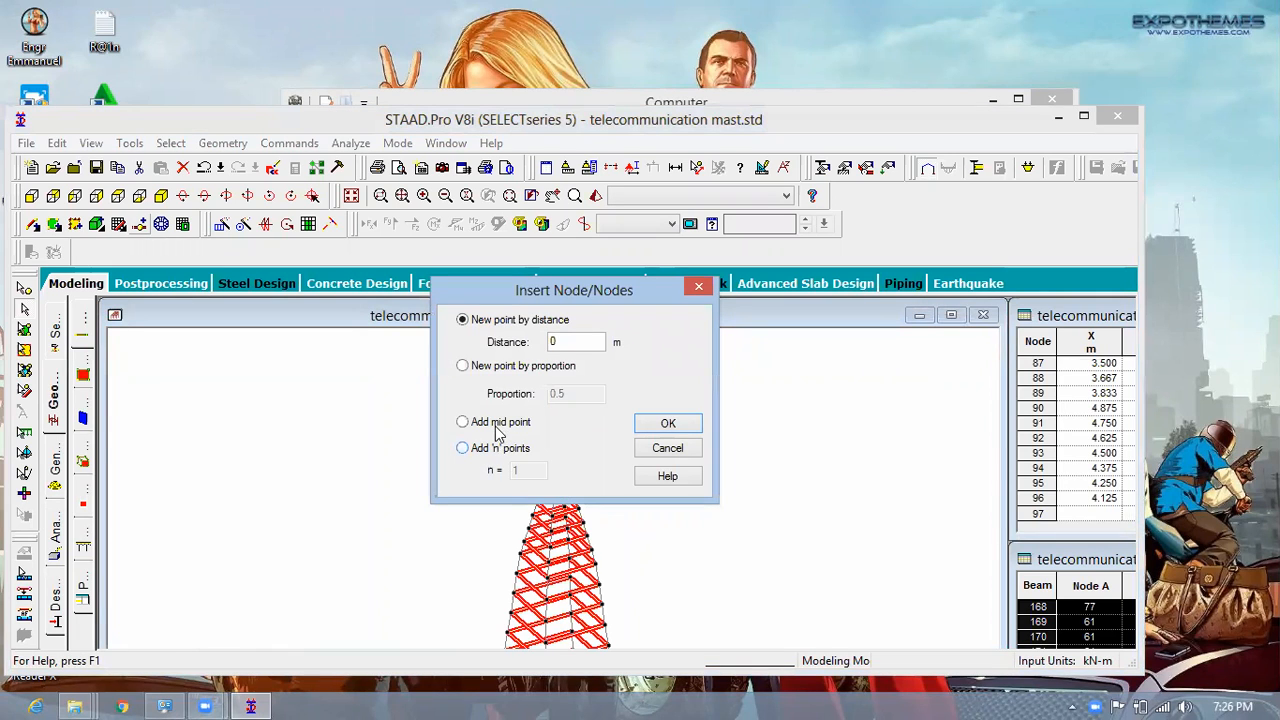
click(499, 426)
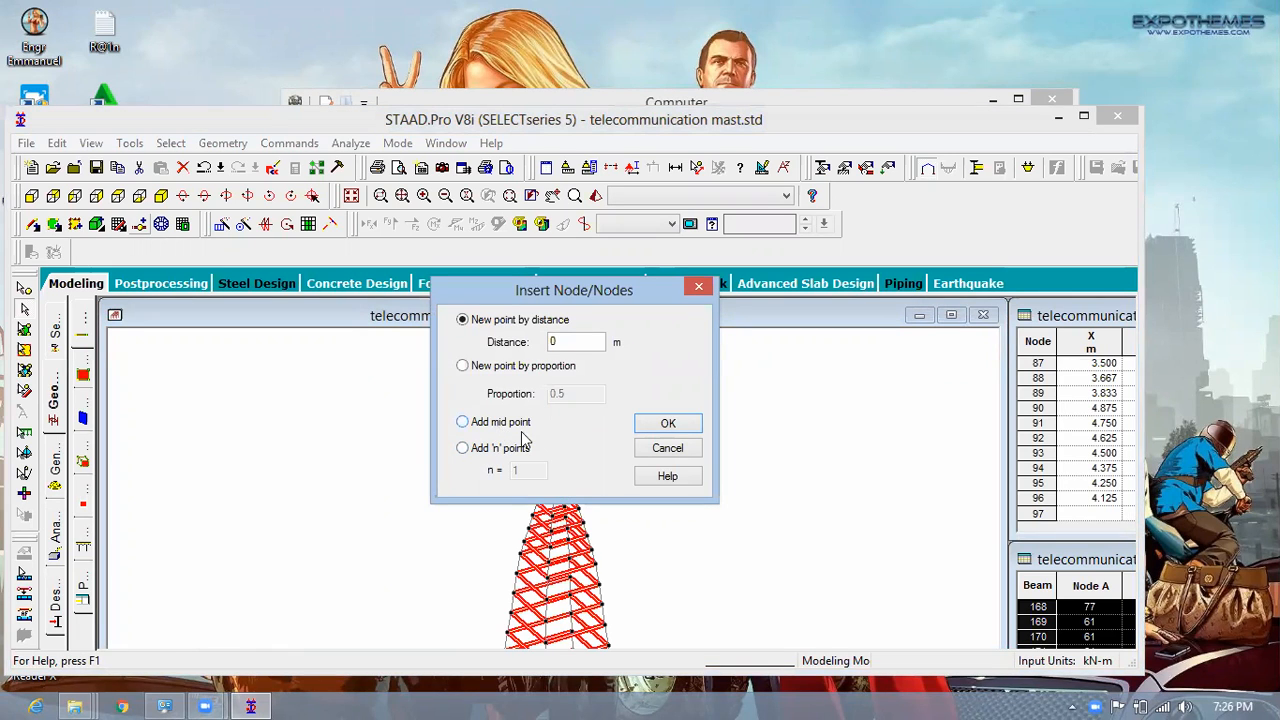
click(667, 425)
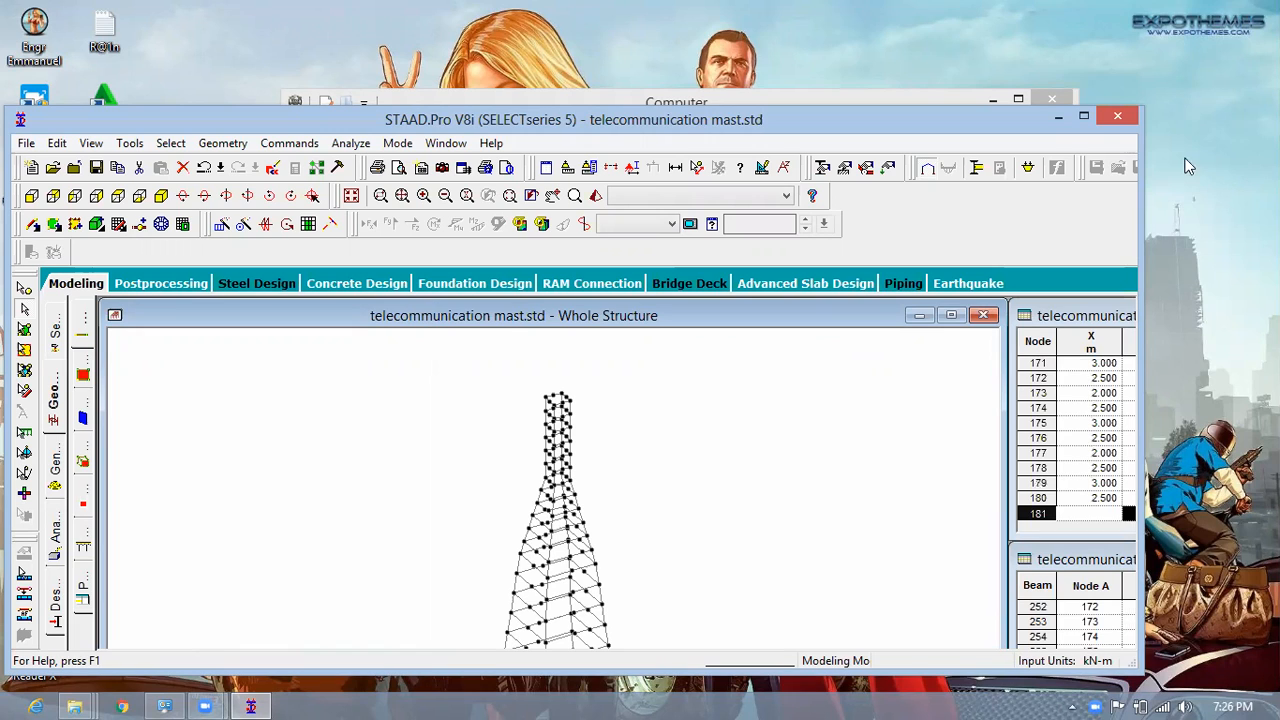
Step: Enlarge the program window until the whole mast fits, and save the modified structure
drag(1141, 223, 1258, 223)
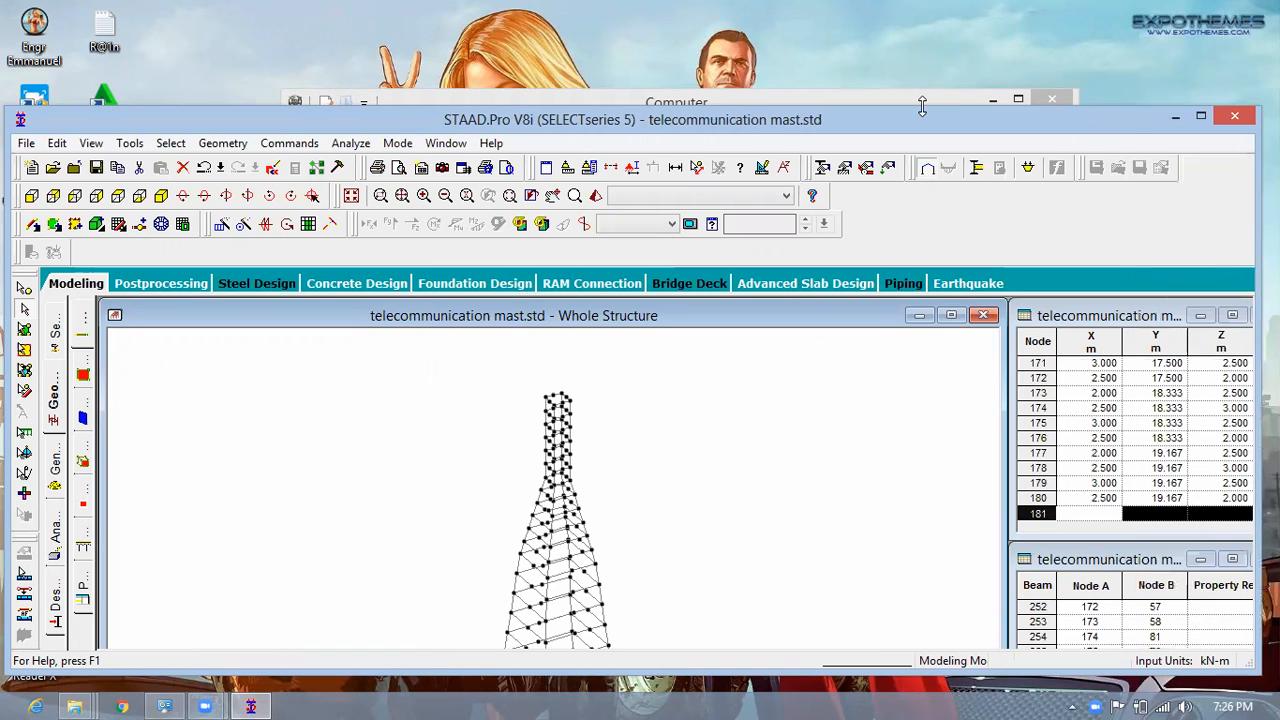
drag(922, 107, 922, 56)
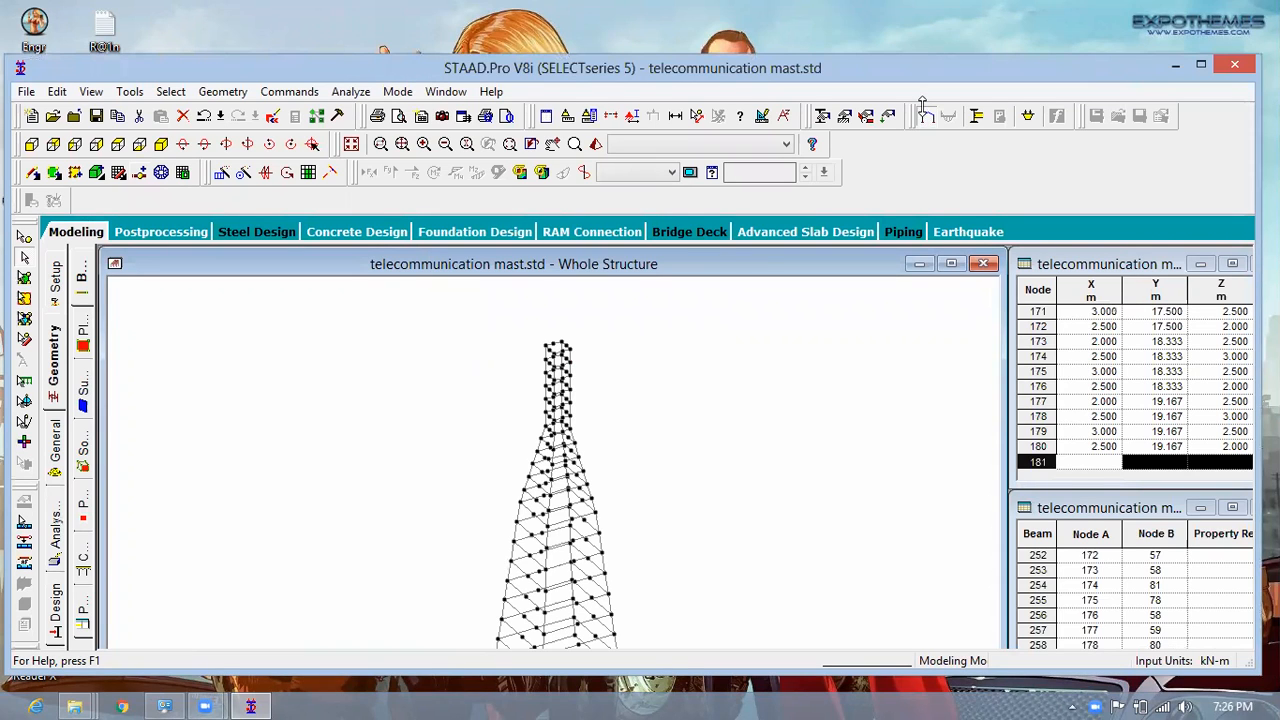
drag(922, 56, 922, 28)
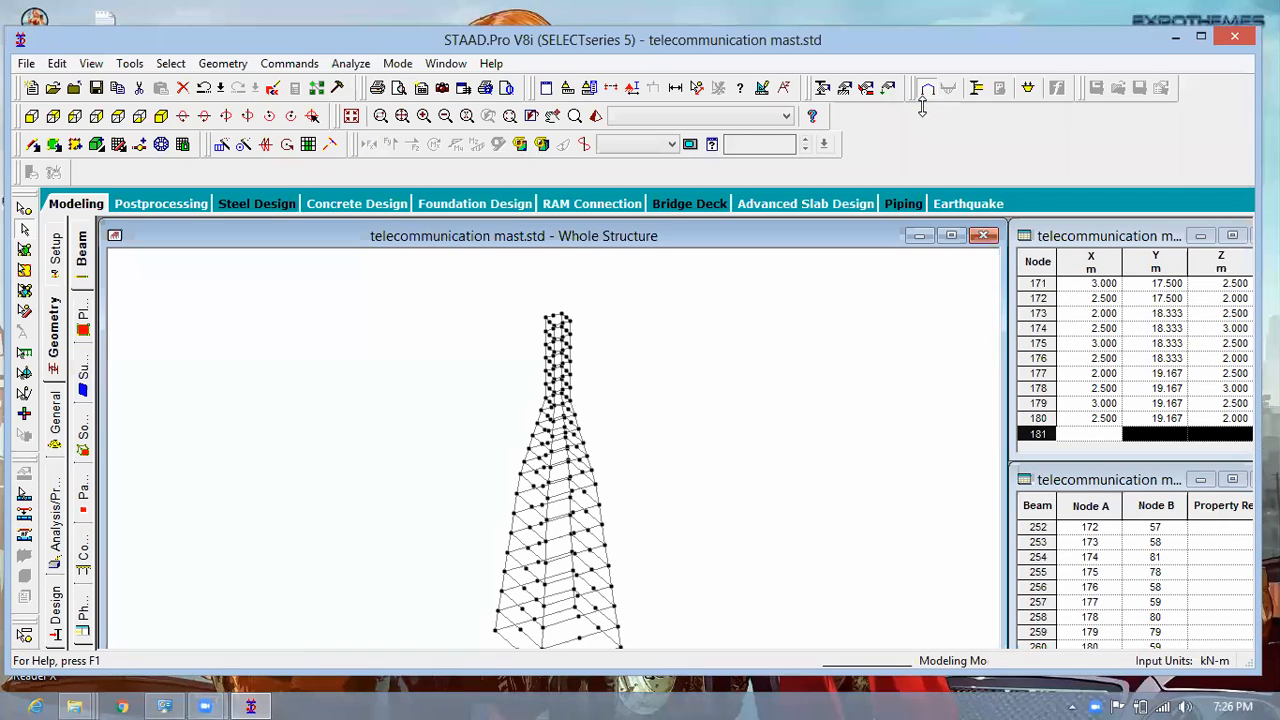
double_click(755, 676)
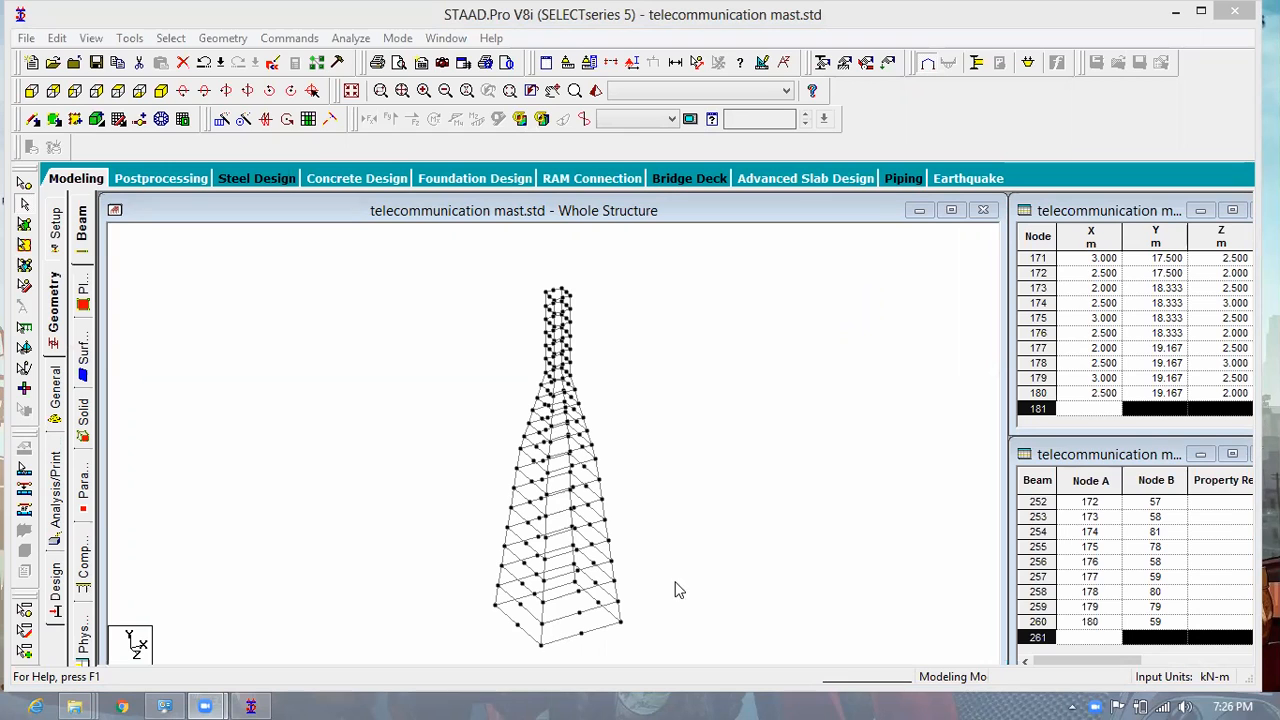
scroll(686, 514, up, 2)
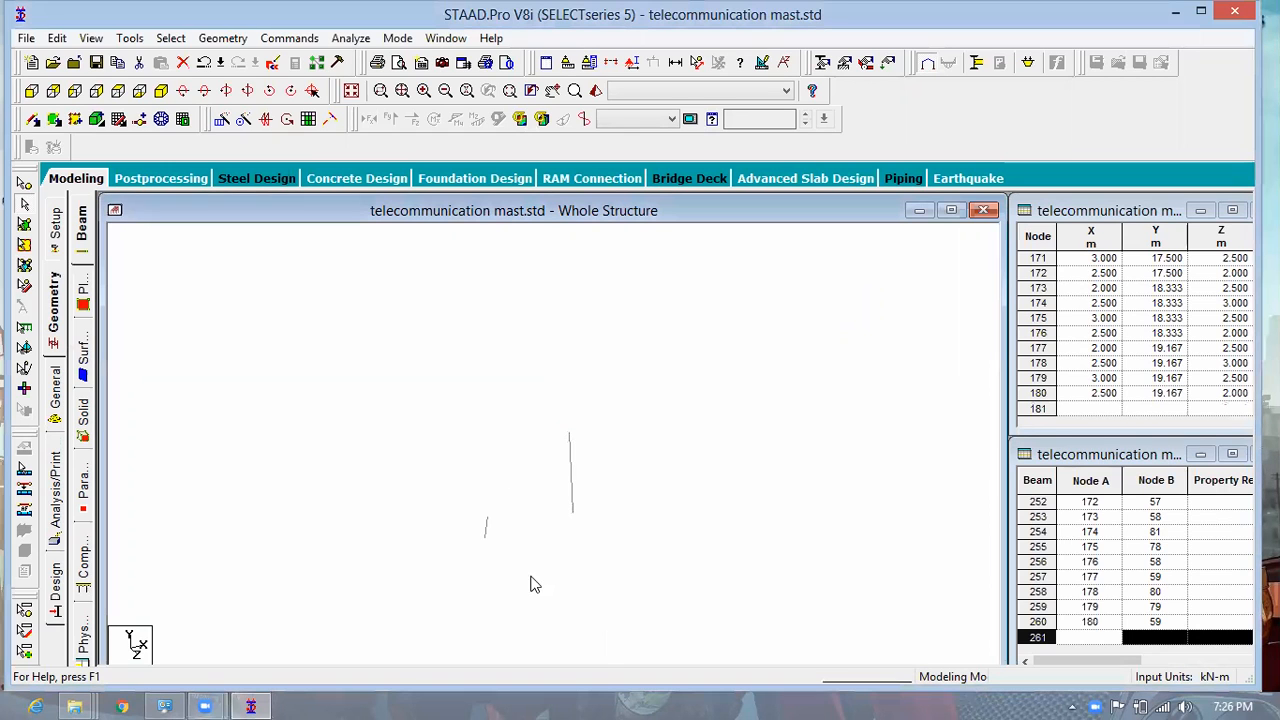
scroll(525, 610, up, 1)
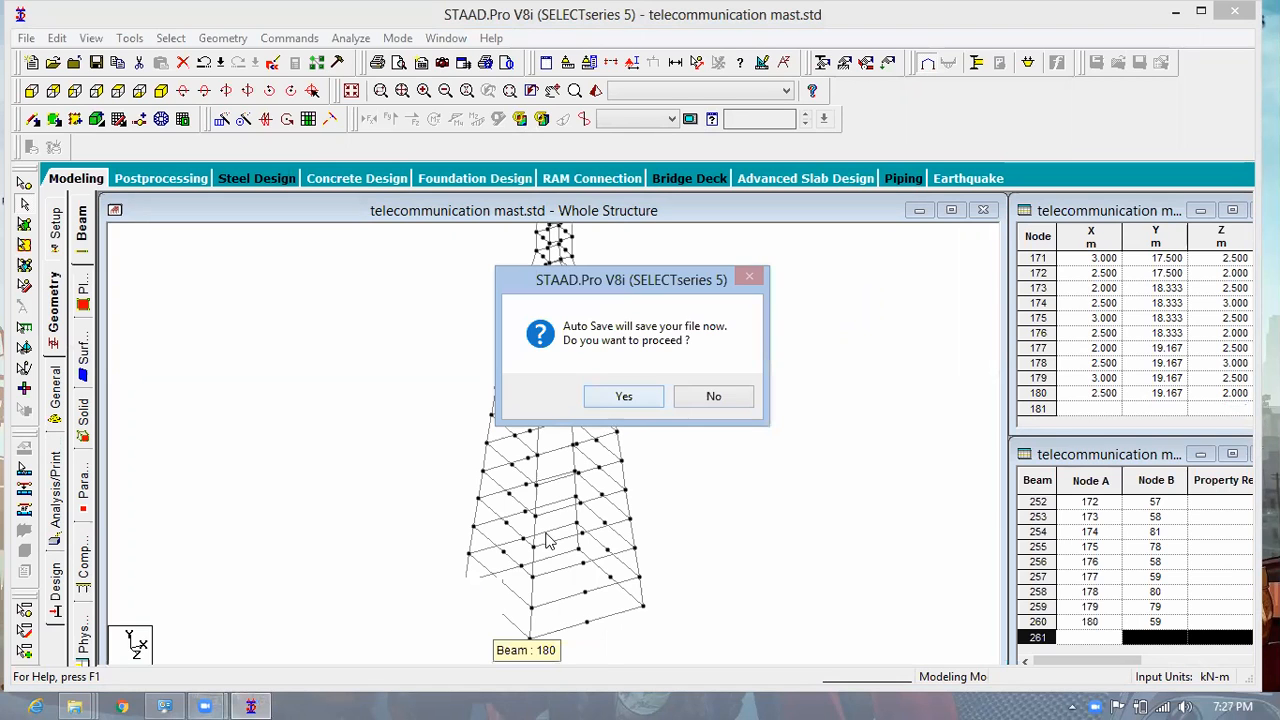
key(Return)
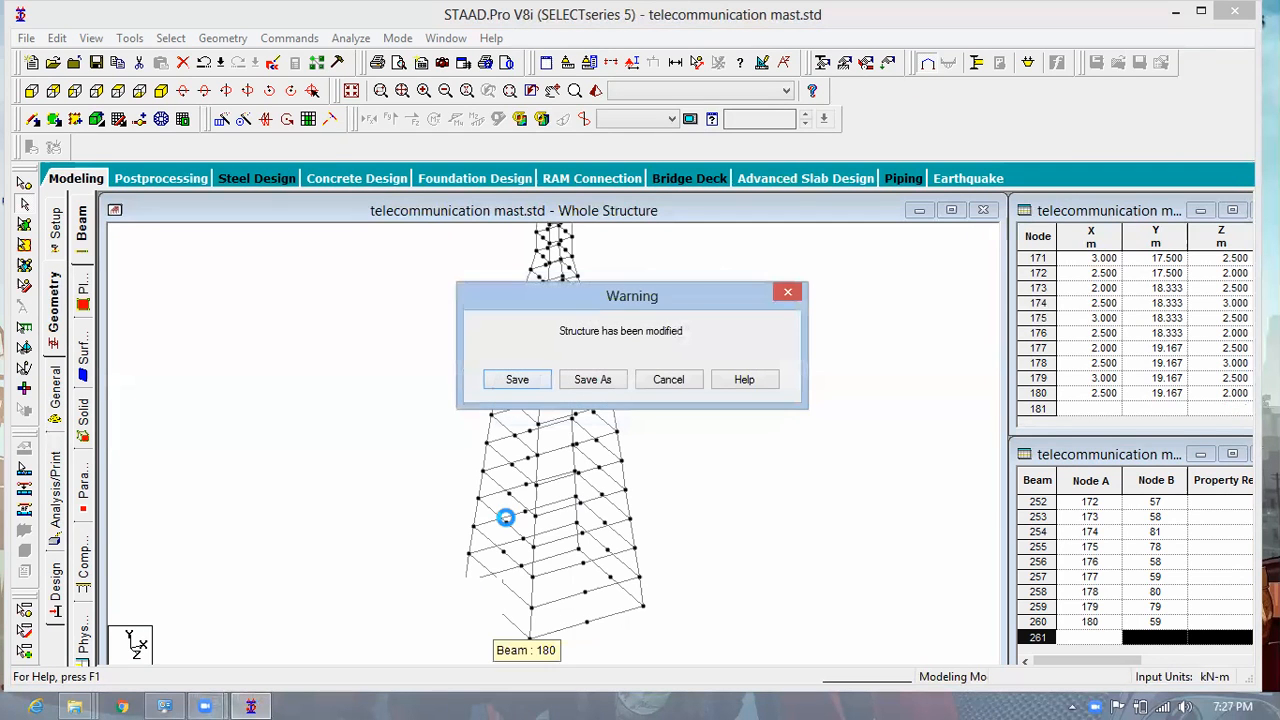
key(Return)
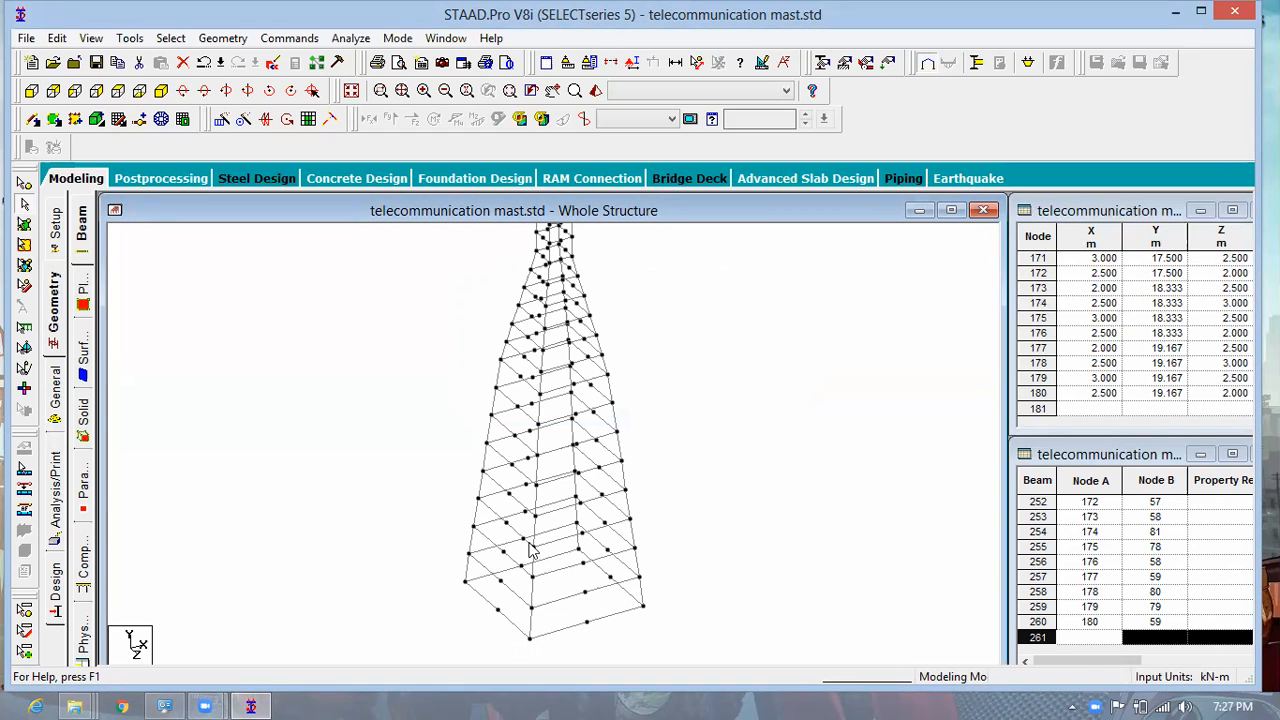
Step: Merge the two halves of each base-frame side back into one full-length beam, retaining beam numbers 1, 2, 3 and 4
click(499, 610)
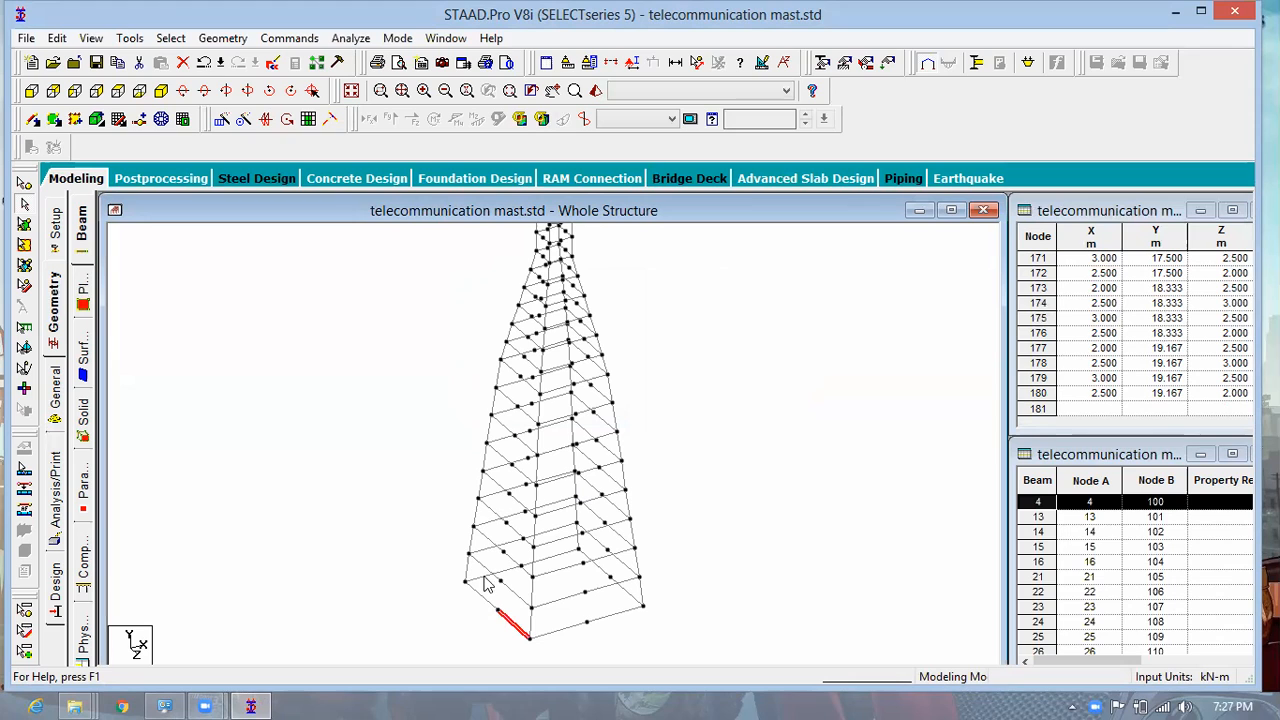
ctrl+click(484, 592)
ctrl+click(565, 554)
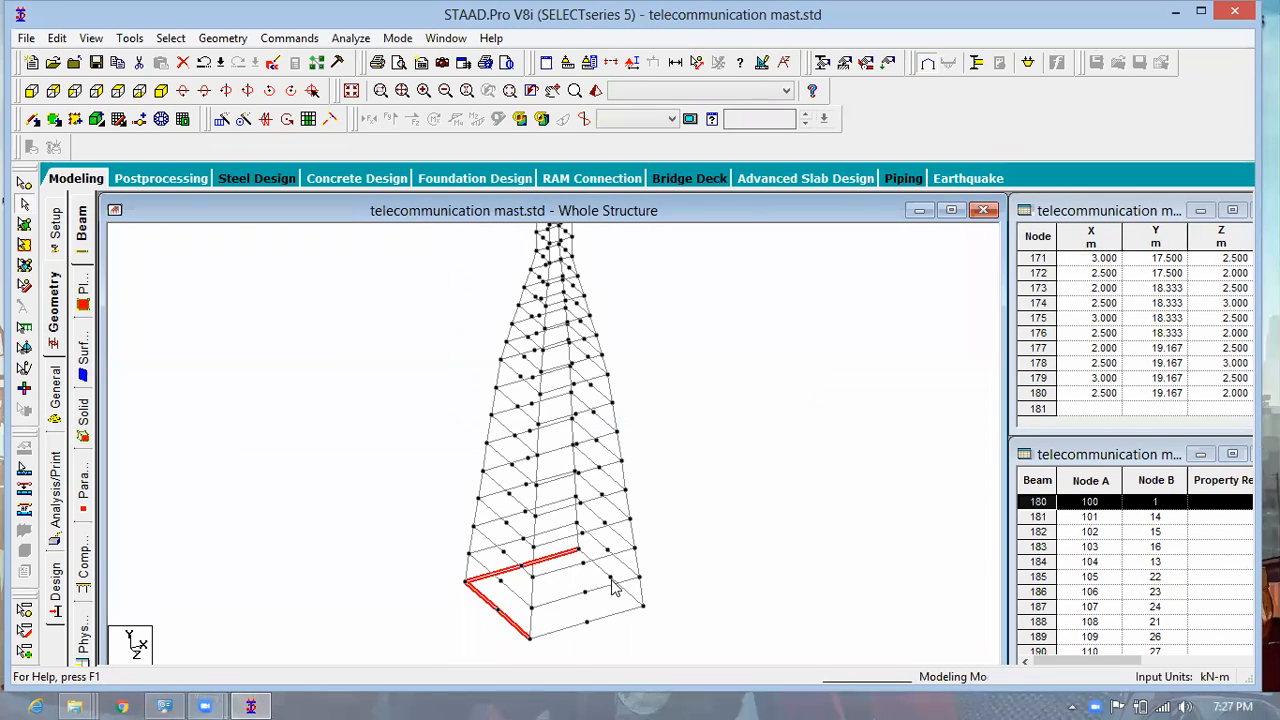
ctrl+click(621, 588)
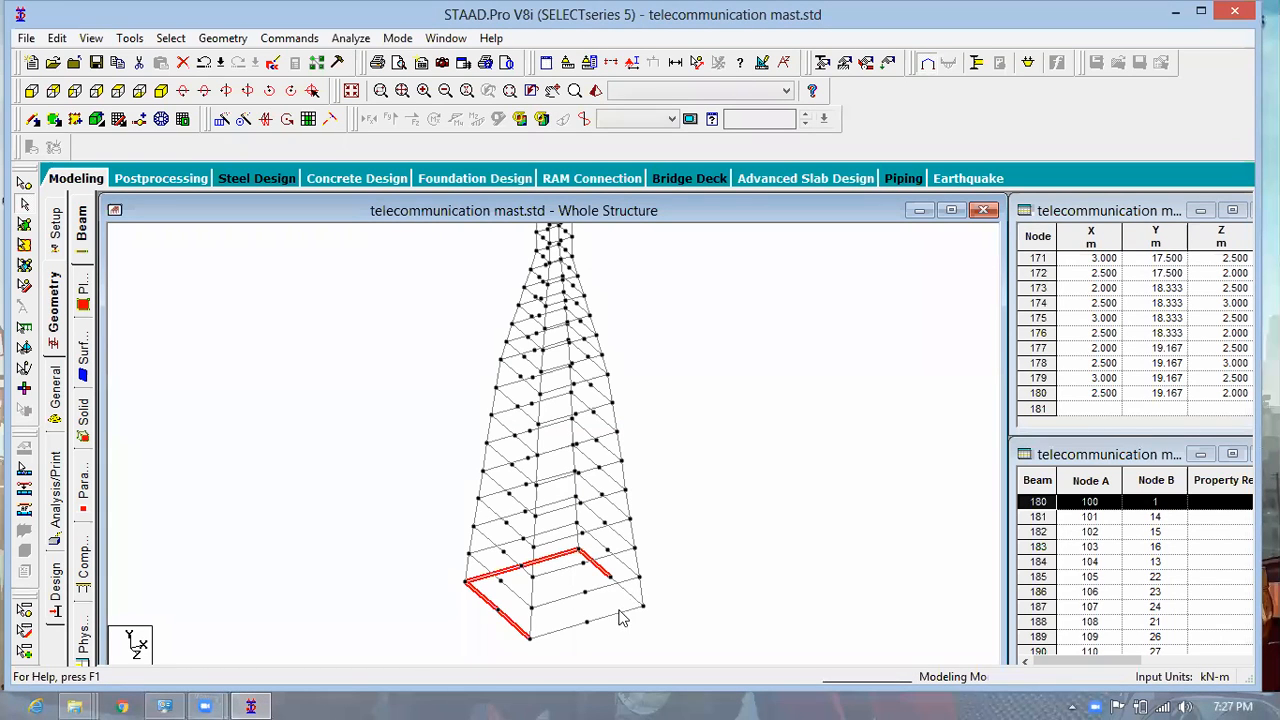
ctrl+click(612, 616)
ctrl+click(568, 628)
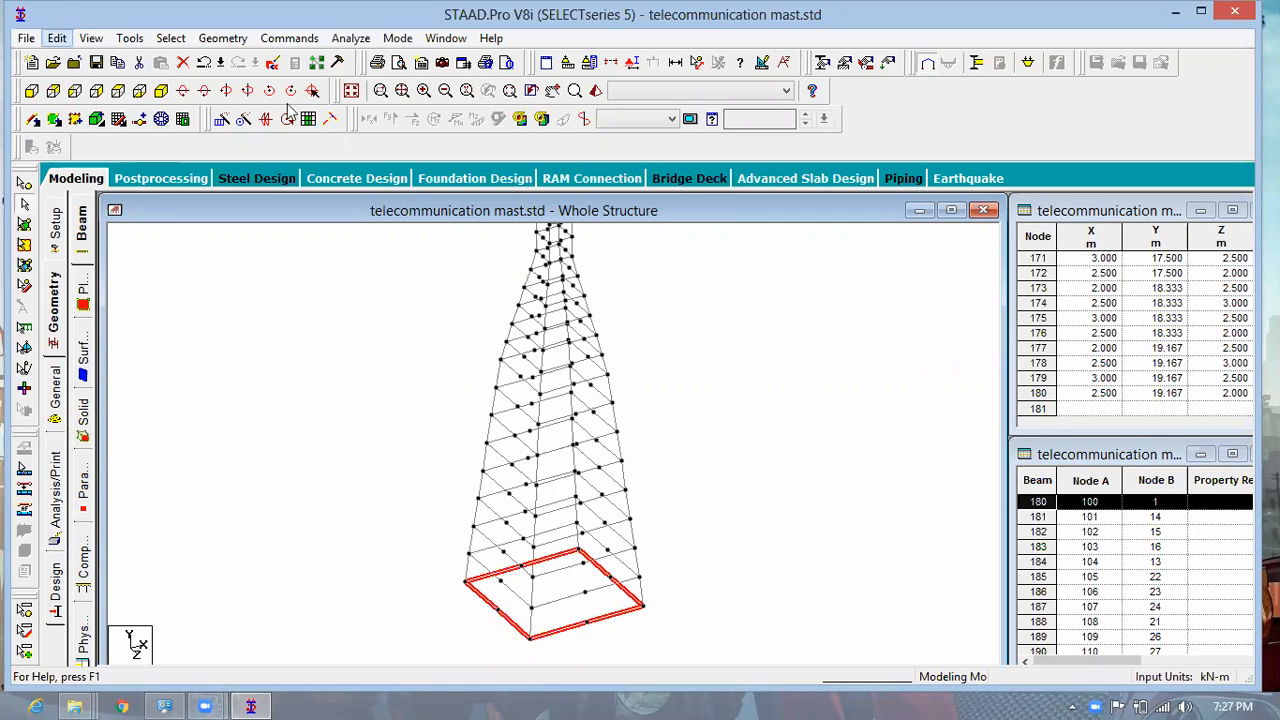
key(super+Down)
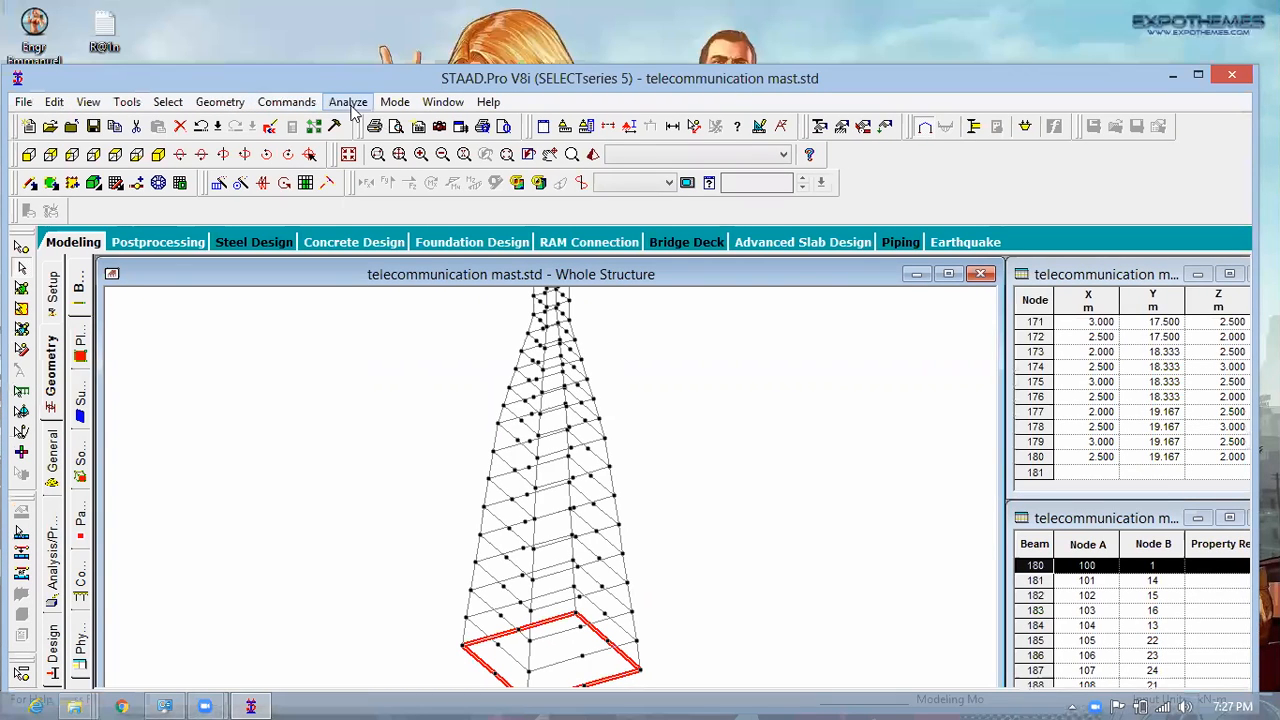
click(220, 102)
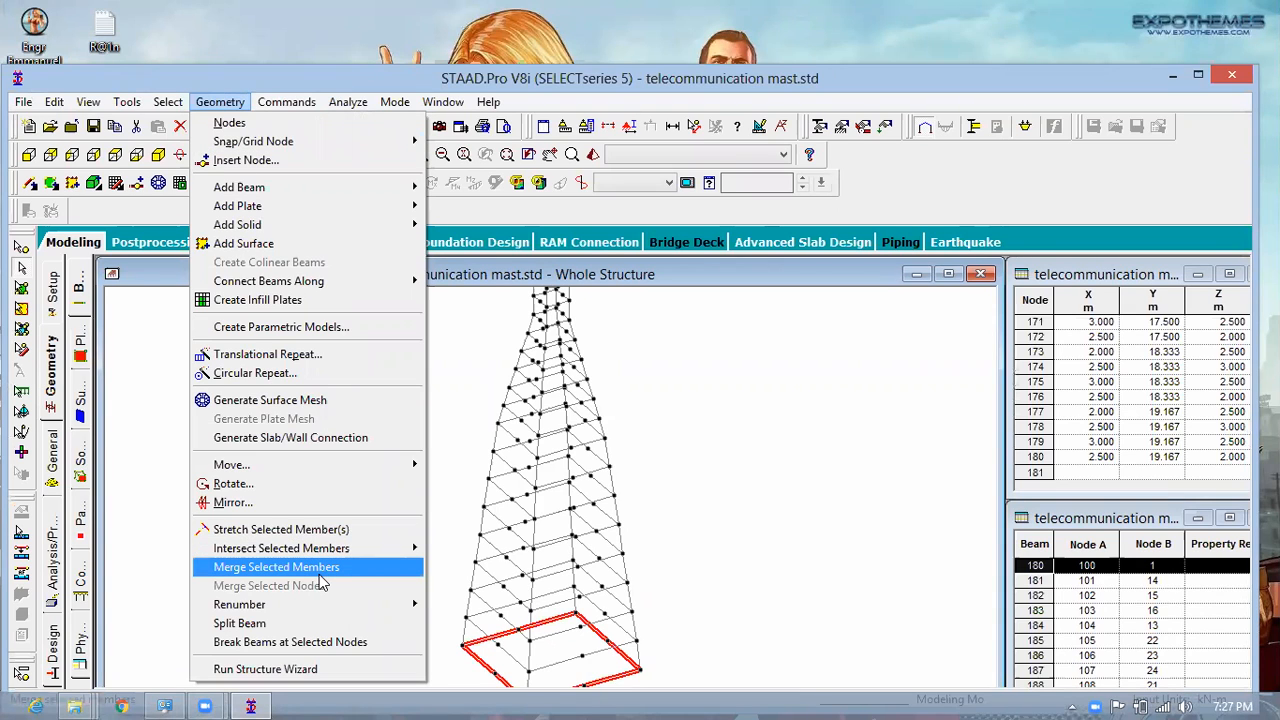
click(319, 572)
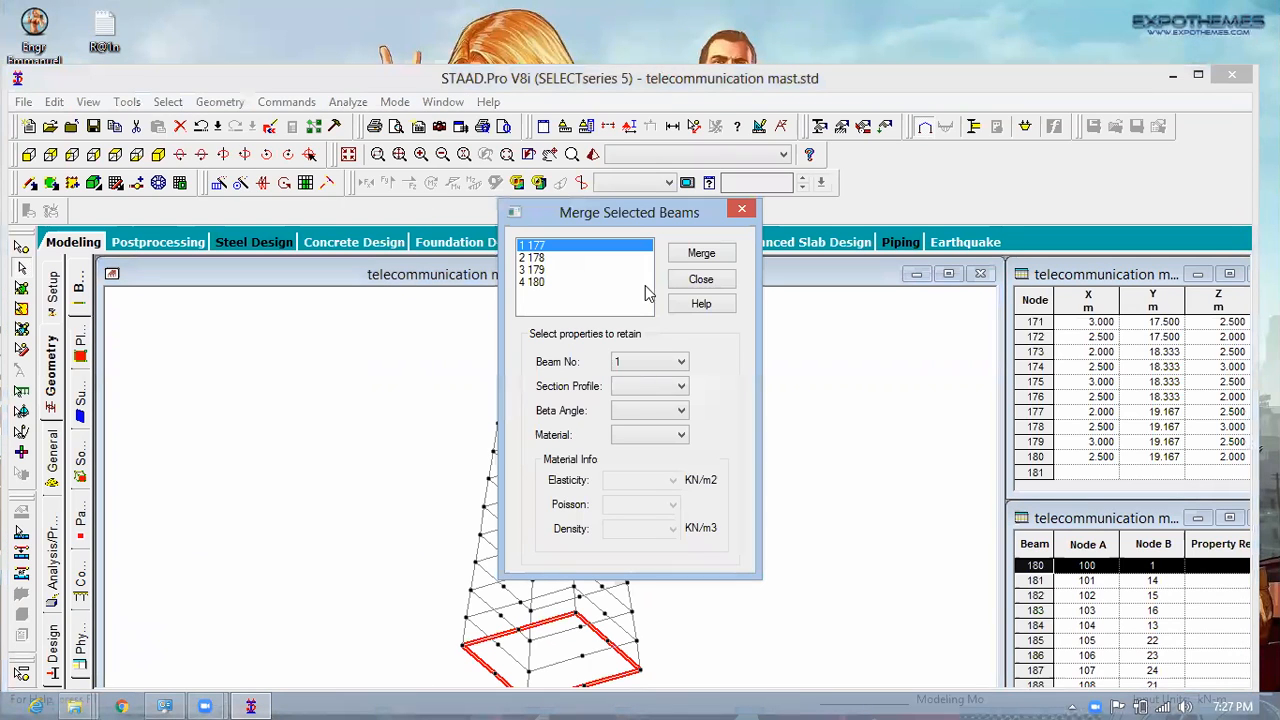
click(694, 259)
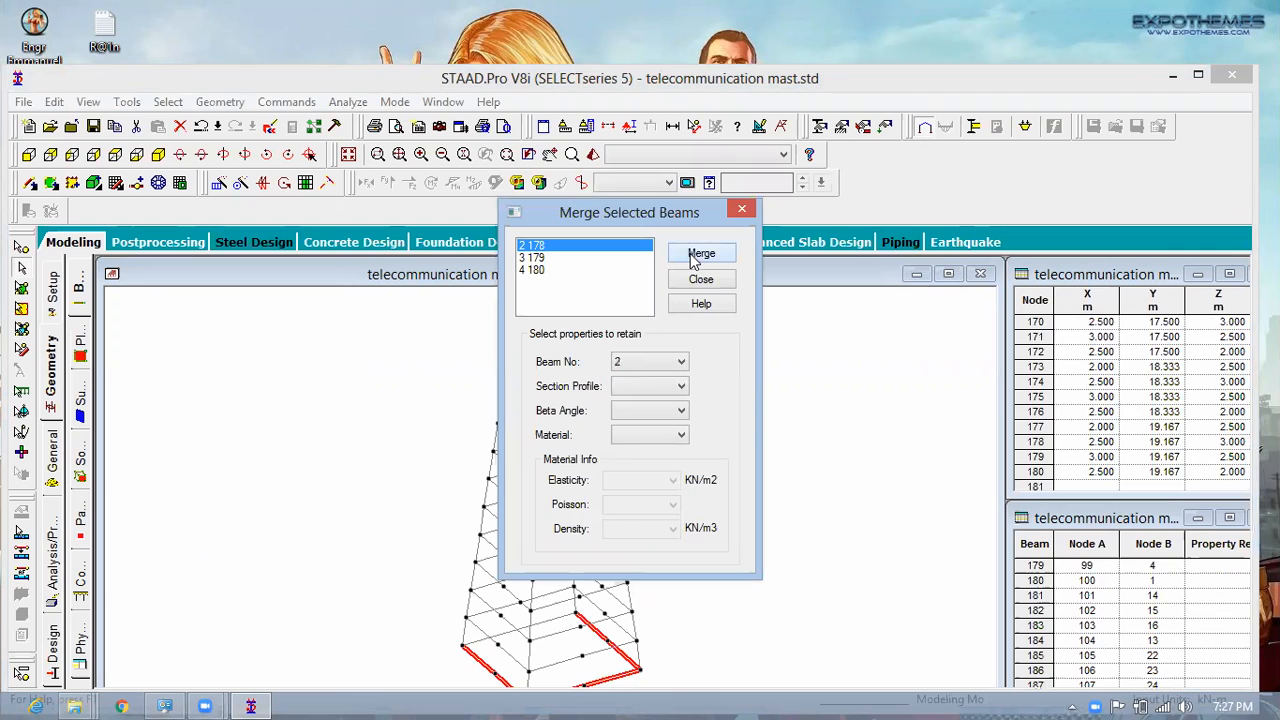
click(694, 259)
click(694, 259)
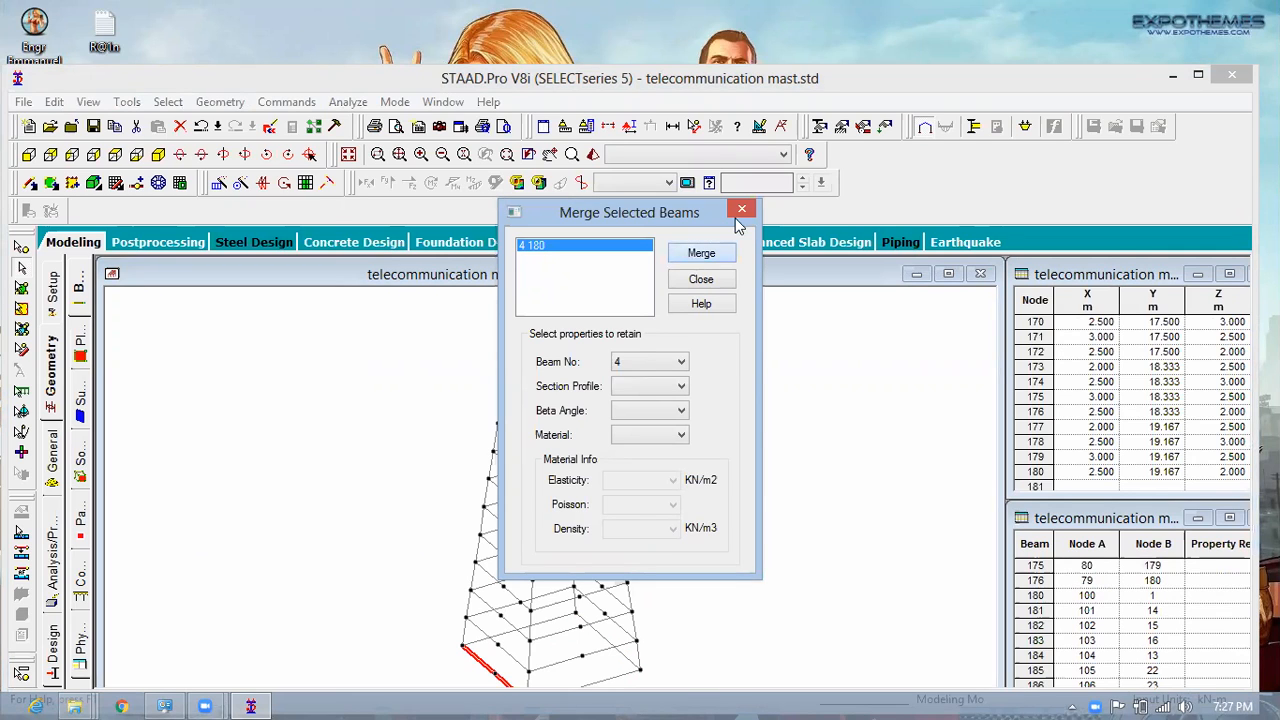
click(698, 256)
click(702, 280)
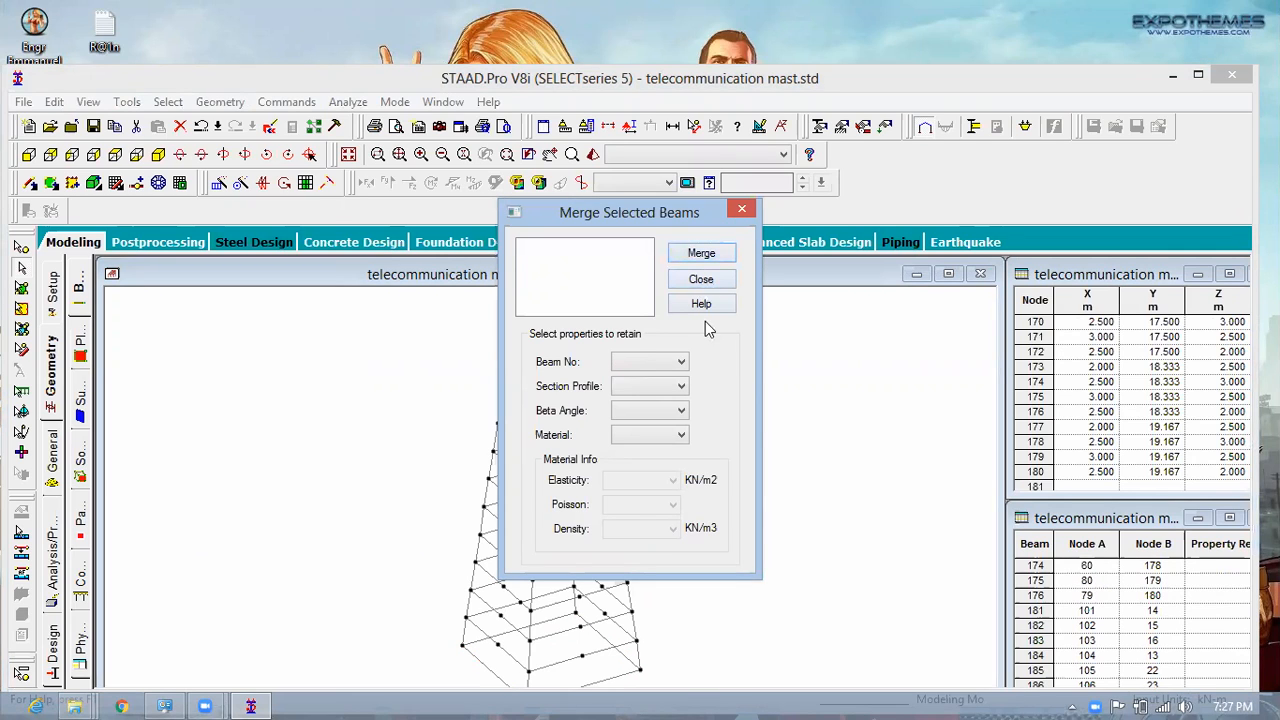
middle_drag(703, 477, 709, 395)
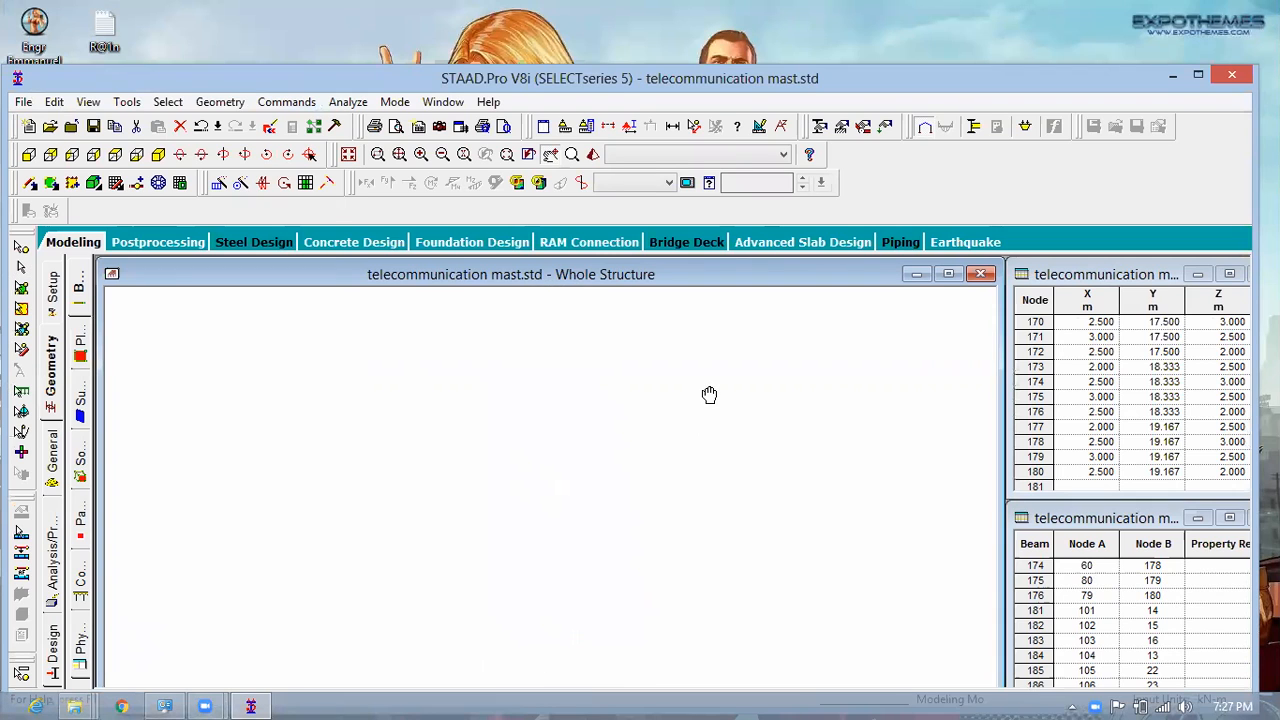
click(576, 614)
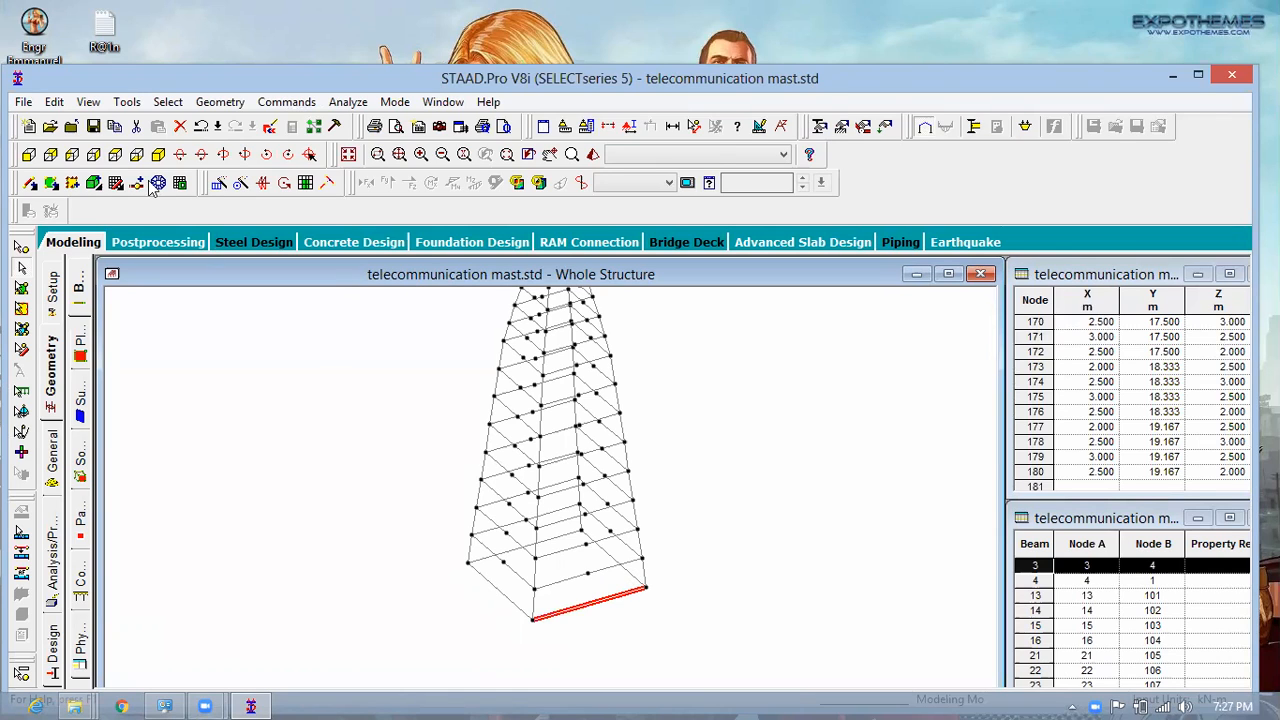
Step: In plan view from +Y, add diagonal beams from both +Z base corners to the mid-point node of the first-level beam
click(29, 154)
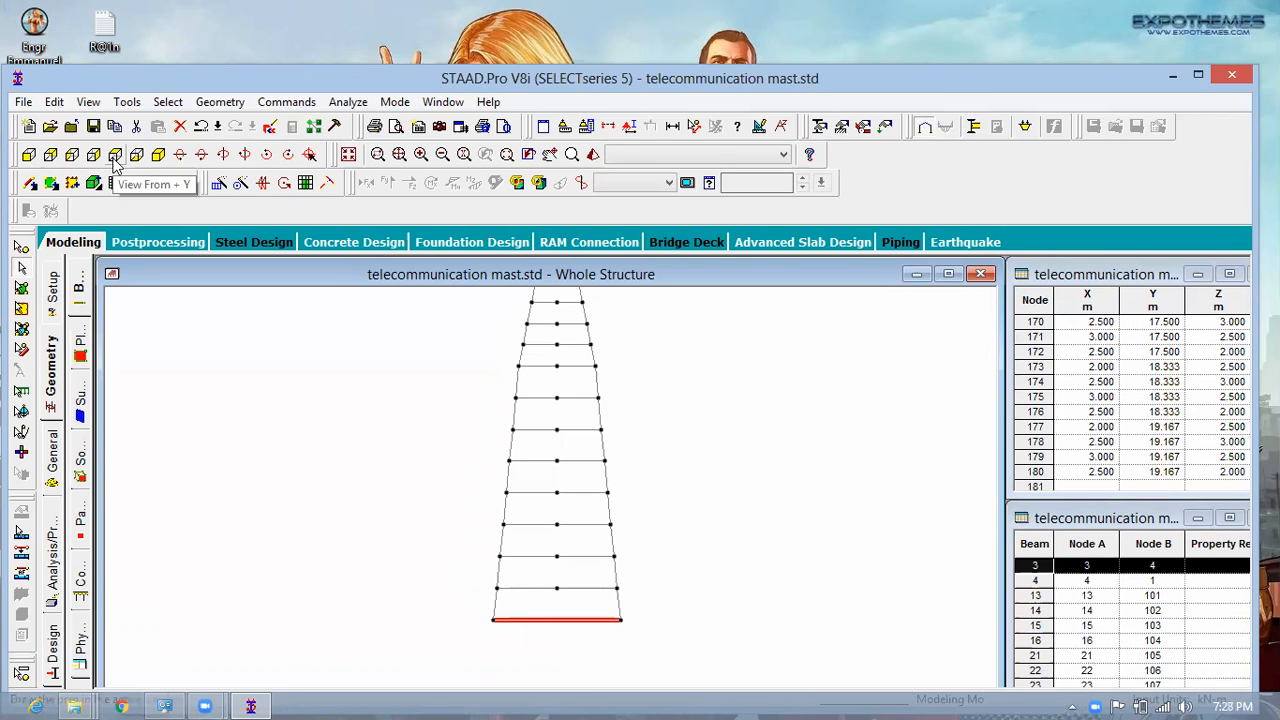
click(225, 527)
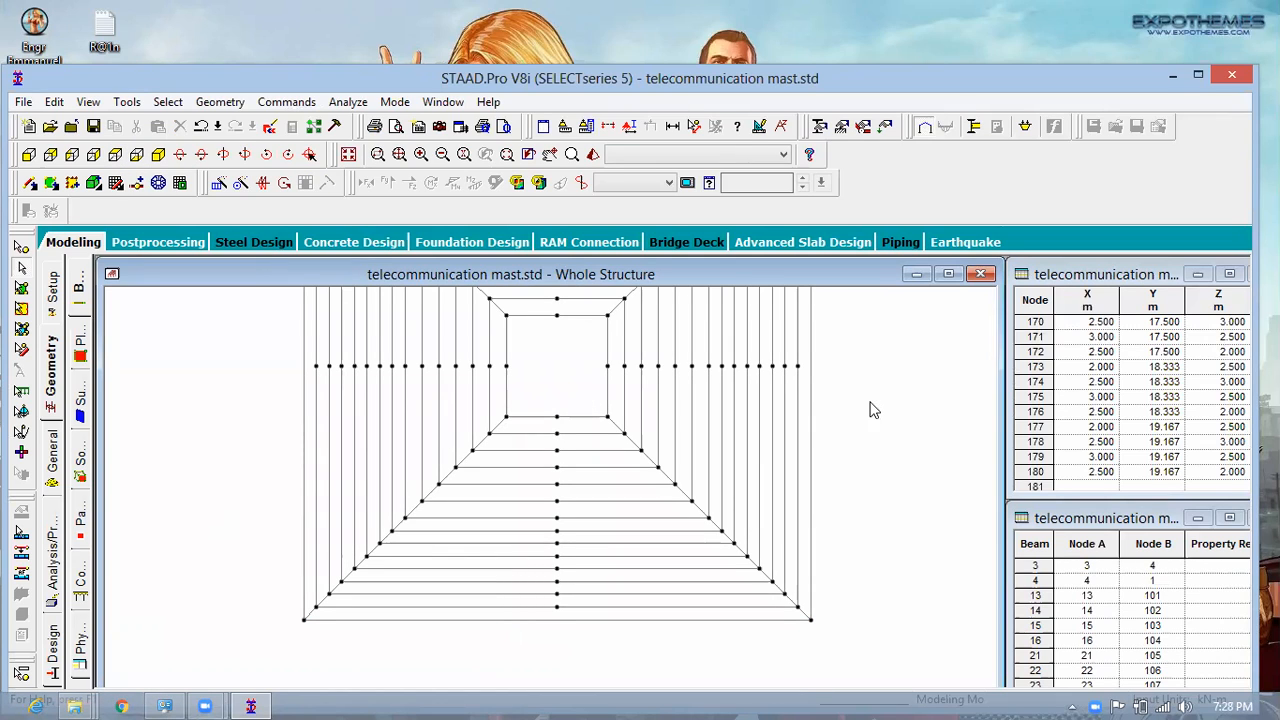
middle_drag(887, 444, 887, 482)
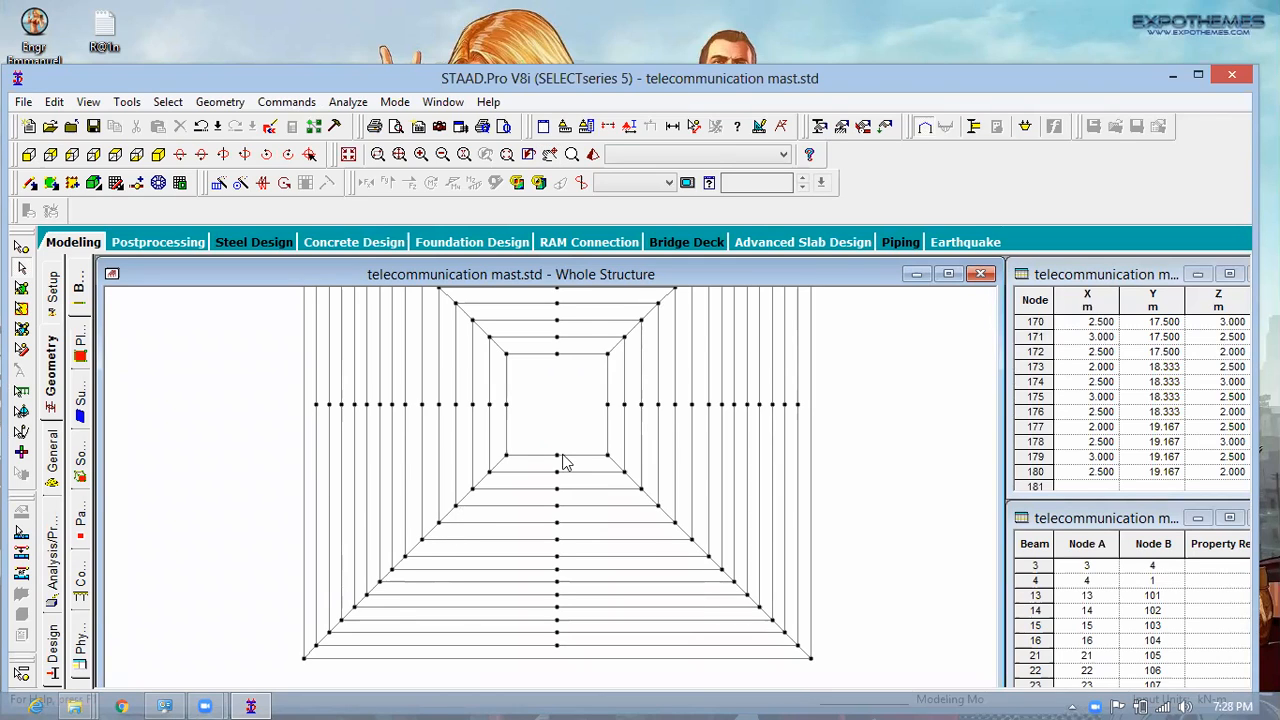
double_click(945, 68)
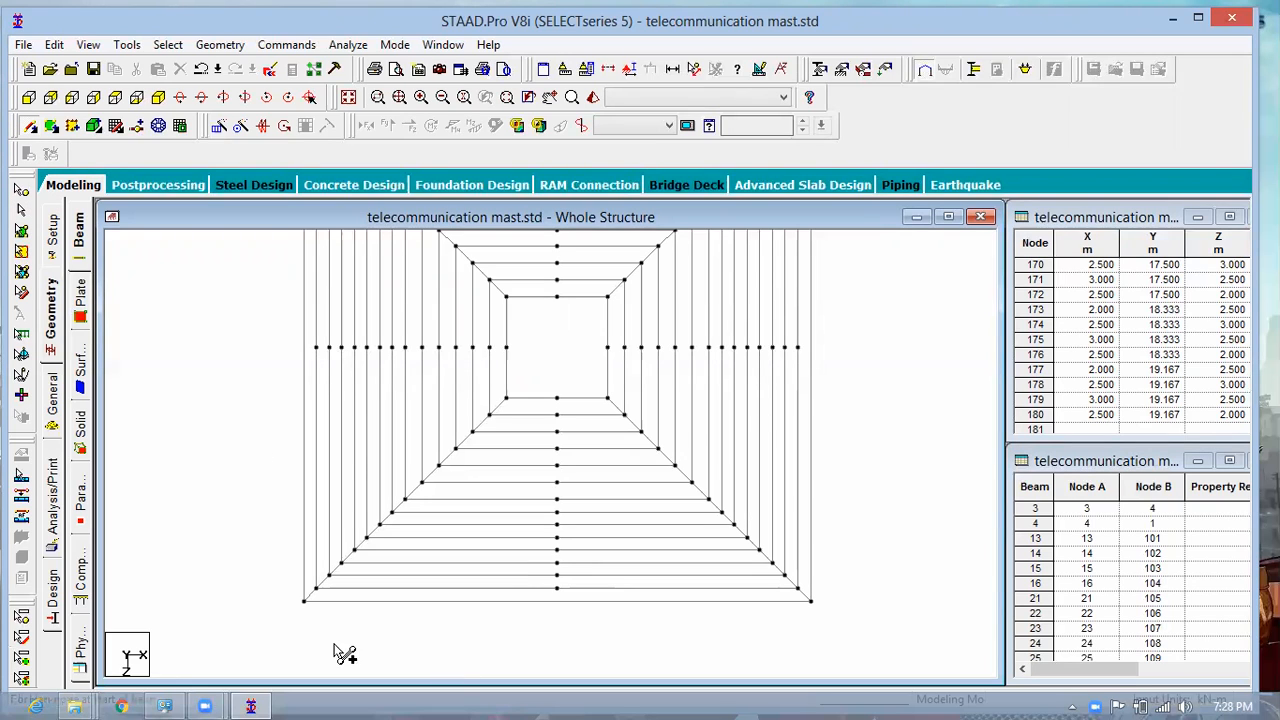
click(558, 589)
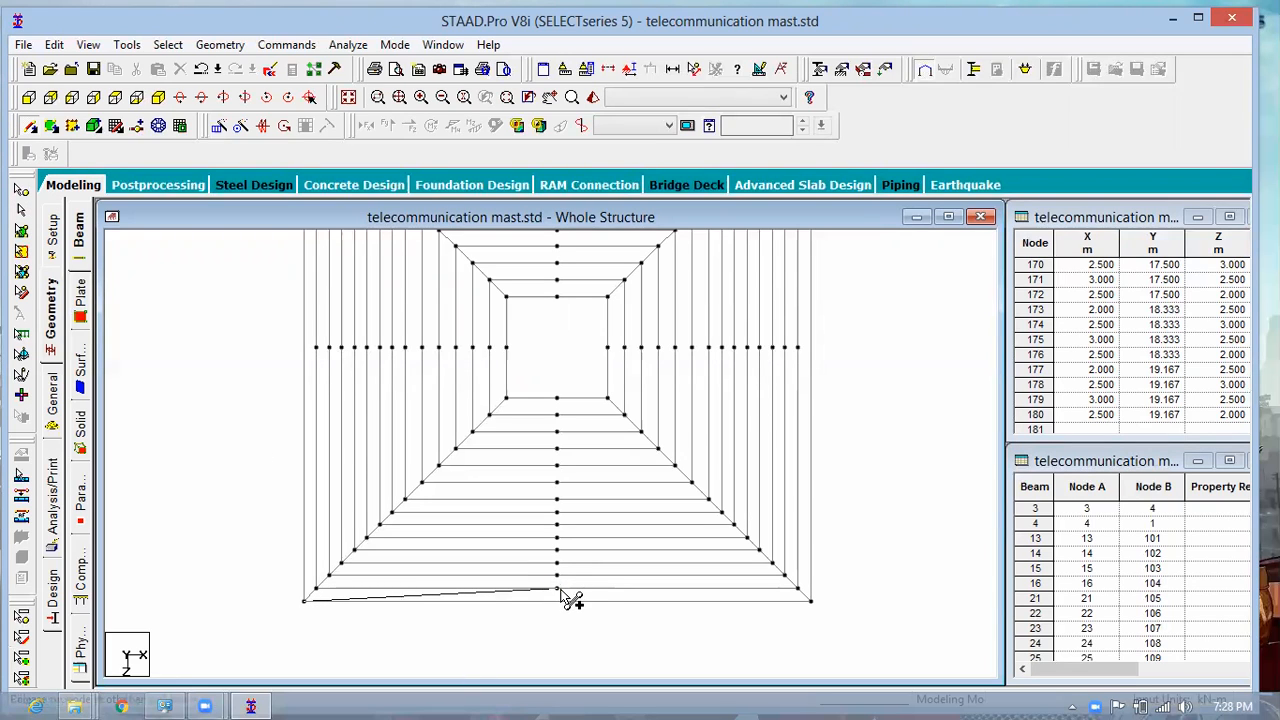
click(810, 600)
Step: Add diagonals on the -X half of the +Z face, joining leg nodes of levels 1 to 6 to the next level's mid-point
mouse_move(318, 589)
mouse_down()
mouse_move(558, 577)
mouse_move(333, 564)
mouse_move(329, 575)
mouse_up()
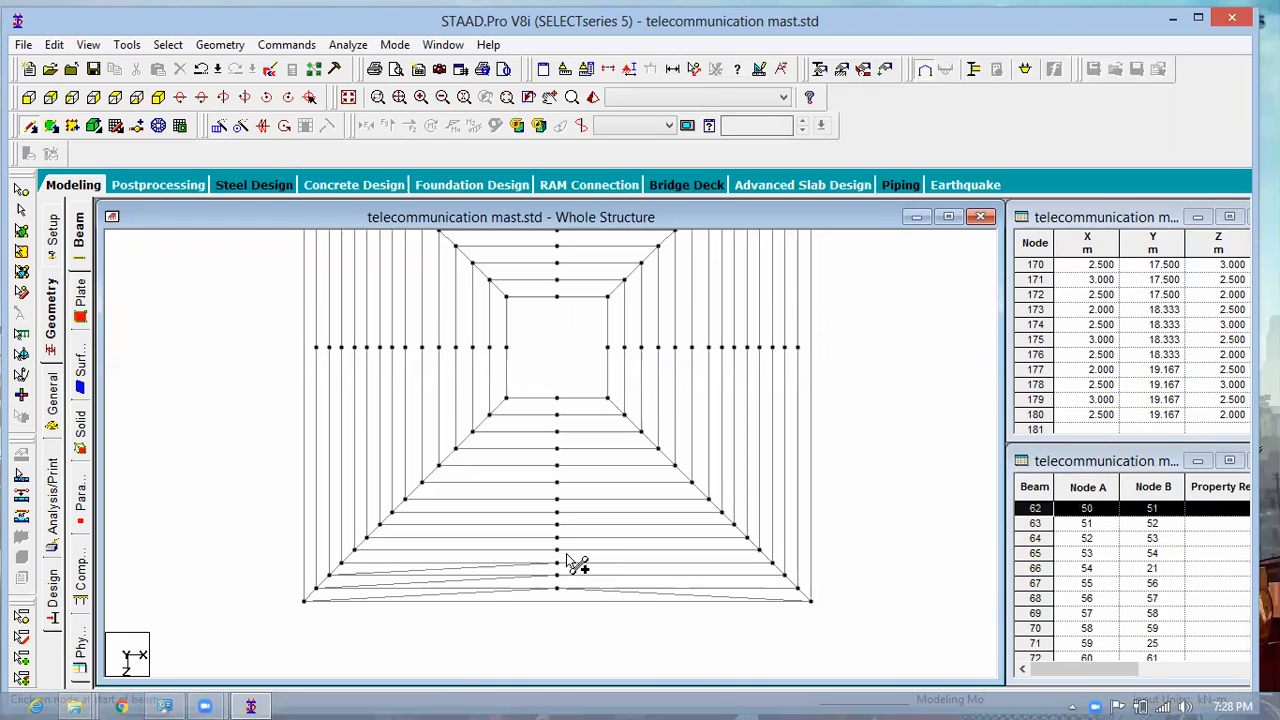
drag(557, 550, 345, 565)
drag(557, 539, 354, 549)
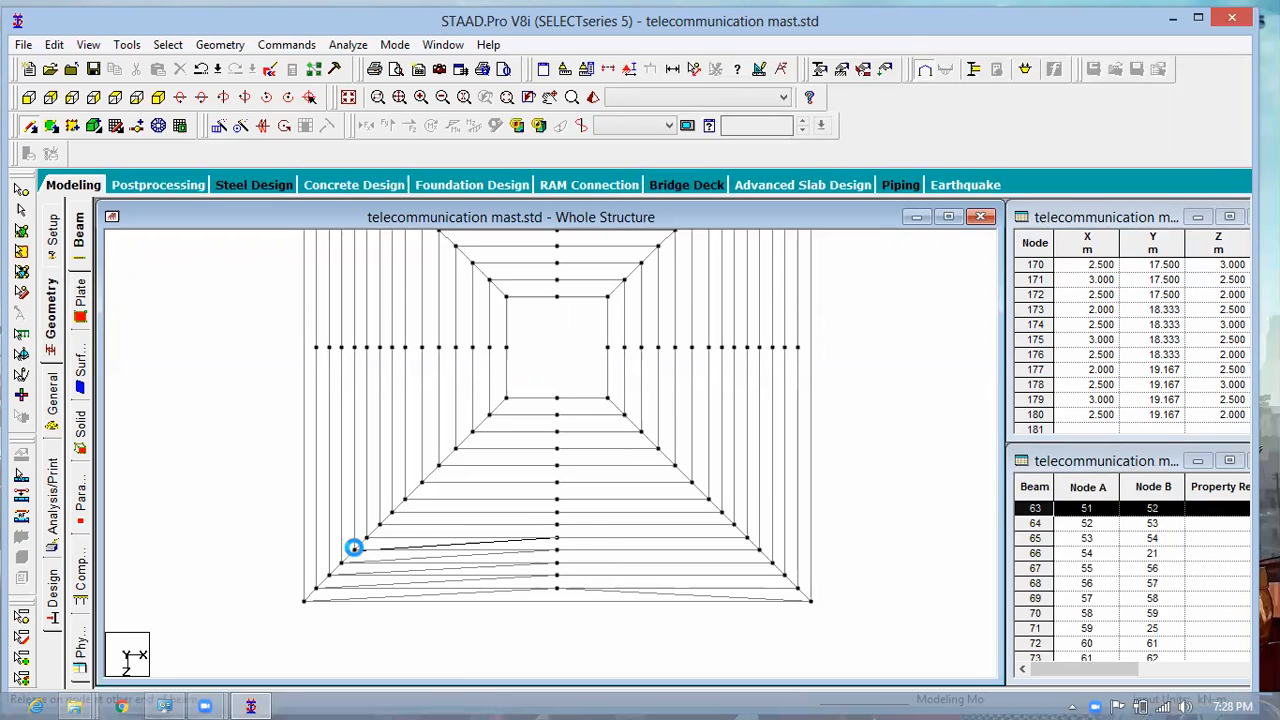
drag(556, 524, 367, 537)
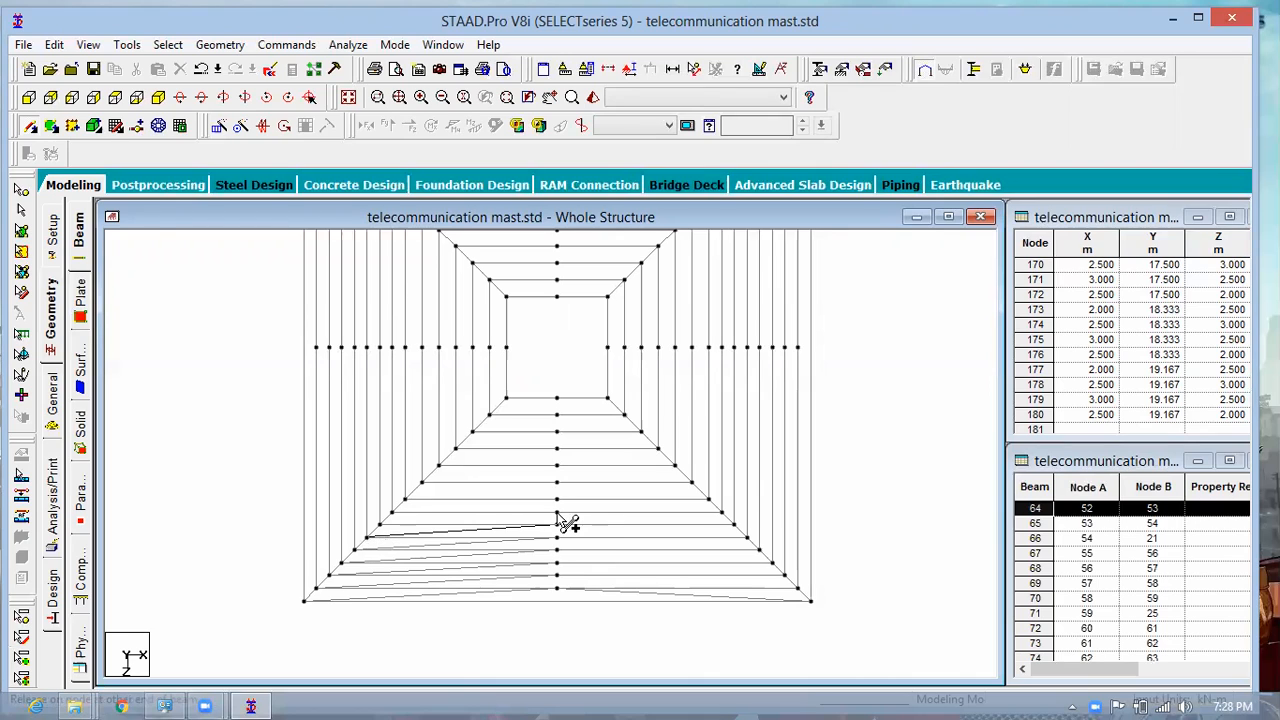
drag(557, 513, 391, 528)
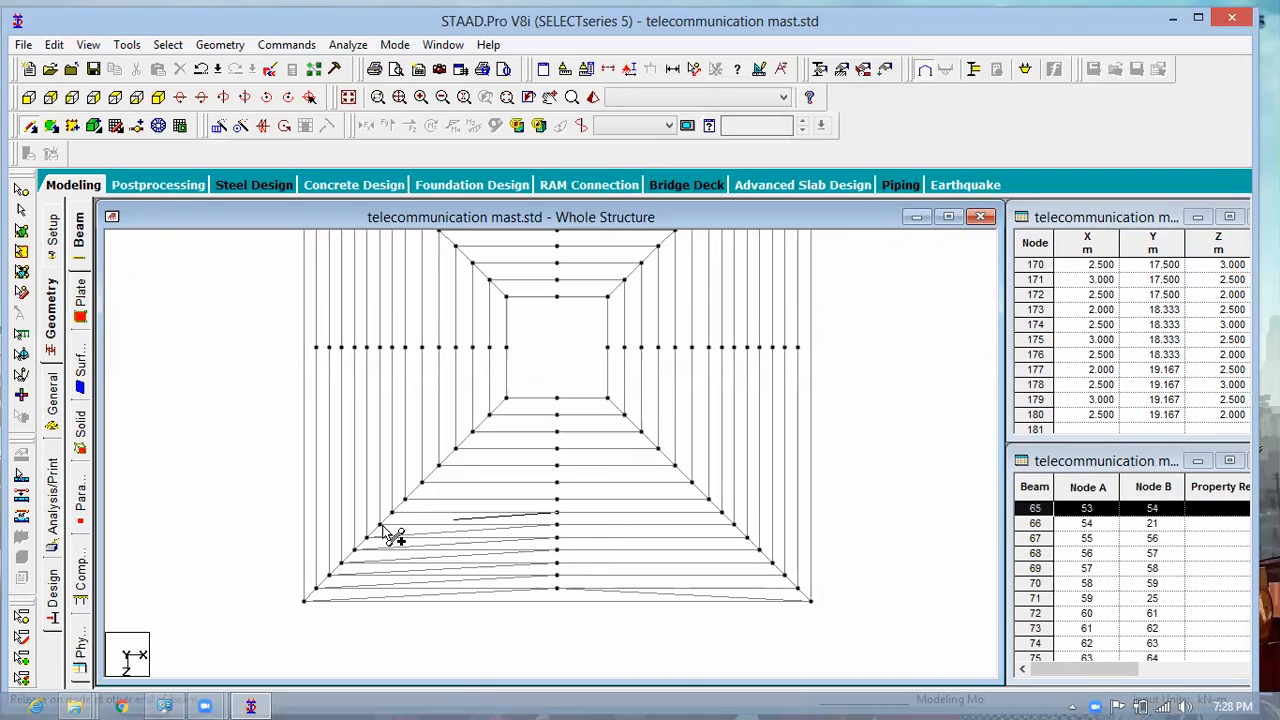
Step: Continue the +Z face diagonals on the -X half, joining leg nodes of levels 7 to 10 to the mid-points one level higher
mouse_move(557, 523)
mouse_down()
mouse_move(565, 512)
mouse_move(417, 532)
mouse_move(400, 517)
mouse_move(557, 483)
mouse_up()
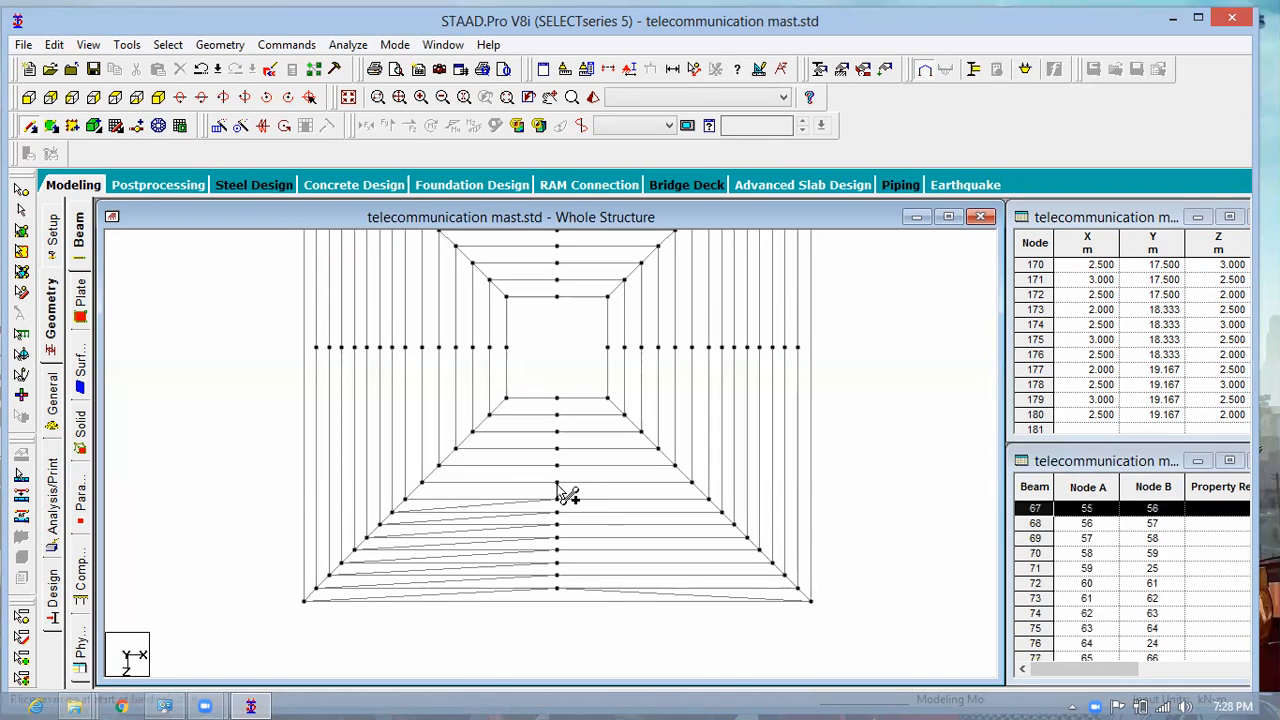
click(405, 499)
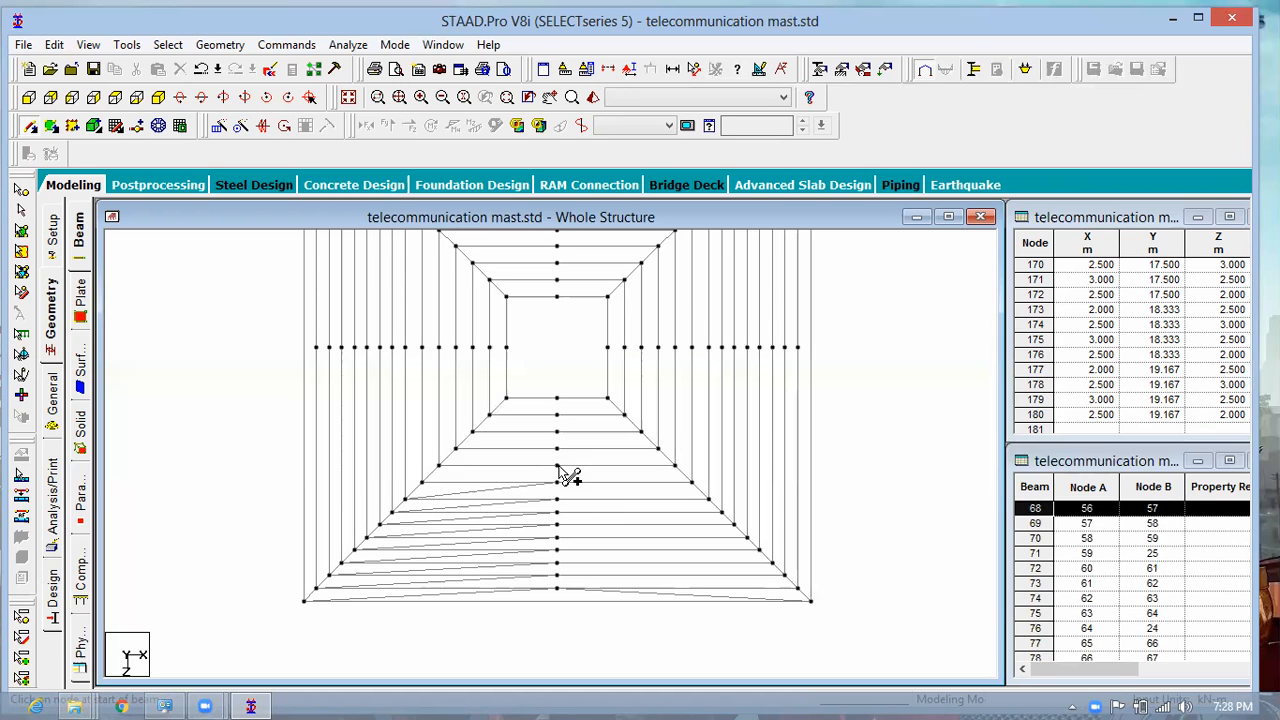
click(557, 466)
click(422, 482)
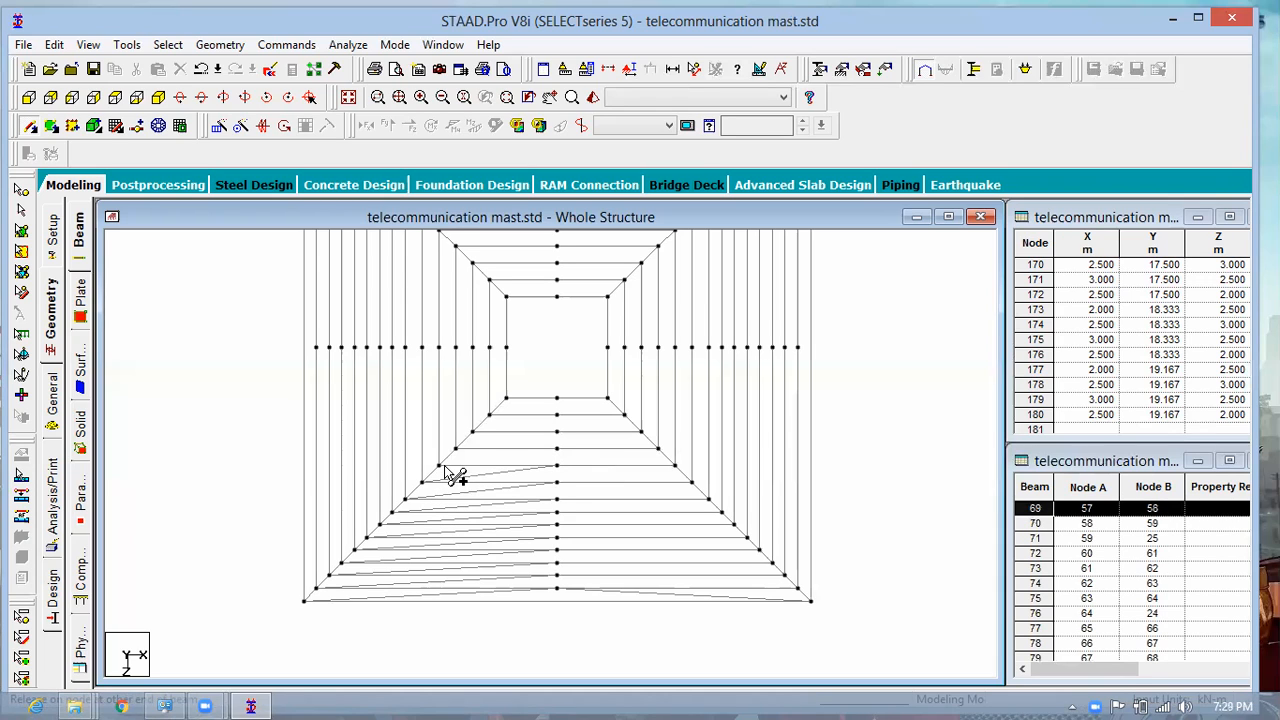
click(440, 466)
click(557, 449)
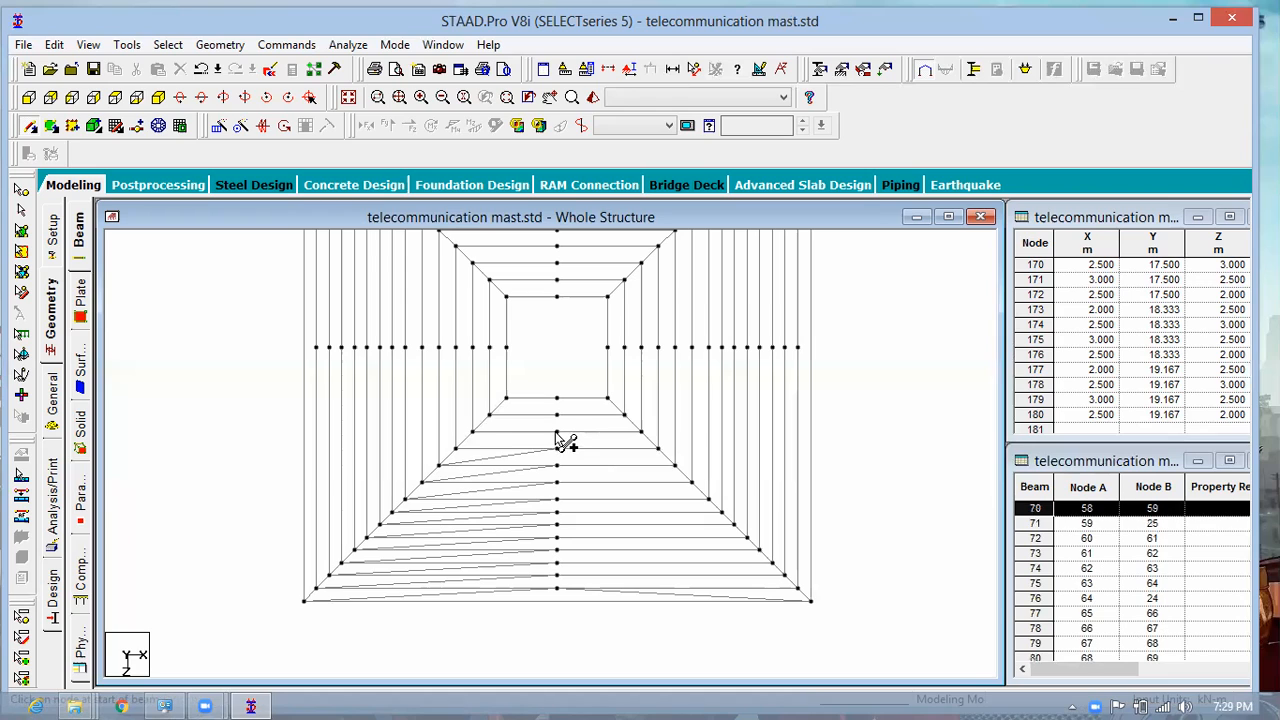
Step: Complete the -X half of the +Z face bracing with diagonals in the three panels nearest the innermost frame
click(456, 449)
click(557, 431)
click(557, 415)
click(473, 431)
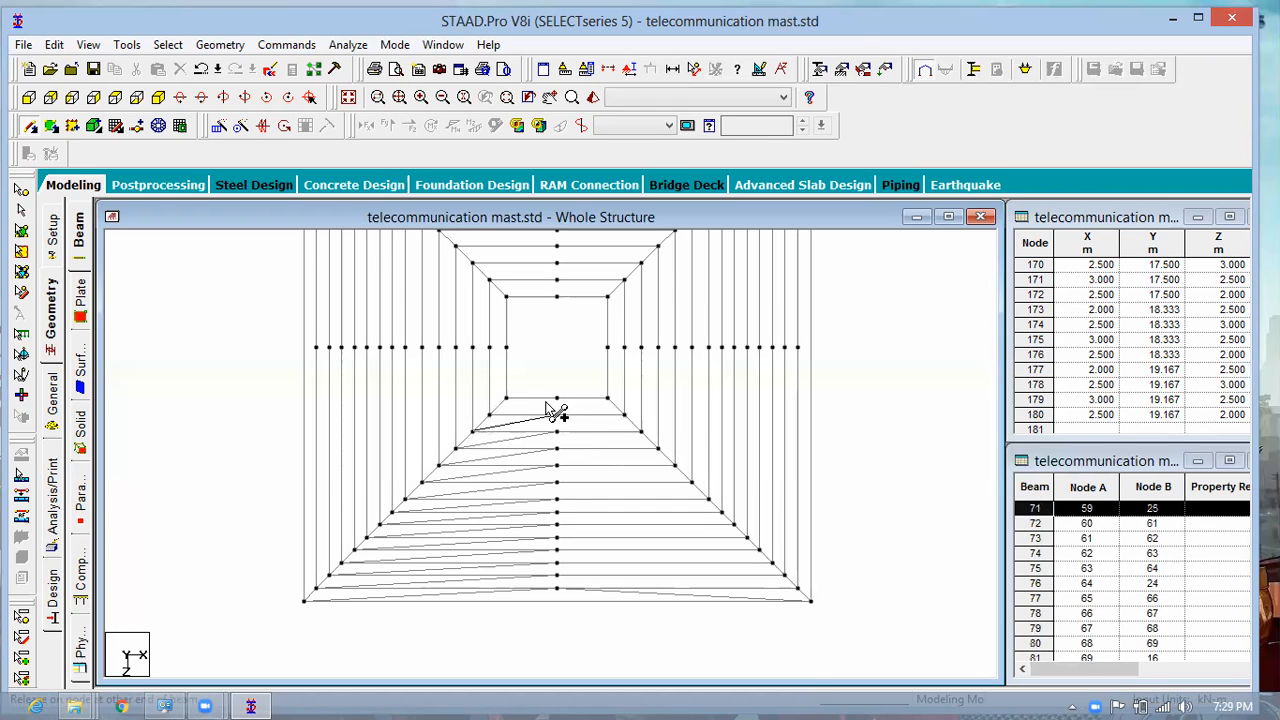
click(557, 398)
click(489, 414)
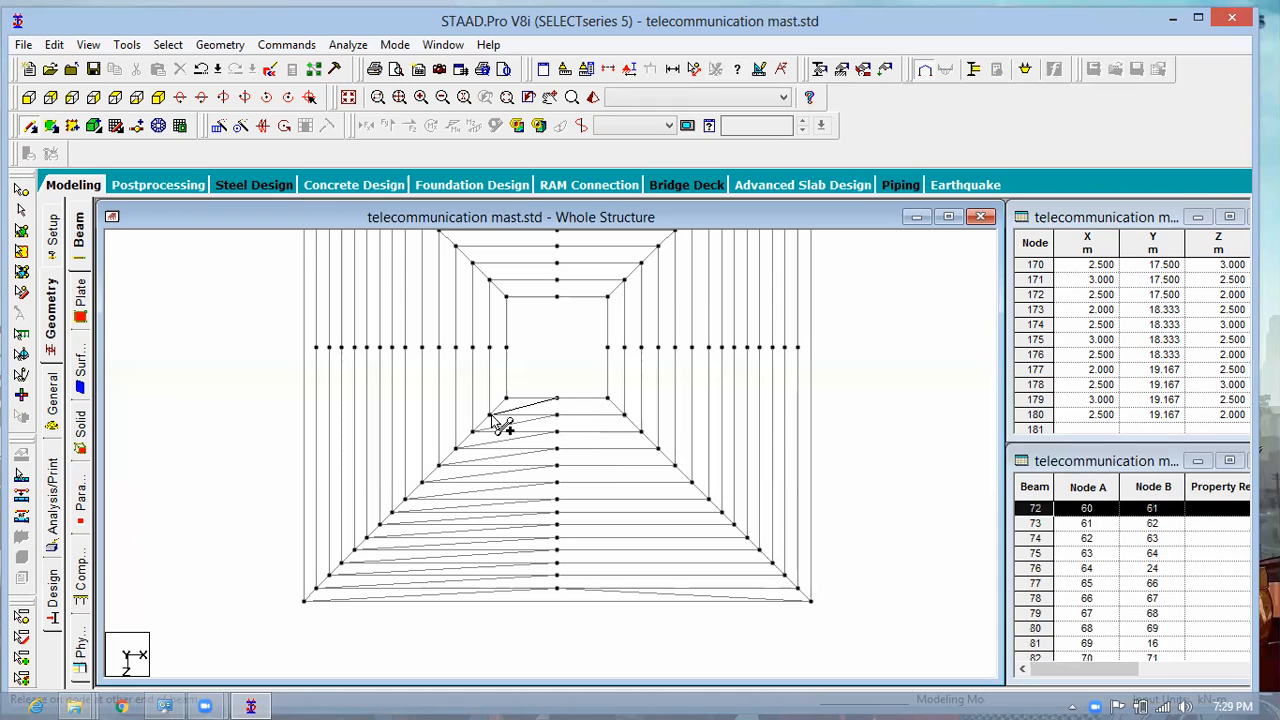
Step: Brace the +X half of the +Z face from the innermost frame outward, joining seven successive mid-points to the leg nodes one level lower
click(557, 398)
click(624, 414)
click(558, 415)
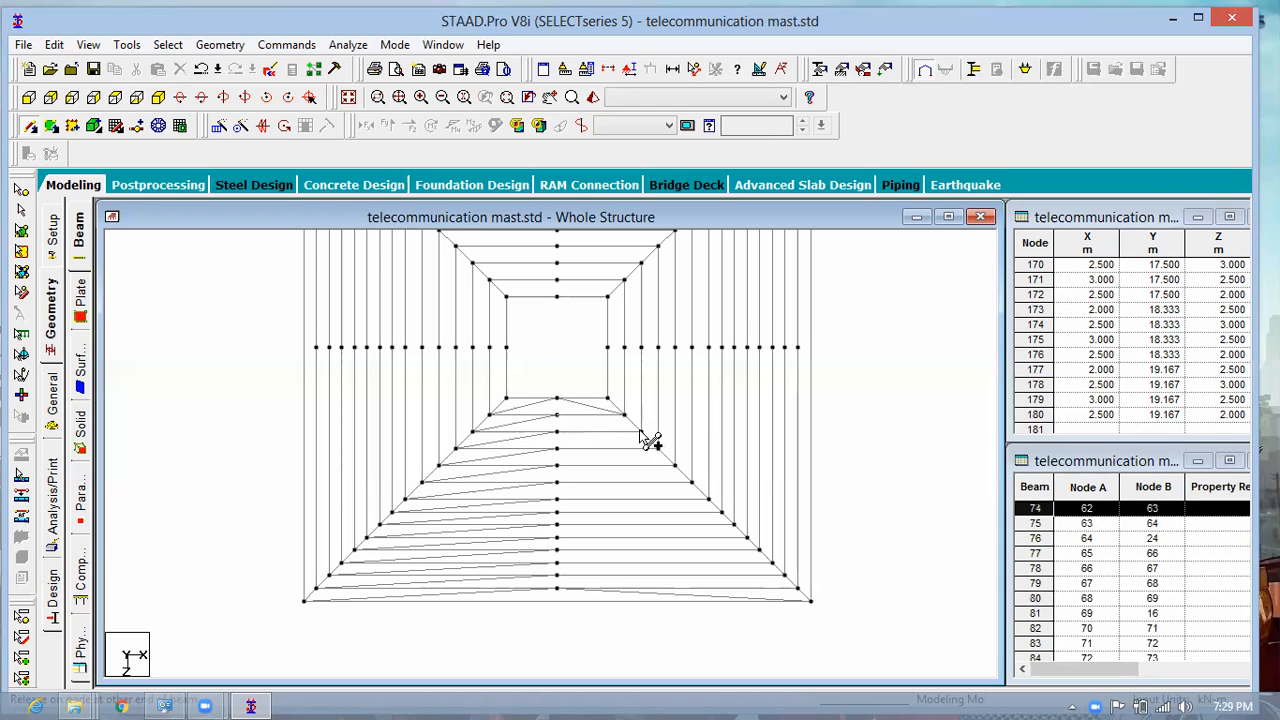
drag(640, 433, 641, 433)
mouse_move(557, 432)
mouse_down()
mouse_move(658, 448)
mouse_move(557, 449)
mouse_up()
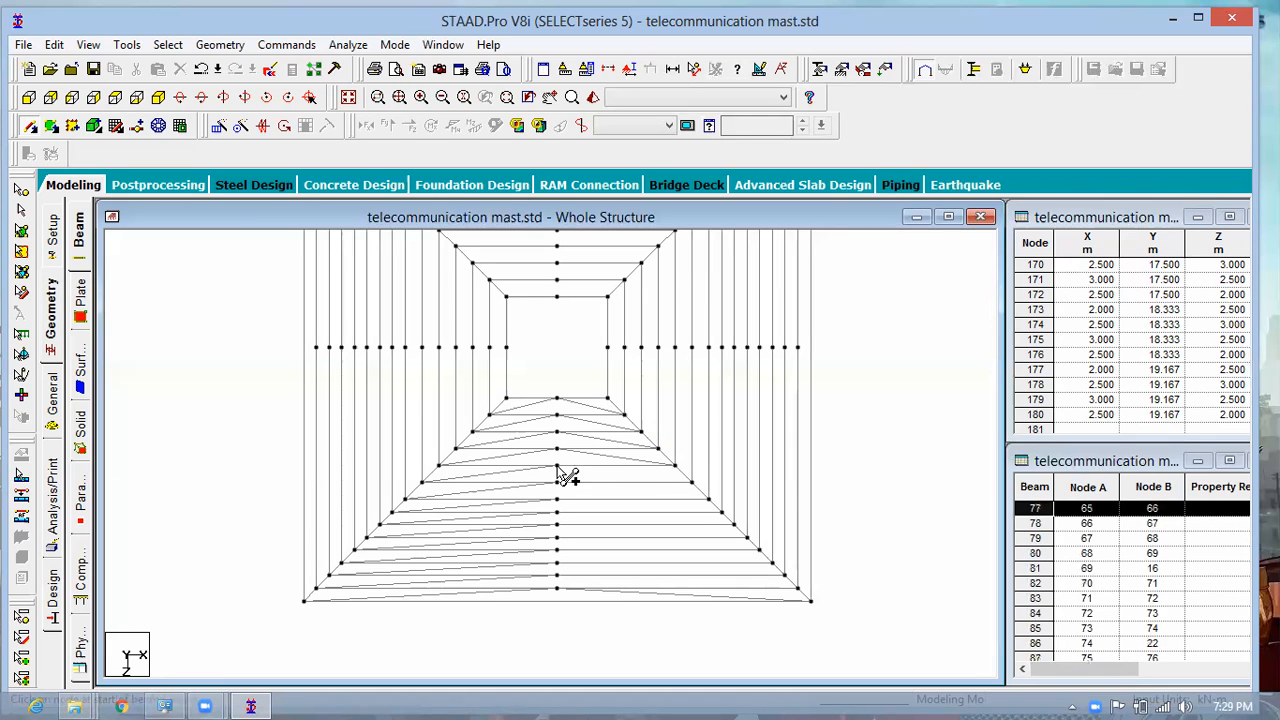
click(692, 484)
click(557, 483)
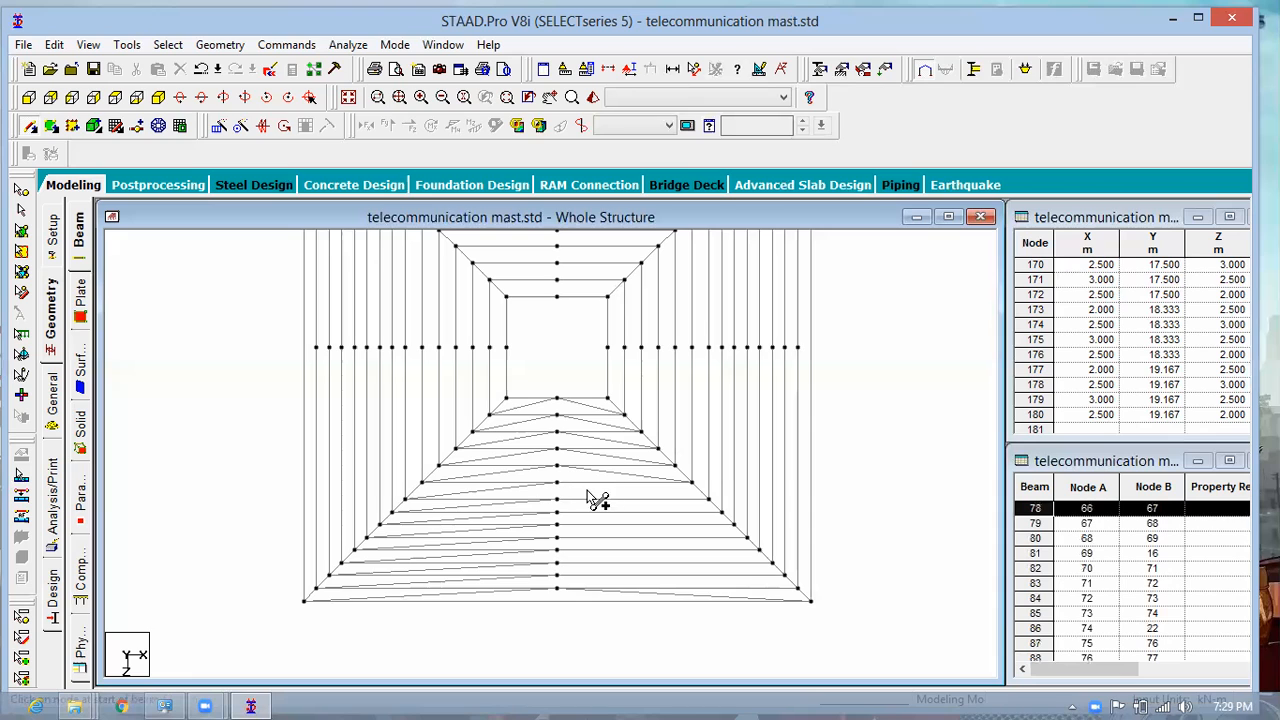
click(707, 498)
drag(557, 498, 722, 513)
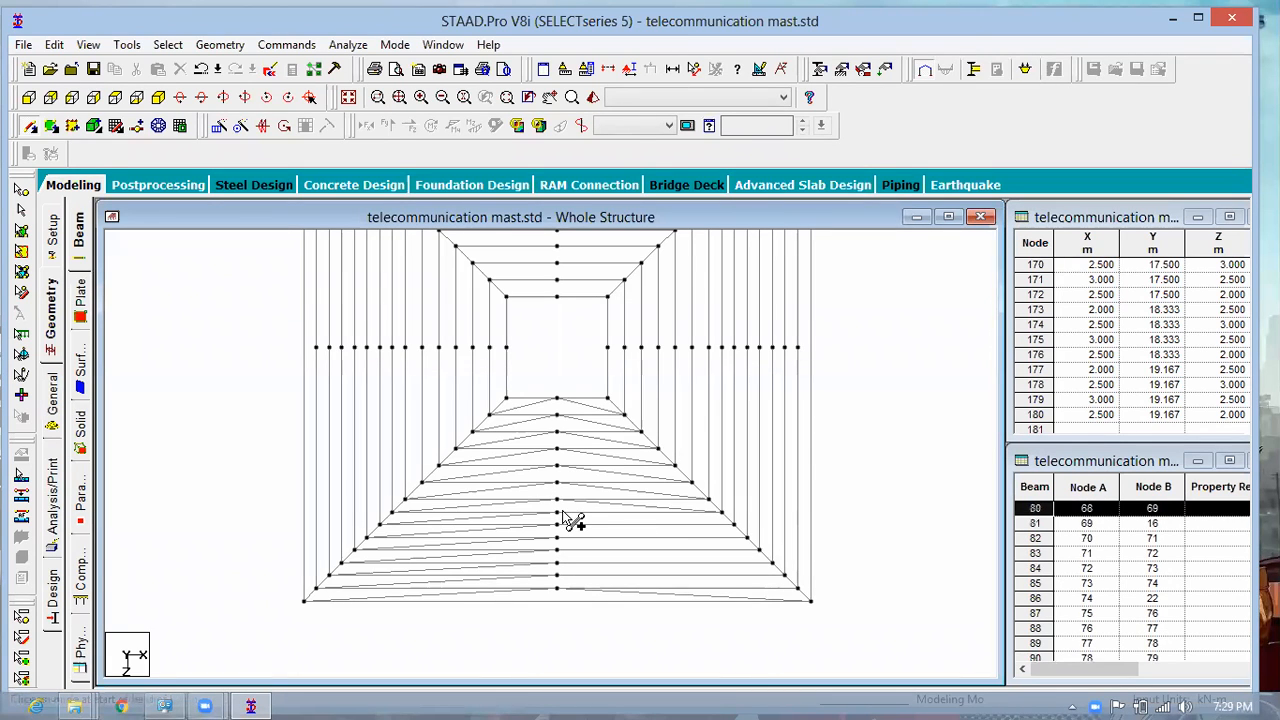
Step: Finish the +X half of the +Z face with diagonals from the six remaining lower mid-points to the leg nodes one level below
drag(558, 515, 734, 524)
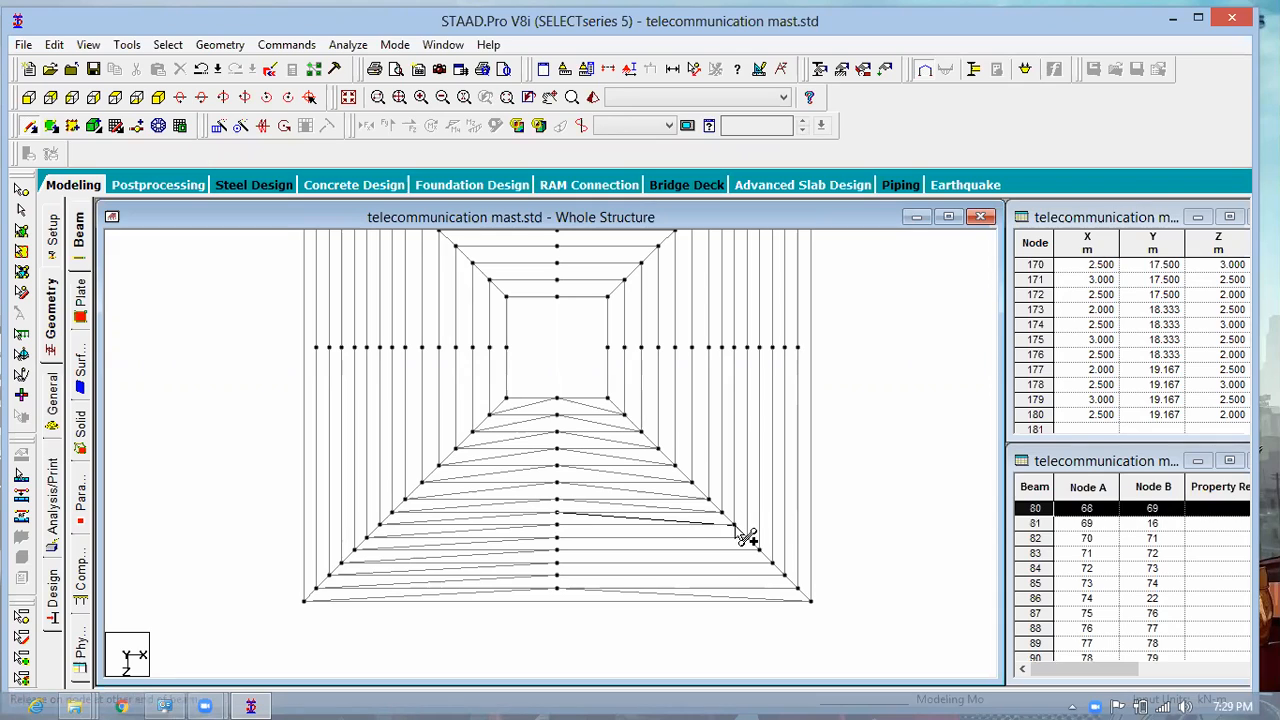
mouse_move(558, 526)
mouse_down()
mouse_move(731, 548)
mouse_move(746, 538)
mouse_up()
mouse_move(558, 541)
mouse_down()
mouse_move(760, 556)
mouse_move(566, 560)
mouse_move(800, 580)
mouse_move(772, 563)
mouse_up()
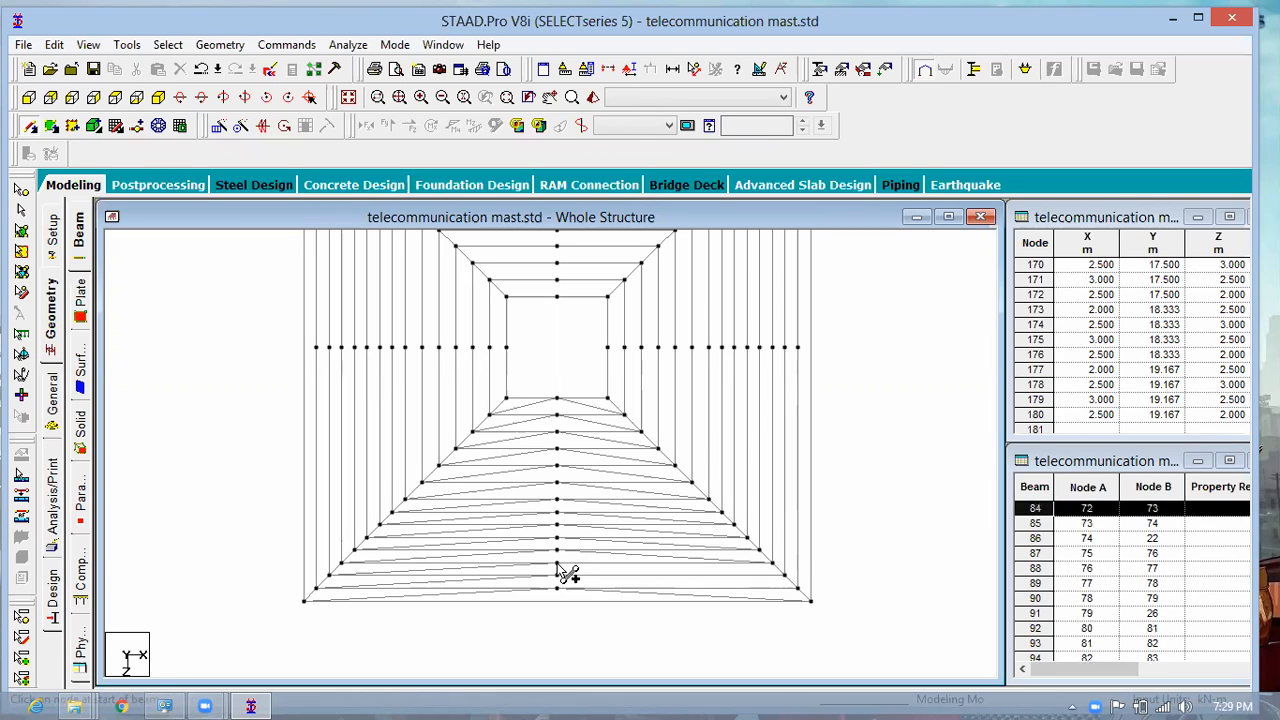
drag(558, 567, 786, 576)
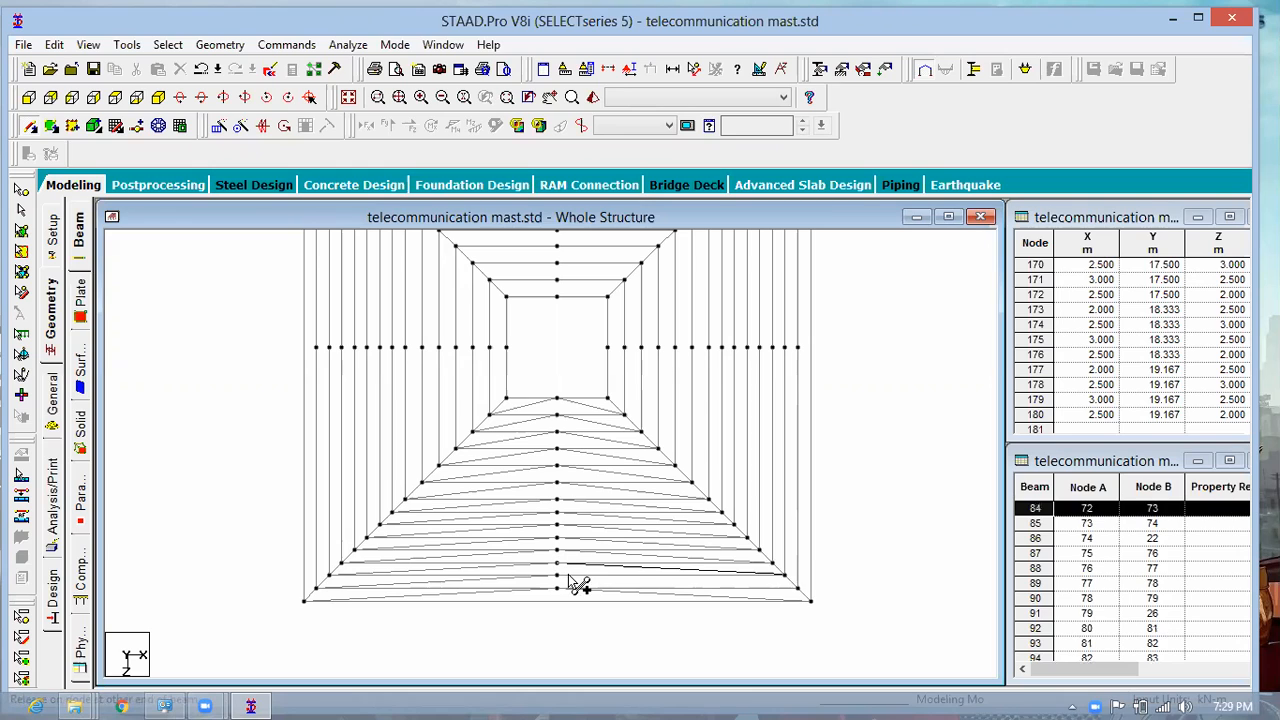
drag(562, 582, 800, 595)
click(798, 590)
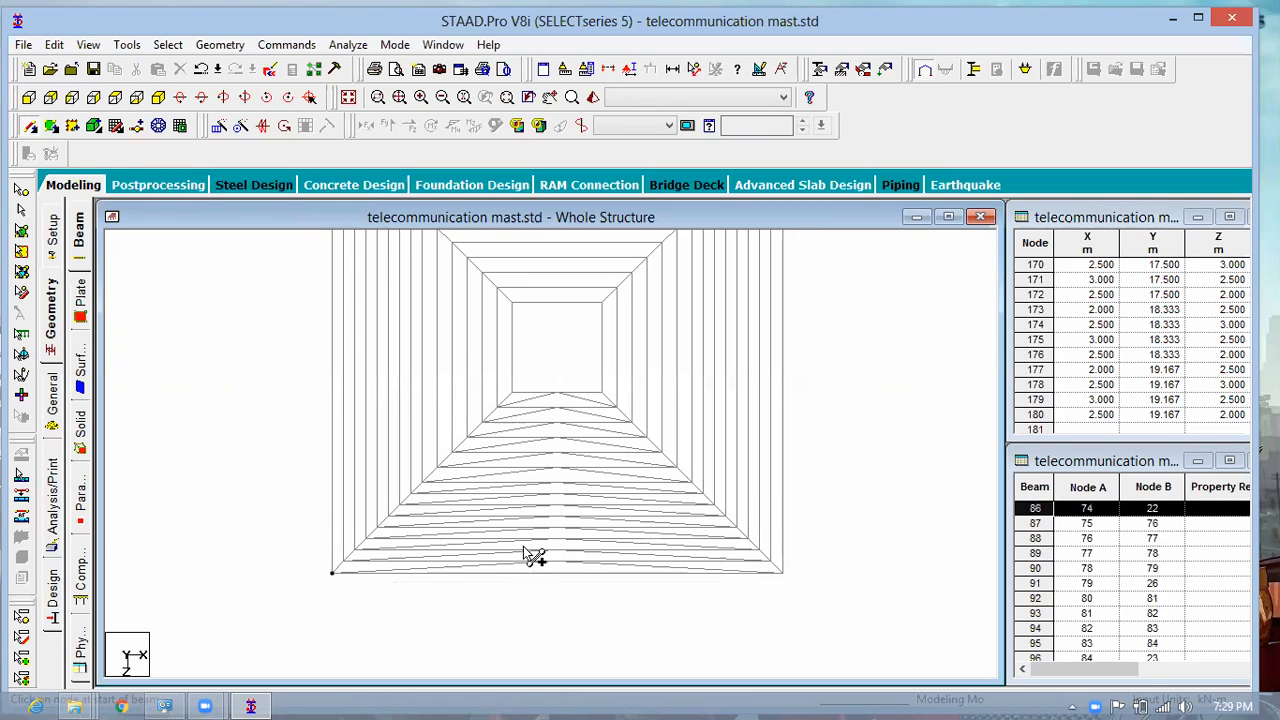
Step: Brace the innermost panel of the -X face with diagonals from the inner frame's mid-point to both leg nodes one level lower
scroll(552, 380, up, 1)
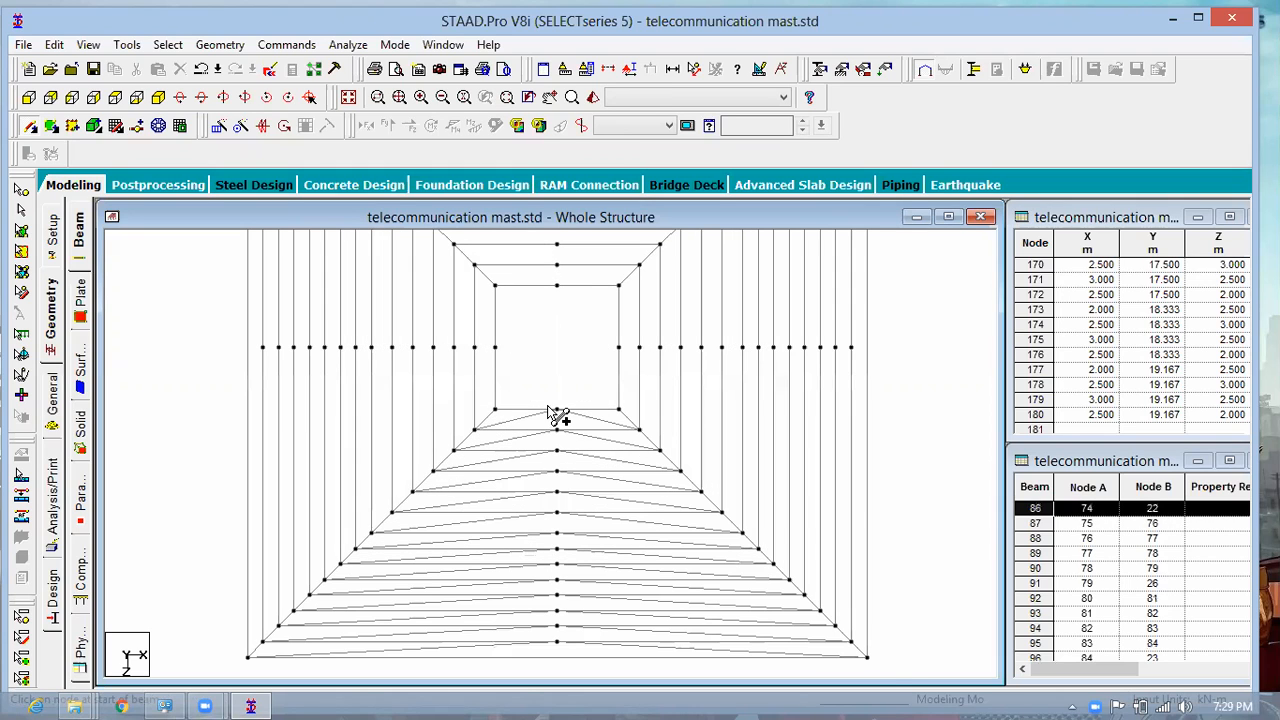
scroll(582, 442, up, 1)
scroll(571, 412, up, 1)
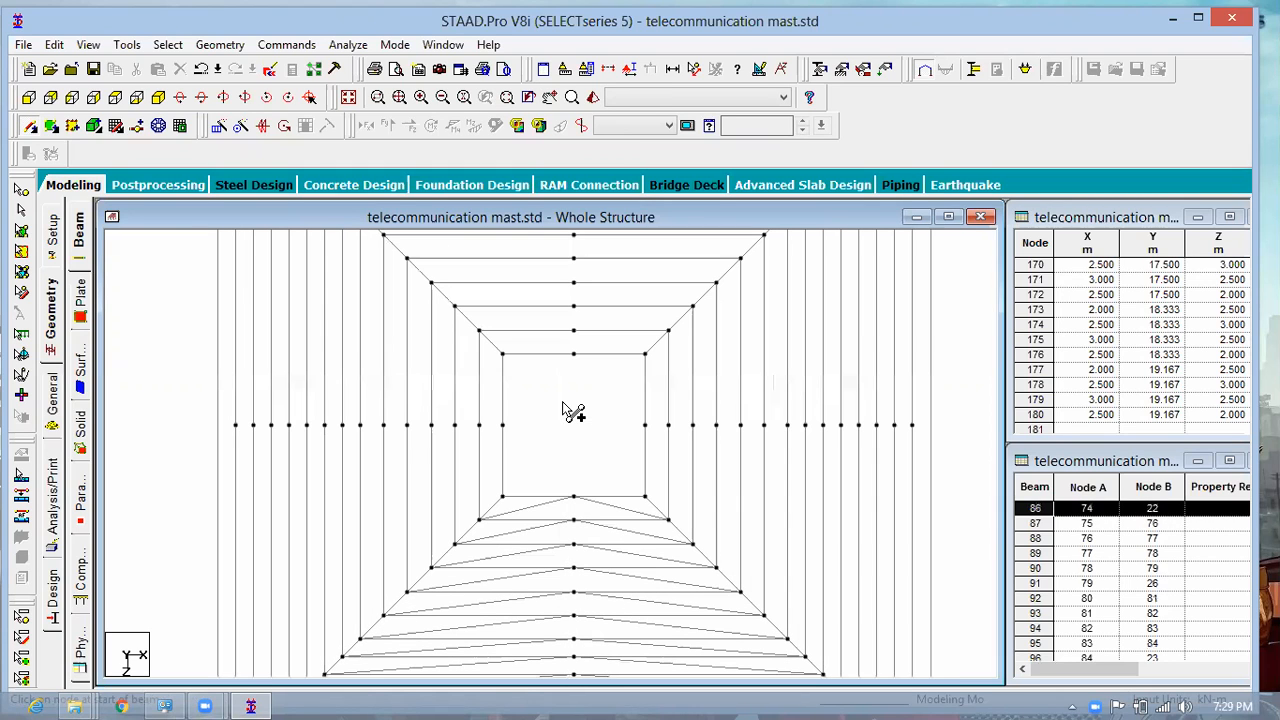
scroll(503, 432, up, 1)
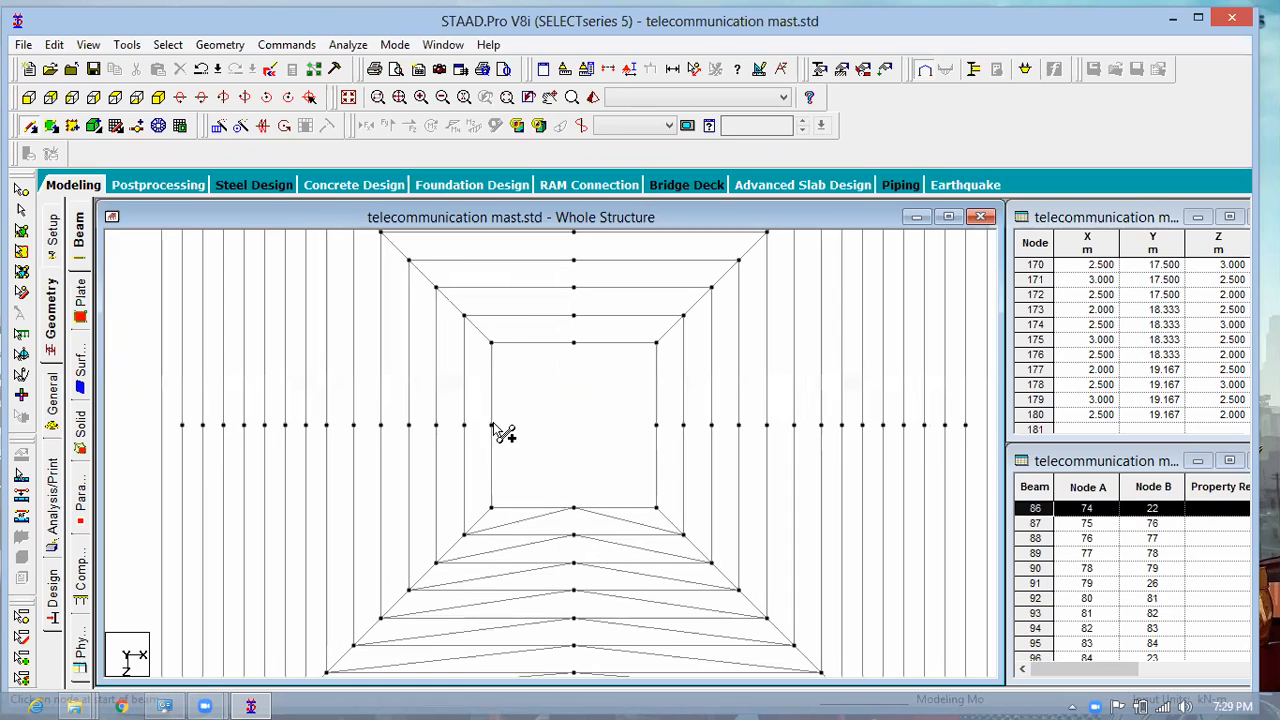
click(463, 317)
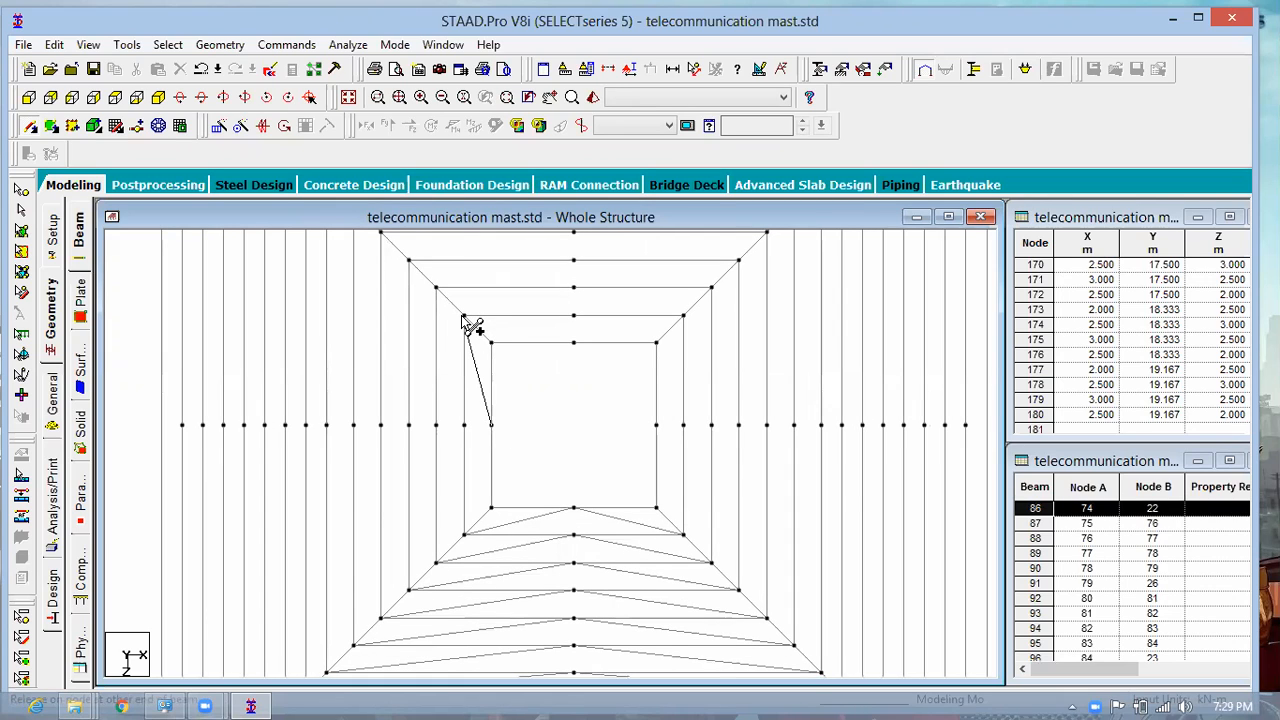
click(491, 425)
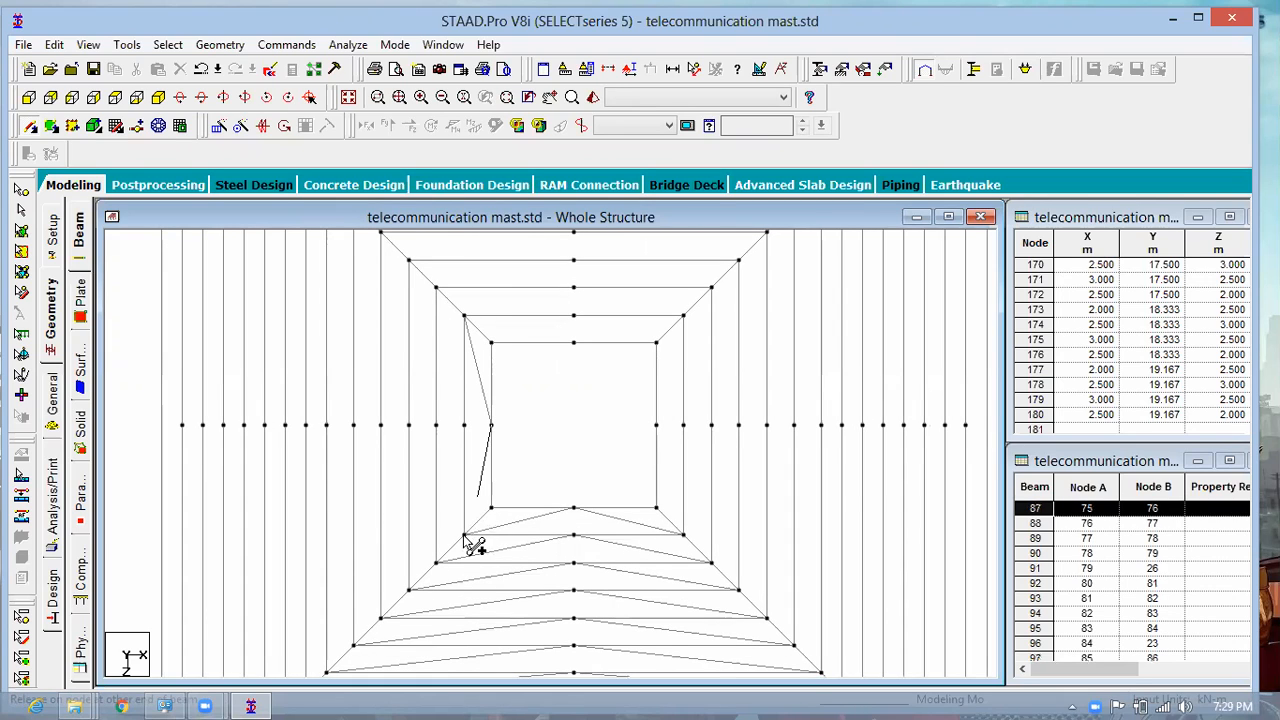
click(464, 534)
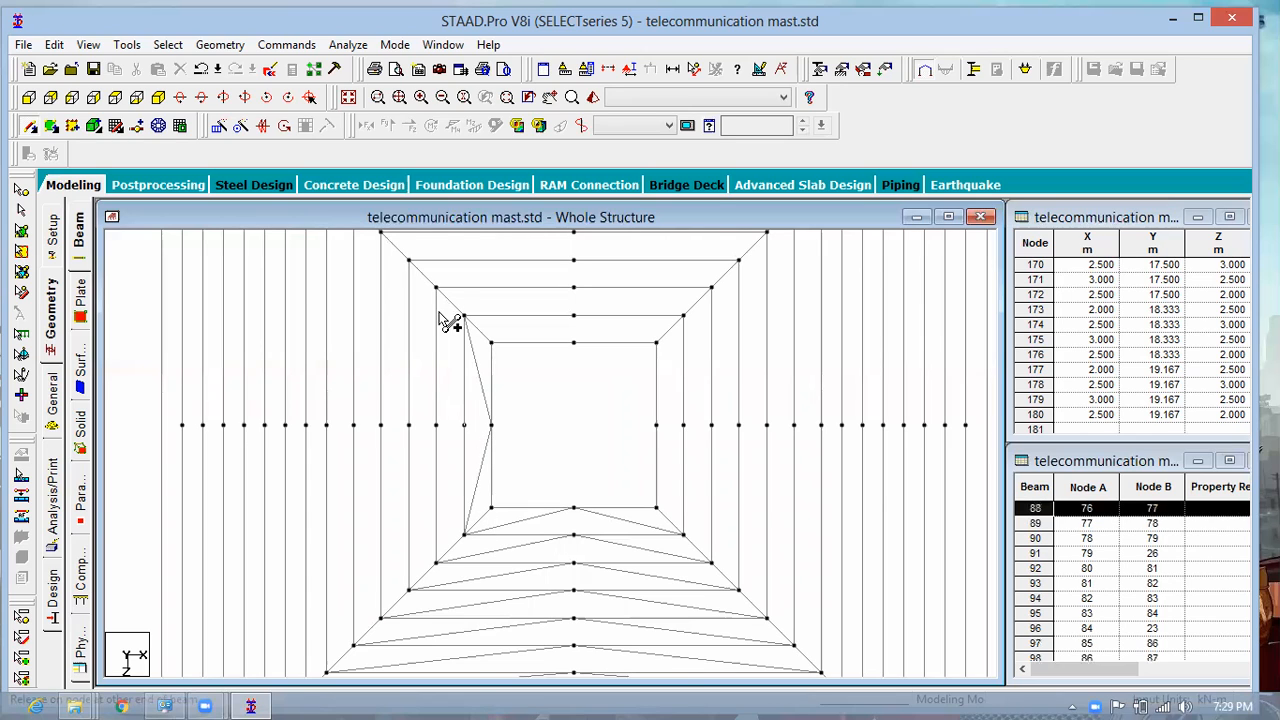
Step: Add paired diagonals from the mid-points to both legs in the second and third panels of the -X face, counted outward
click(436, 288)
click(464, 425)
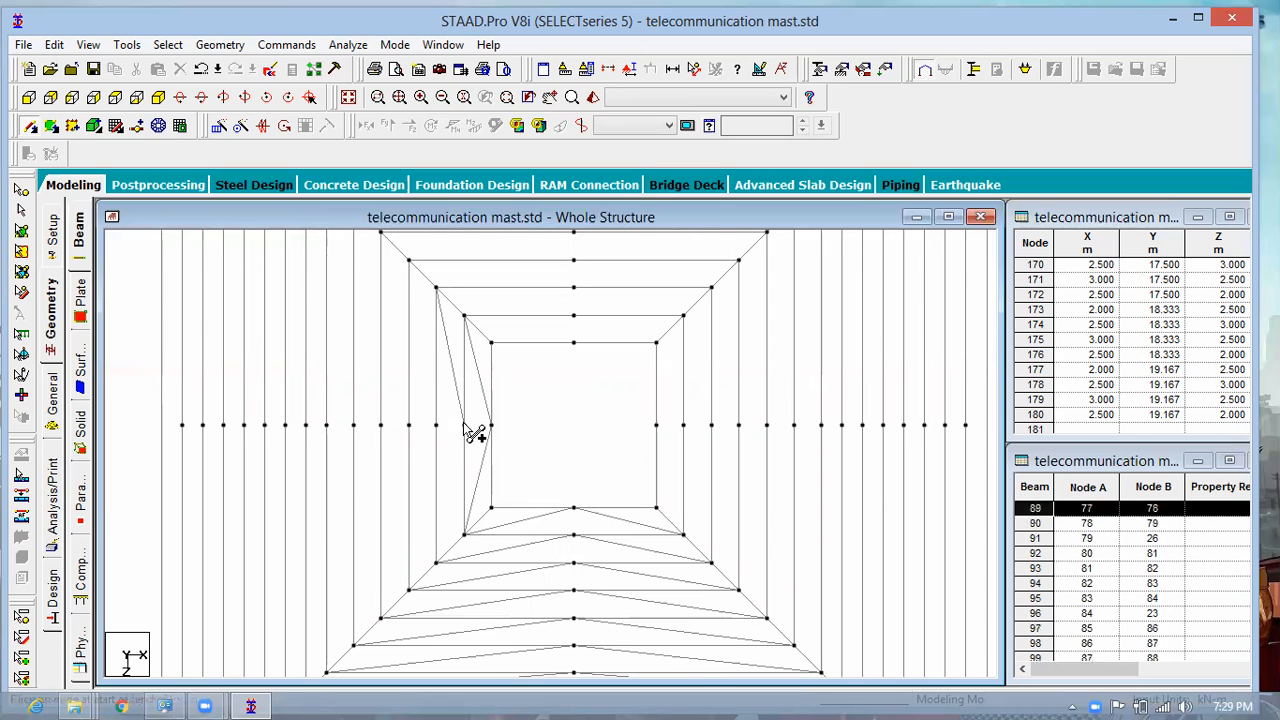
click(436, 562)
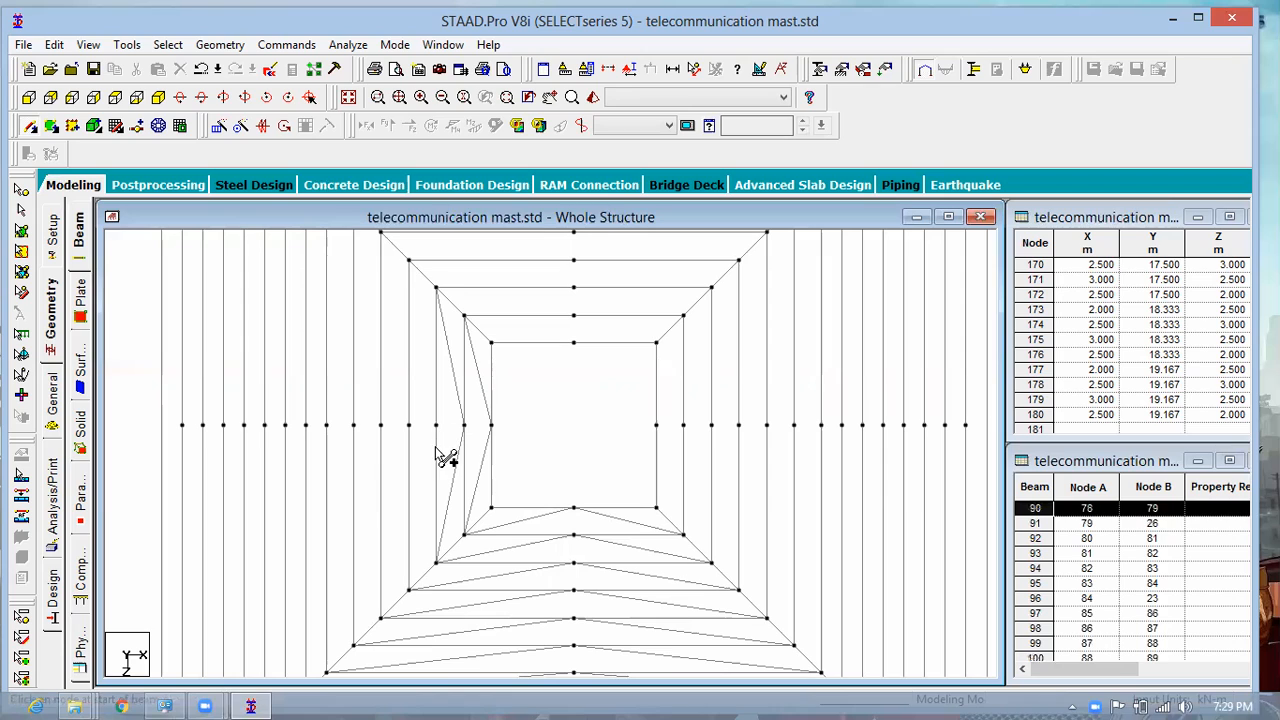
click(408, 590)
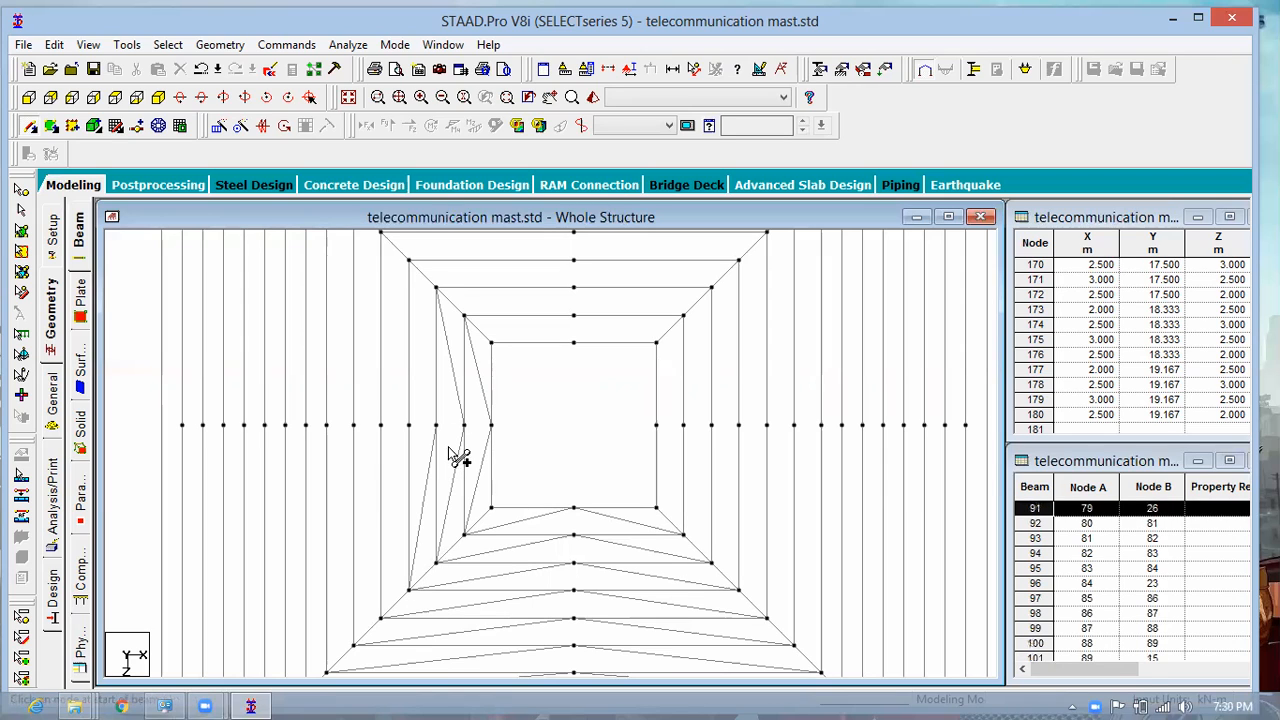
click(408, 260)
Step: Add paired diagonals from the mid-points to both legs one level lower in the fourth and fifth panels of the -X face
click(380, 233)
click(382, 232)
middle_drag(546, 417, 656, 395)
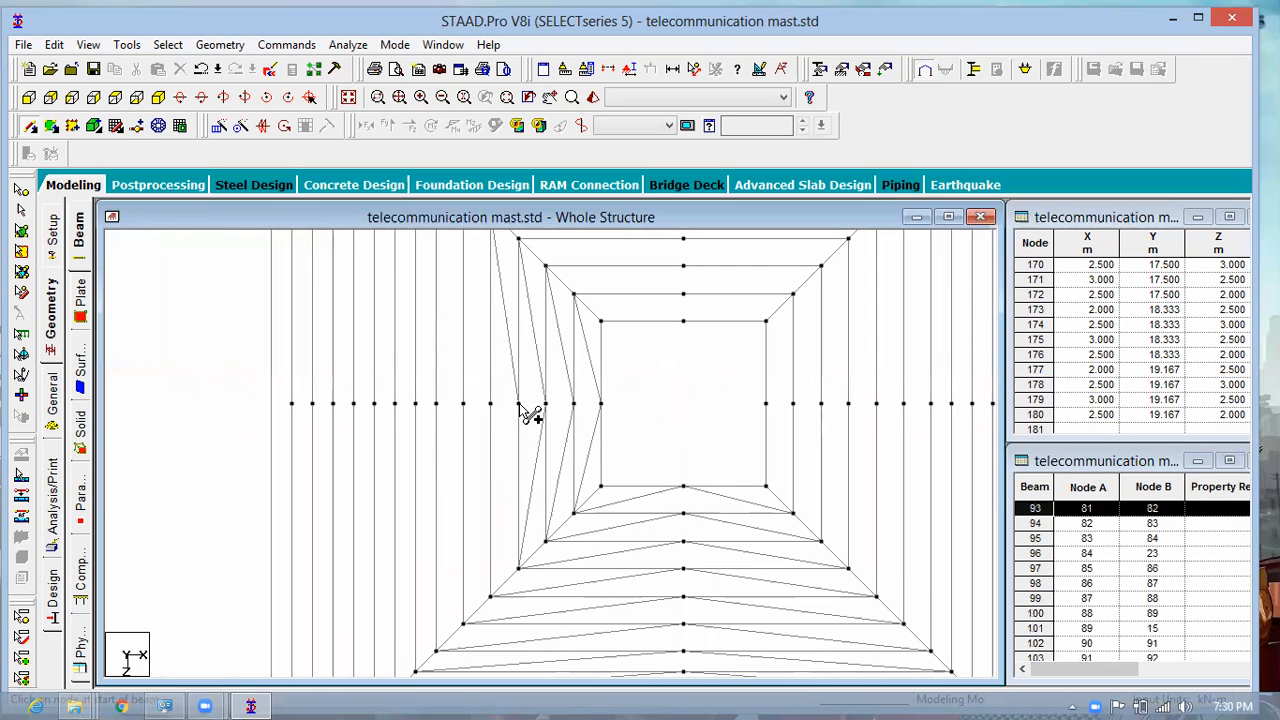
click(490, 596)
click(489, 404)
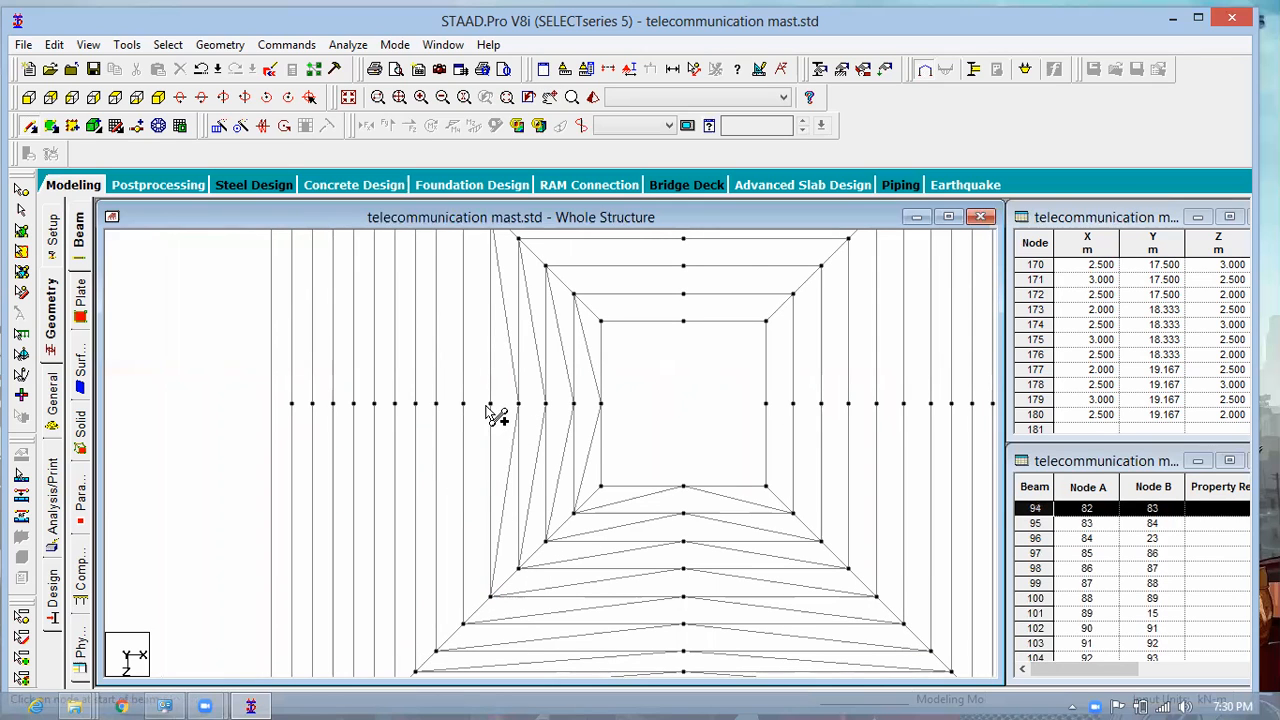
click(463, 622)
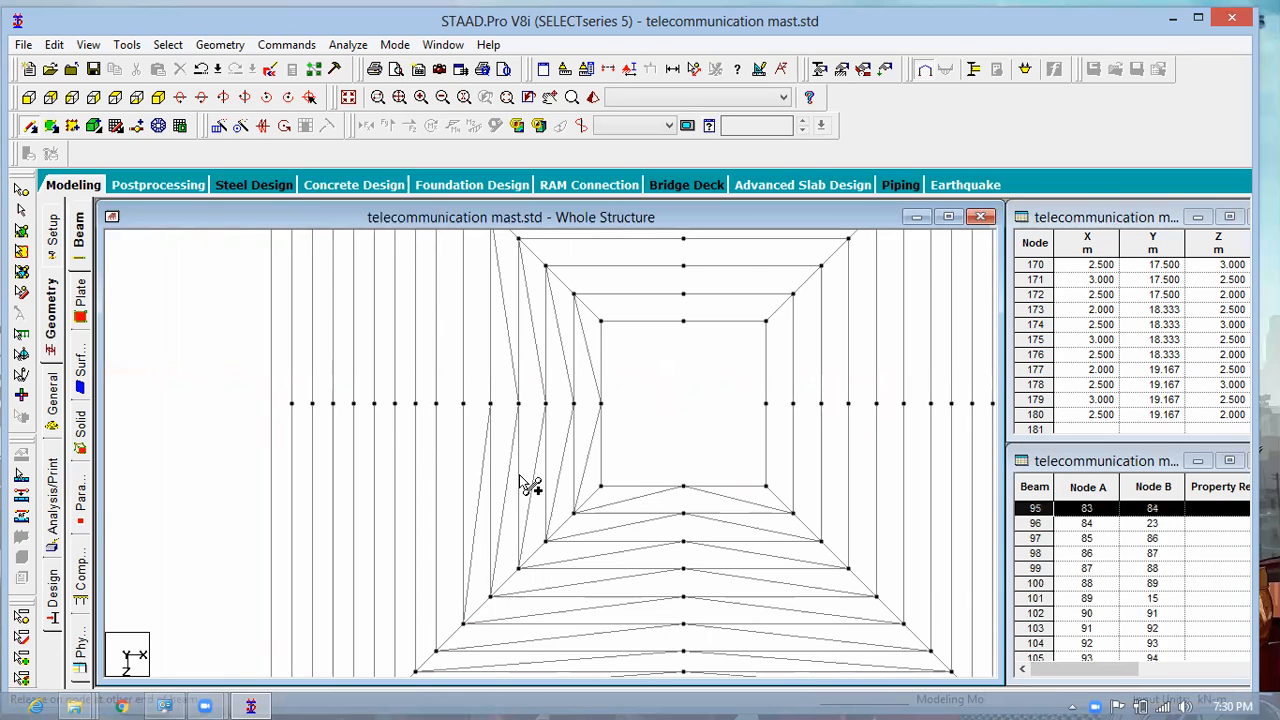
scroll(488, 466, down, 1)
scroll(508, 256, down, 3)
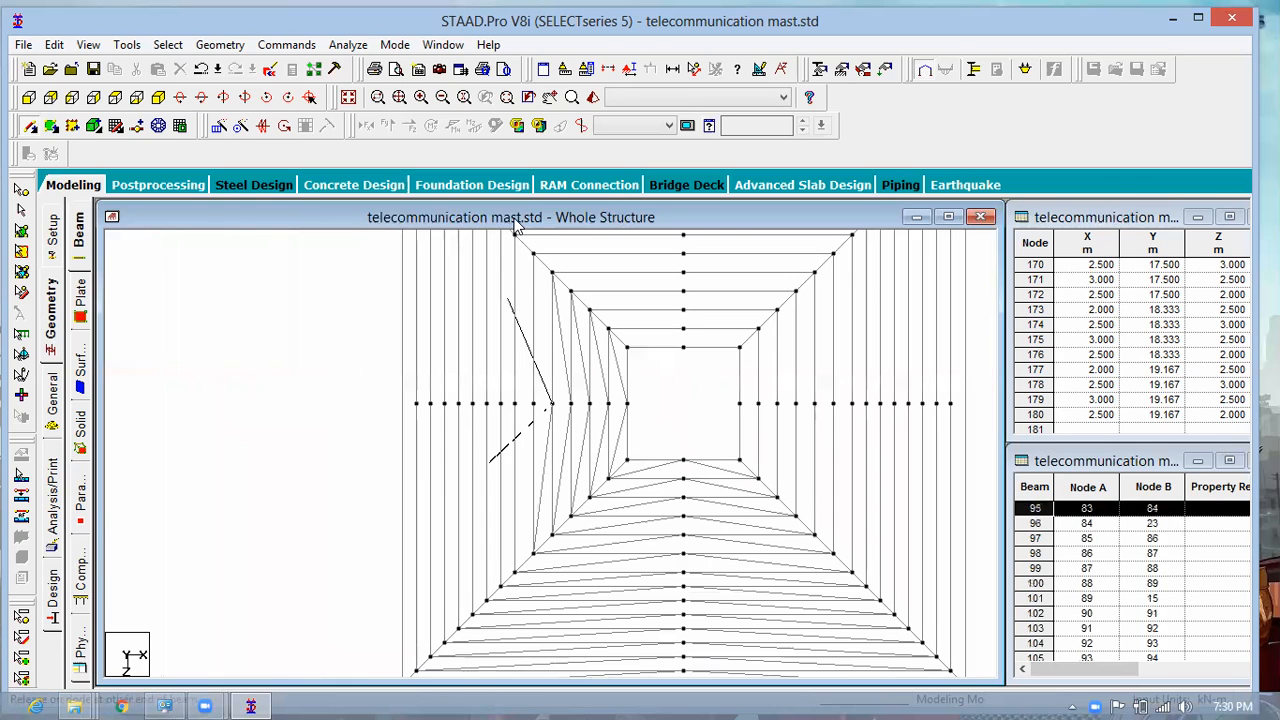
scroll(573, 300, up, 1)
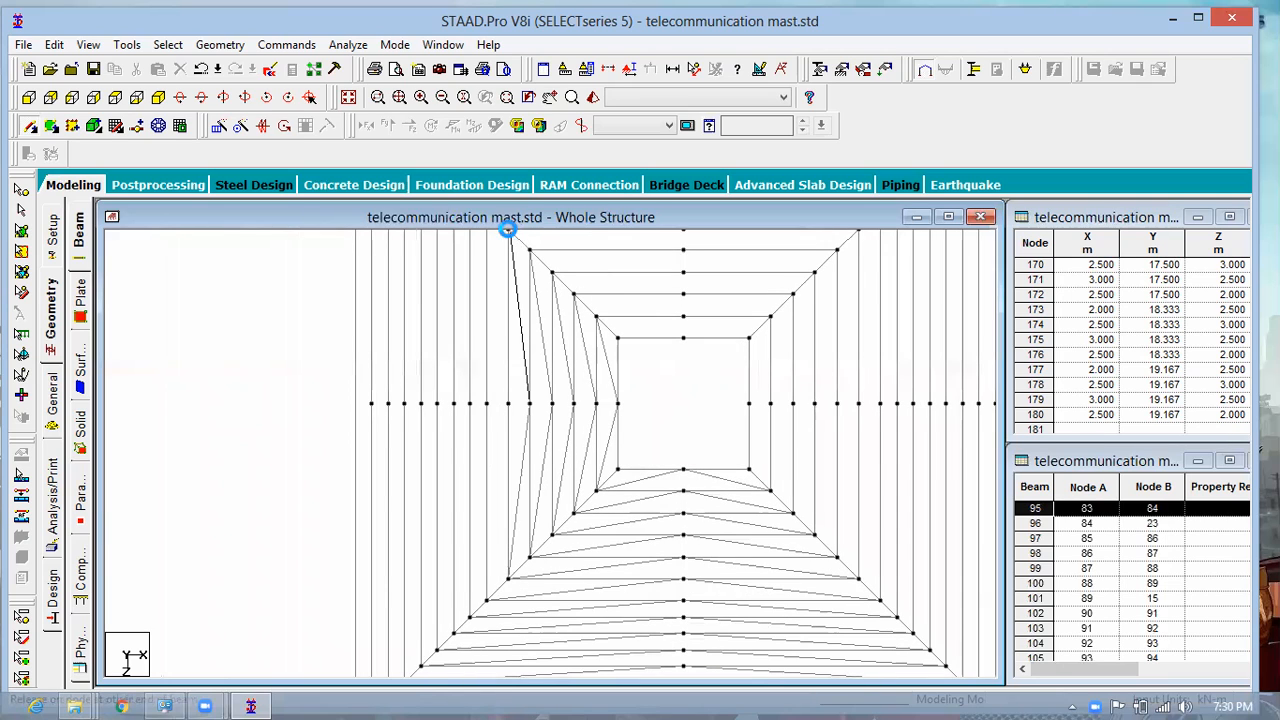
drag(528, 302, 529, 403)
Step: Brace the next three panels on the -Z half of the -X face, joining each mid-point to the leg node one level lower
middle_click(672, 416)
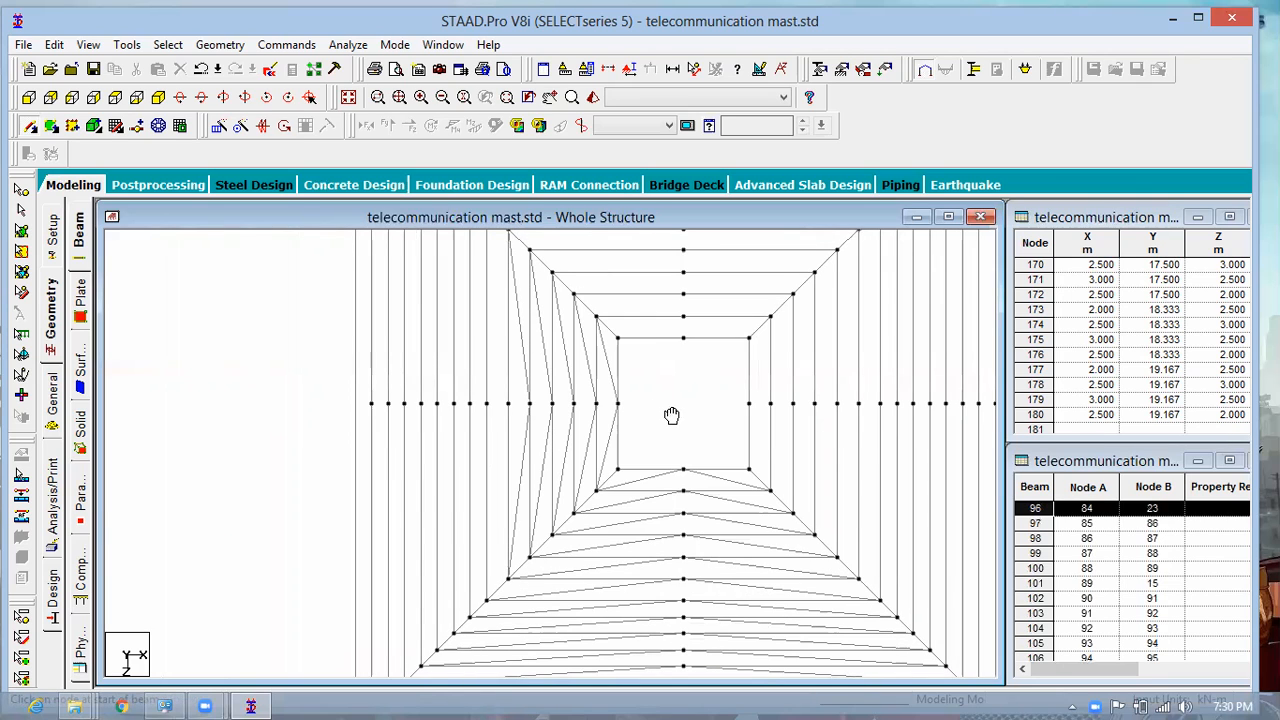
middle_drag(728, 518, 716, 517)
right_click(758, 560)
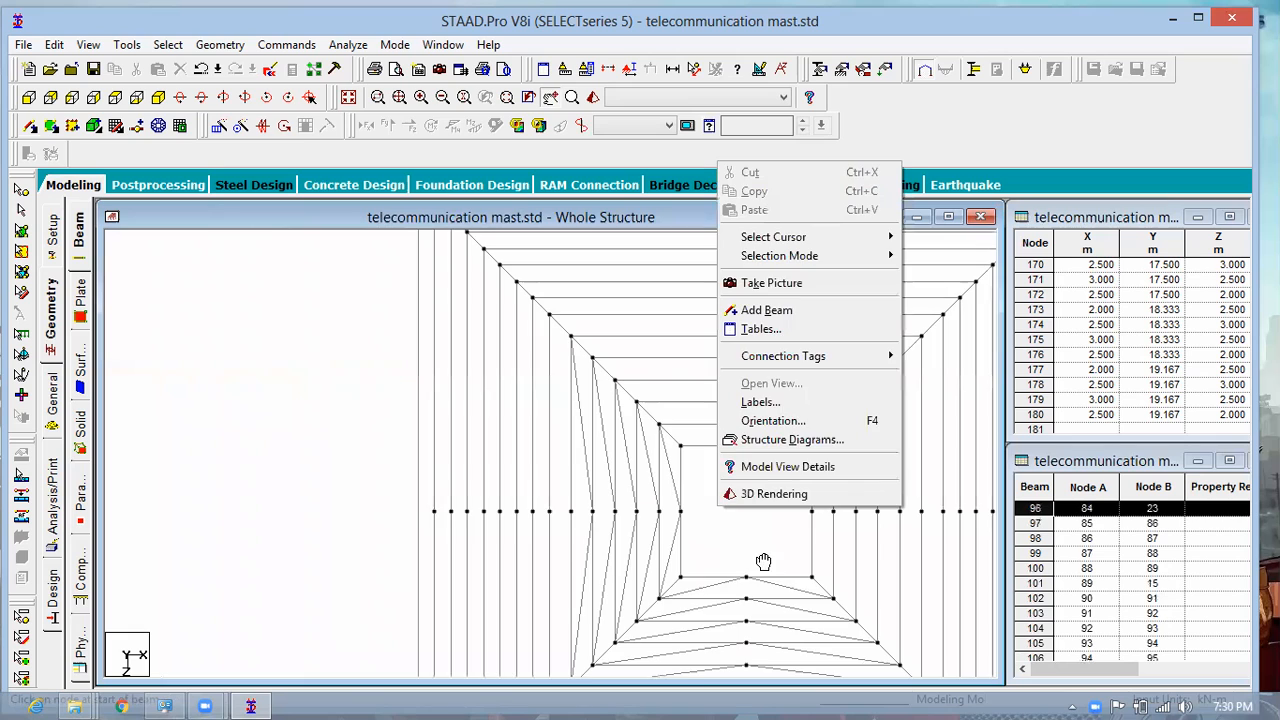
middle_drag(603, 518, 636, 558)
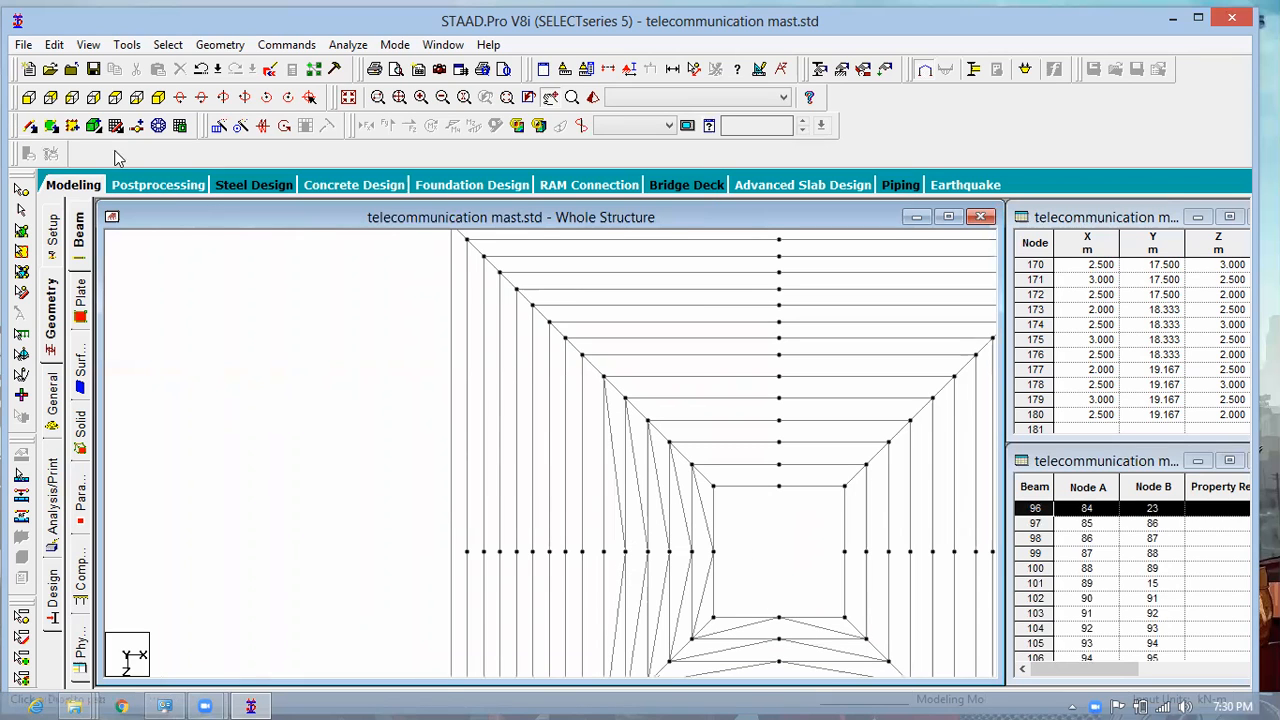
key(Escape)
click(603, 551)
click(582, 355)
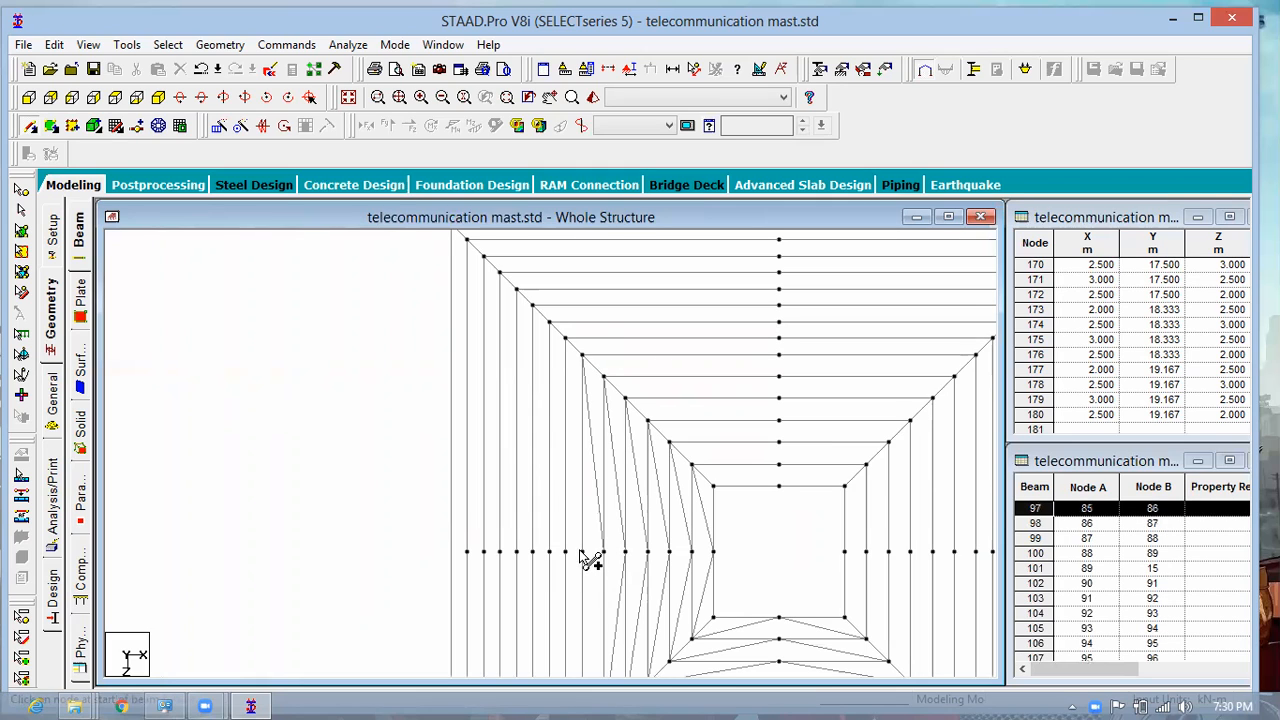
click(565, 338)
click(580, 551)
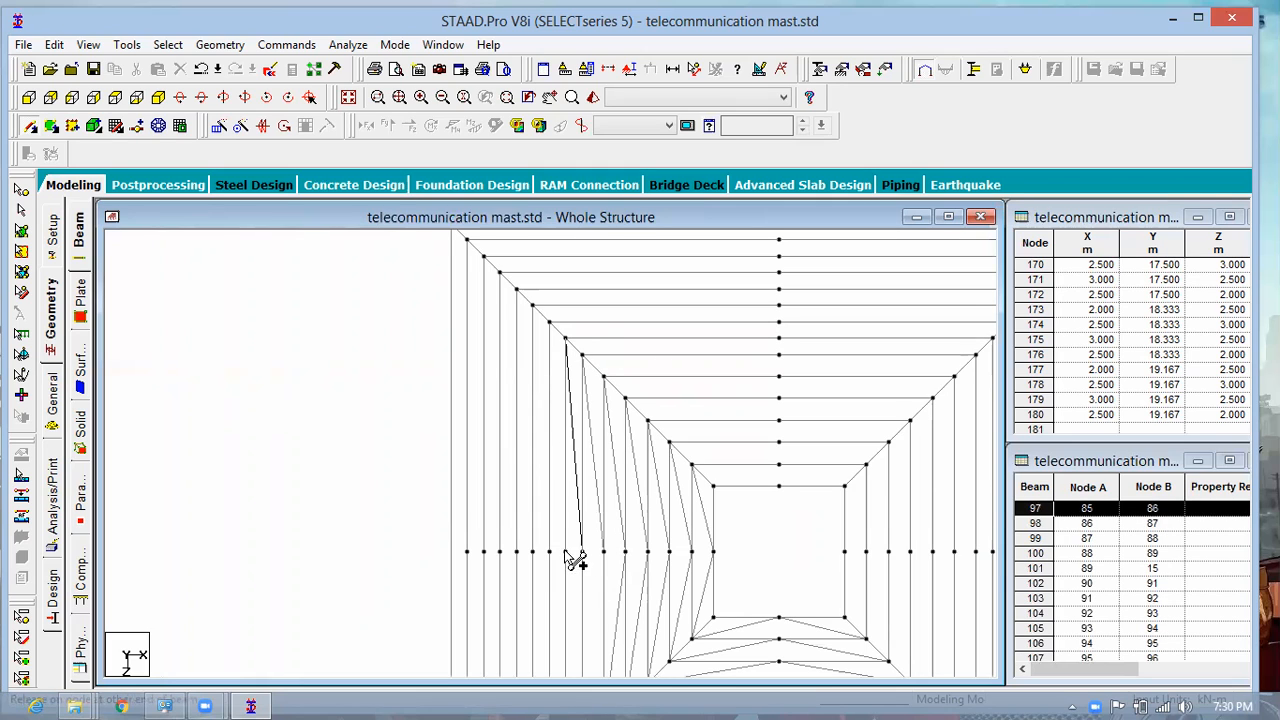
click(549, 322)
click(565, 551)
Step: Finish the -Z half of the -X face with diagonals from the six remaining lower mid-points to the leg nodes one level below
click(549, 551)
click(533, 306)
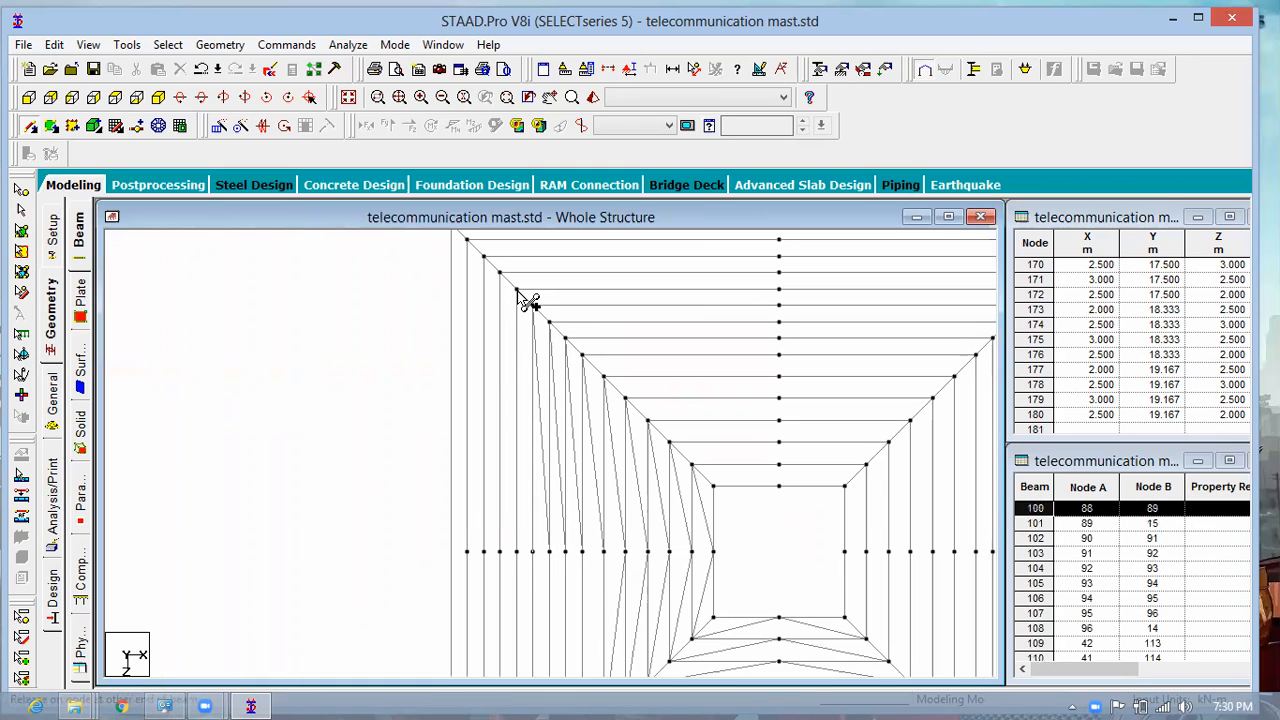
click(532, 551)
click(499, 272)
click(516, 551)
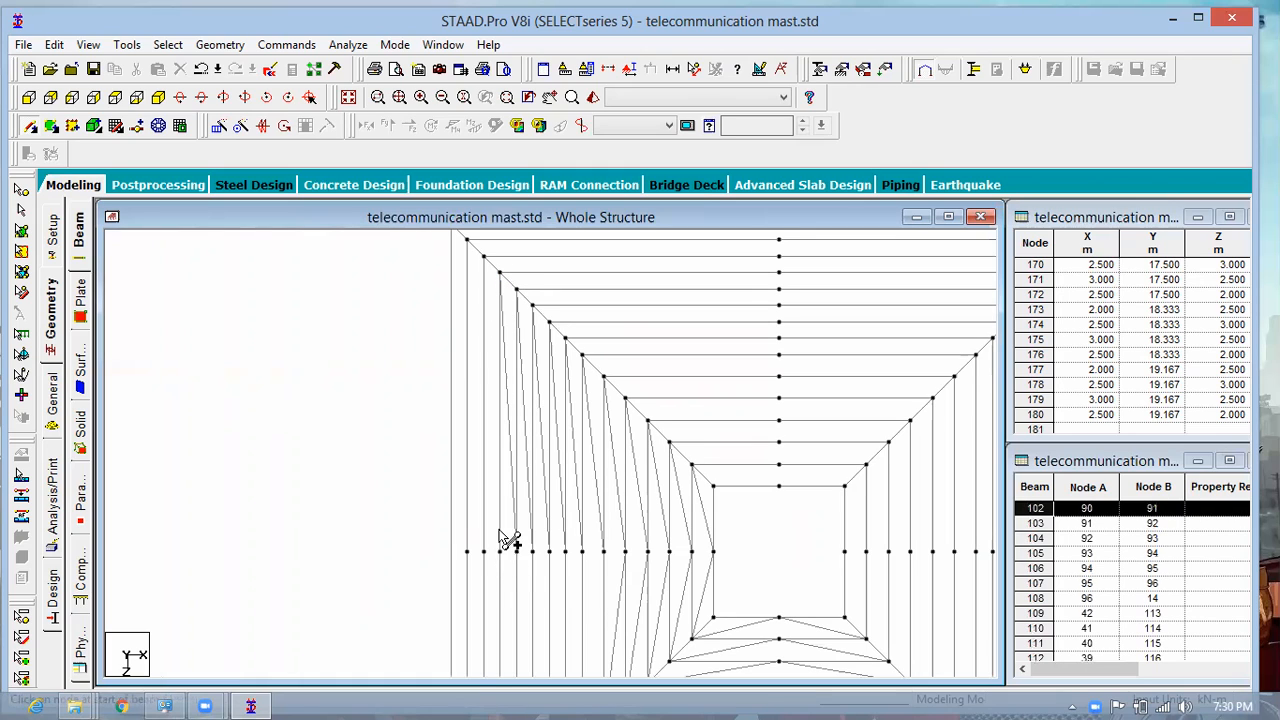
click(484, 257)
click(499, 551)
click(483, 551)
click(466, 238)
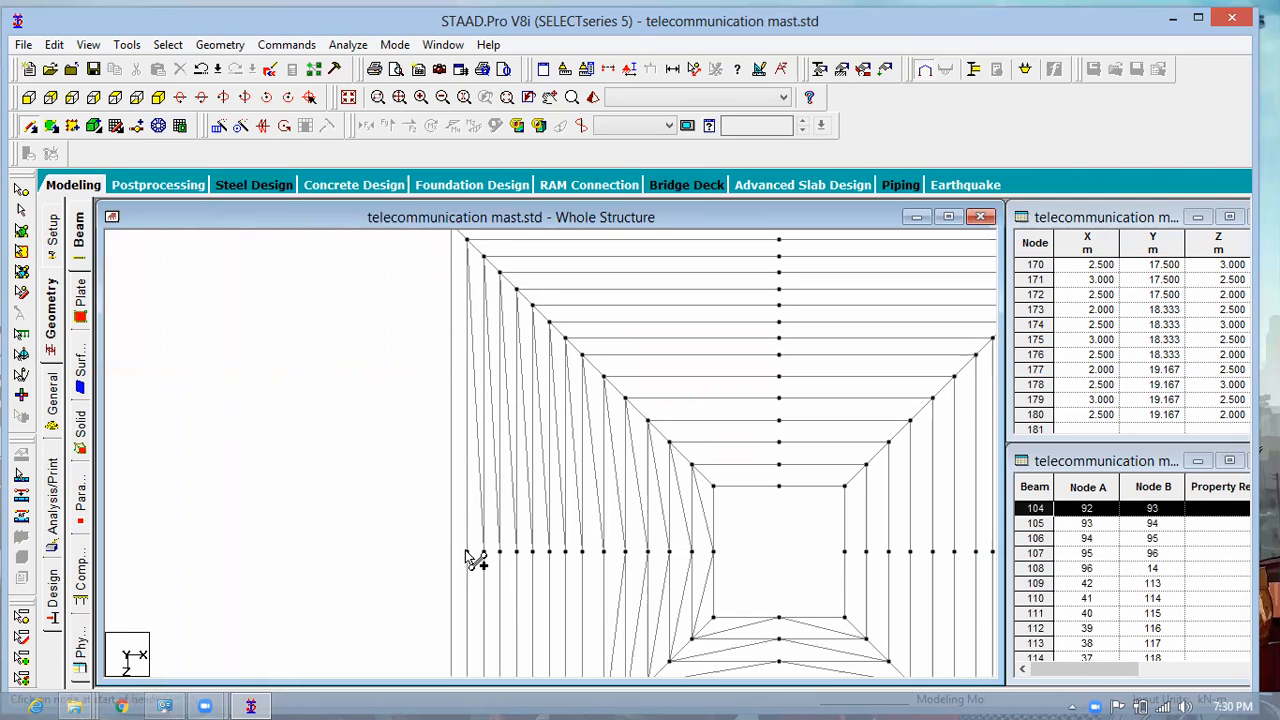
click(492, 266)
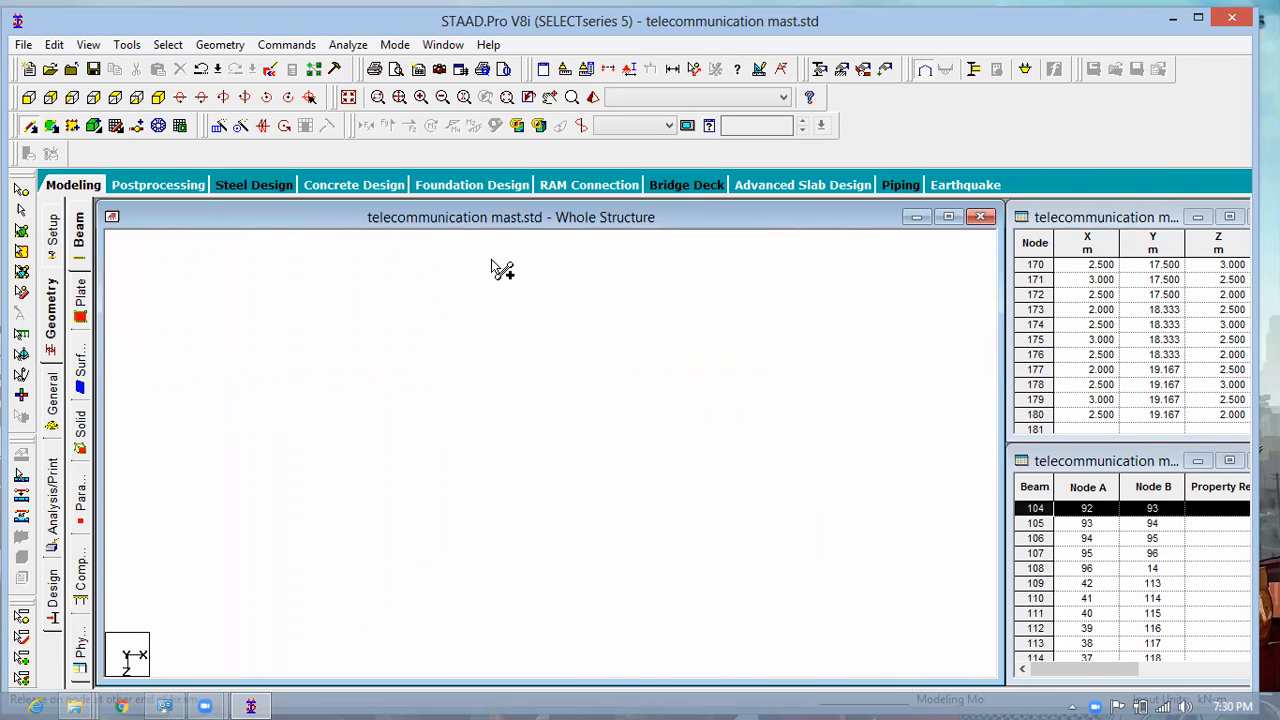
drag(402, 203, 513, 502)
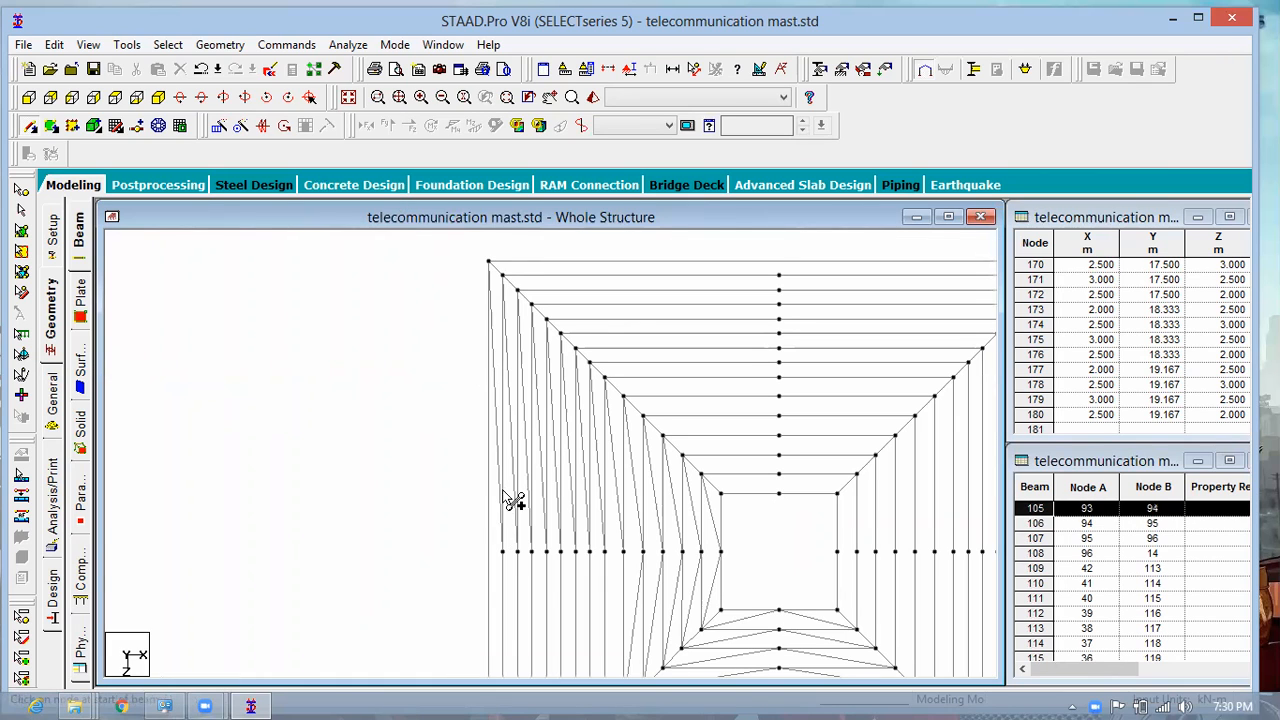
Step: Brace the +Z half of the -X face from the base inward with nine diagonals from the remaining mid-points to the leg nodes one level lower
drag(469, 423, 458, 311)
drag(446, 418, 571, 531)
drag(459, 355, 446, 644)
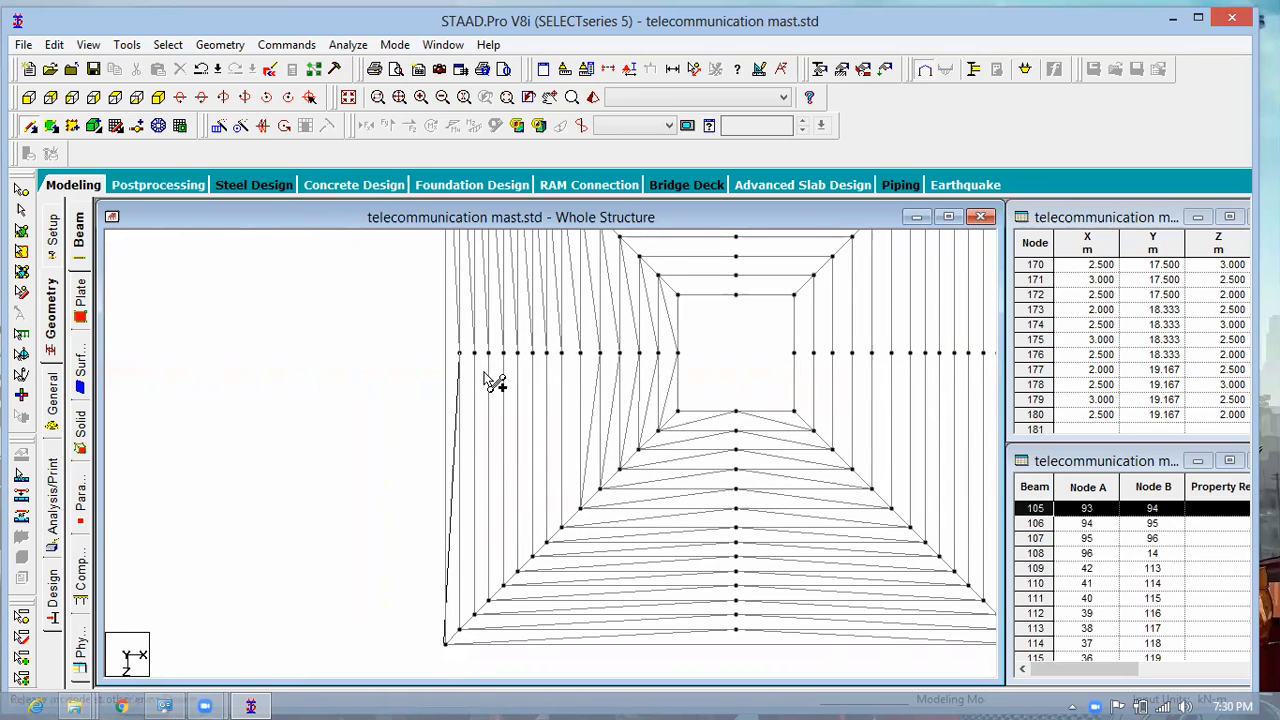
drag(474, 353, 523, 353)
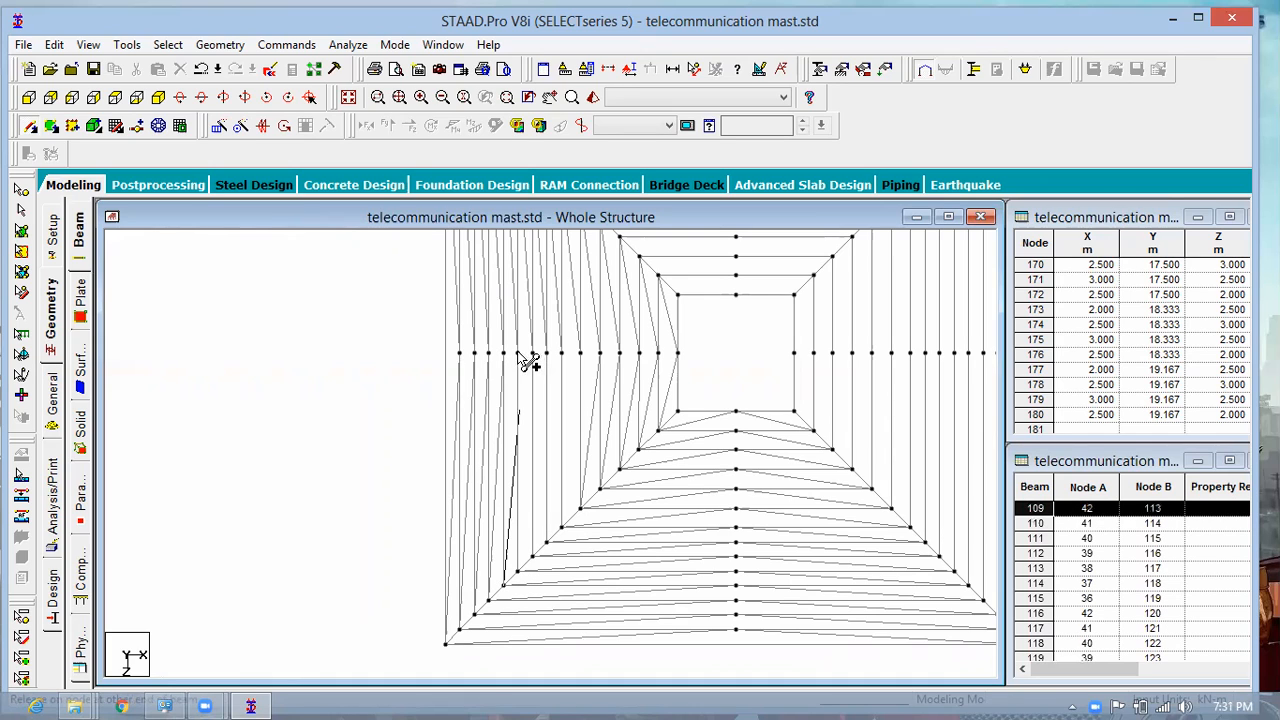
click(540, 362)
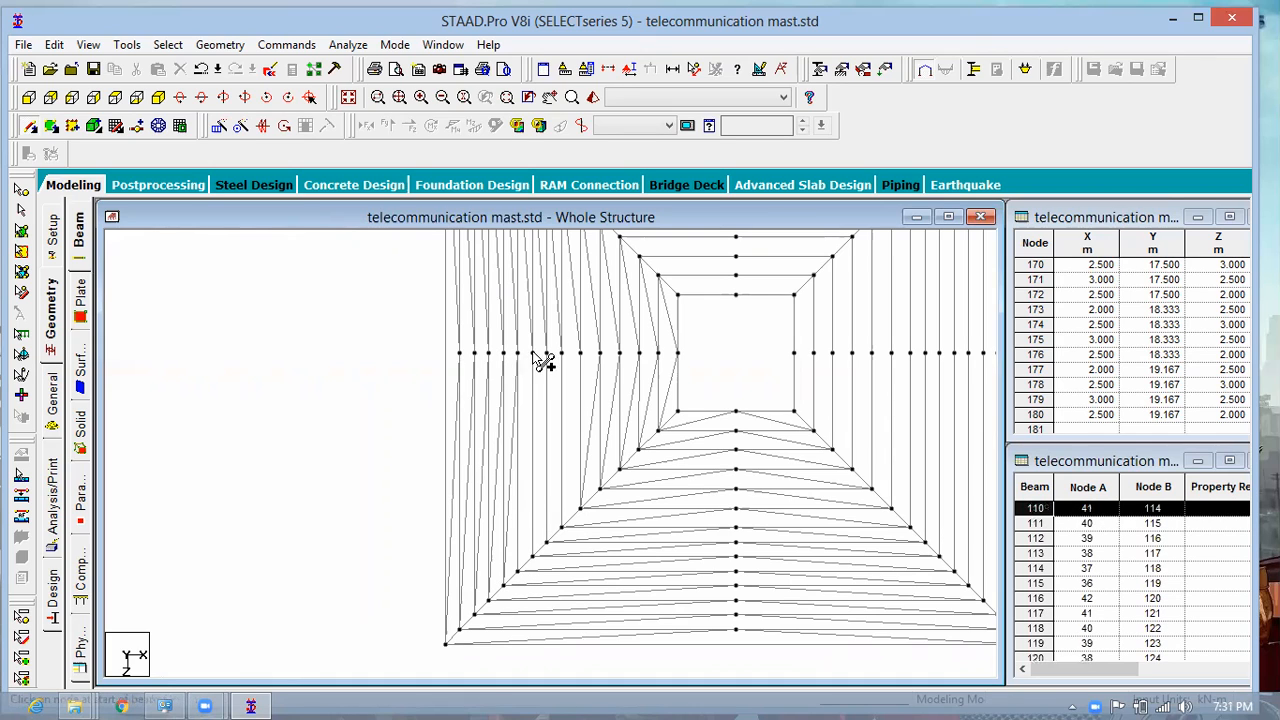
click(532, 555)
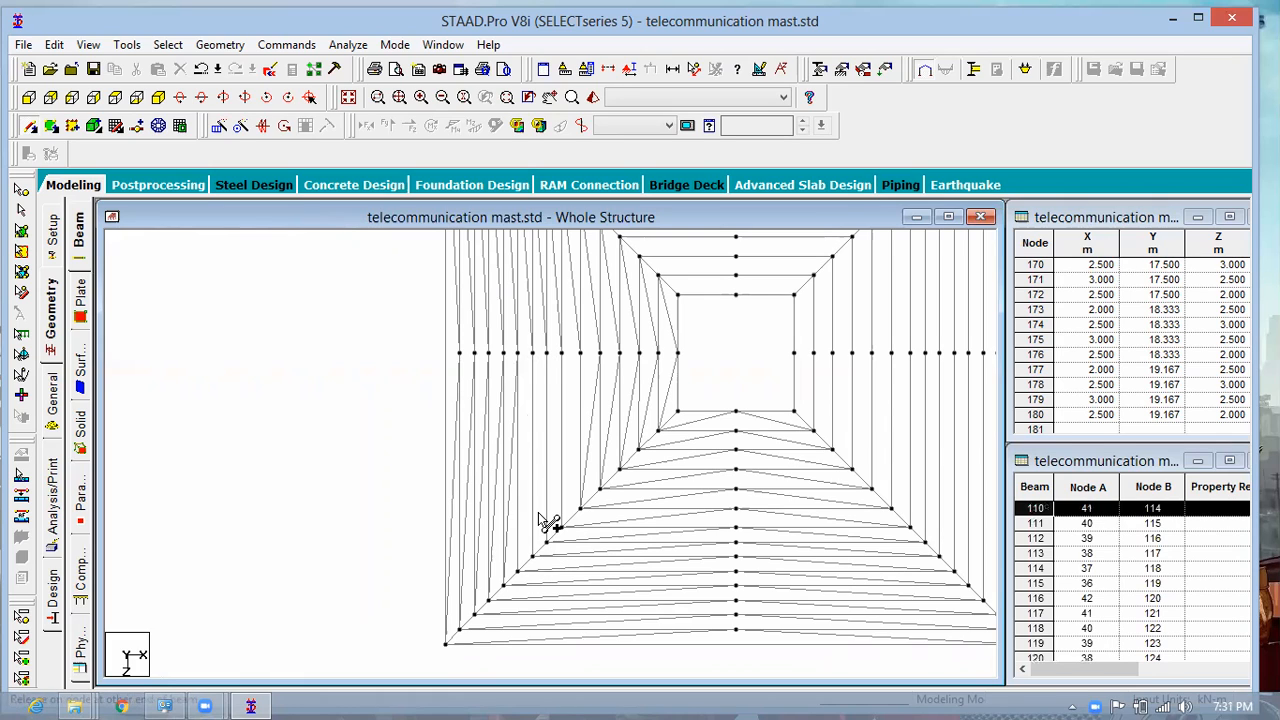
click(563, 358)
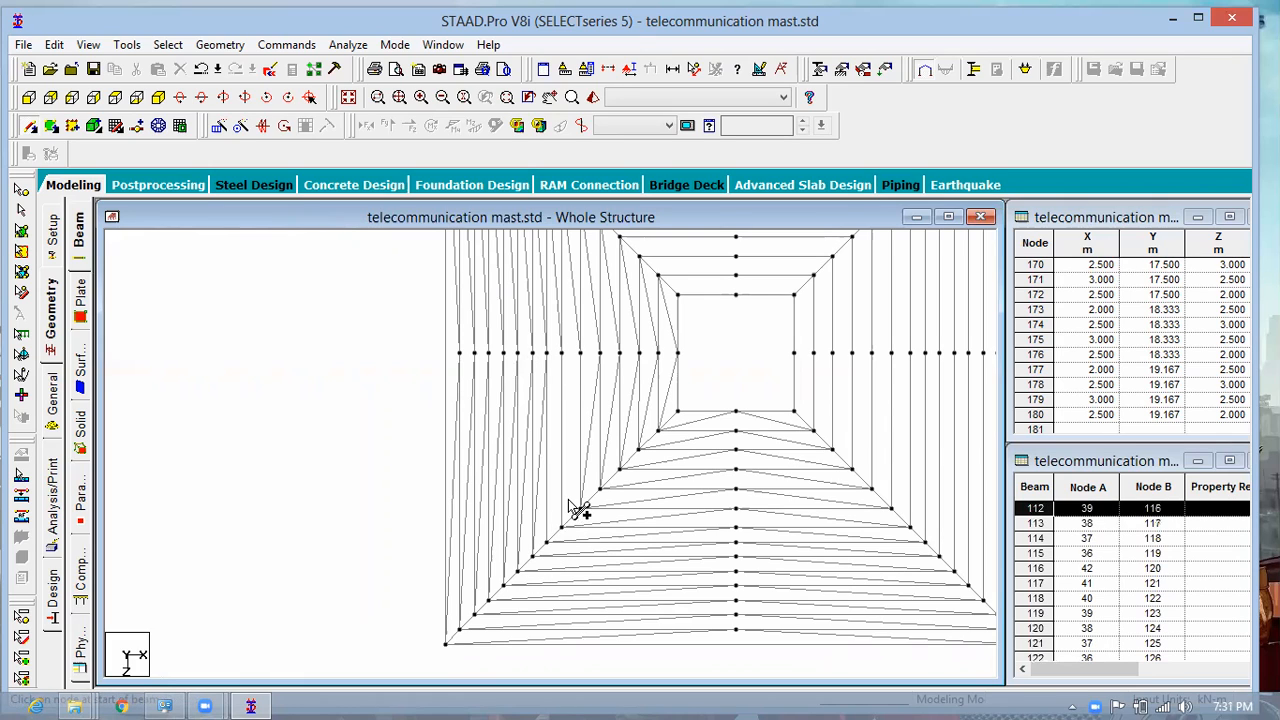
click(546, 543)
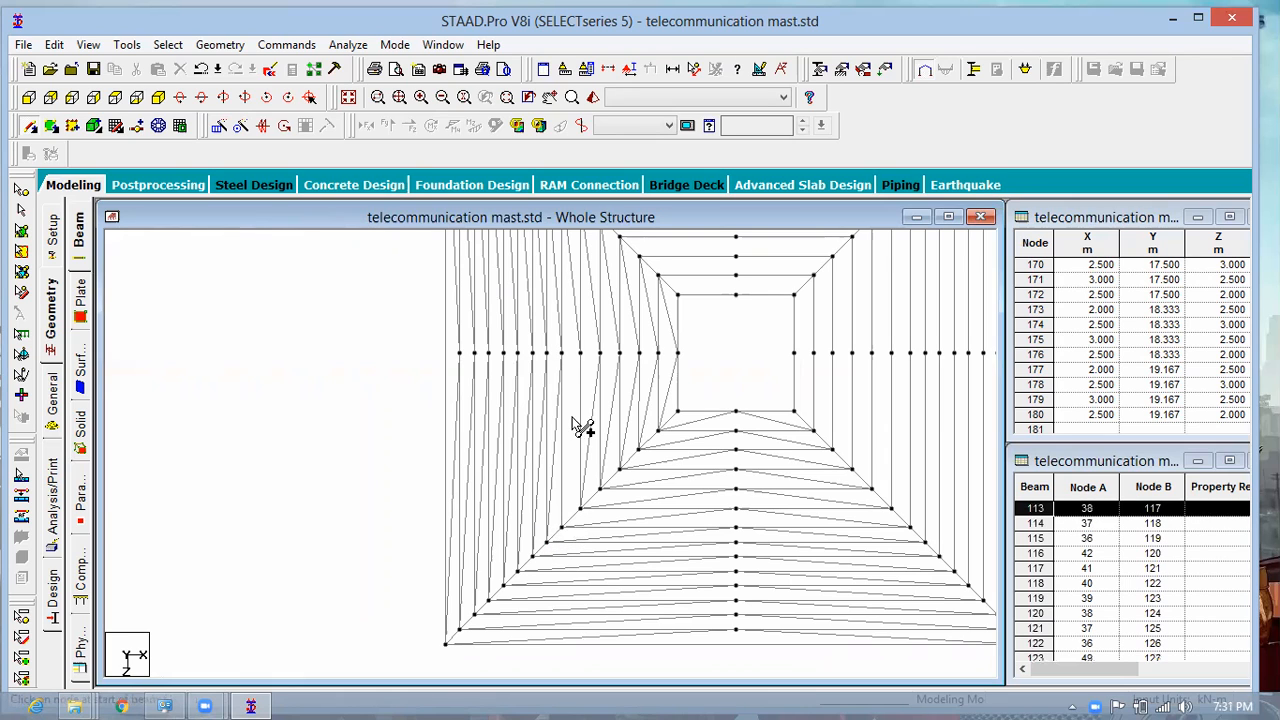
click(580, 352)
scroll(491, 609, down, 1)
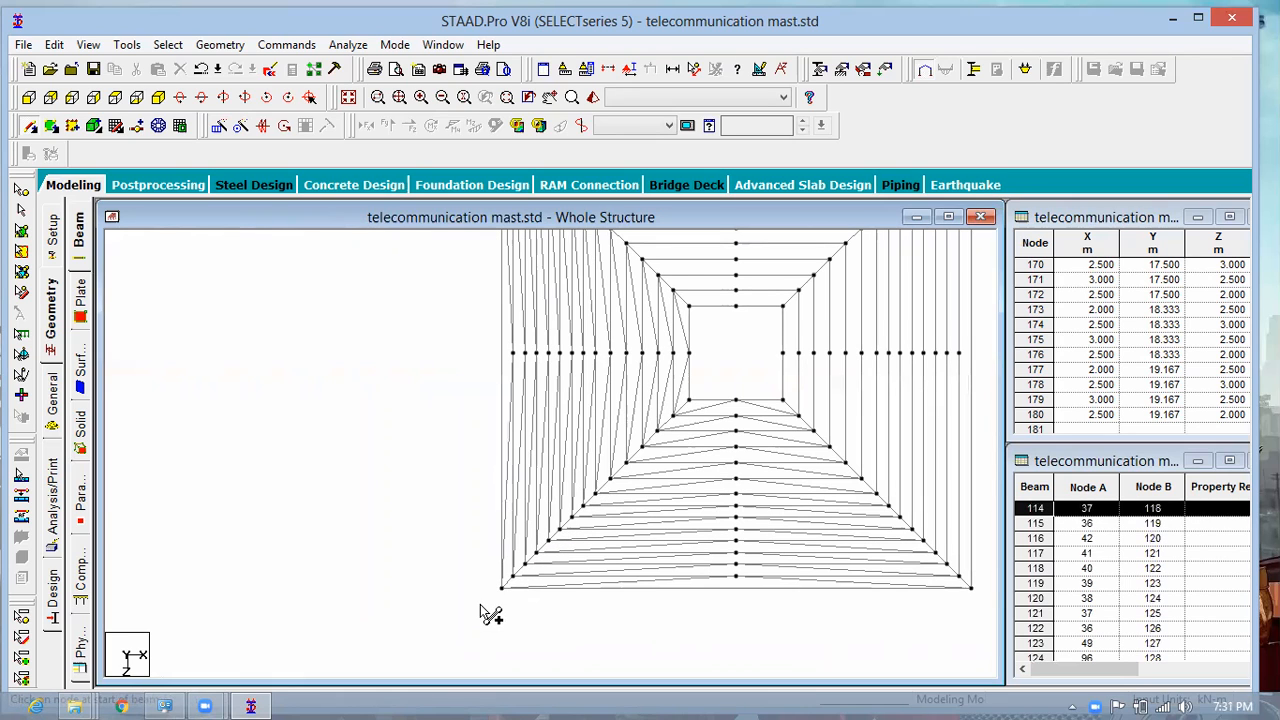
Step: Brace the four innermost panels on the +Z half of the +X face, joining each mid-point to the leg node one level lower
scroll(478, 569, down, 1)
middle_drag(359, 560, 212, 543)
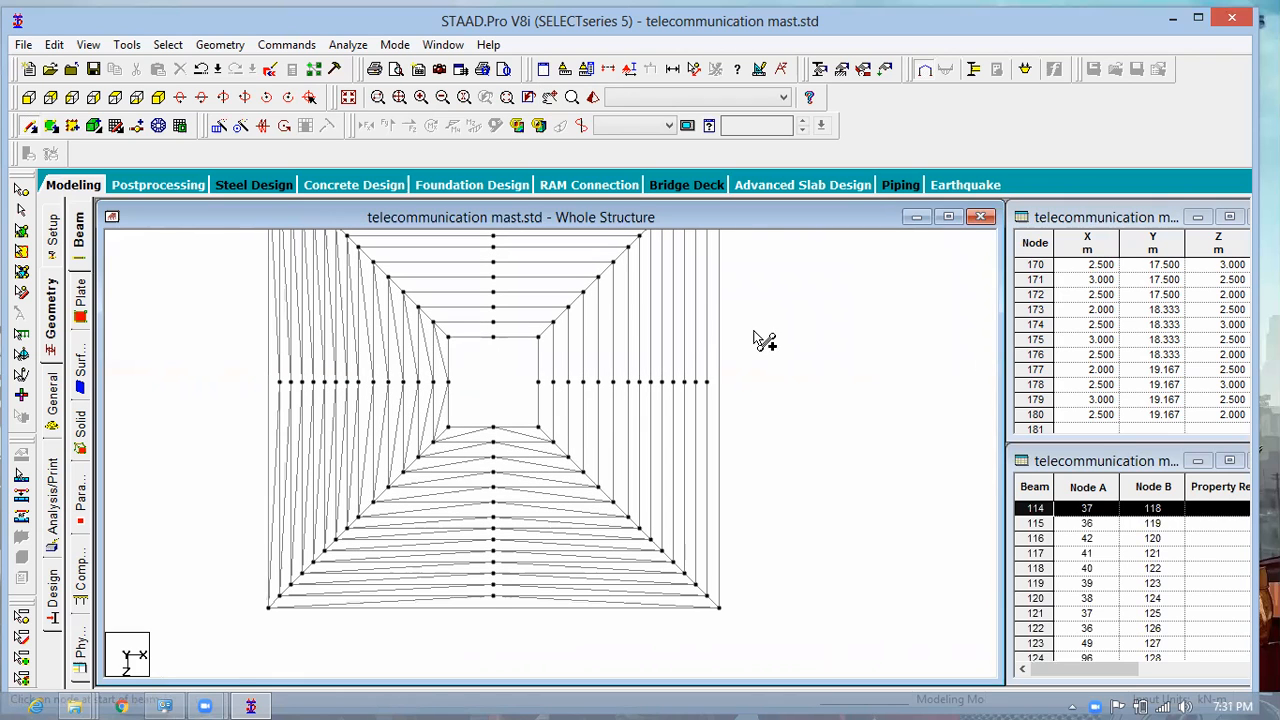
scroll(807, 376, up, 1)
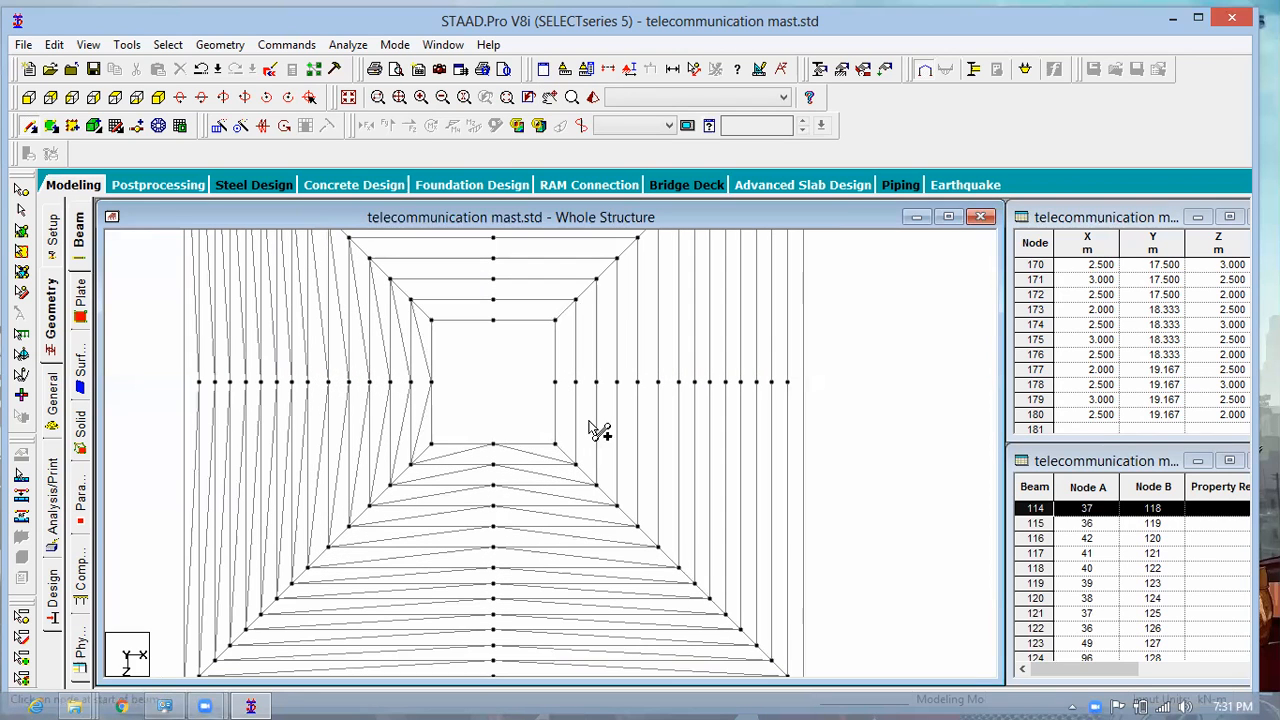
scroll(675, 507, up, 1)
click(557, 382)
click(578, 466)
click(578, 382)
click(599, 487)
click(599, 382)
click(620, 508)
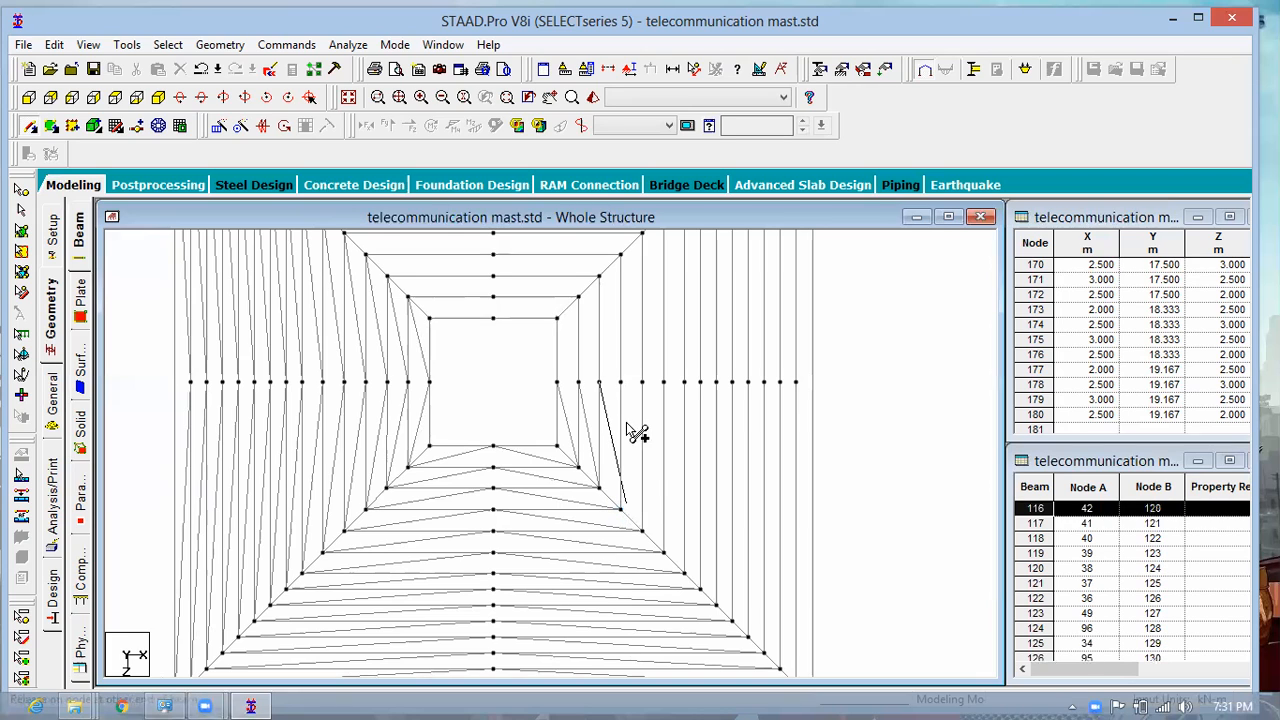
click(620, 382)
click(641, 529)
Step: Continue outward on the +Z half of the +X face with diagonals from the next five mid-points to the leg nodes one level lower
click(641, 382)
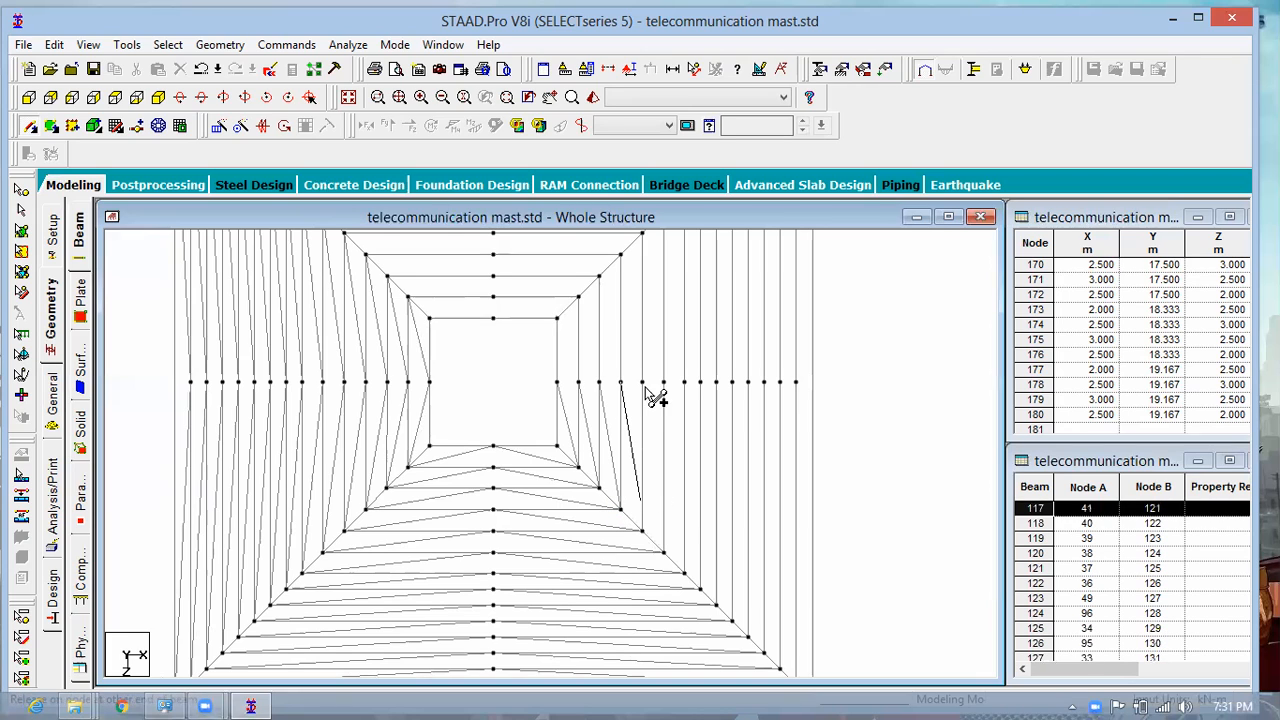
click(662, 550)
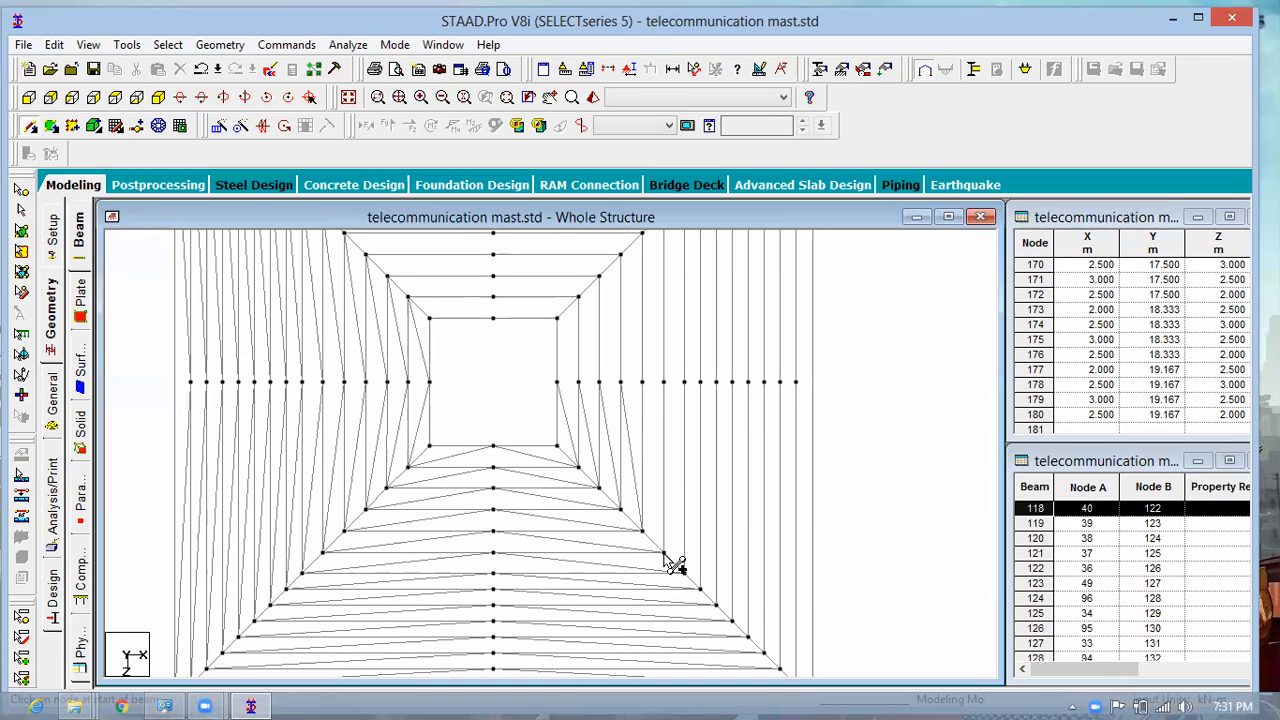
click(663, 382)
click(684, 573)
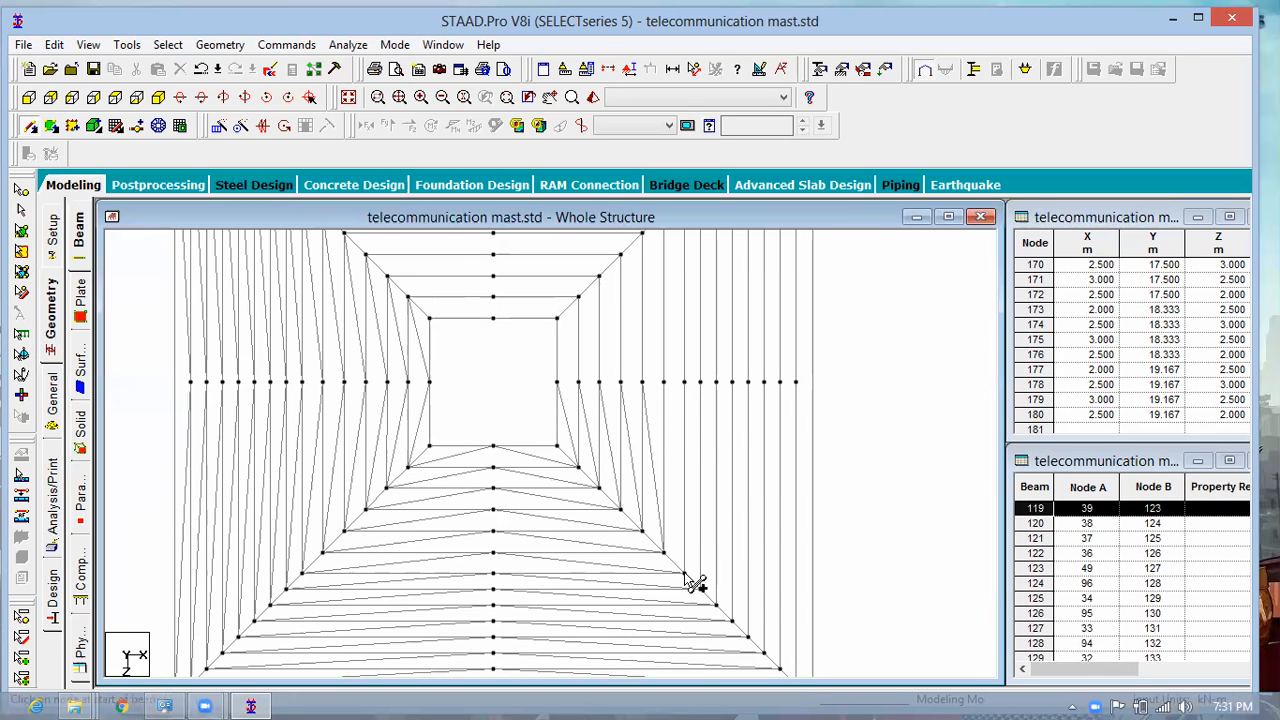
click(684, 382)
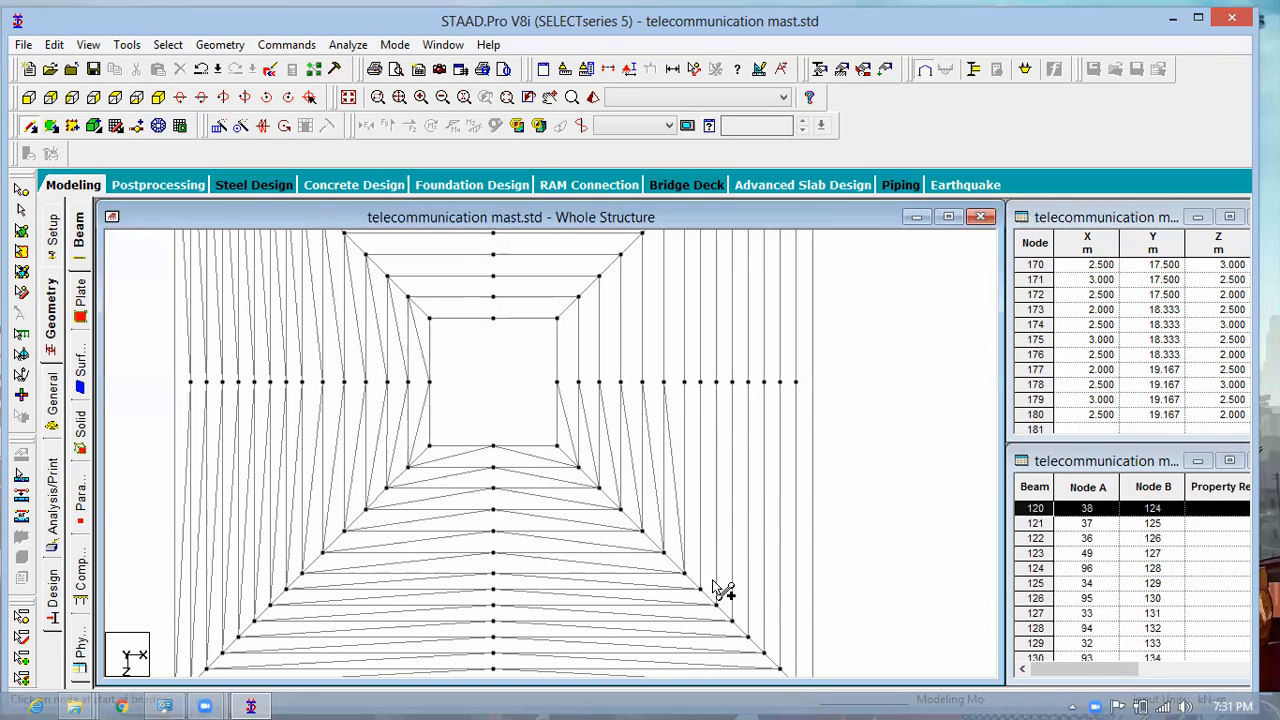
click(701, 588)
click(700, 382)
click(716, 604)
click(716, 382)
click(732, 621)
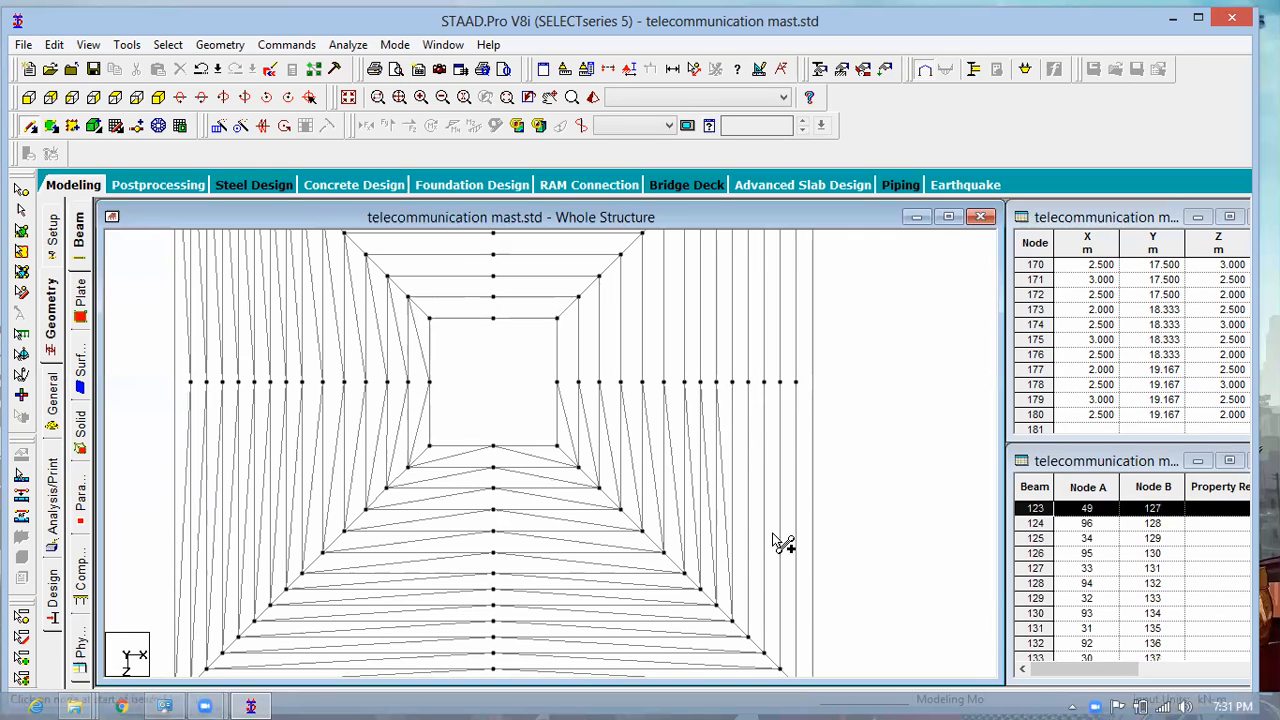
Step: Finish the +Z half of the +X face with the five outermost diagonals to the leg nodes one level lower, and accept the auto save
click(748, 637)
click(748, 383)
click(765, 652)
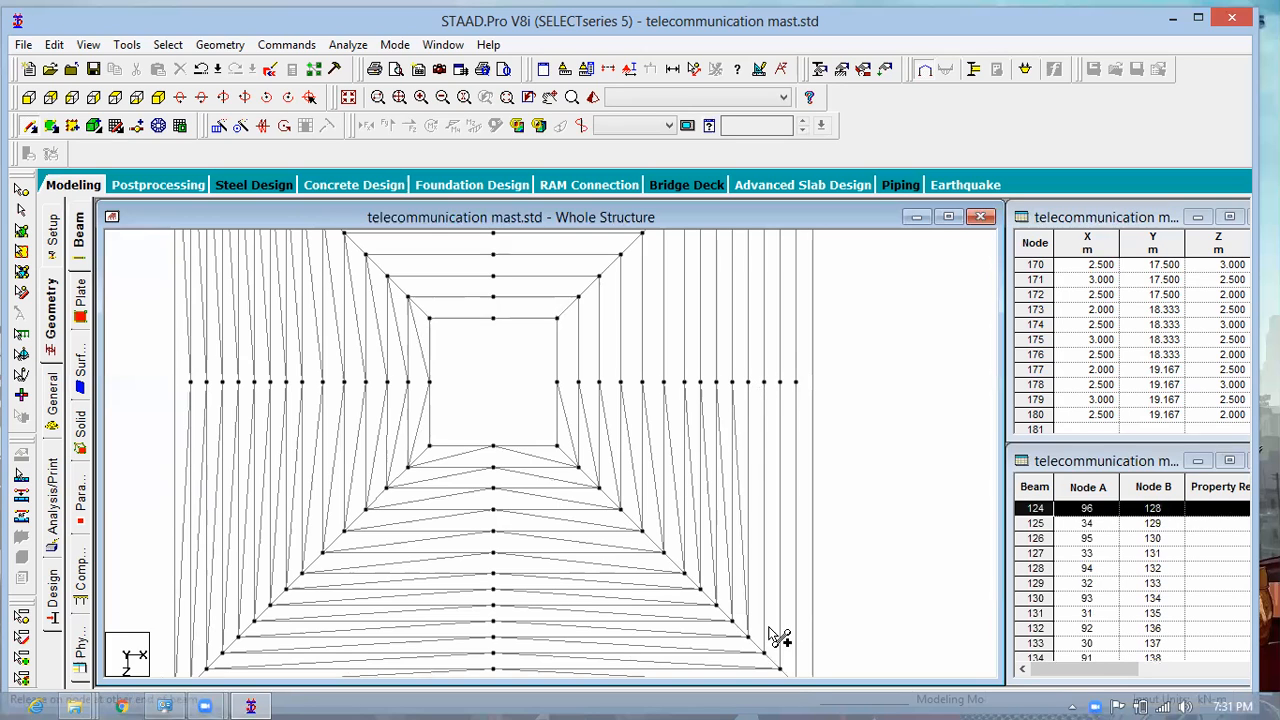
click(764, 382)
click(781, 669)
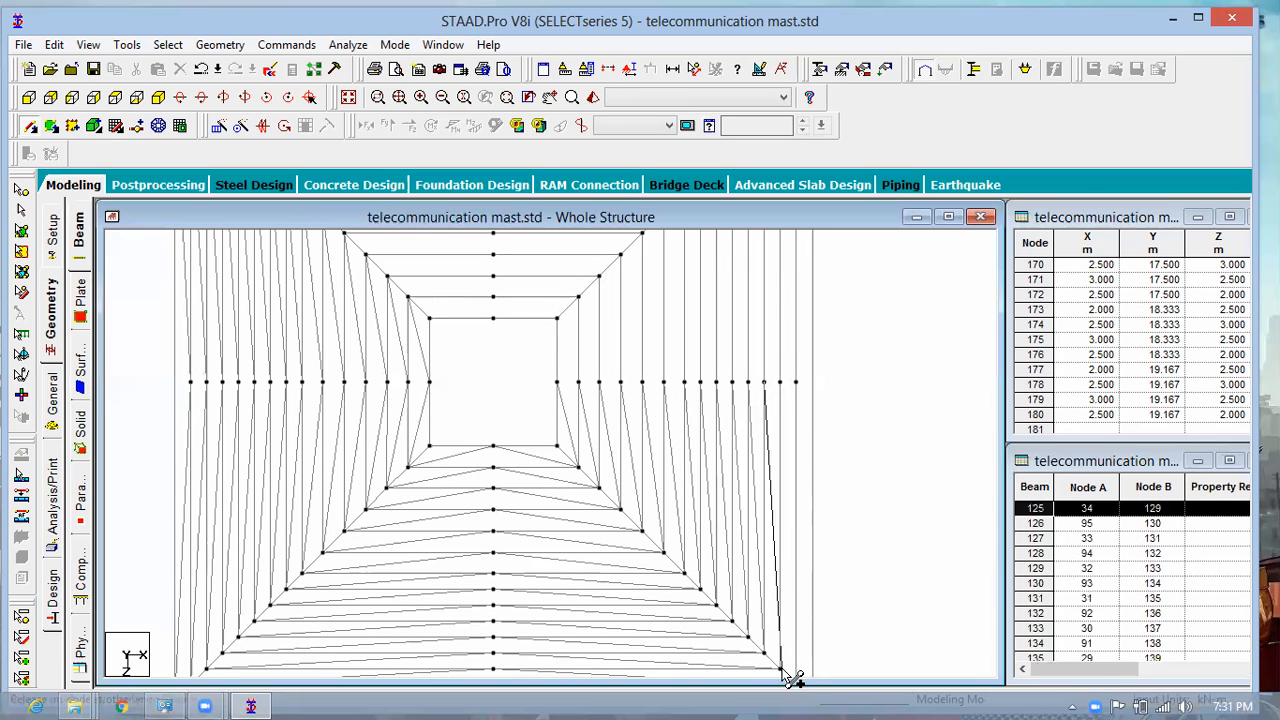
scroll(752, 392, down, 1)
click(747, 383)
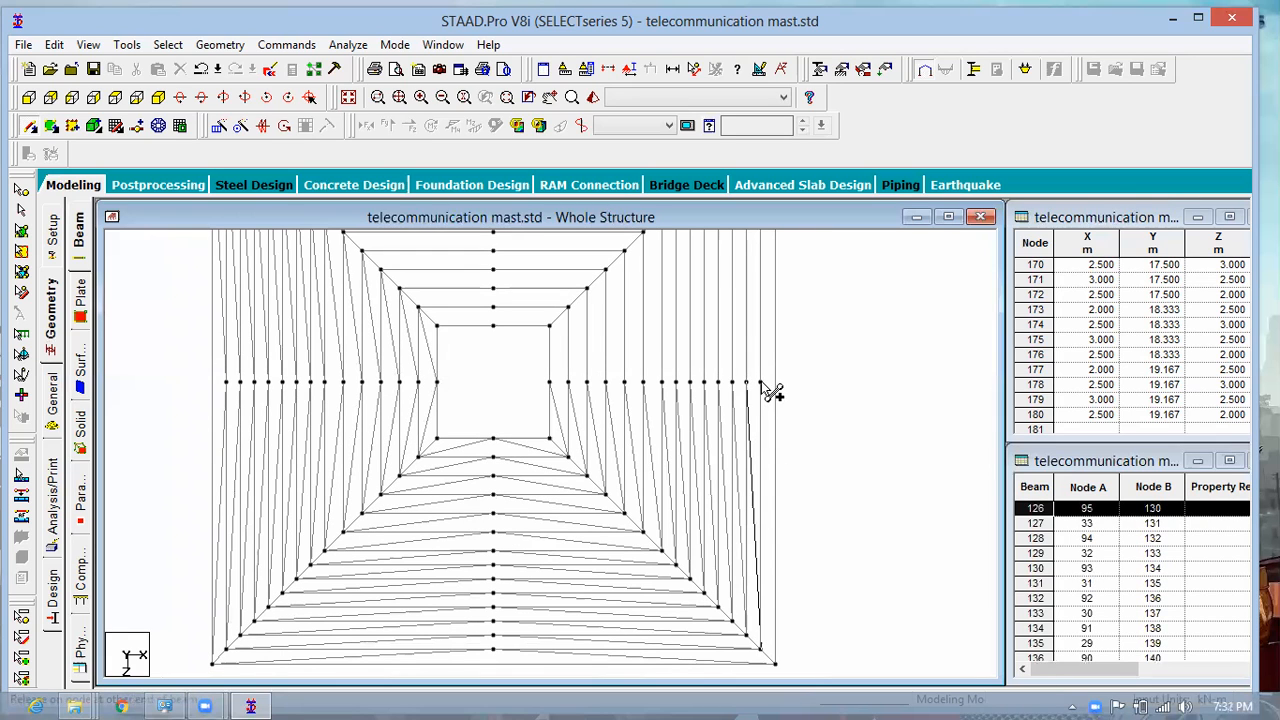
click(774, 663)
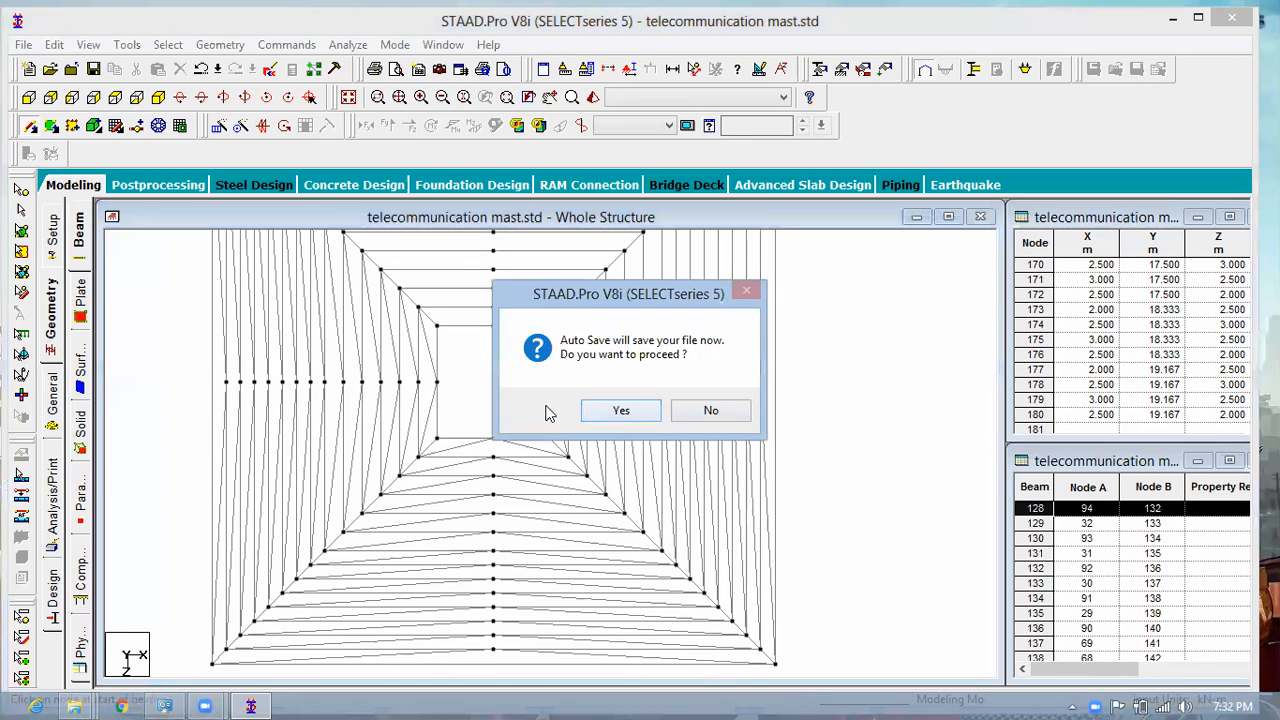
key(Return)
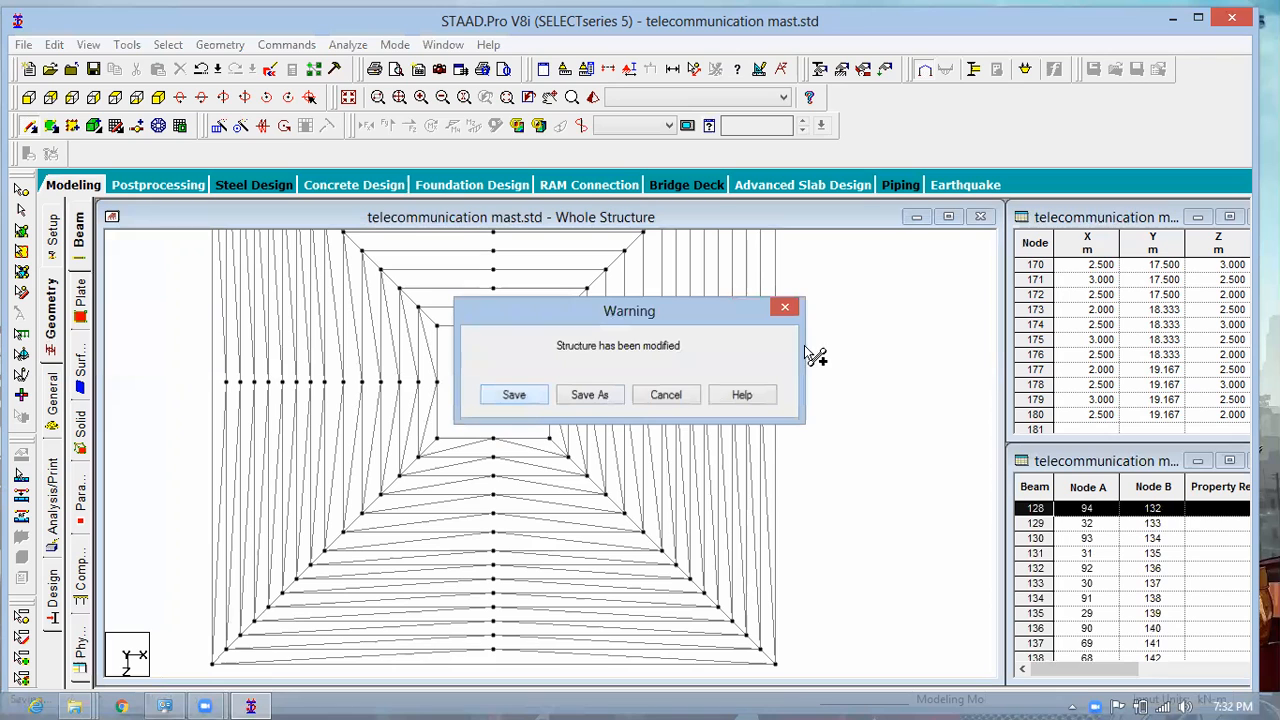
Step: Brace the six innermost panels on the -Z half of the +X face, joining each mid-point to the leg node one level lower
drag(774, 315, 769, 422)
drag(775, 485, 774, 514)
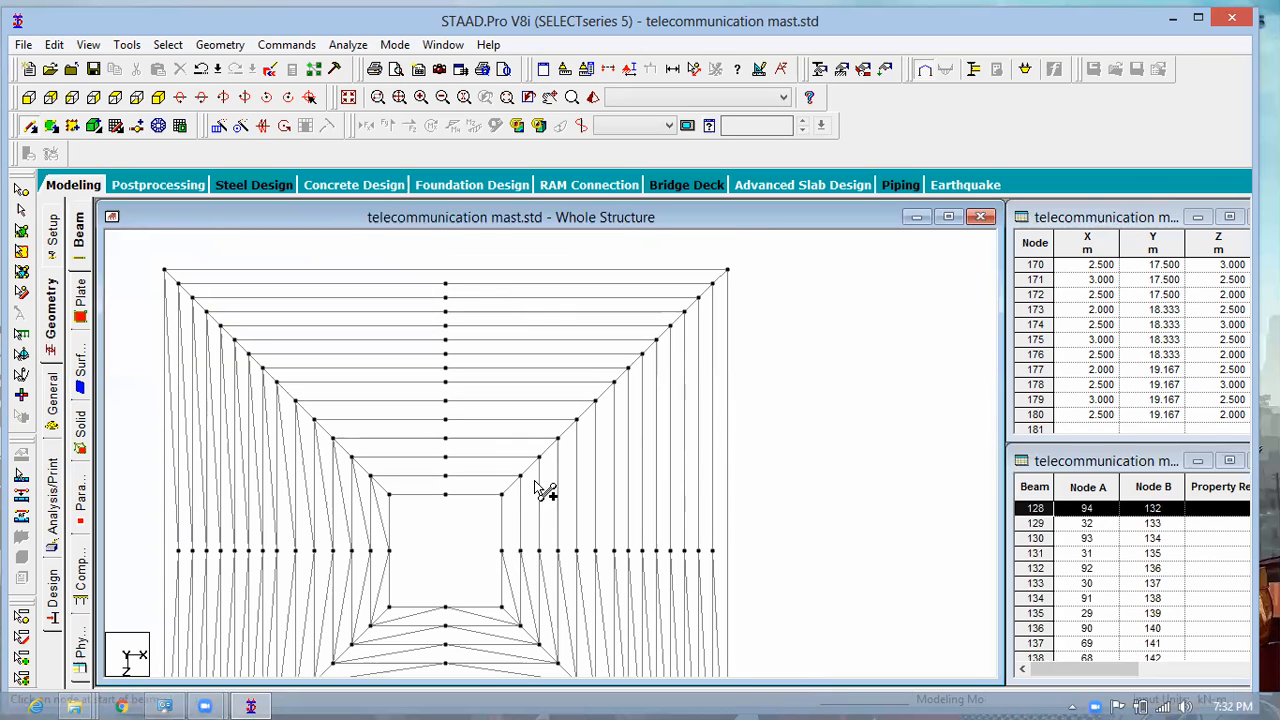
drag(531, 471, 520, 476)
drag(521, 551, 540, 457)
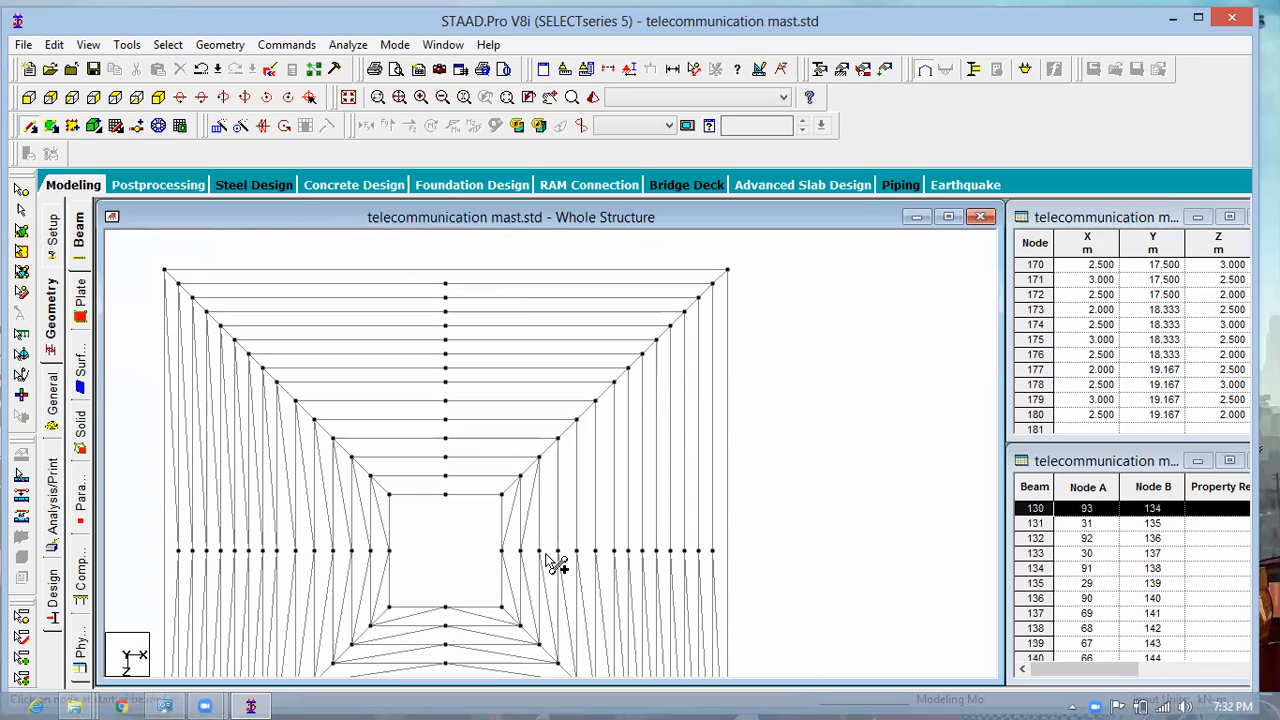
drag(540, 551, 558, 438)
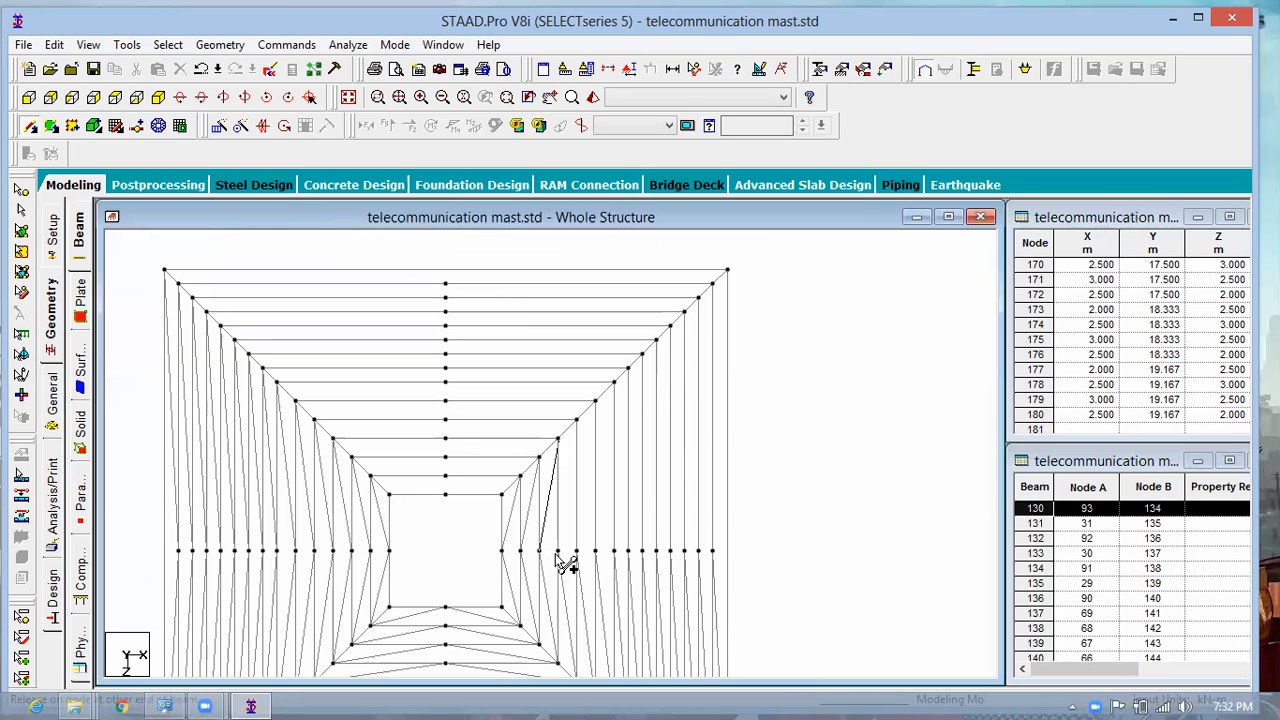
drag(557, 551, 578, 419)
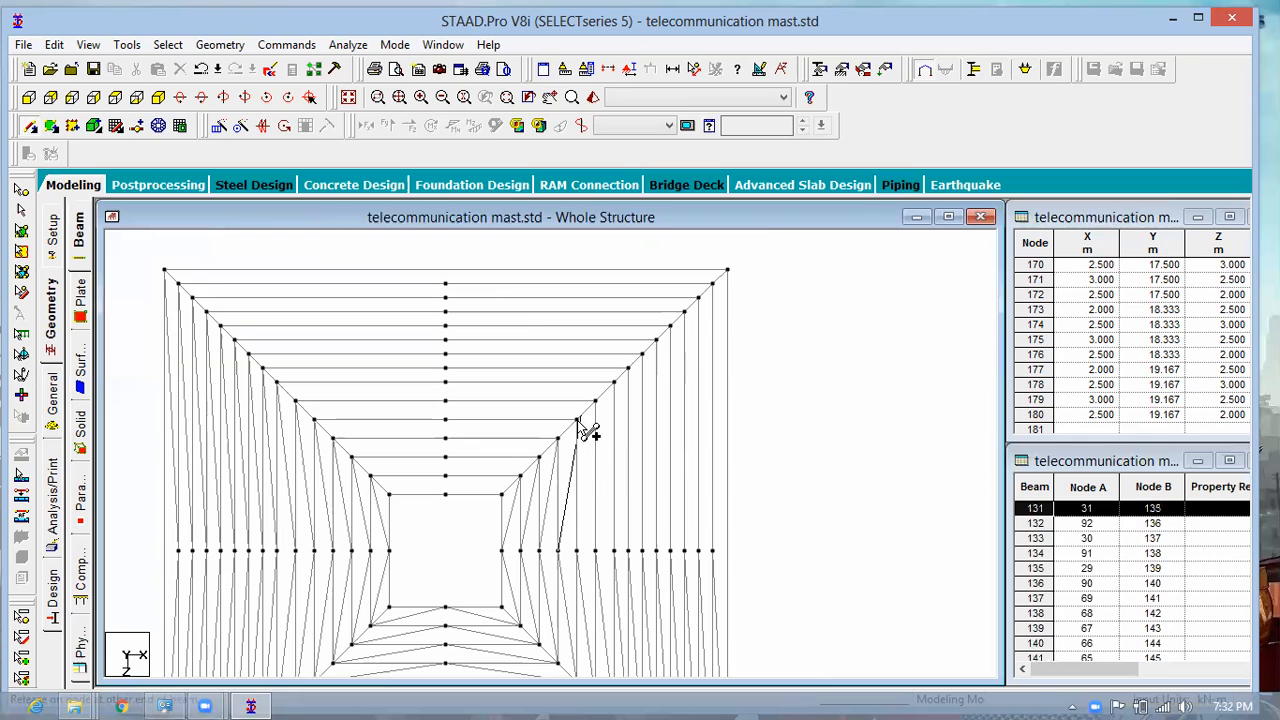
drag(577, 551, 597, 401)
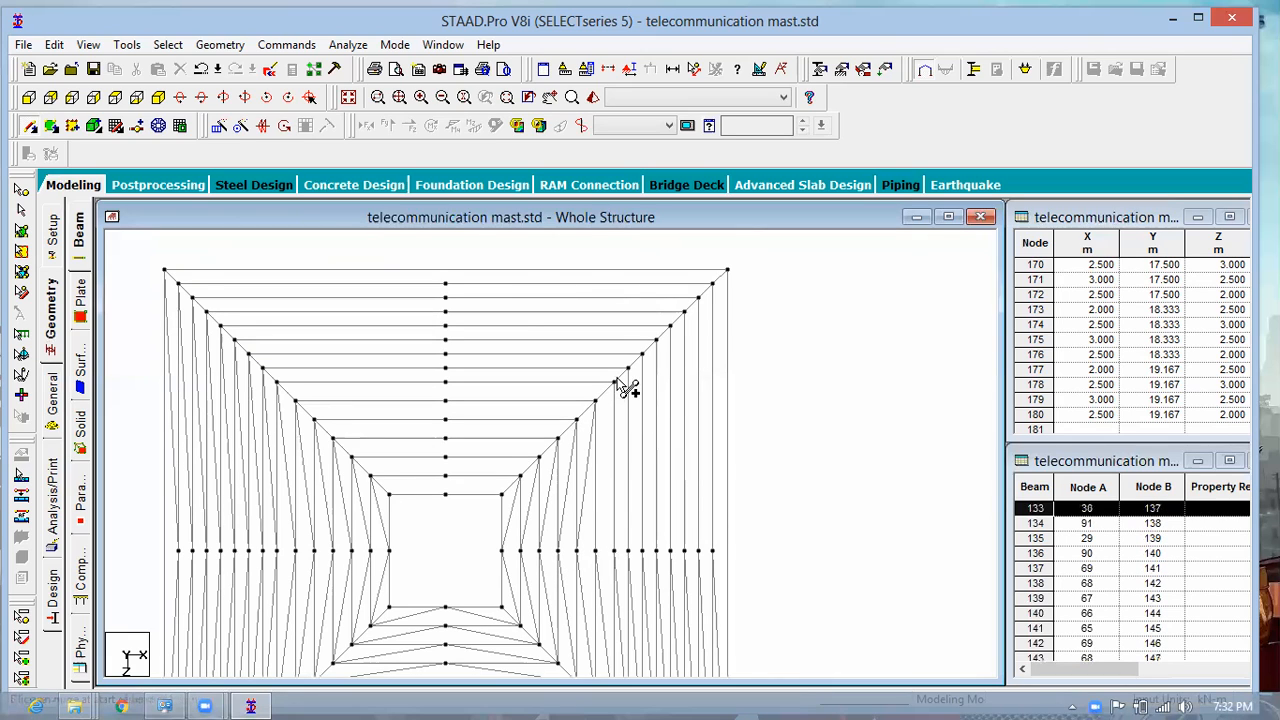
click(614, 550)
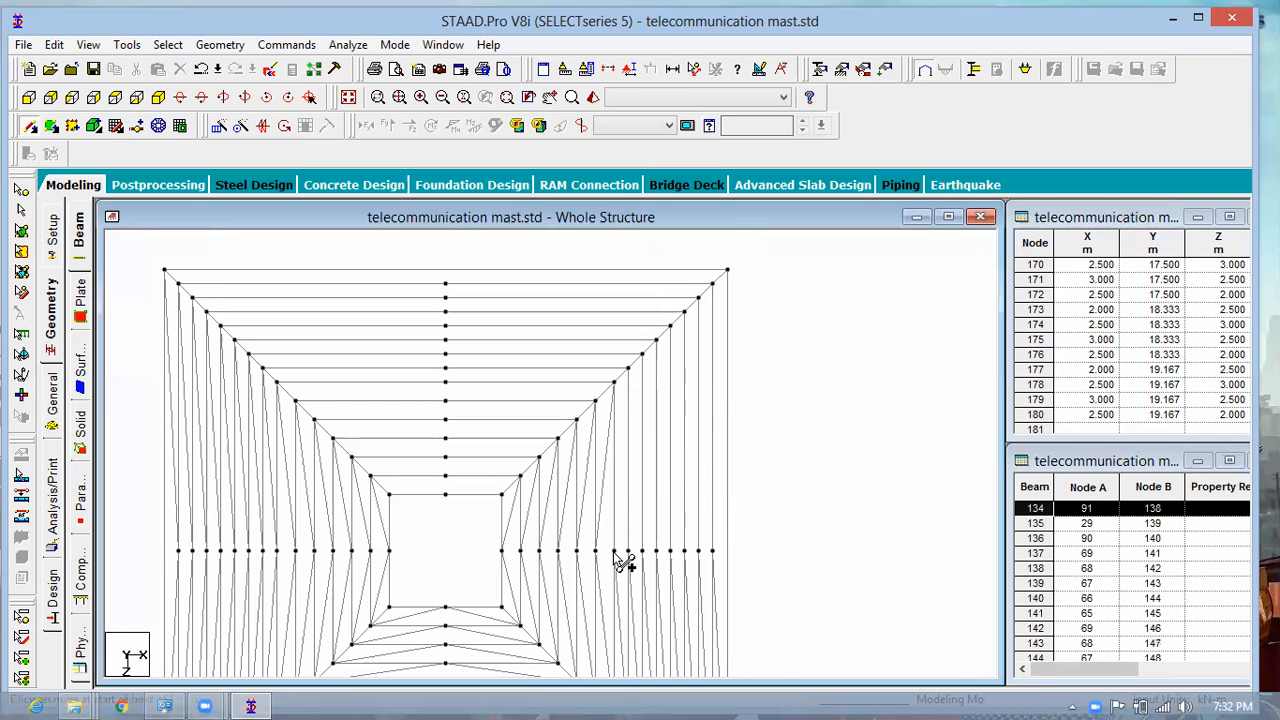
click(630, 490)
click(630, 549)
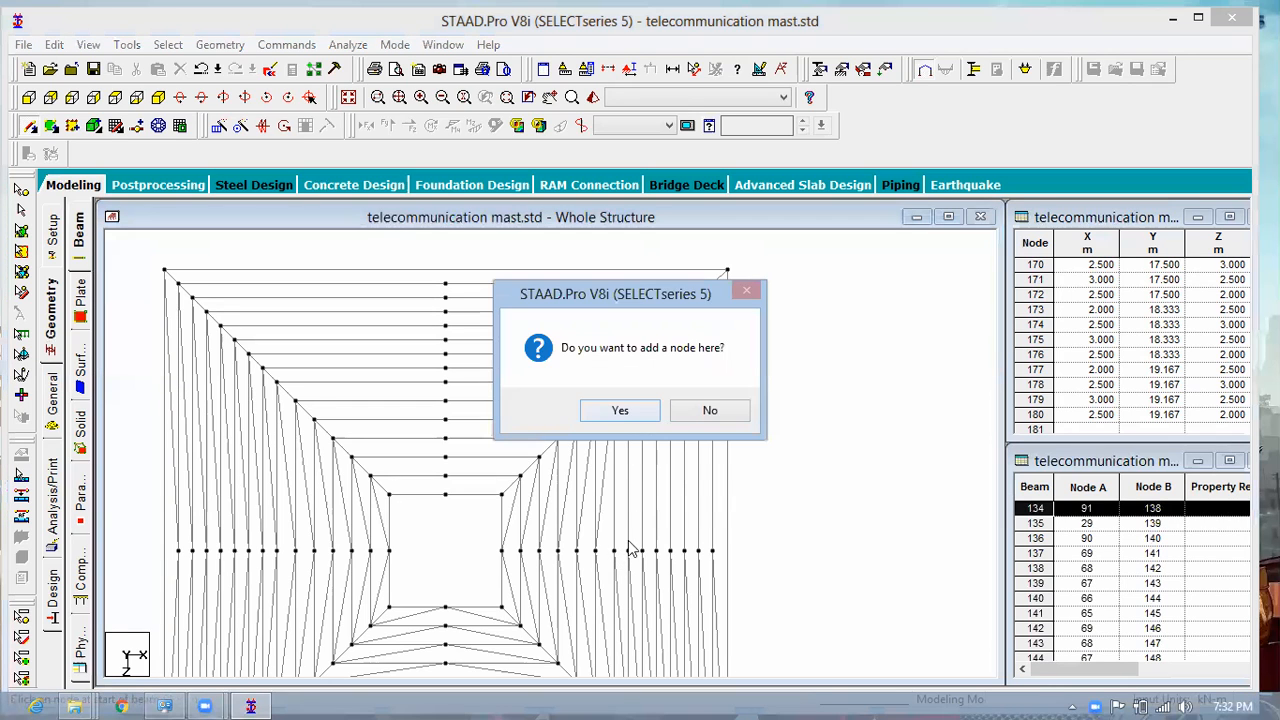
click(620, 410)
click(786, 290)
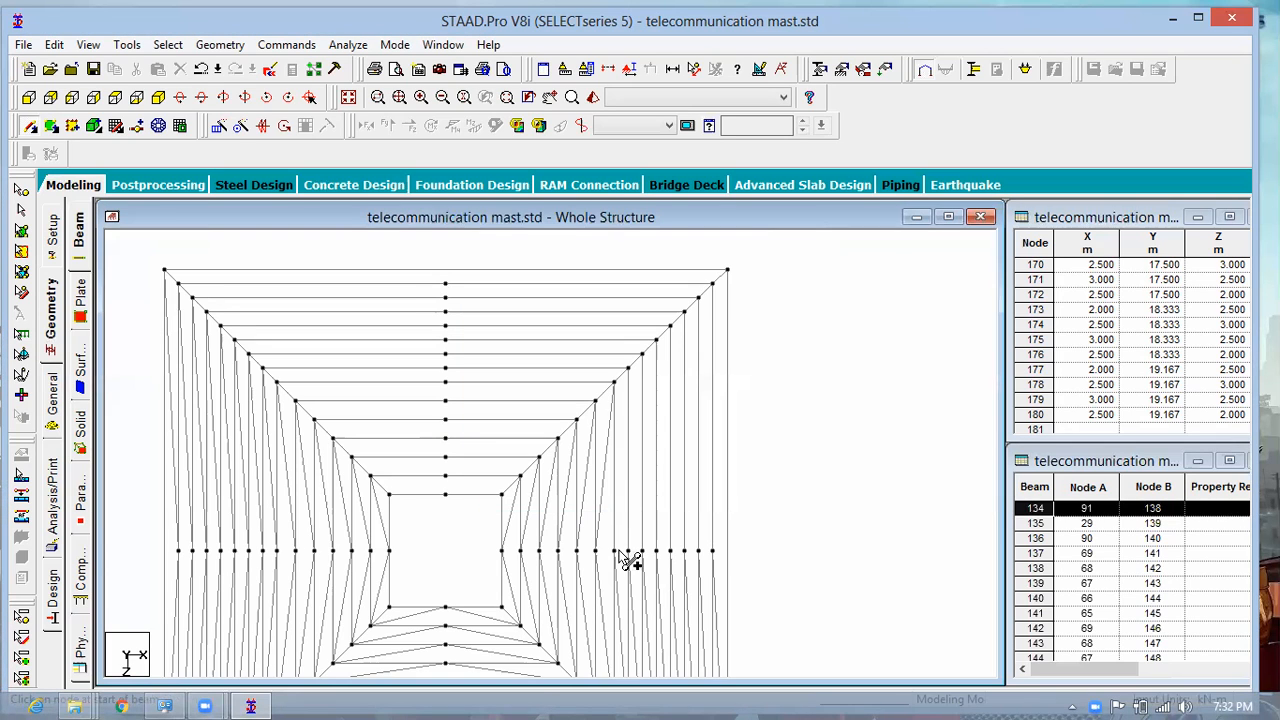
Step: Continue outward on the -Z half of the +X face with diagonals from the next four mid-points to the leg nodes one level lower
click(615, 550)
click(627, 371)
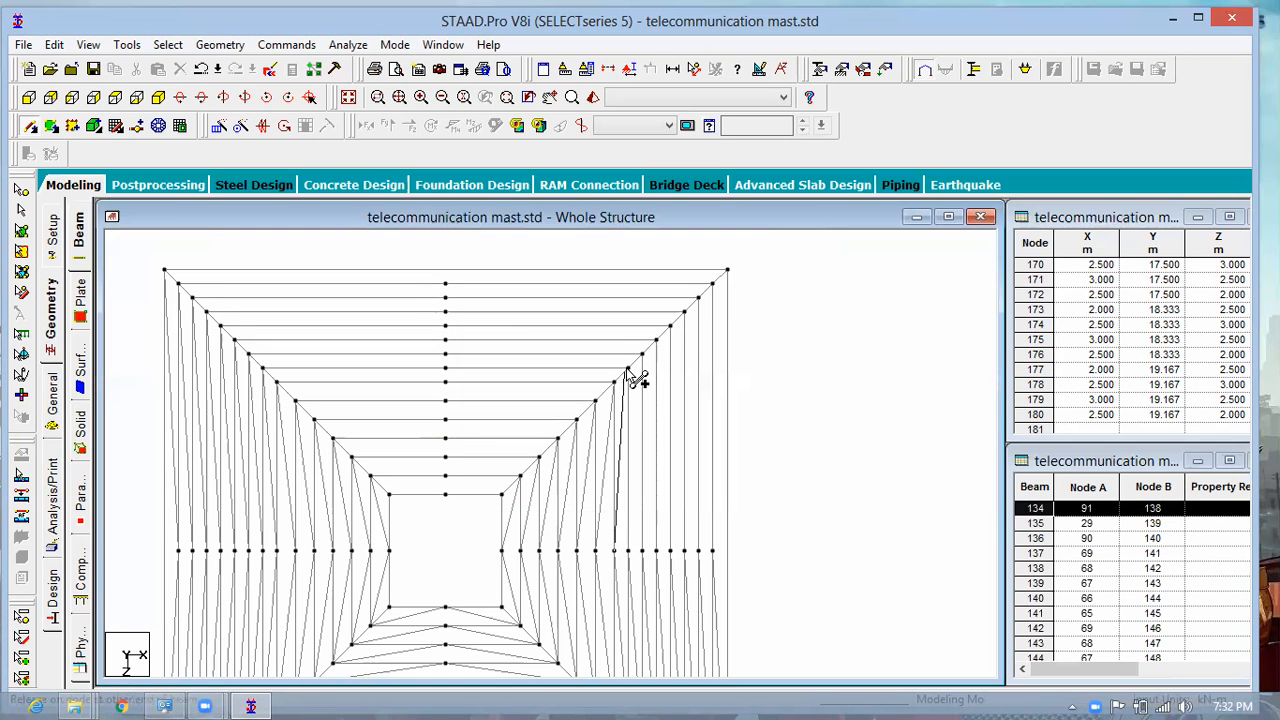
key(ctrl+z)
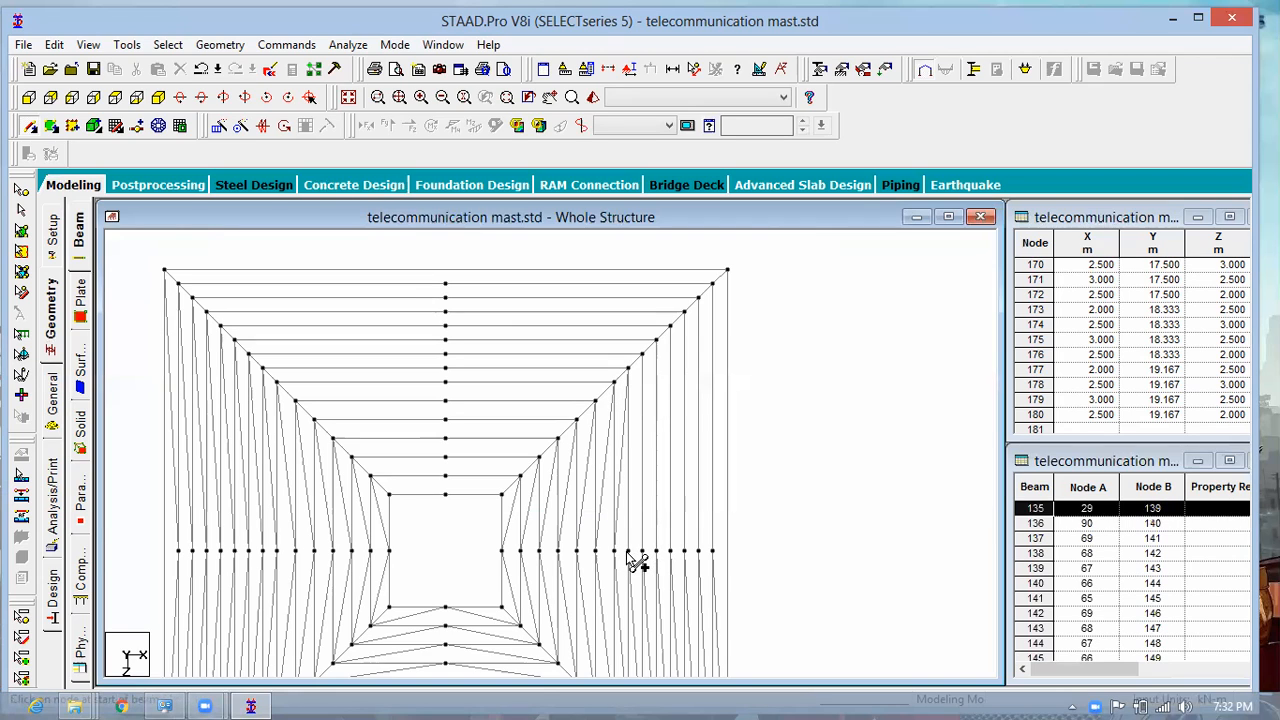
click(629, 550)
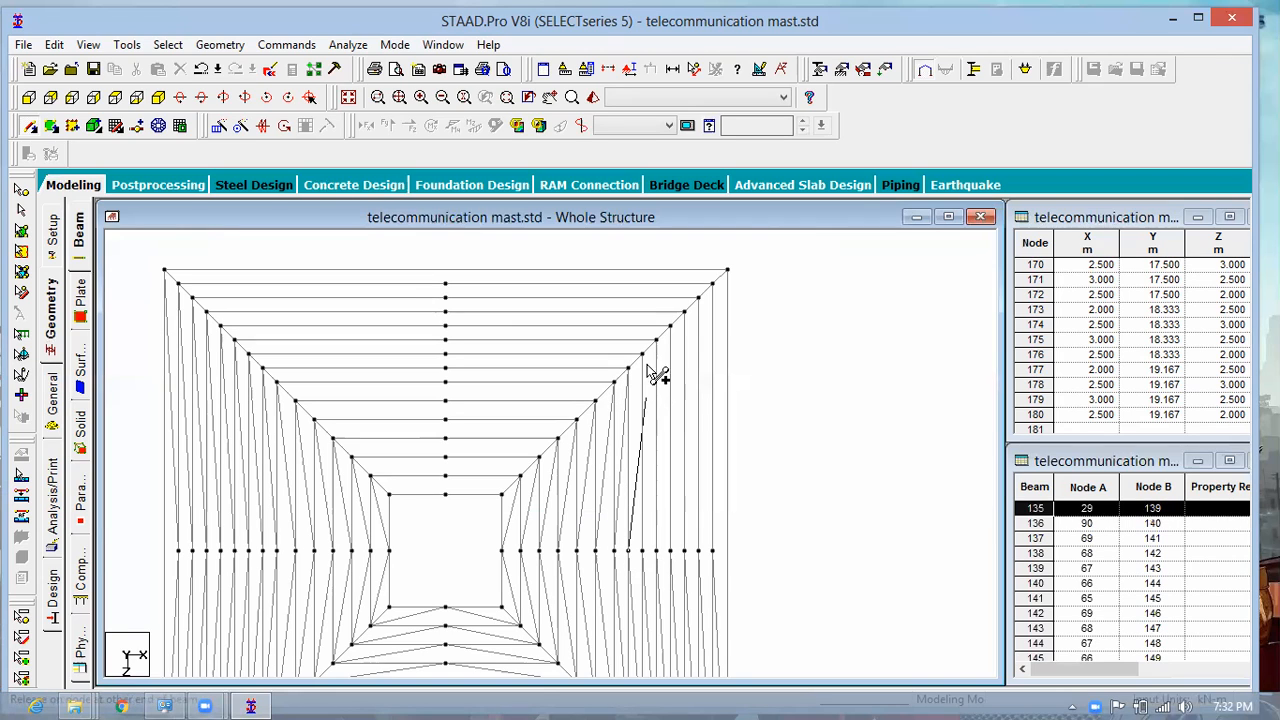
click(642, 354)
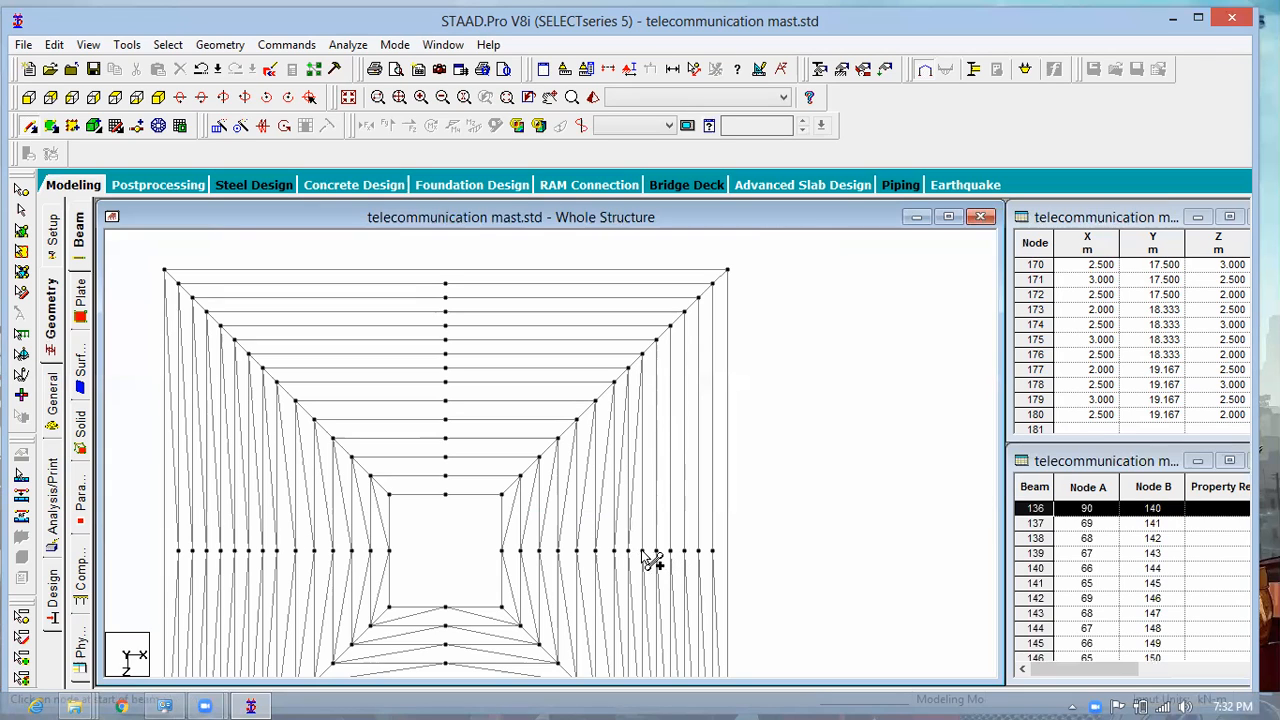
click(656, 348)
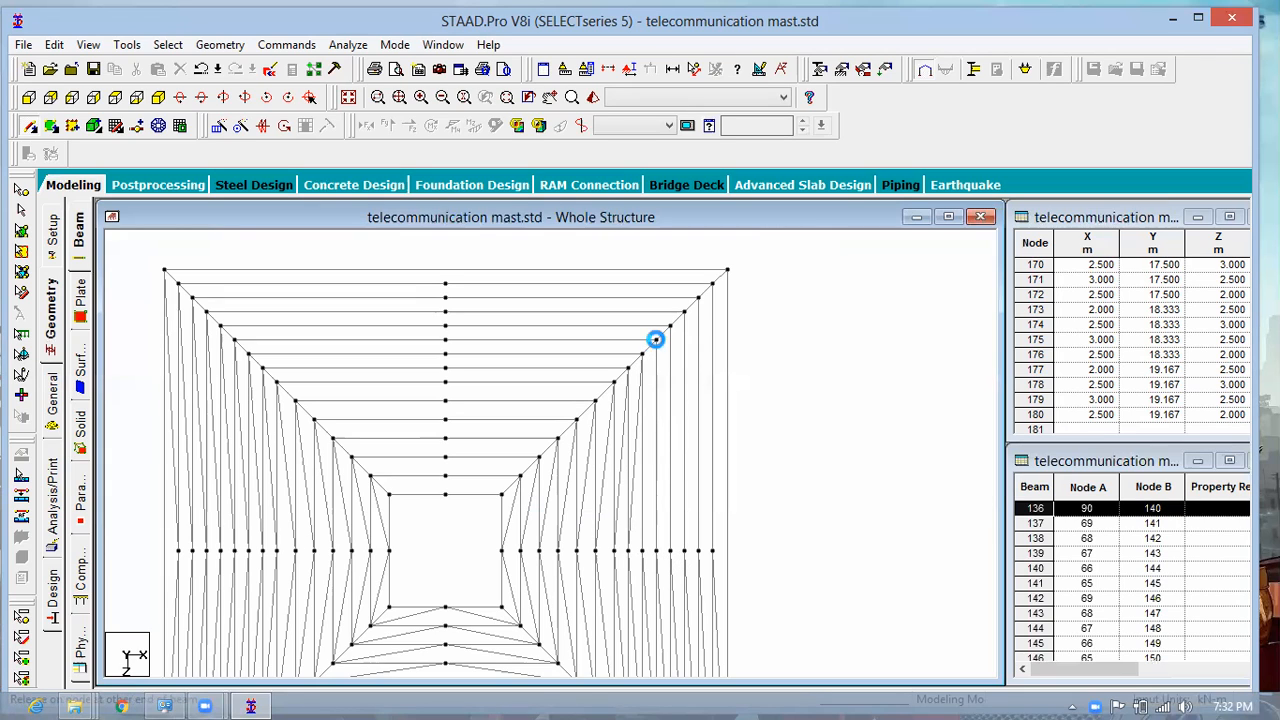
drag(684, 350, 670, 326)
Step: Finish the -Z half of the +X face with diagonals from the four outermost mid-points to the leg nodes one level lower
click(671, 551)
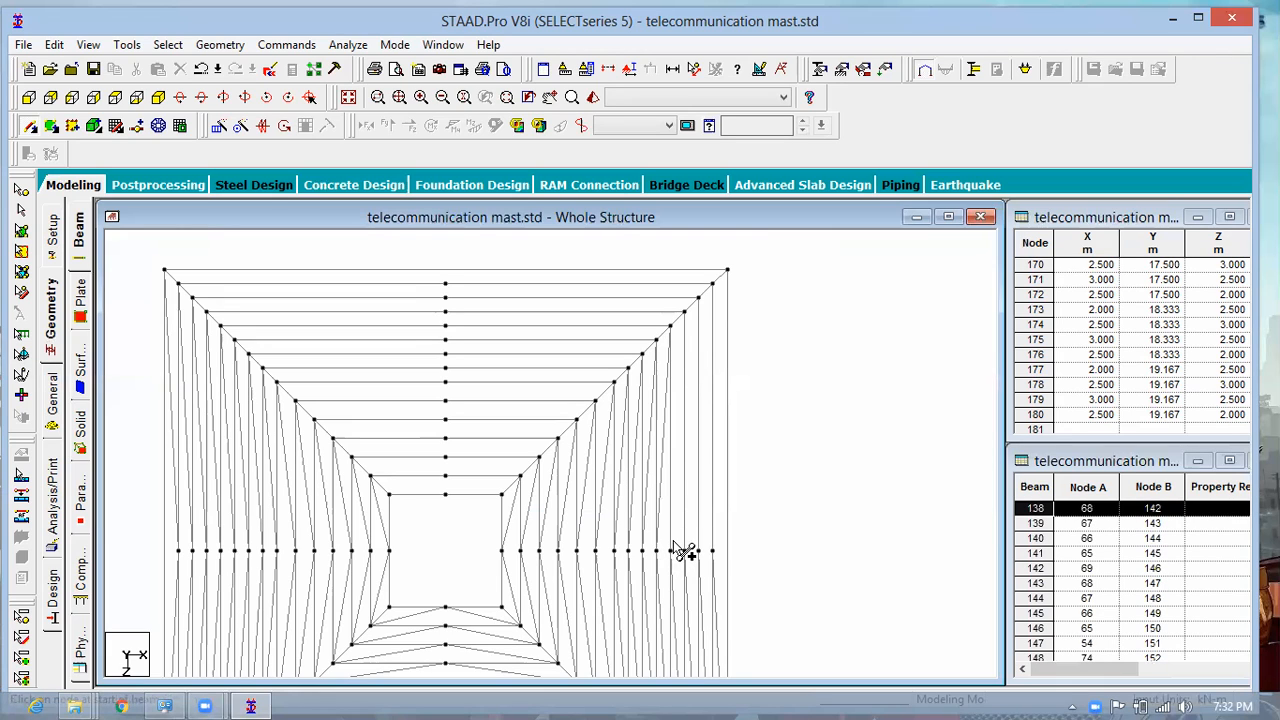
click(684, 313)
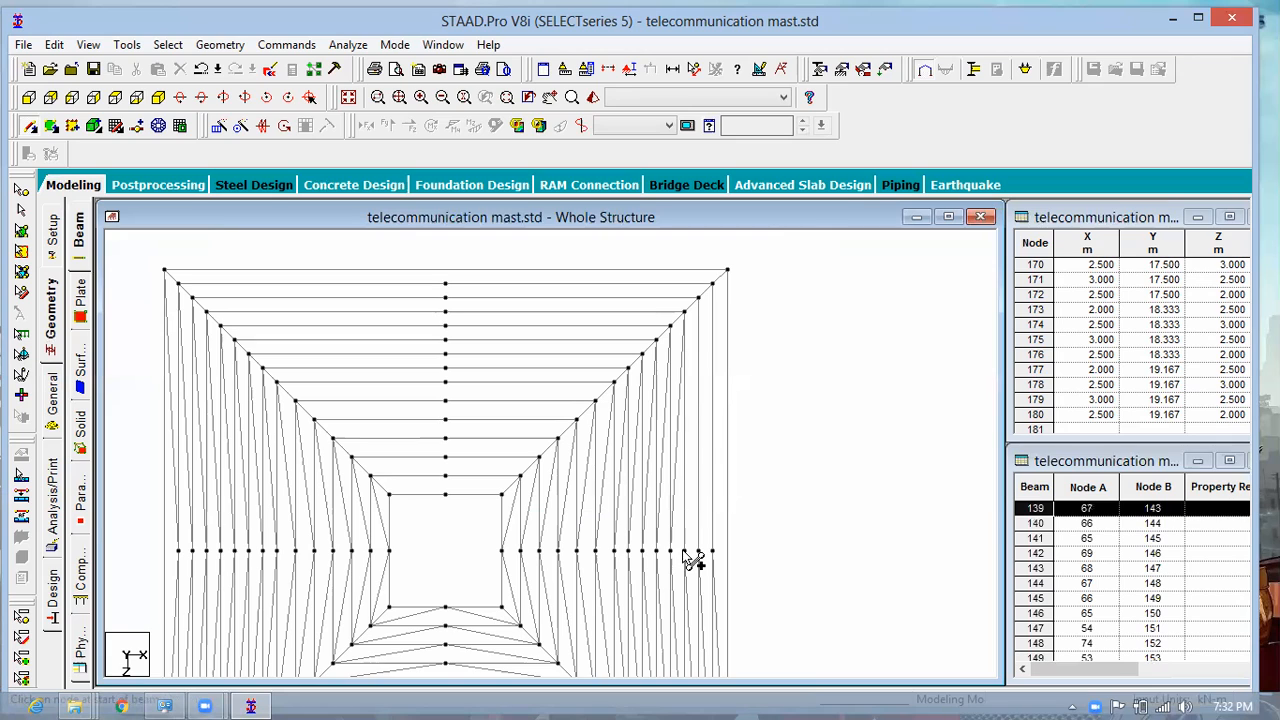
click(698, 298)
click(698, 550)
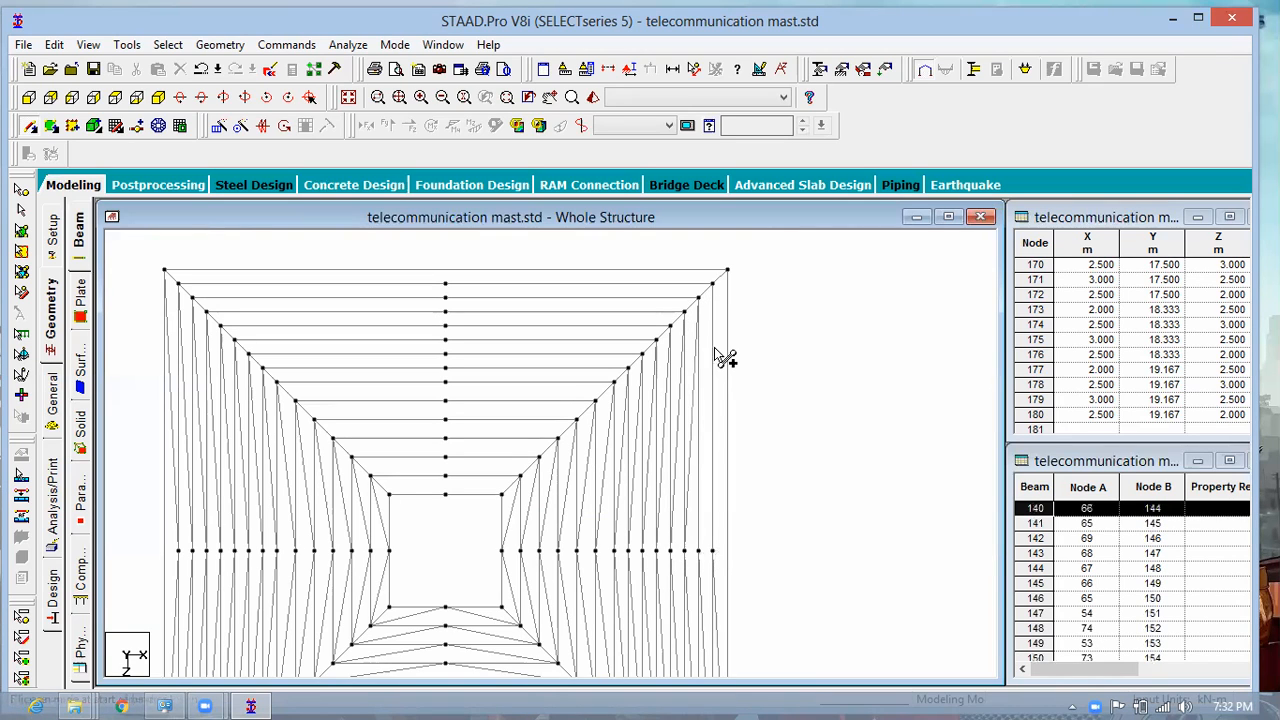
click(712, 283)
click(712, 550)
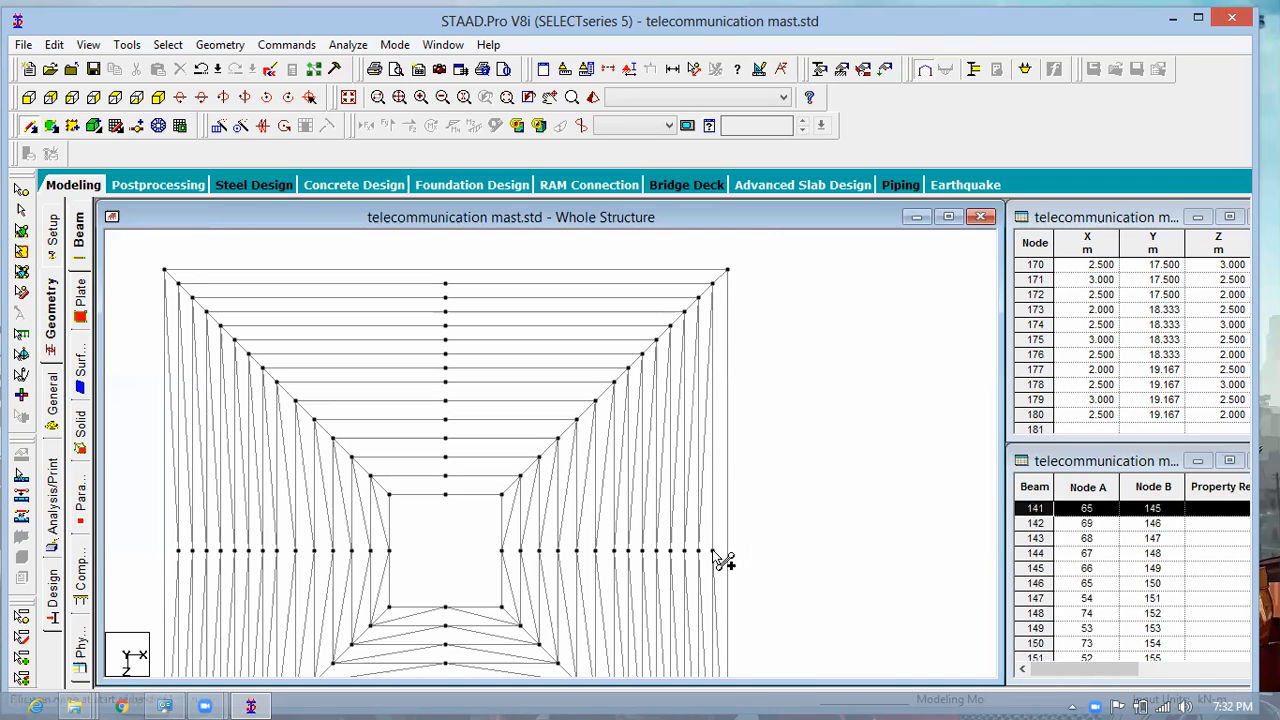
click(727, 271)
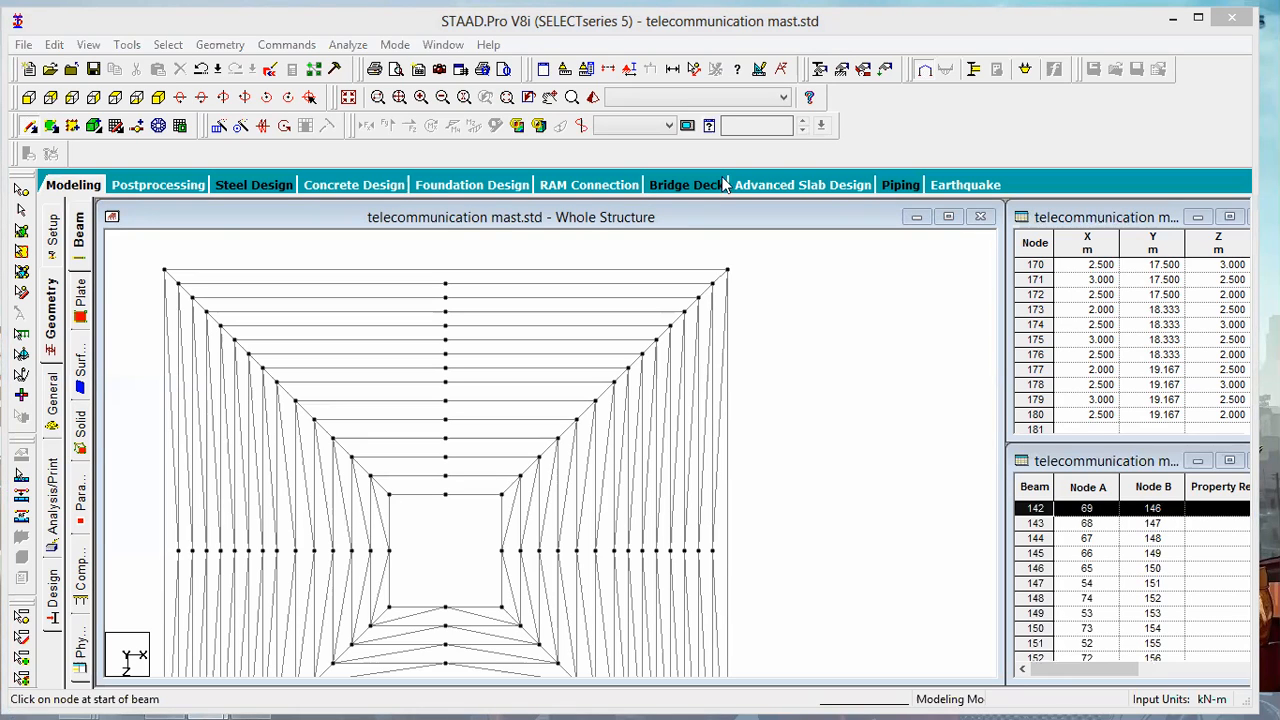
Step: Brace the three innermost panels on the -Z face, joining each mid-point to the leg nodes one level lower on both halves
click(446, 495)
click(370, 476)
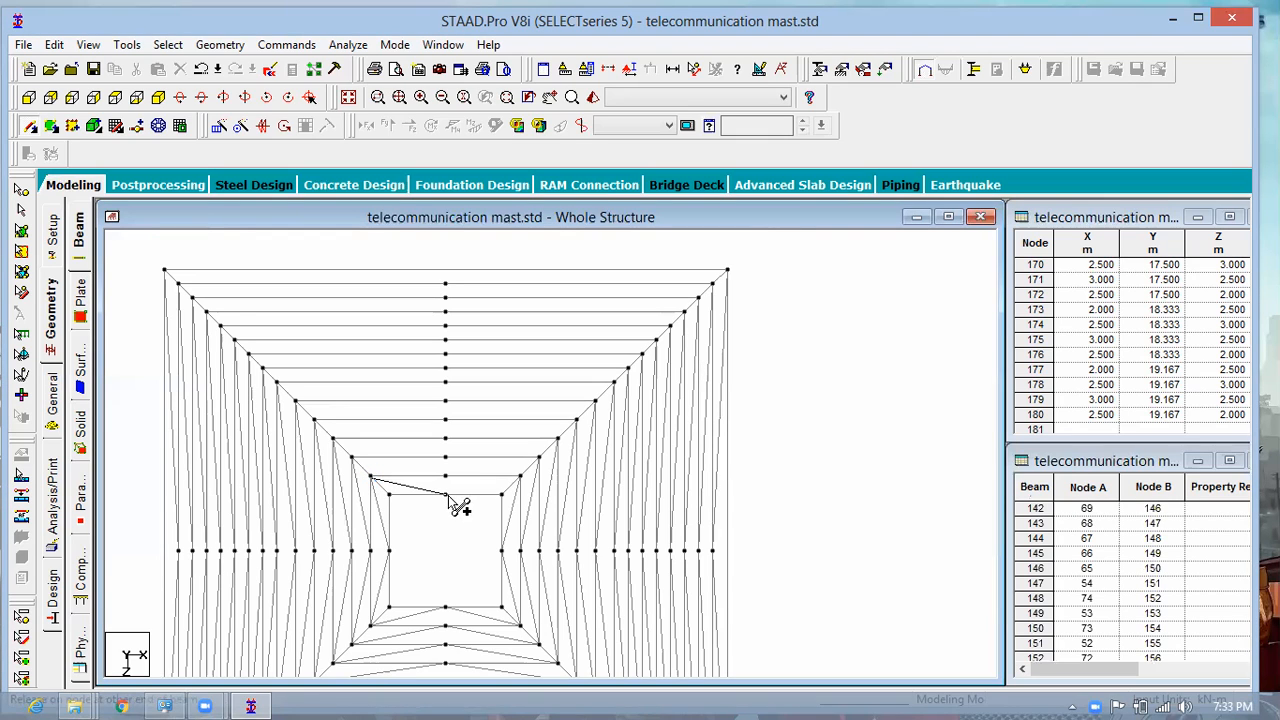
drag(448, 497, 446, 495)
drag(520, 477, 446, 494)
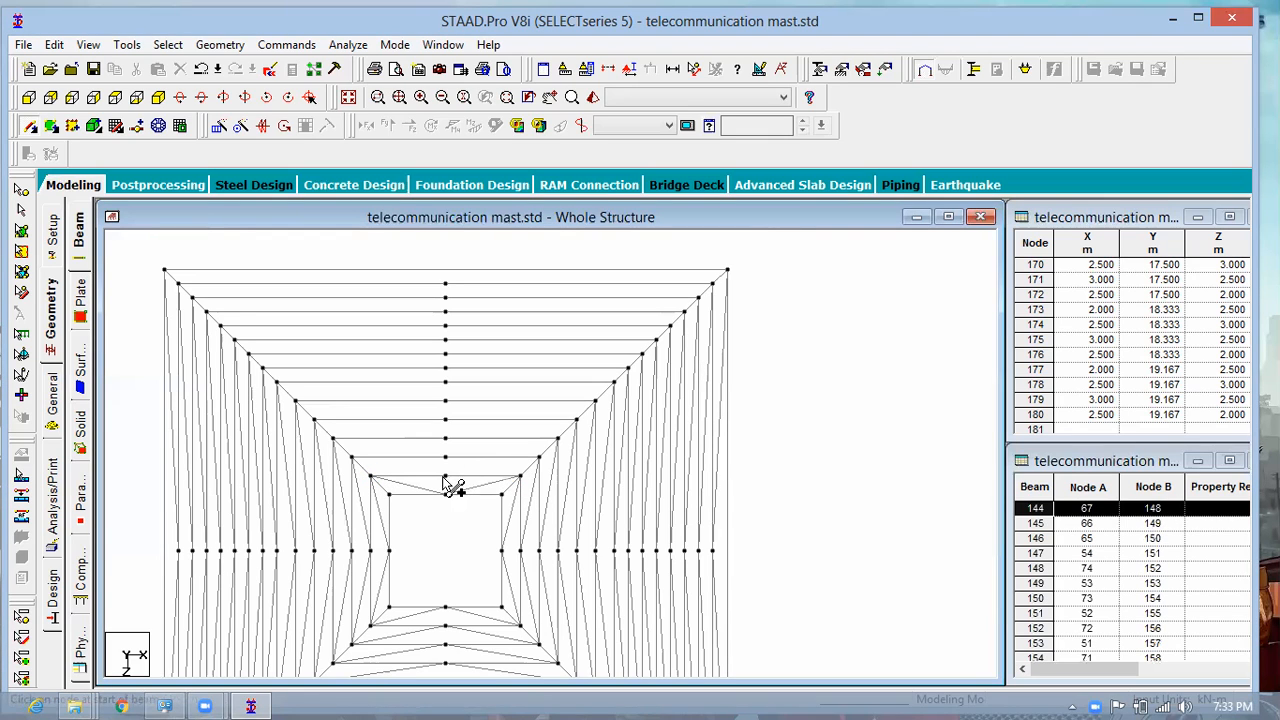
click(352, 459)
click(445, 477)
drag(446, 477, 447, 441)
Step: Continue outward on the +X half of the -Z face with diagonals from the next four mid-points to the leg nodes one level lower
drag(576, 421, 447, 421)
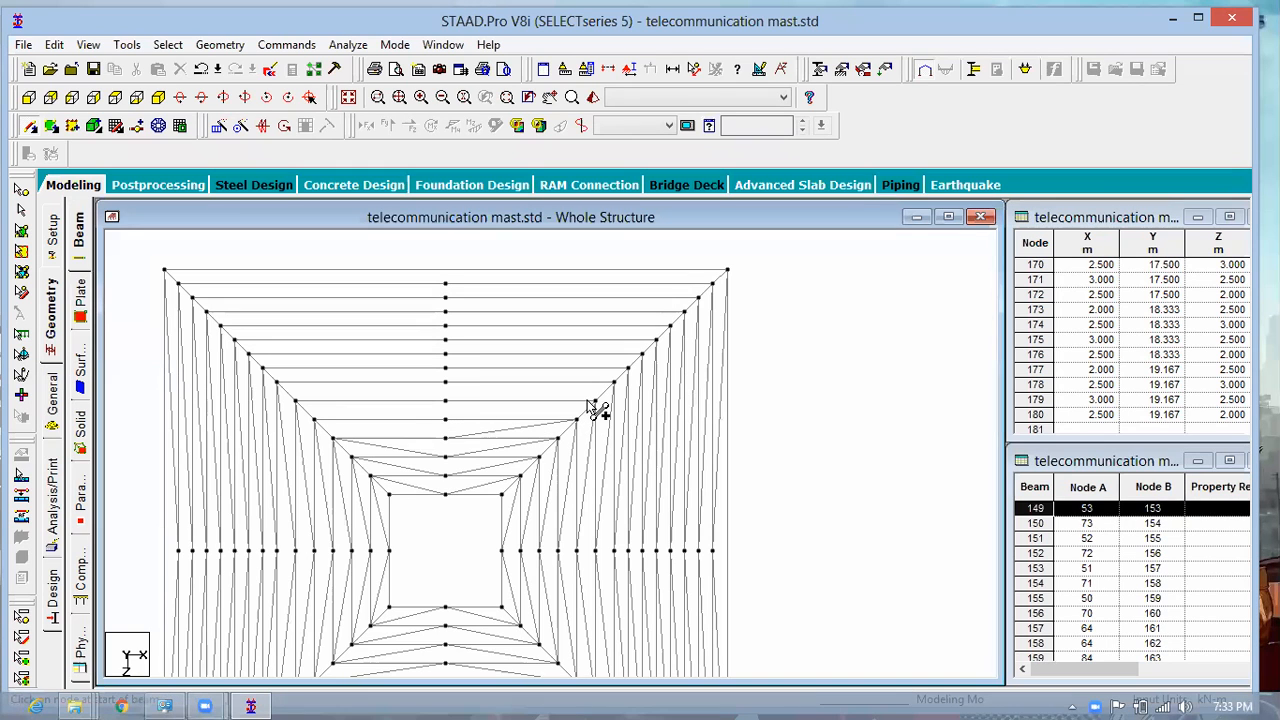
drag(596, 401, 446, 401)
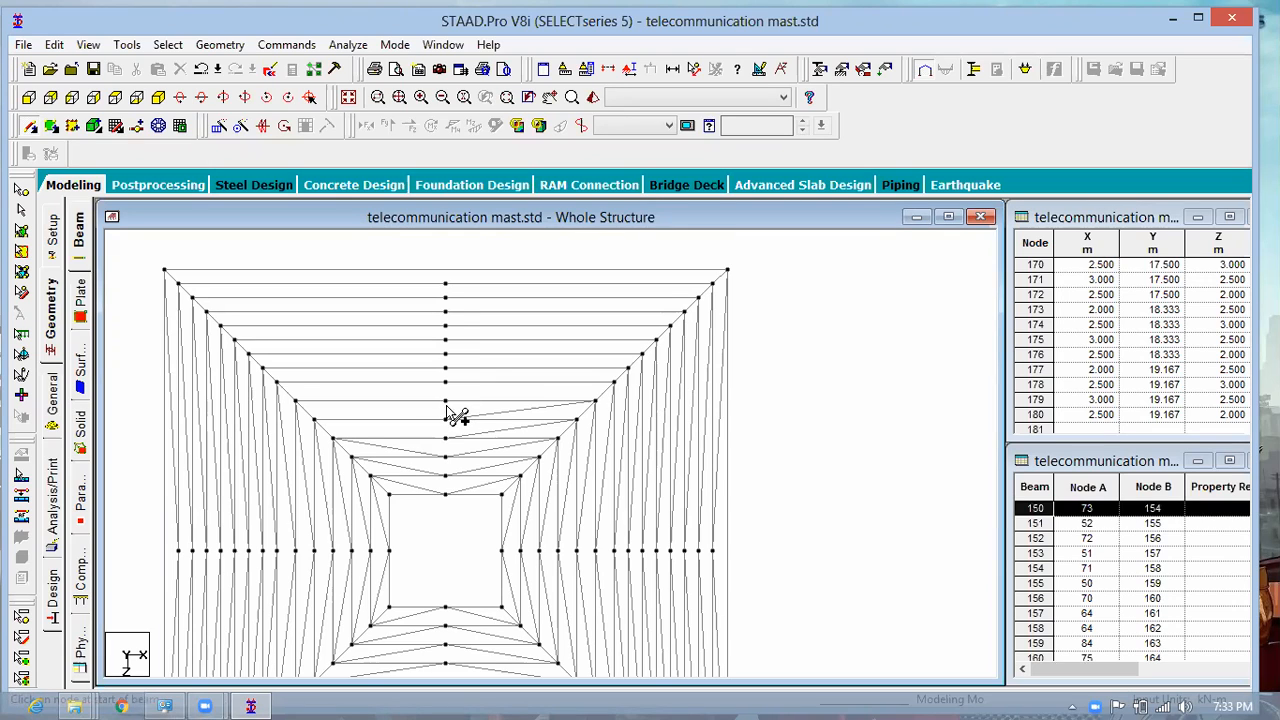
drag(612, 381, 446, 399)
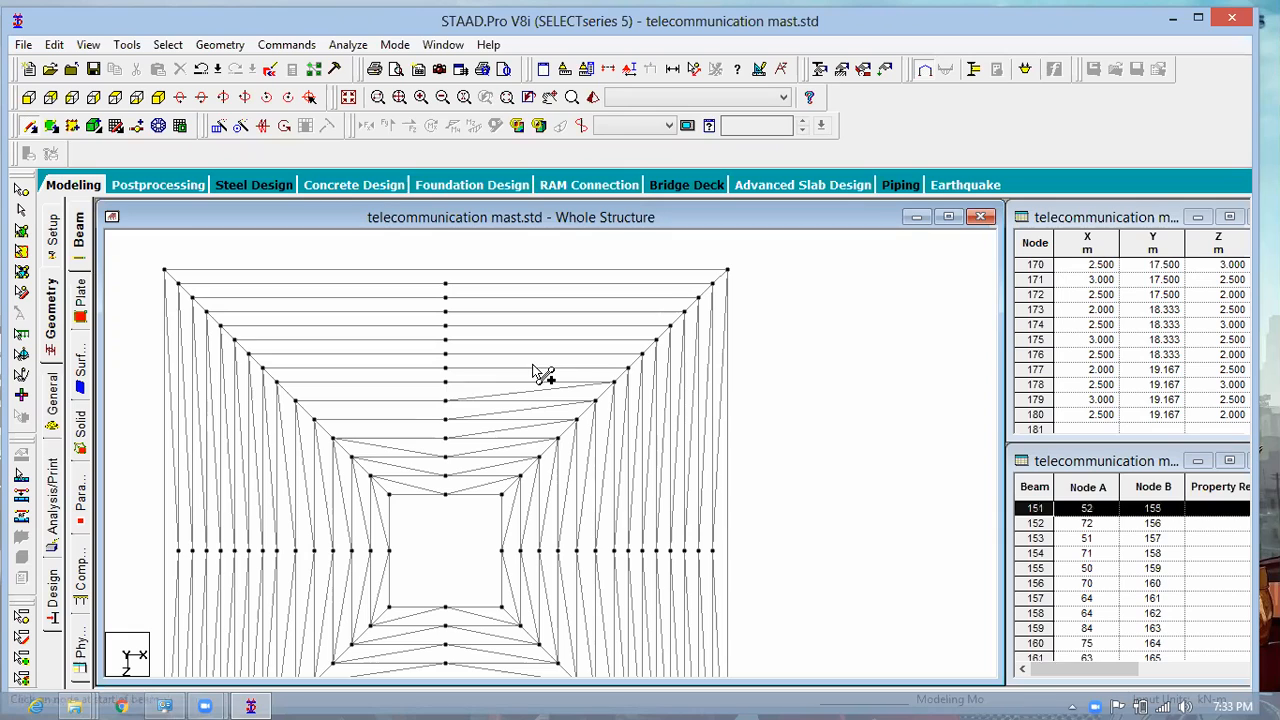
click(627, 368)
click(446, 380)
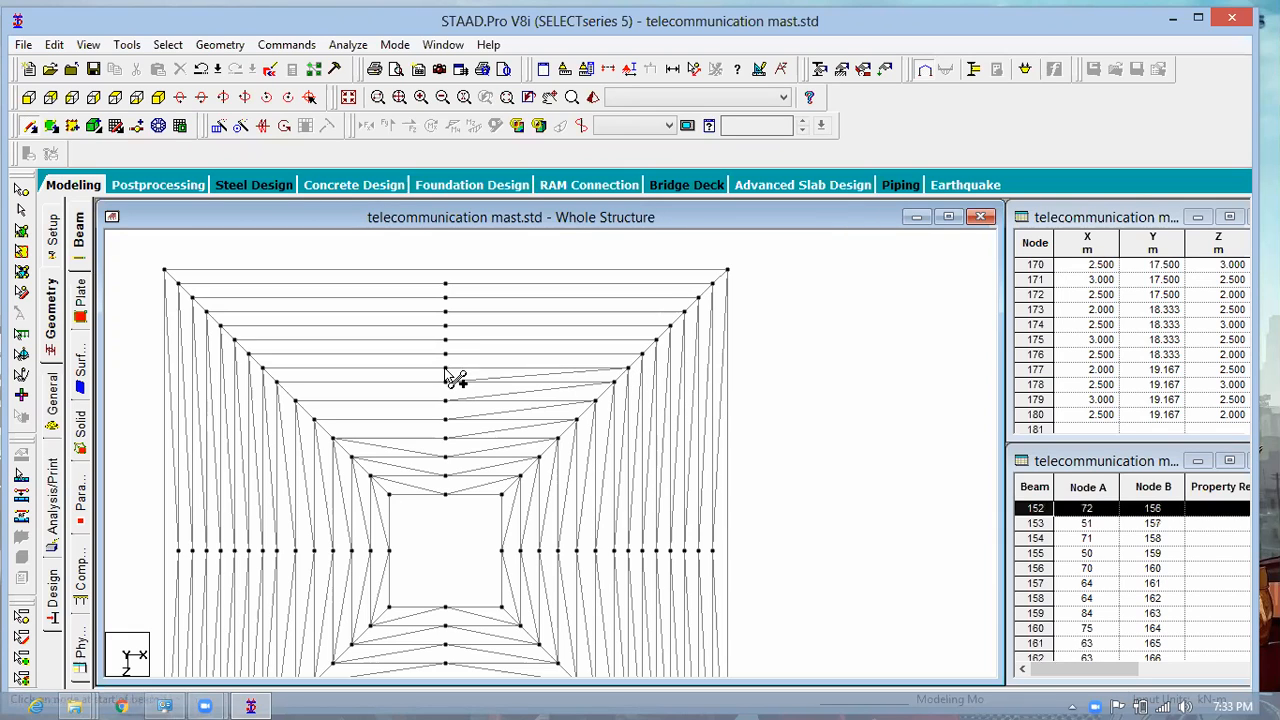
Step: Try to brace the +X half of the -Z face from the next two mid-points, joining each to the leg node two levels lower
click(446, 368)
click(446, 353)
click(670, 326)
click(446, 352)
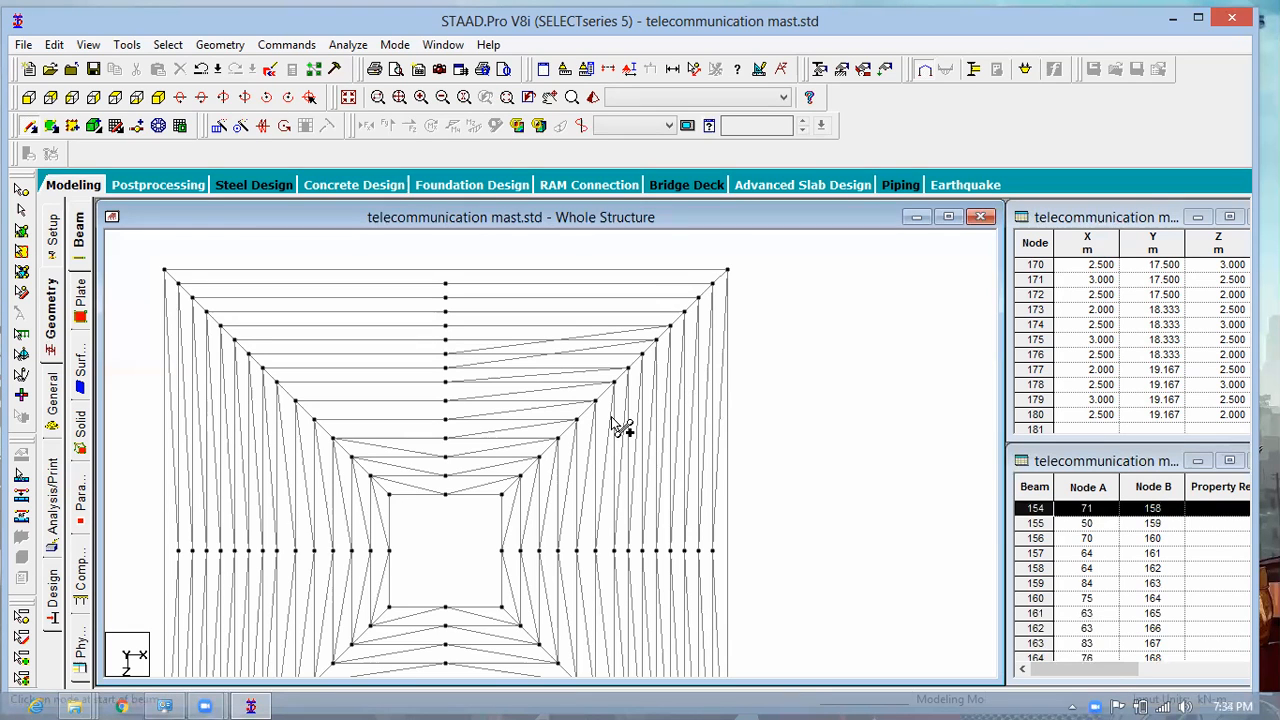
Step: Delete the inner of the two misplaced diagonals that span two levels on the +X half of the -Z face
scroll(650, 345, up, 1)
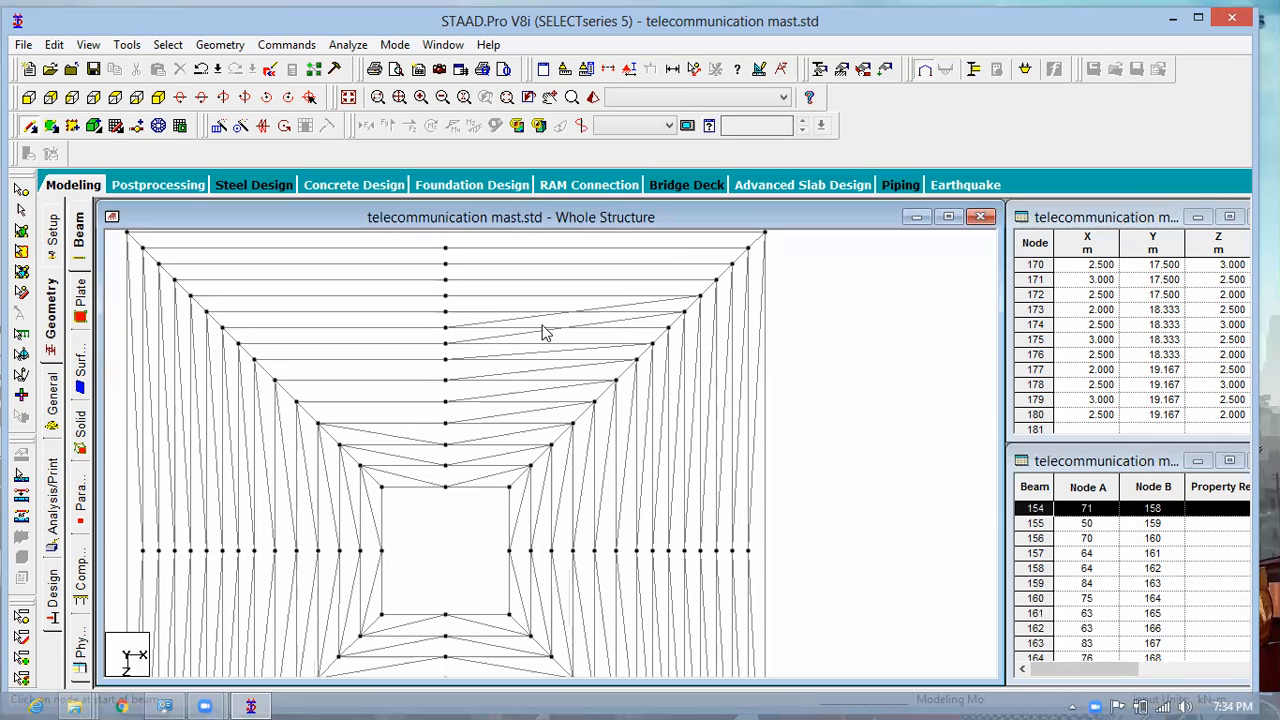
click(508, 340)
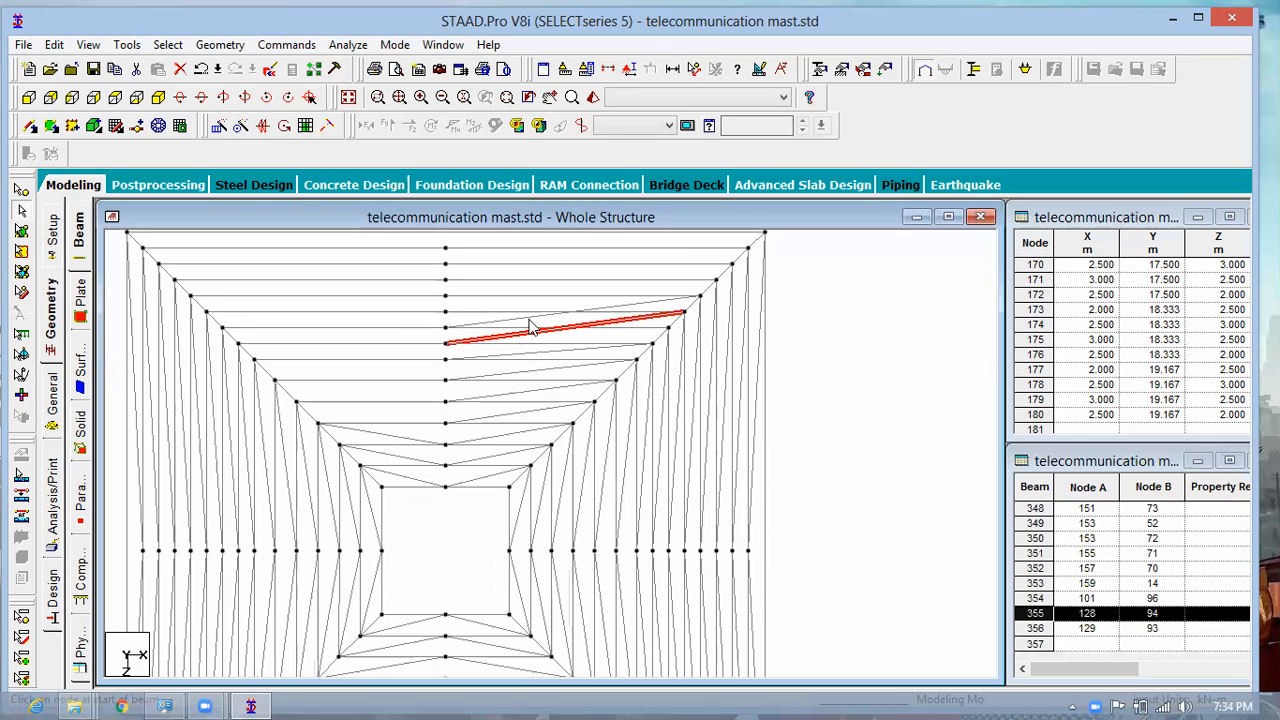
key(Delete)
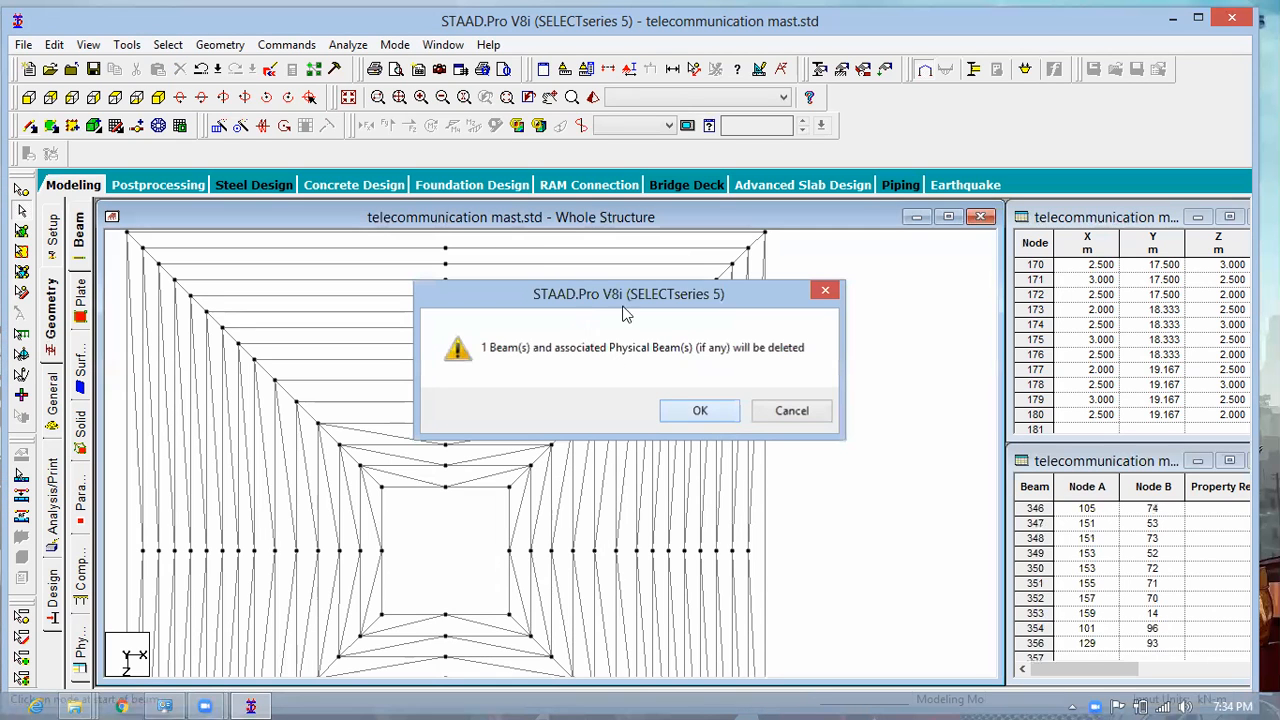
key(Return)
Step: Delete the remaining misplaced diagonal that spans two levels on the +X half of the -Z face
click(655, 310)
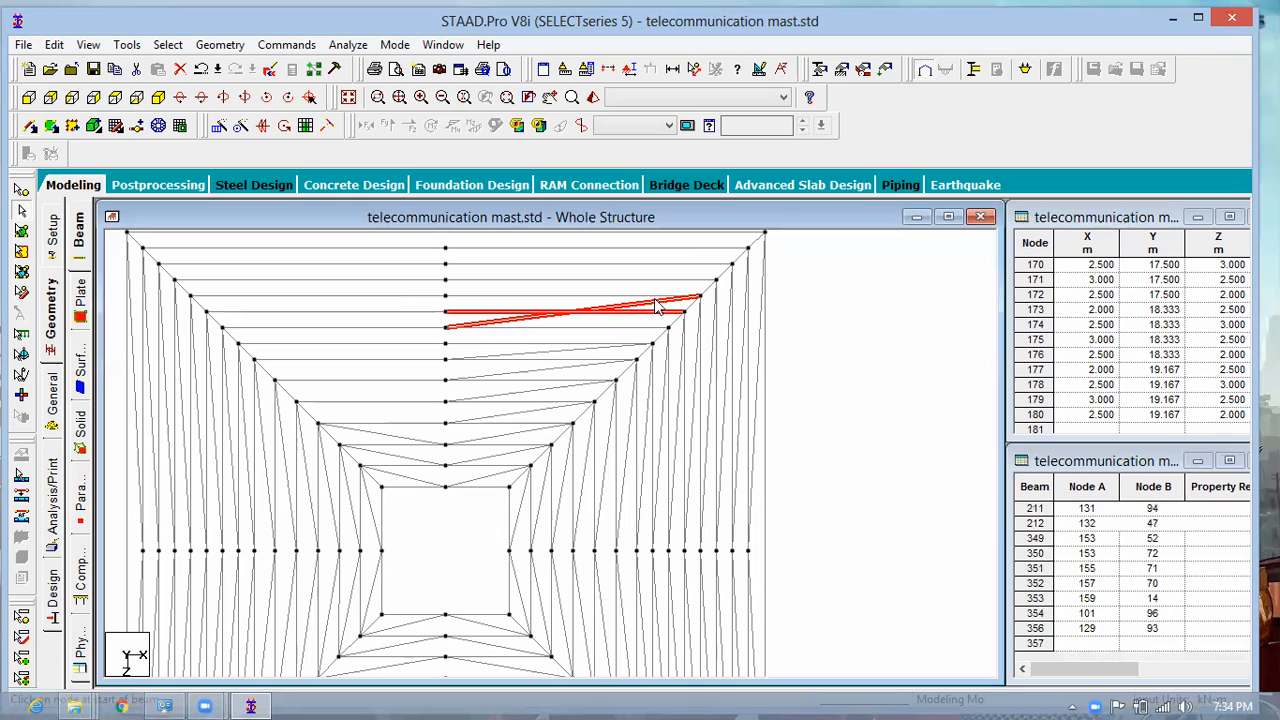
click(657, 307)
click(645, 307)
click(797, 331)
click(657, 308)
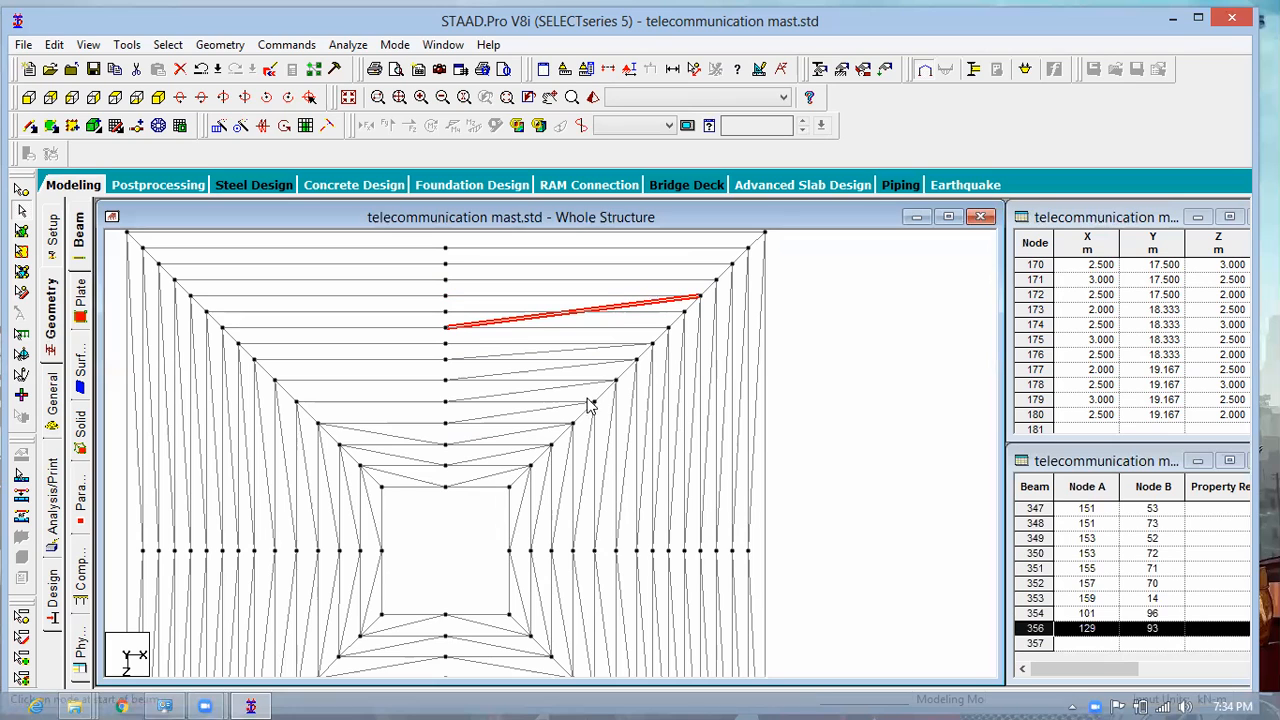
key(Delete)
click(700, 412)
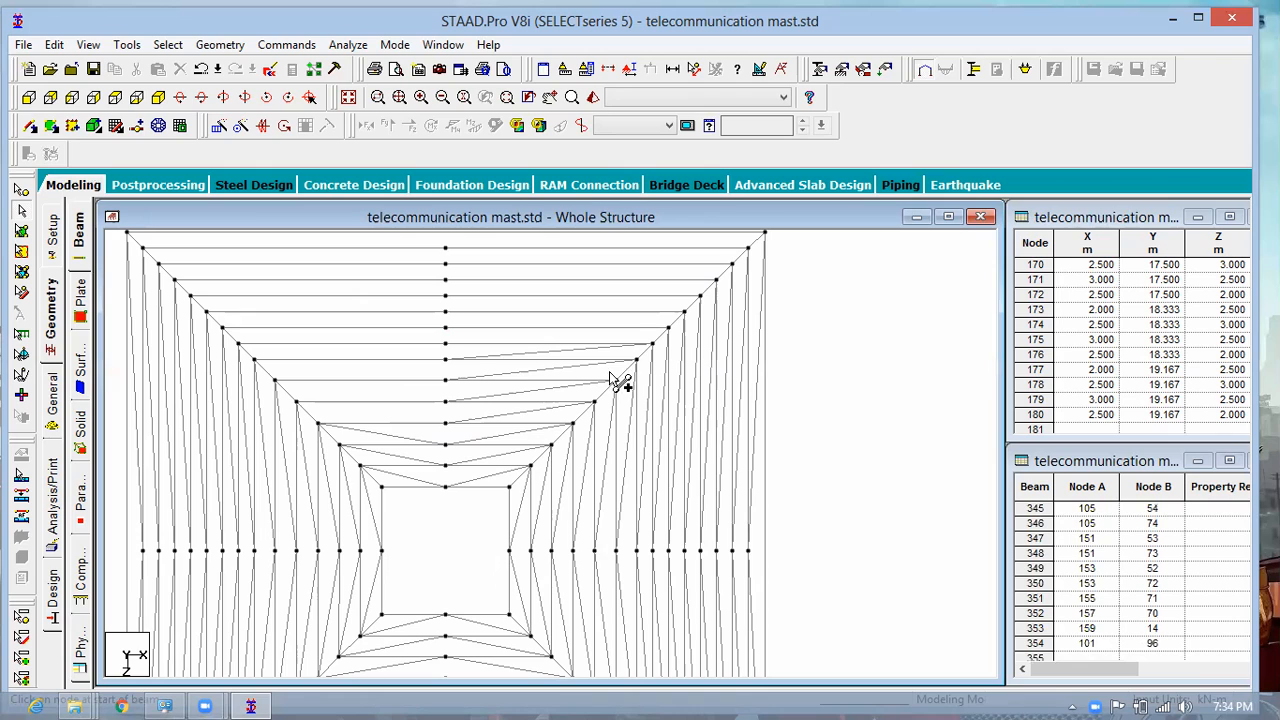
Step: Continue outward on the +X half of the -Z face with diagonals from the next five mid-points to the leg nodes one level lower
click(446, 344)
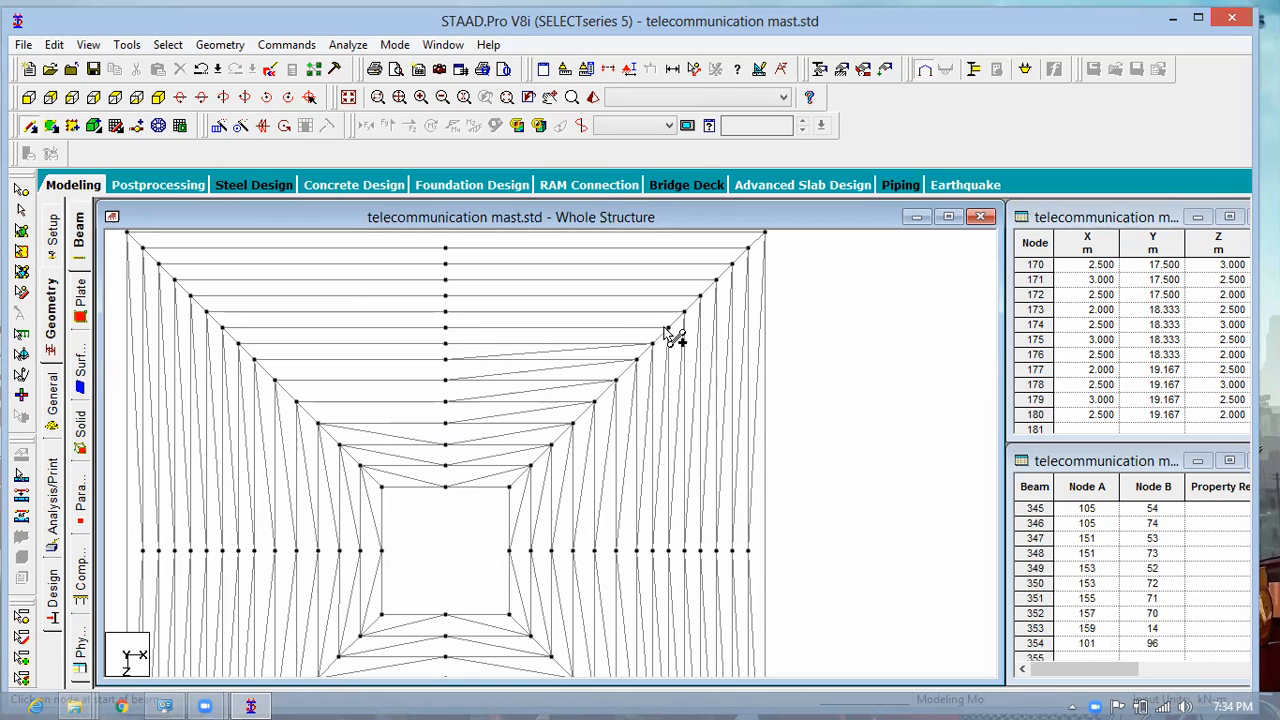
click(668, 328)
click(445, 328)
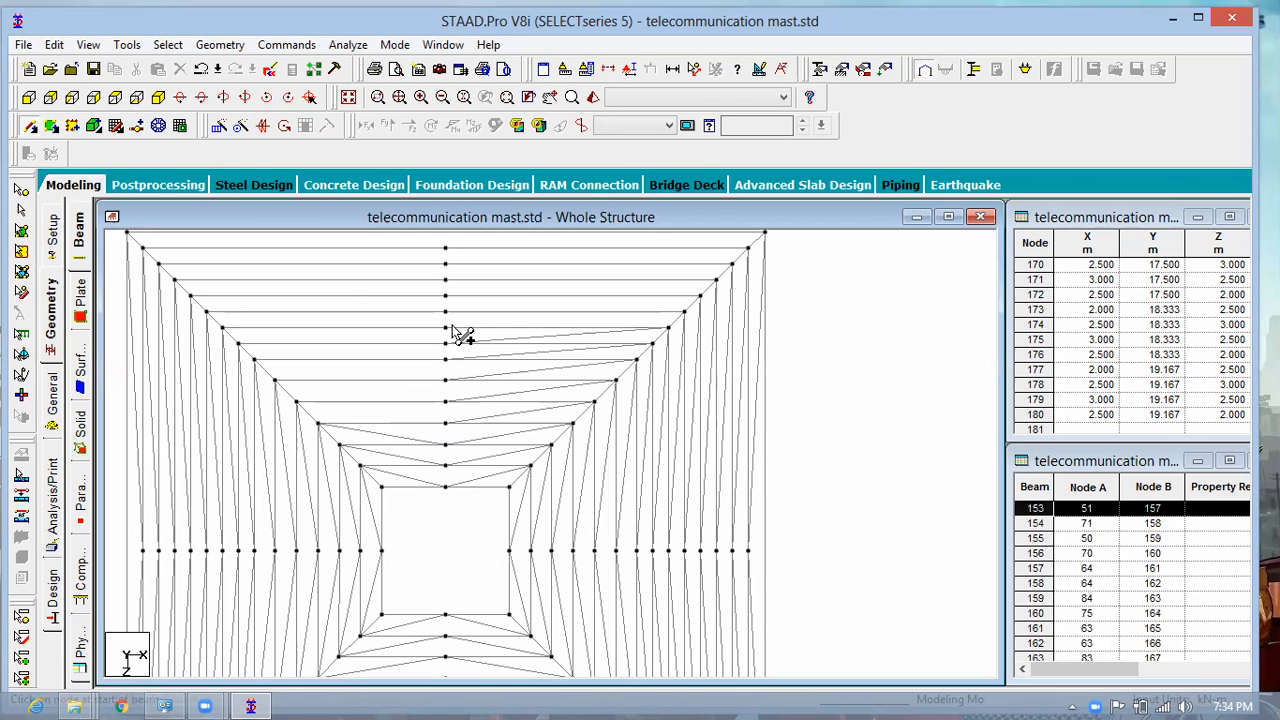
click(684, 313)
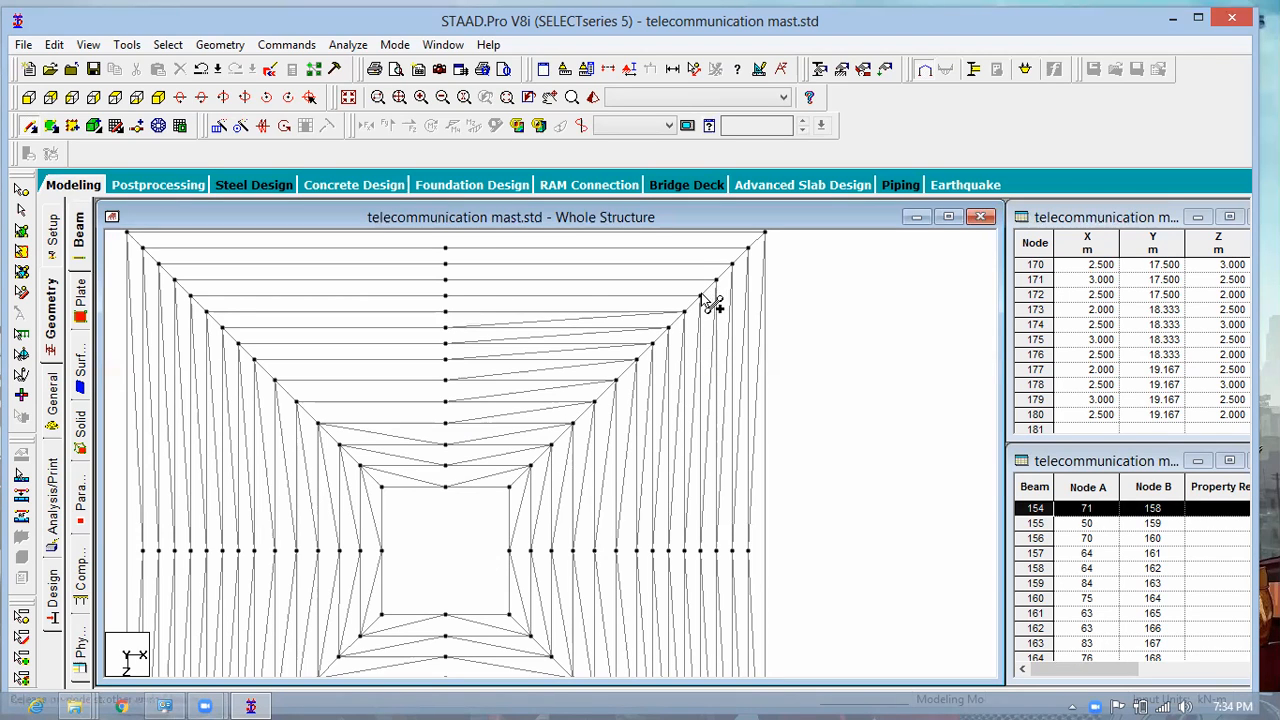
click(446, 295)
click(714, 279)
click(446, 281)
click(445, 280)
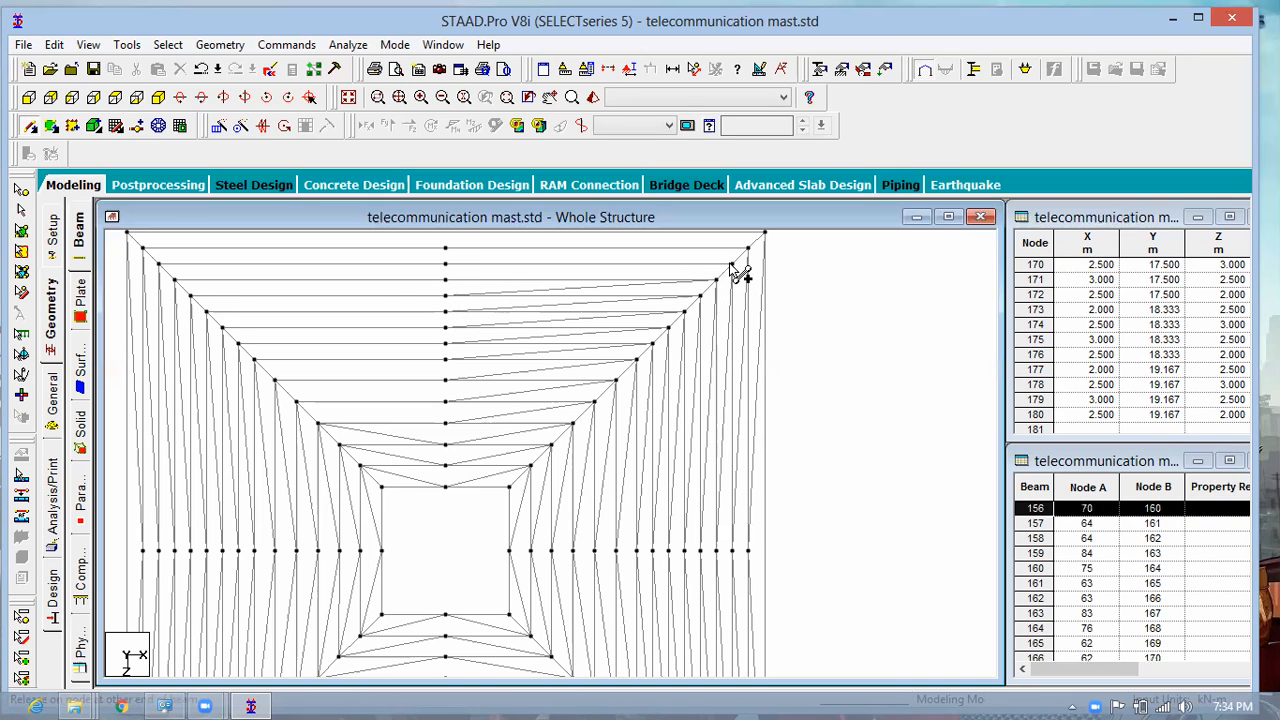
Step: Brace the two outermost panels on the +X half of the -Z face, joining each mid-point to the leg node one level lower
scroll(551, 448, down, 1)
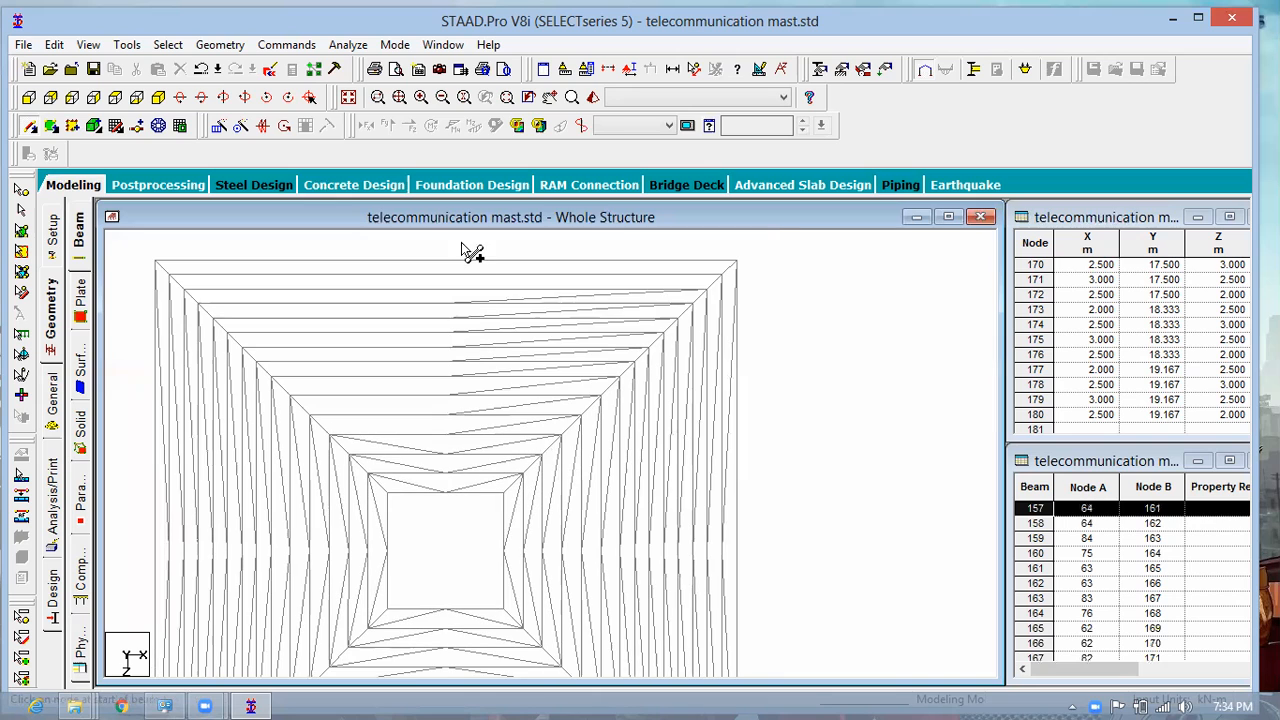
scroll(492, 338, up, 2)
middle_drag(848, 335, 848, 431)
scroll(848, 431, up, 1)
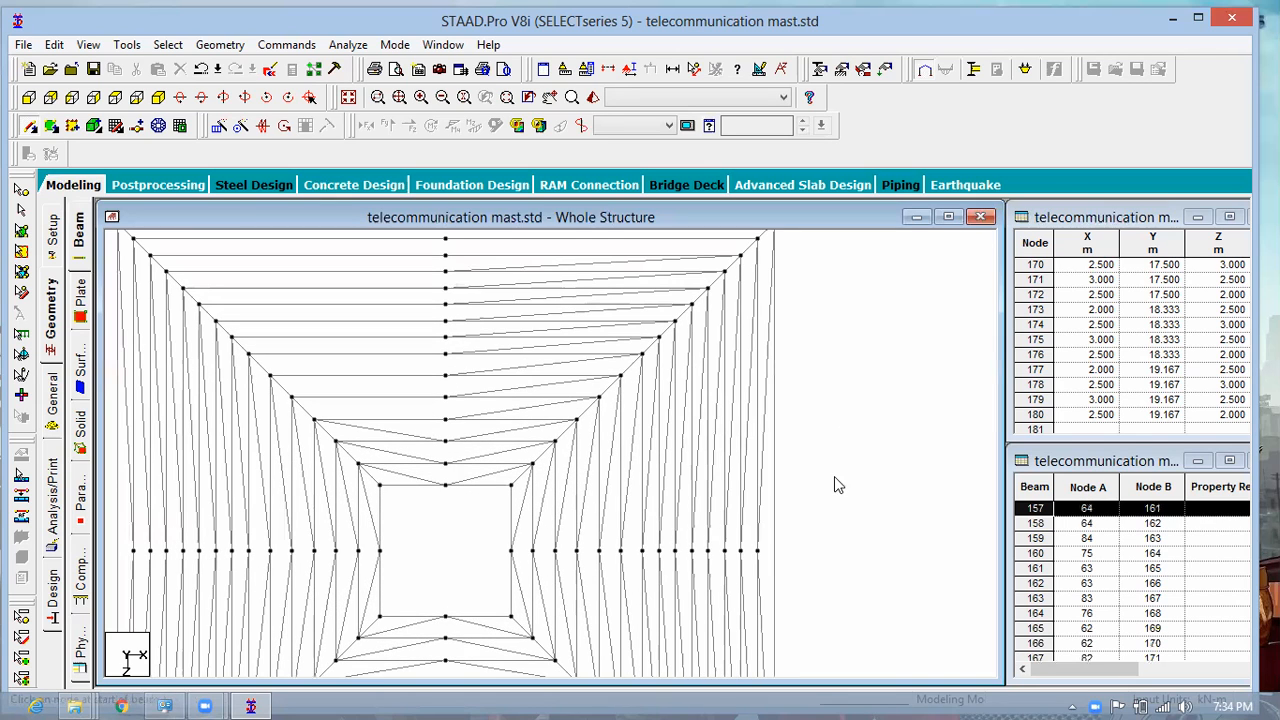
right_click(827, 483)
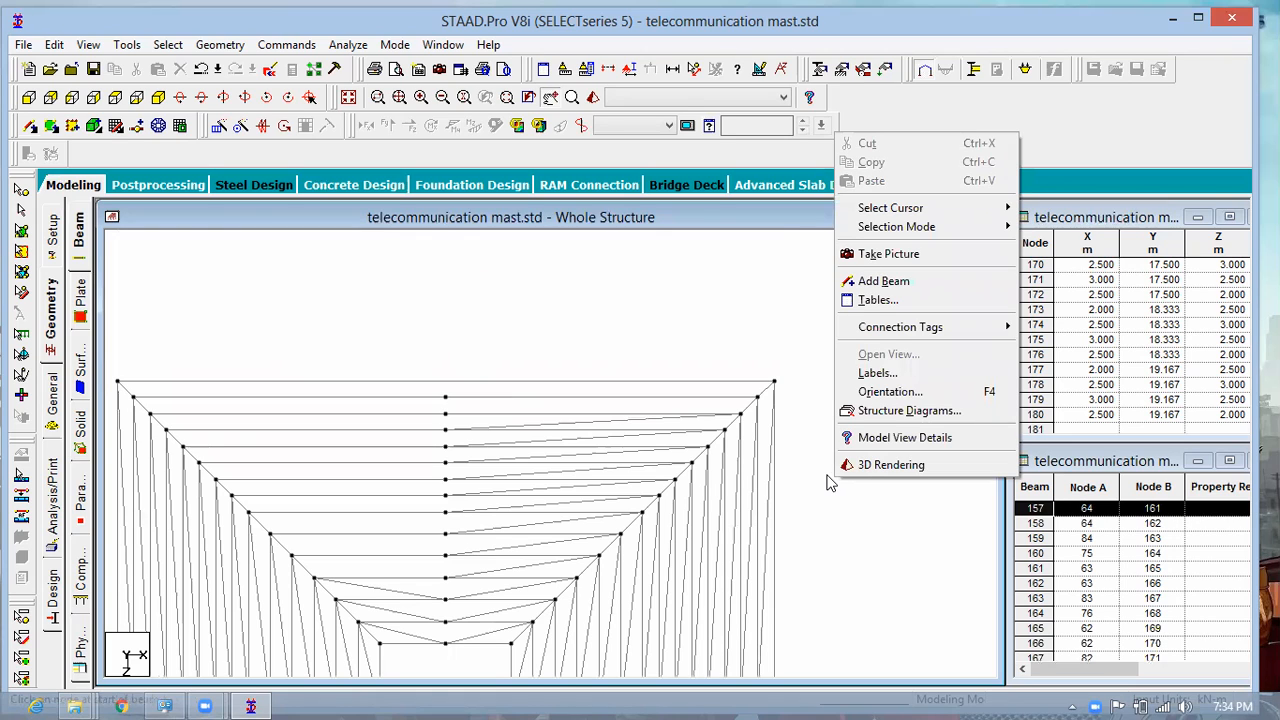
mouse_move(561, 342)
middle_down()
mouse_move(544, 401)
mouse_move(563, 359)
middle_up()
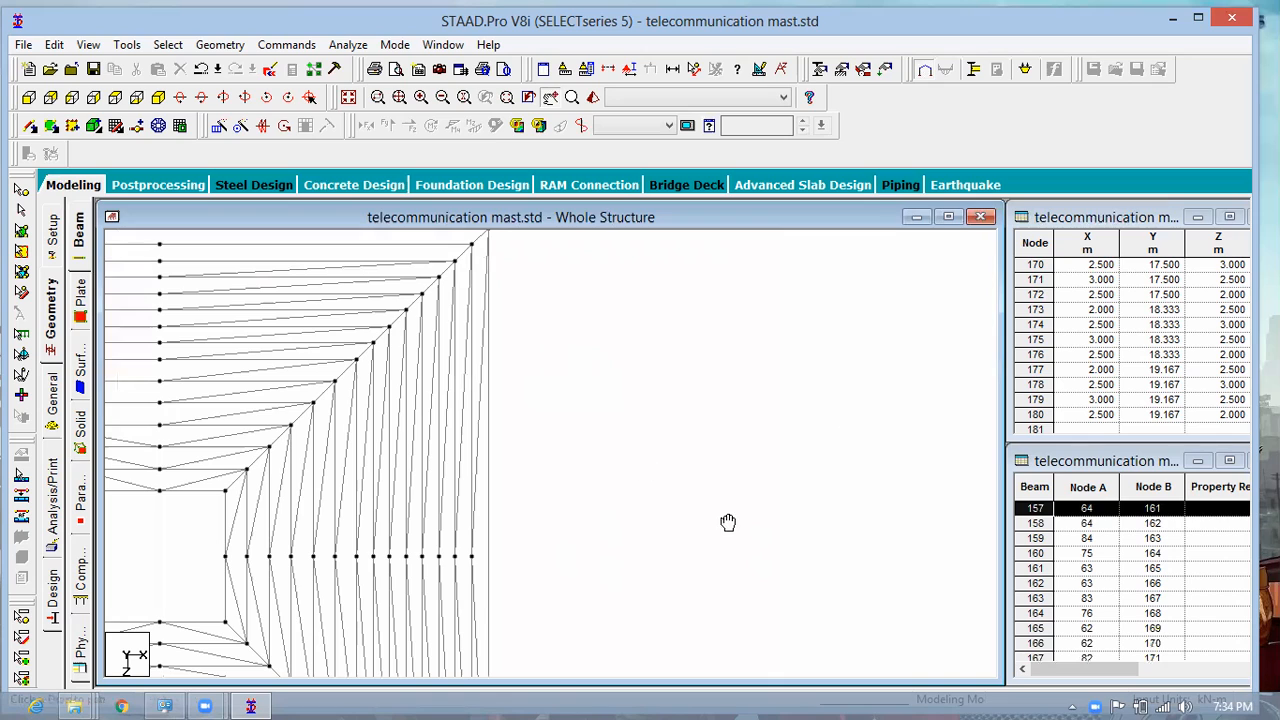
drag(559, 361, 783, 515)
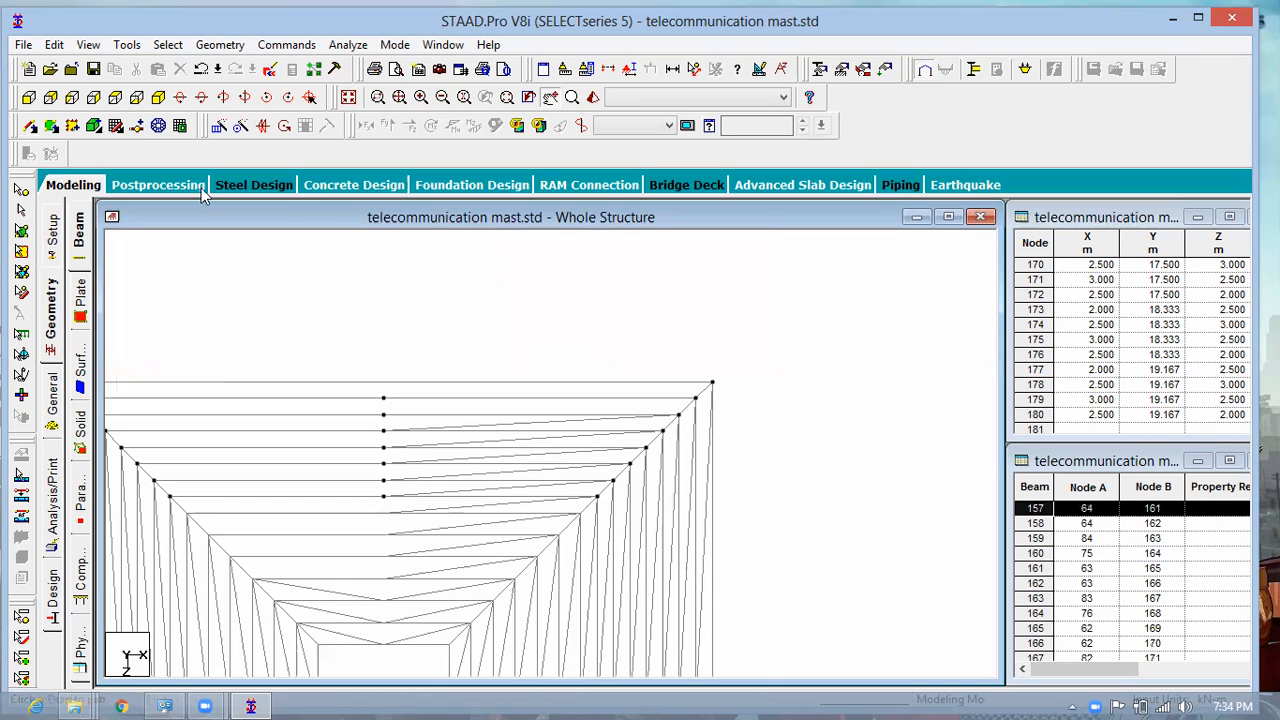
click(32, 127)
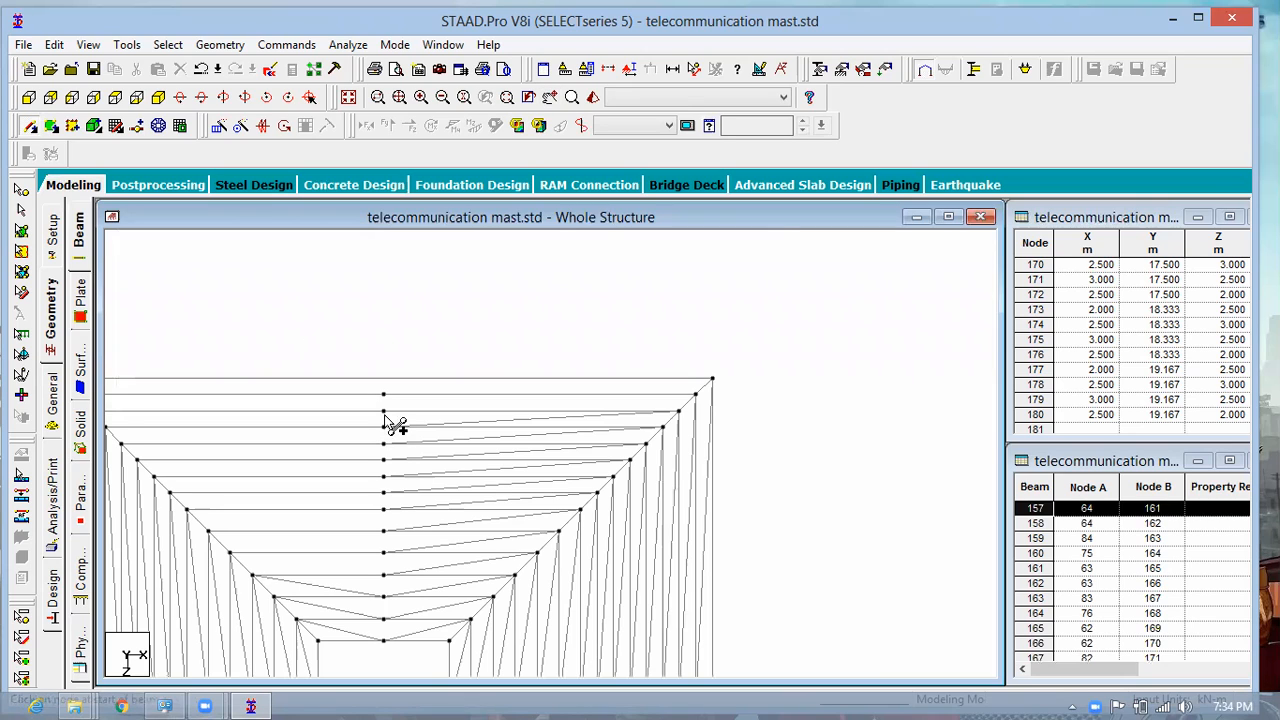
click(384, 411)
click(693, 396)
click(383, 395)
click(711, 380)
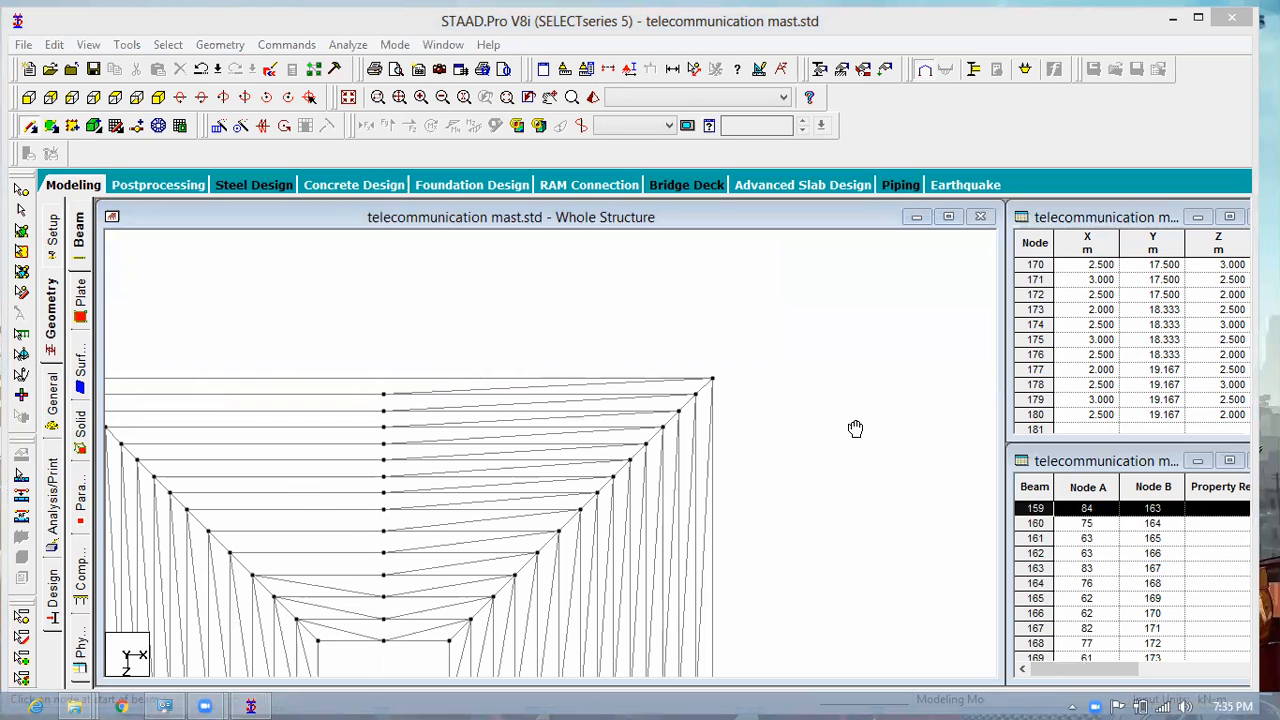
Step: Brace the next four panels outward on the -X half of the -Z face, joining each mid-point to the leg node one level lower
middle_drag(795, 419, 966, 413)
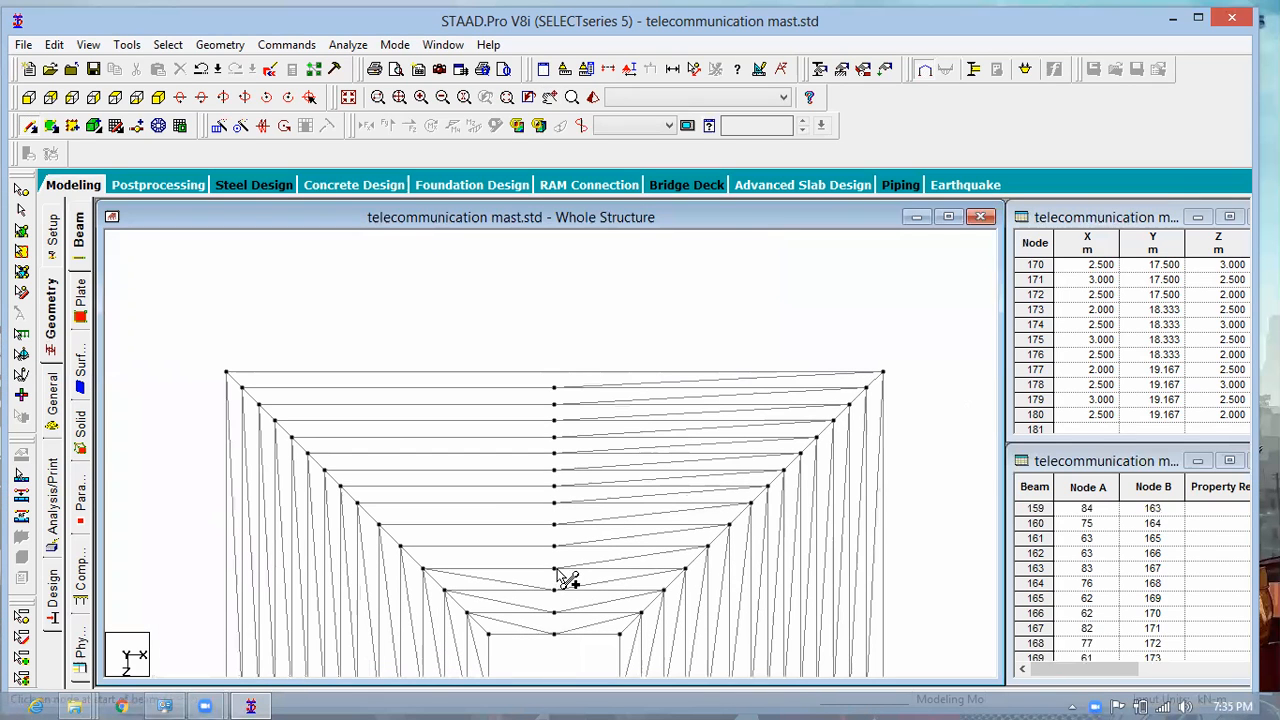
drag(554, 567, 398, 548)
click(400, 547)
click(386, 530)
click(558, 532)
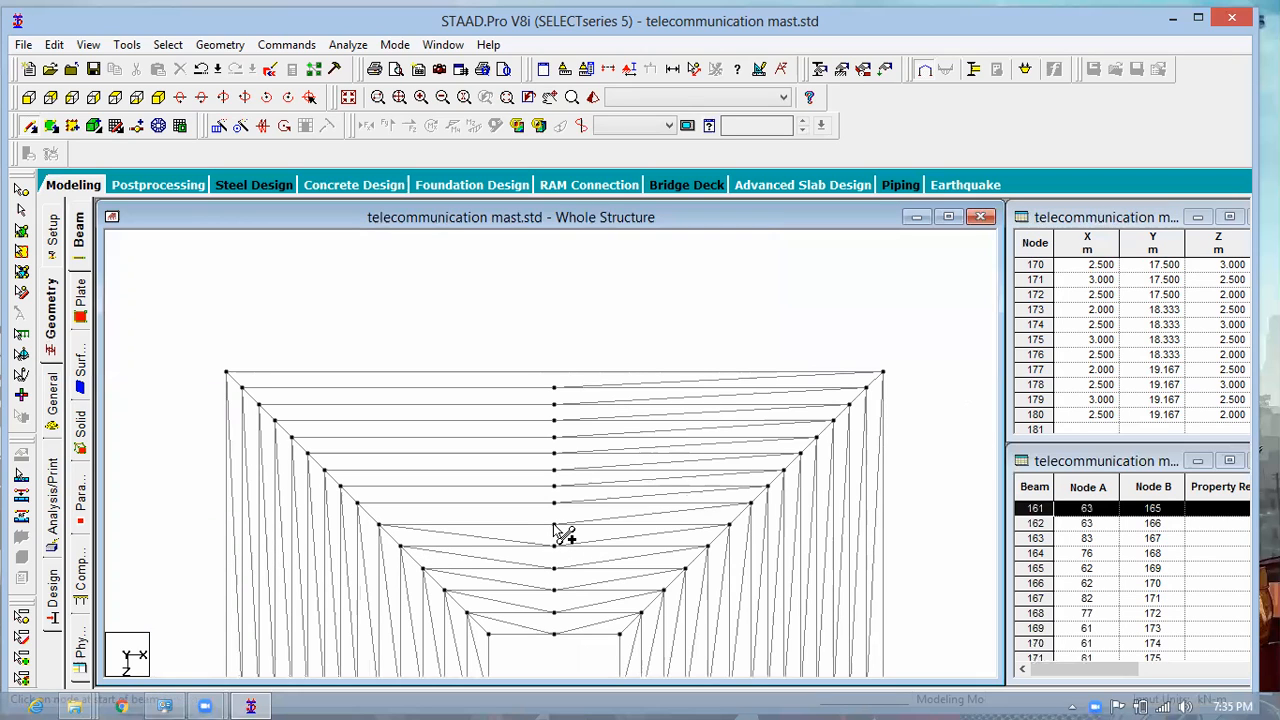
click(358, 505)
click(553, 521)
click(555, 503)
click(341, 486)
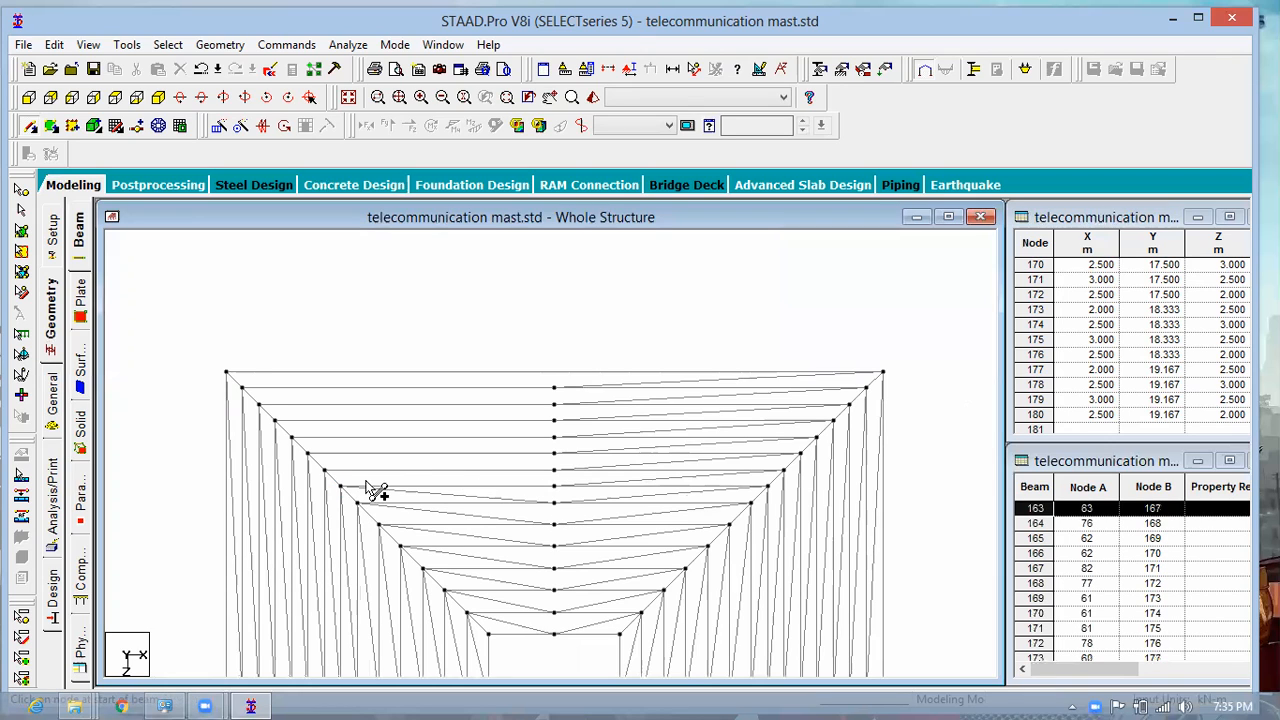
Step: Add diagonals from the following four mid-points to the leg nodes one level lower on the -X half of the -Z face
click(326, 469)
click(555, 471)
click(307, 452)
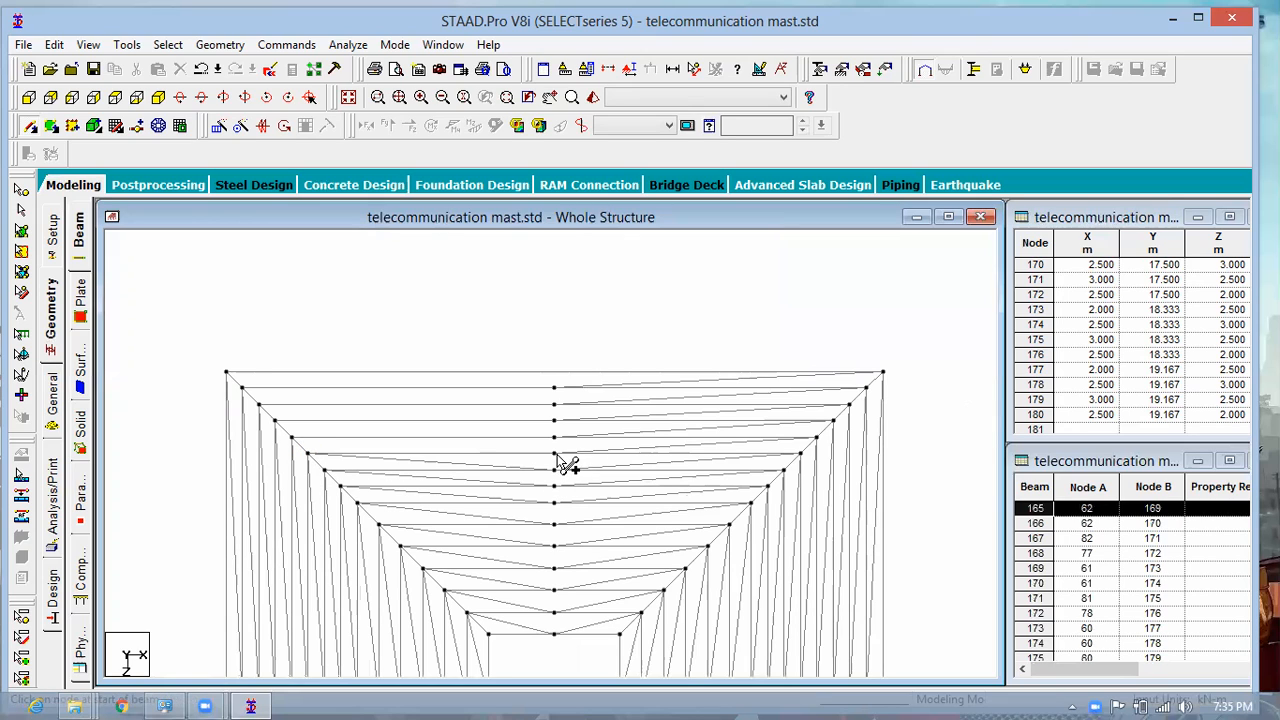
click(296, 439)
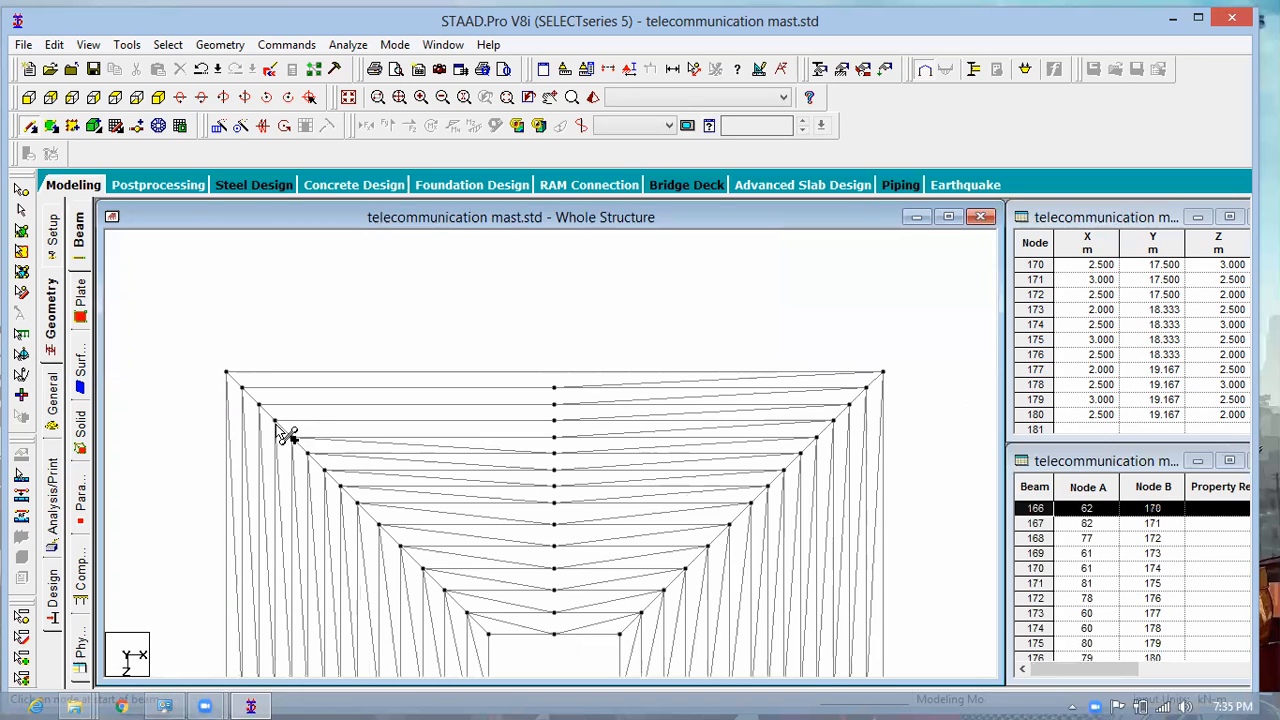
Step: Complete the -X half of the -Z face with diagonals in its three outermost panels, from the mid-points to the leg nodes one level lower
click(556, 422)
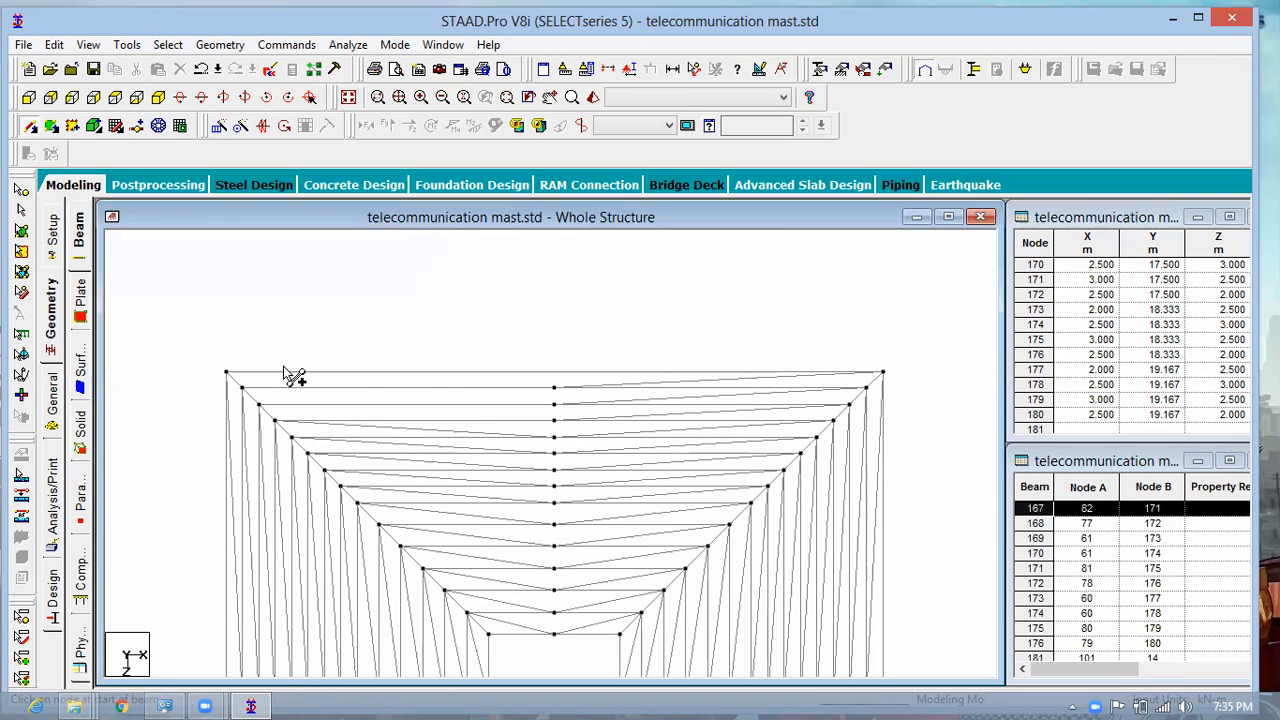
click(258, 404)
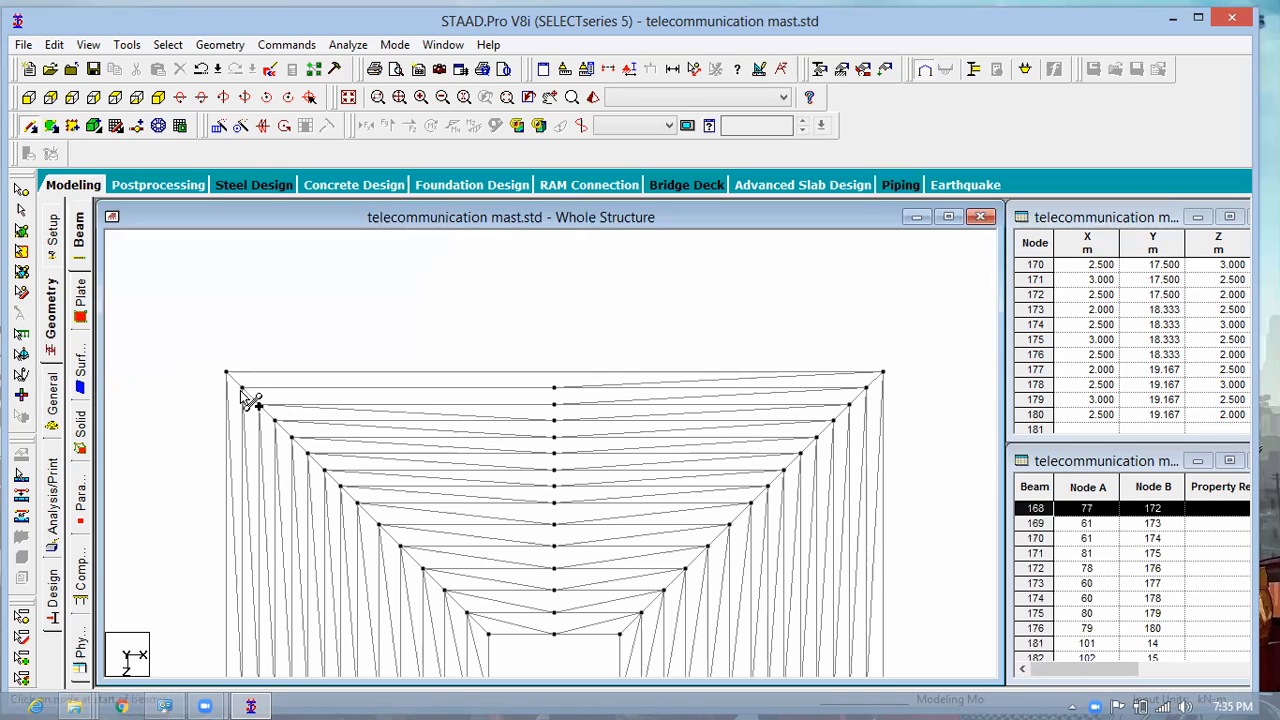
click(245, 389)
click(555, 404)
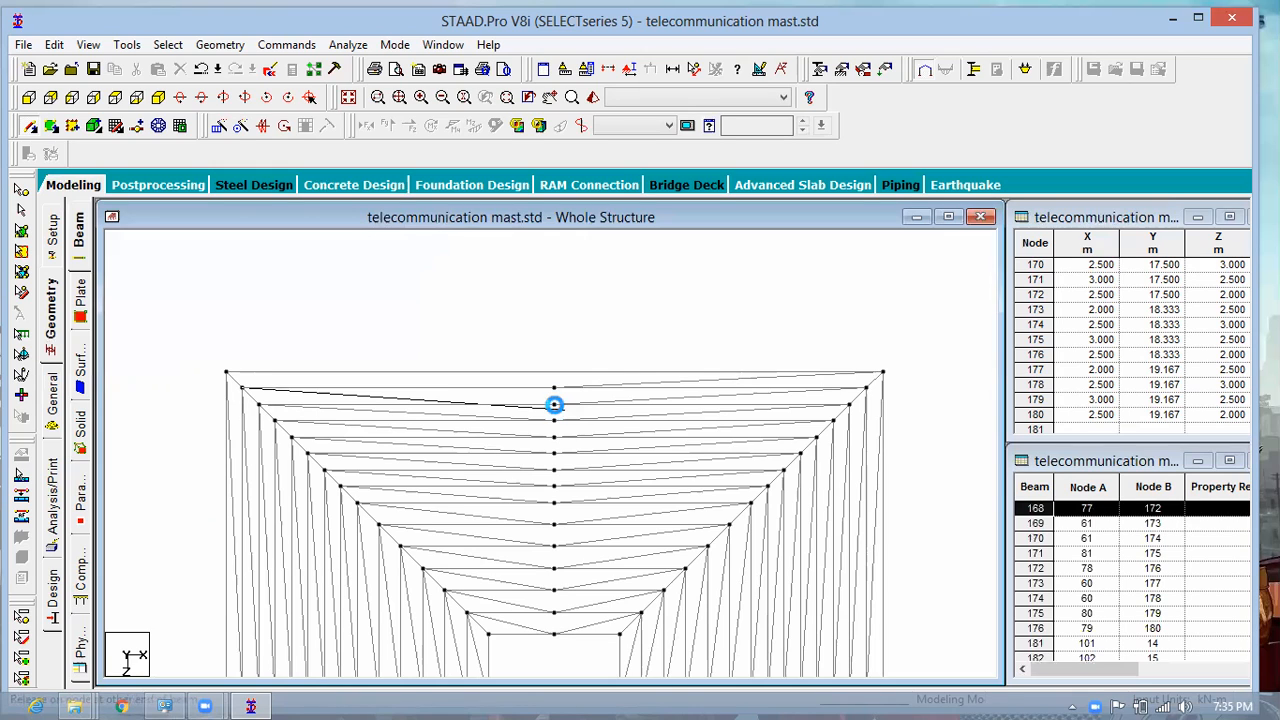
click(554, 389)
click(228, 374)
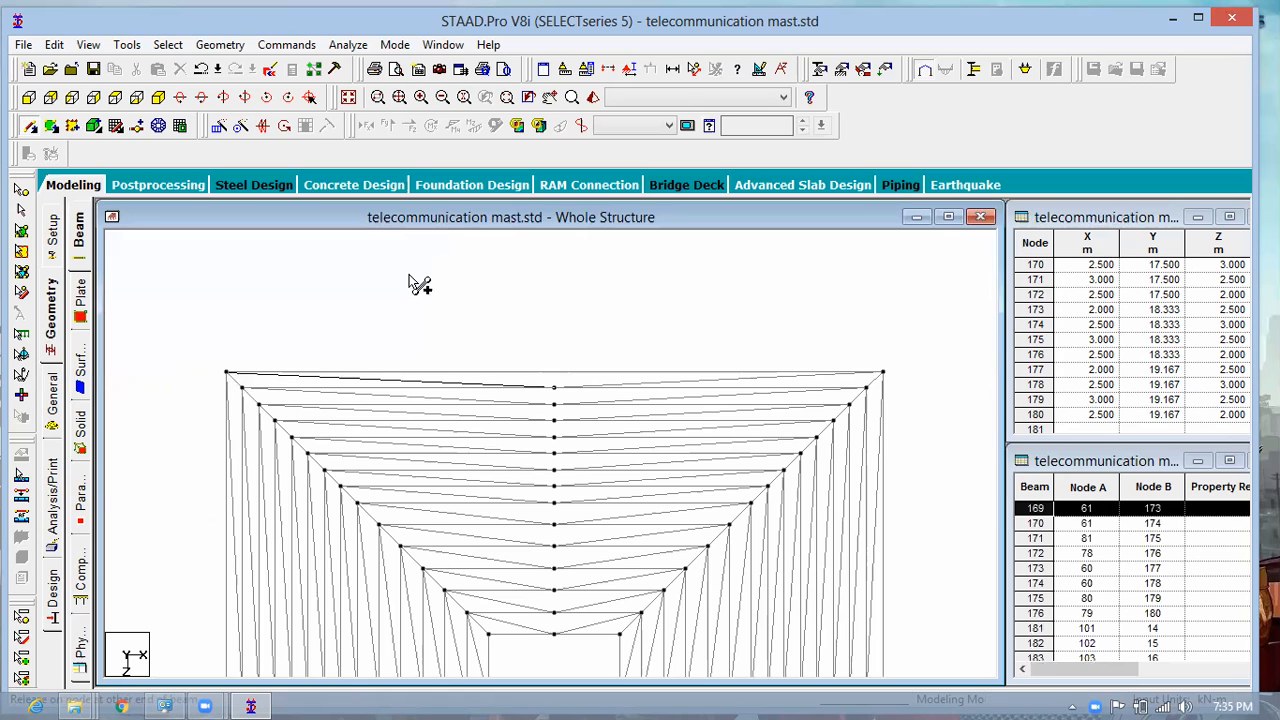
Step: Switch to the isometric view and examine the bracing over the whole mast
scroll(439, 278, down, 1)
scroll(449, 289, down, 1)
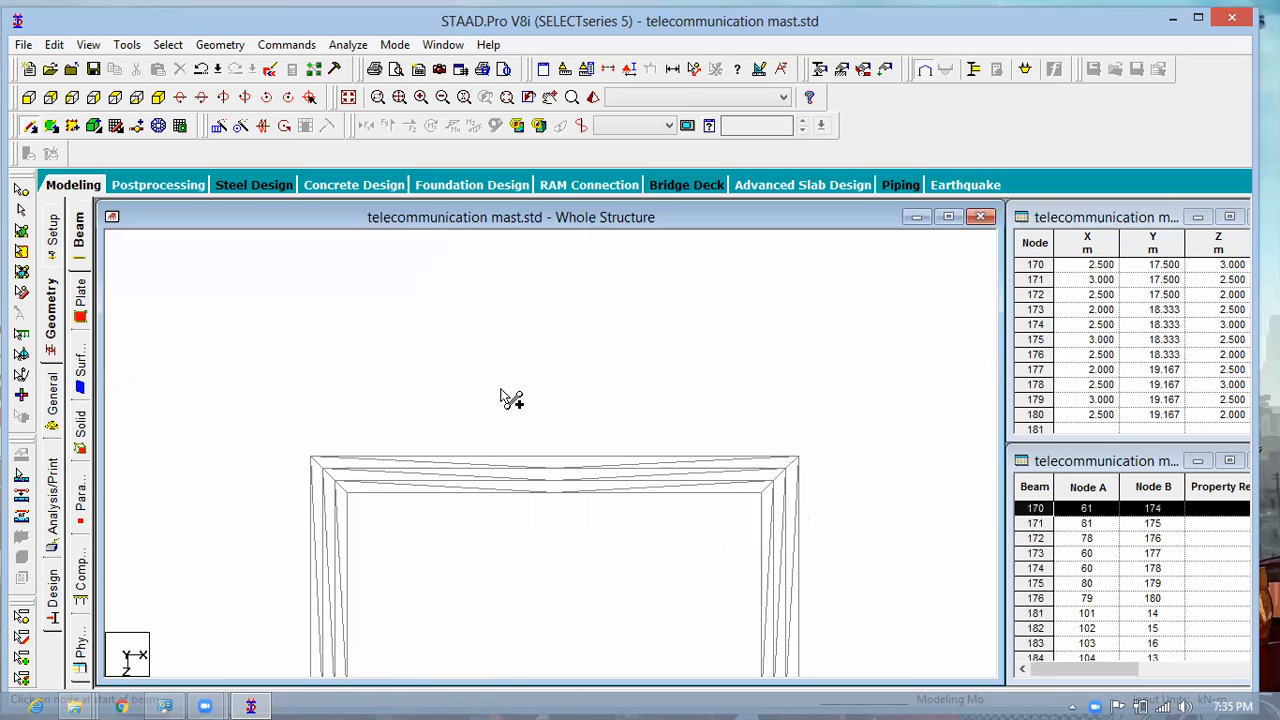
scroll(508, 340, down, 1)
middle_drag(177, 213, 181, 123)
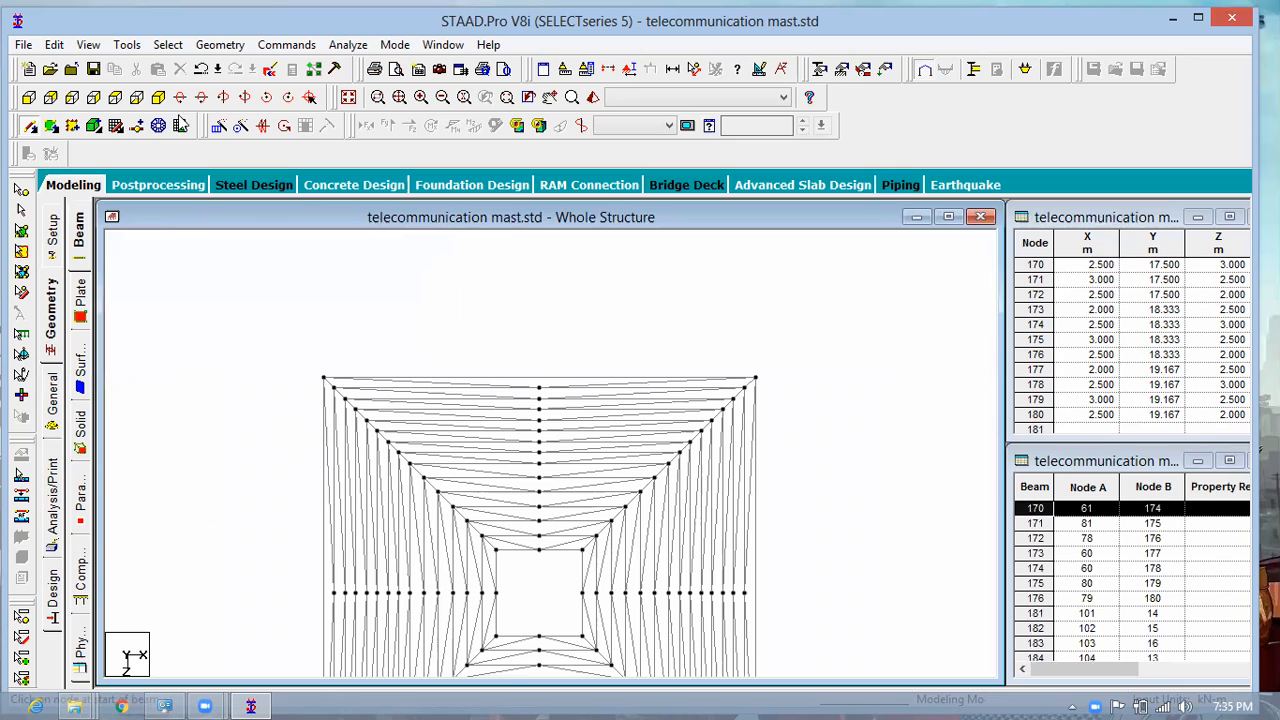
click(158, 97)
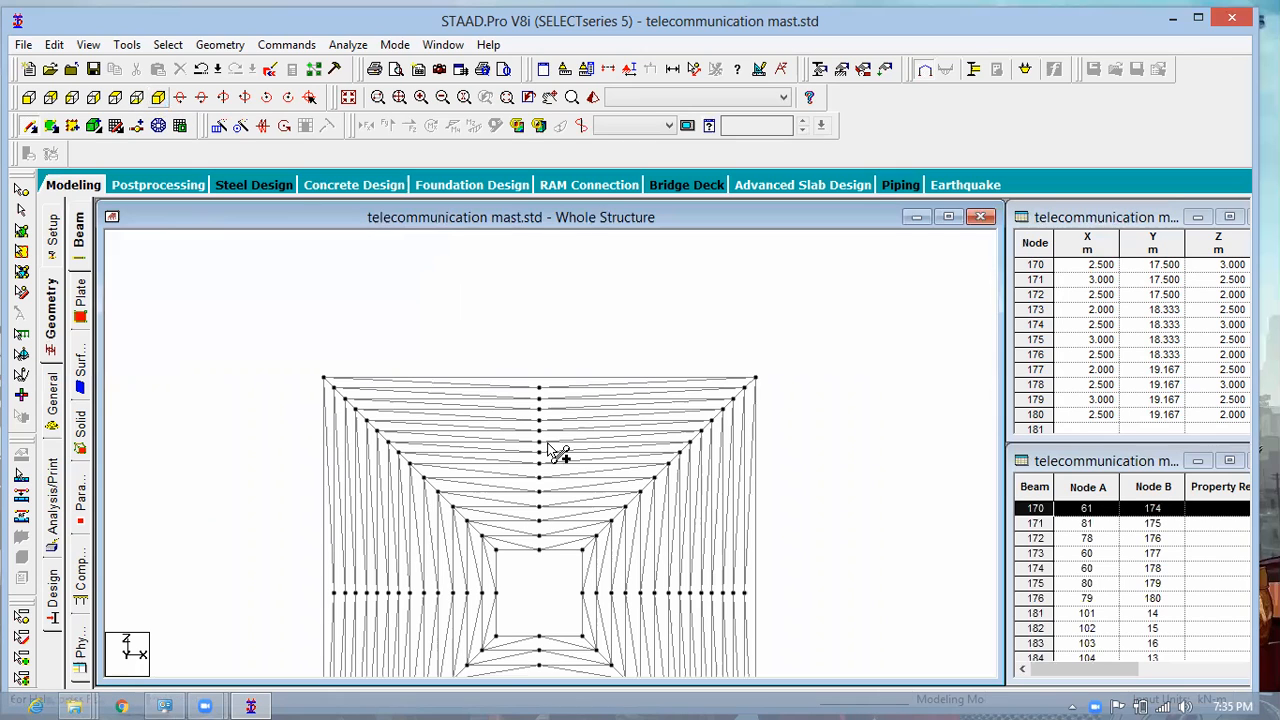
scroll(624, 432, down, 1)
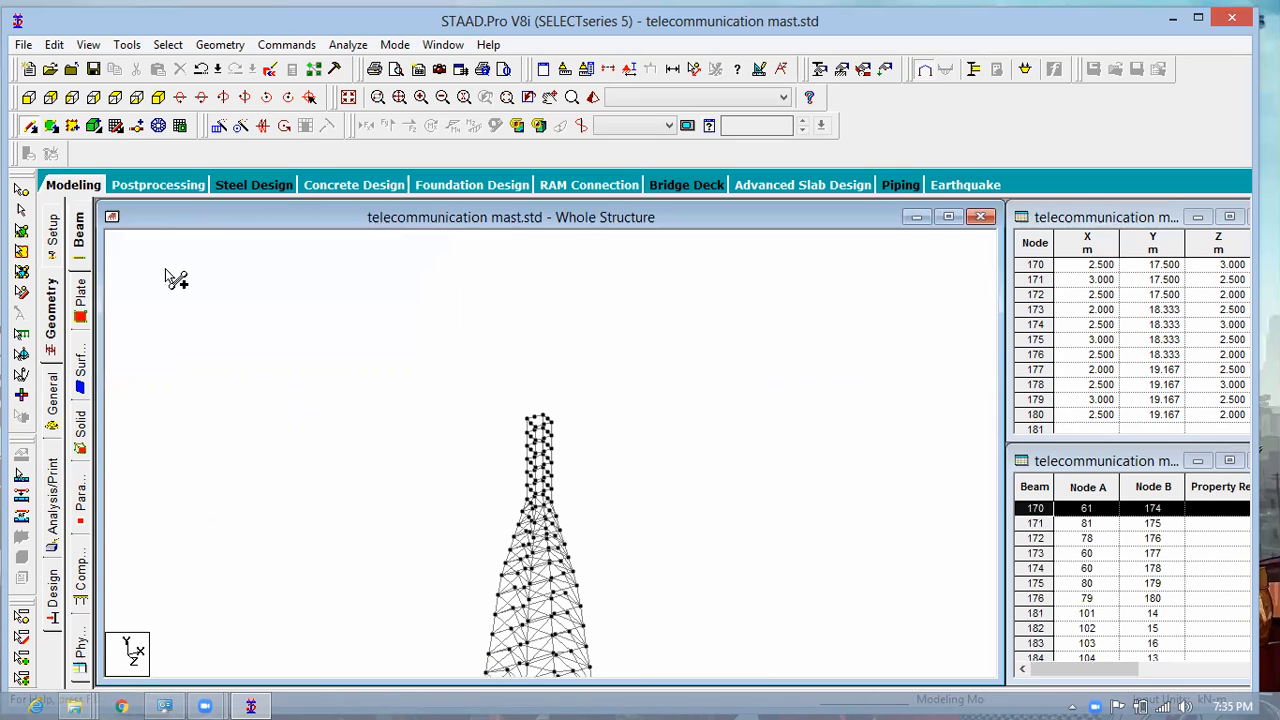
click(22, 211)
middle_drag(621, 380, 615, 357)
right_click(598, 523)
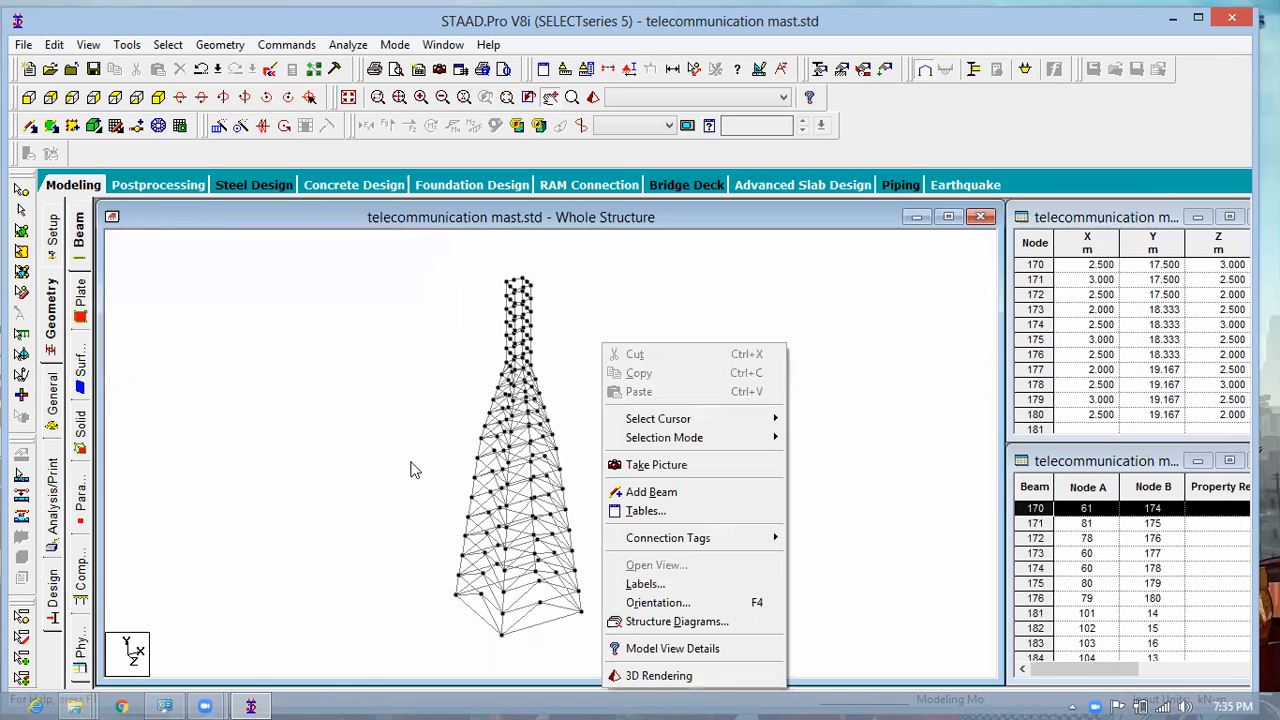
click(402, 496)
drag(471, 513, 505, 476)
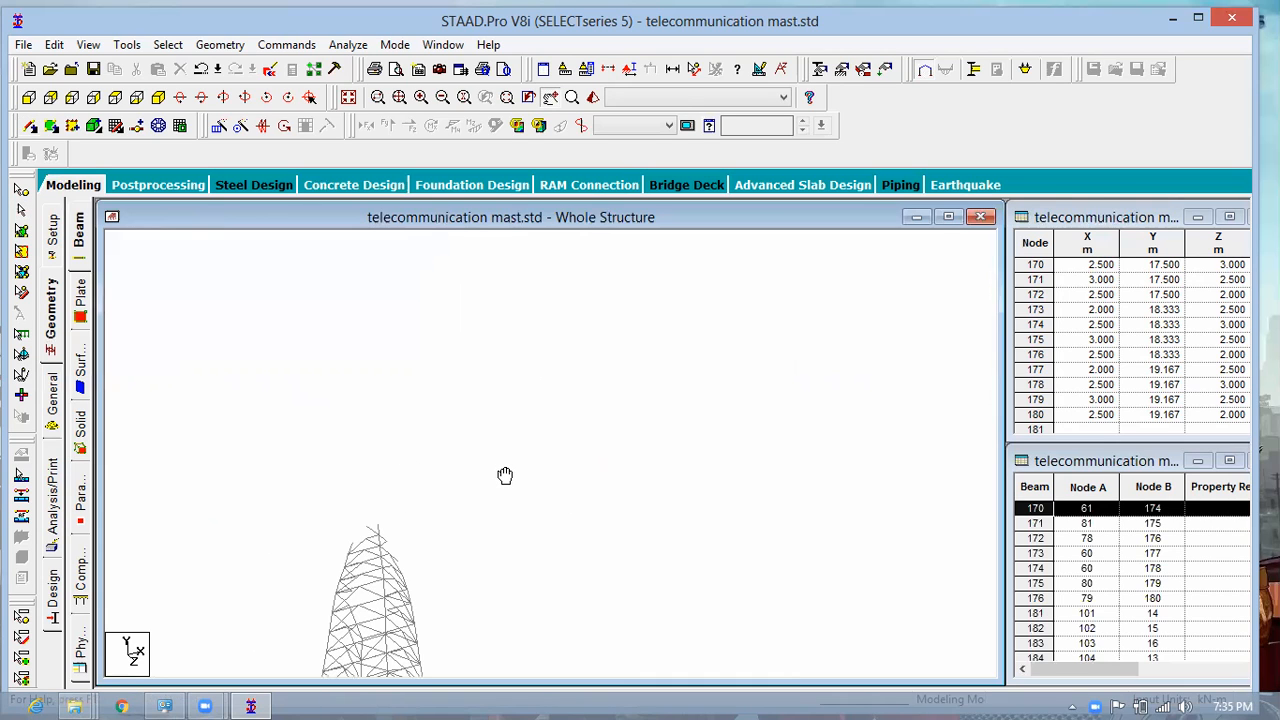
drag(588, 353, 615, 394)
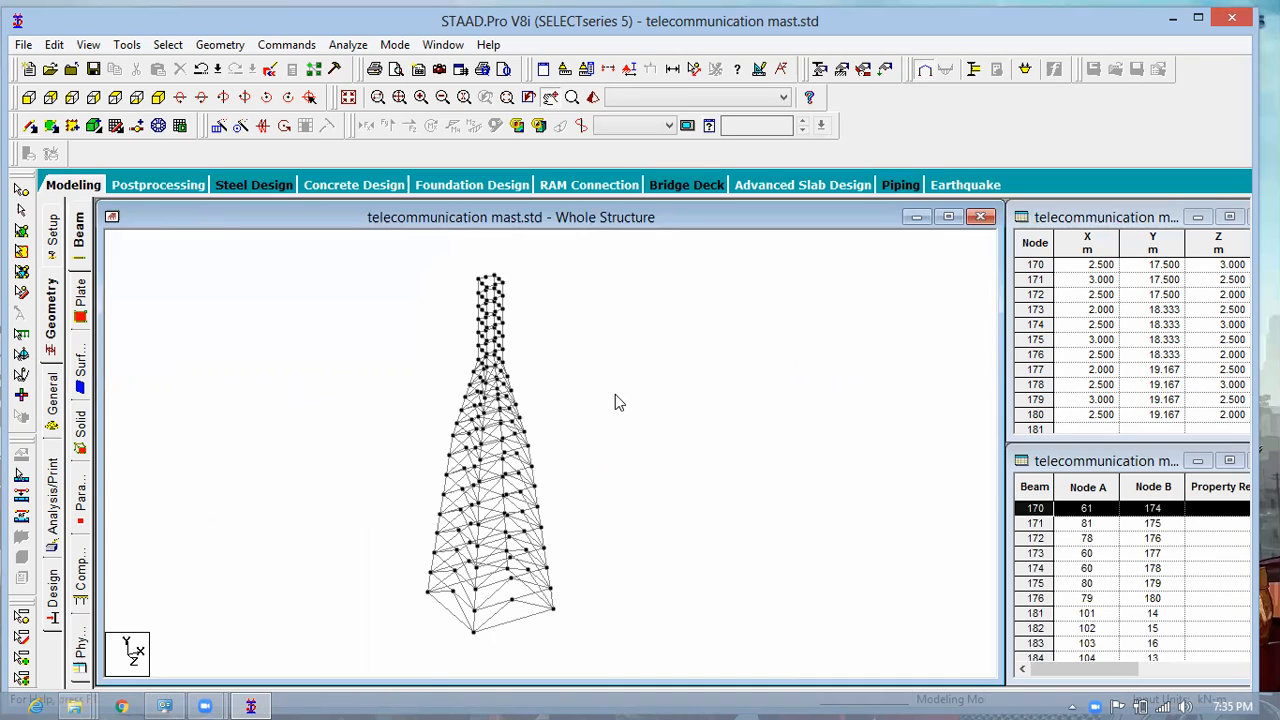
Step: Examine the straight upper section of the mast and its transition to the tapered part for missing bracing
click(549, 97)
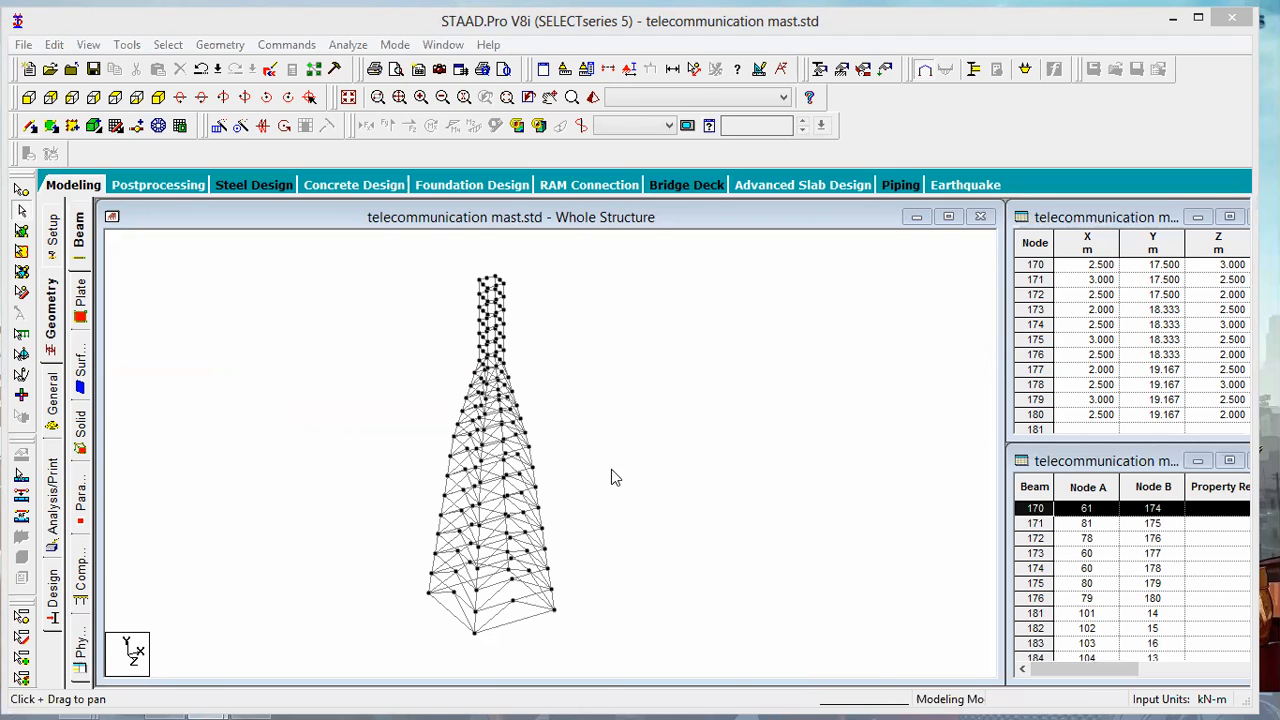
scroll(604, 337, up, 3)
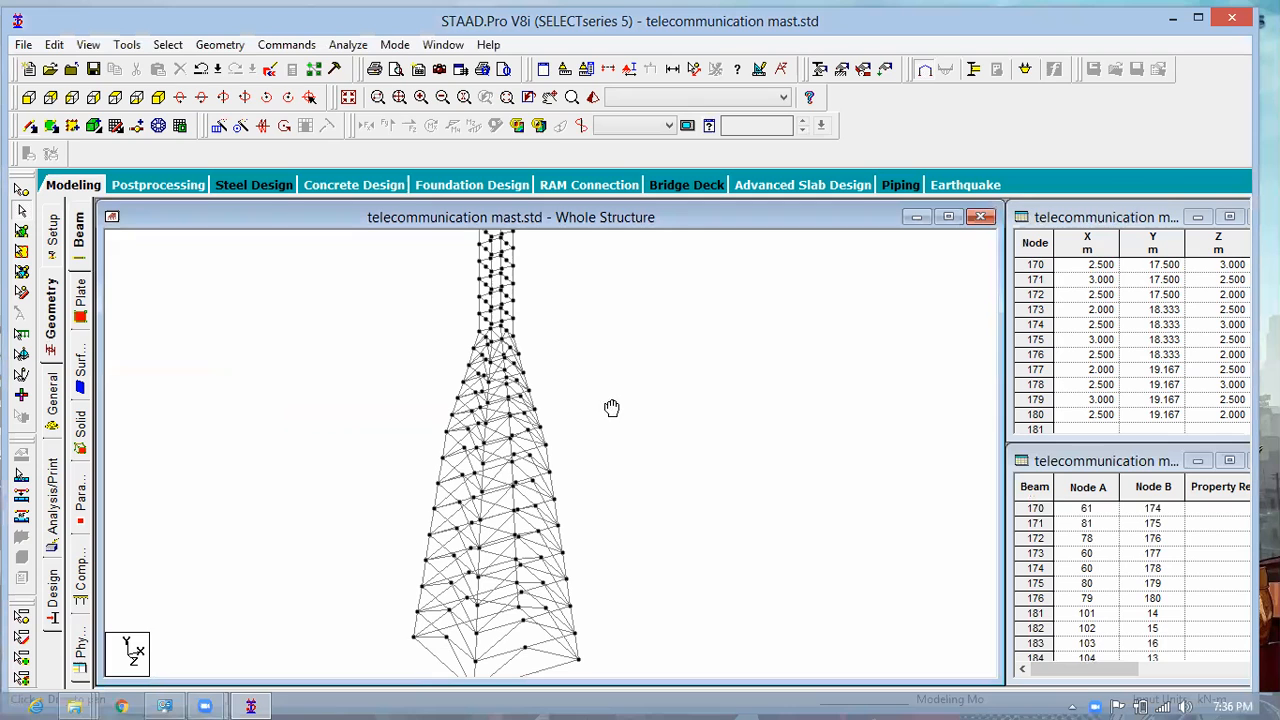
scroll(612, 408, down, 2)
scroll(512, 494, up, 1)
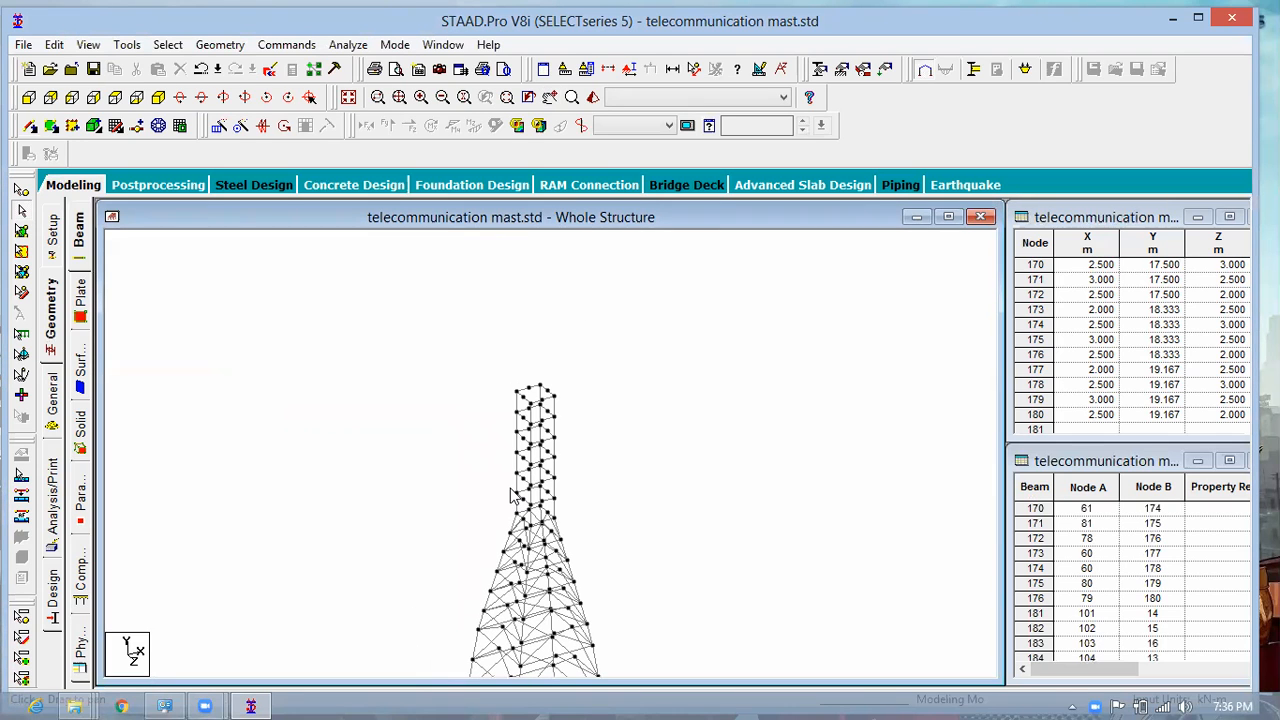
scroll(539, 327, up, 1)
scroll(545, 337, up, 1)
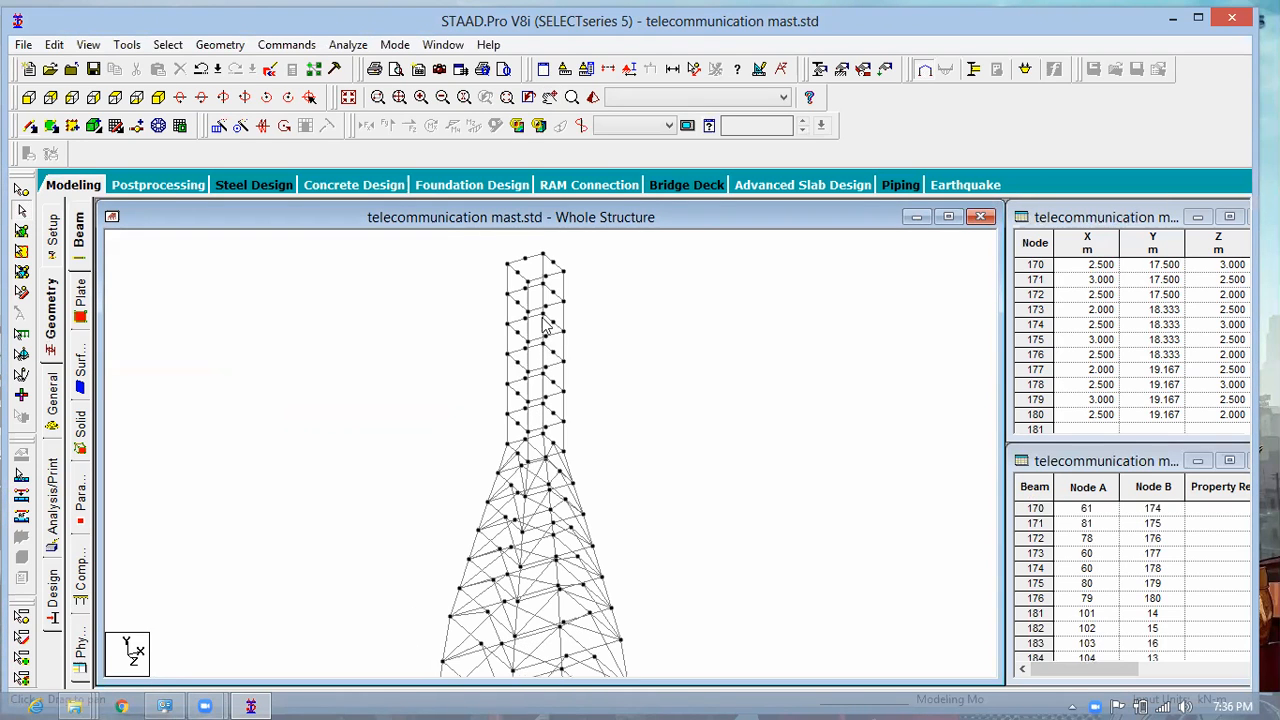
scroll(545, 327, up, 1)
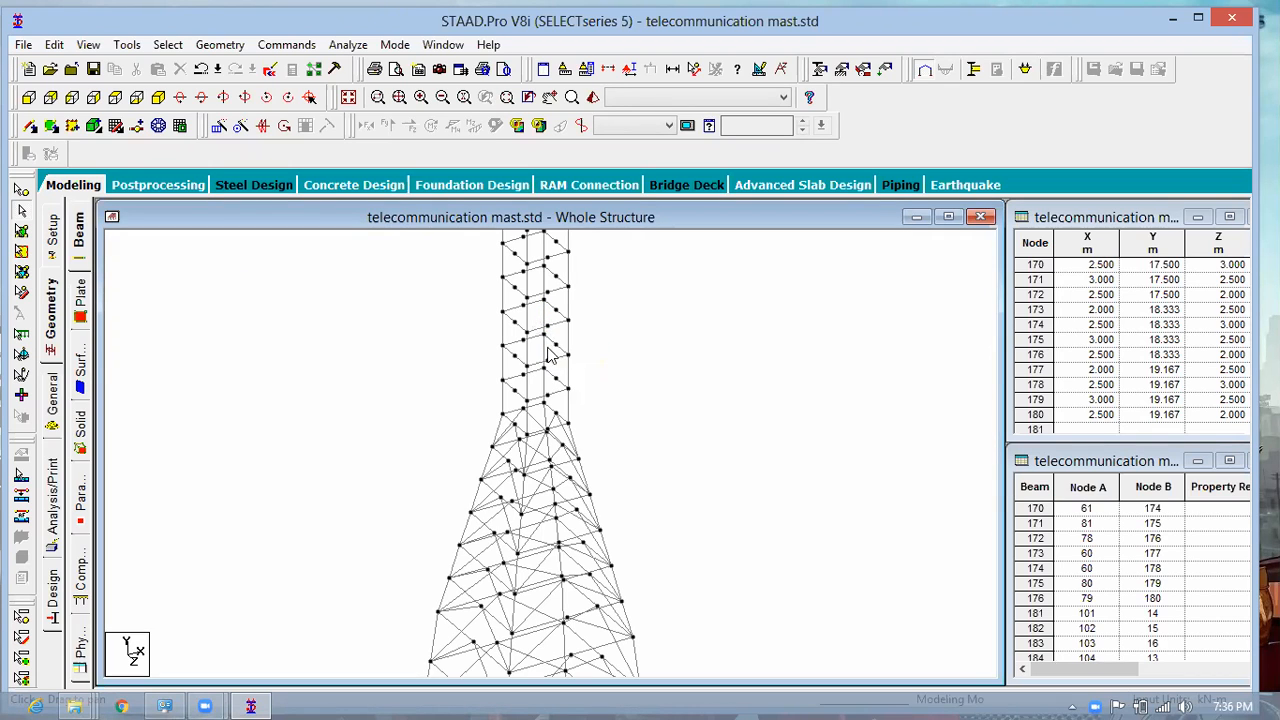
Step: Add diagonals on the -Z face in the lowest panel of the straight upper section, from the mid-point to the leg nodes one level lower
scroll(596, 310, up, 1)
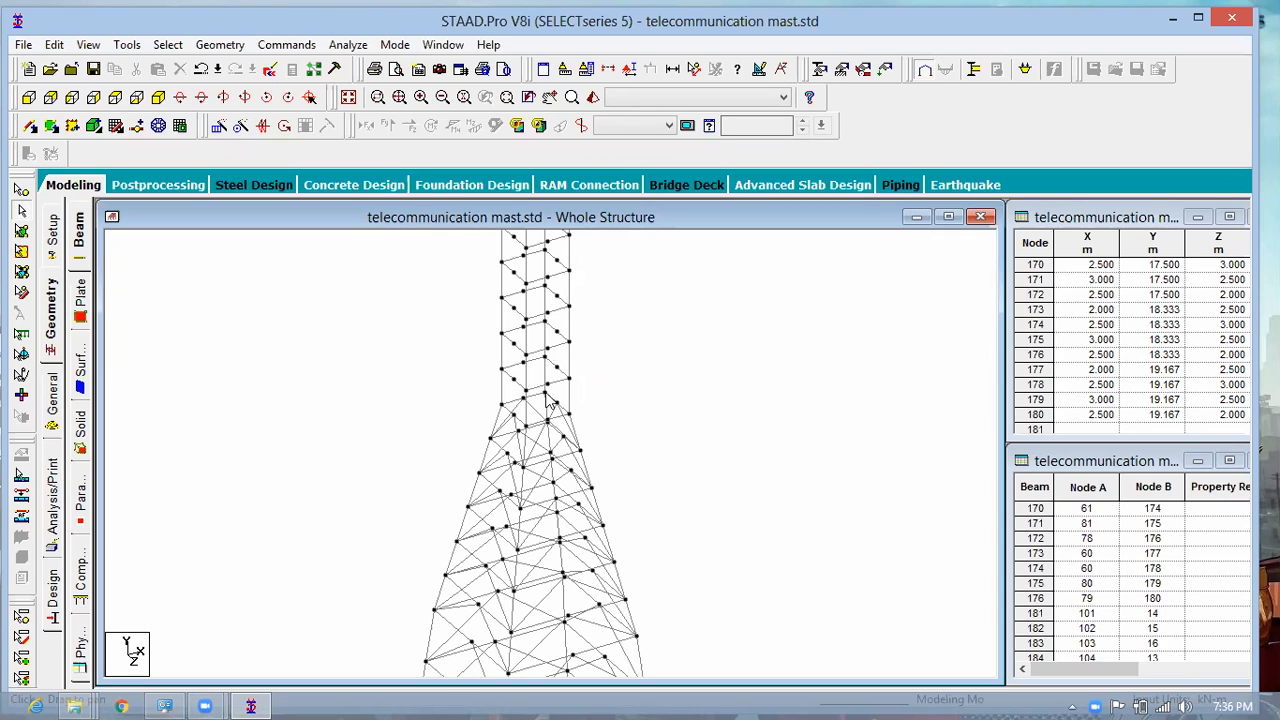
scroll(500, 320, down, 1)
scroll(570, 325, up, 2)
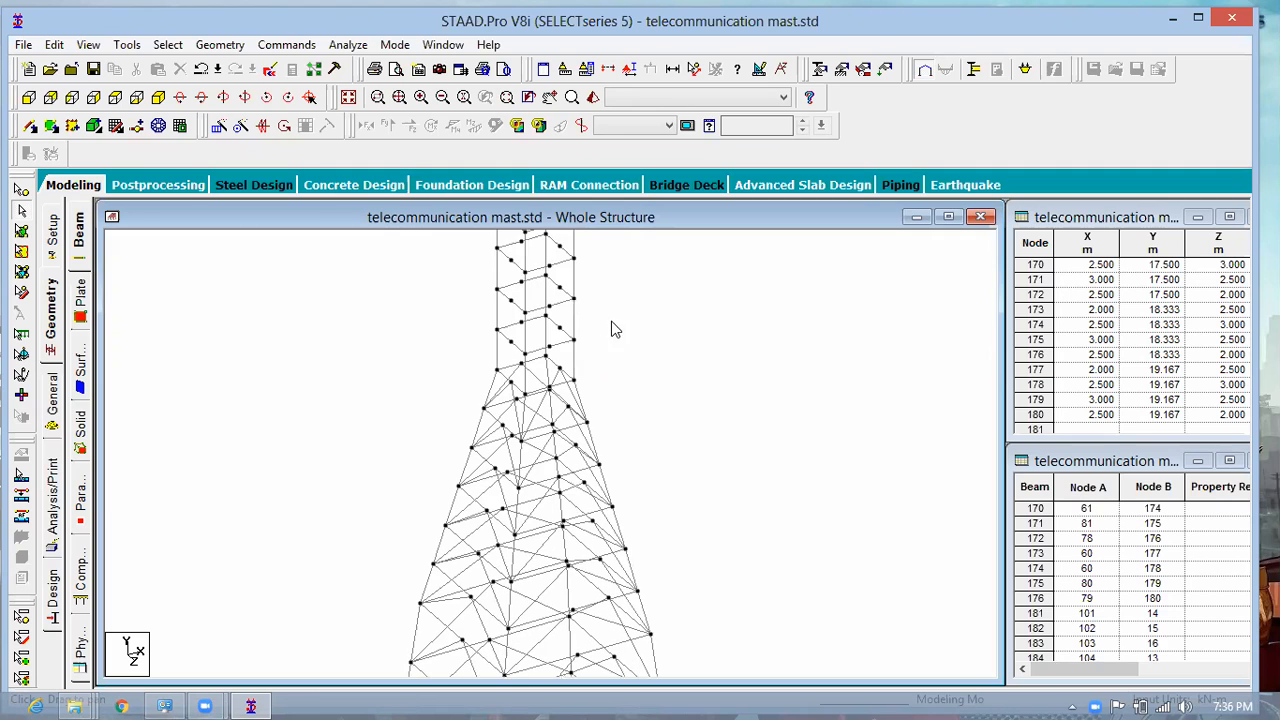
scroll(645, 364, down, 1)
scroll(640, 403, up, 1)
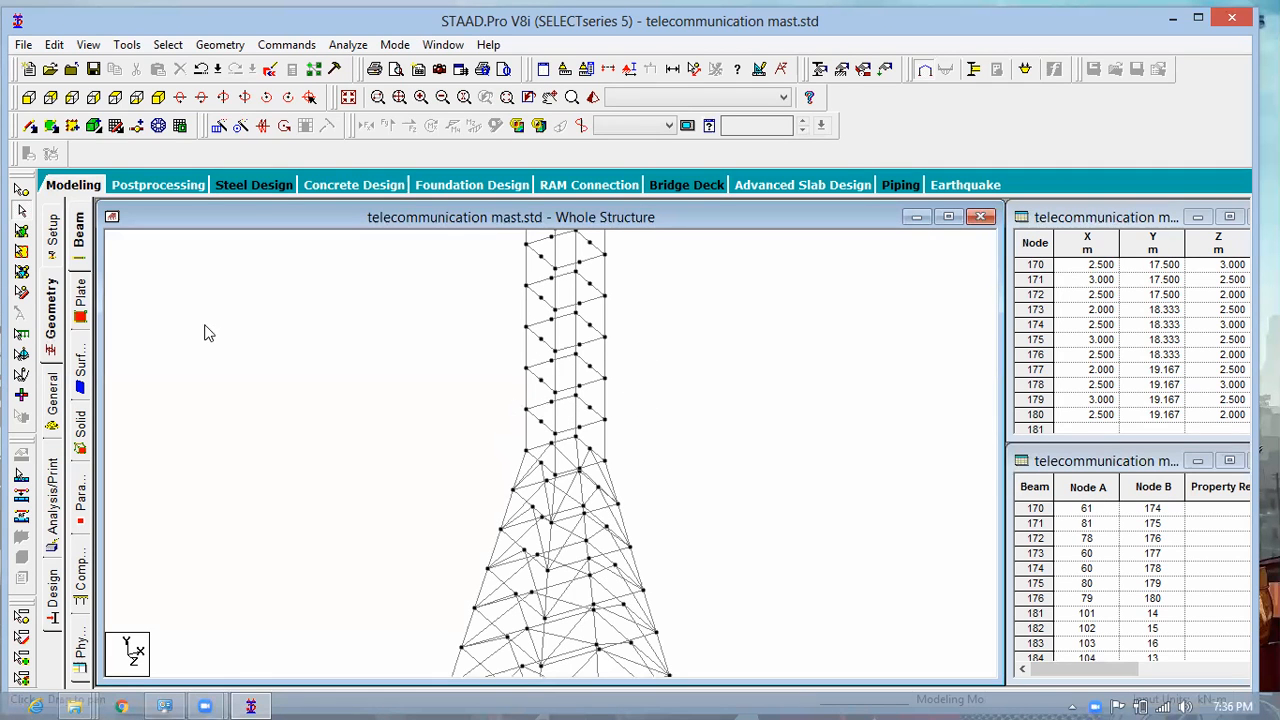
click(33, 130)
scroll(560, 414, up, 1)
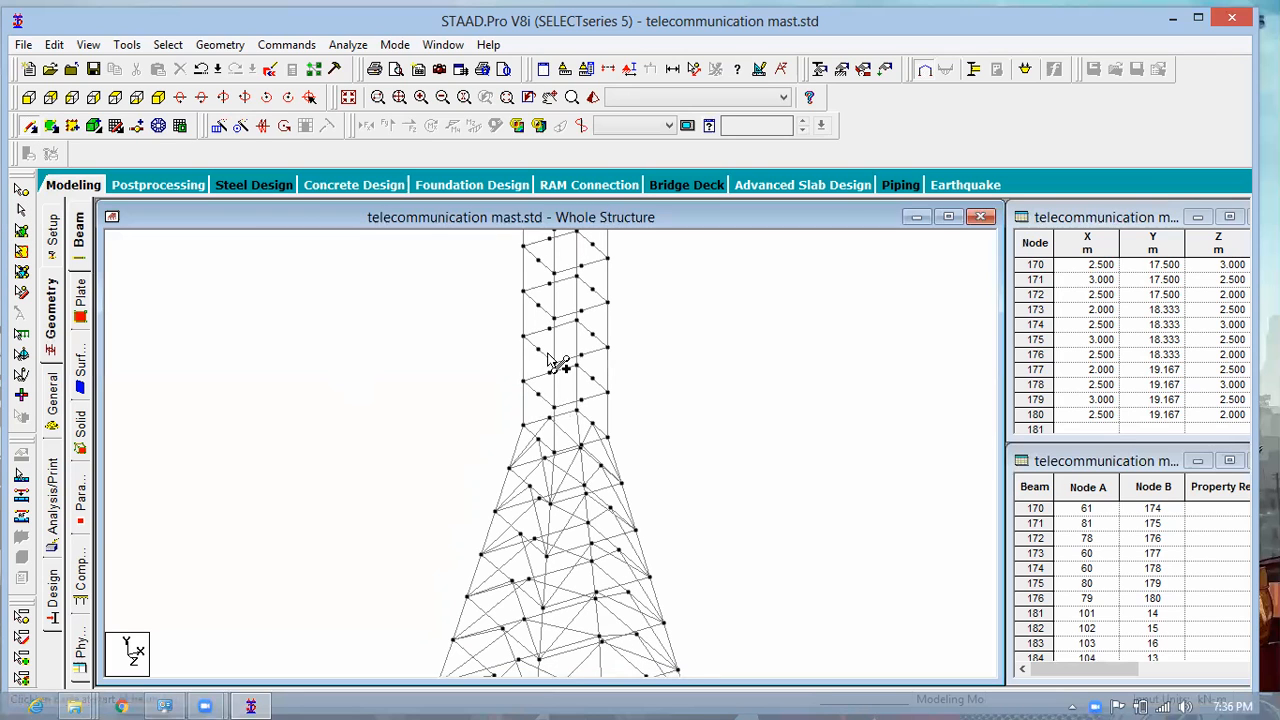
scroll(560, 366, up, 1)
click(521, 410)
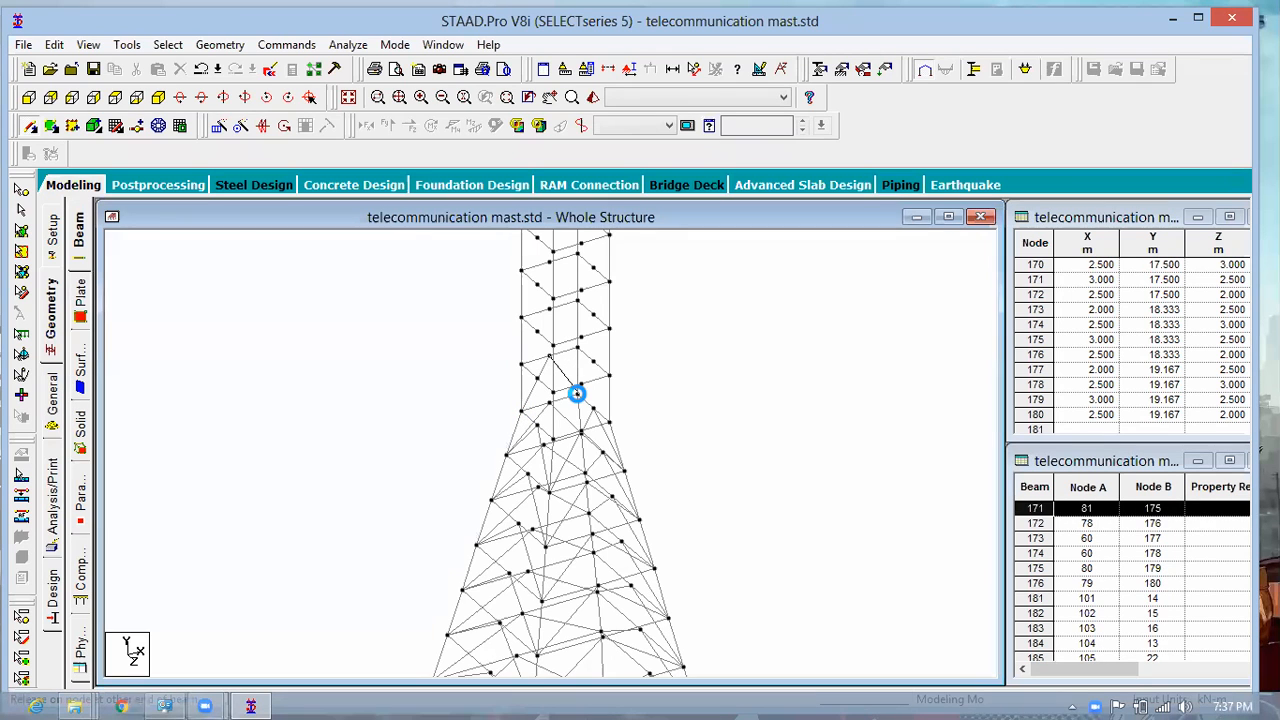
Step: Brace the two lowest straight panels of the +X face and the second one of the -Z face with diagonals from mid-points to lower leg nodes
click(597, 364)
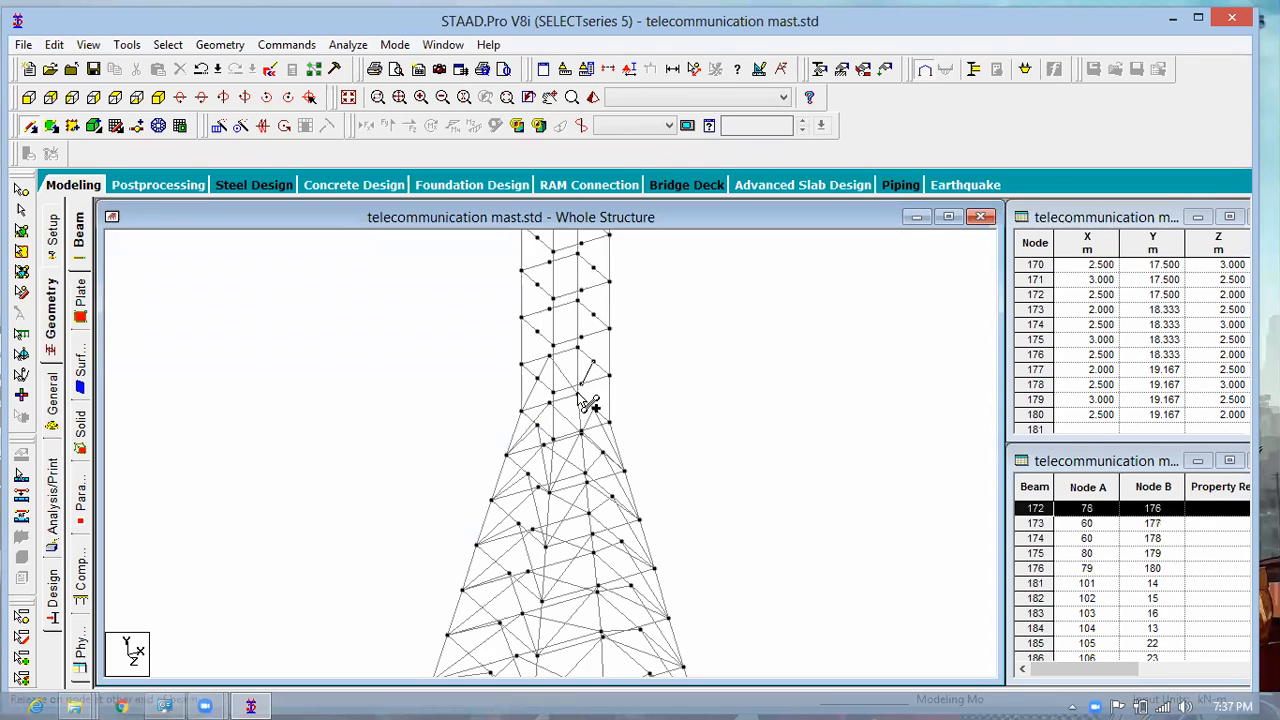
click(604, 369)
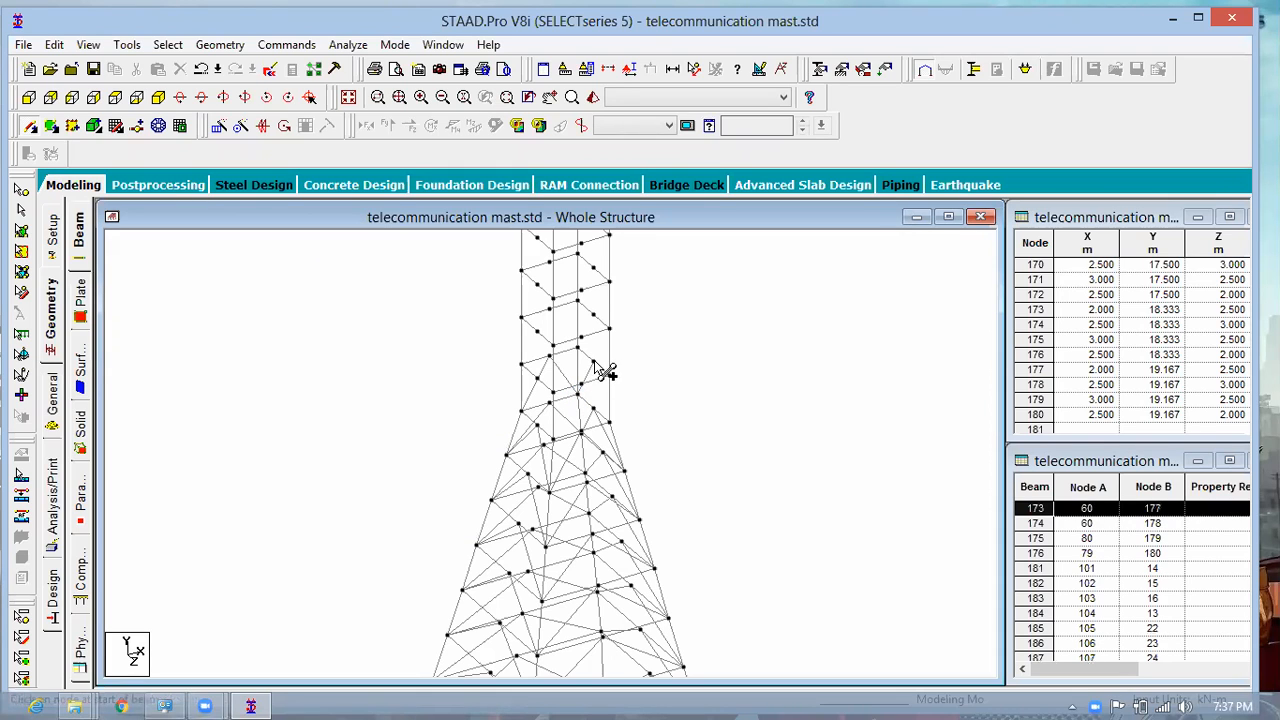
click(610, 423)
click(529, 391)
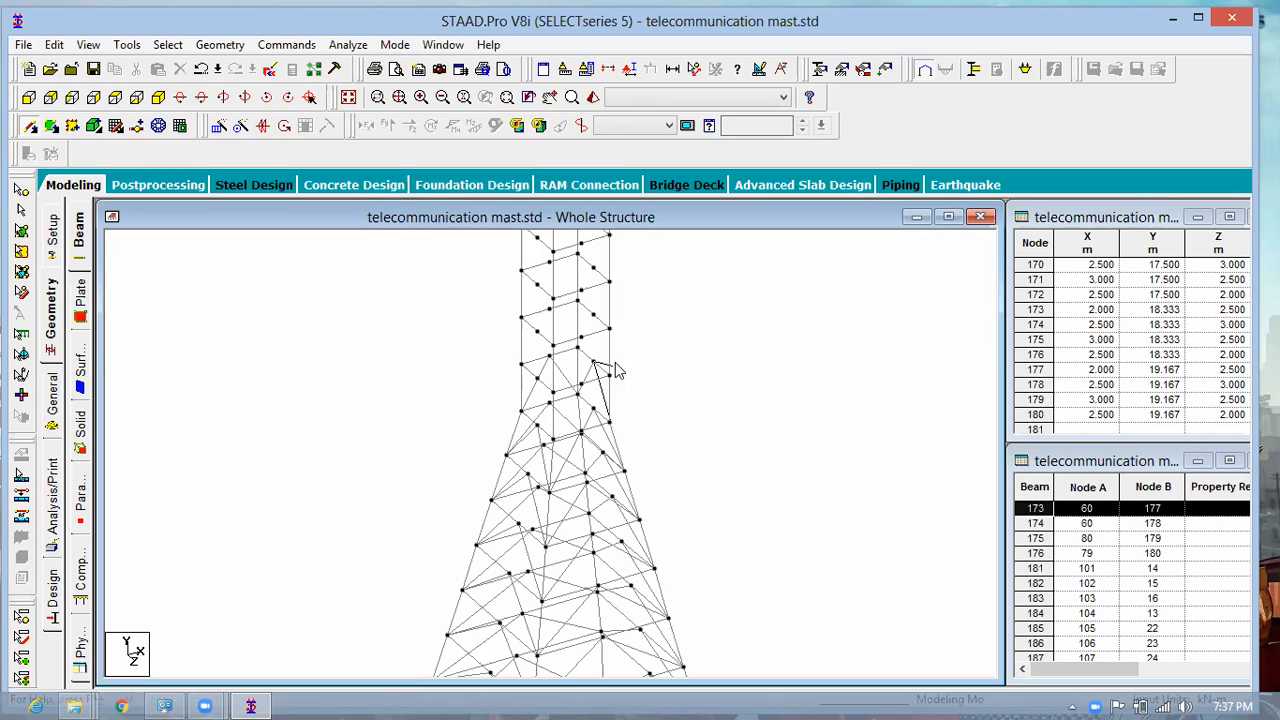
key(Escape)
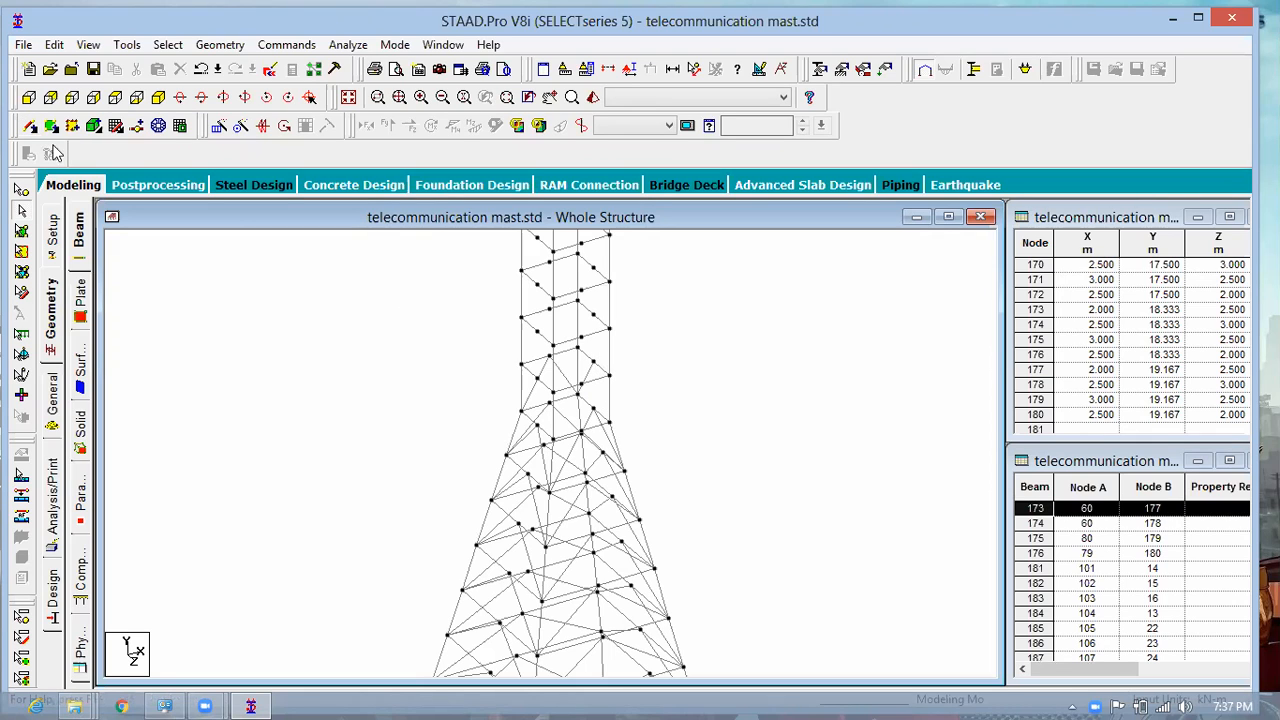
drag(596, 364, 610, 424)
mouse_move(577, 349)
mouse_down()
mouse_move(594, 315)
mouse_move(609, 374)
mouse_up()
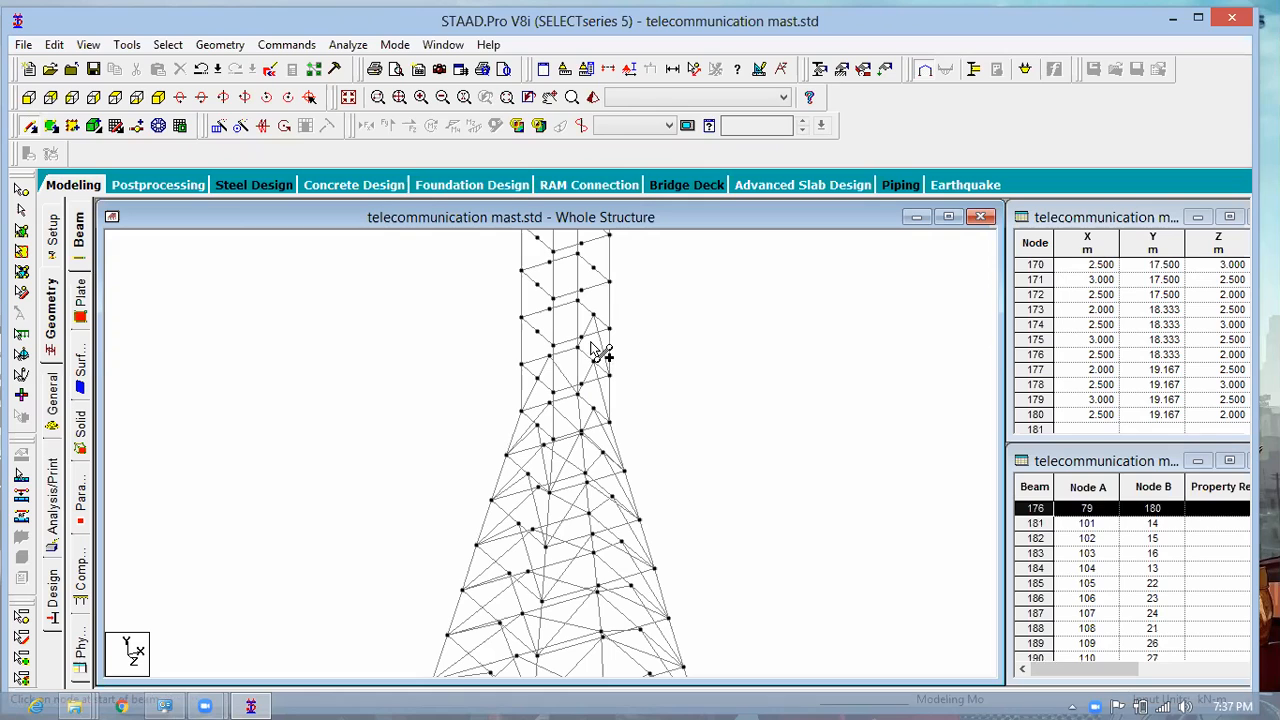
mouse_move(521, 364)
mouse_down()
mouse_move(550, 311)
mouse_move(578, 349)
mouse_up()
Step: Add mid-point diagonals in the third straight panel from below on the -Z and +X faces
middle_drag(656, 334, 654, 514)
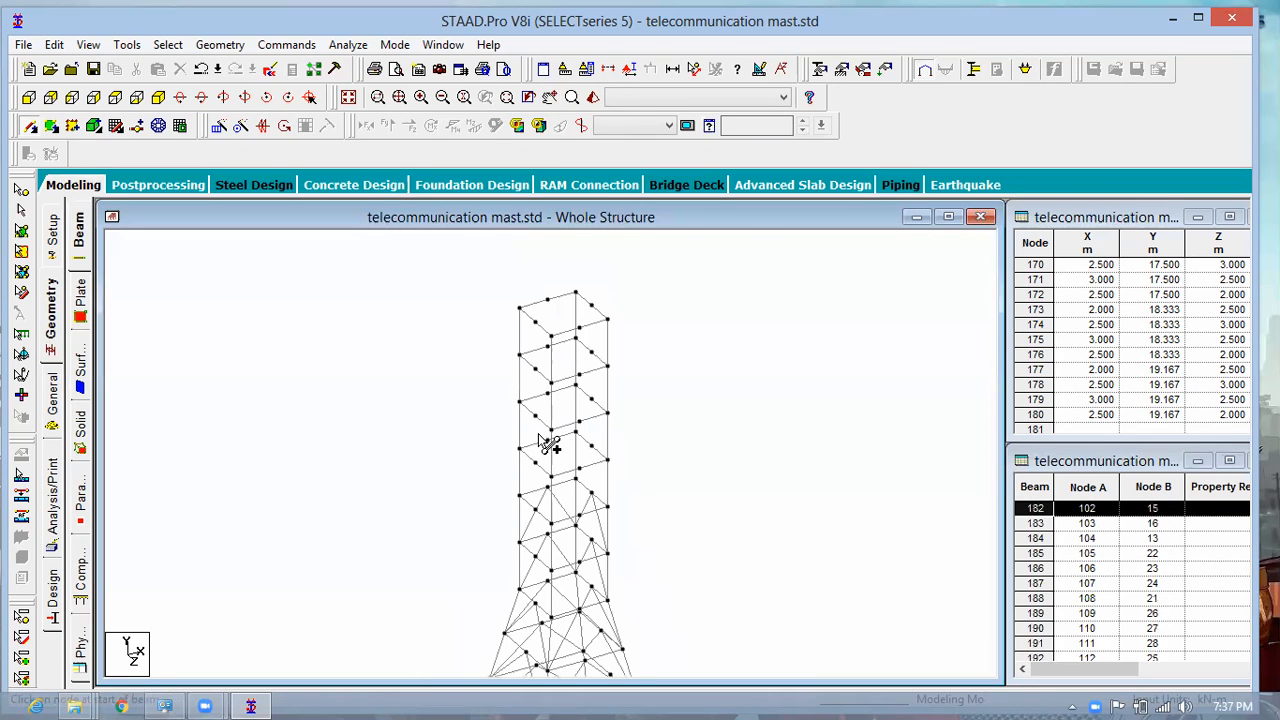
scroll(563, 278, up, 1)
scroll(645, 378, up, 1)
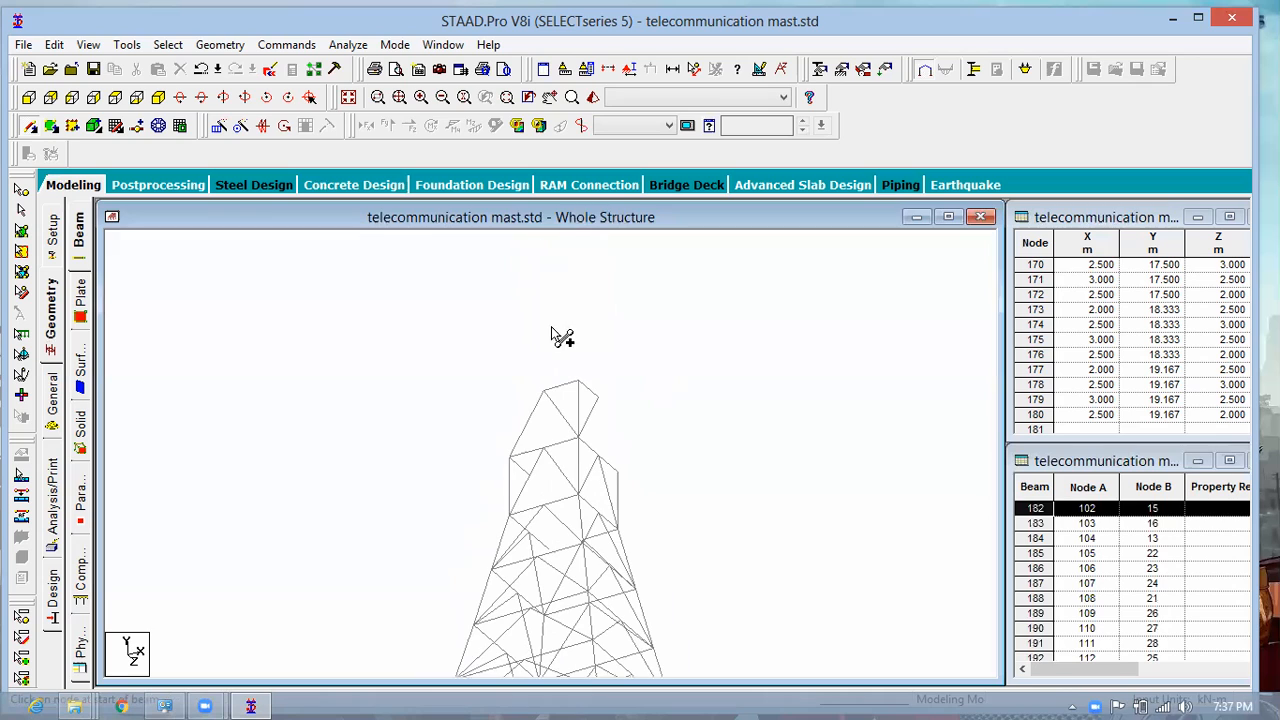
drag(508, 393, 545, 328)
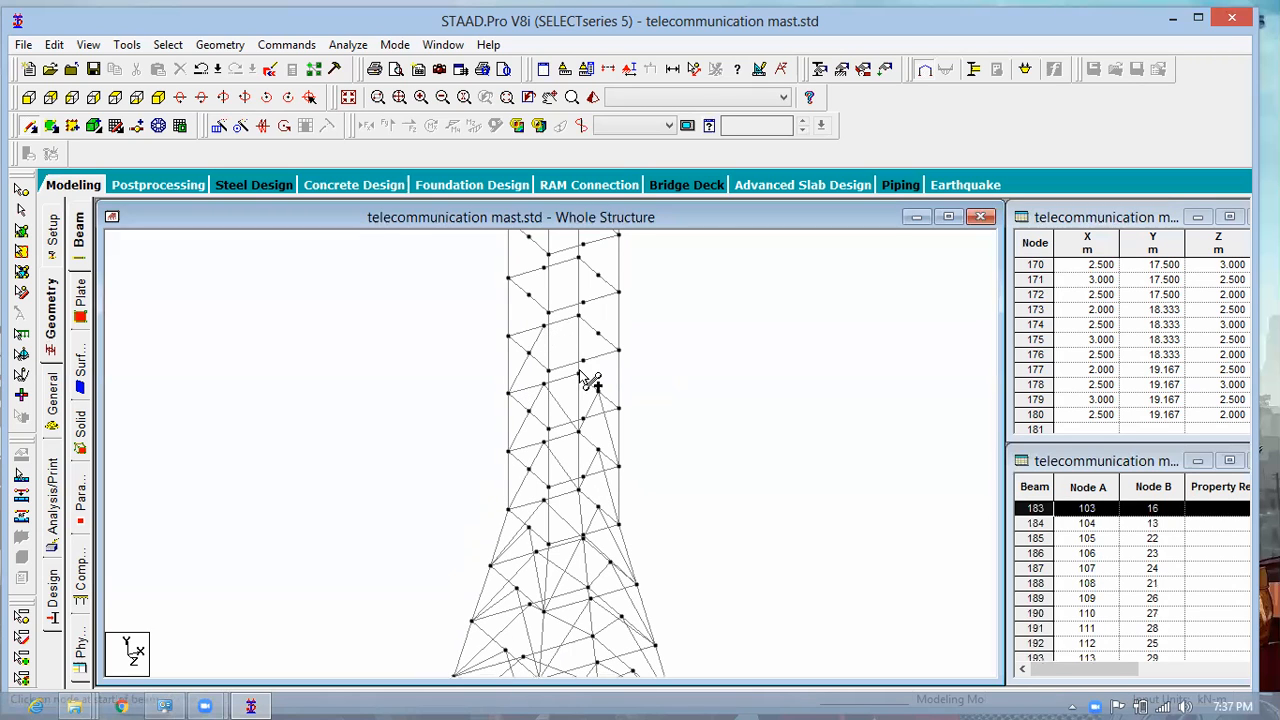
mouse_move(581, 364)
mouse_down()
mouse_move(617, 351)
mouse_move(579, 374)
mouse_up()
click(617, 405)
Step: Brace the fourth straight panel from below on the +X and -Z faces with diagonals from the mid-points to the leg nodes one level lower
click(580, 317)
click(598, 277)
click(598, 276)
click(619, 350)
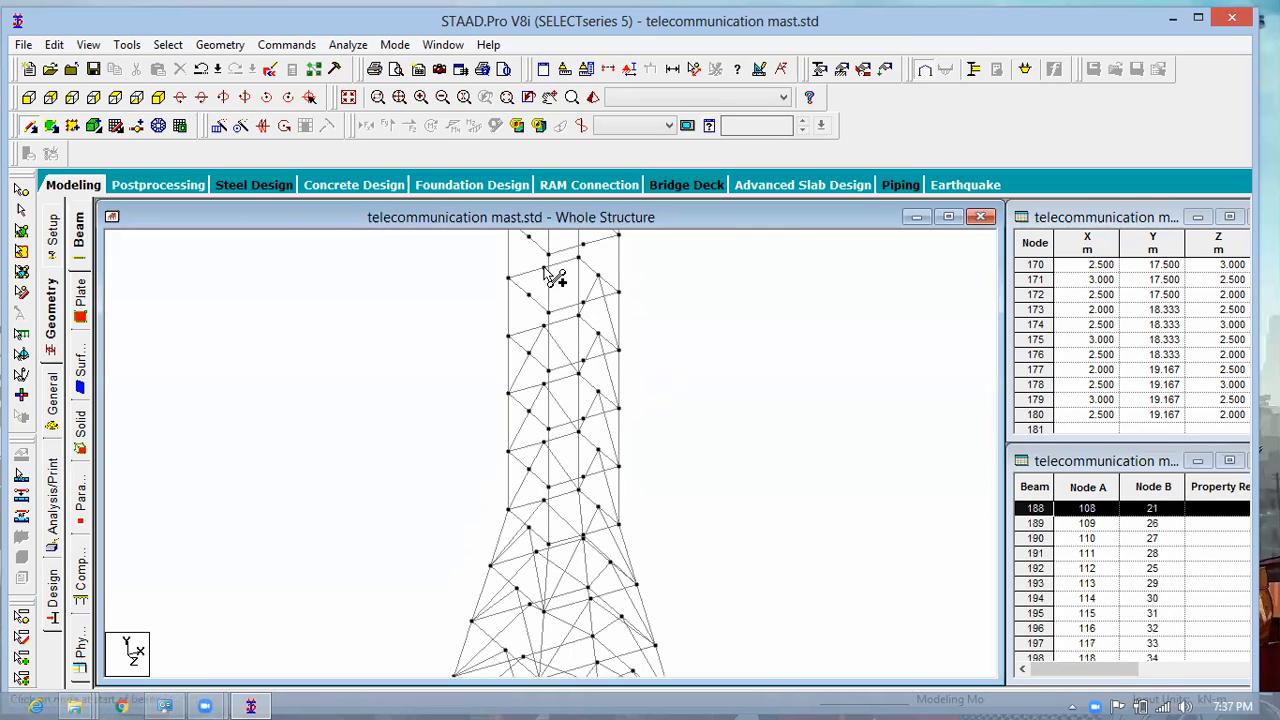
click(508, 335)
click(546, 271)
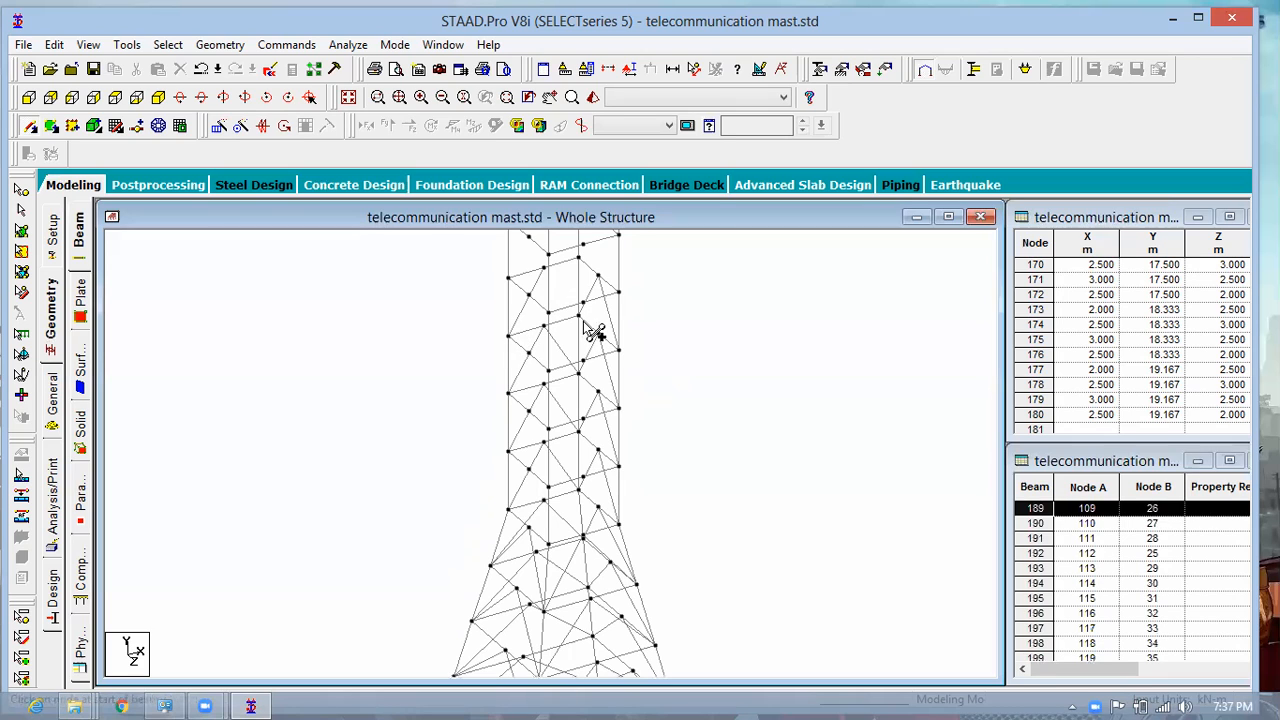
click(580, 318)
Step: Add diagonals in the second-highest panel of the -Z and +X faces, from the mid-points to the leg nodes one level lower
middle_drag(664, 324, 728, 526)
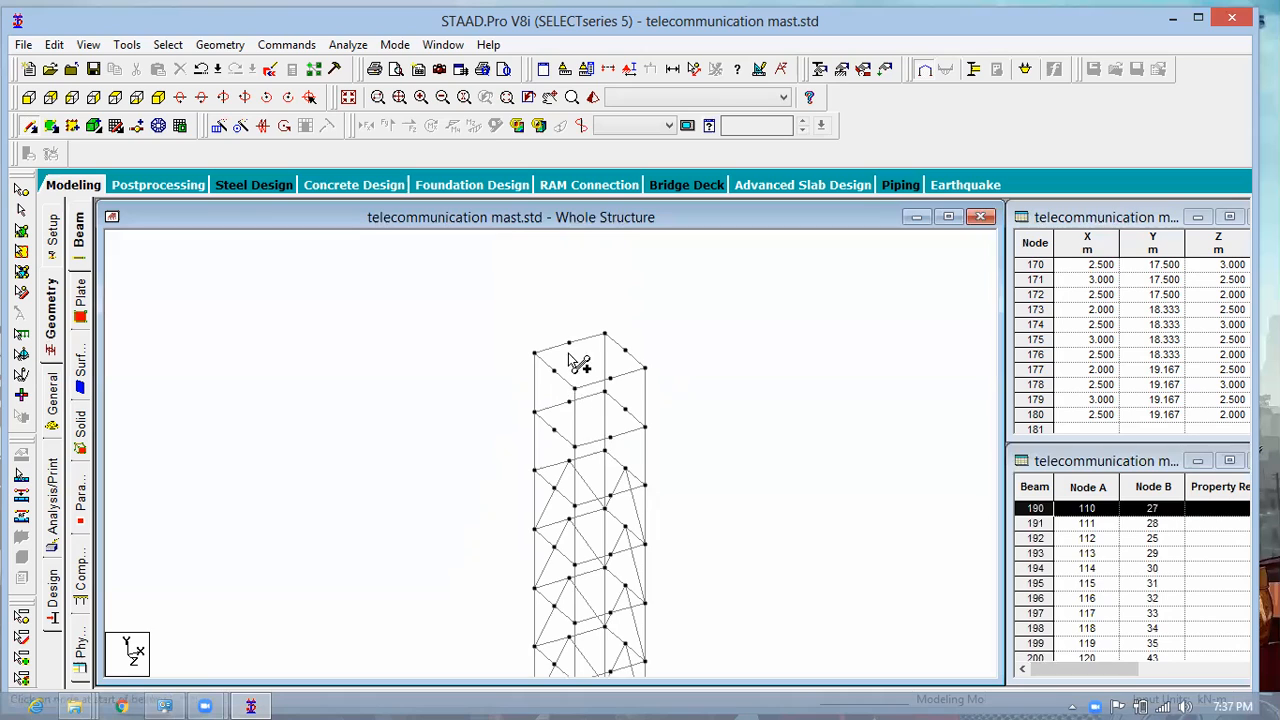
scroll(566, 341, up, 1)
click(530, 417)
click(567, 343)
click(605, 395)
click(628, 351)
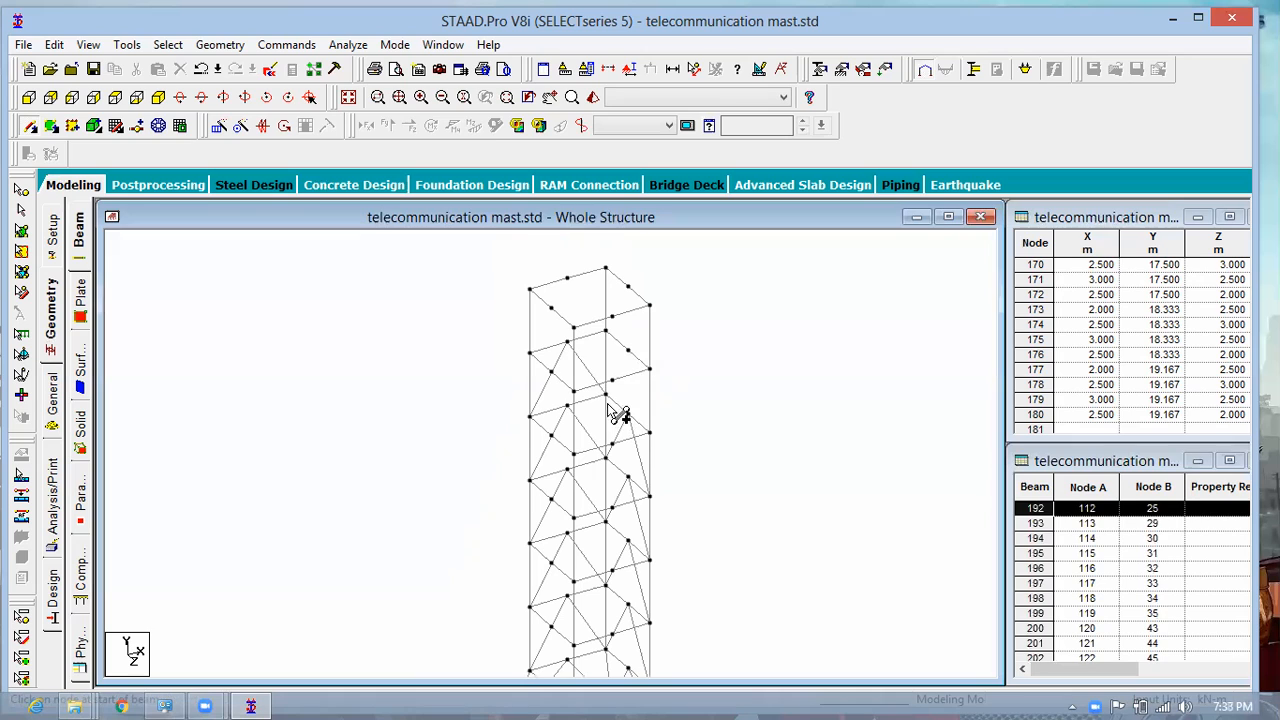
click(628, 352)
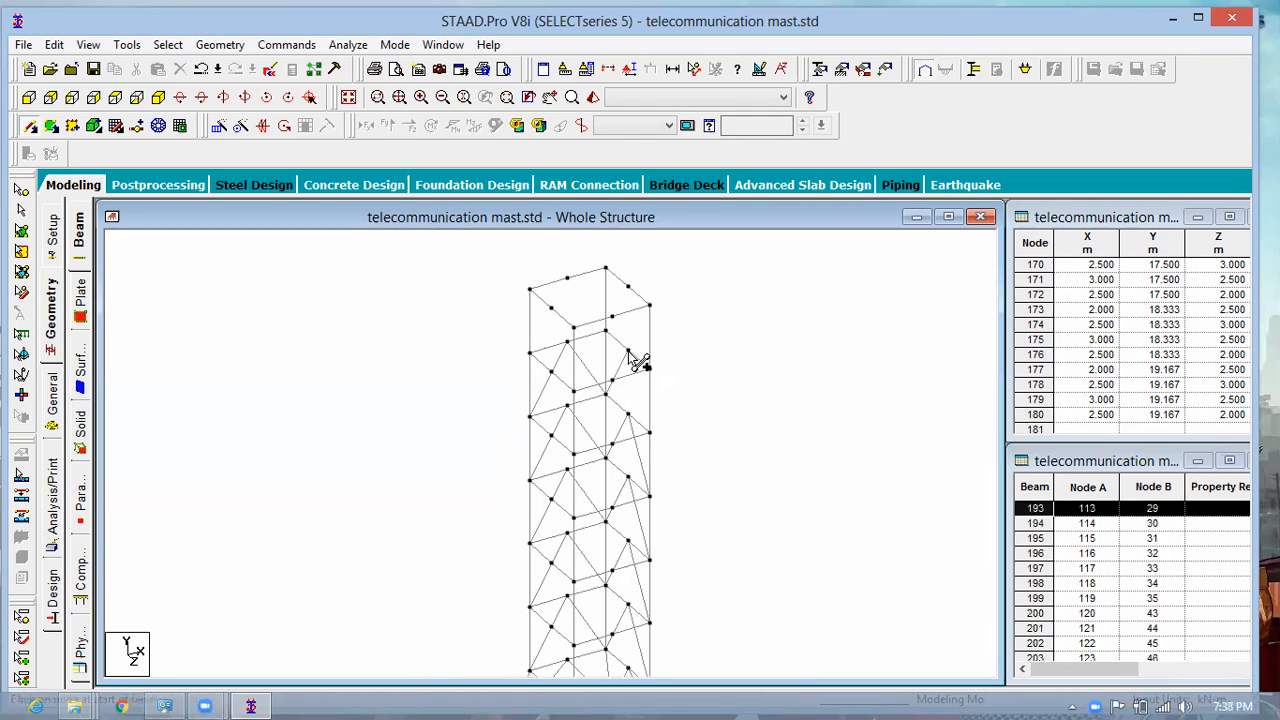
click(650, 431)
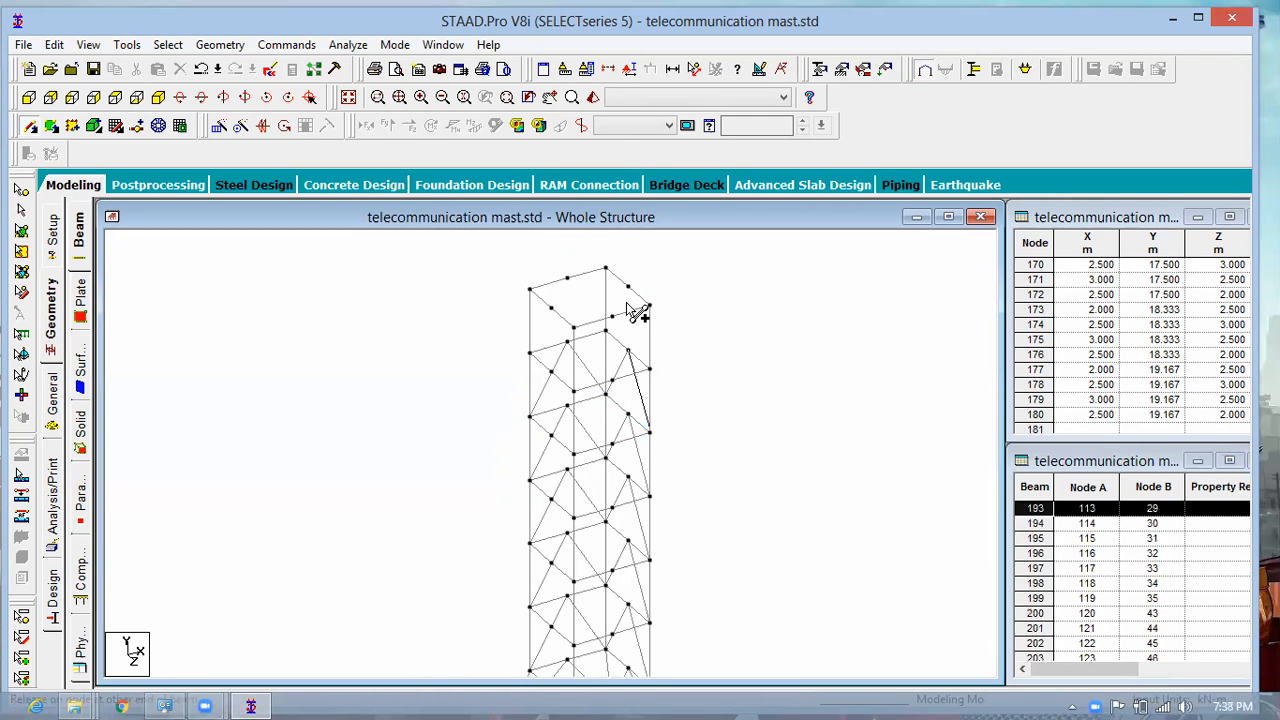
Step: Complete the +X and -Z faces with diagonals in the topmost panel, from the top beams' mid-points to the leg nodes one level lower
click(627, 286)
click(605, 331)
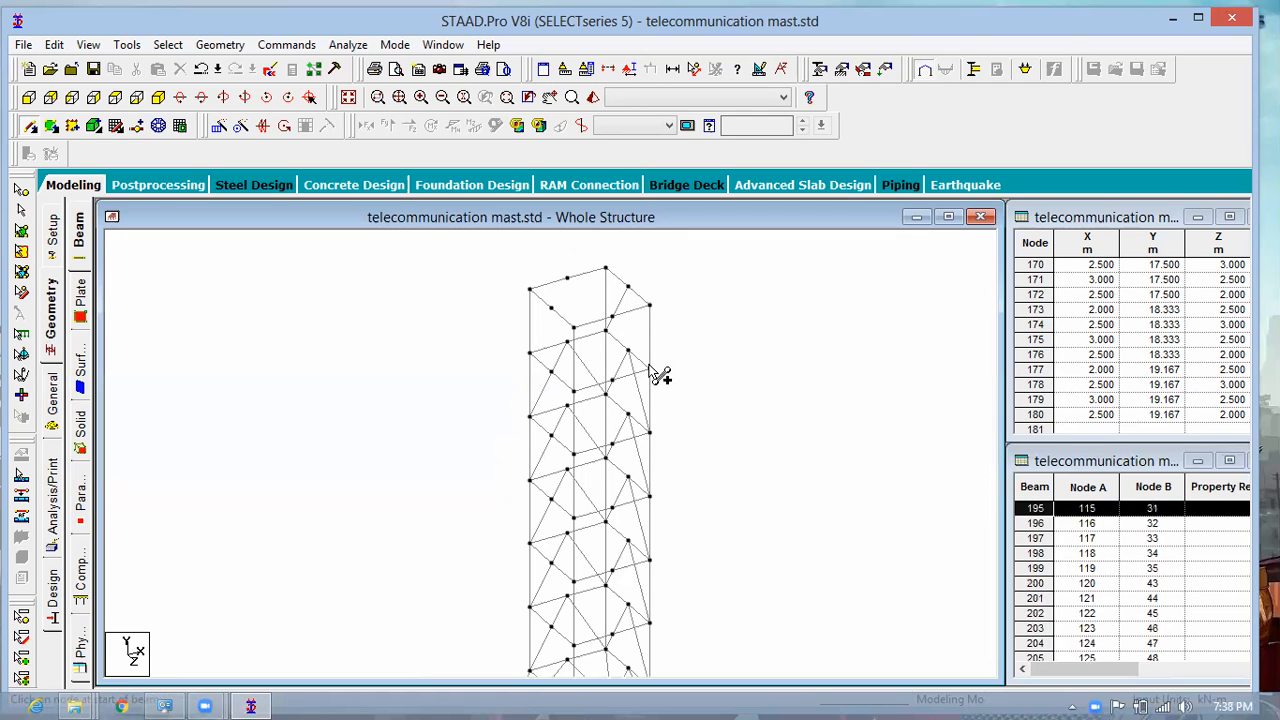
click(567, 278)
click(530, 354)
click(567, 278)
click(606, 332)
drag(604, 330, 604, 329)
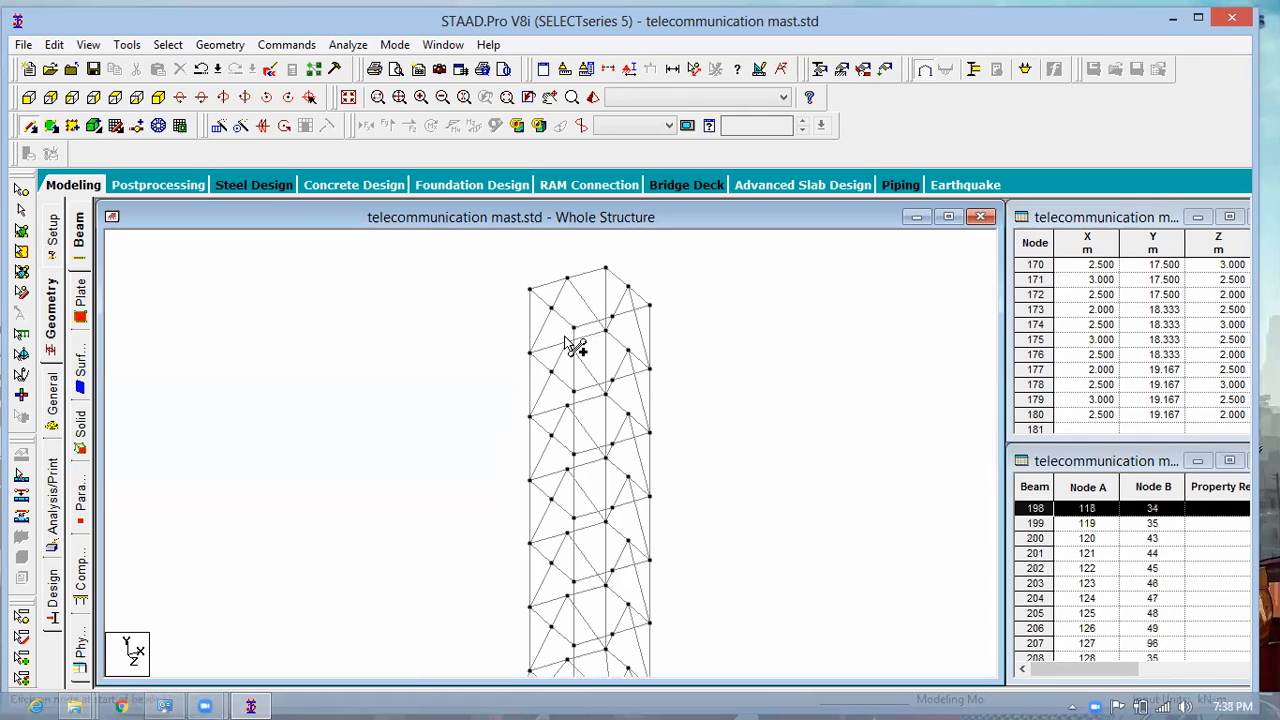
Step: Brace the topmost panel of the -X face with two diagonals from the top beam's mid-point to the leg nodes one level lower
scroll(563, 335, up, 1)
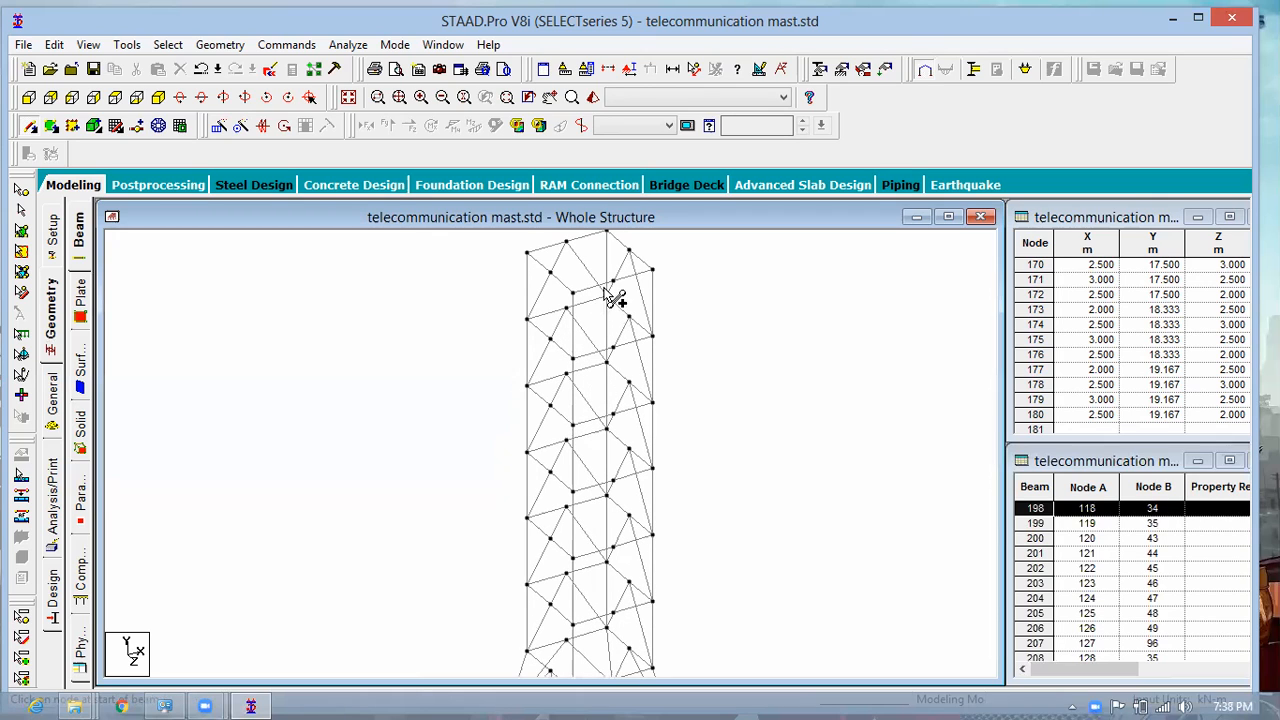
scroll(548, 262, down, 1)
click(548, 255)
click(527, 302)
click(550, 256)
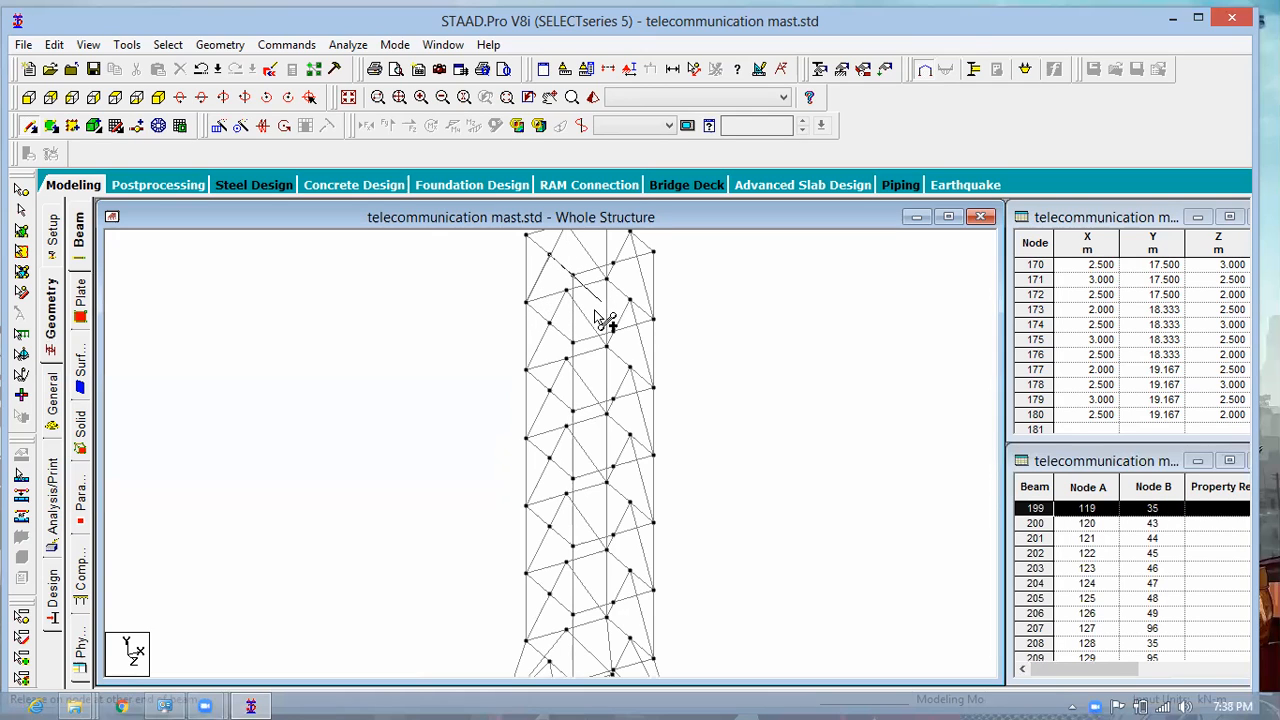
click(576, 345)
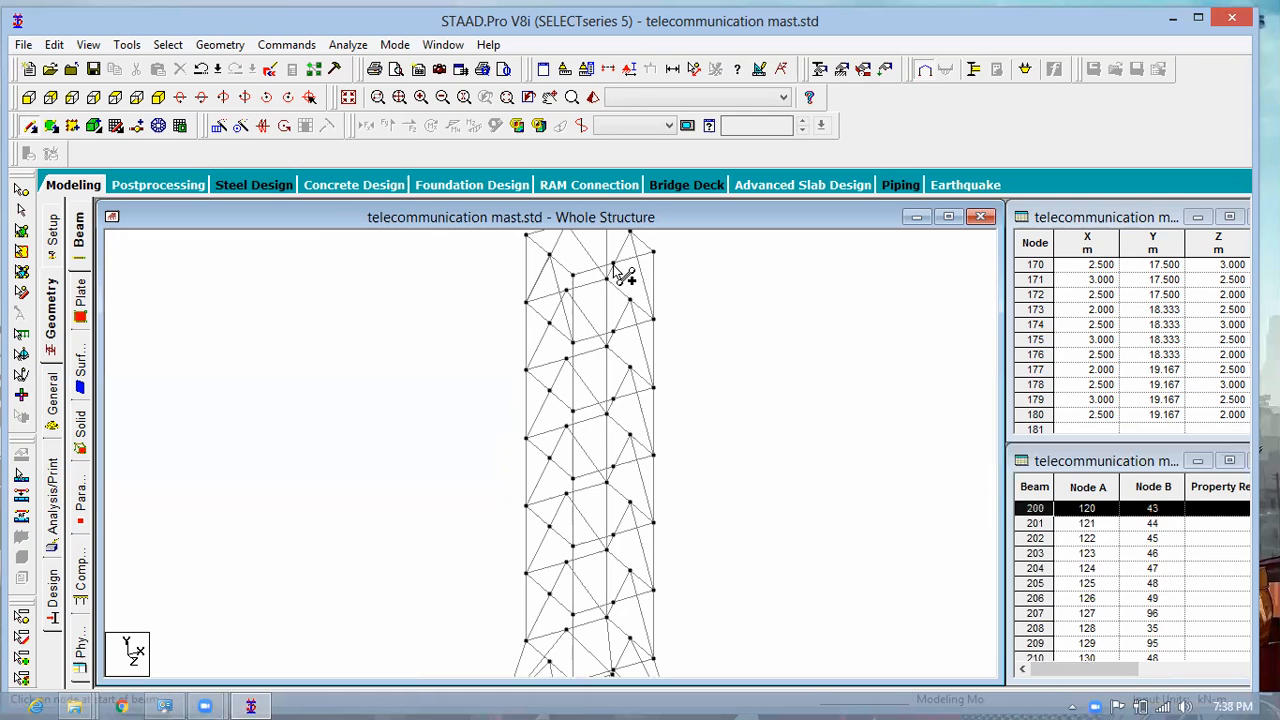
Step: Brace the topmost panel of the +Z face with two diagonals from the top beam's mid-point to the lower leg nodes, and leave beam drawing
click(573, 342)
click(613, 264)
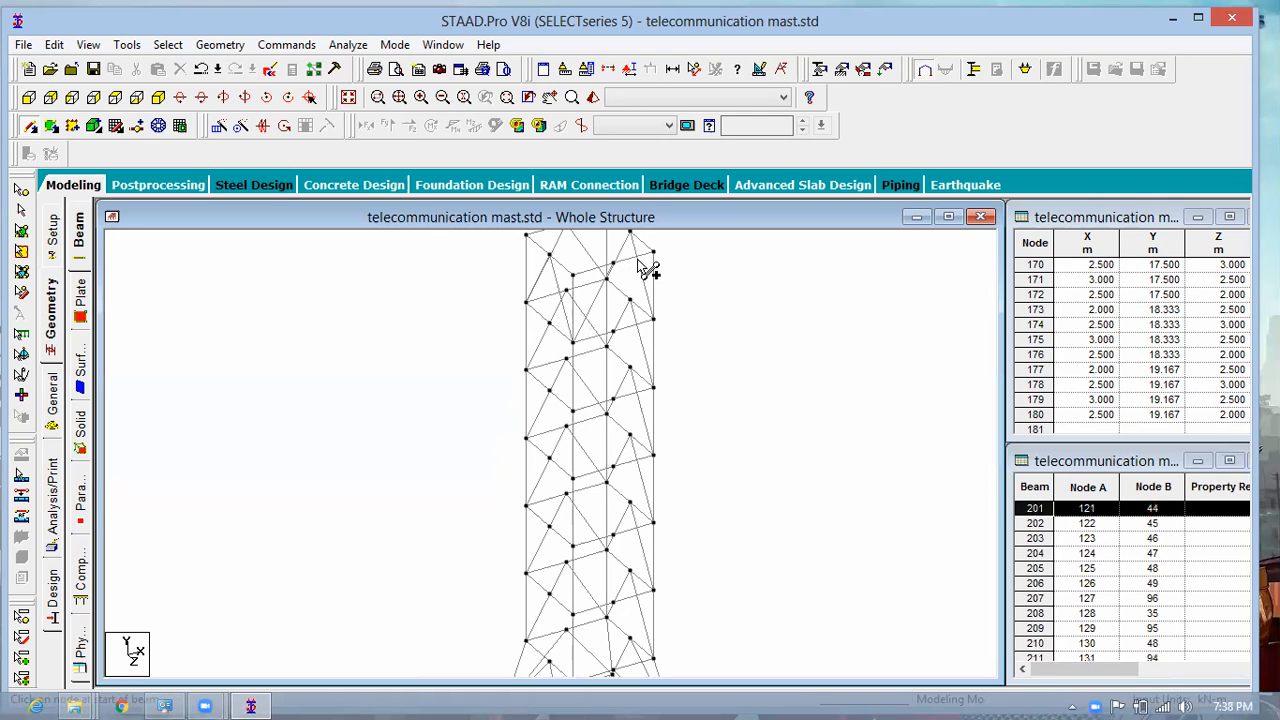
click(654, 317)
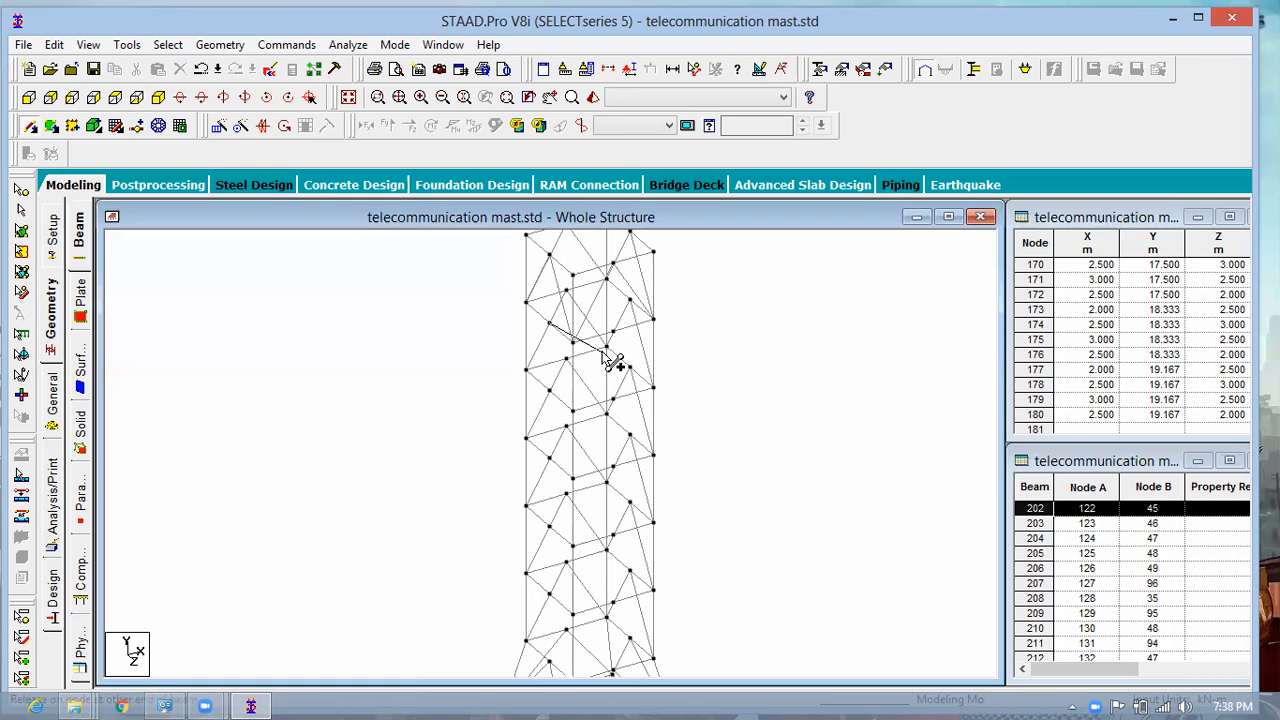
mouse_move(600, 355)
mouse_down()
mouse_move(575, 364)
mouse_move(613, 360)
mouse_move(607, 348)
mouse_up()
key(Escape)
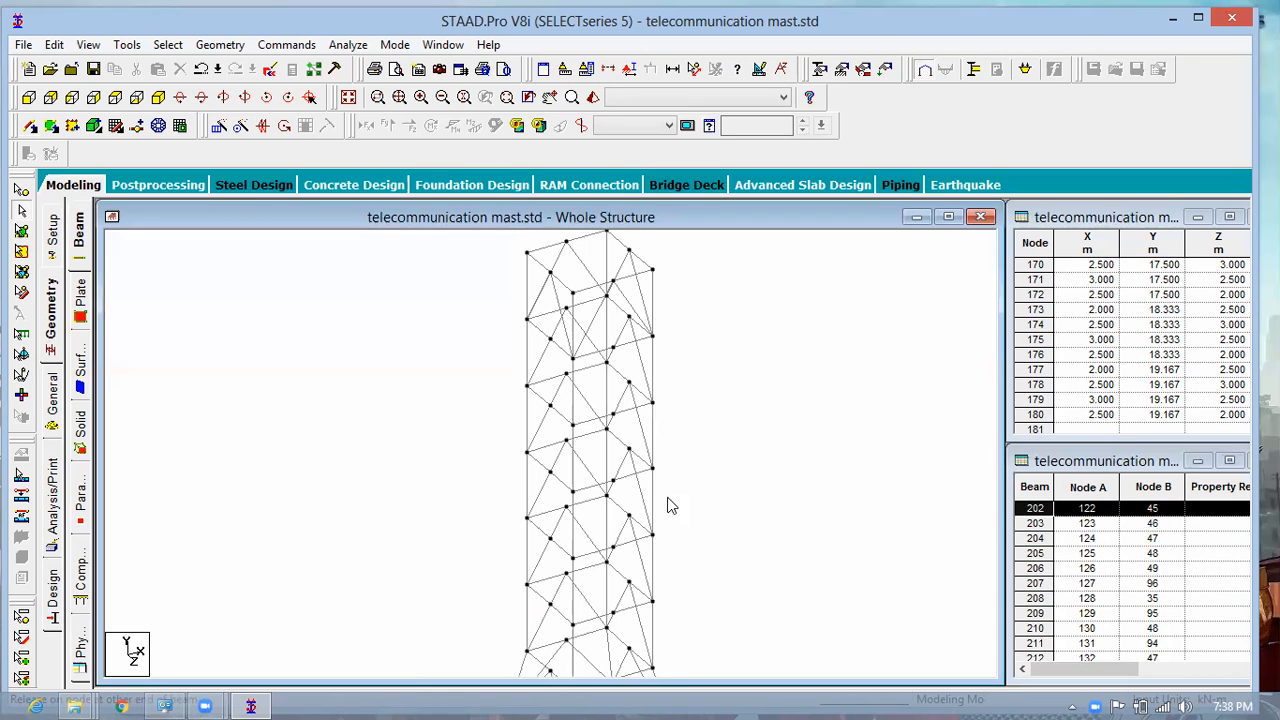
Step: Open the 3D rendering of the mast and examine its bracing from several sides
right_click(812, 674)
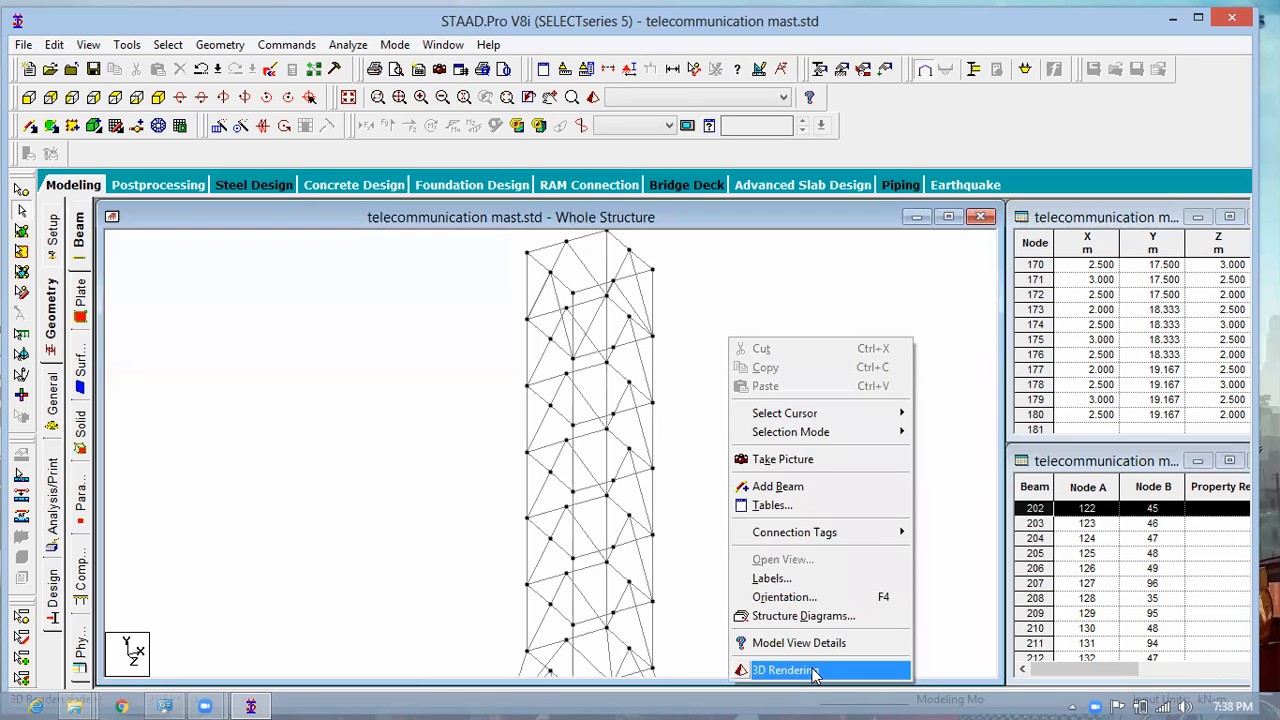
click(808, 670)
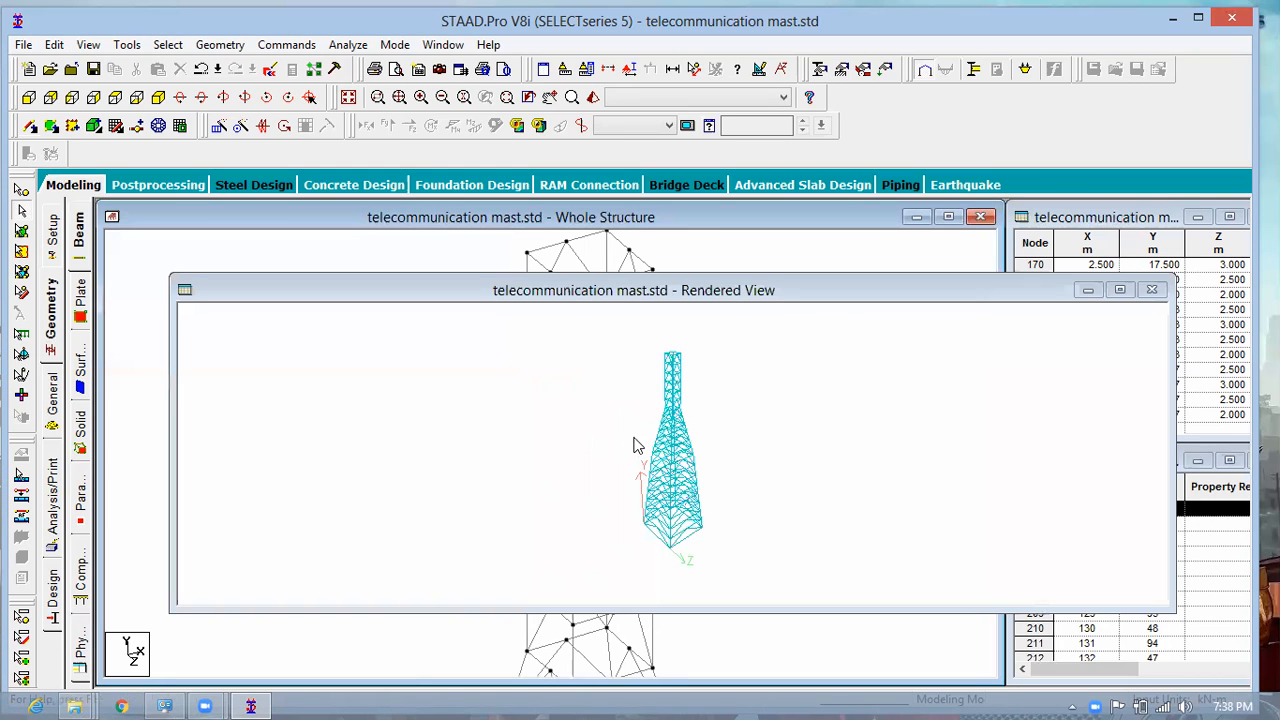
right_click(716, 464)
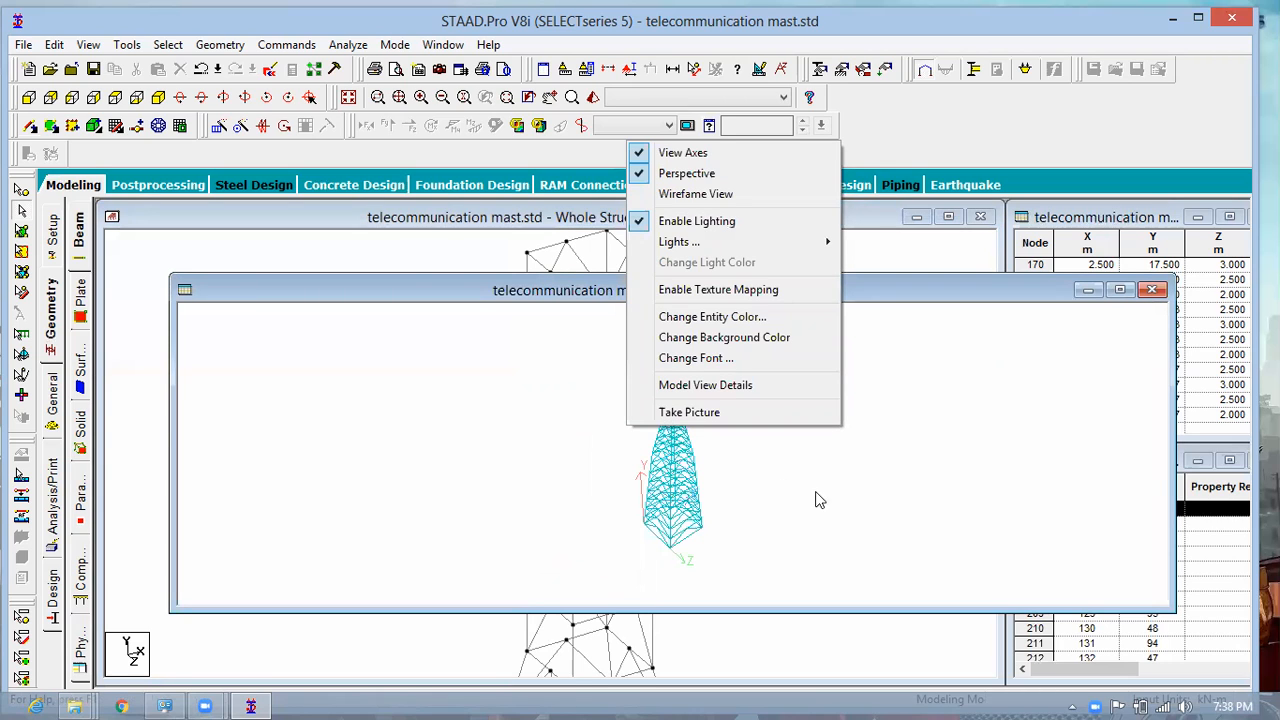
drag(912, 466, 1237, 486)
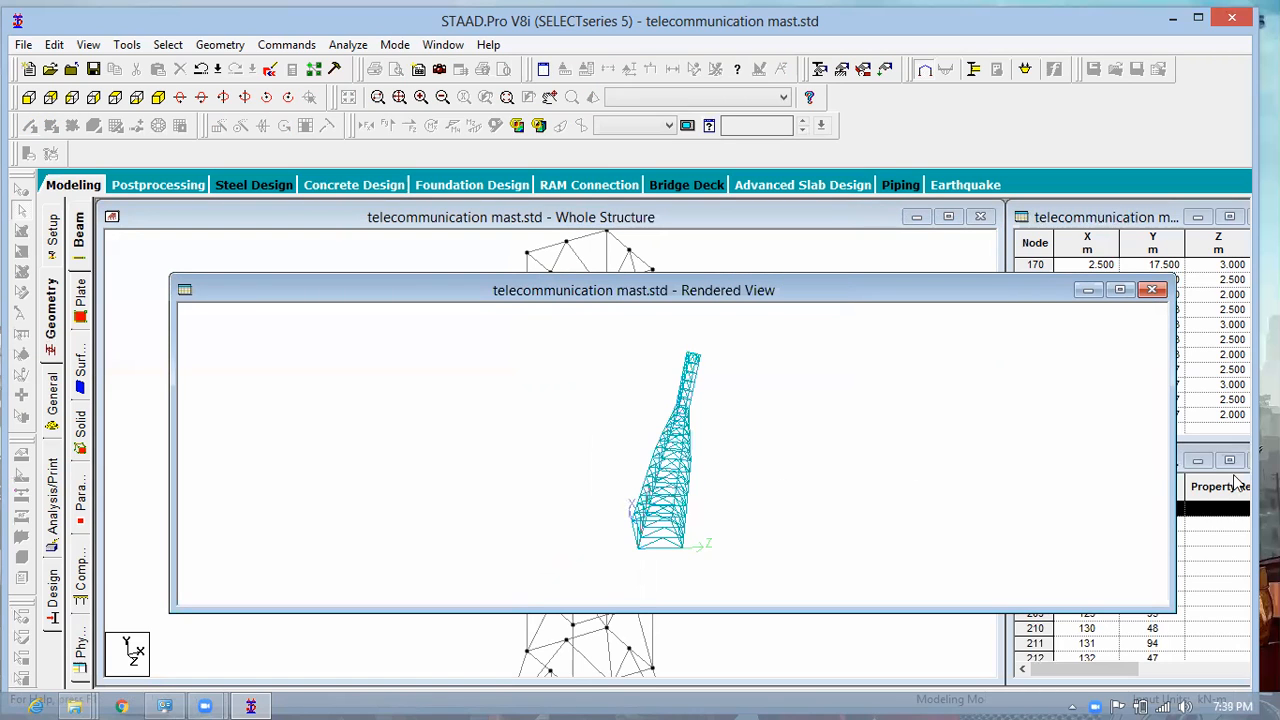
drag(1224, 538, 456, 479)
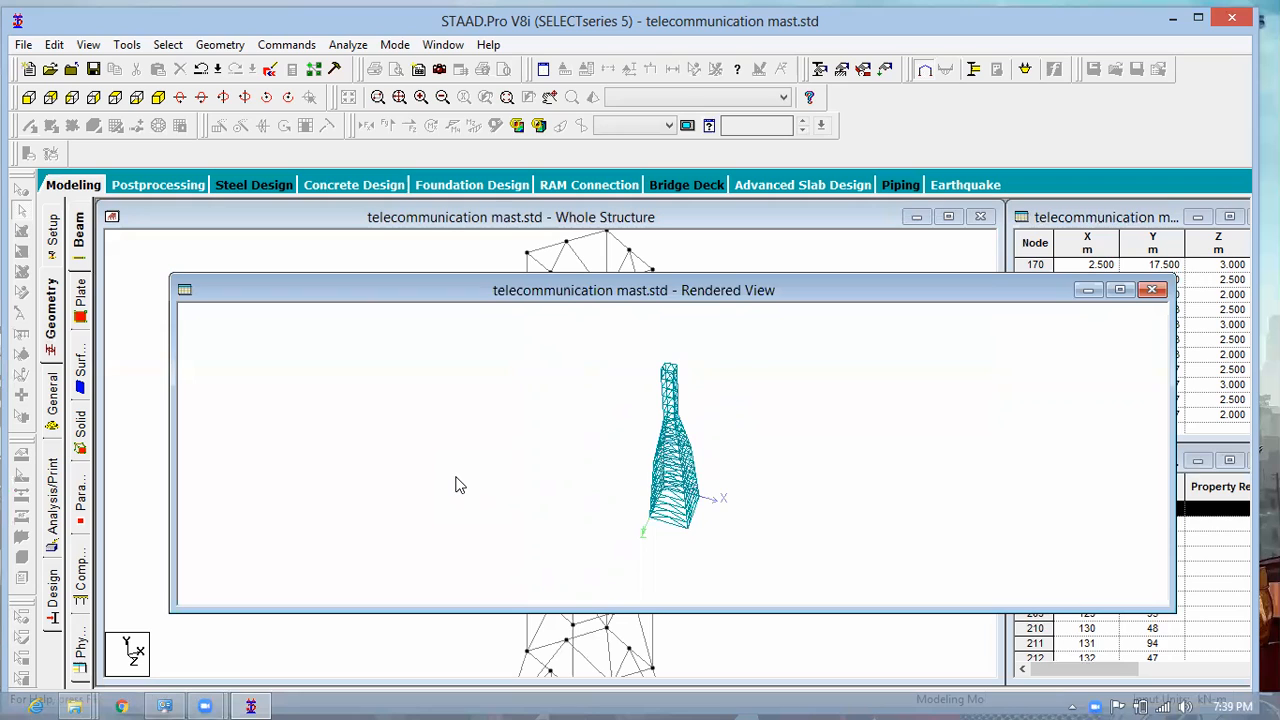
drag(453, 487, 506, 457)
scroll(688, 345, up, 1)
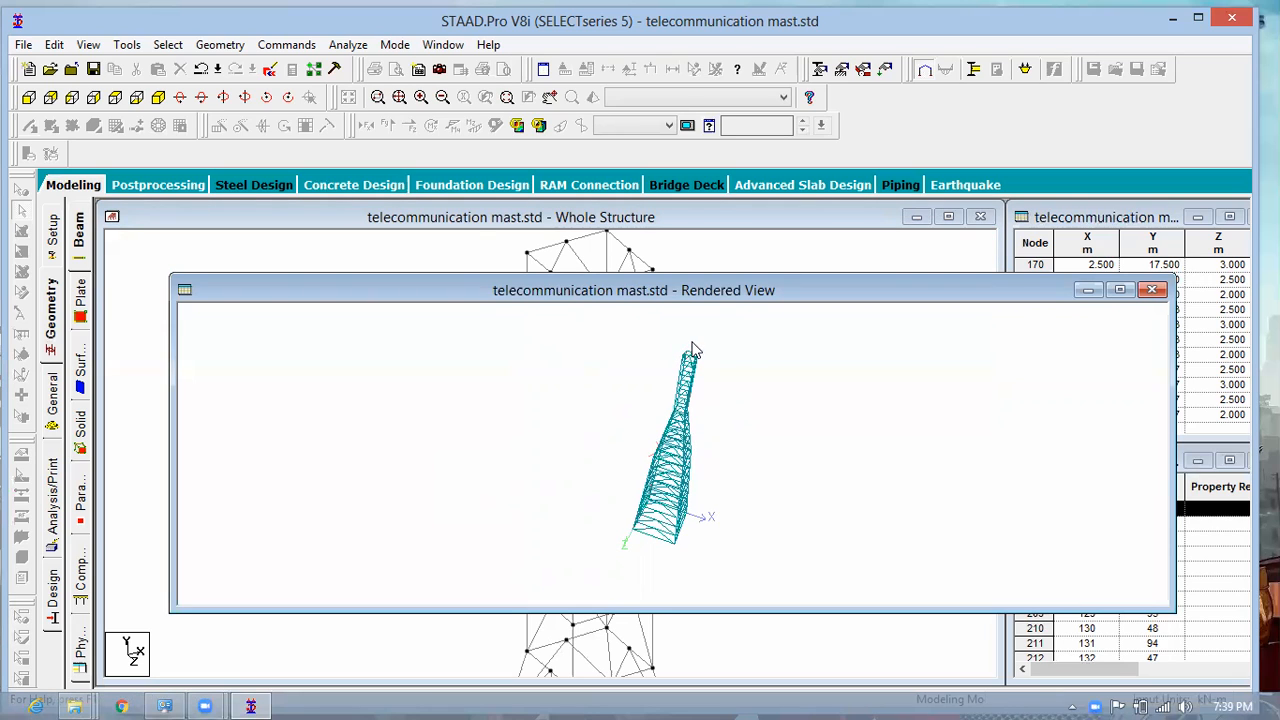
scroll(695, 350, up, 3)
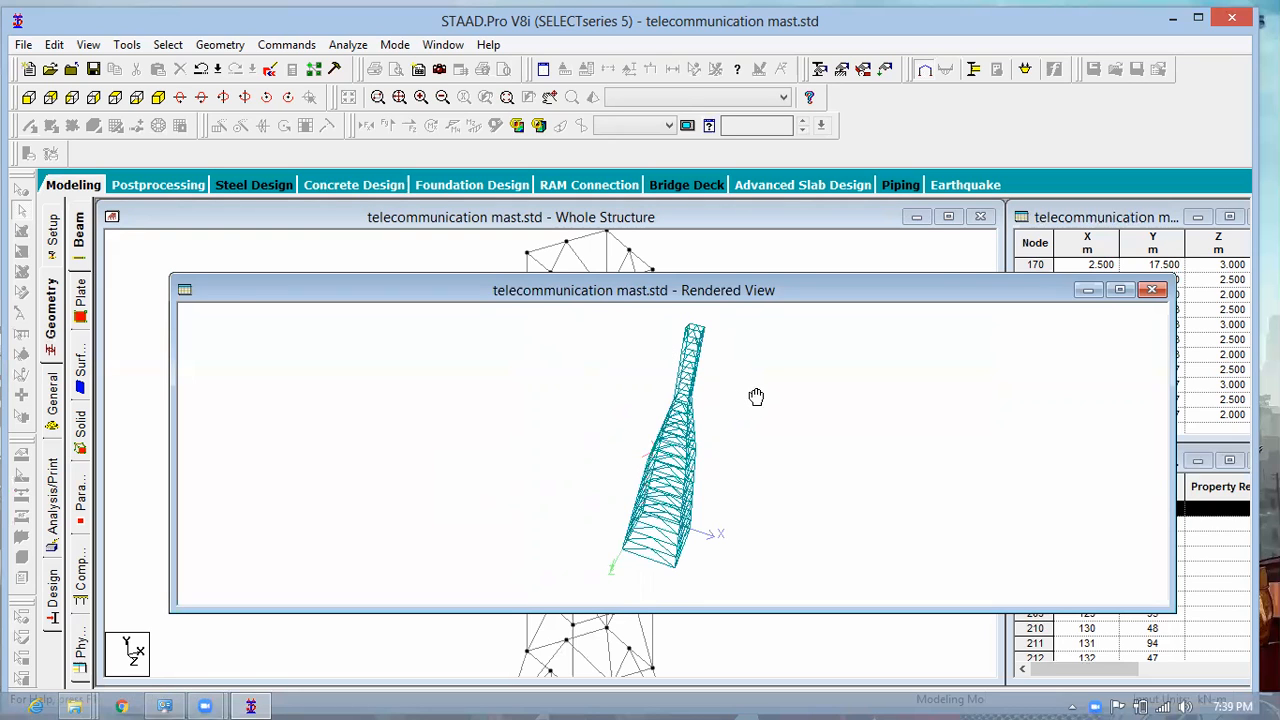
middle_drag(765, 423, 815, 417)
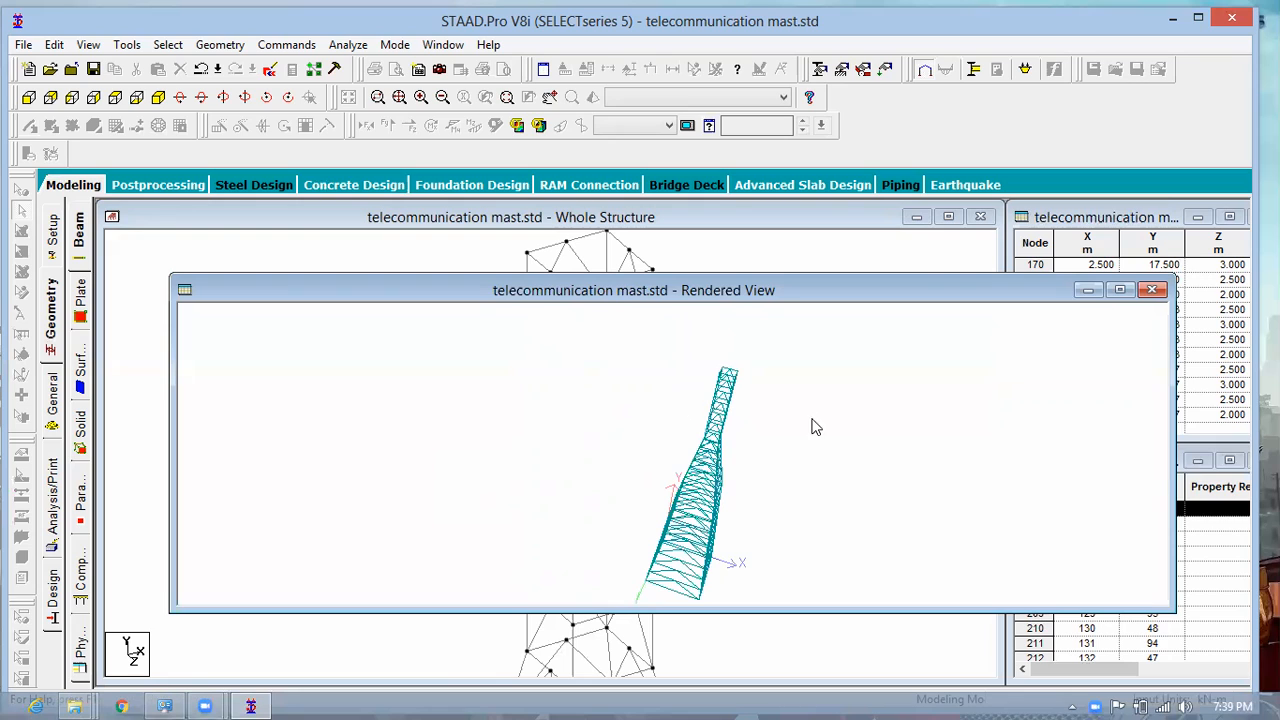
Step: Examine the mast's upper section in the 3D rendering from another angle, and close the rendering
drag(735, 398, 762, 360)
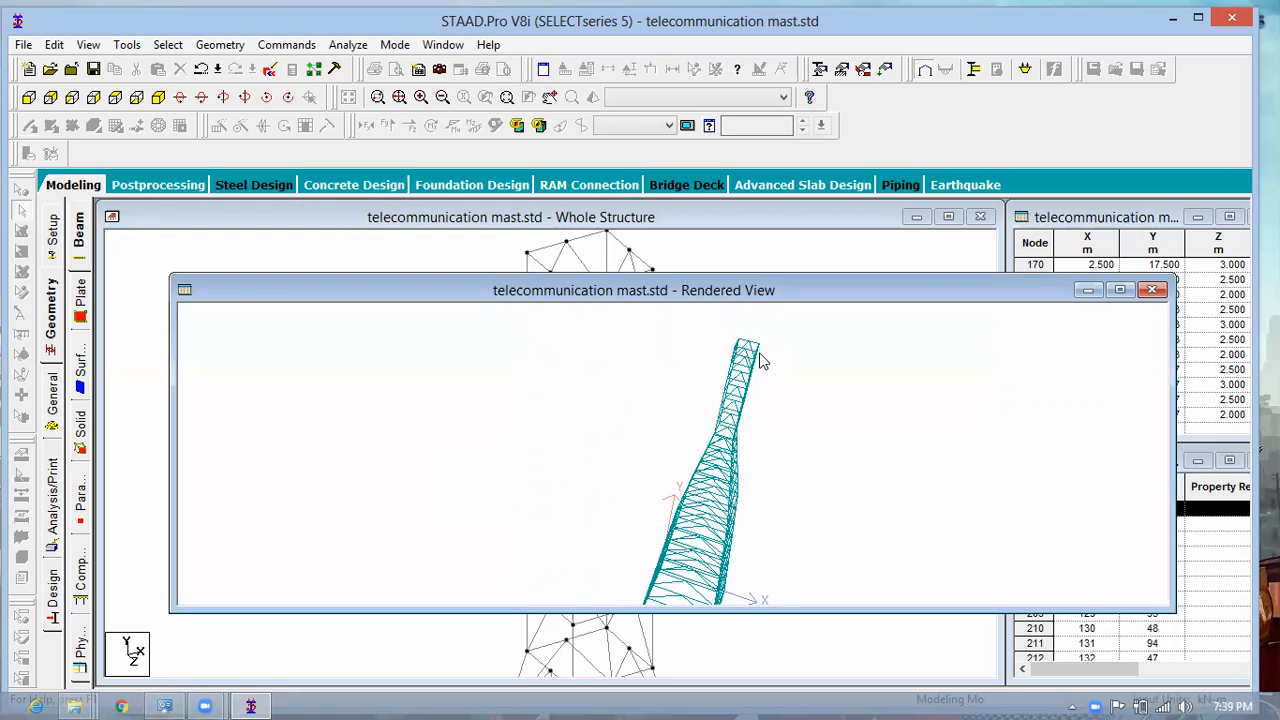
mouse_move(825, 488)
mouse_down()
mouse_move(837, 492)
mouse_move(833, 470)
mouse_up()
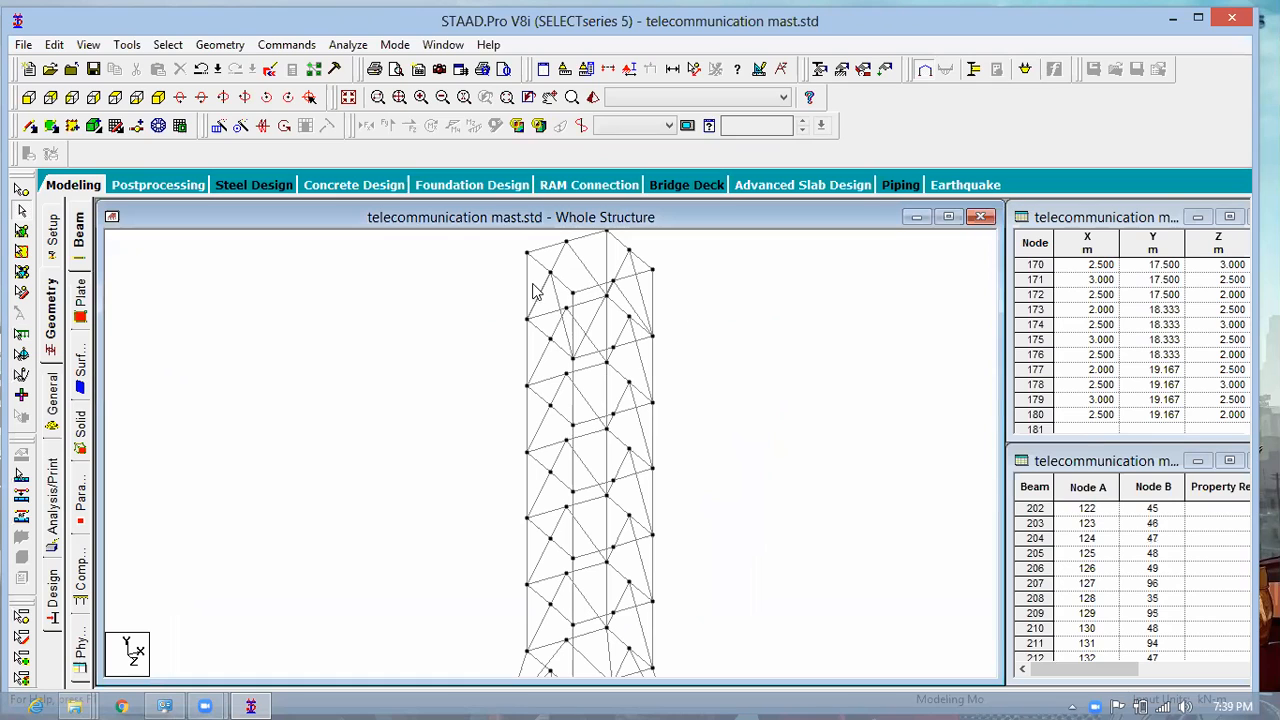
Step: Continue bracing the +Z face of the straight upper section downwards, drawing two diagonals per panel from the beam's mid-point to the leg nodes one level lower
scroll(612, 262, up, 1)
scroll(600, 310, up, 1)
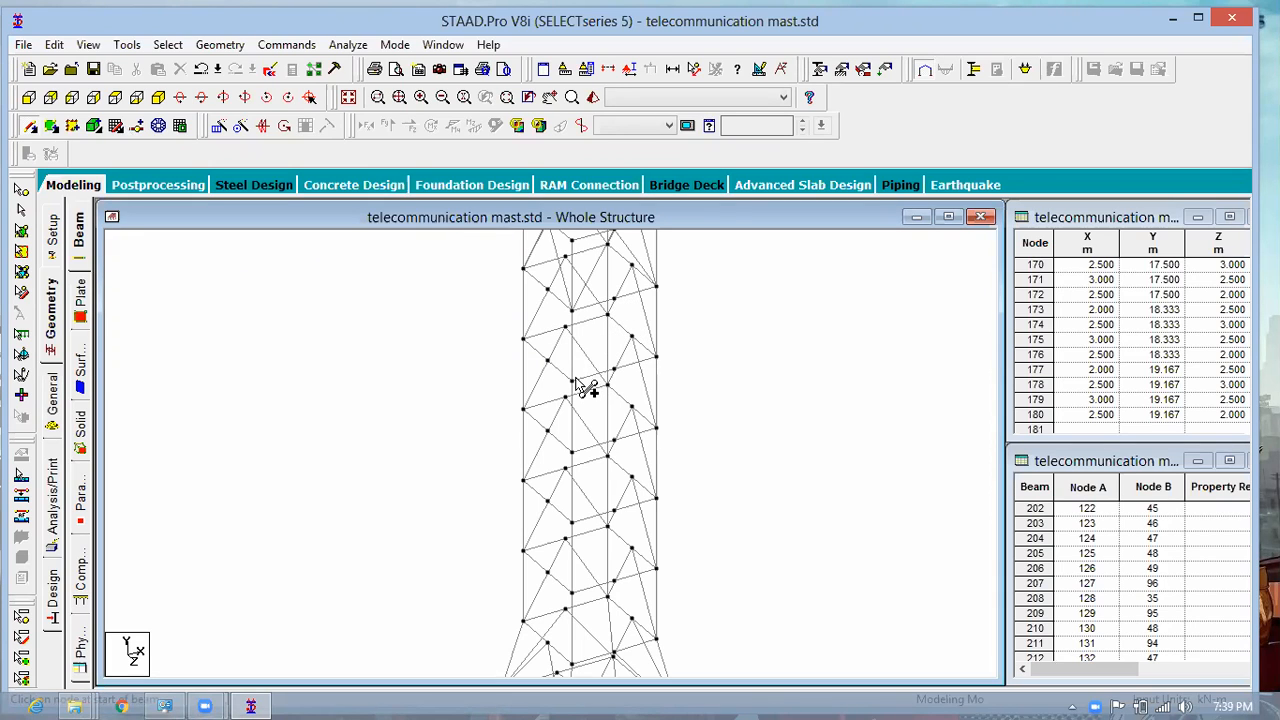
click(614, 298)
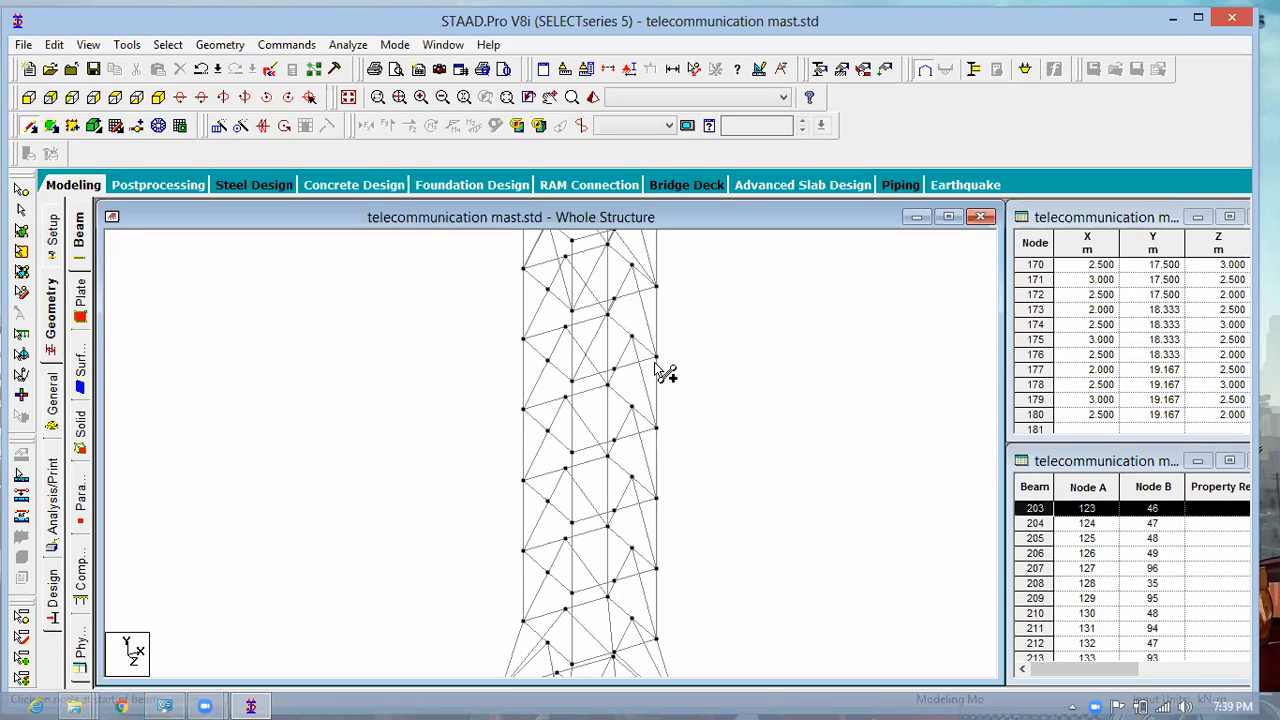
click(566, 326)
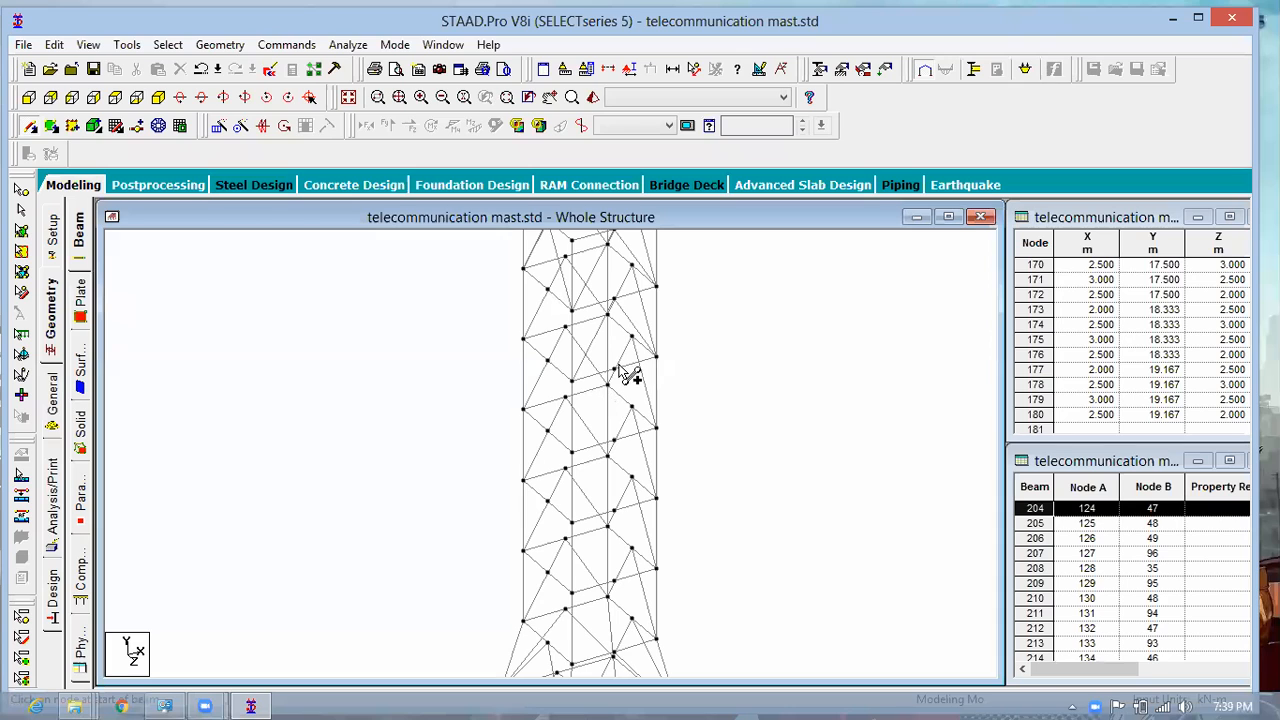
scroll(612, 390, down, 1)
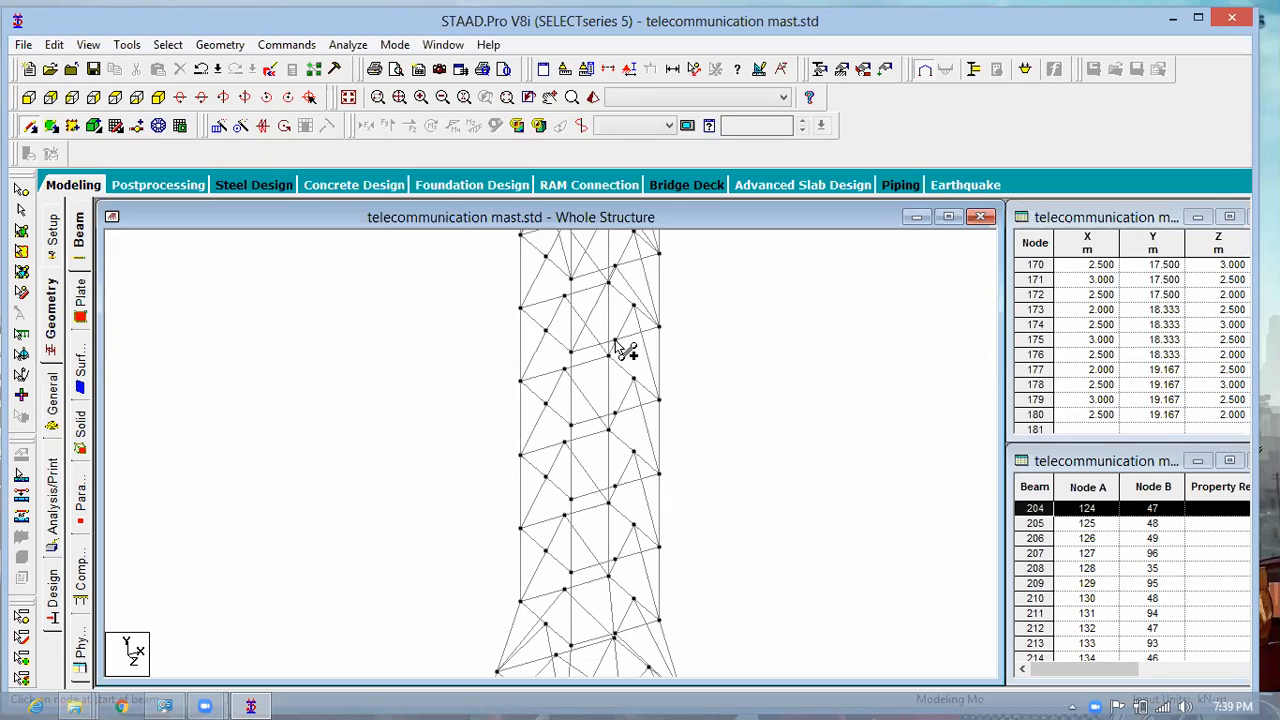
click(614, 340)
click(577, 422)
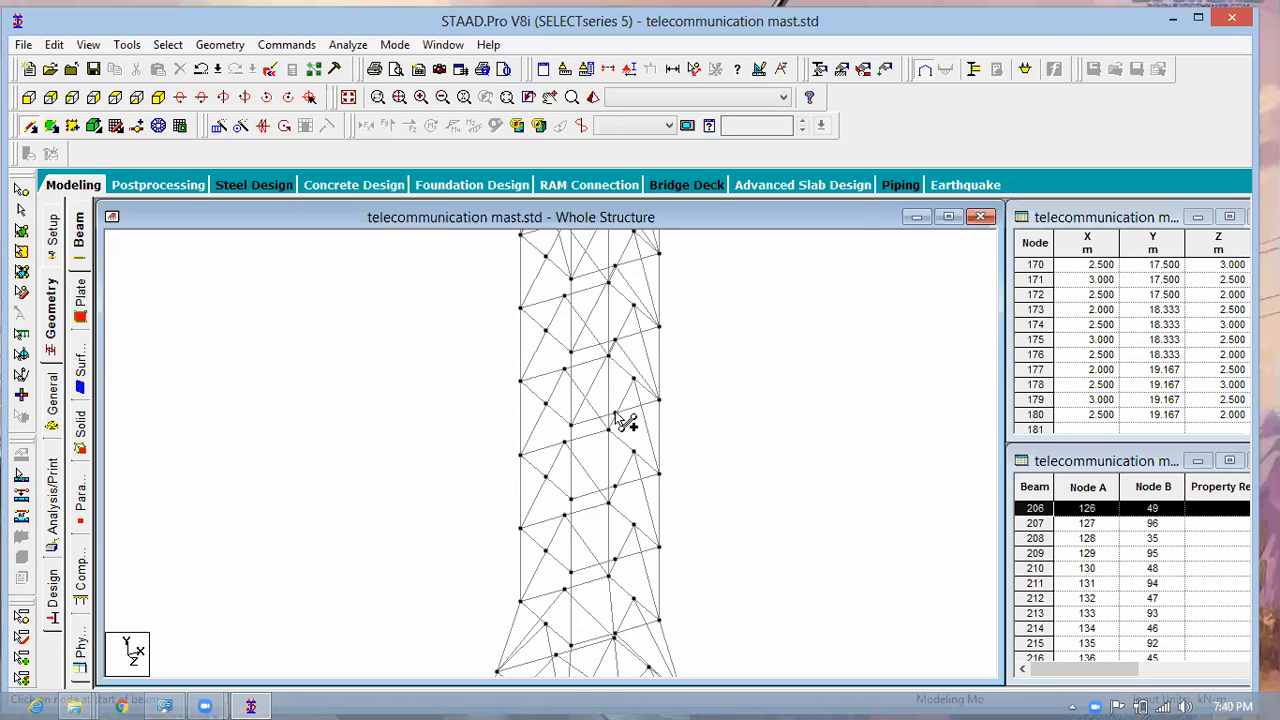
click(571, 497)
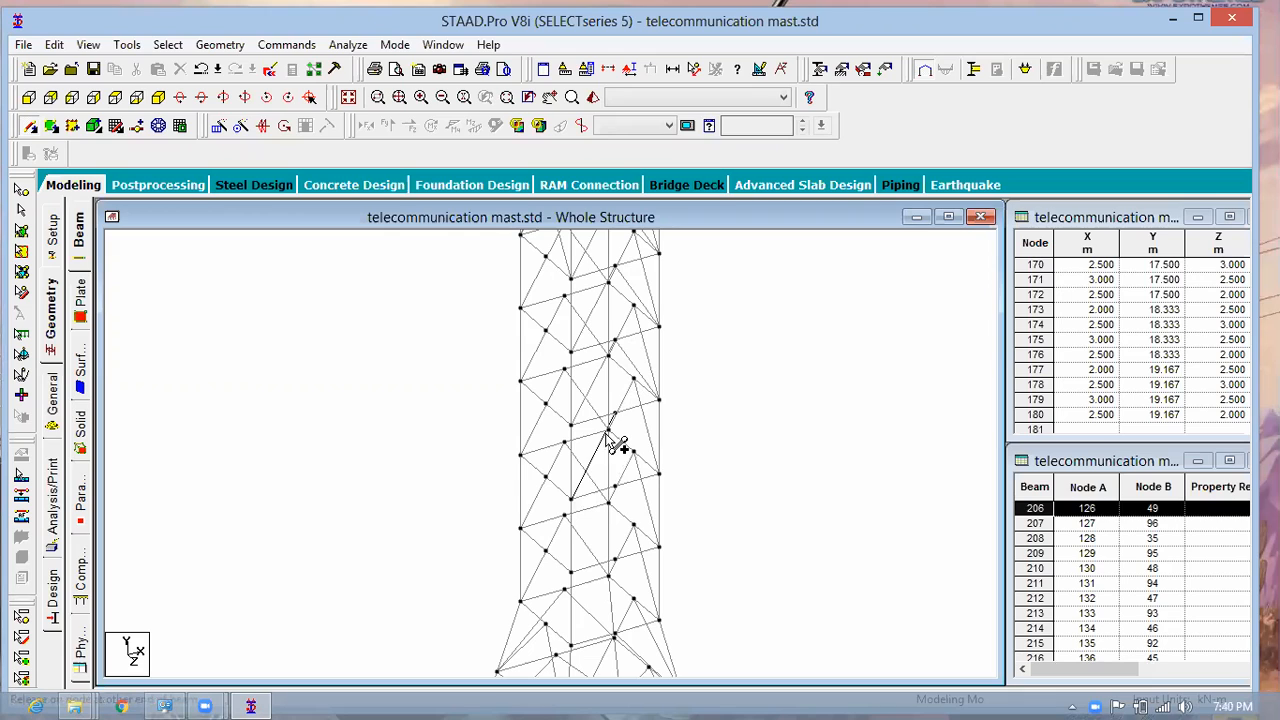
Step: Finish the current diagonal brace at the rear leg node of the mast's straight upper section and end beam drawing
click(609, 431)
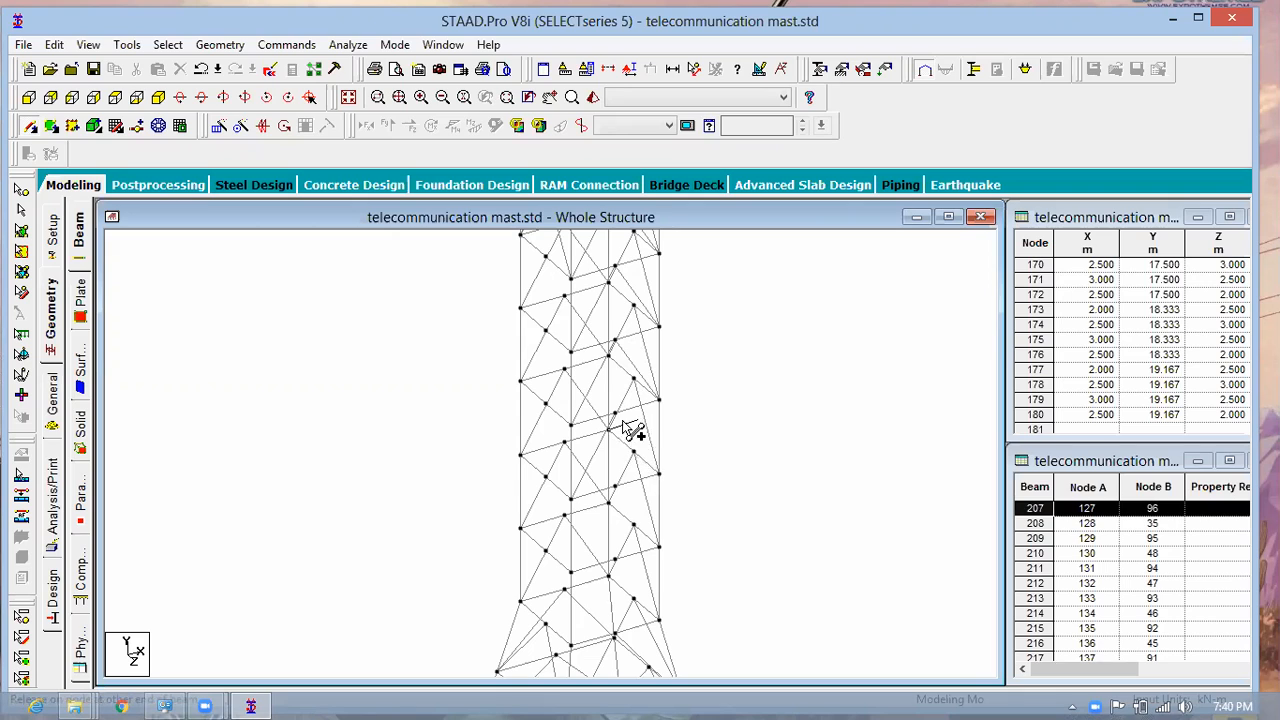
scroll(651, 394, up, 1)
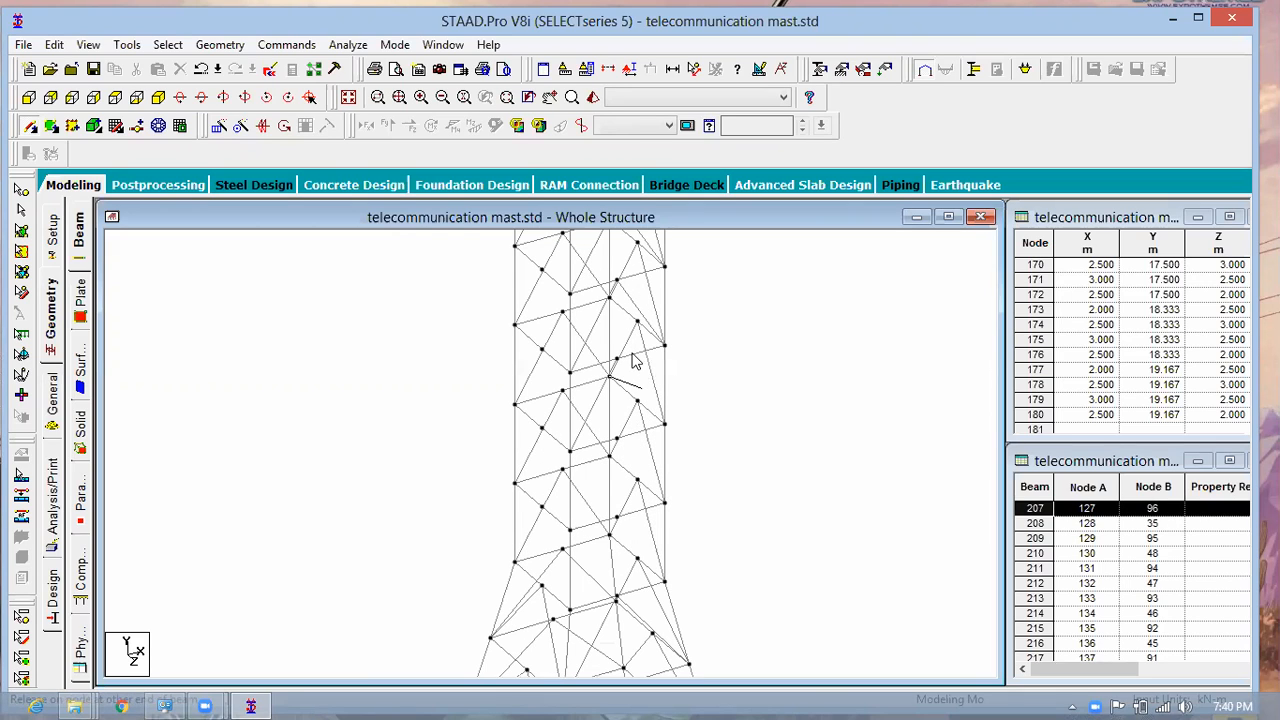
key(Escape)
Step: Add diagonal beams on the front face of the straight upper section, linking mid-span nodes of the horizontals to leg nodes one level below
click(38, 128)
scroll(627, 352, up, 1)
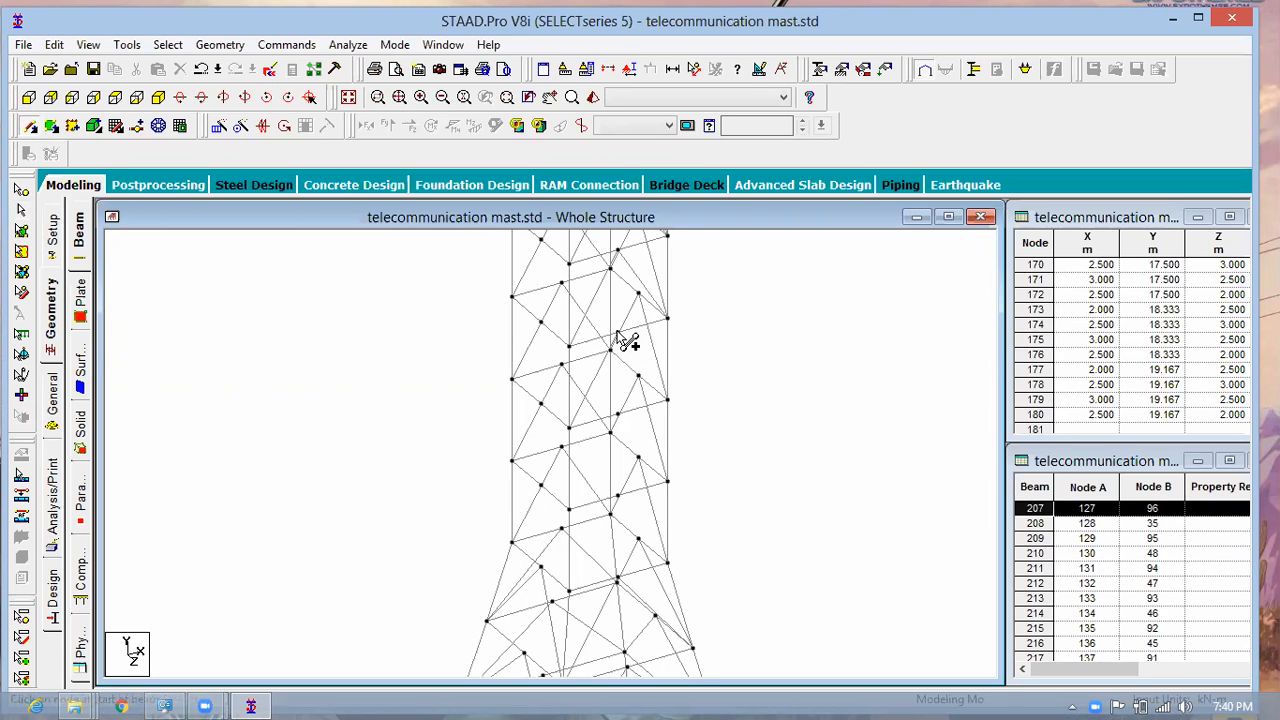
click(617, 334)
click(669, 401)
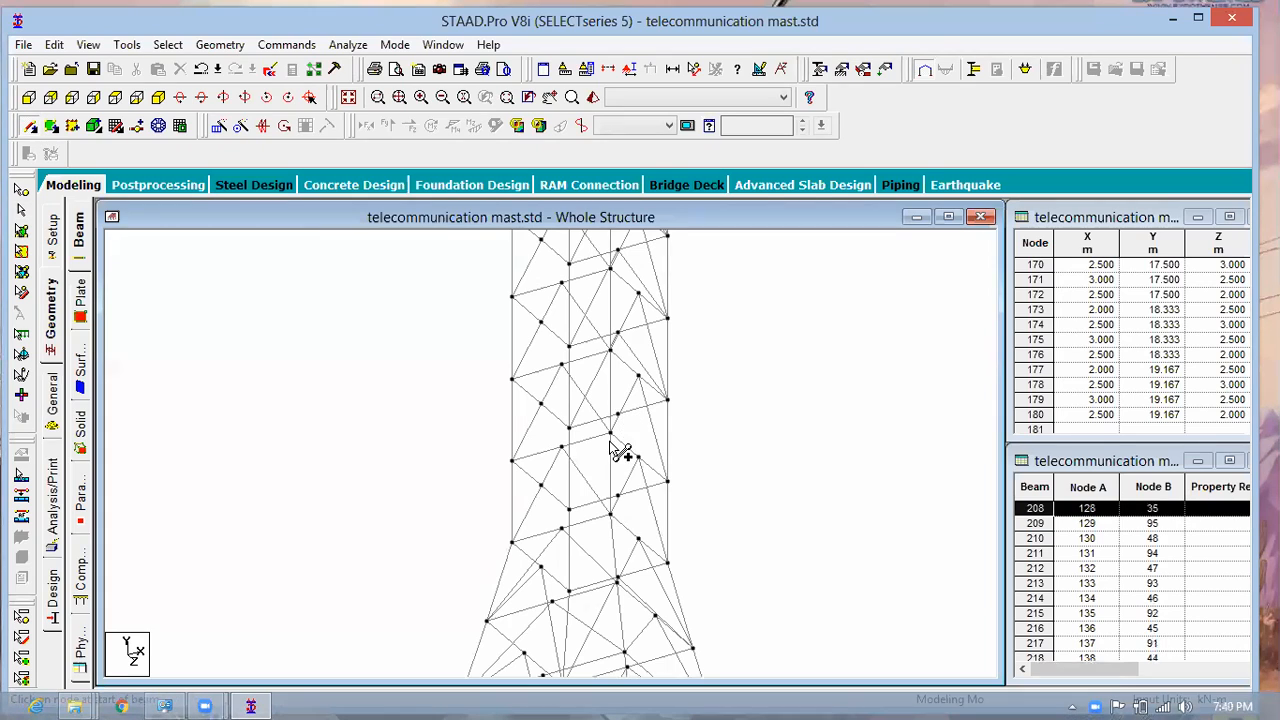
click(569, 511)
click(617, 414)
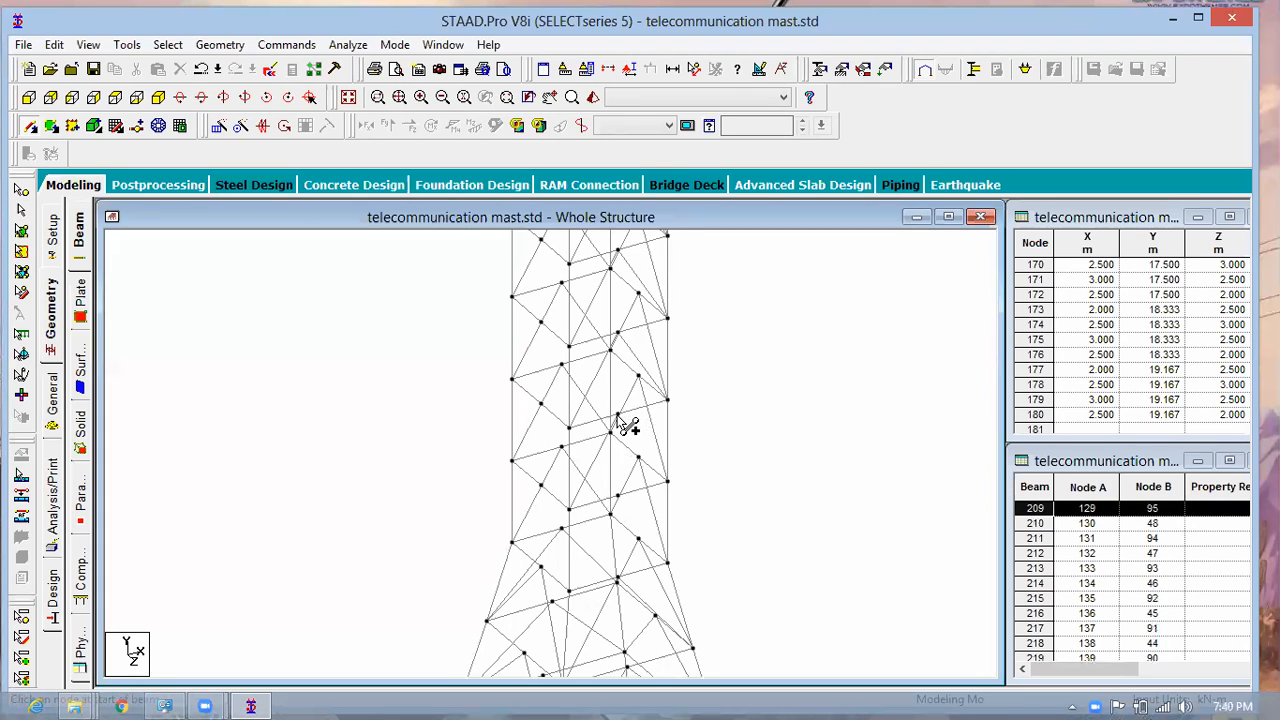
click(669, 482)
Step: Examine the straight upper section of the mast for panels still lacking diagonal braces
scroll(585, 450, up, 1)
scroll(557, 450, down, 1)
scroll(540, 497, up, 1)
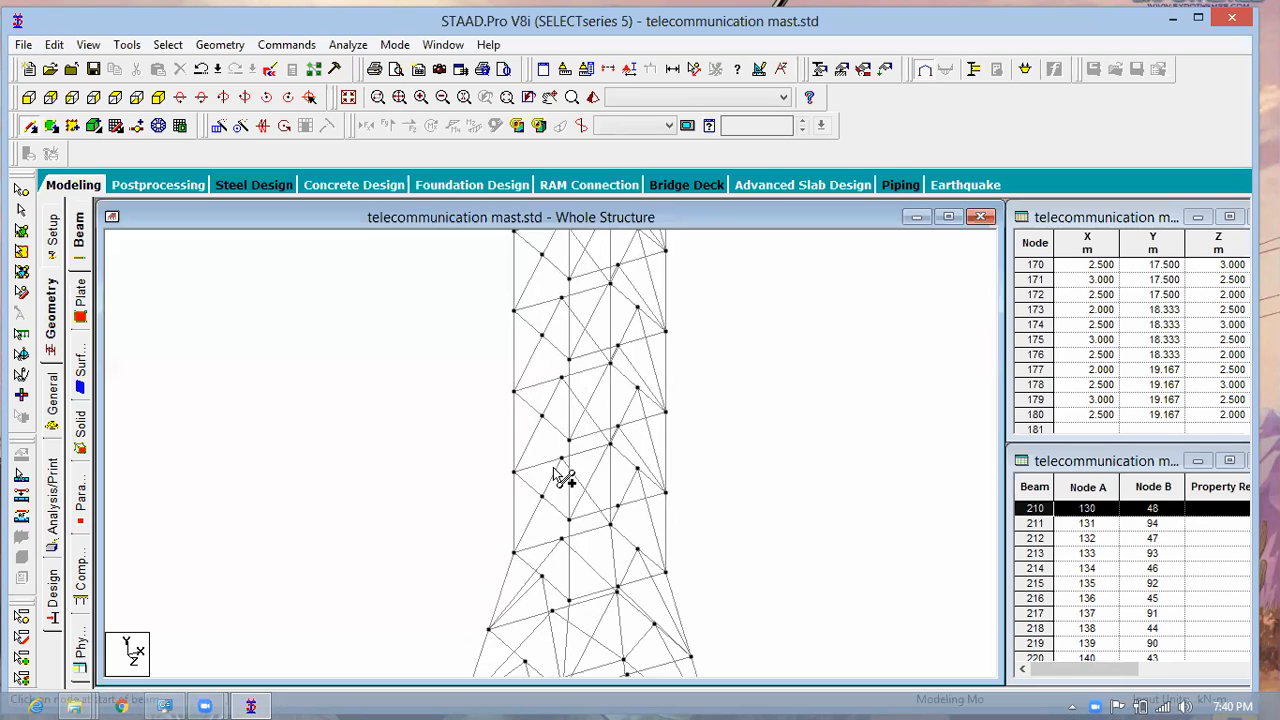
scroll(558, 508, down, 1)
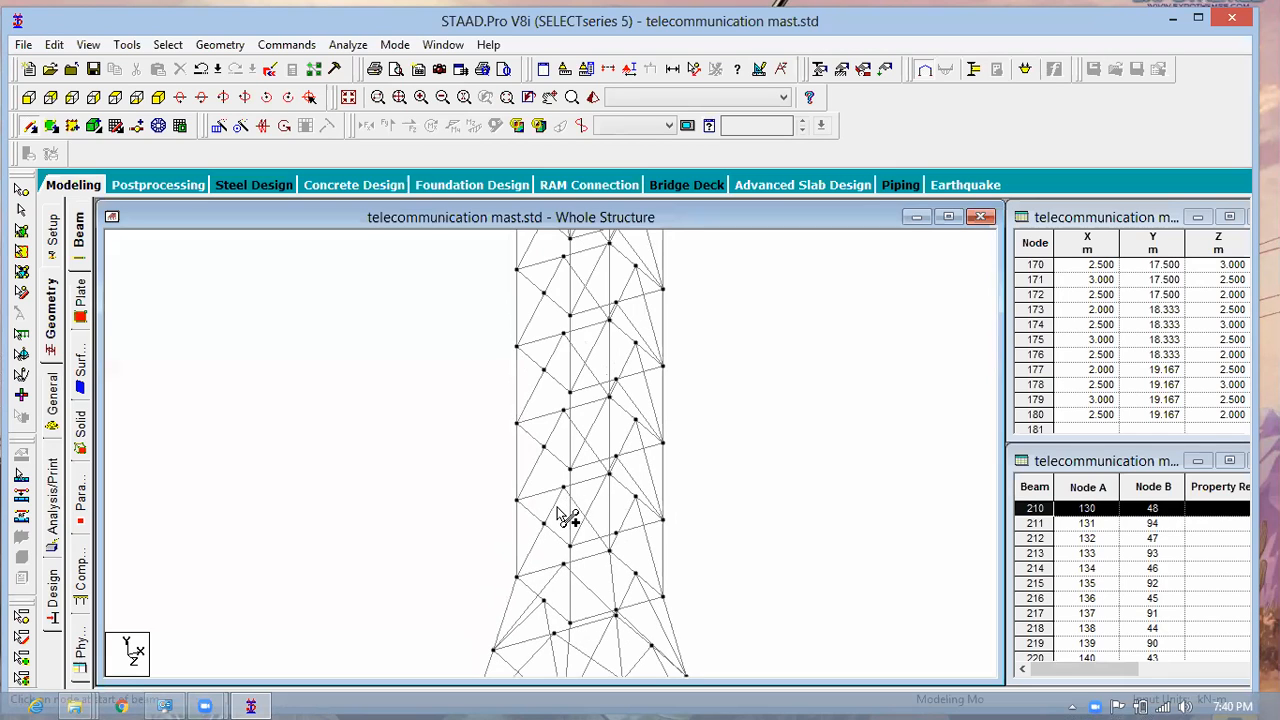
scroll(572, 440, down, 1)
scroll(555, 515, down, 1)
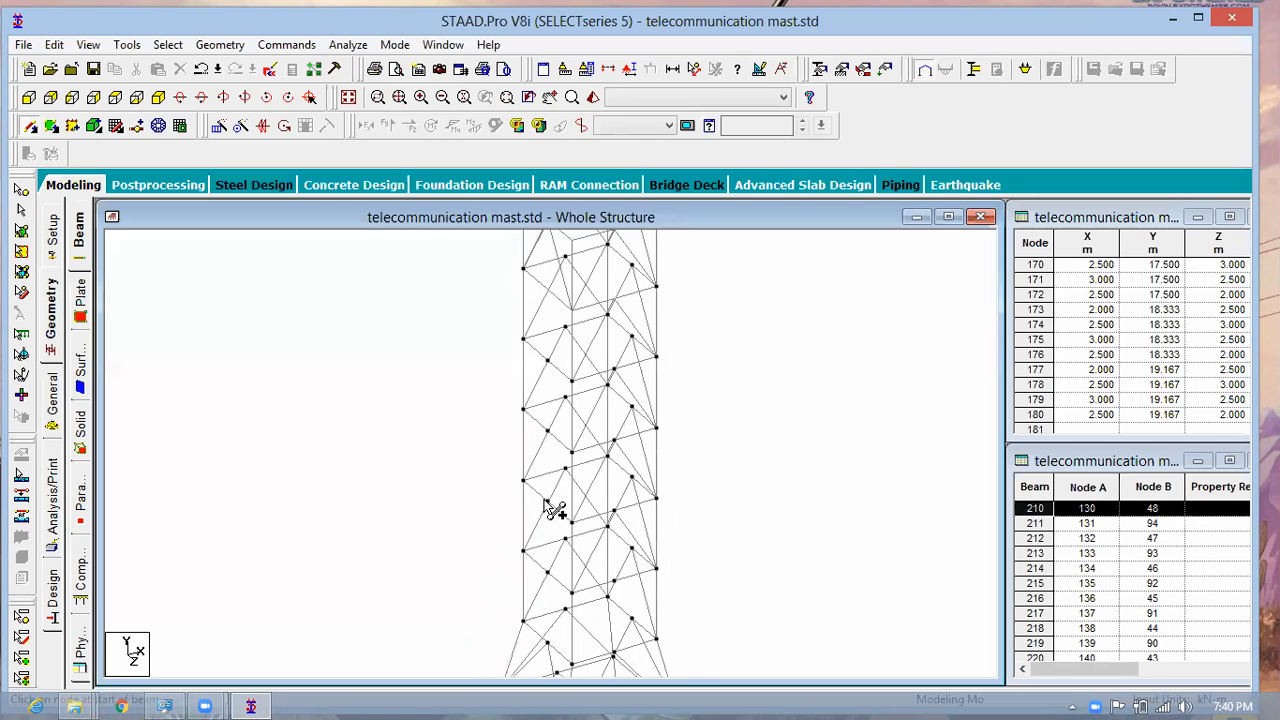
scroll(555, 480, down, 1)
scroll(558, 445, down, 1)
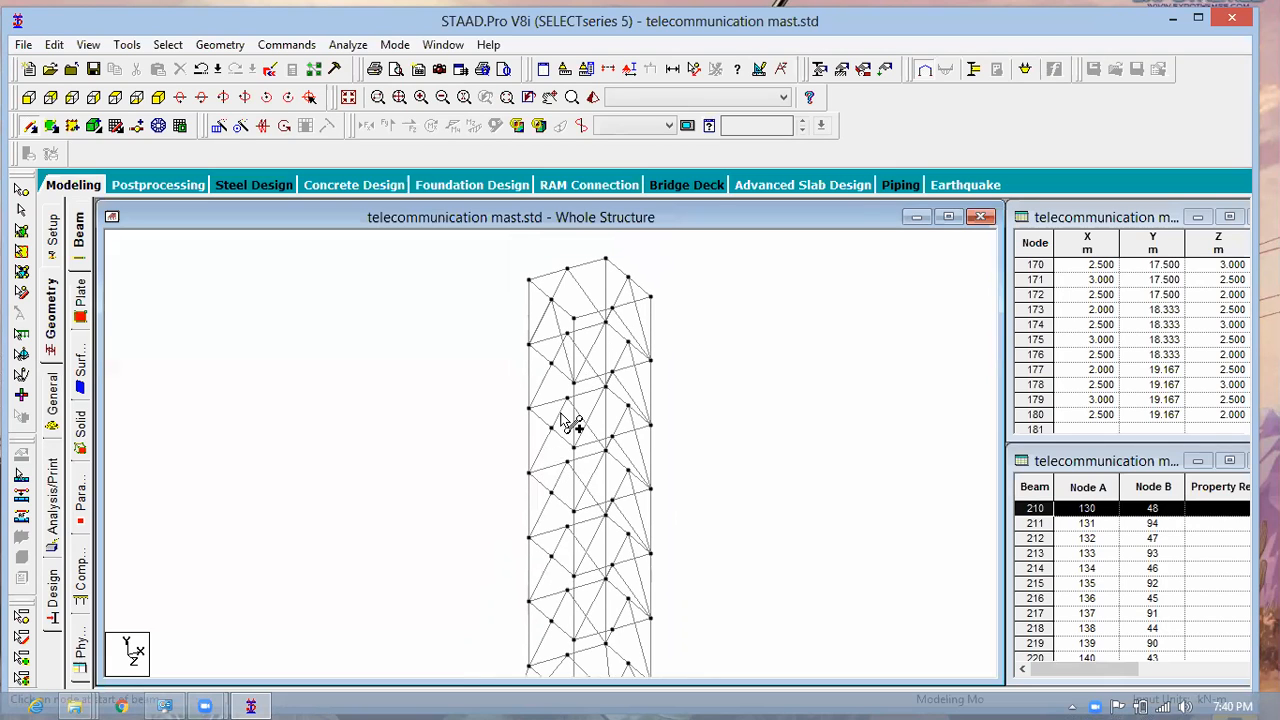
scroll(563, 400, up, 1)
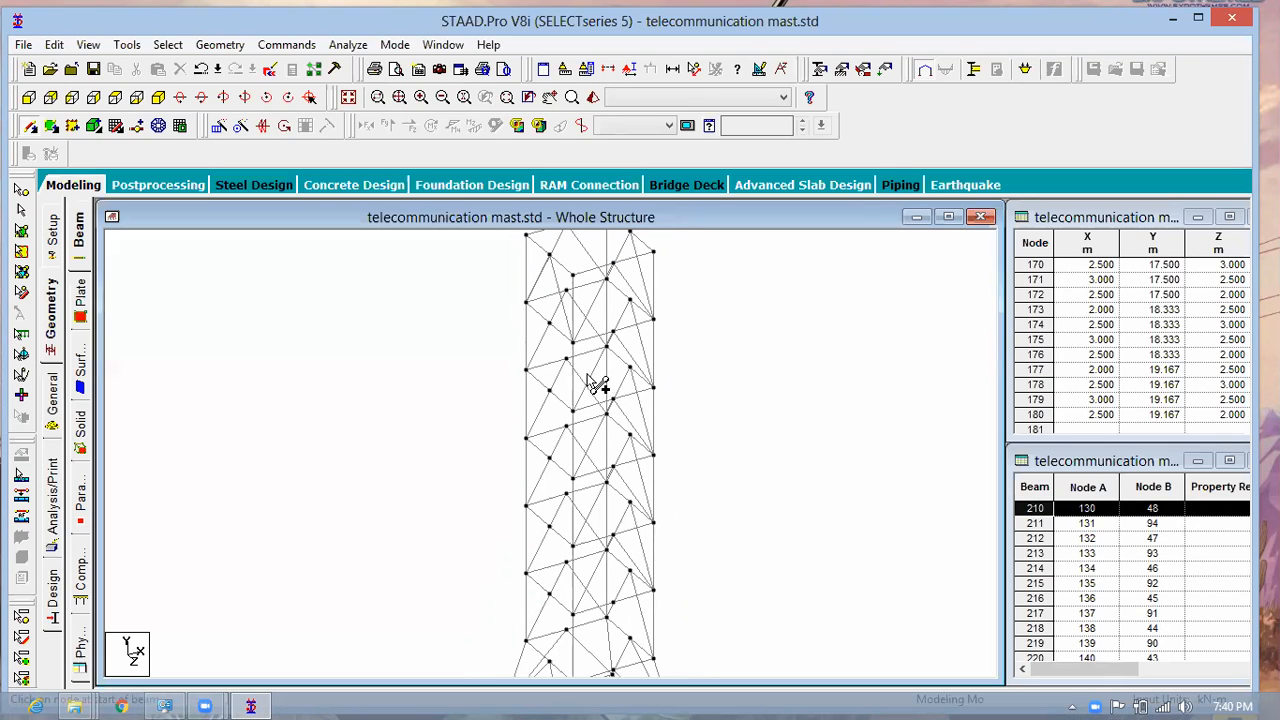
scroll(605, 372, up, 1)
scroll(572, 318, up, 1)
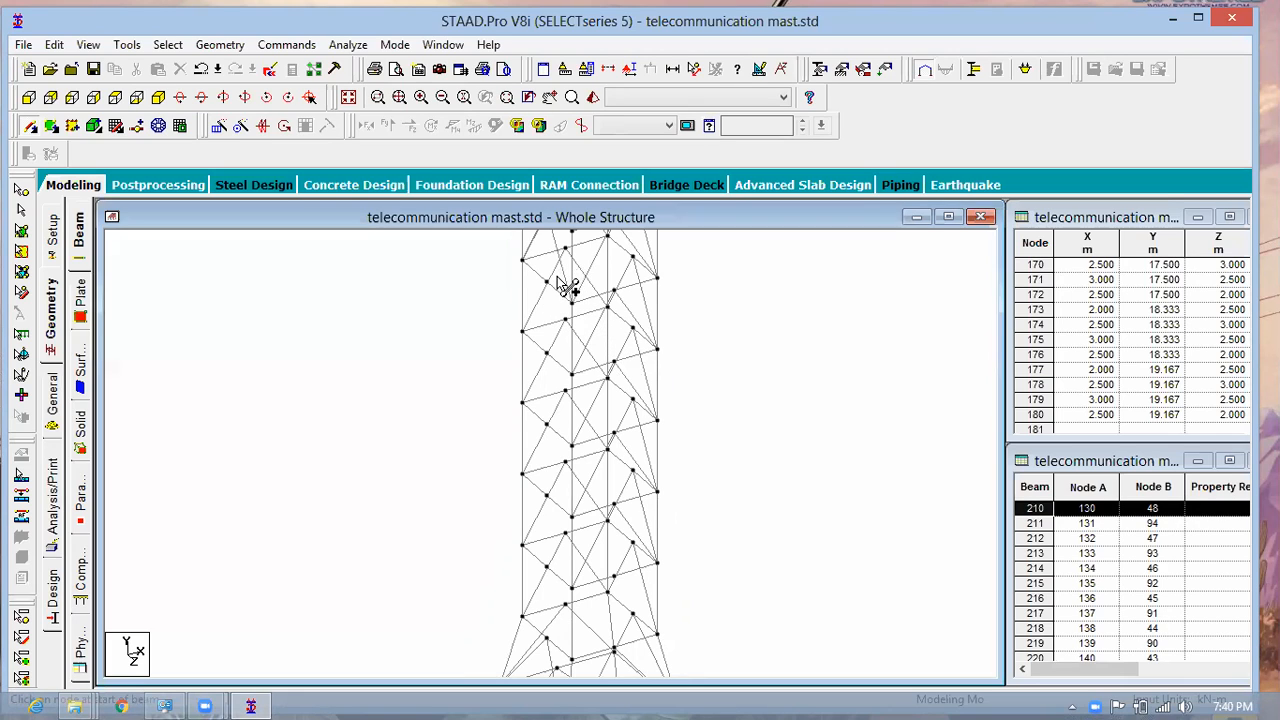
scroll(598, 360, up, 1)
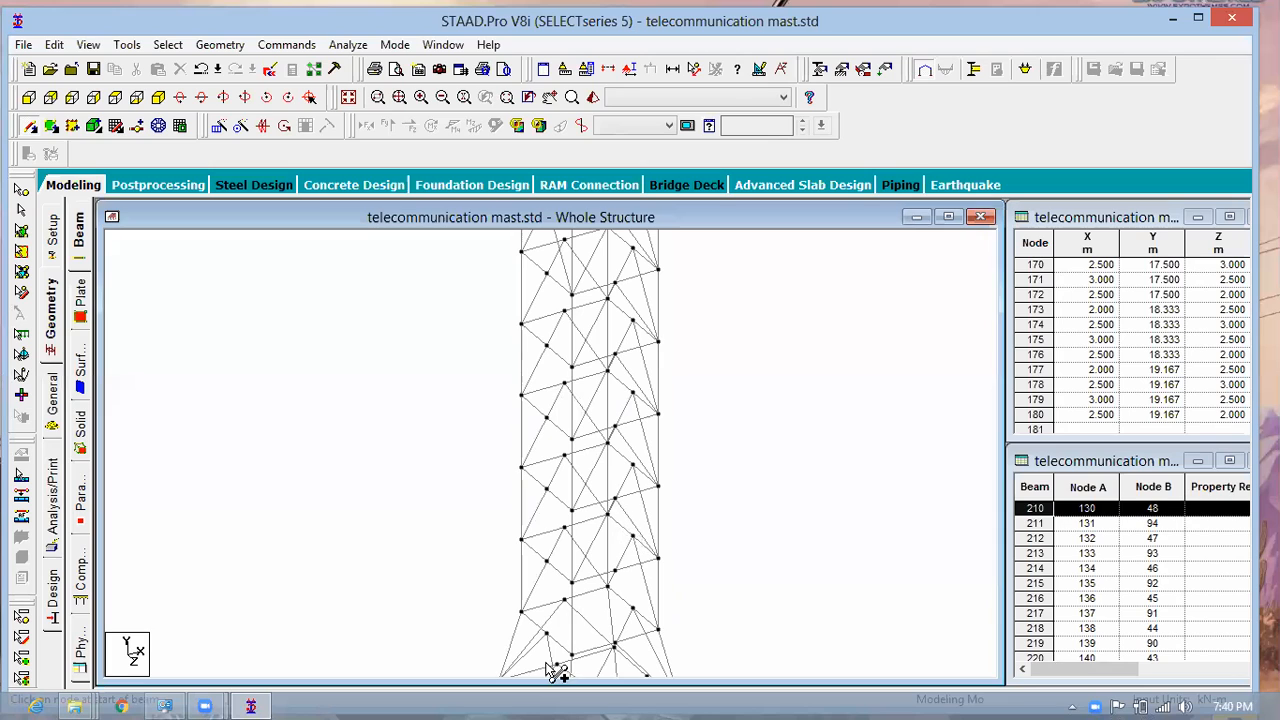
Step: Add two diagonal beams on the side face of the upper section, from one mid-span node to both leg nodes of the level below
scroll(546, 533, down, 2)
scroll(588, 490, up, 1)
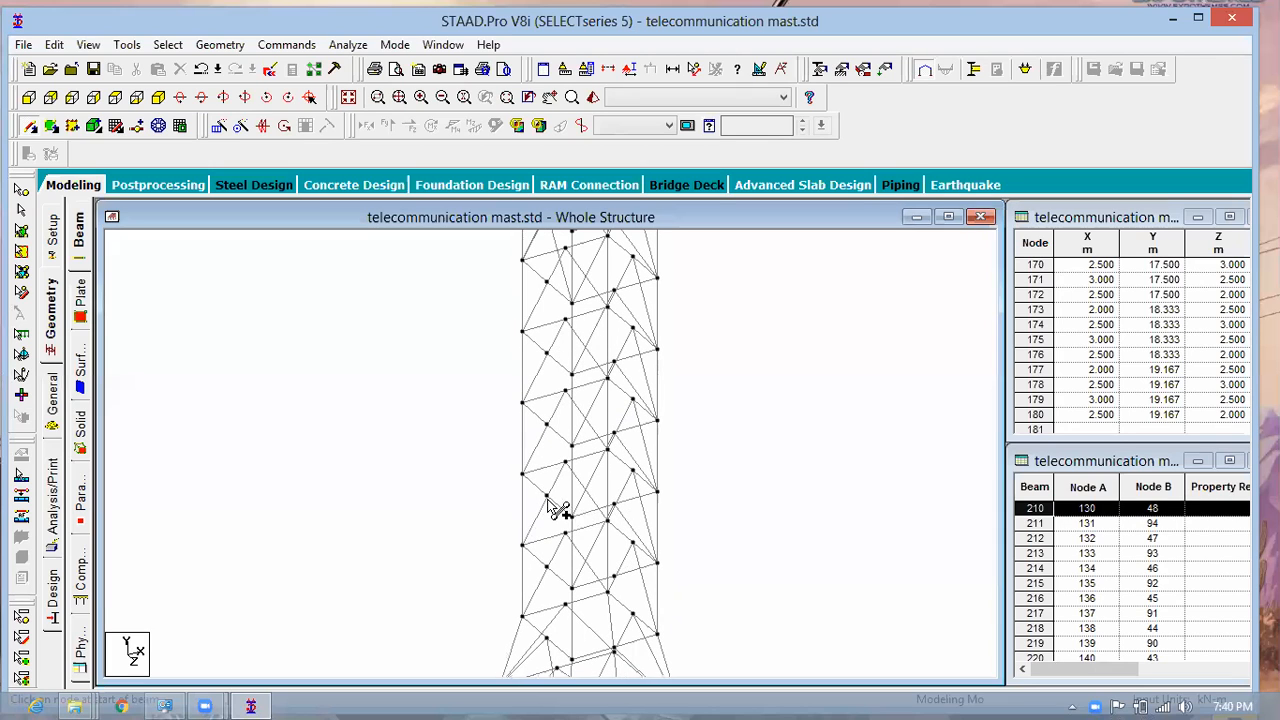
click(547, 498)
click(571, 589)
click(547, 497)
click(522, 545)
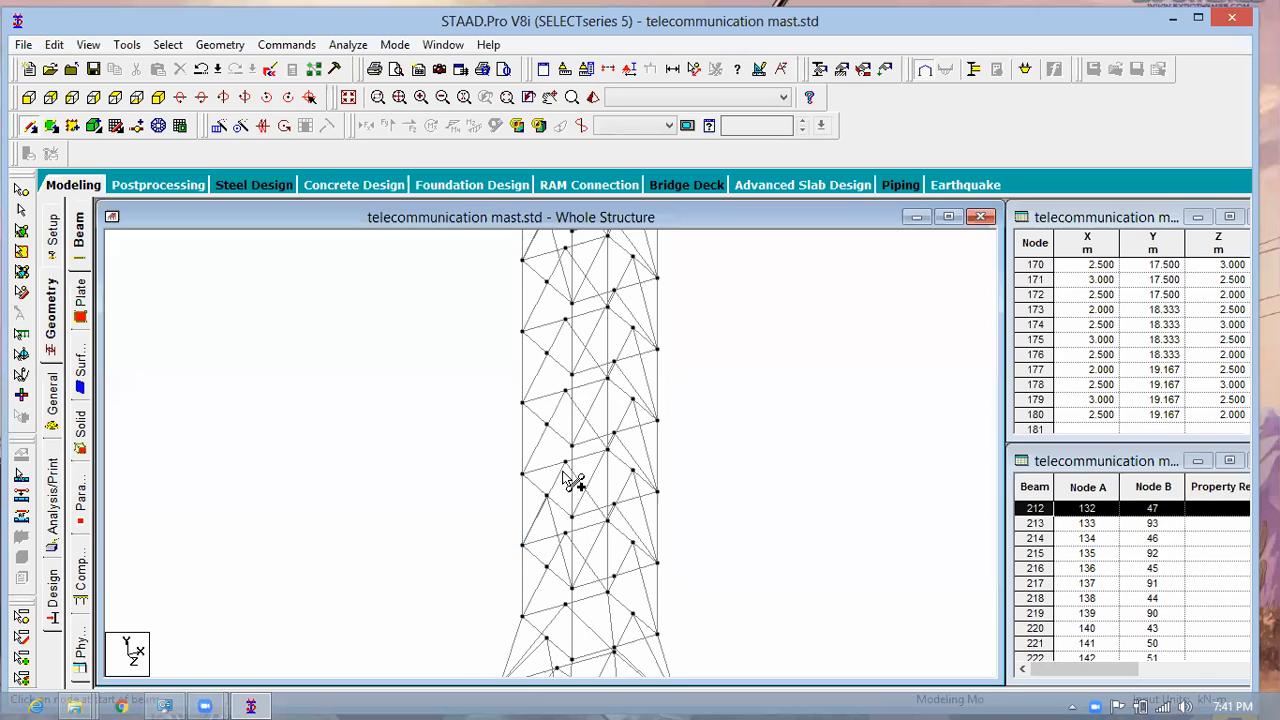
Step: Examine the bracing of the whole mast from its top down to the base
scroll(576, 390, up, 1)
scroll(572, 385, down, 1)
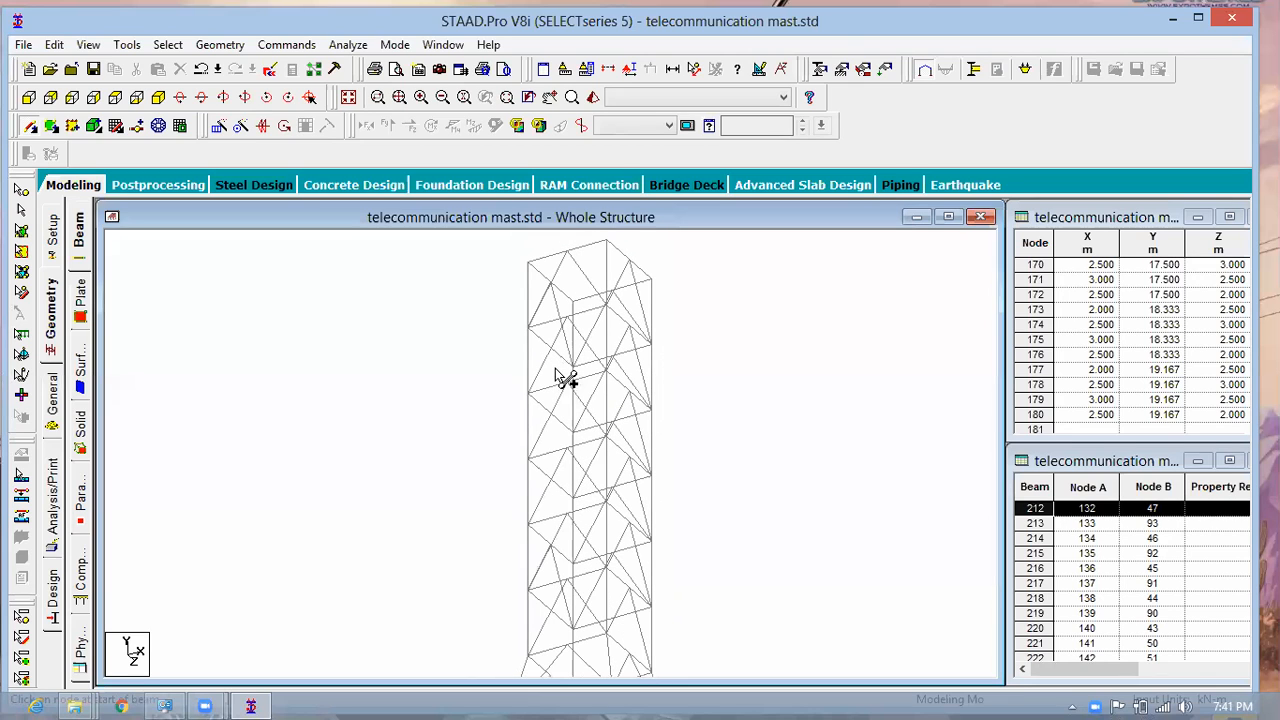
scroll(566, 372, down, 1)
scroll(474, 322, down, 1)
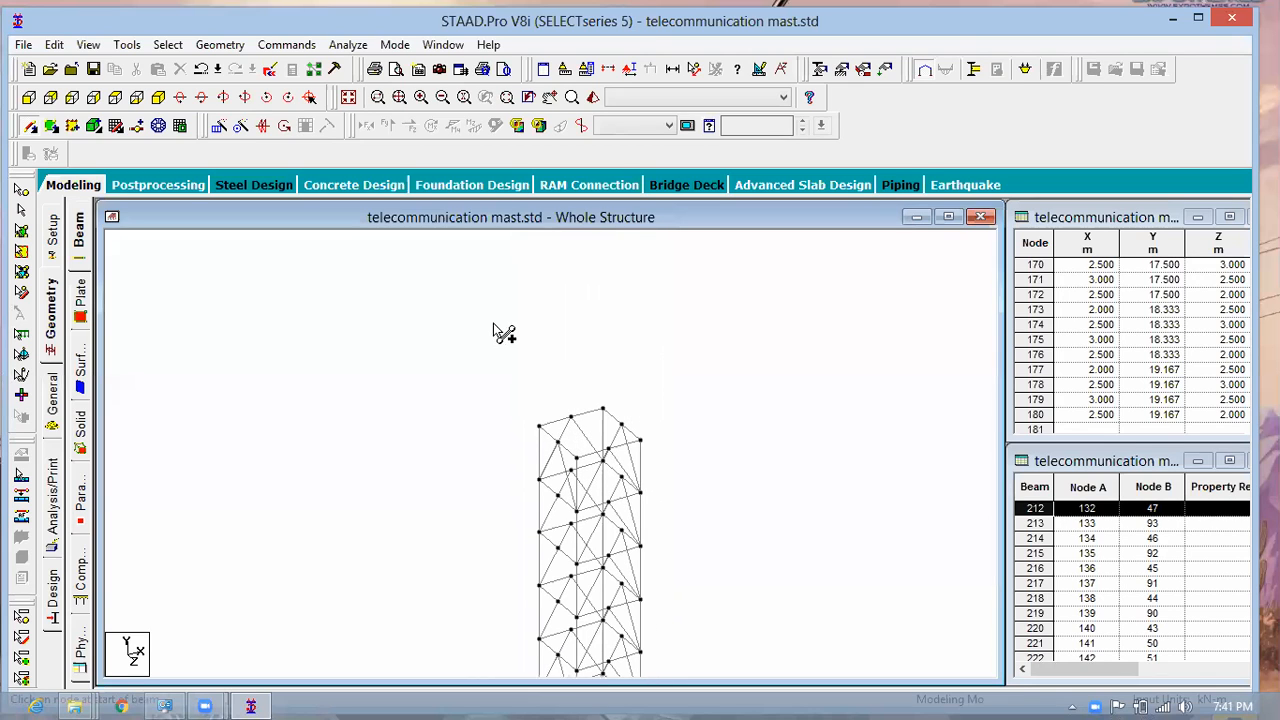
scroll(478, 390, down, 1)
scroll(477, 383, up, 1)
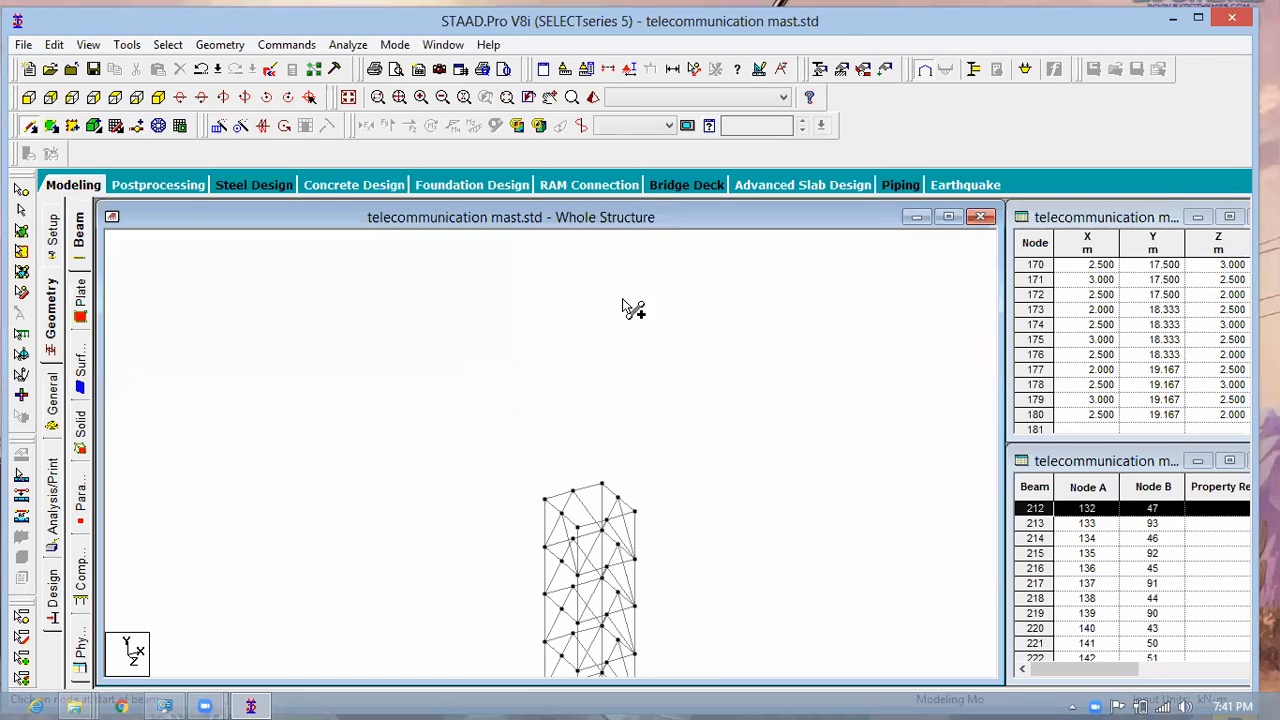
scroll(637, 300, up, 1)
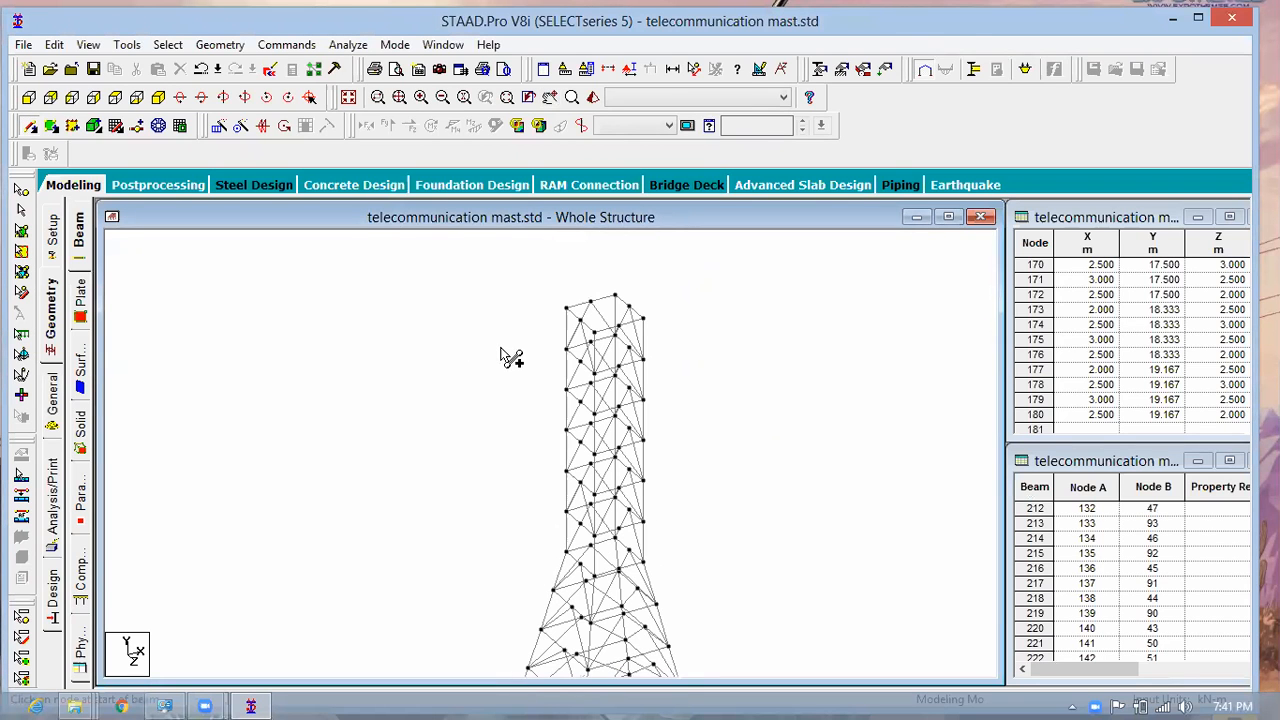
drag(746, 354, 748, 347)
middle_drag(748, 348, 736, 334)
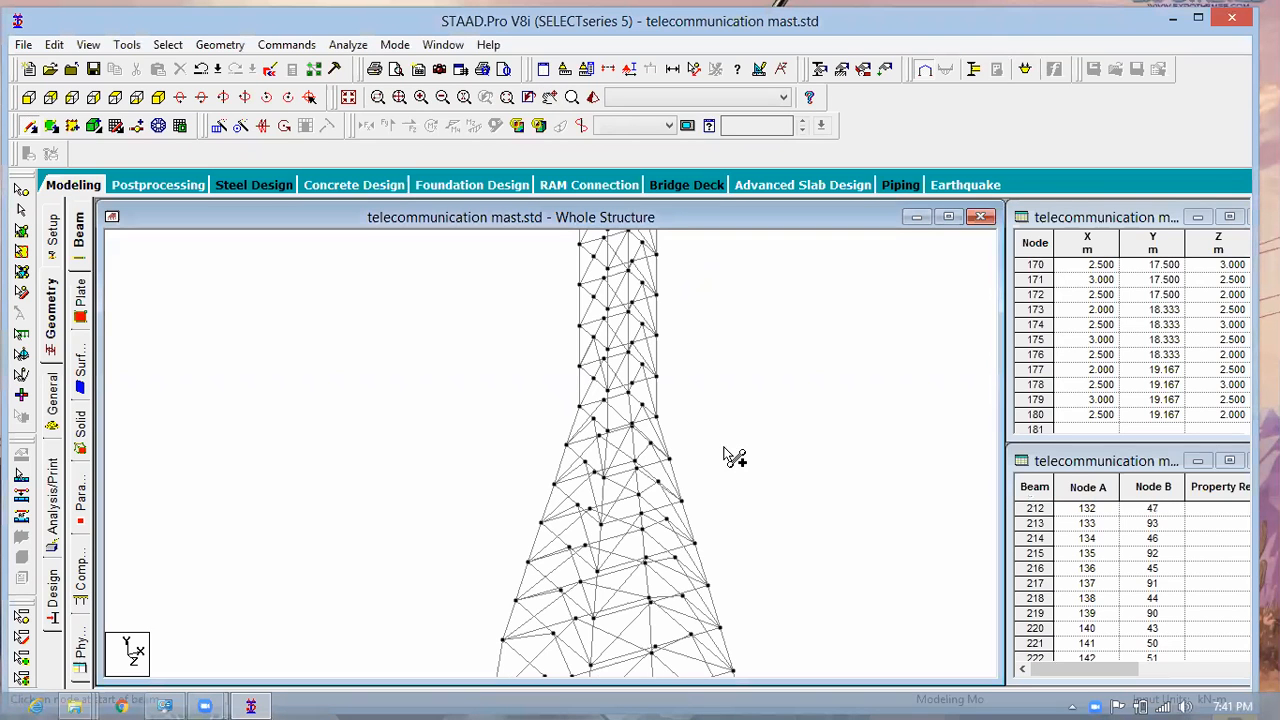
scroll(642, 338, down, 1)
scroll(656, 408, down, 1)
middle_drag(731, 466, 763, 294)
middle_drag(786, 478, 786, 414)
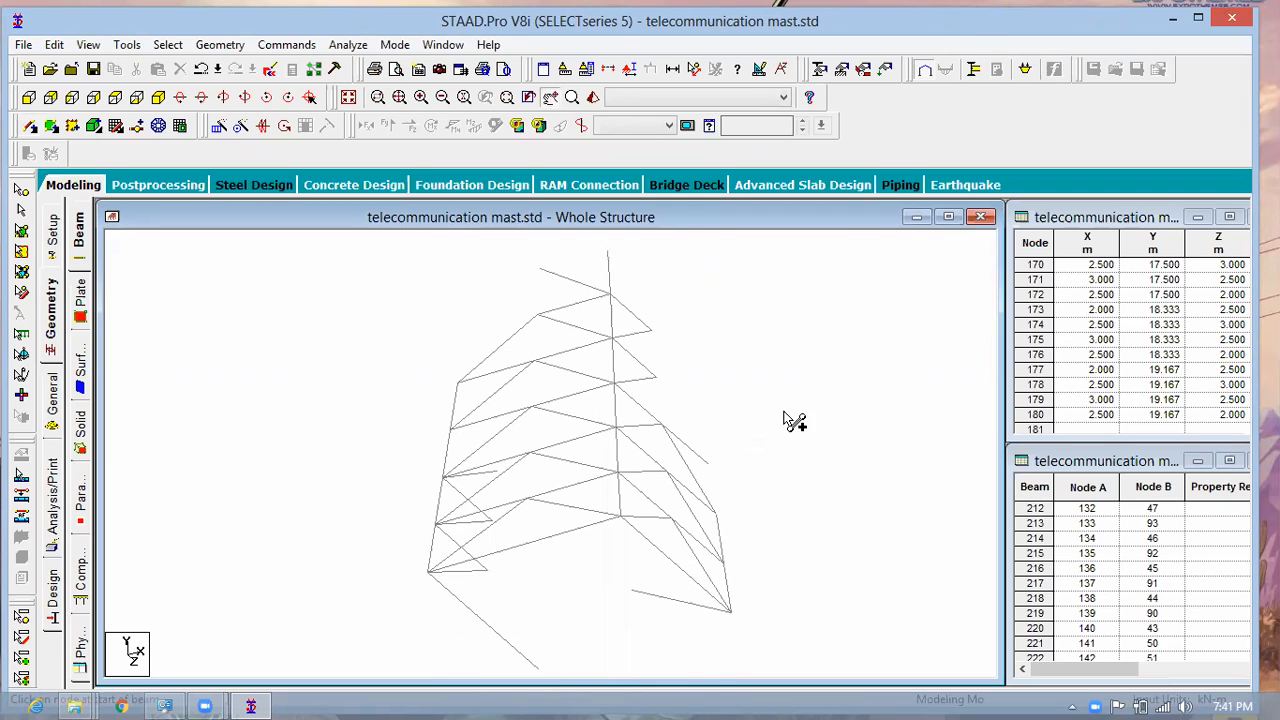
Step: Show the structure in front elevation and examine the bracing panels over the mast's height
click(30, 102)
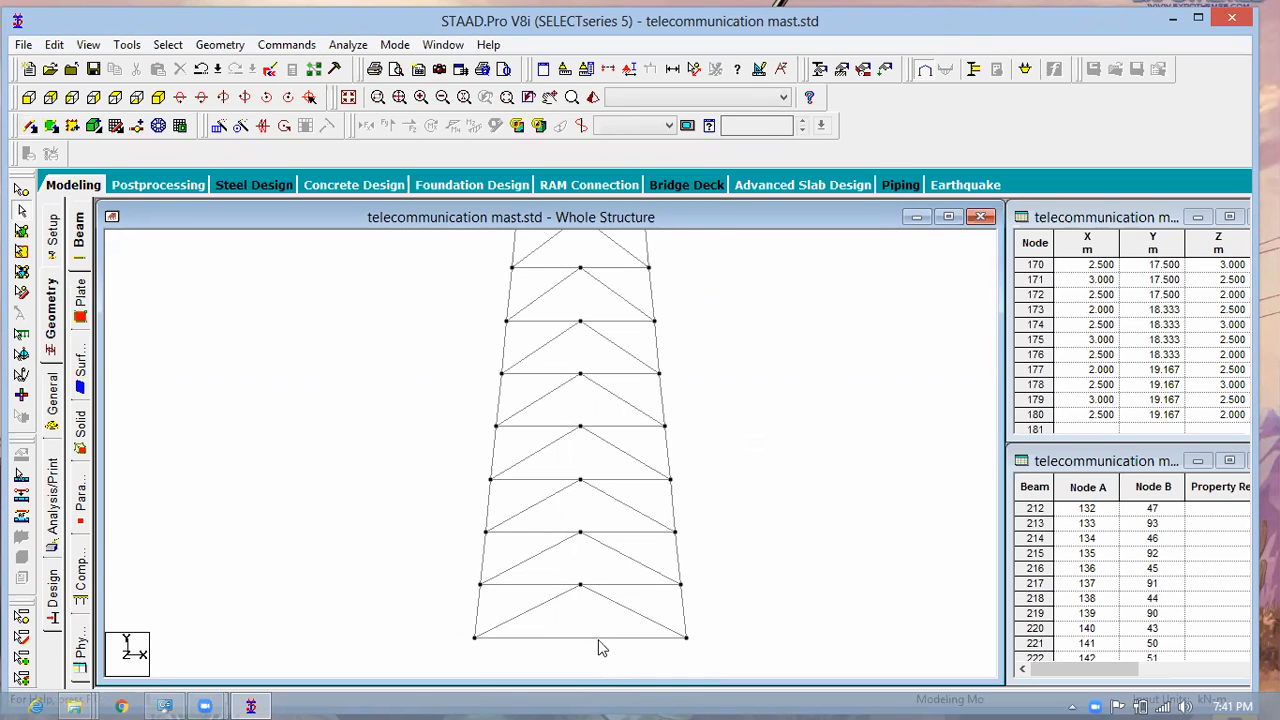
scroll(668, 664, down, 1)
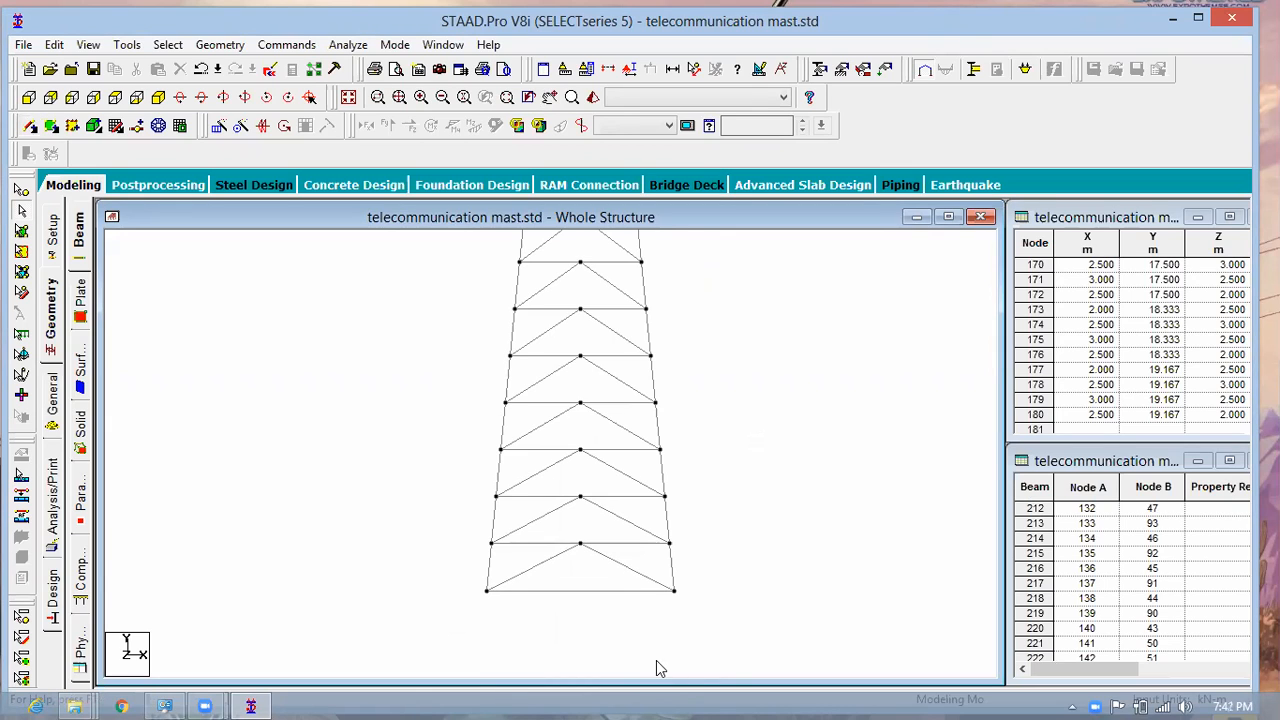
middle_drag(739, 536, 745, 609)
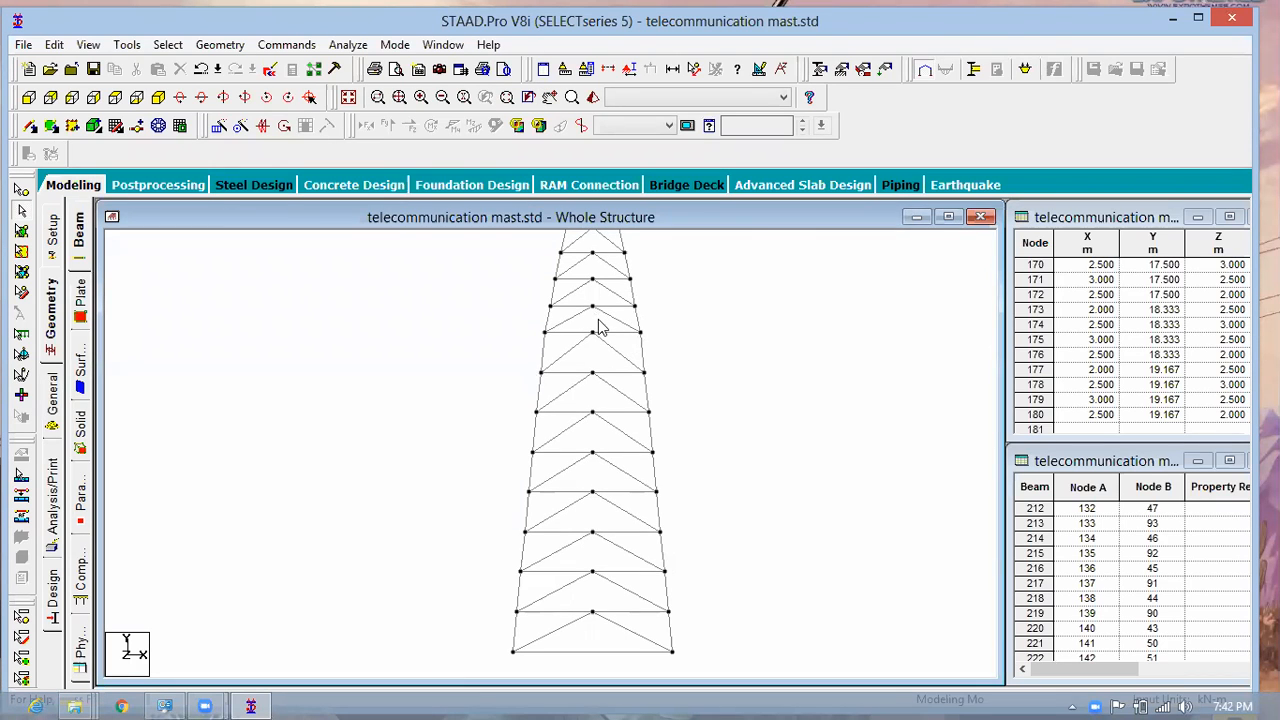
scroll(678, 647, down, 2)
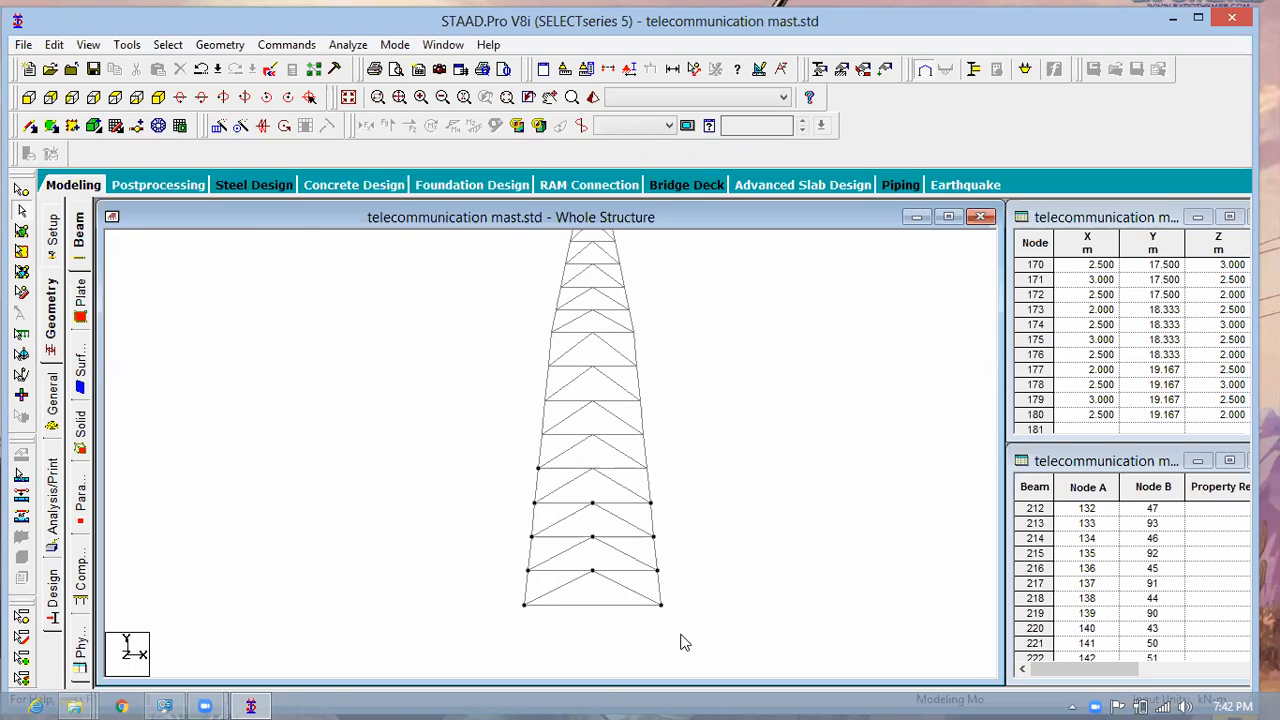
scroll(684, 627, down, 4)
Step: Accept the auto save and save the modified structure
click(621, 411)
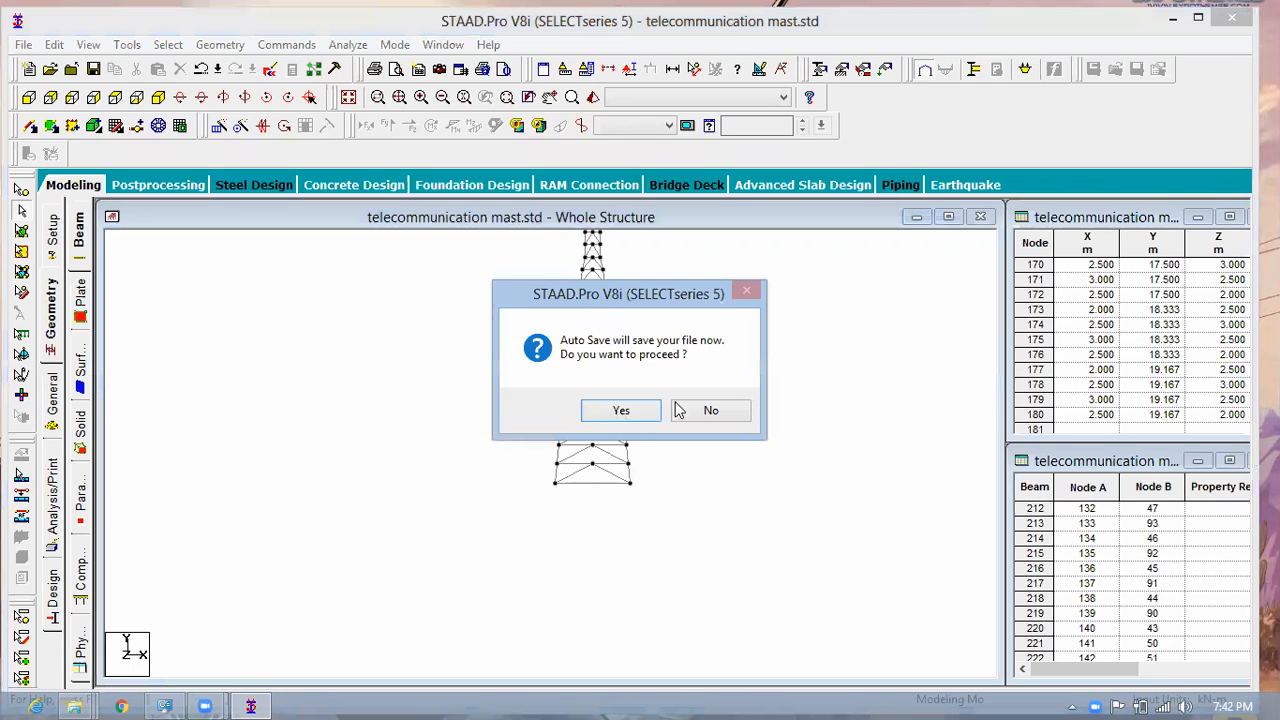
click(572, 398)
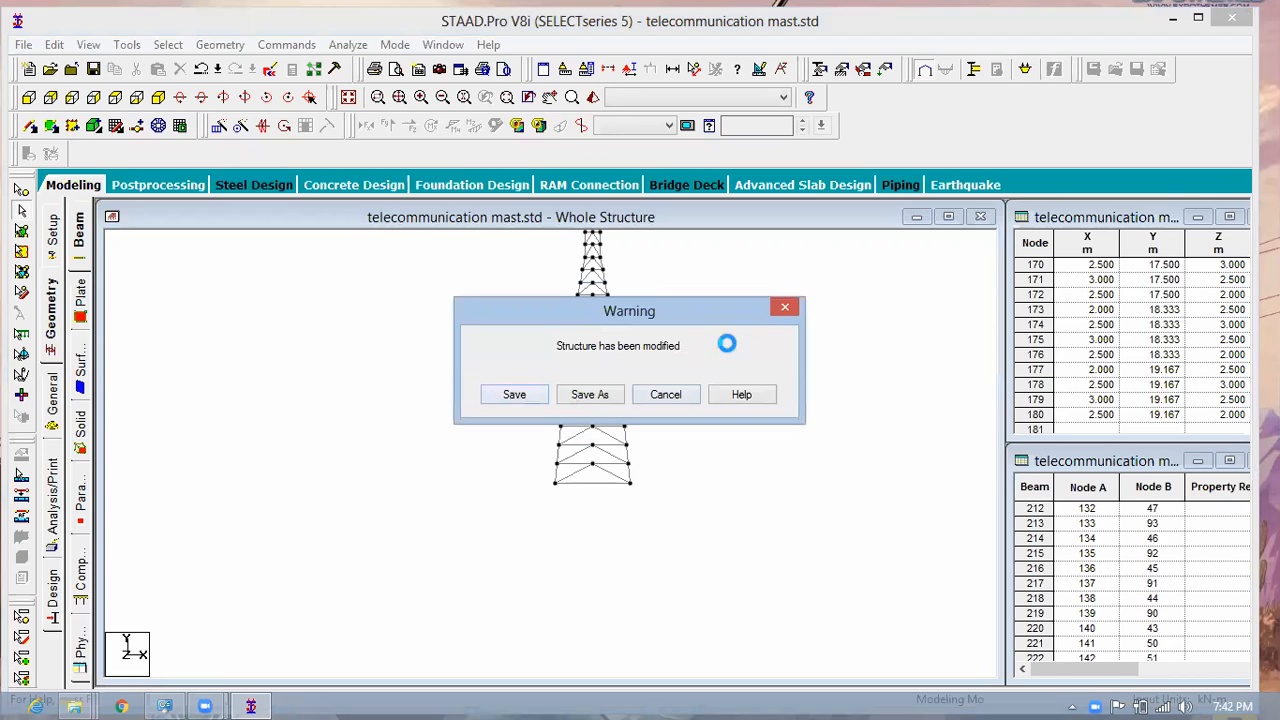
drag(729, 360, 718, 460)
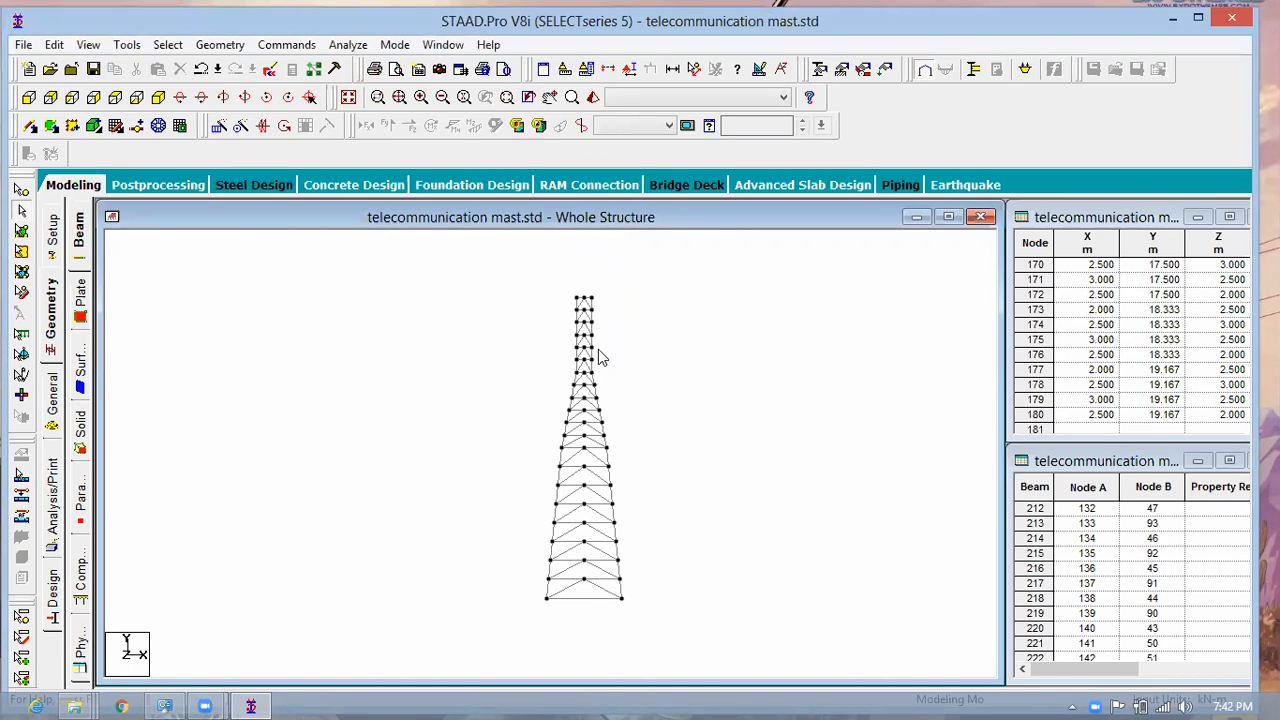
Step: Delete the two overlapping right-hand diagonal beams in the lowest panel of the front elevation
scroll(602, 360, up, 1)
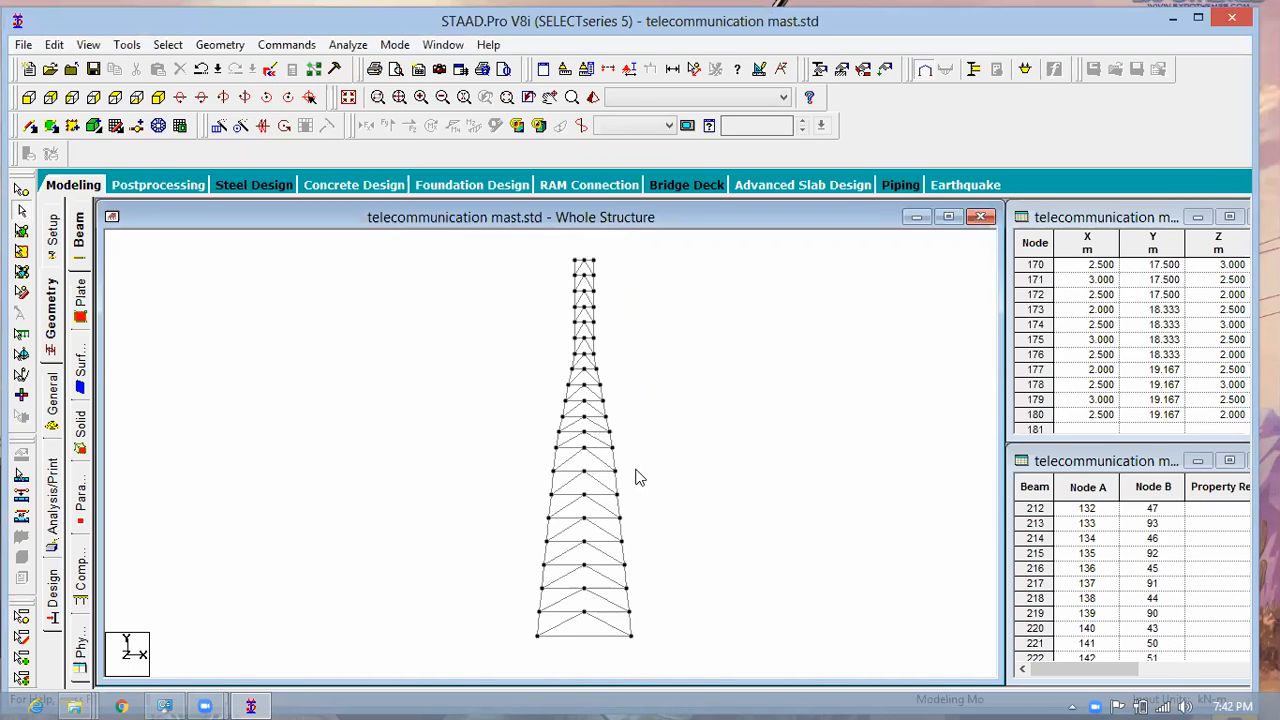
scroll(595, 654, up, 1)
middle_drag(702, 607, 713, 464)
scroll(665, 613, up, 1)
middle_drag(680, 617, 691, 569)
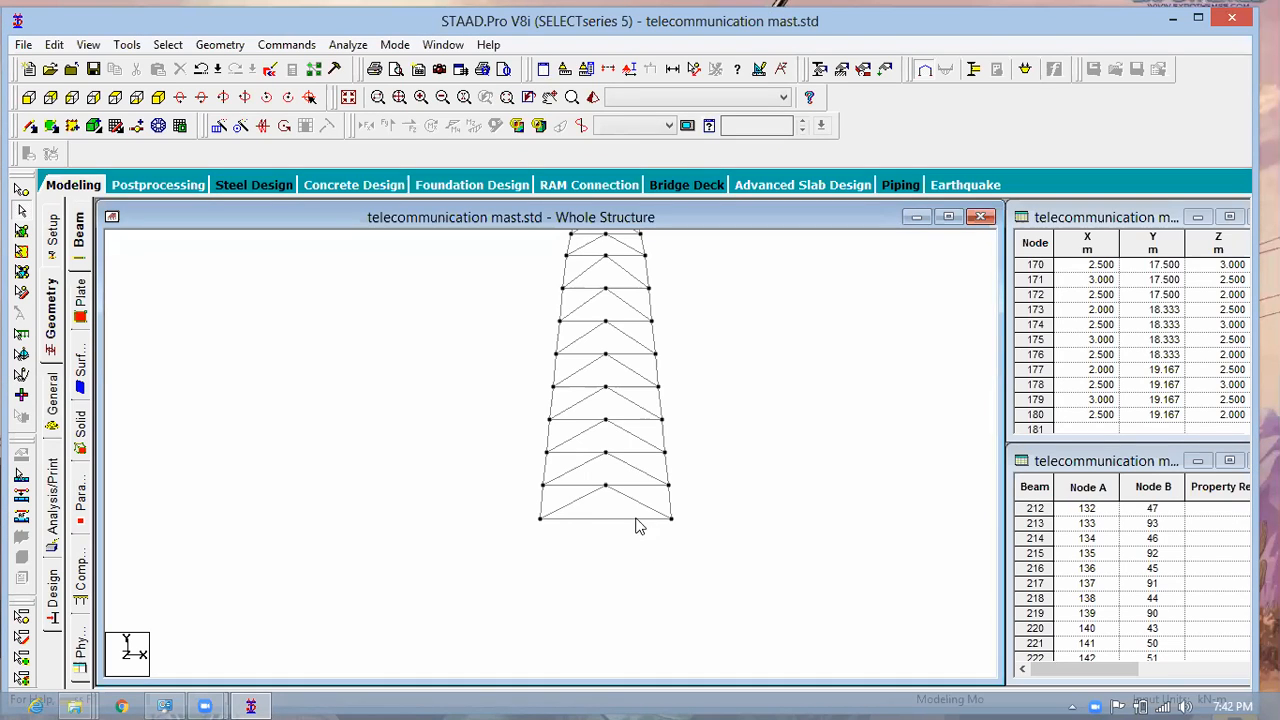
scroll(650, 530, up, 1)
drag(661, 522, 624, 570)
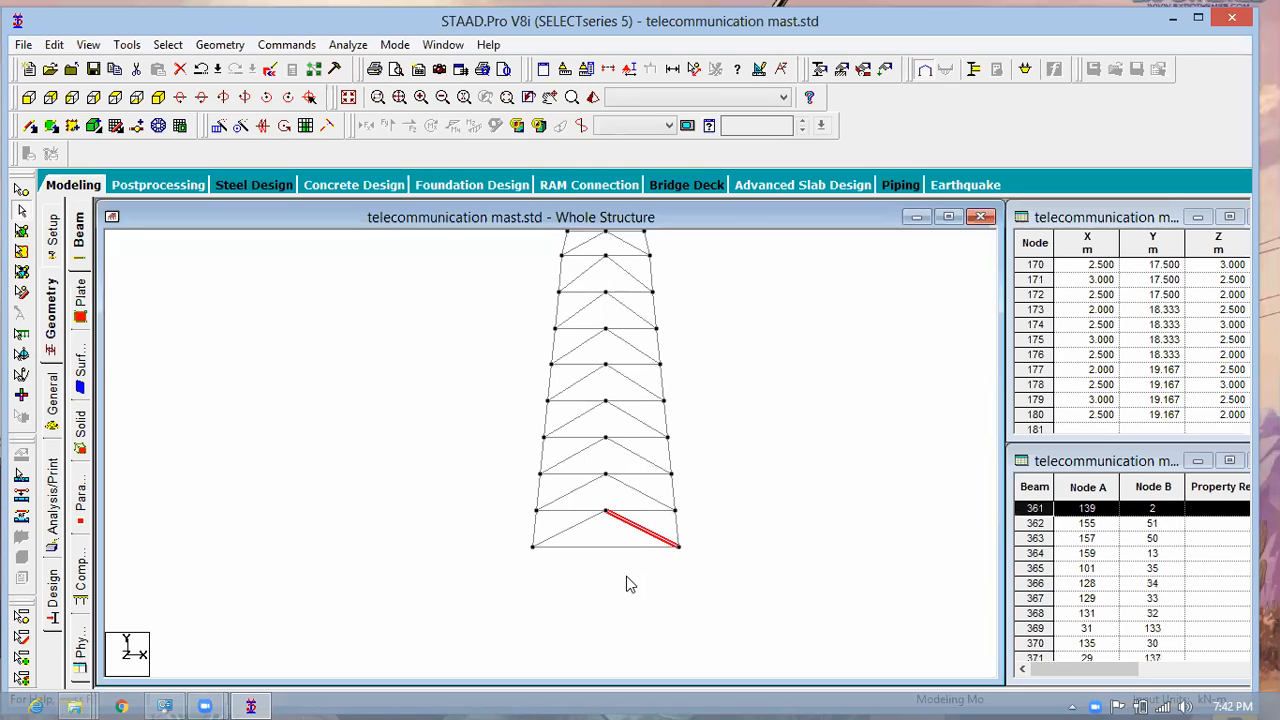
key(Delete)
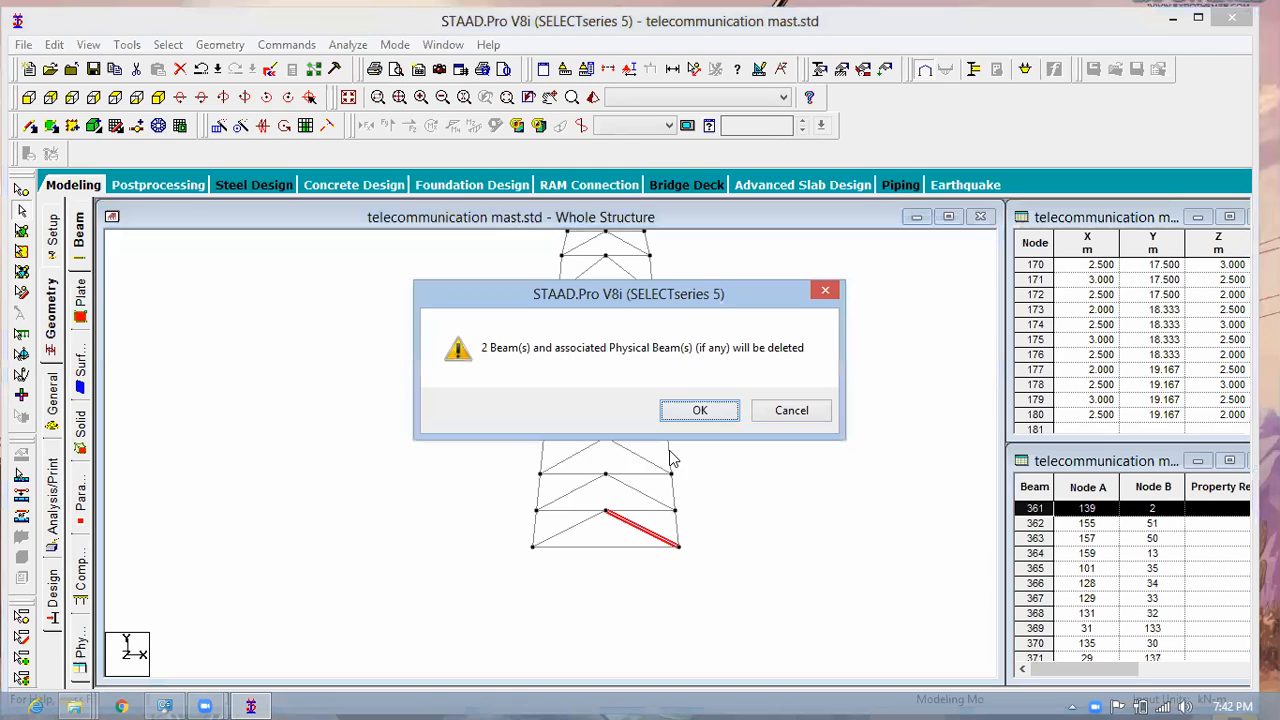
key(Return)
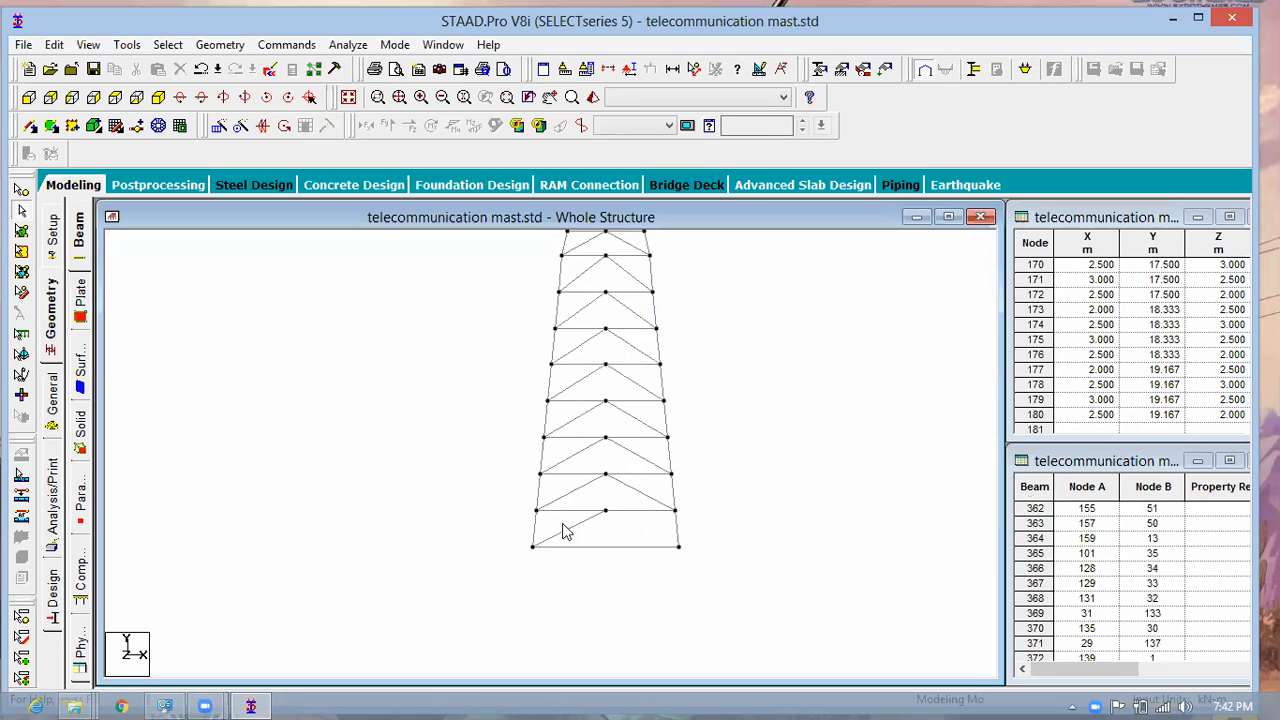
Step: Delete the left-hand diagonals and base horizontals of the lowest panel in front elevation, and return to the isometric view
click(565, 532)
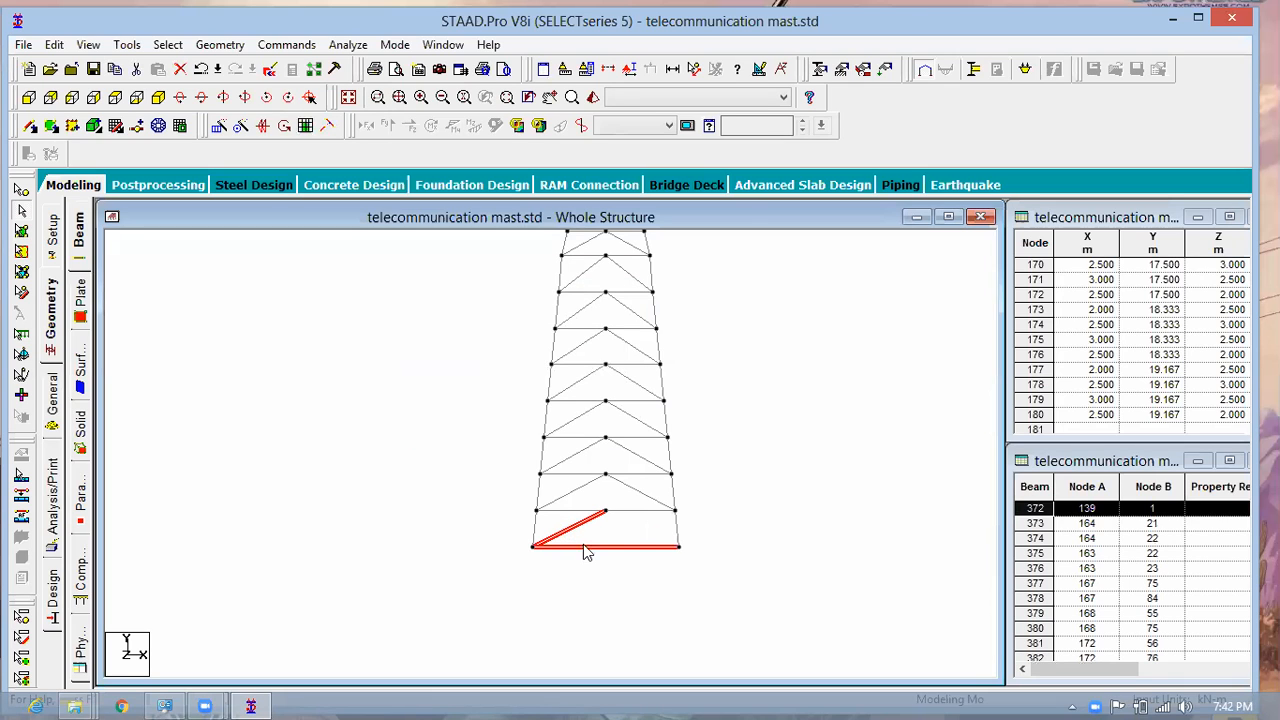
key(Delete)
key(Return)
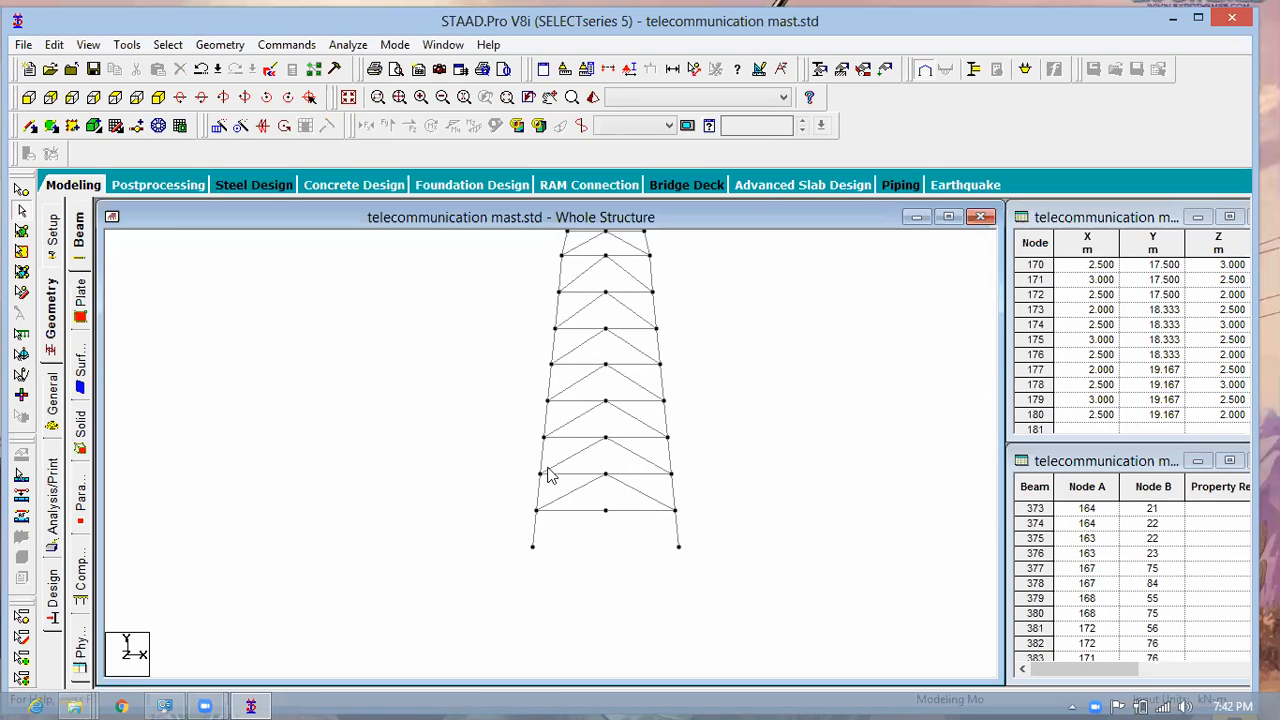
click(156, 100)
scroll(565, 545, up, 2)
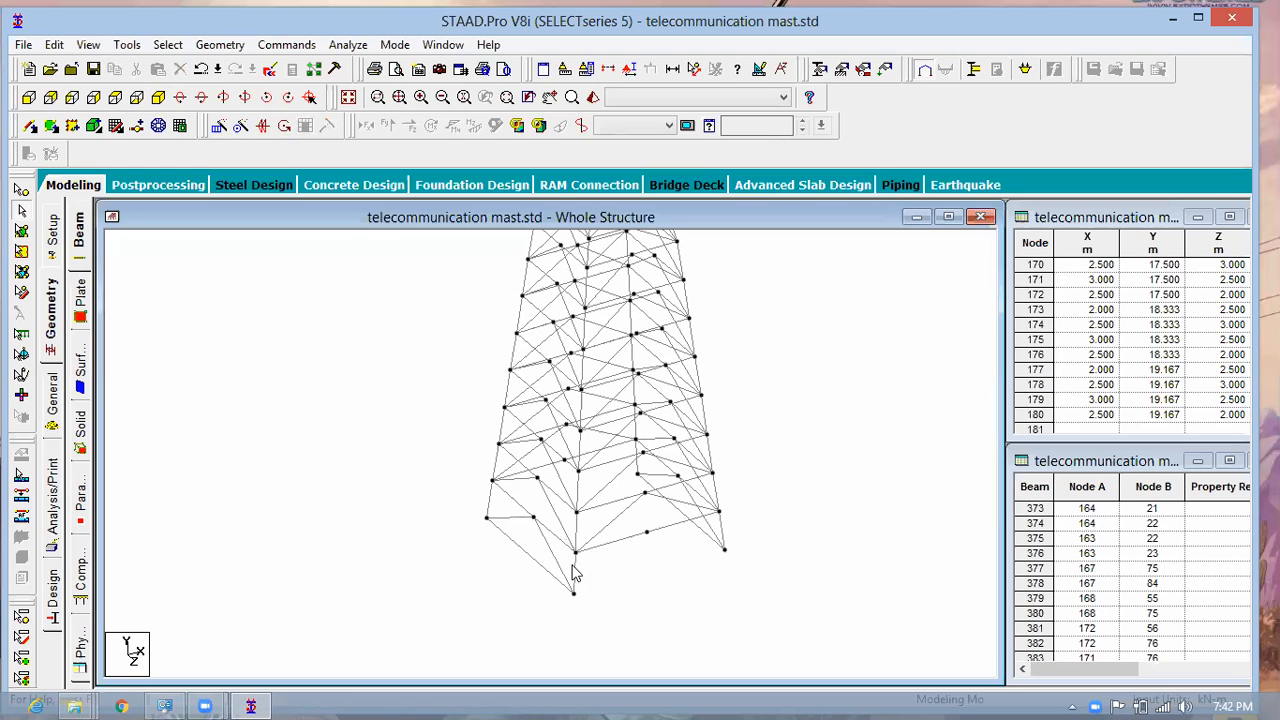
Step: Delete the six diagonal and horizontal beams left in the lowest panels of the mast's two side faces
click(522, 566)
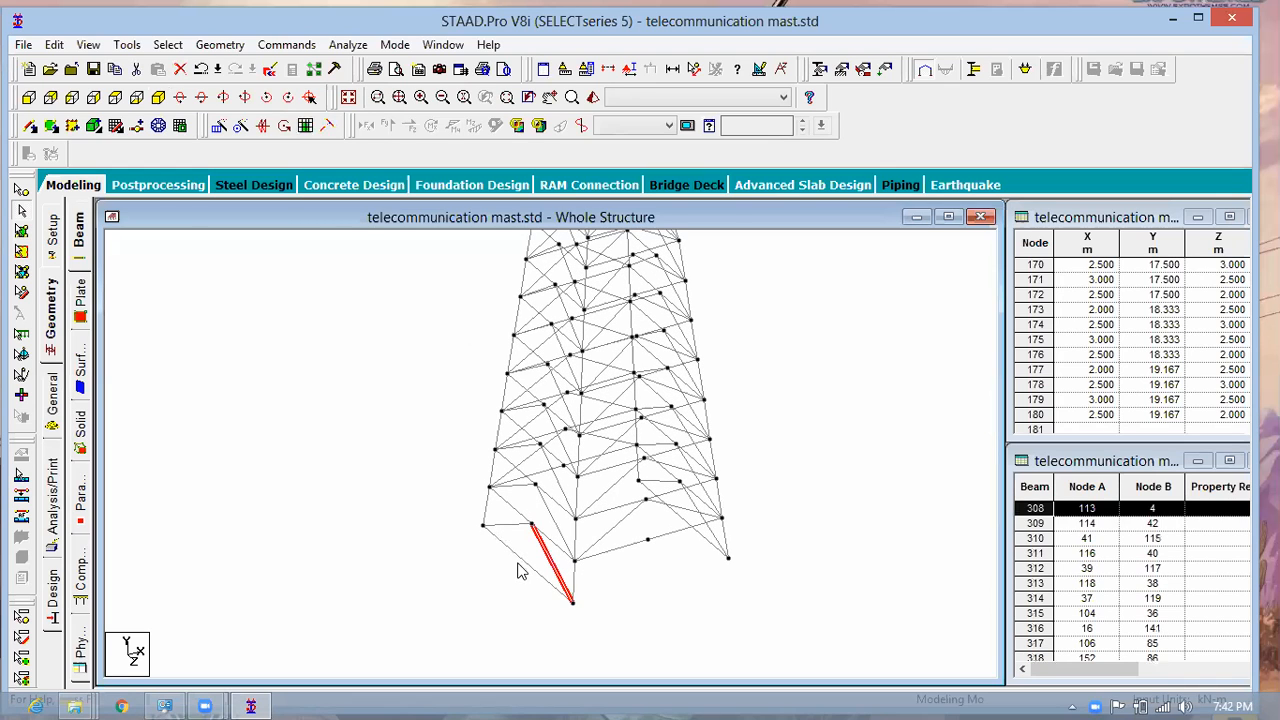
ctrl+click(703, 532)
ctrl+click(663, 486)
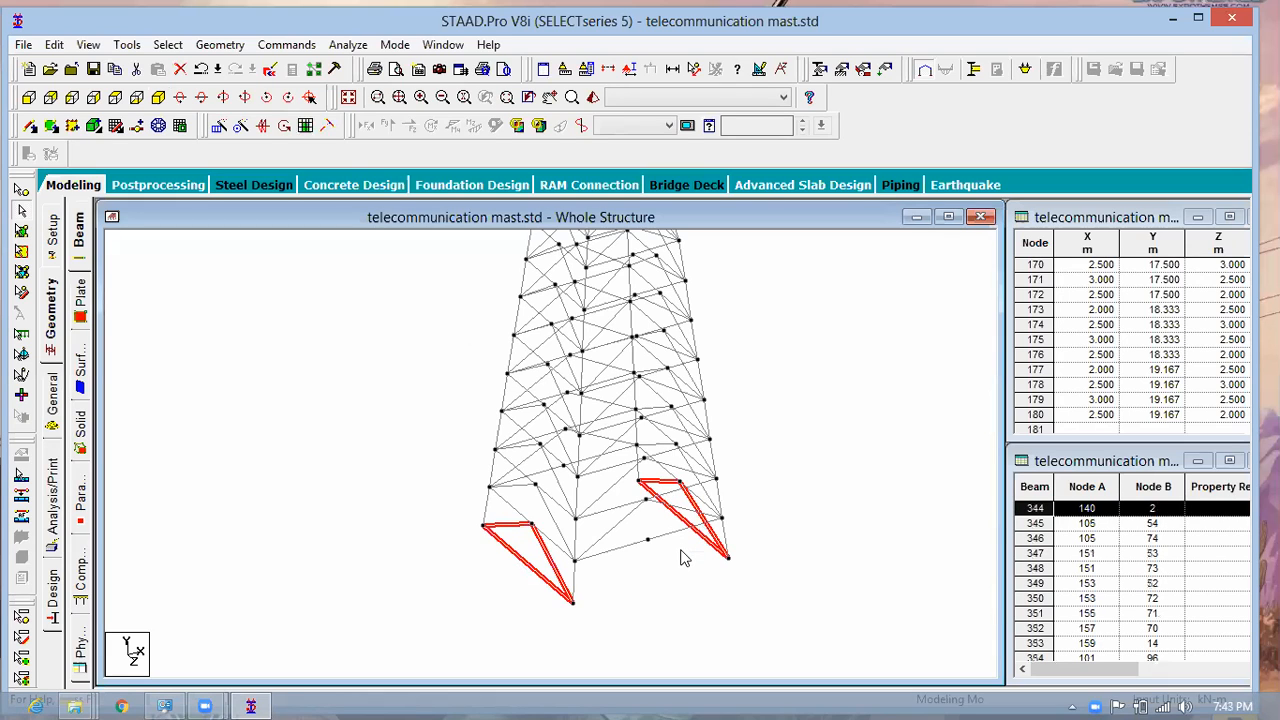
key(Delete)
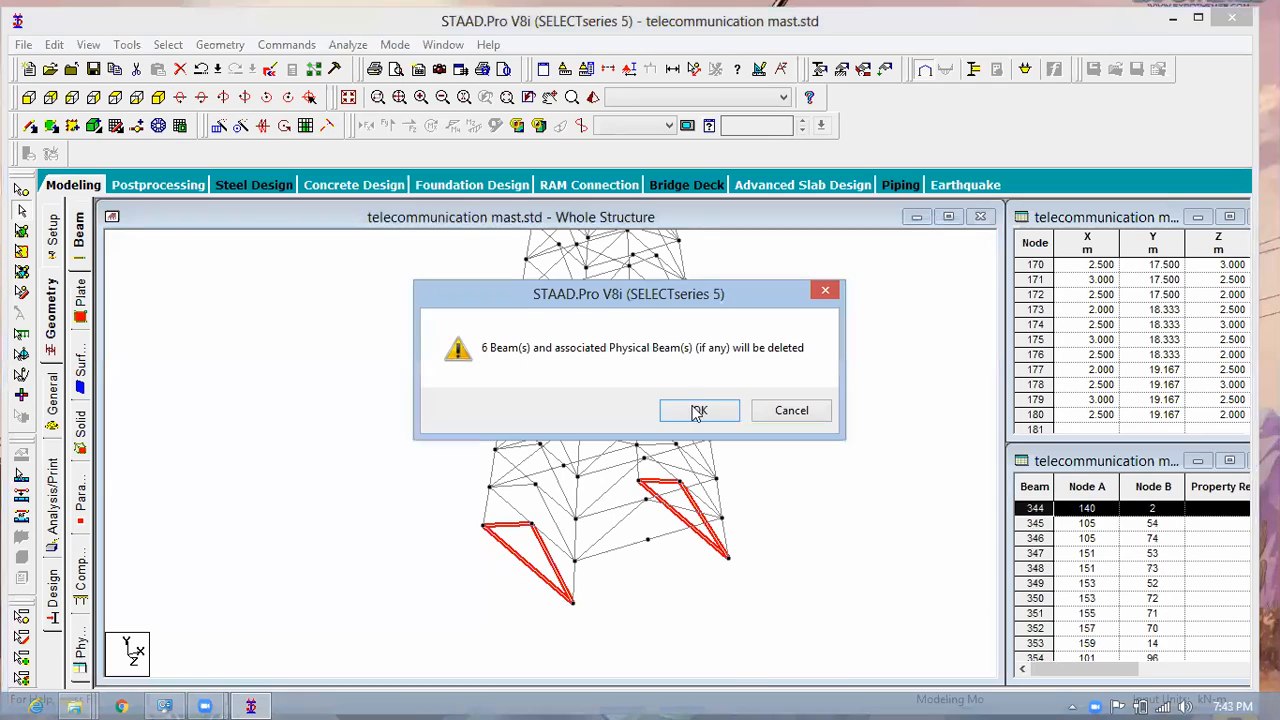
key(Return)
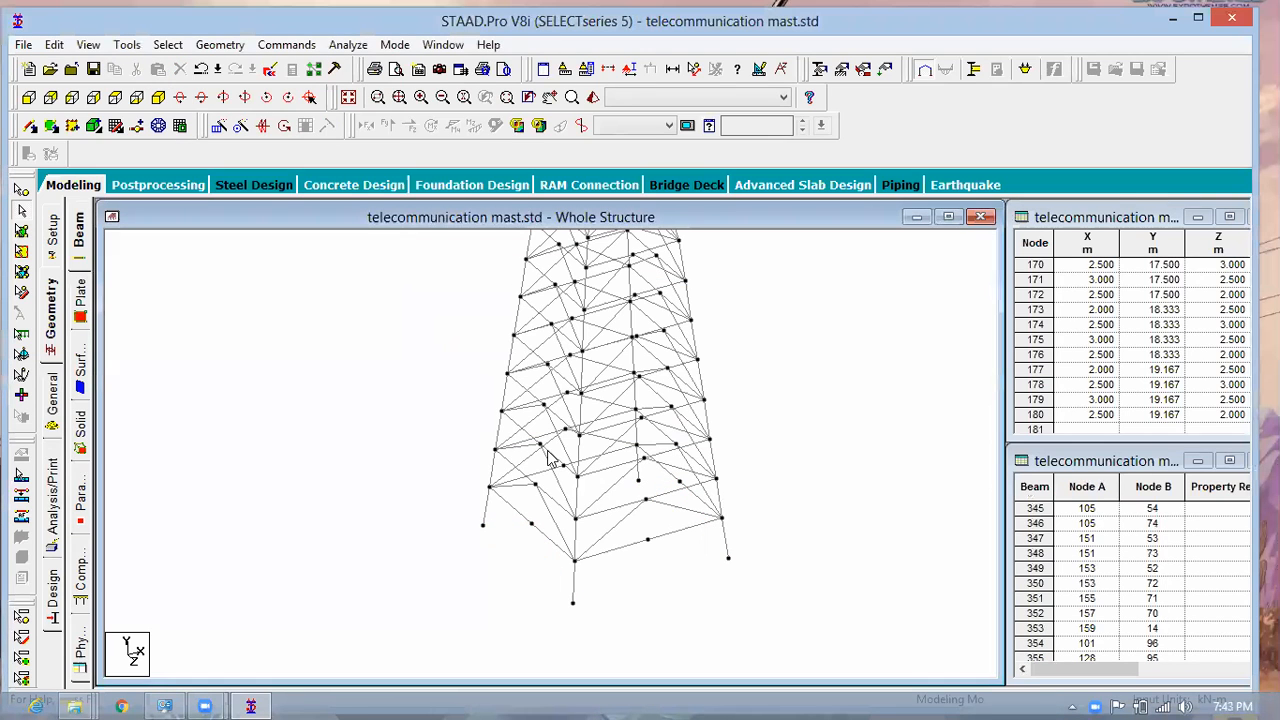
Step: Merge the split horizontal beams on all four sides of the mast's lowest remaining ring
click(668, 541)
click(668, 533)
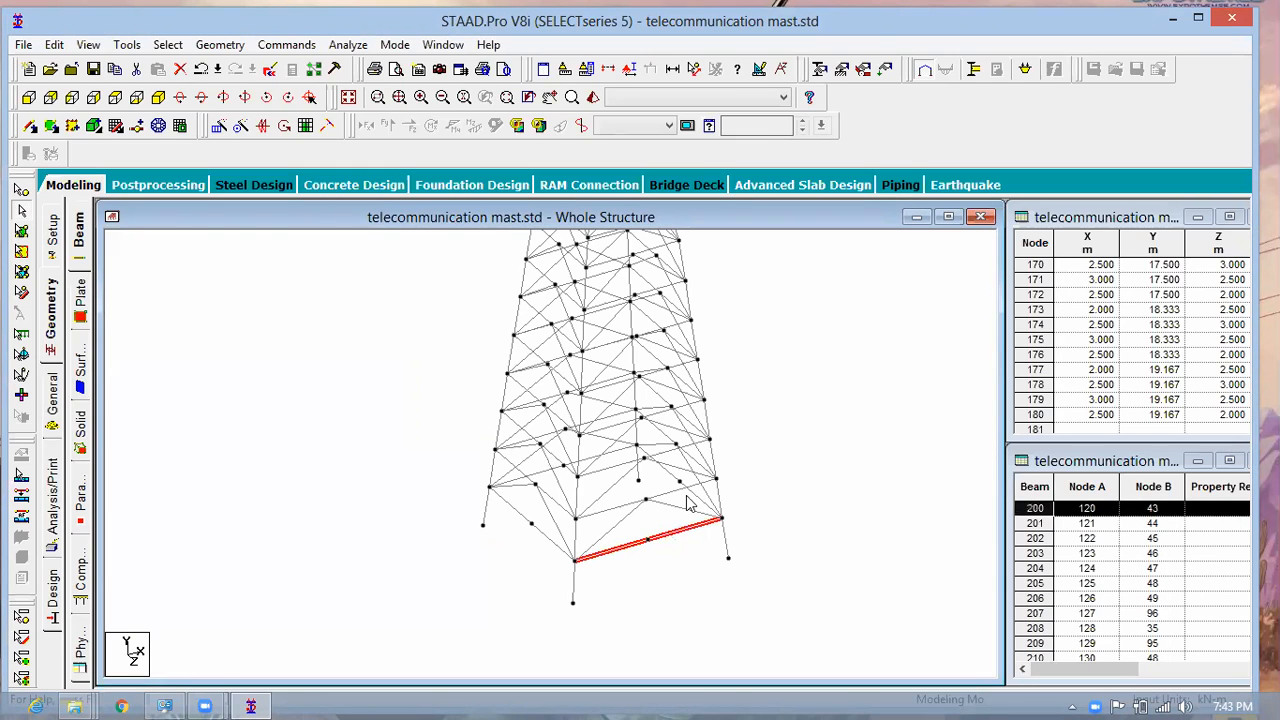
ctrl+click(686, 492)
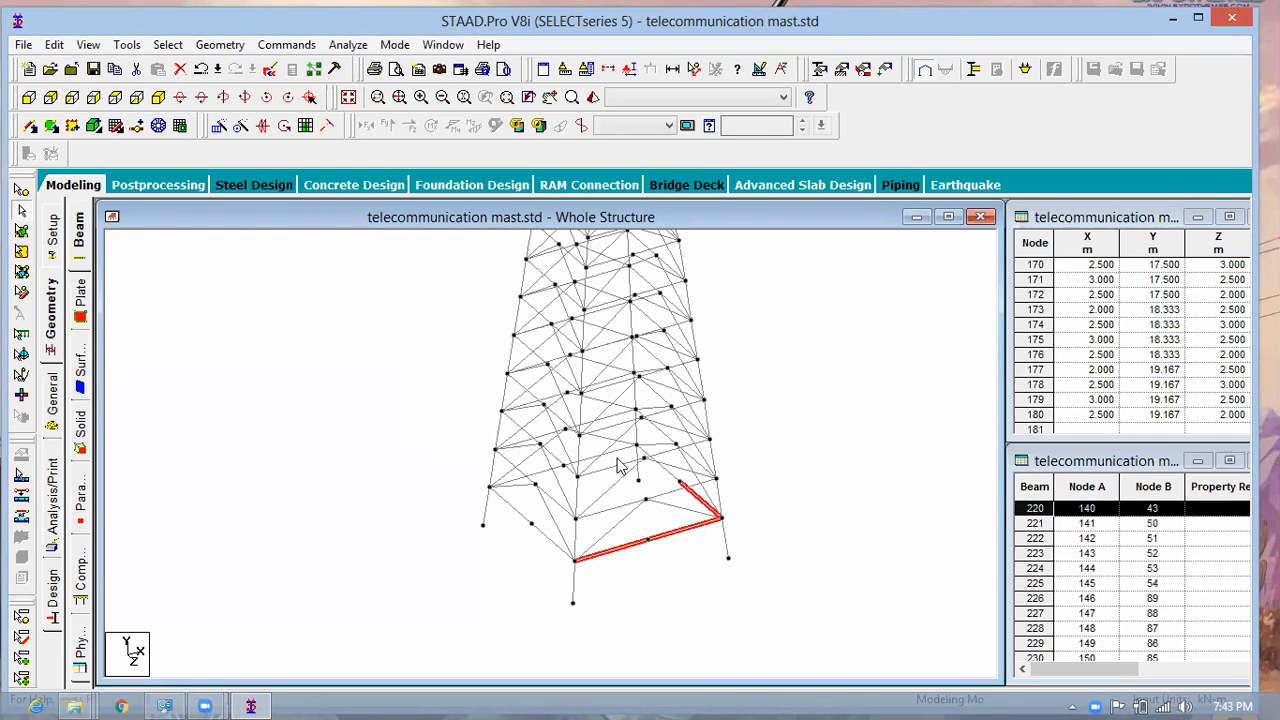
ctrl+click(598, 457)
ctrl+click(540, 474)
ctrl+click(528, 518)
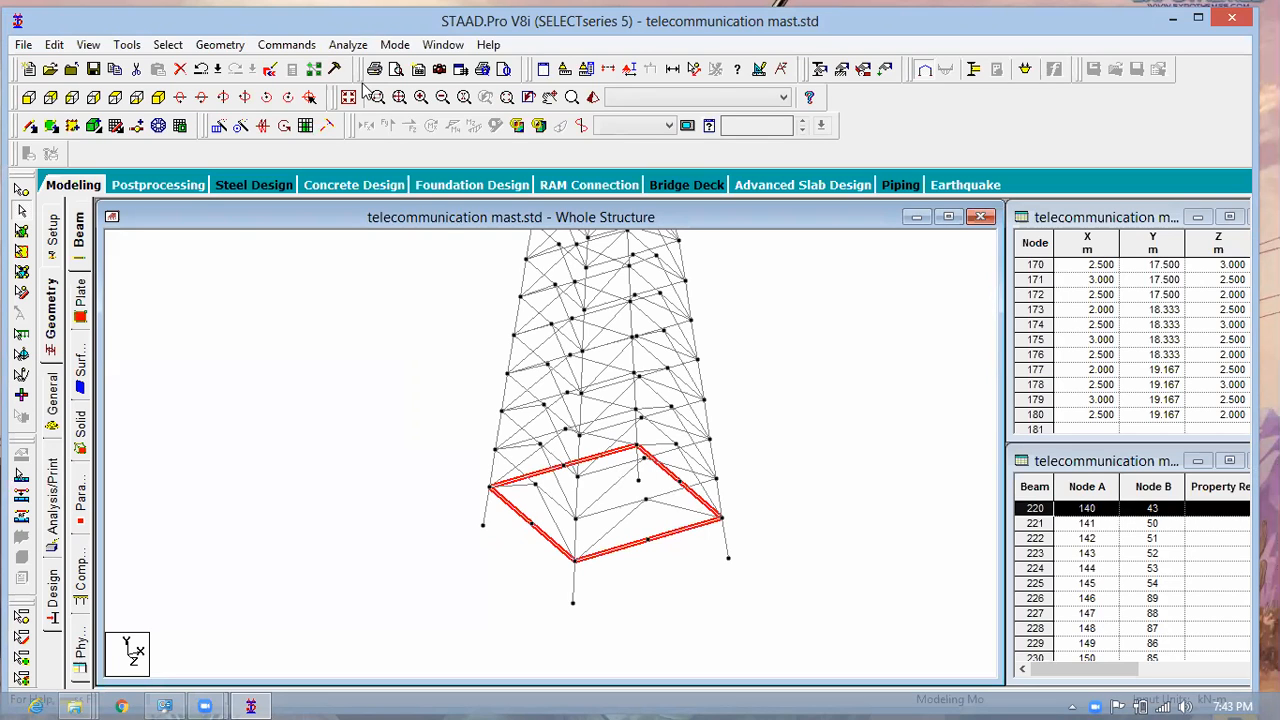
drag(66, 27, 84, 89)
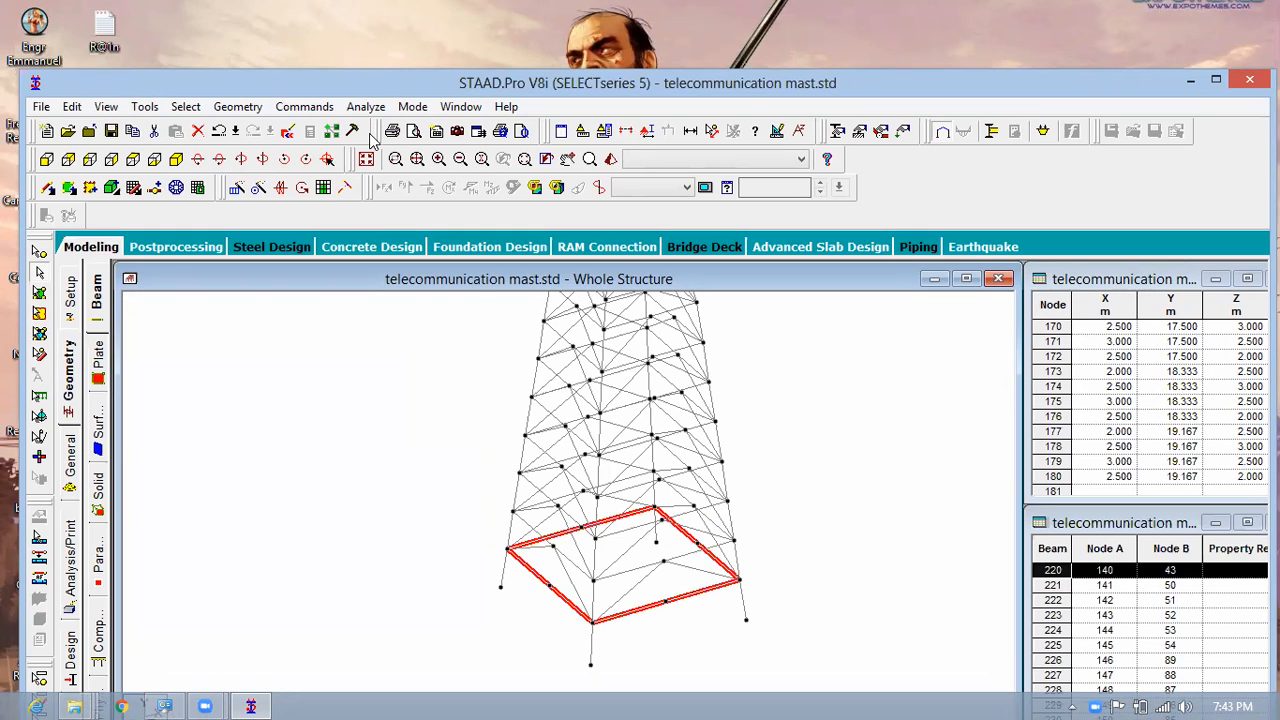
click(254, 118)
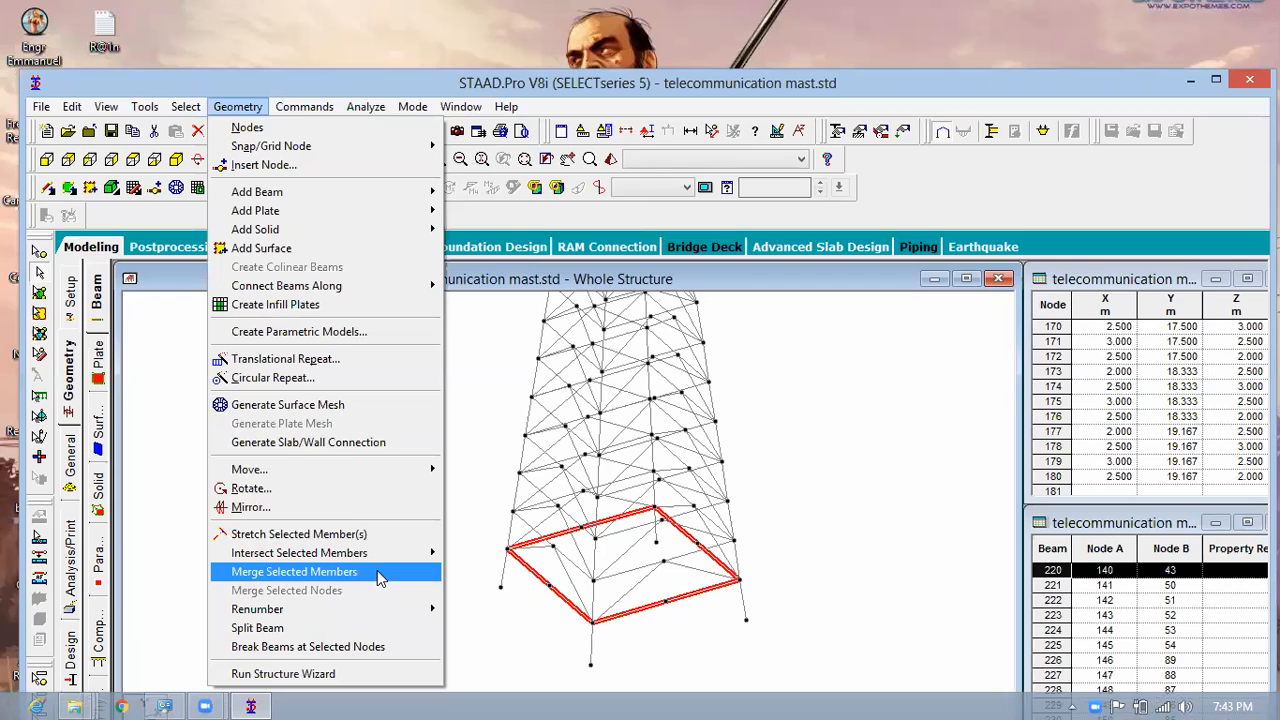
click(506, 356)
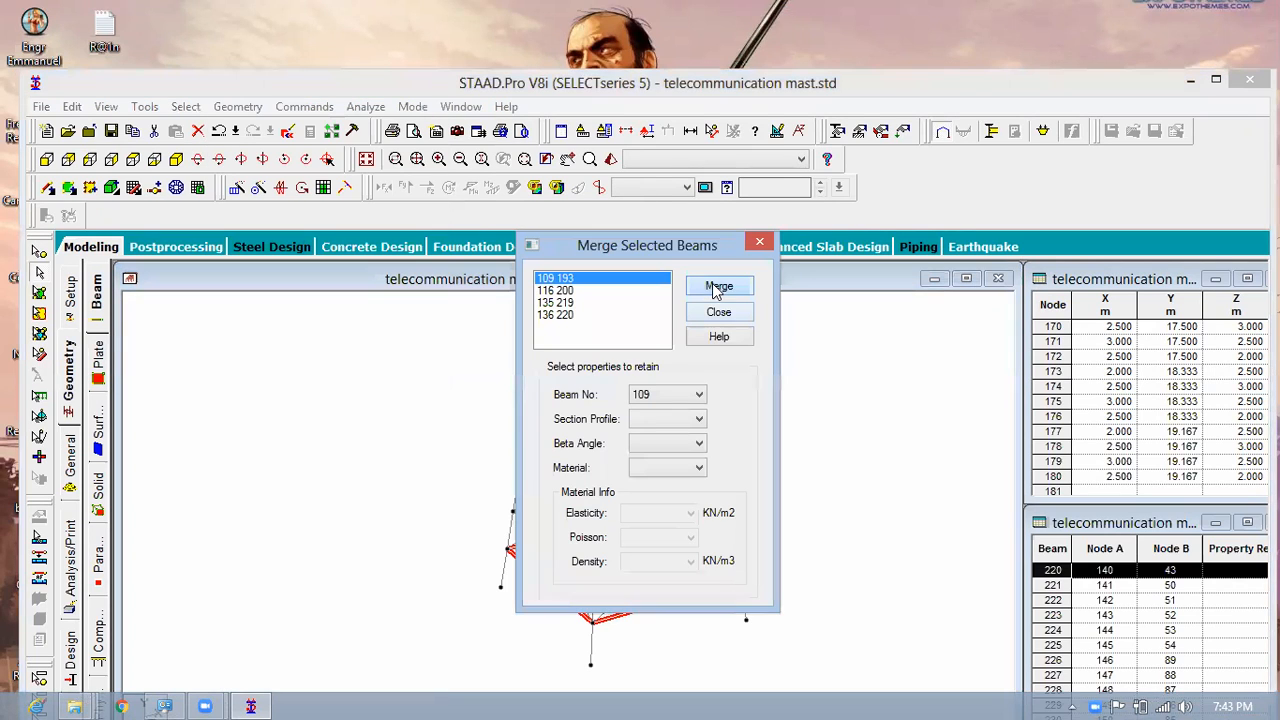
click(716, 289)
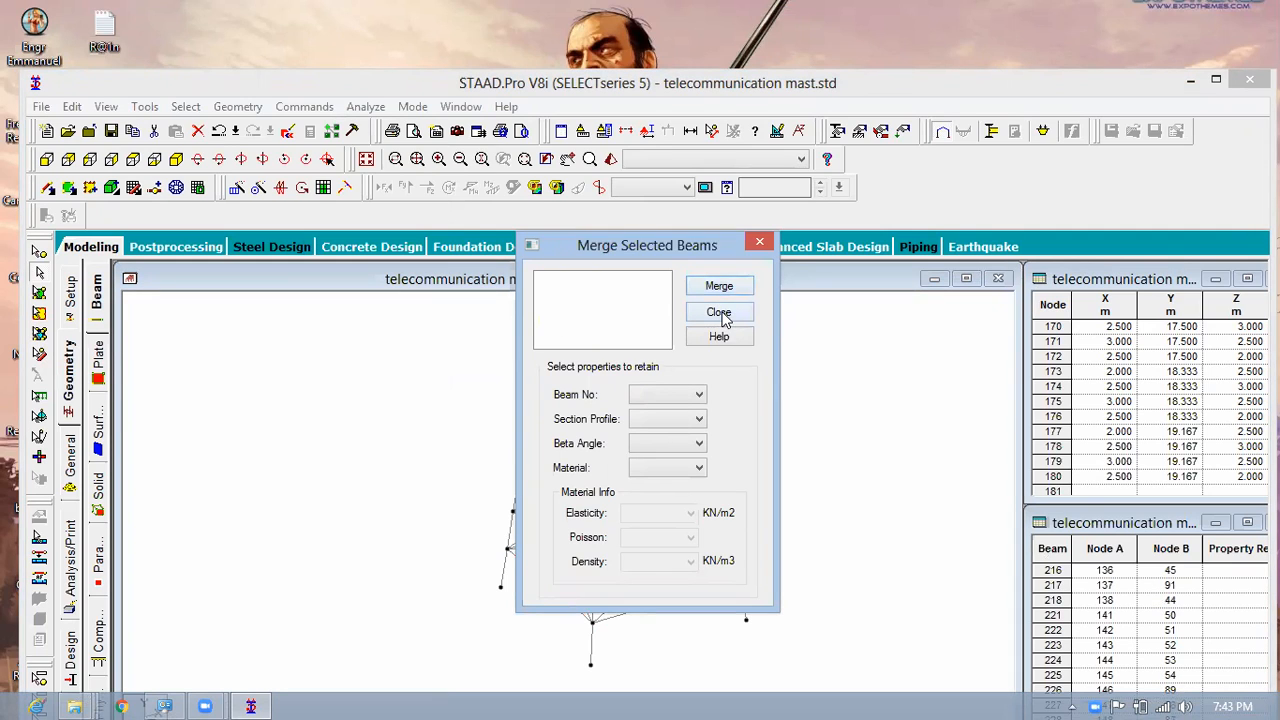
click(719, 312)
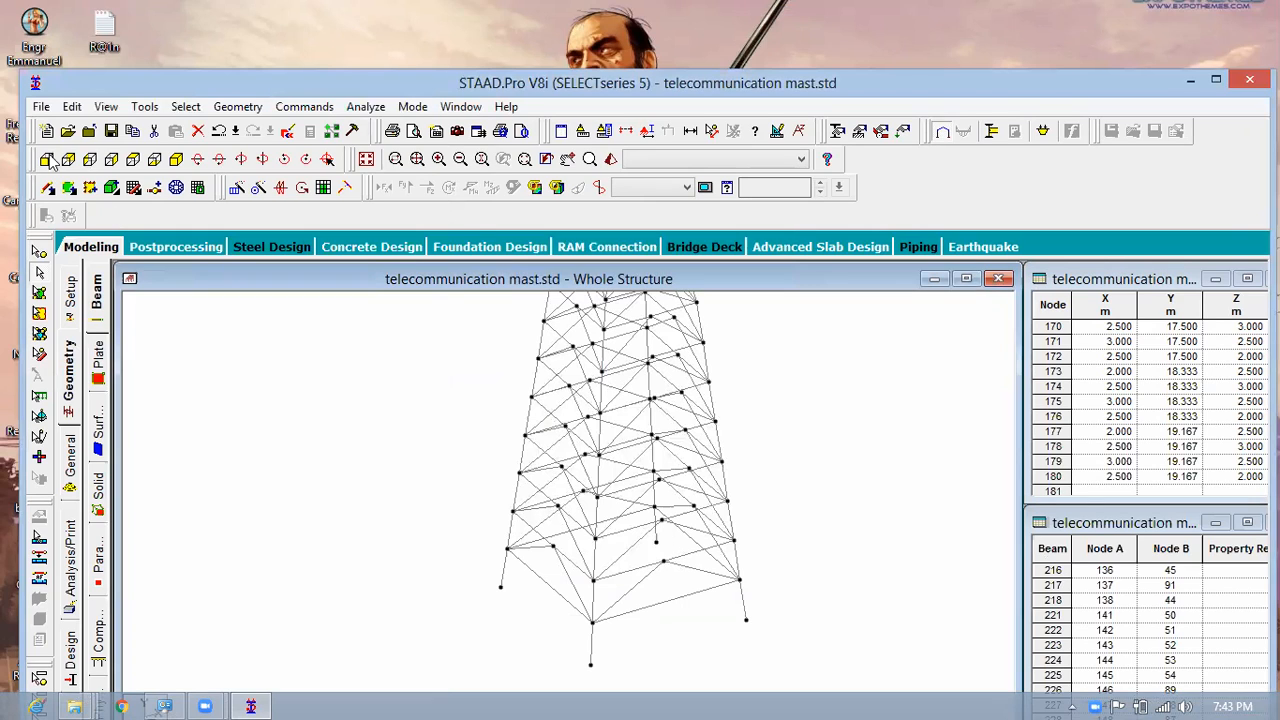
Step: Show the structure in front elevation with the mast's base in view
key(shift+z)
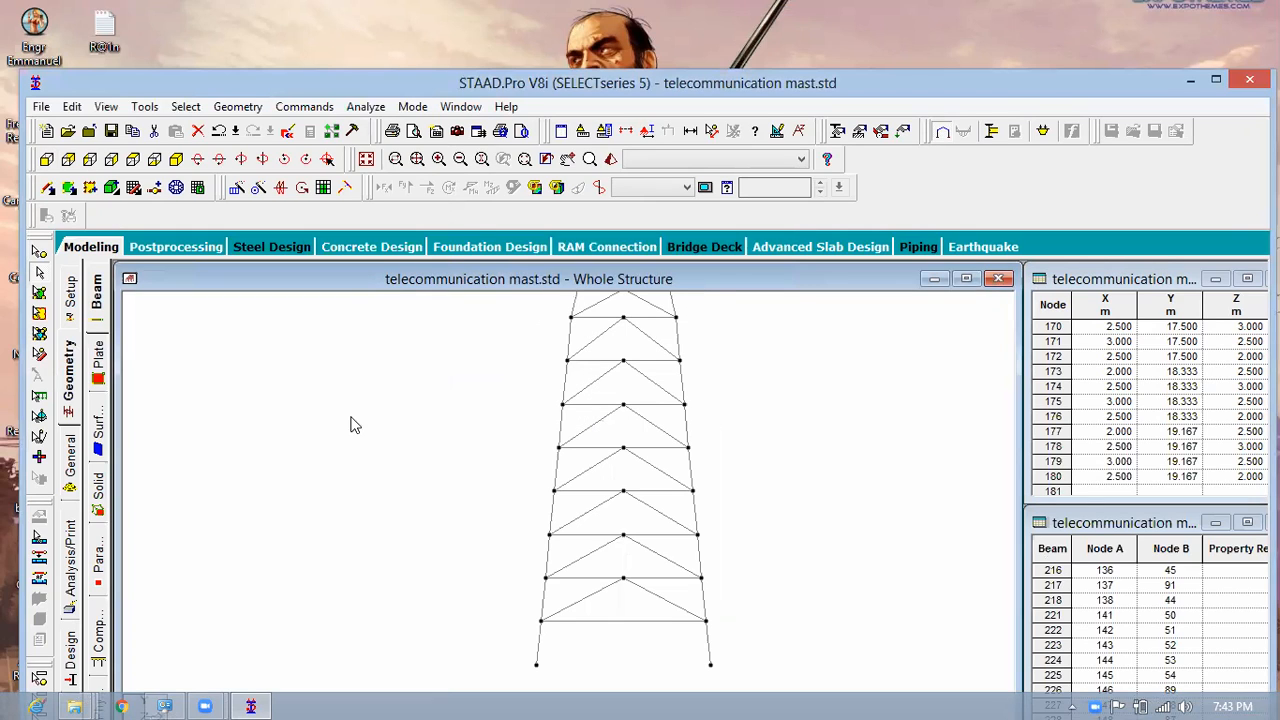
scroll(385, 420, down, 2)
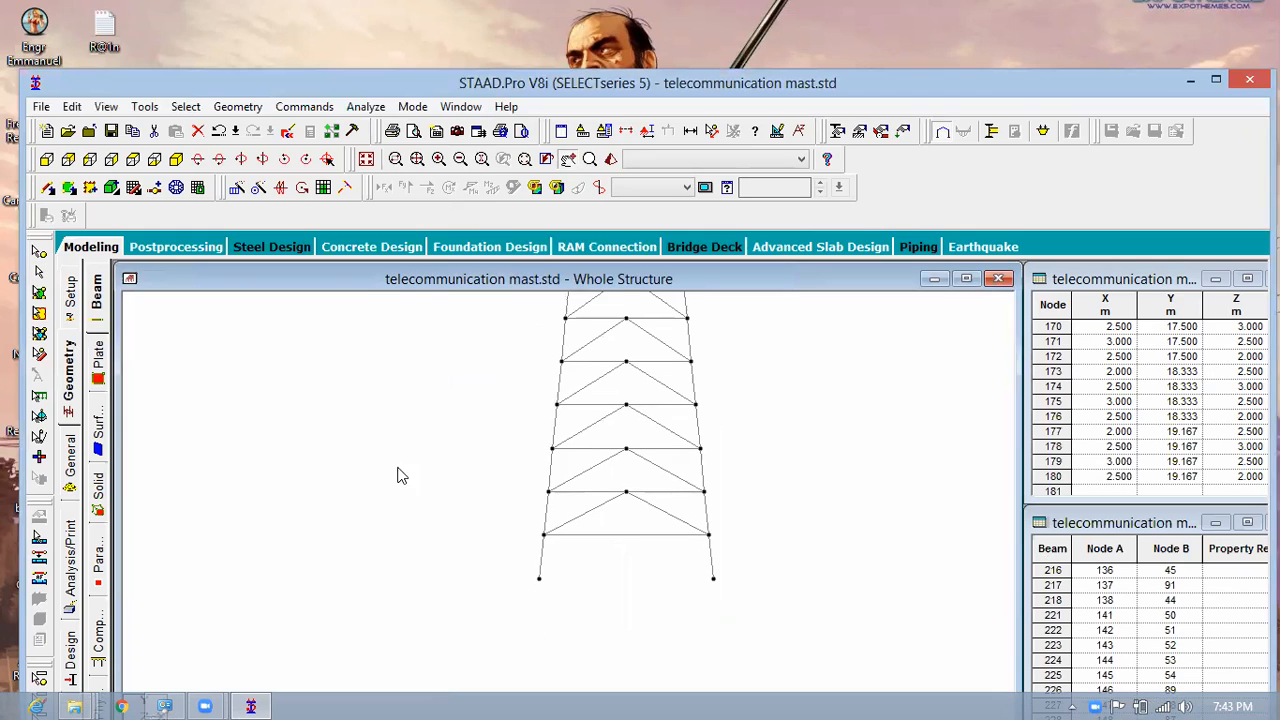
scroll(400, 428, down, 1)
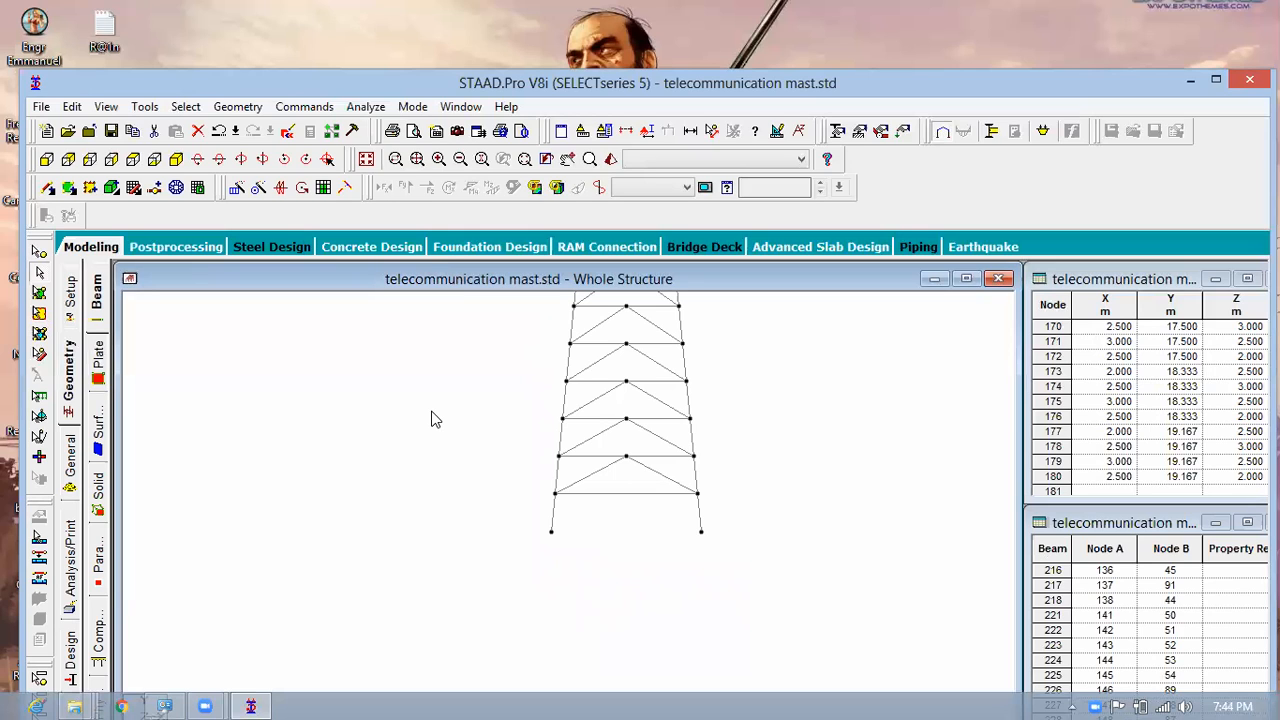
Step: Open the rendered view of the mast, examine the model from several angles, and close it
right_click(462, 472)
click(519, 456)
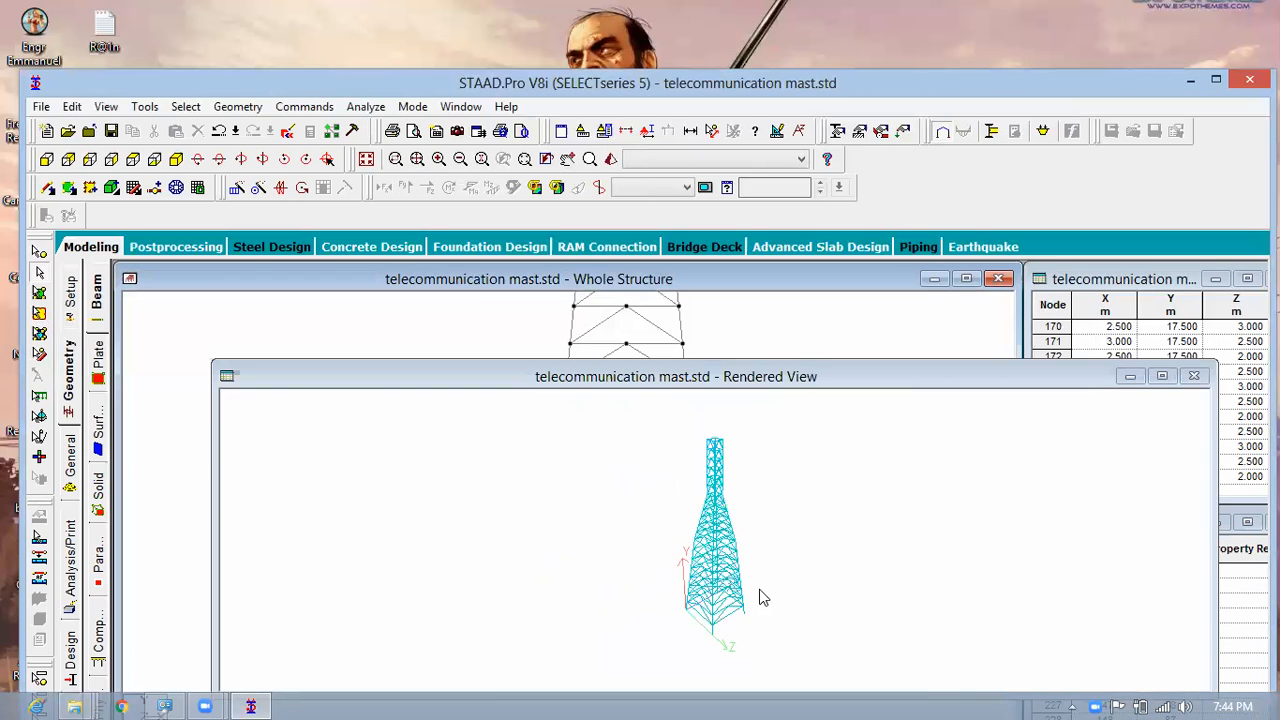
right_click(623, 578)
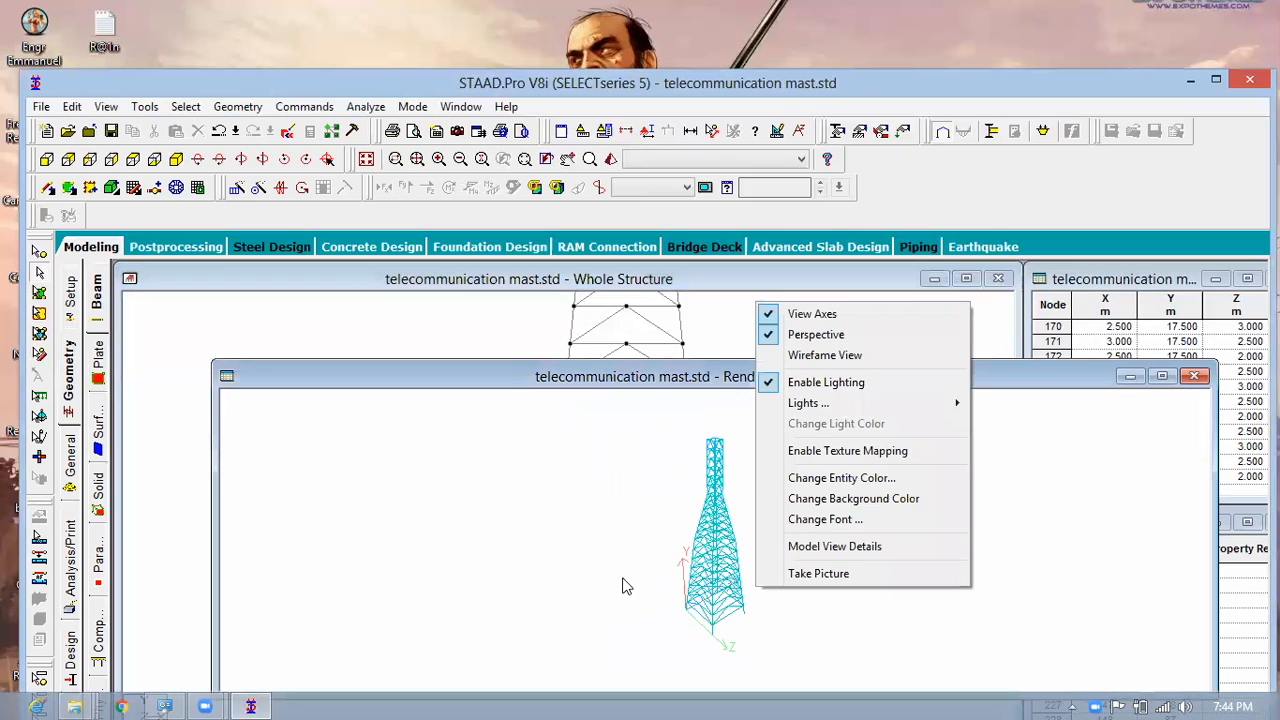
drag(670, 575, 726, 550)
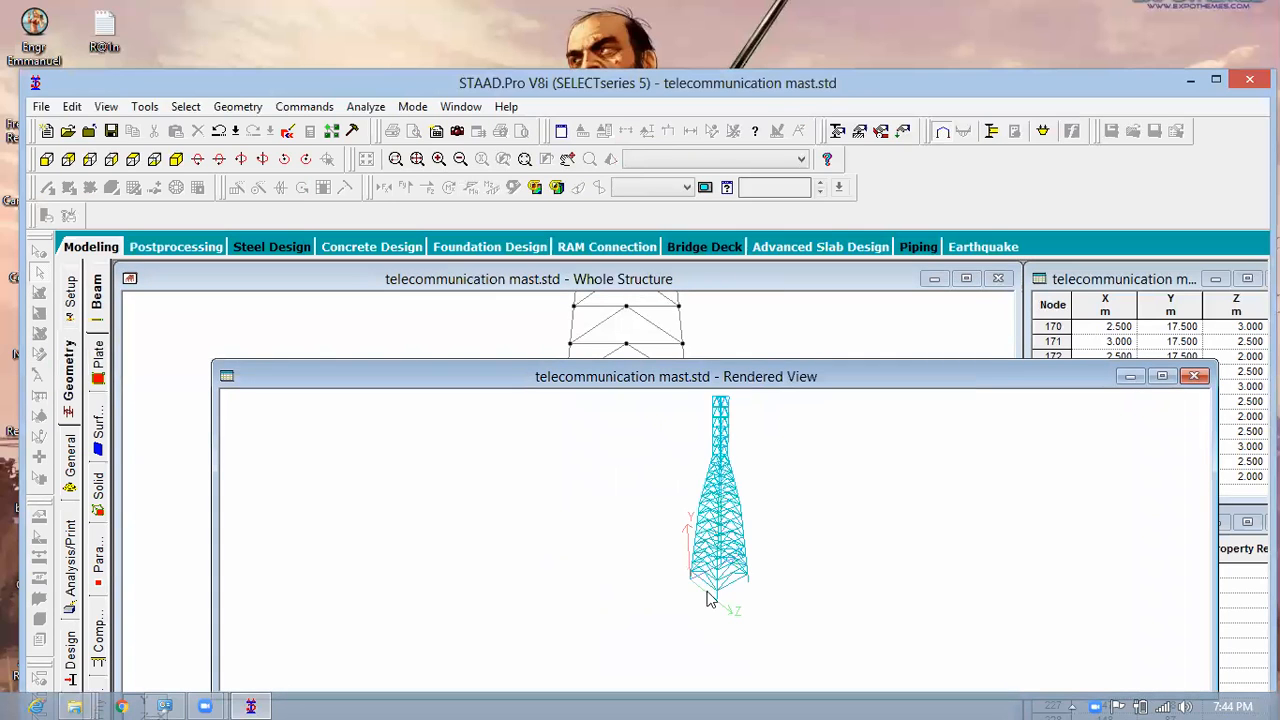
drag(870, 513, 1222, 635)
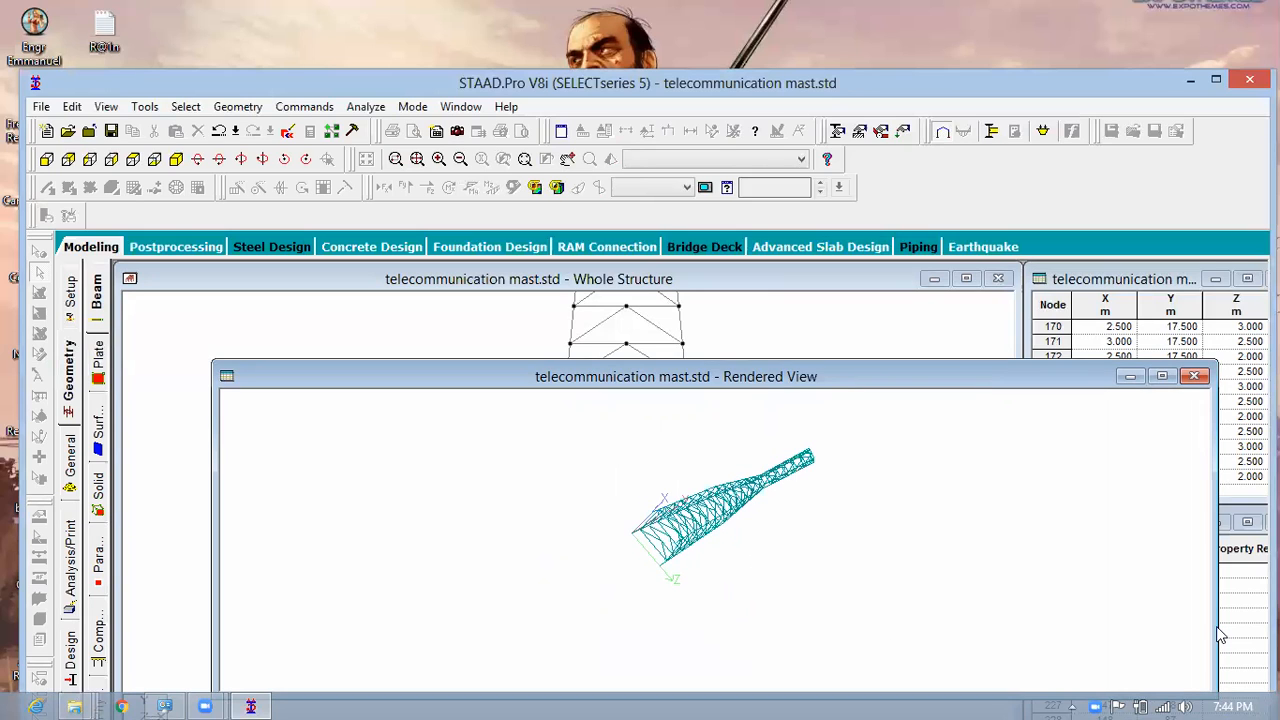
drag(1062, 582, 680, 522)
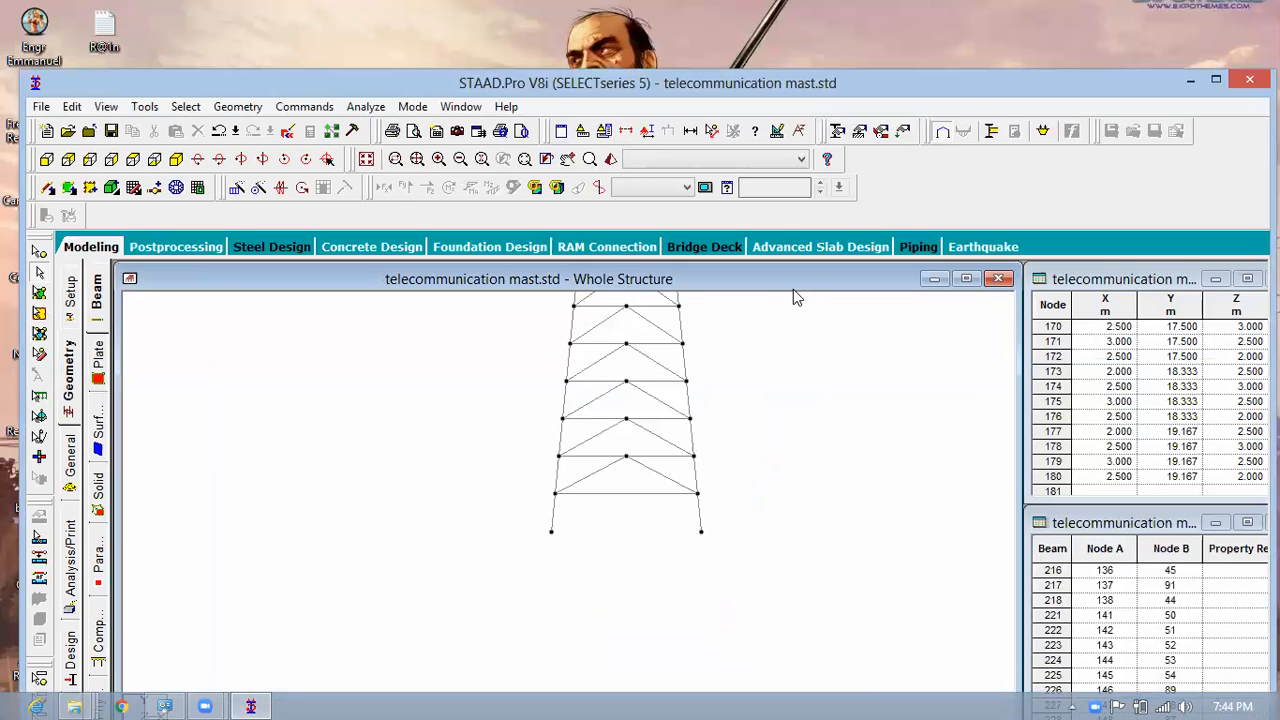
Step: Create a fixed support definition for the structure
click(859, 134)
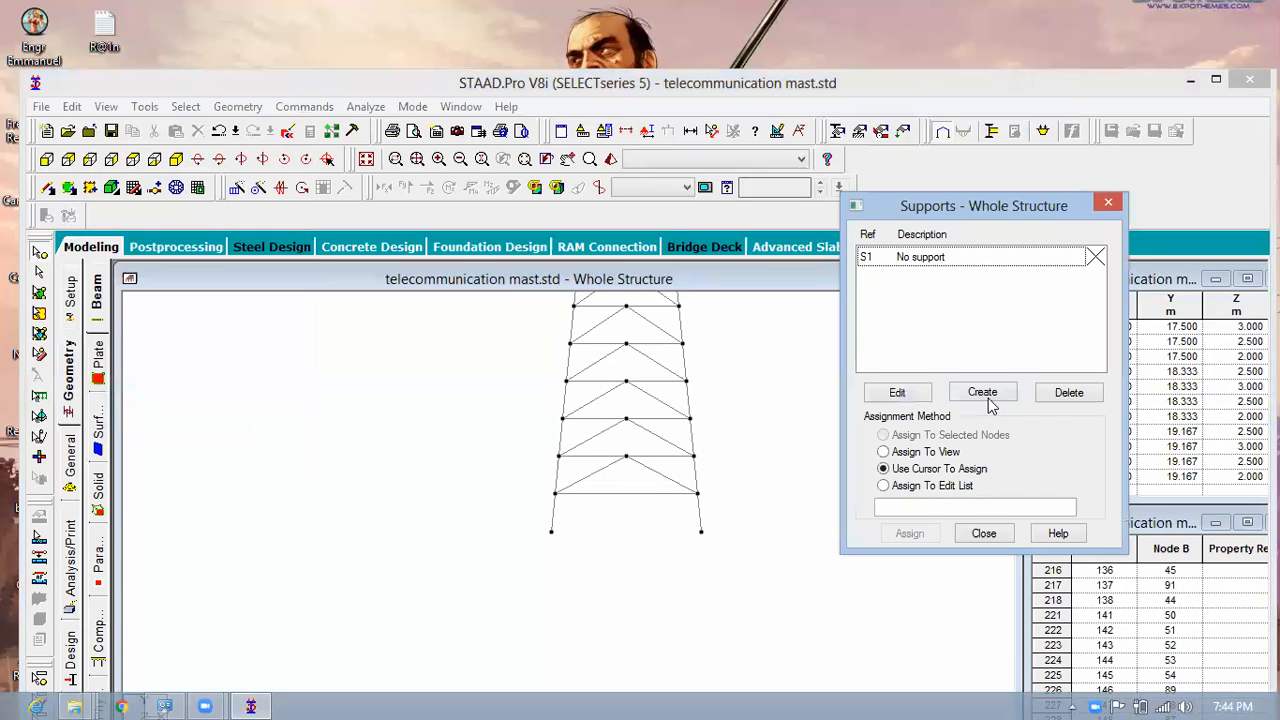
click(990, 400)
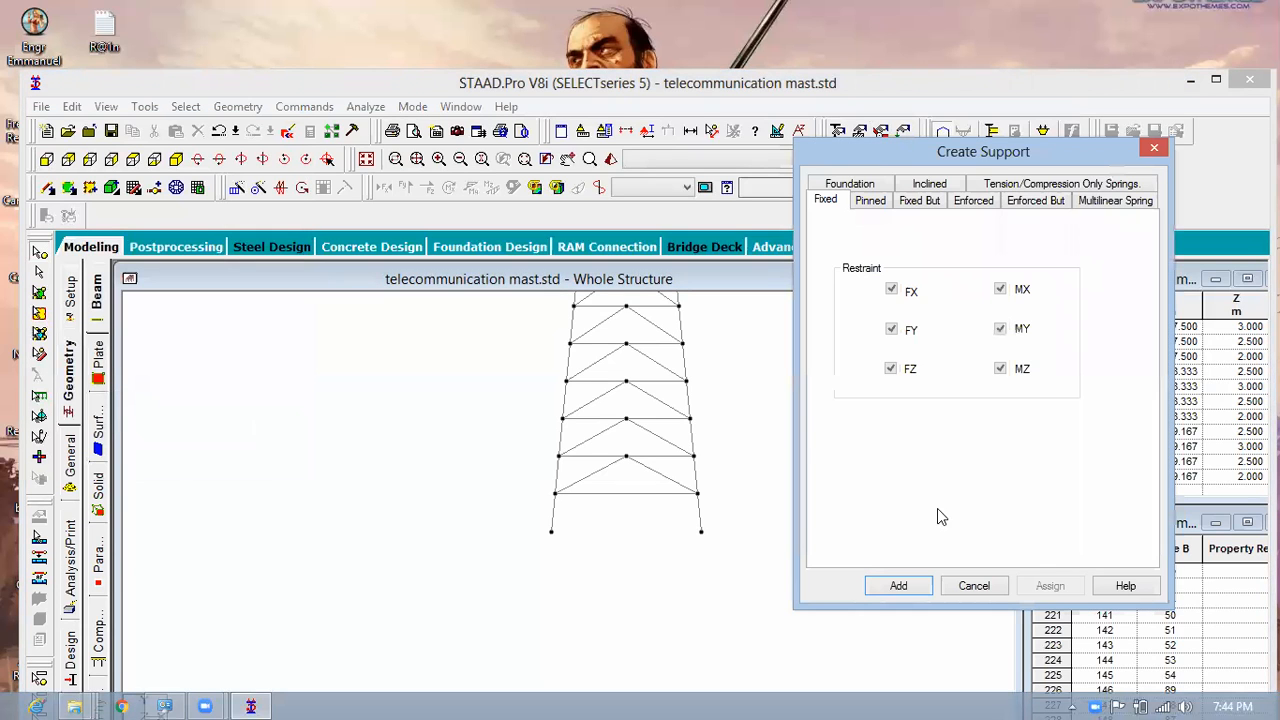
click(907, 590)
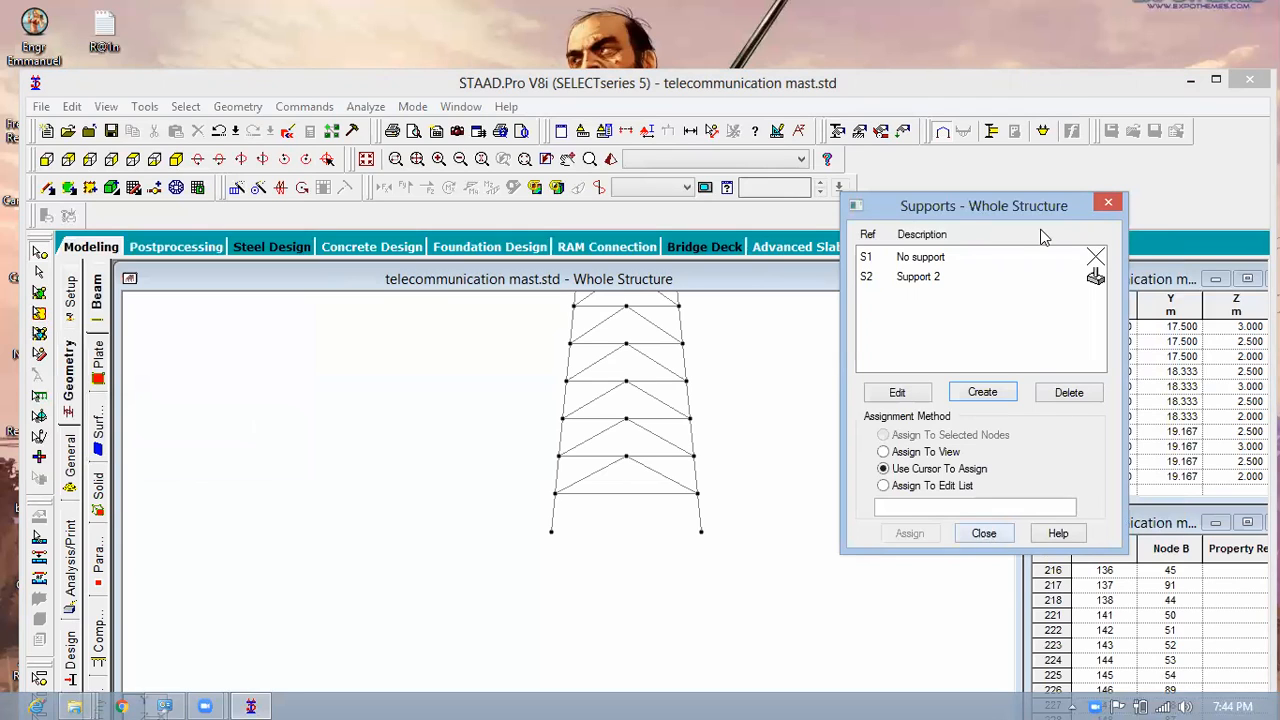
Step: Assign the fixed support (Support 2) to the selected base nodes of the mast's four legs
drag(960, 206, 1074, 279)
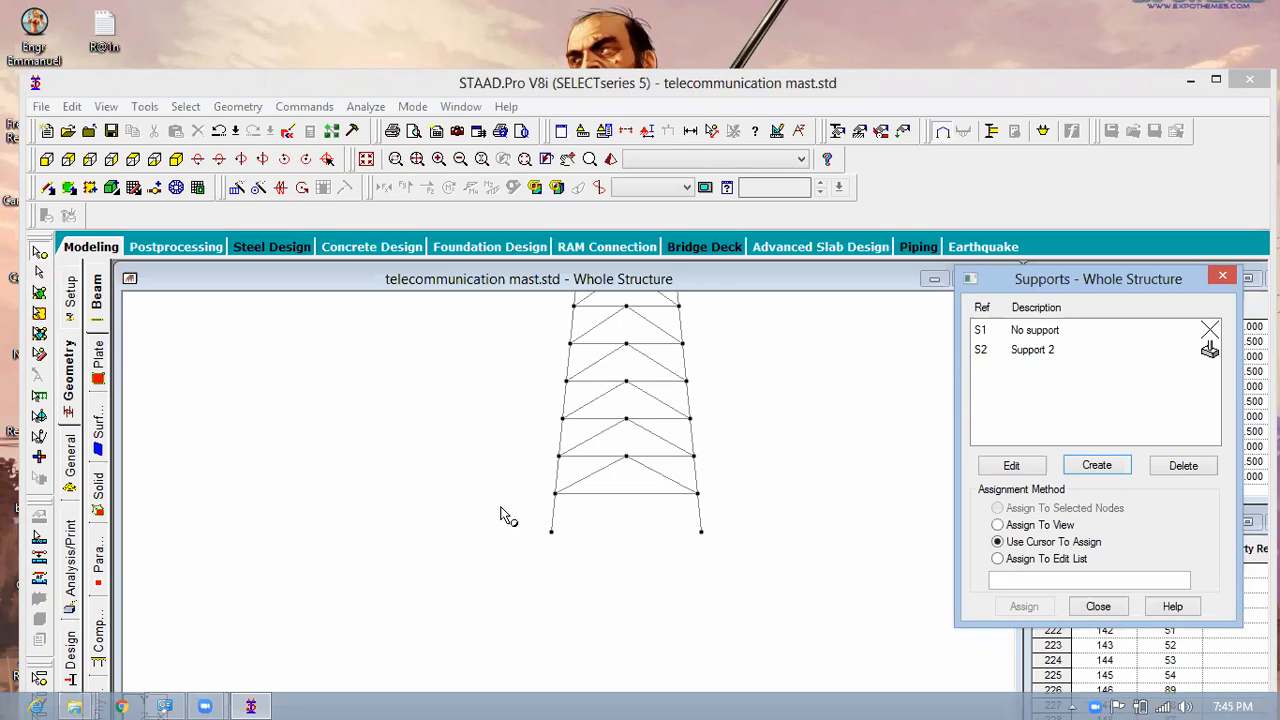
drag(789, 576, 530, 512)
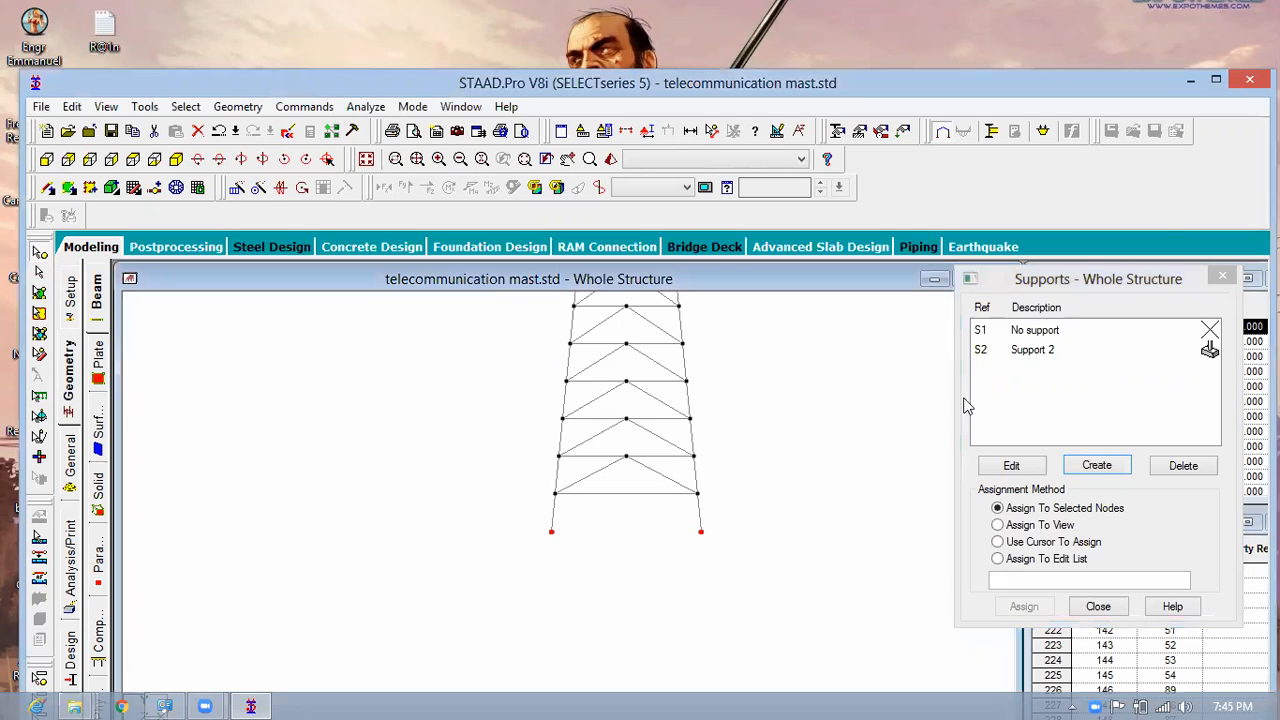
click(1035, 351)
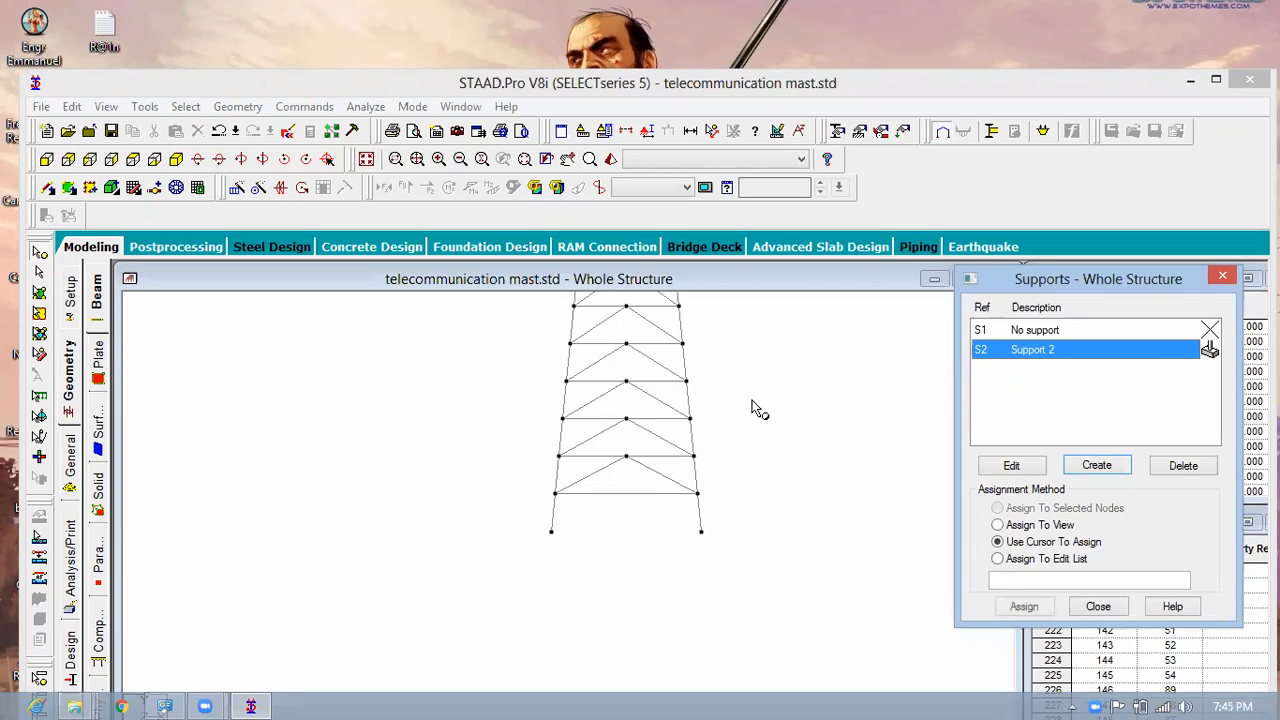
drag(513, 514, 786, 583)
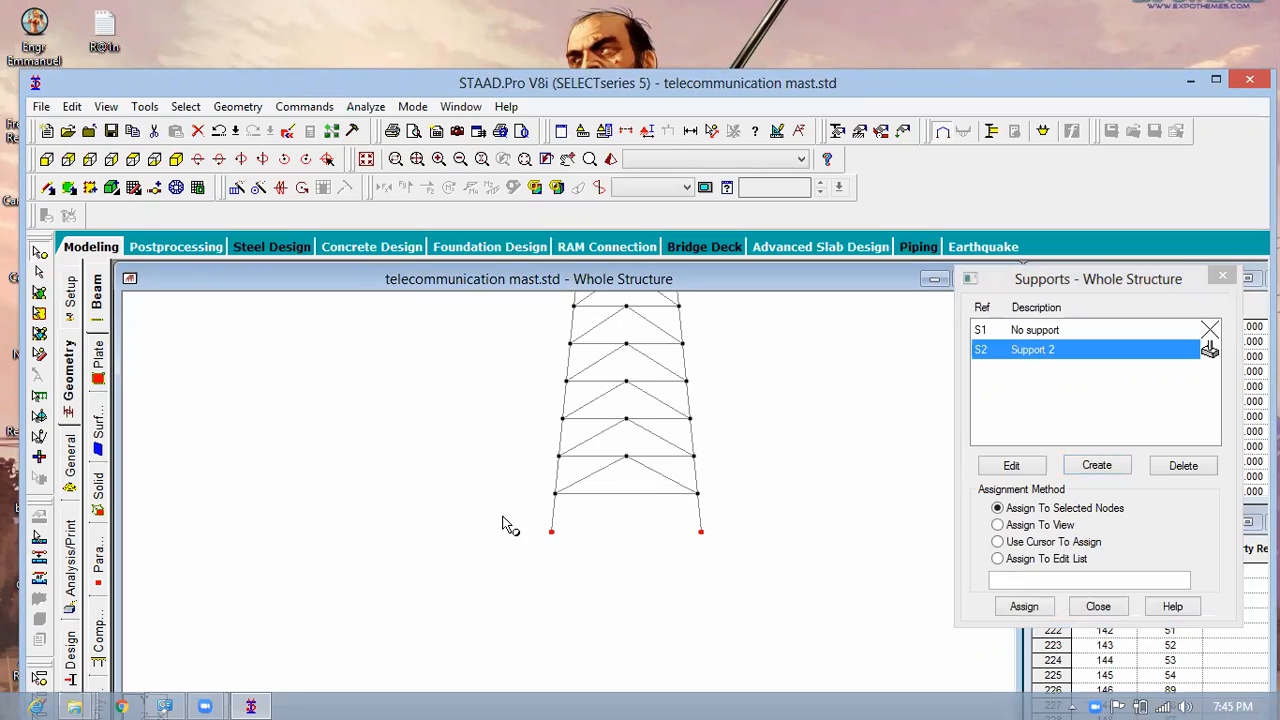
click(829, 557)
drag(711, 551, 511, 549)
click(511, 553)
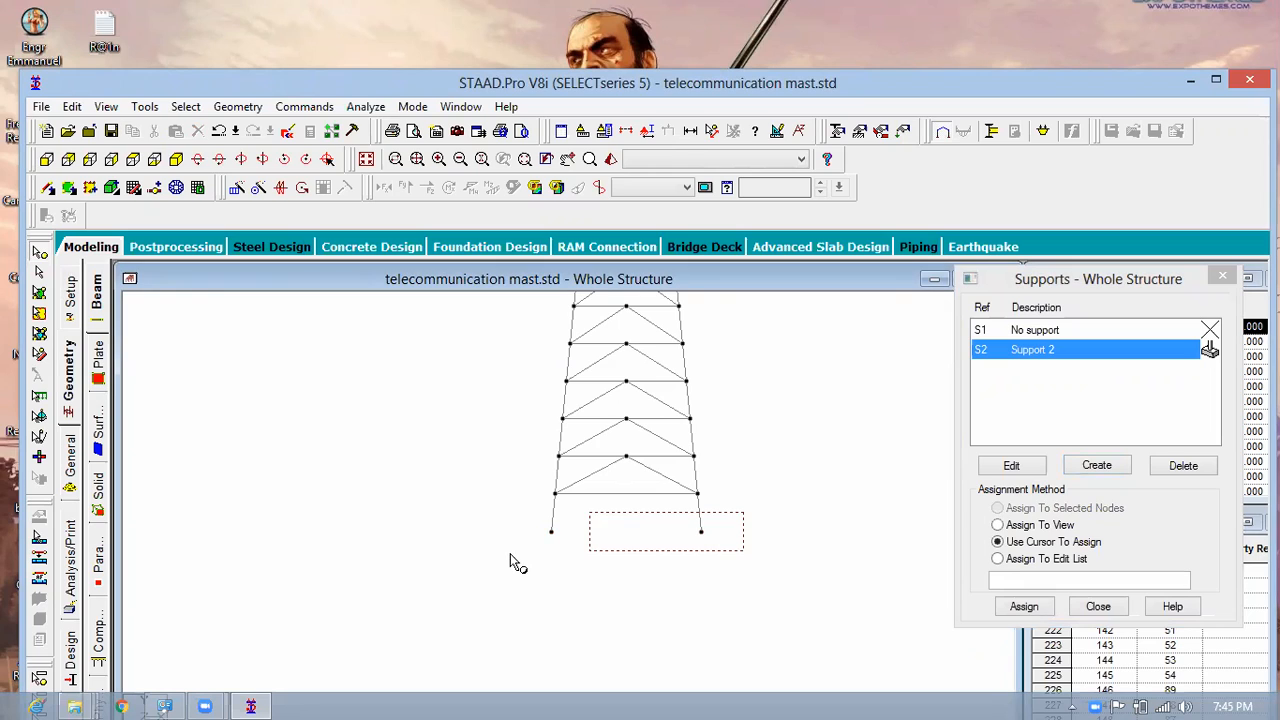
drag(622, 551, 525, 556)
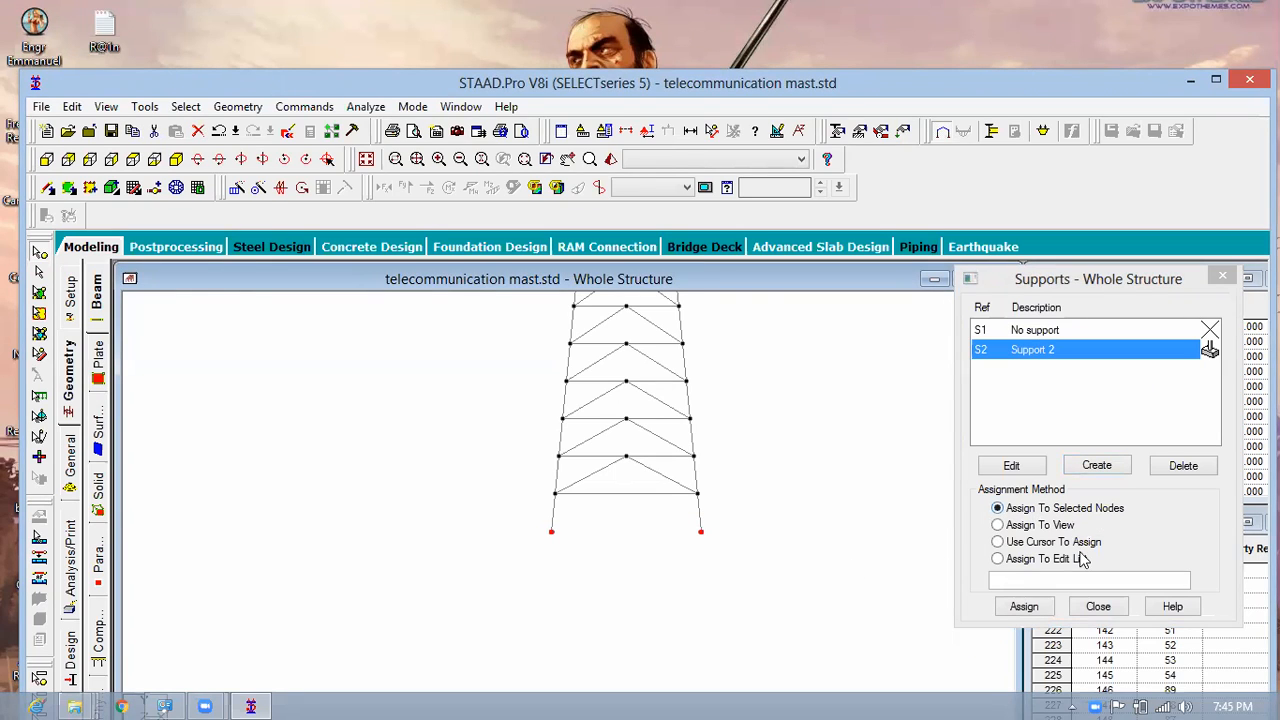
click(1024, 607)
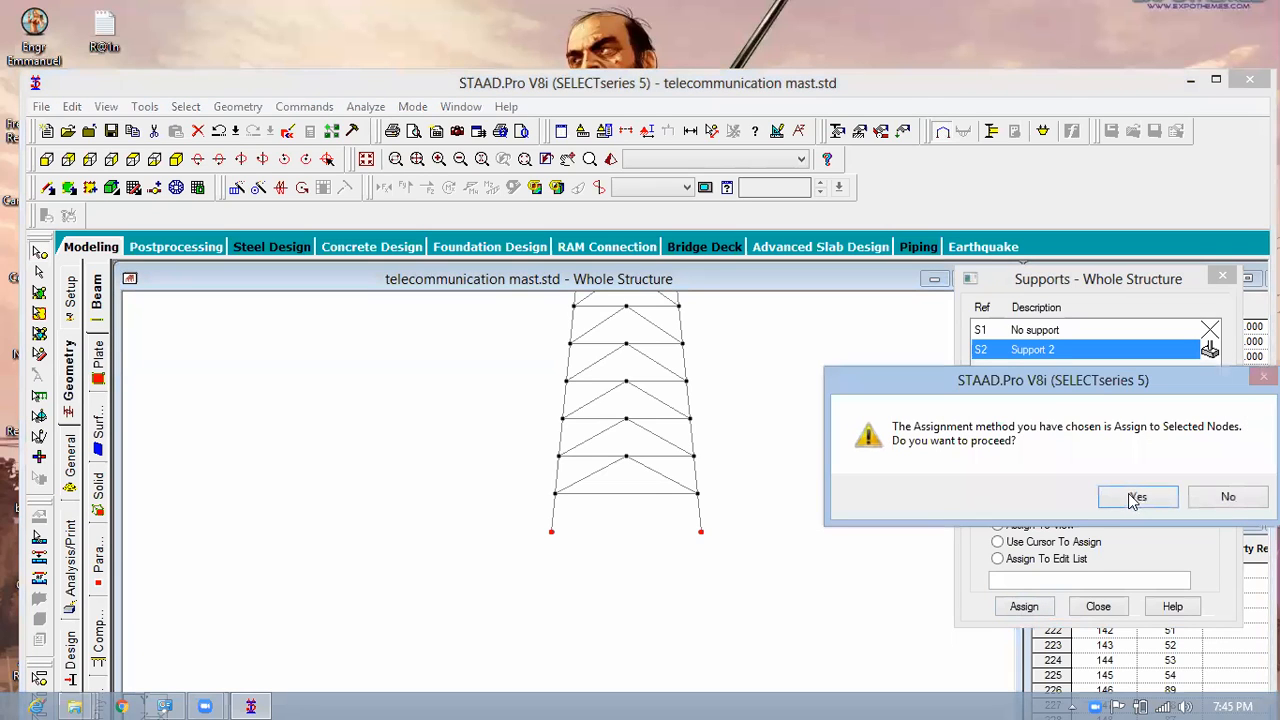
click(1133, 498)
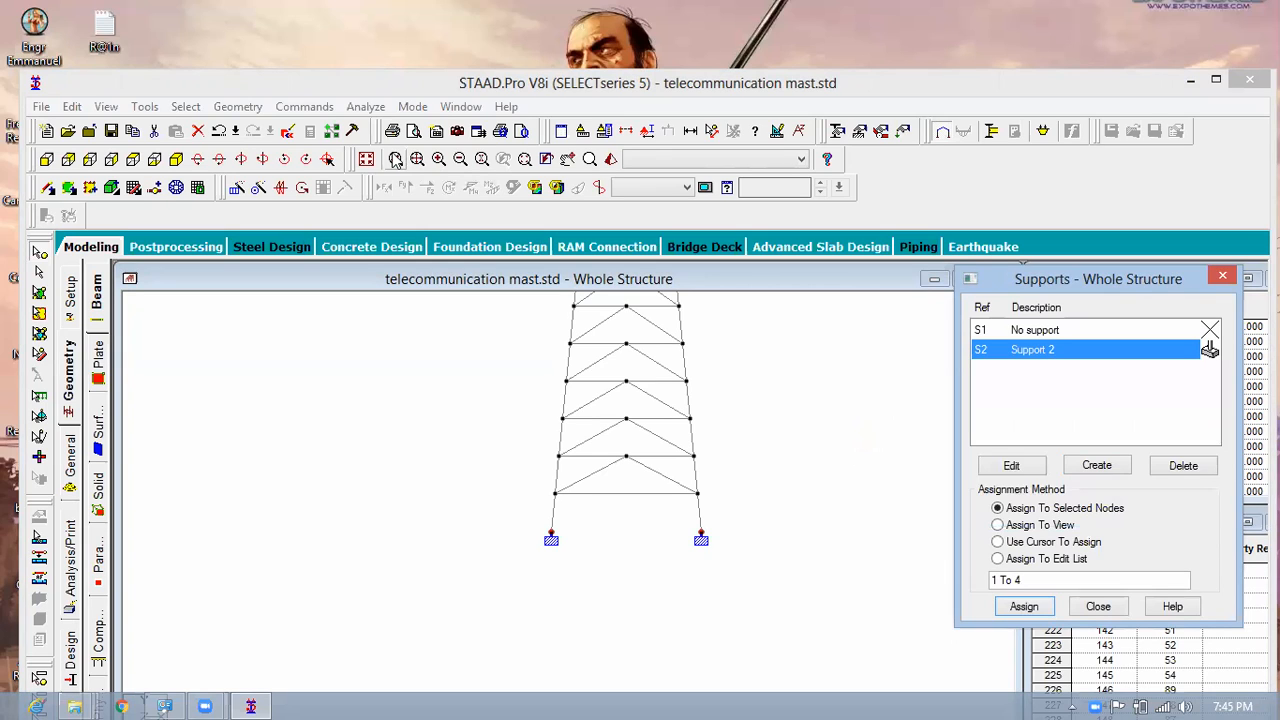
Step: Open the steel section database from the member properties and display the British UB shapes
click(840, 133)
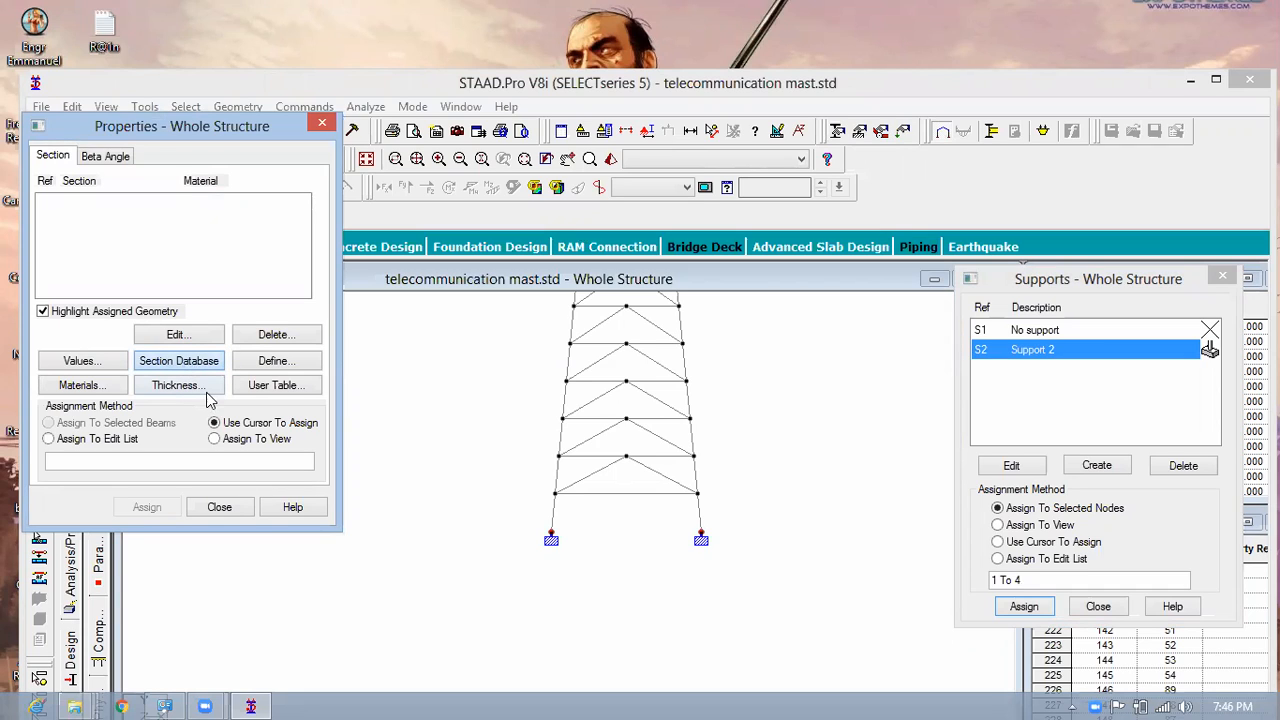
click(208, 362)
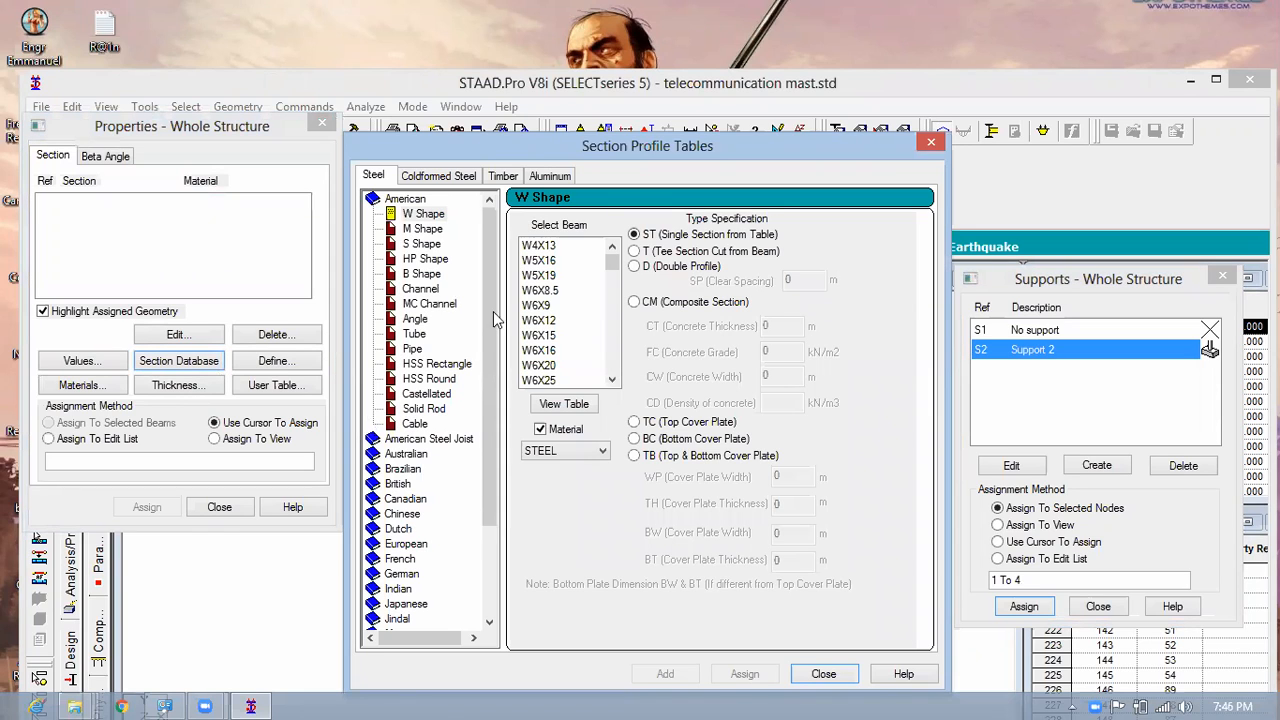
scroll(484, 370, down, 2)
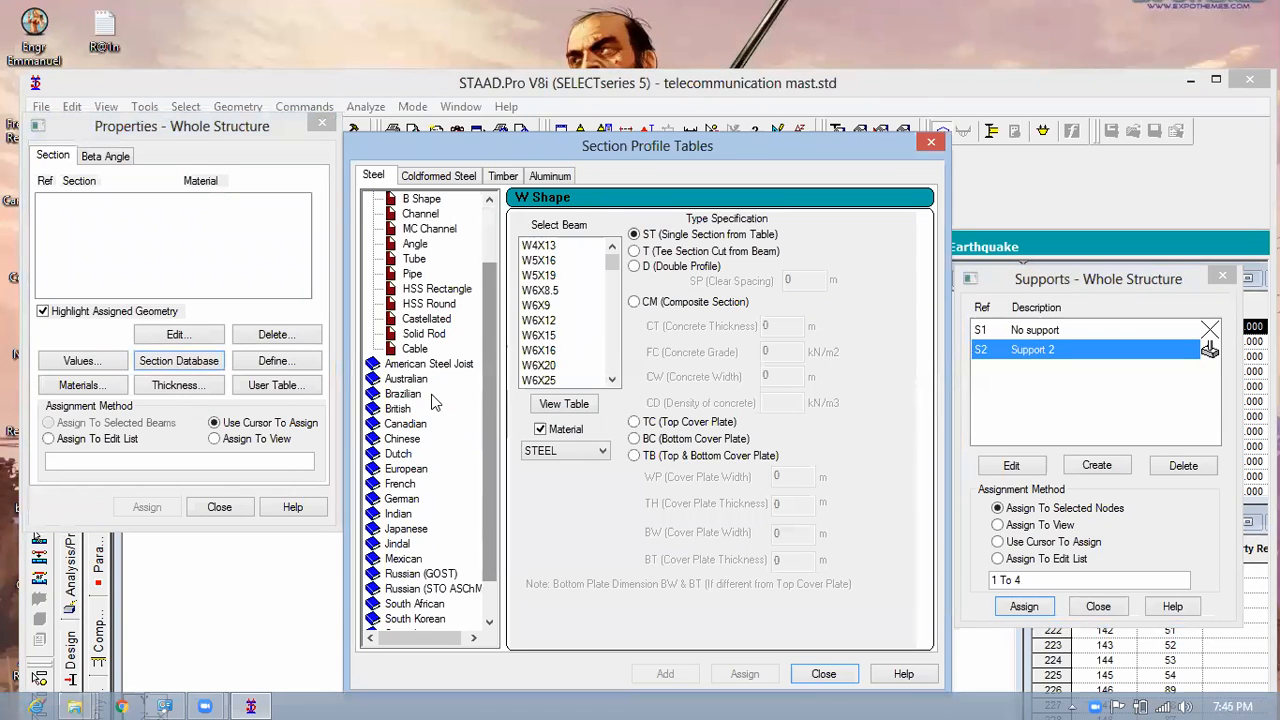
click(388, 408)
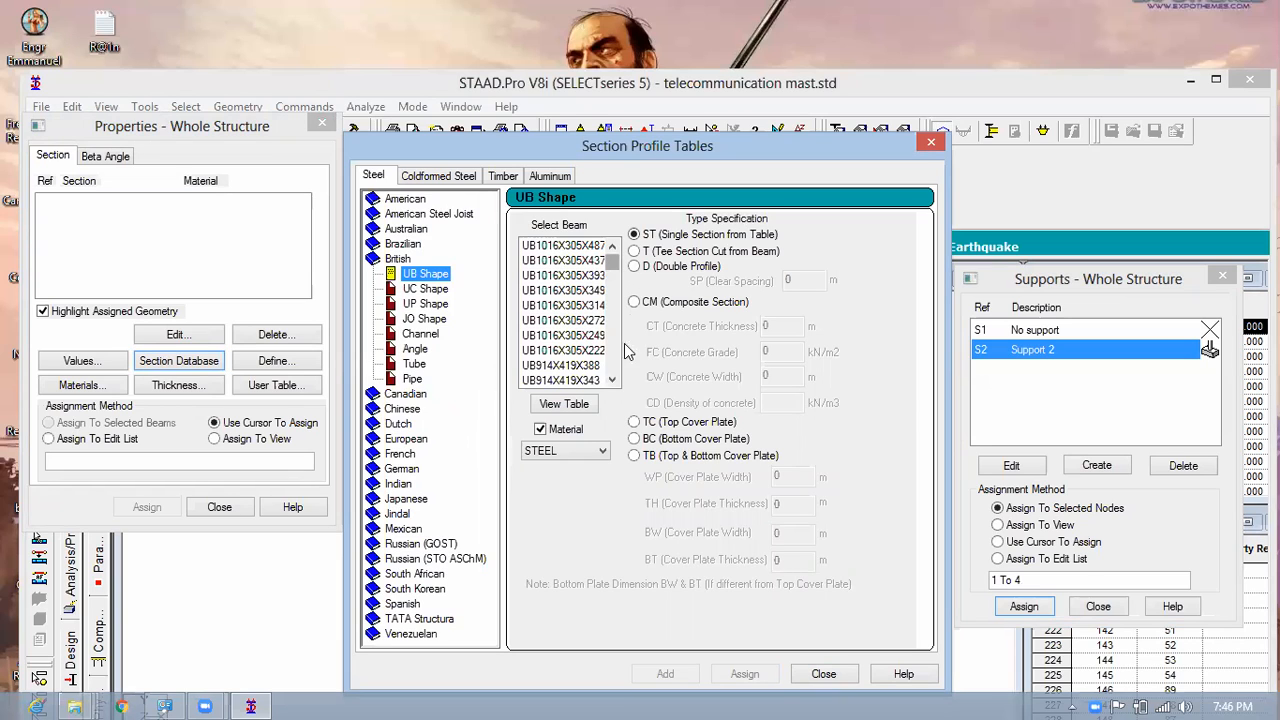
Step: Add the British UB610X229X140 section with STEEL material to the structure's section properties
scroll(627, 355, down, 15)
scroll(627, 366, down, 1)
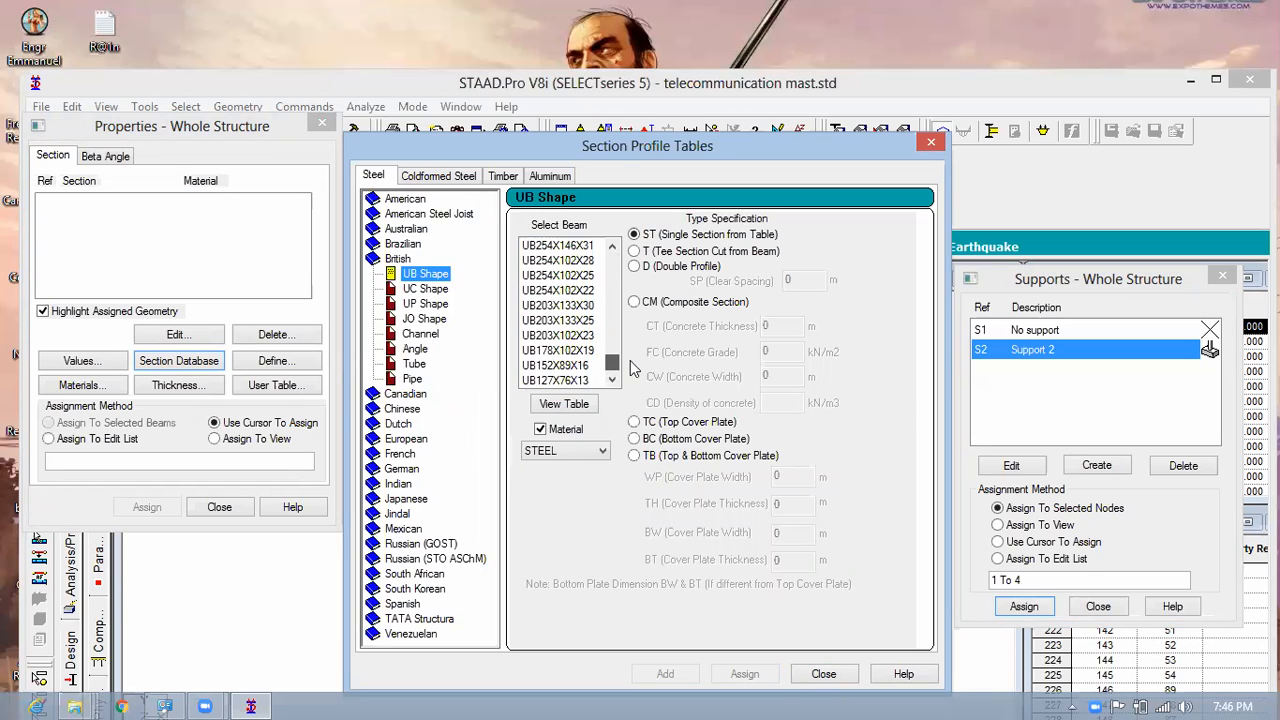
scroll(632, 366, up, 1)
scroll(635, 350, up, 2)
scroll(636, 362, down, 3)
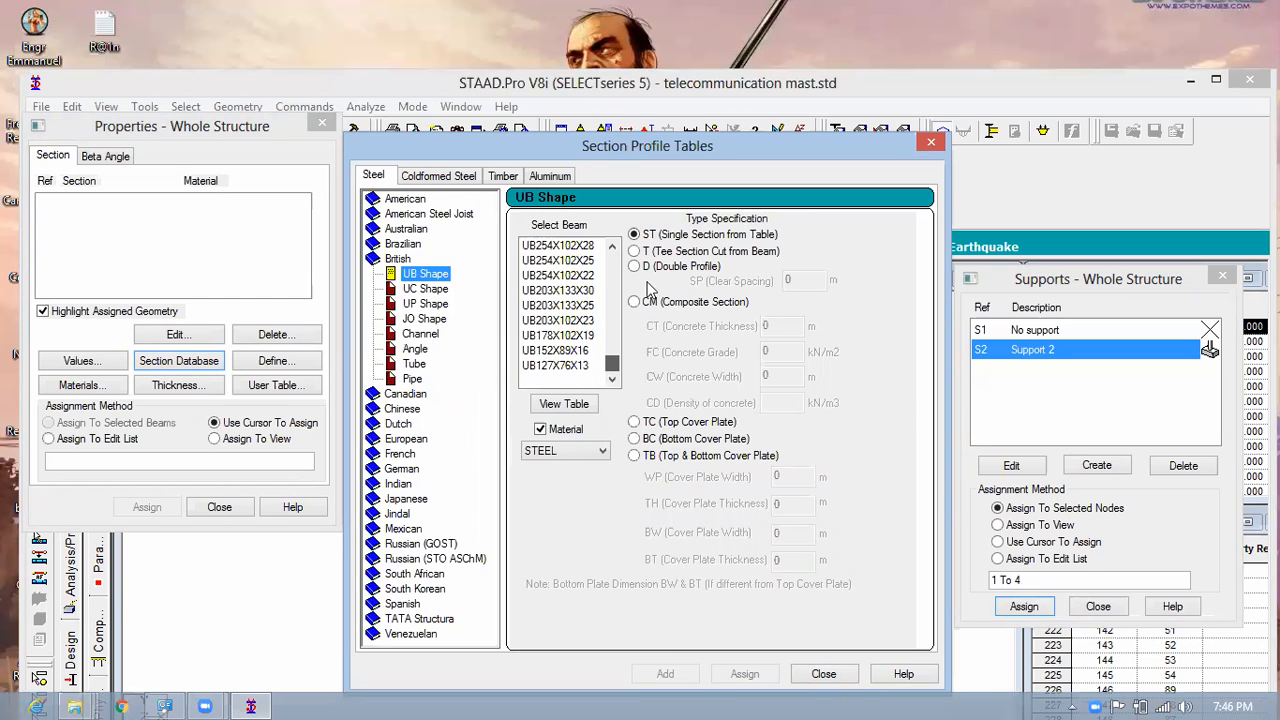
scroll(650, 286, up, 15)
scroll(659, 280, down, 1)
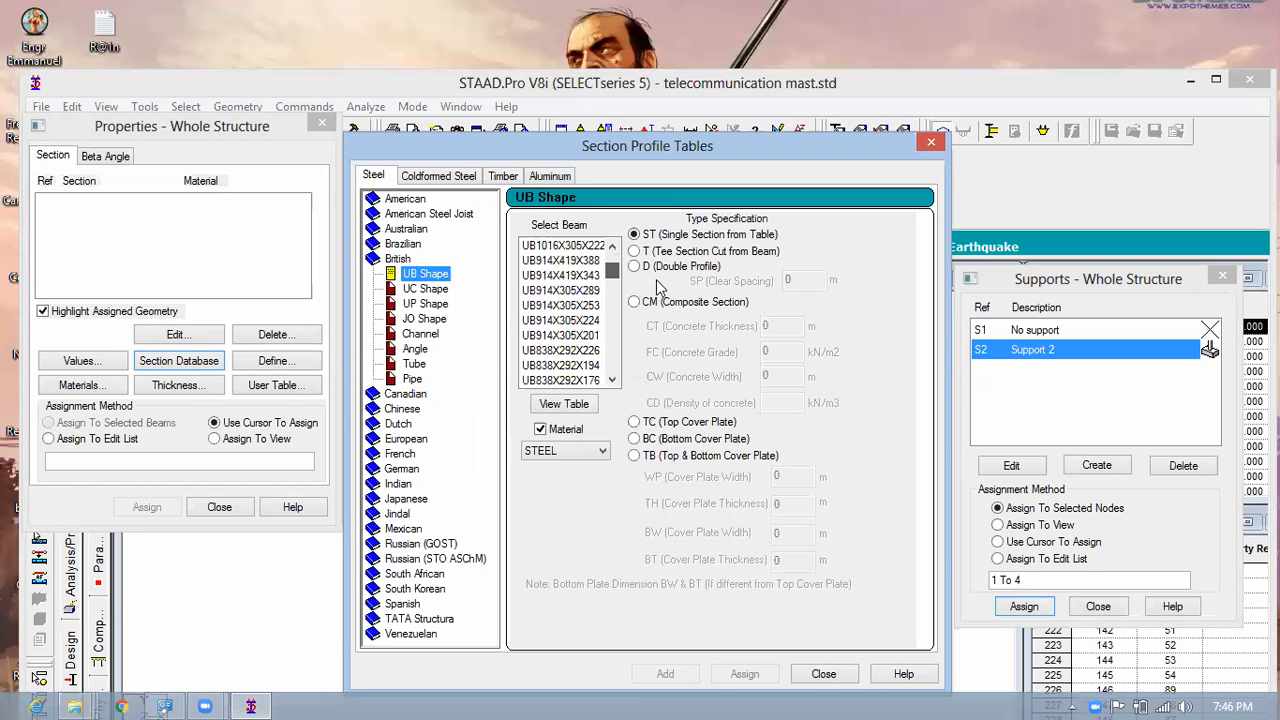
scroll(656, 279, down, 3)
scroll(657, 285, down, 1)
scroll(590, 340, down, 1)
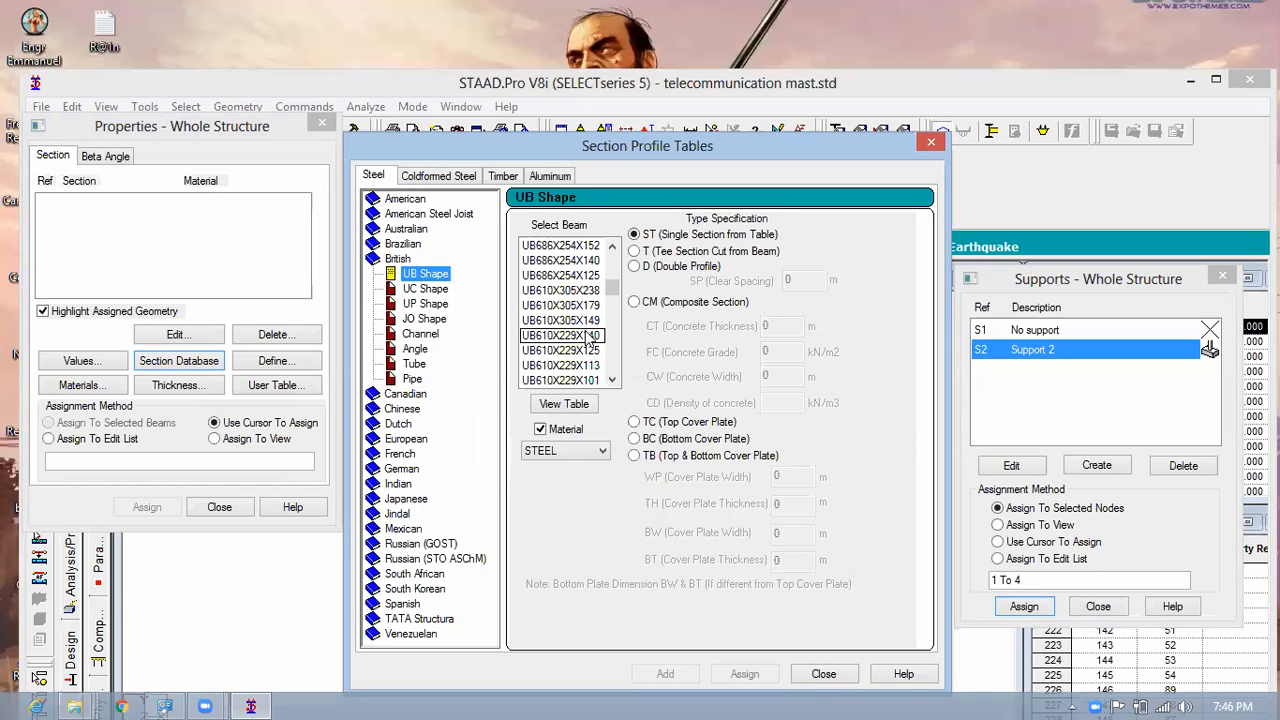
click(588, 380)
click(585, 338)
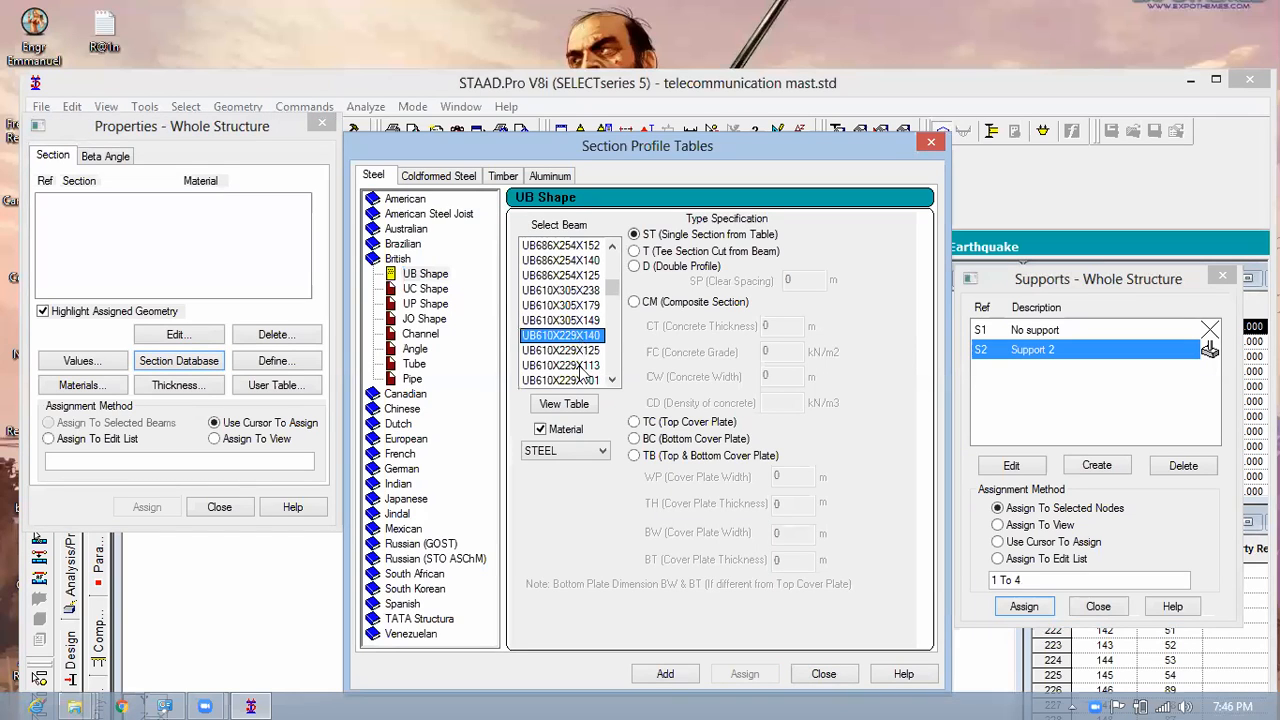
click(667, 675)
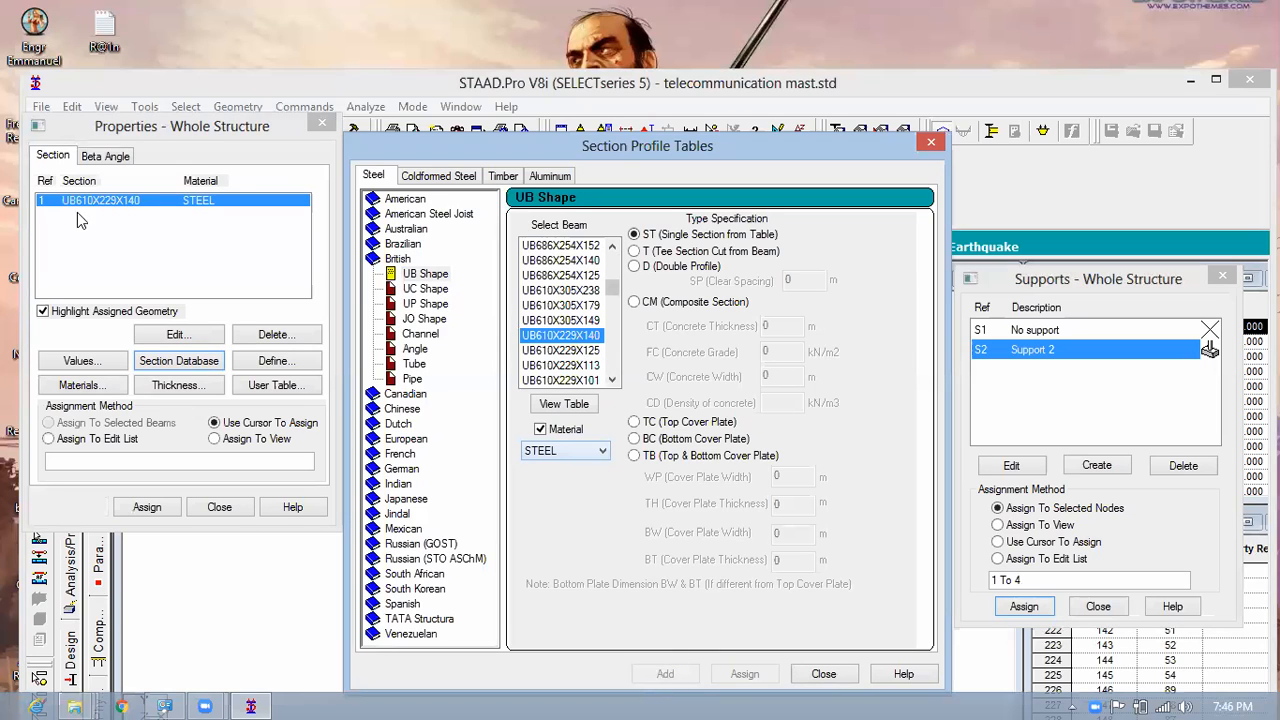
Step: Add the British UC203X203X86 column section with STEEL material to the section properties
click(427, 290)
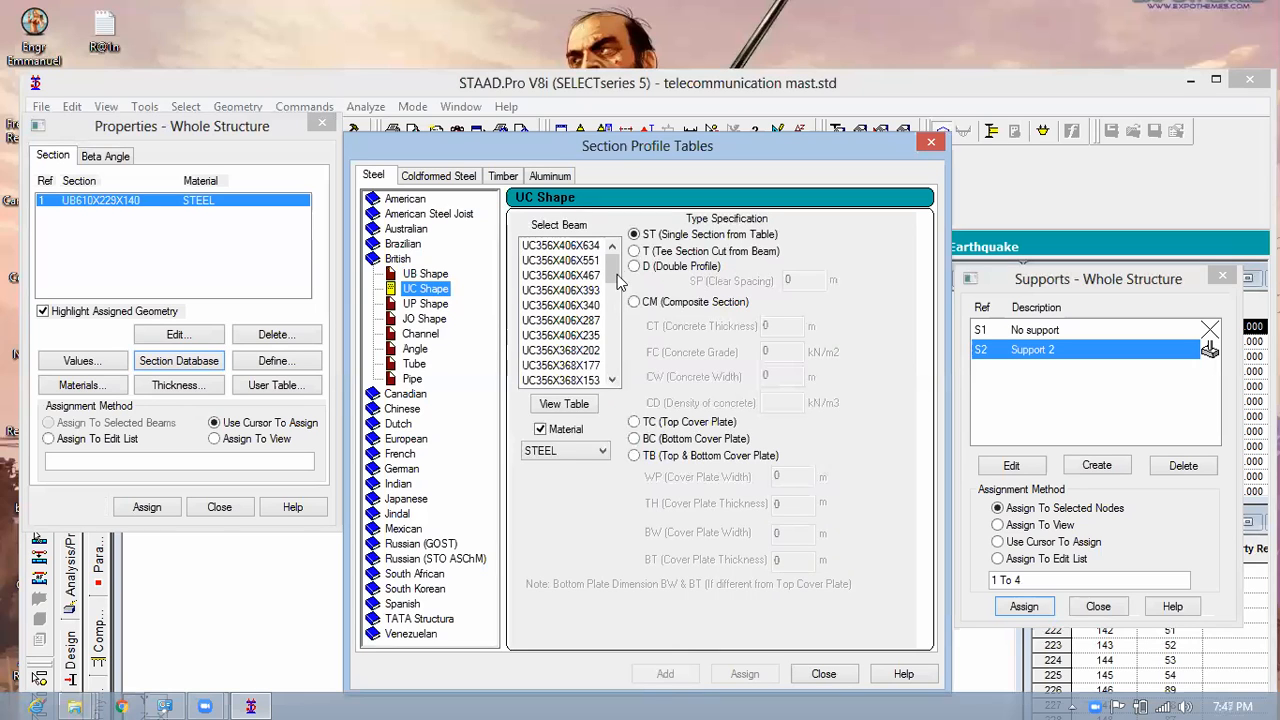
scroll(630, 320, down, 5)
scroll(632, 325, down, 1)
scroll(630, 330, down, 3)
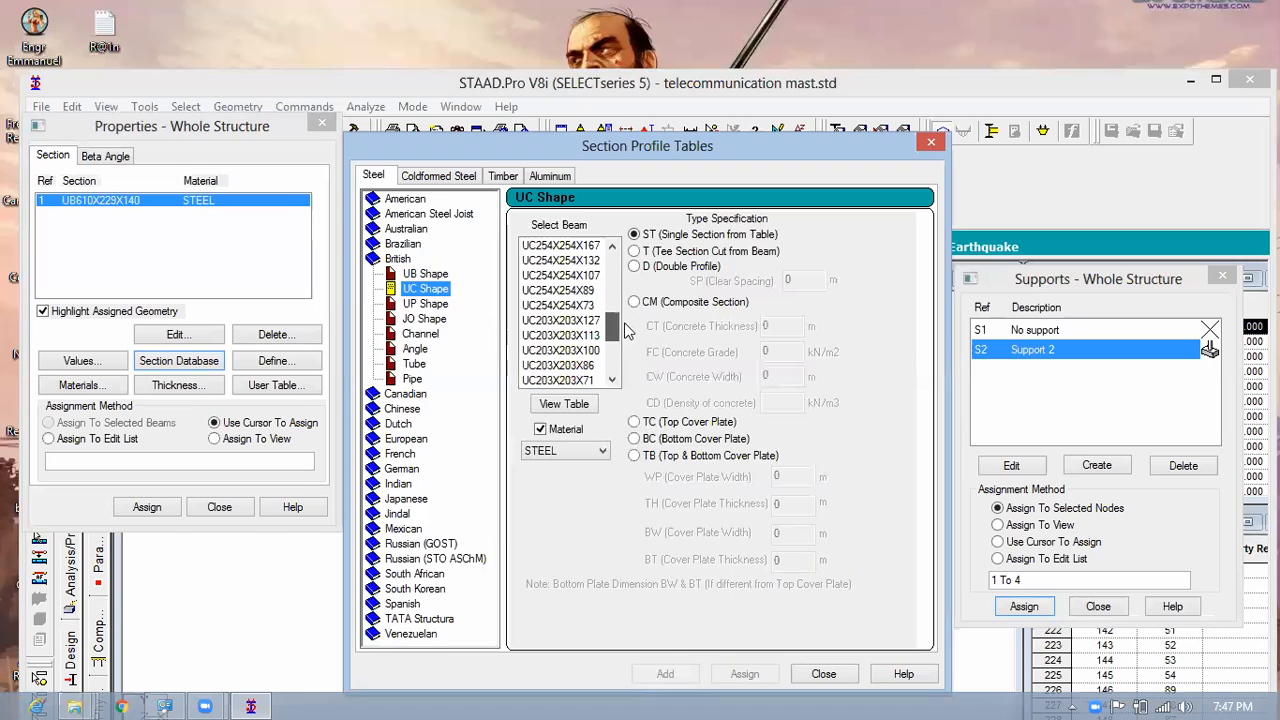
click(577, 368)
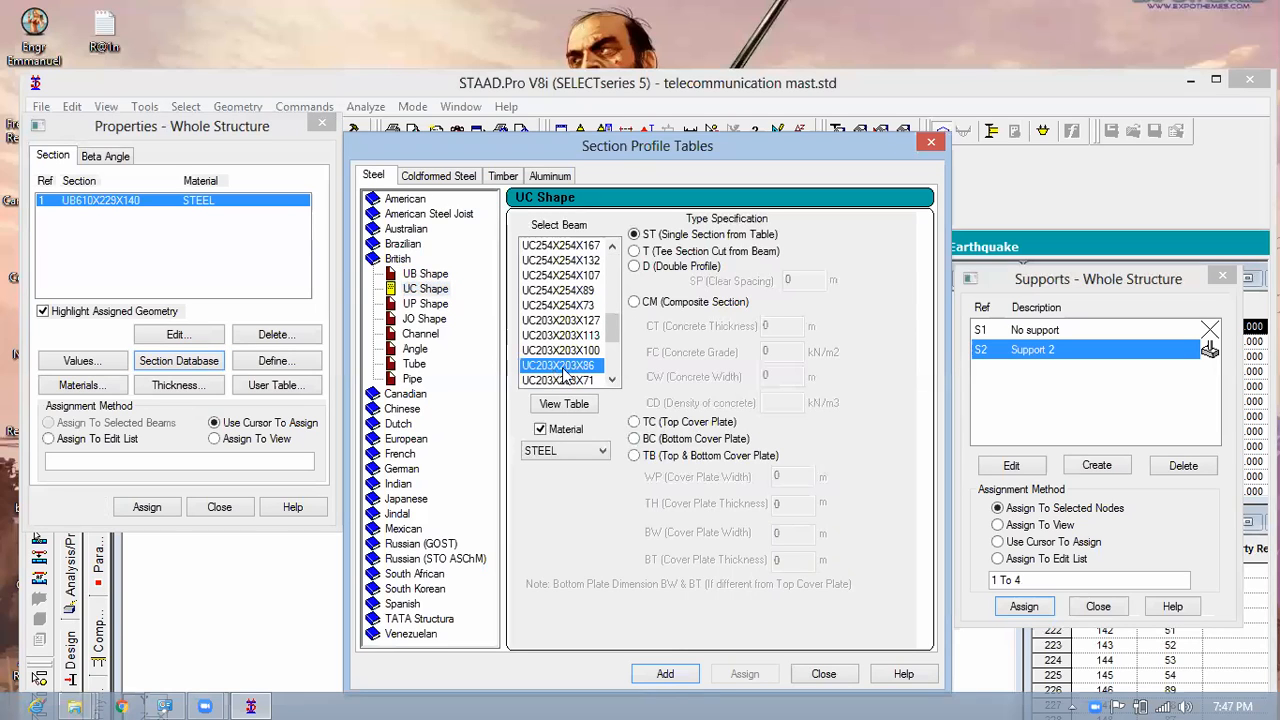
click(665, 673)
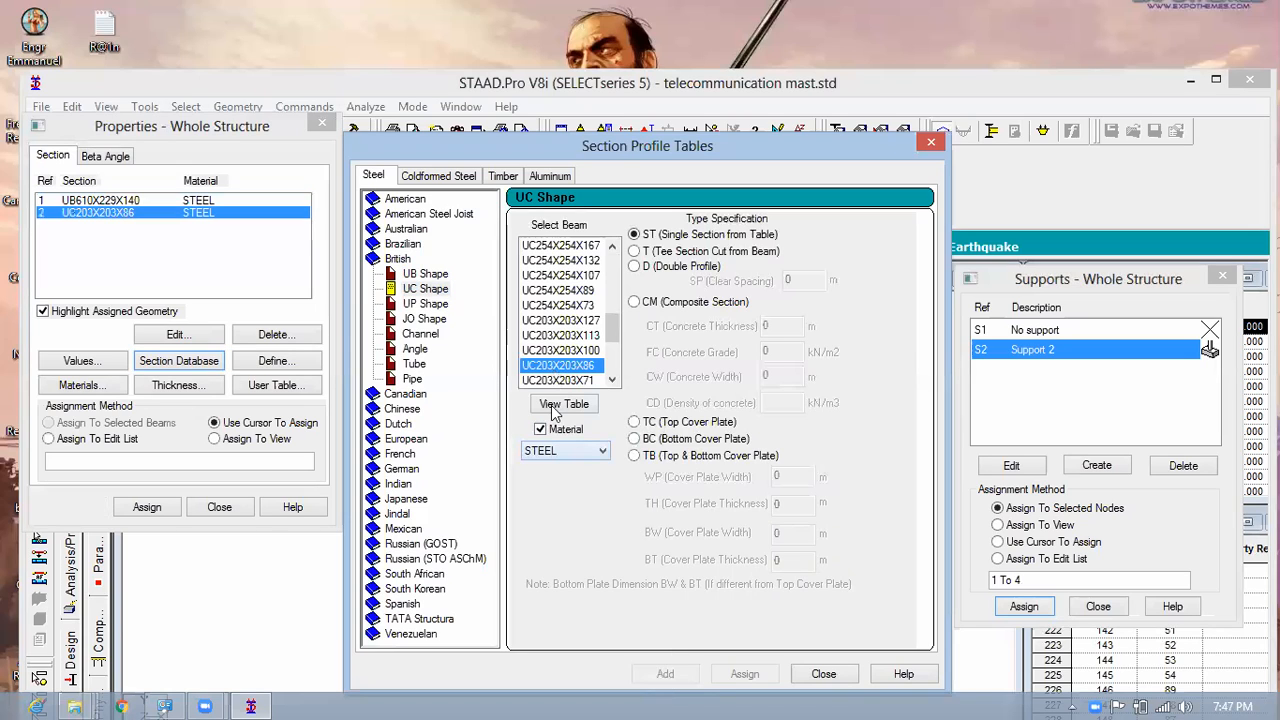
Step: Add the British channel CH102X51 as a single steel section and close the section profile tables
click(420, 334)
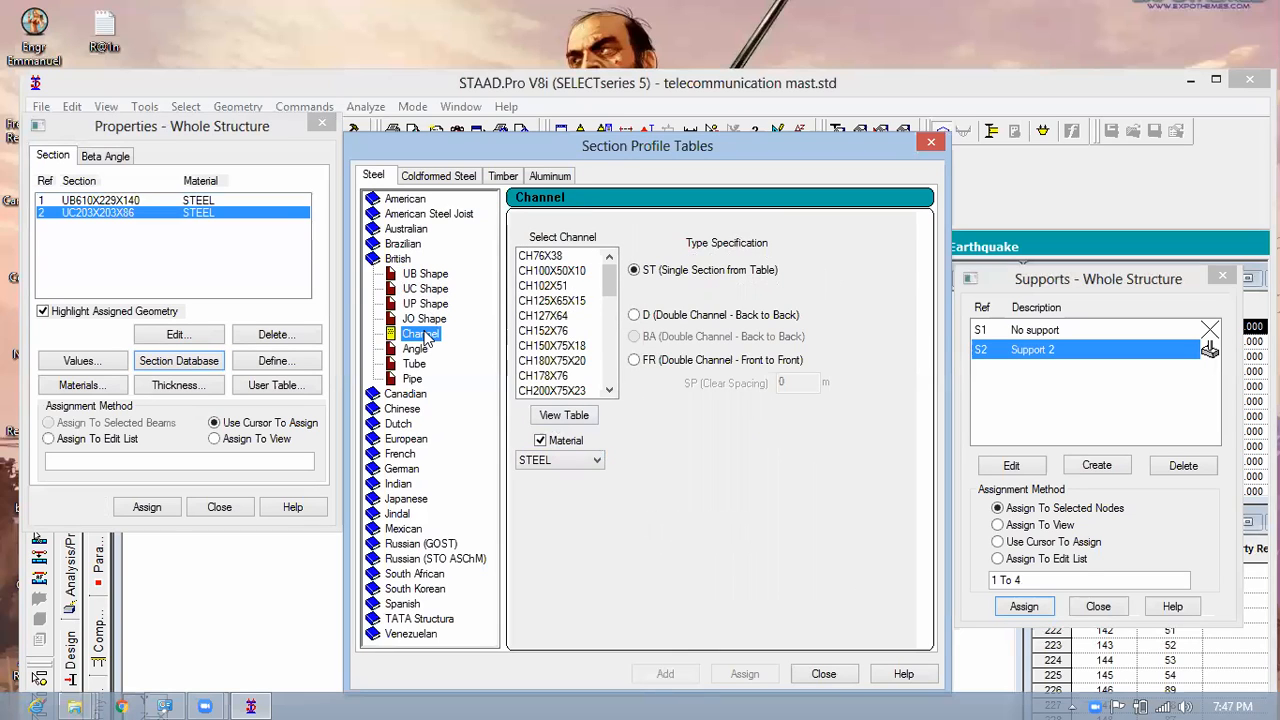
click(556, 302)
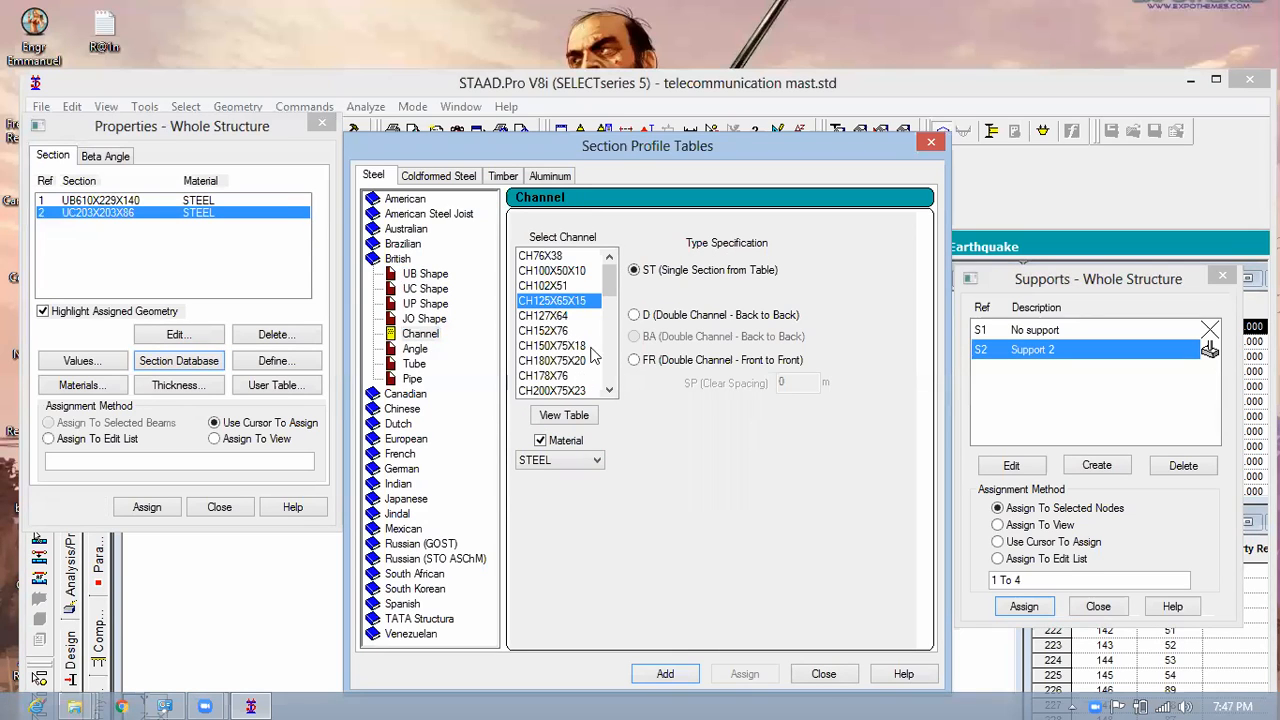
click(552, 286)
click(670, 676)
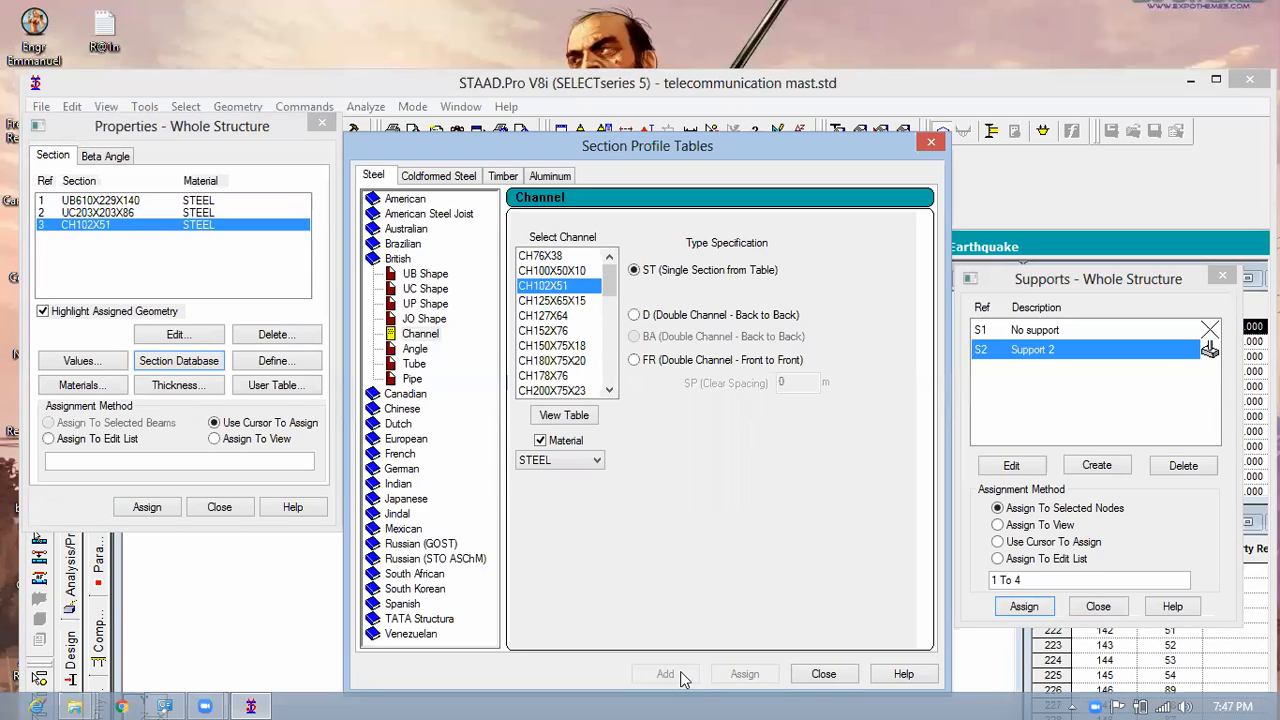
click(822, 674)
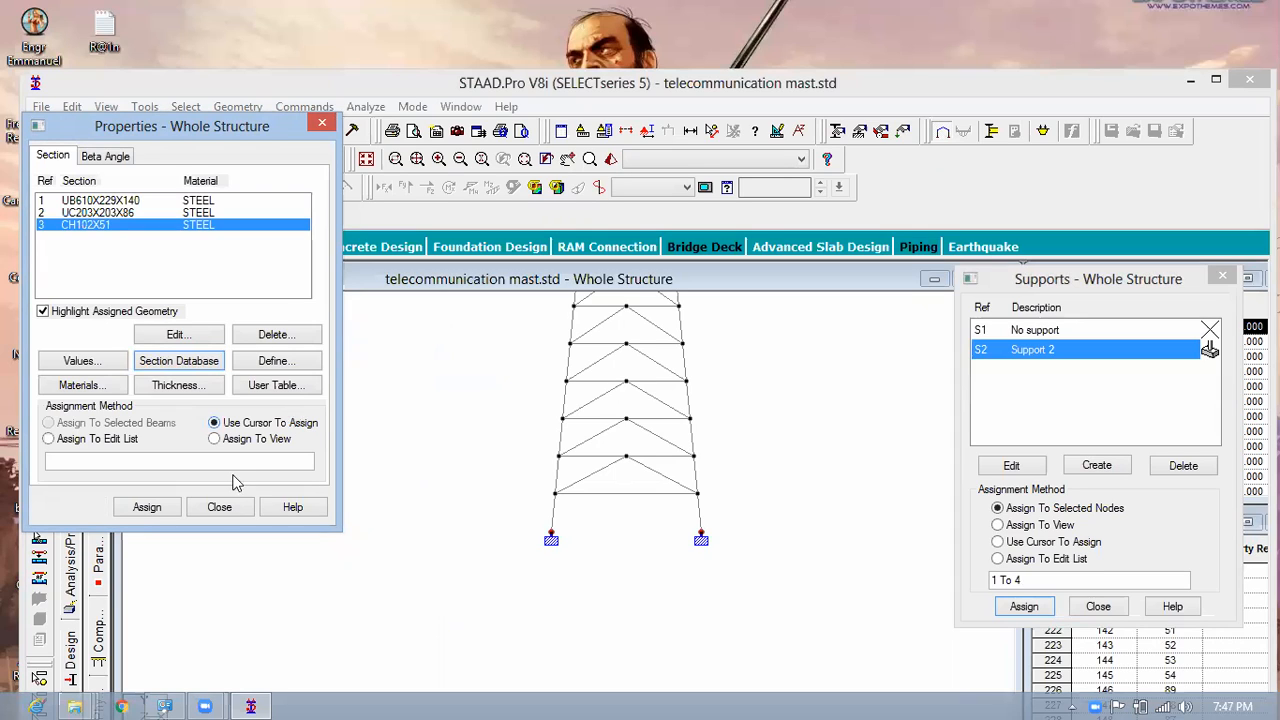
Step: Assign the UB610X229X140 section to all beams parallel to the X and Z axes, and save the model
click(110, 202)
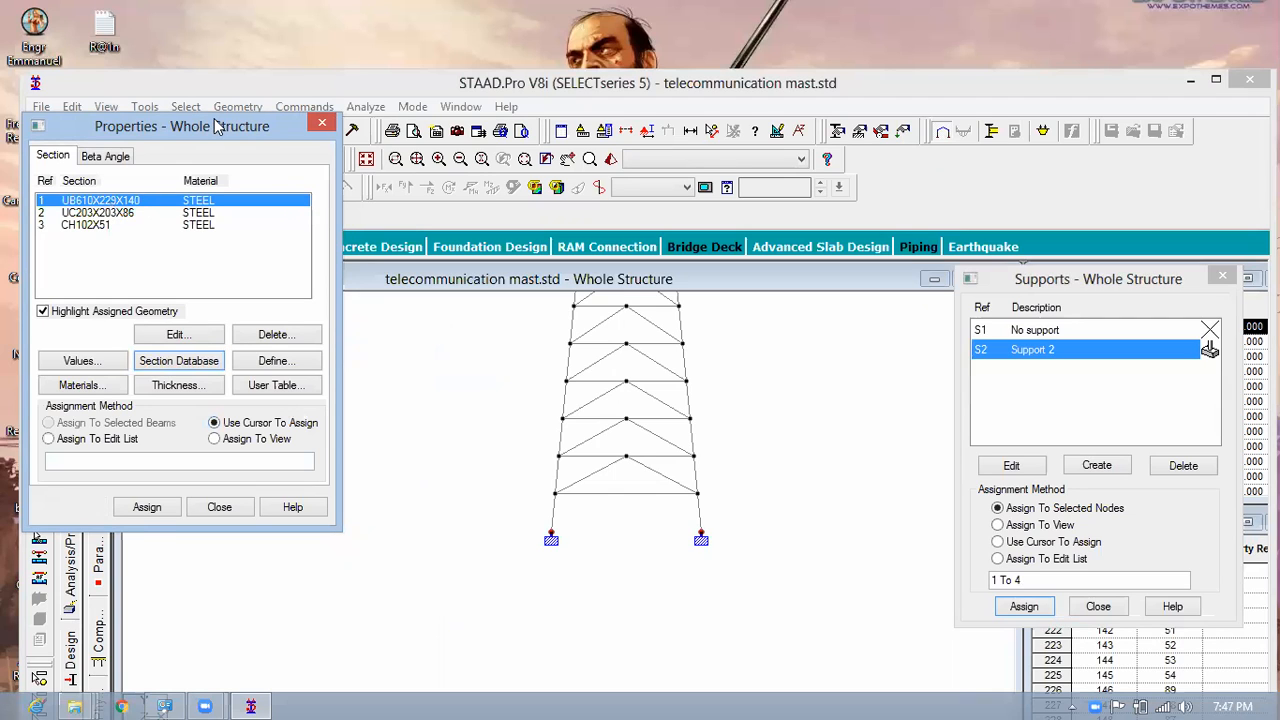
drag(216, 120, 1052, 295)
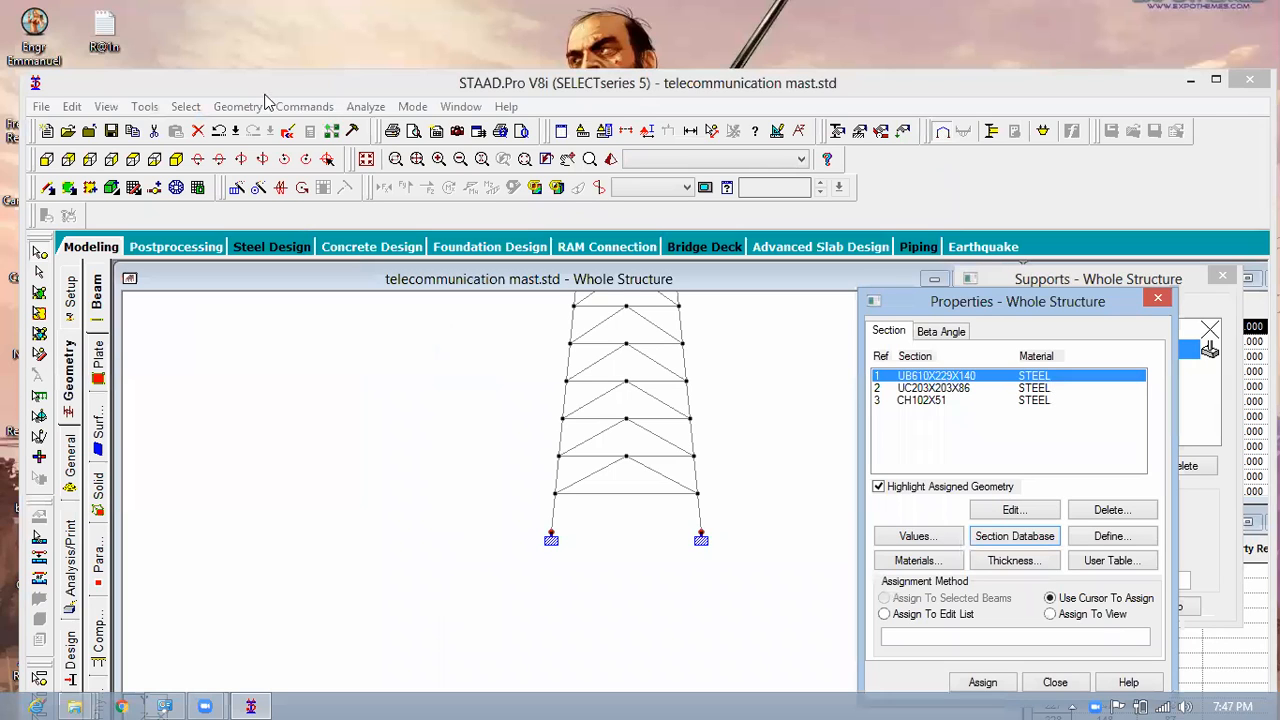
click(186, 107)
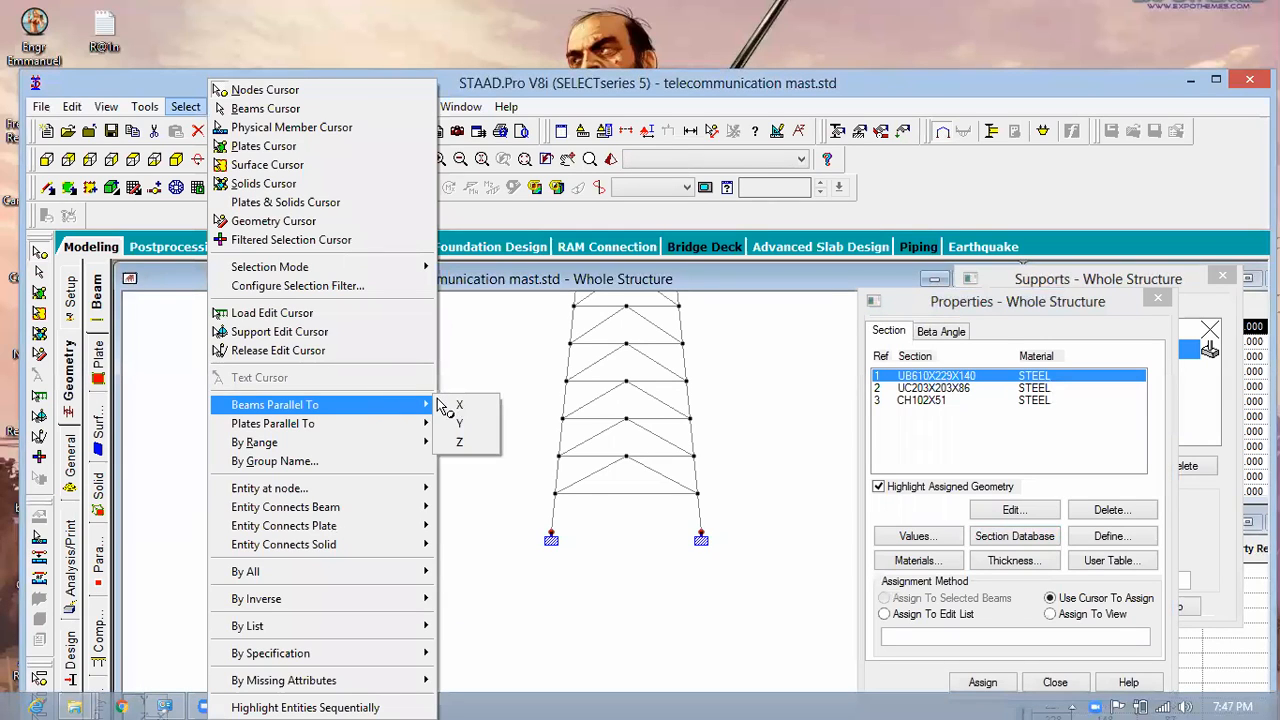
click(459, 404)
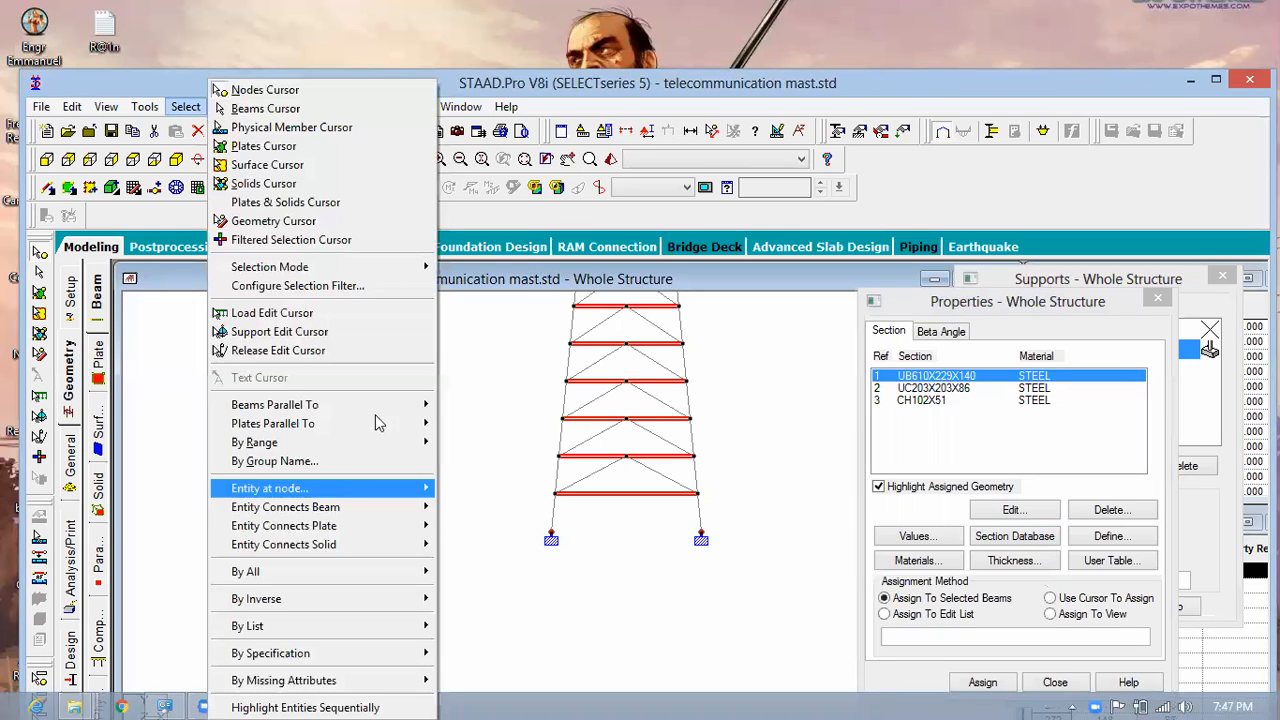
mouse_move(405, 414)
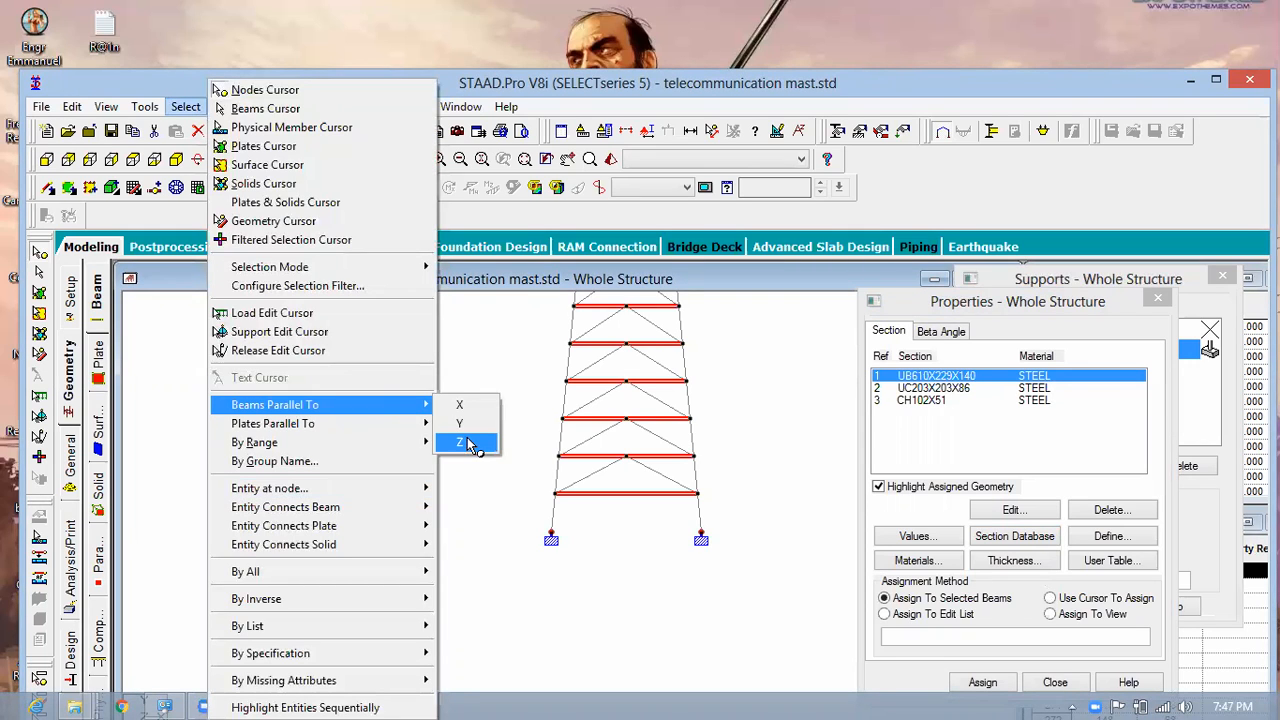
click(467, 441)
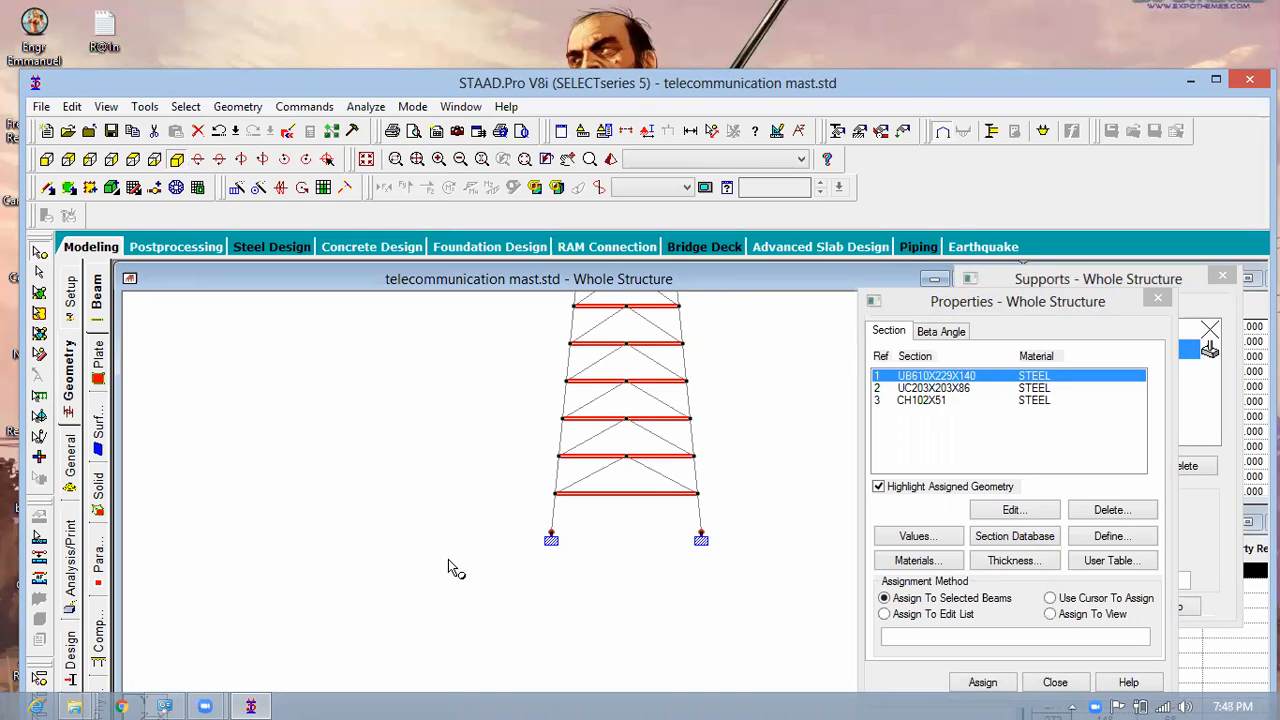
scroll(418, 409, down, 2)
middle_drag(422, 478, 331, 635)
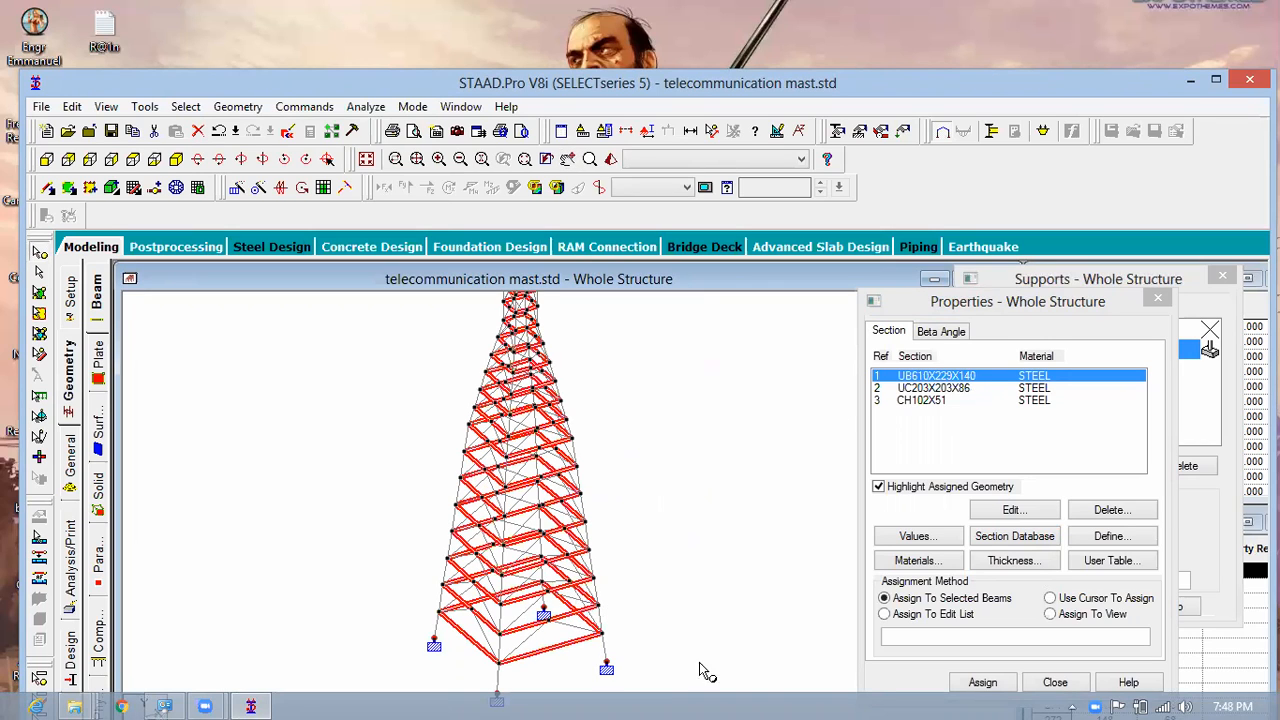
click(990, 682)
click(985, 682)
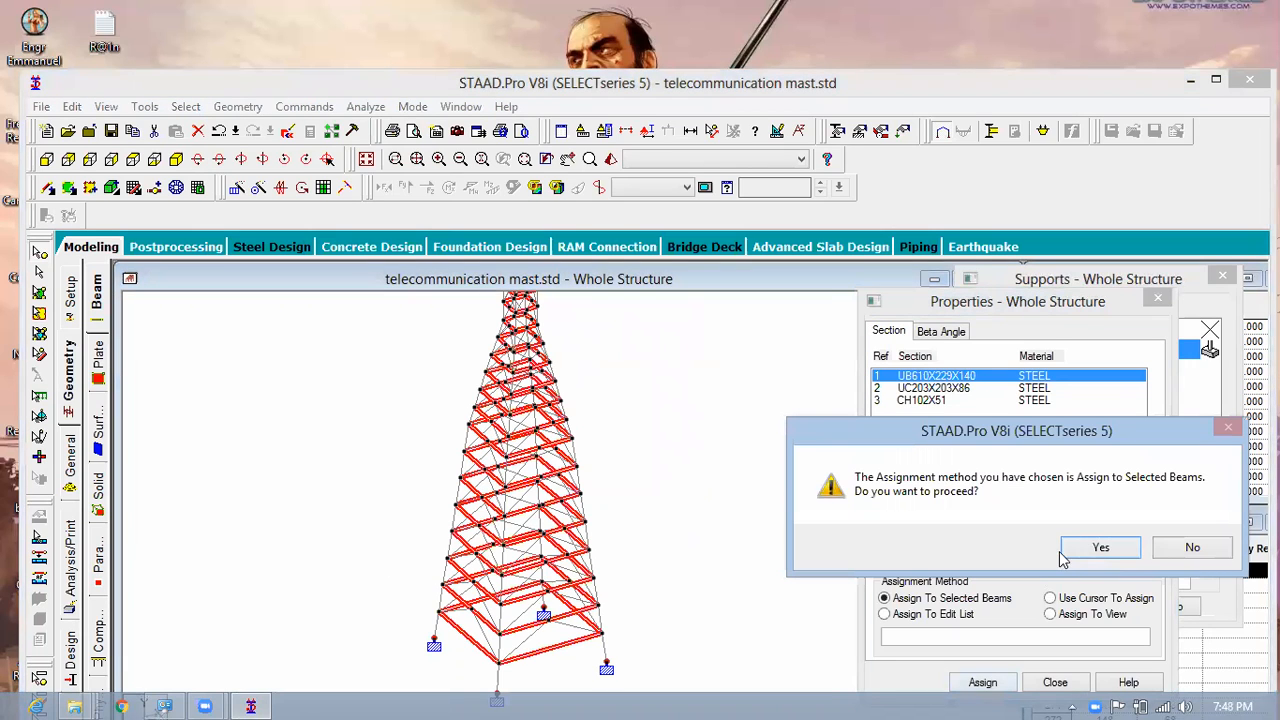
key(Return)
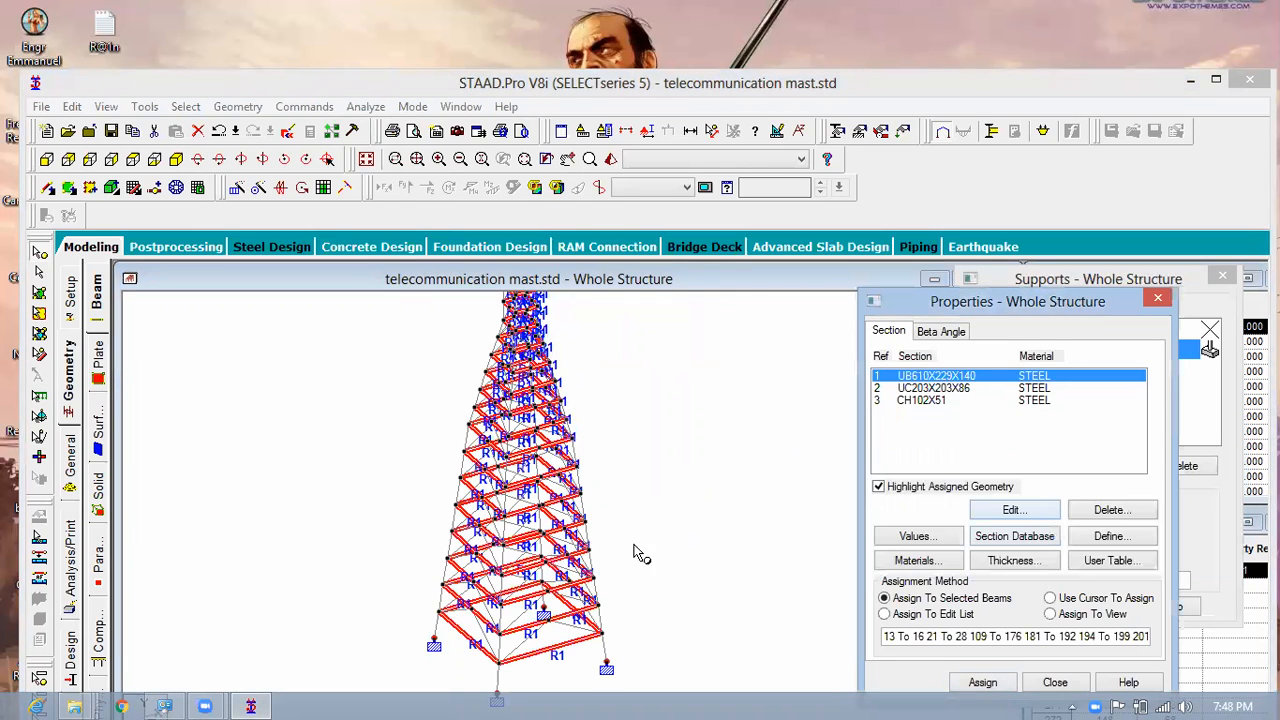
click(651, 521)
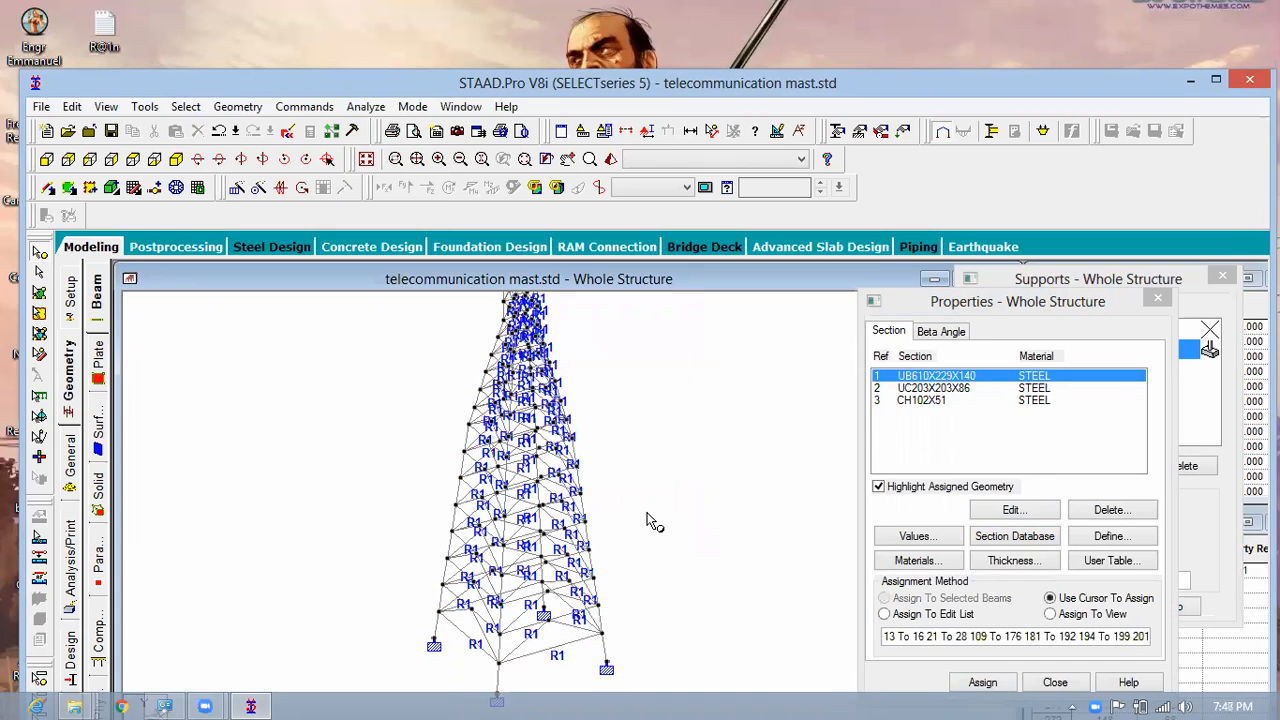
key(ctrl+s)
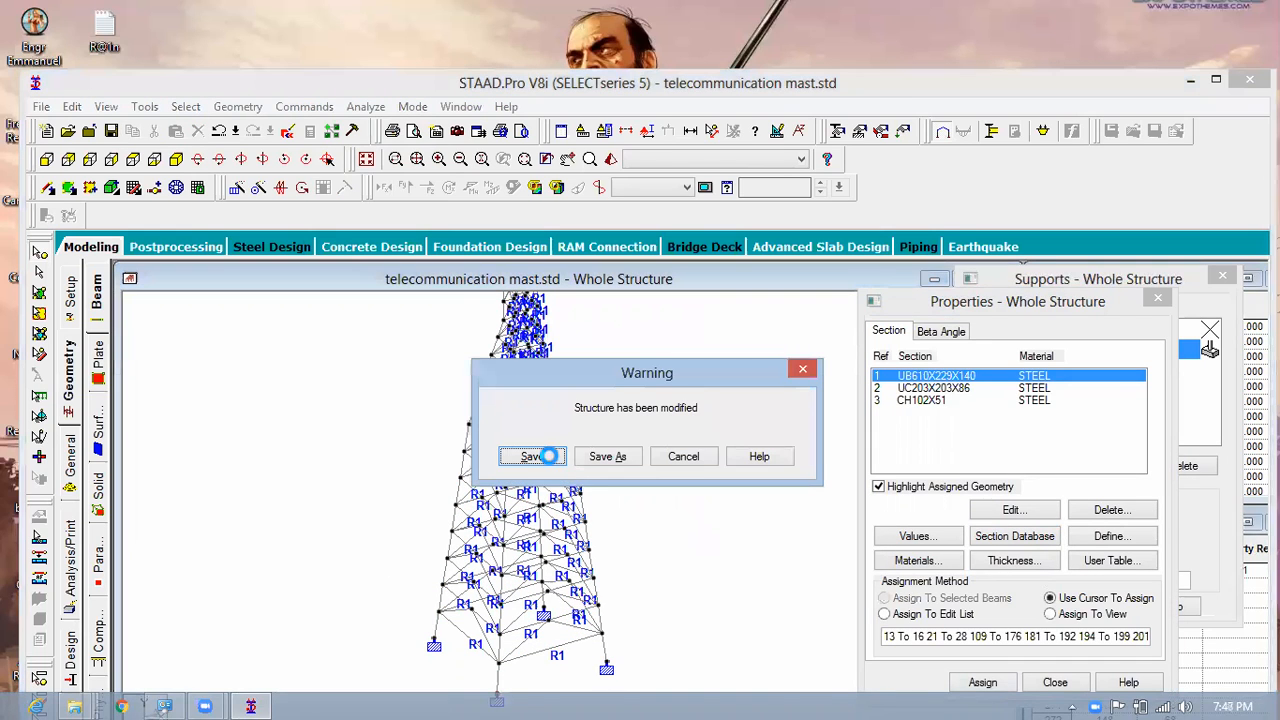
key(Return)
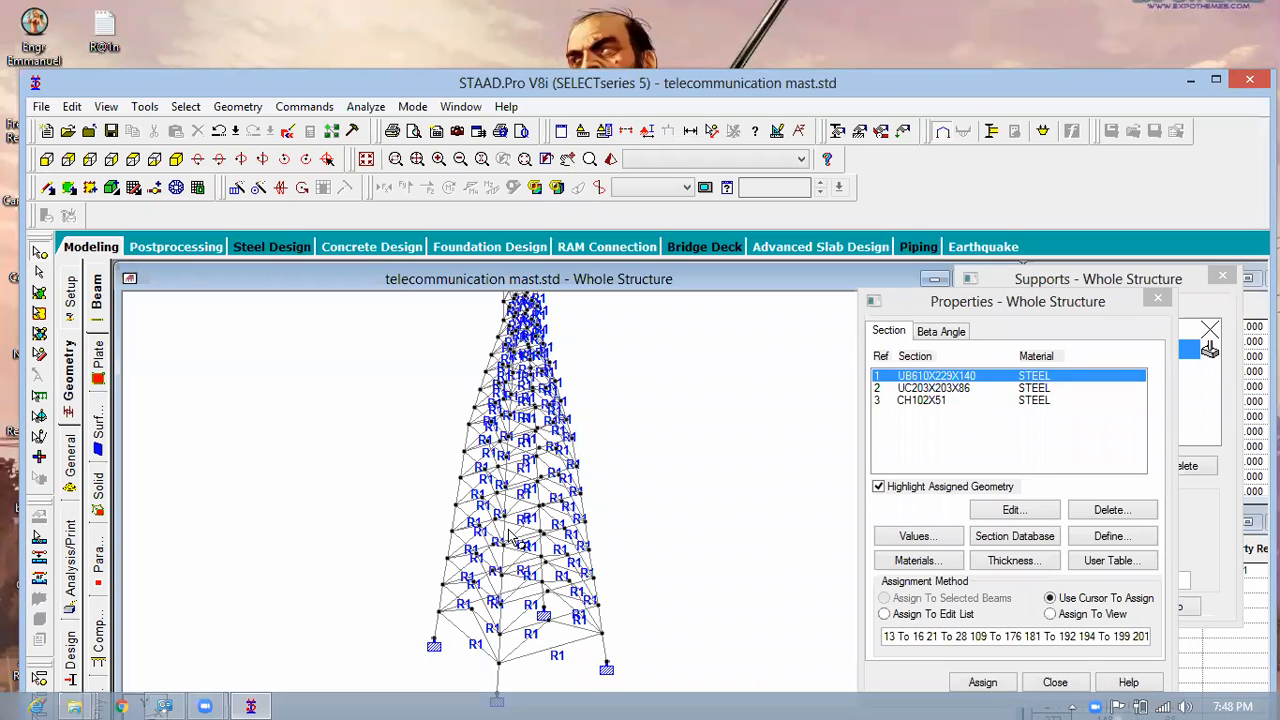
Step: Show the mast in plan view from above and maximize the program window
click(133, 170)
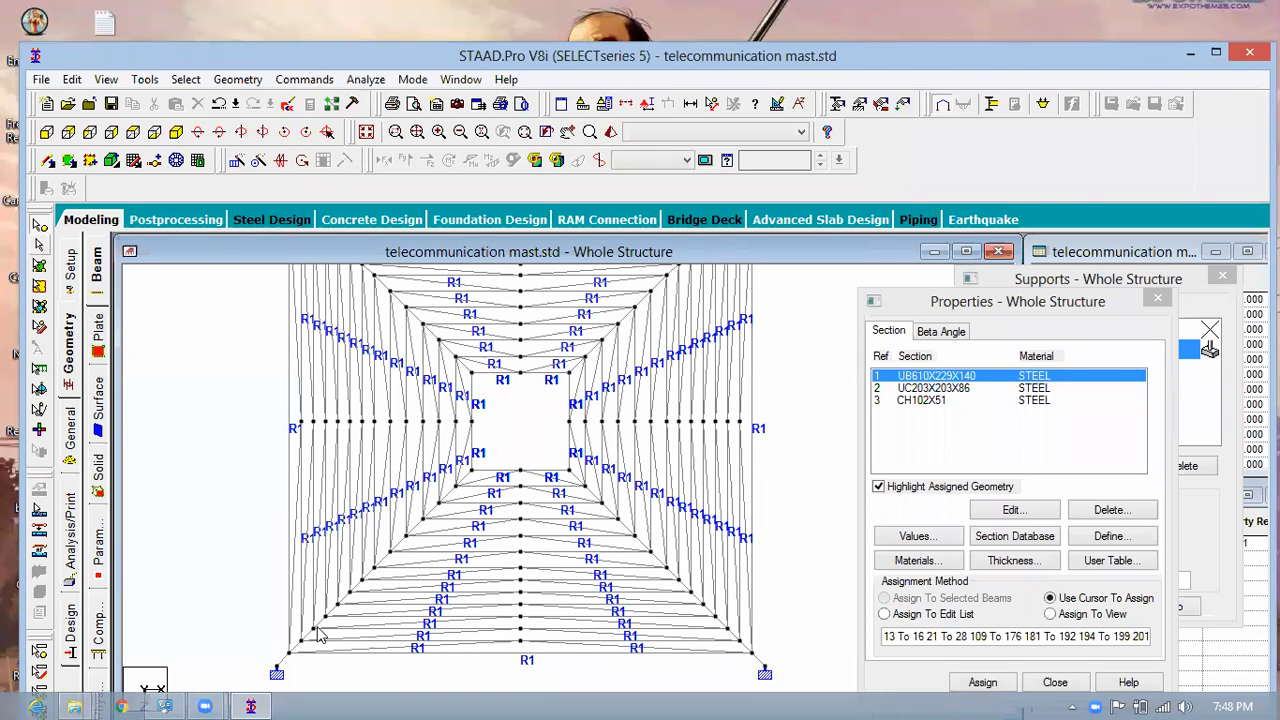
drag(291, 646, 266, 682)
scroll(264, 682, up, 1)
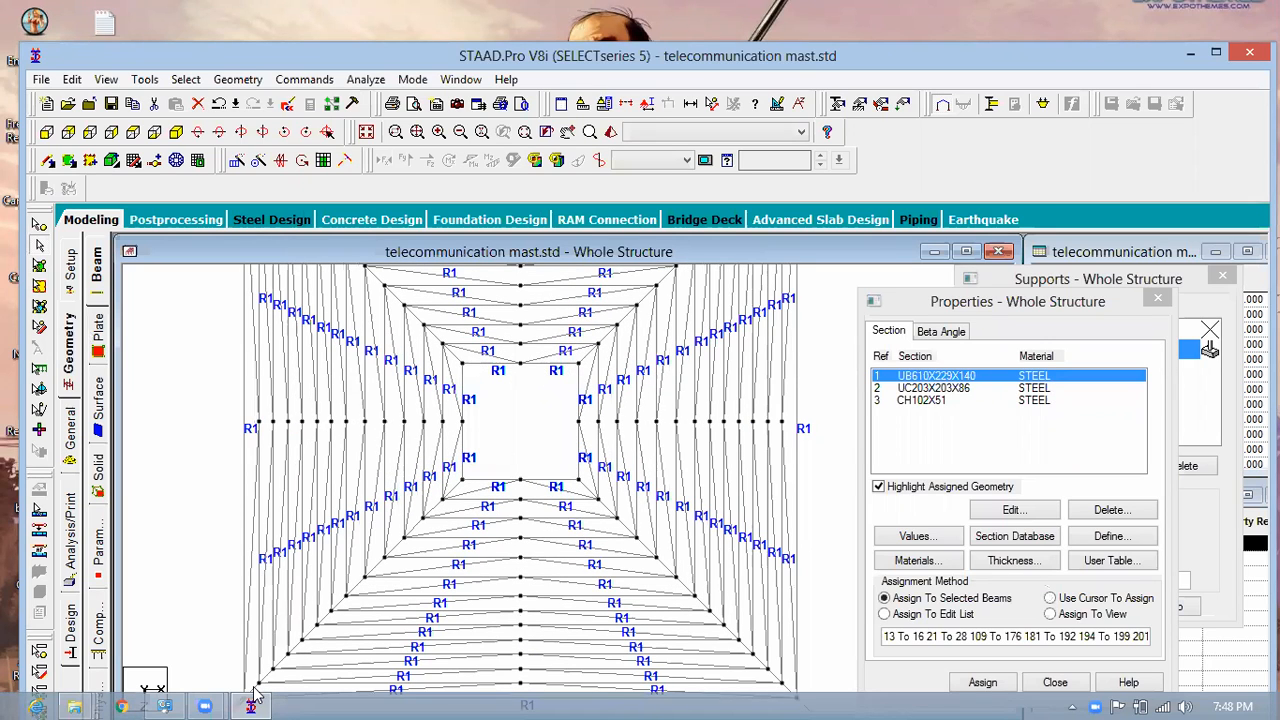
click(259, 682)
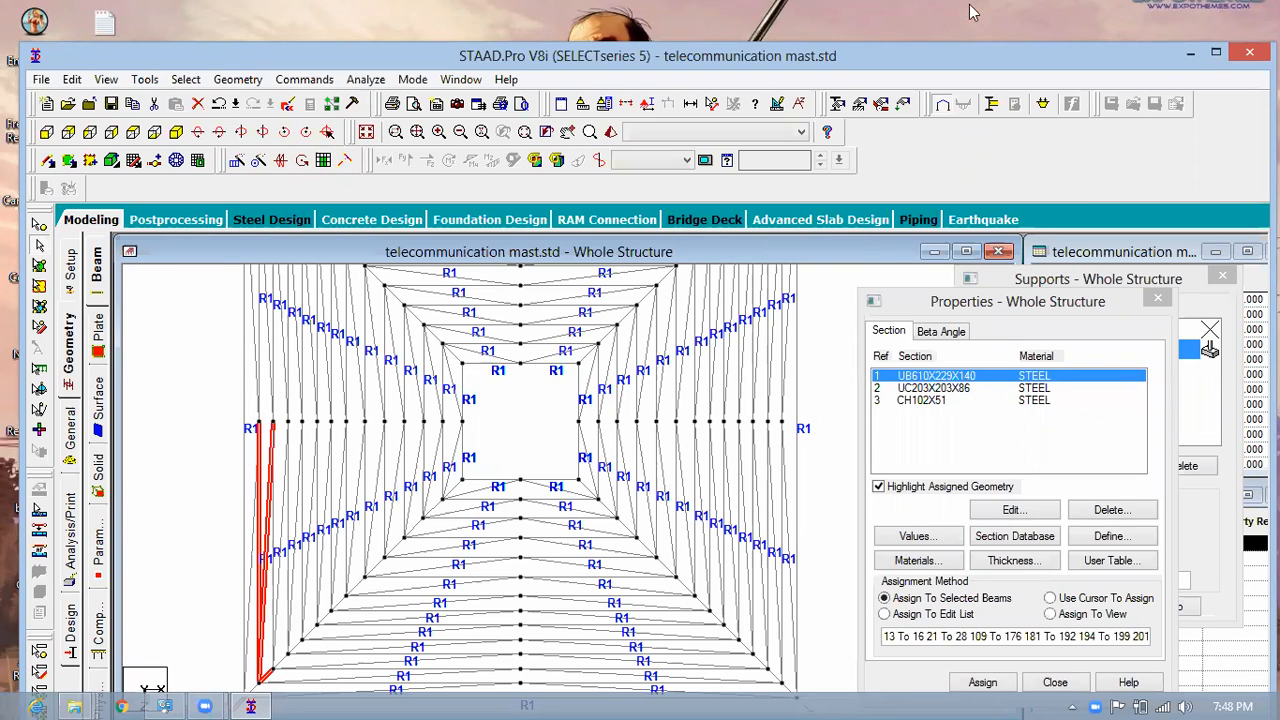
drag(966, 61, 966, 20)
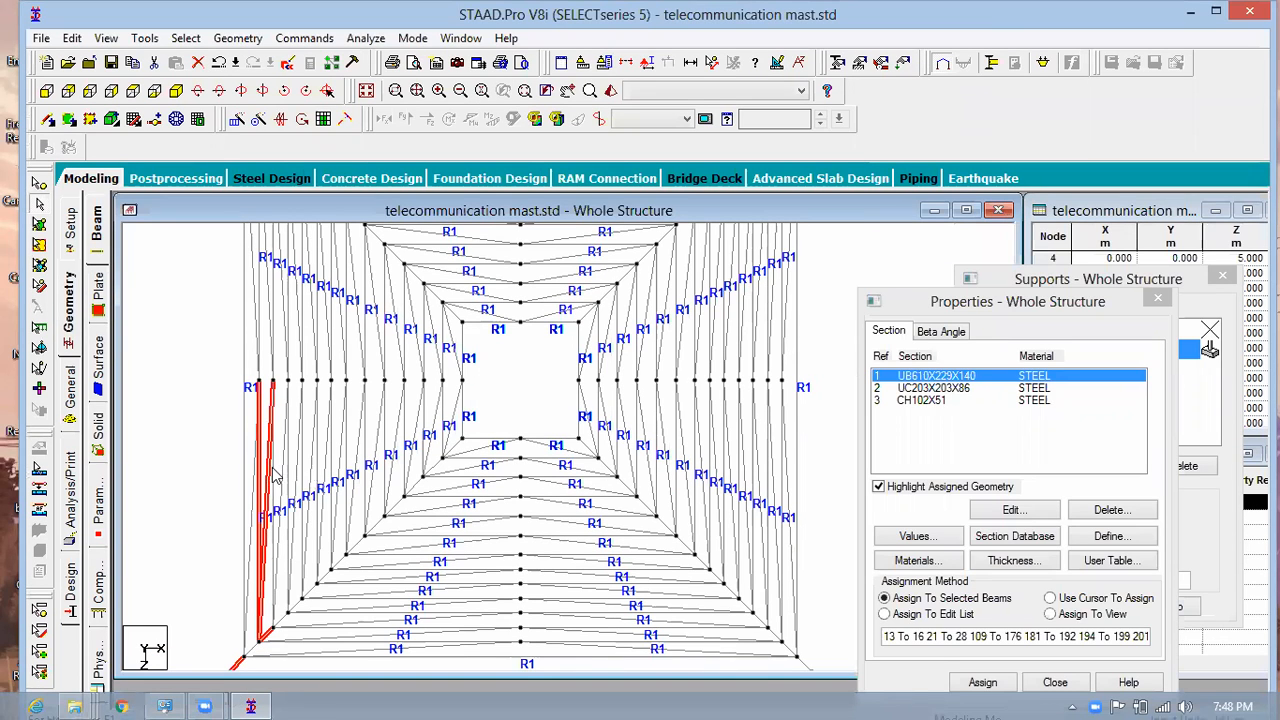
click(275, 470)
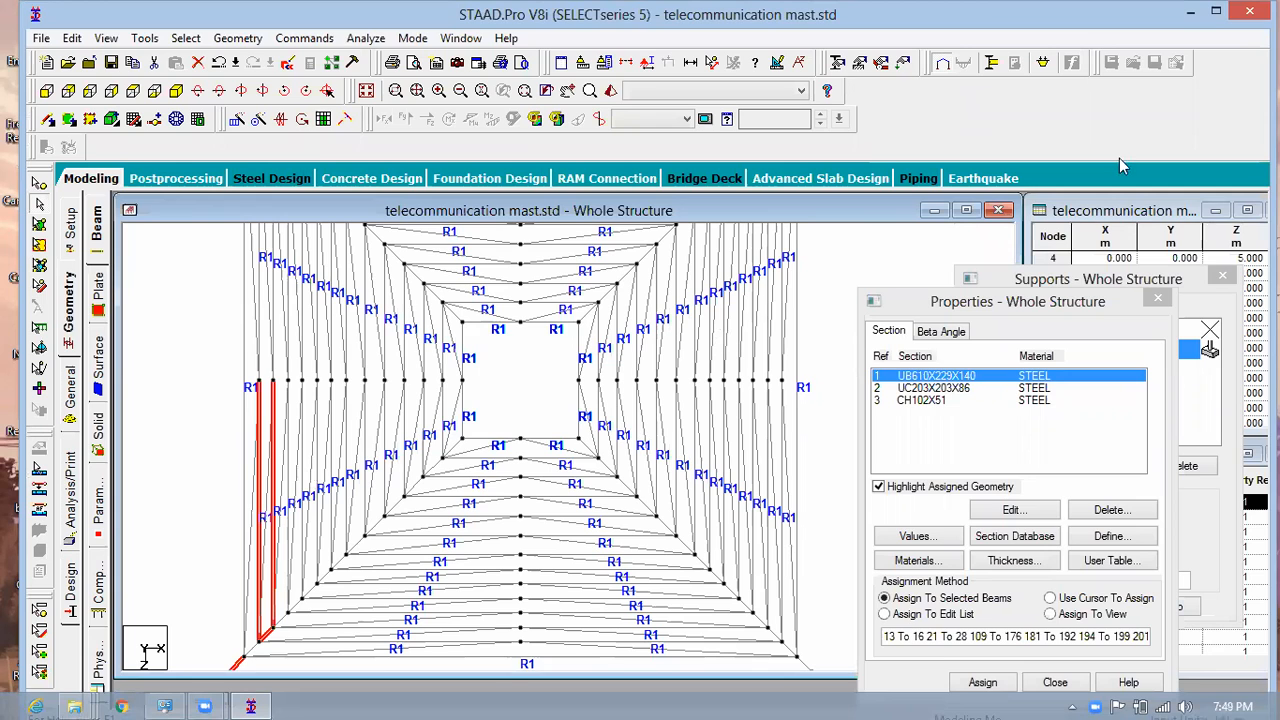
click(1215, 18)
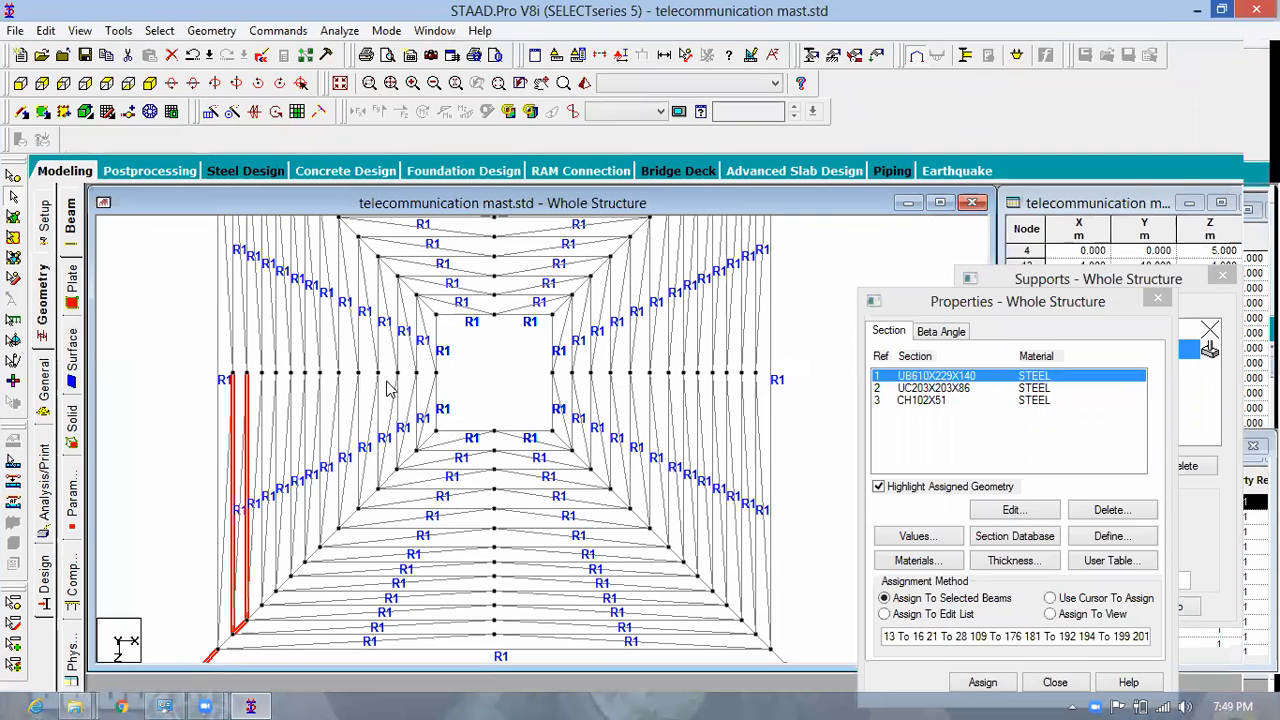
click(456, 358)
scroll(456, 358, down, 1)
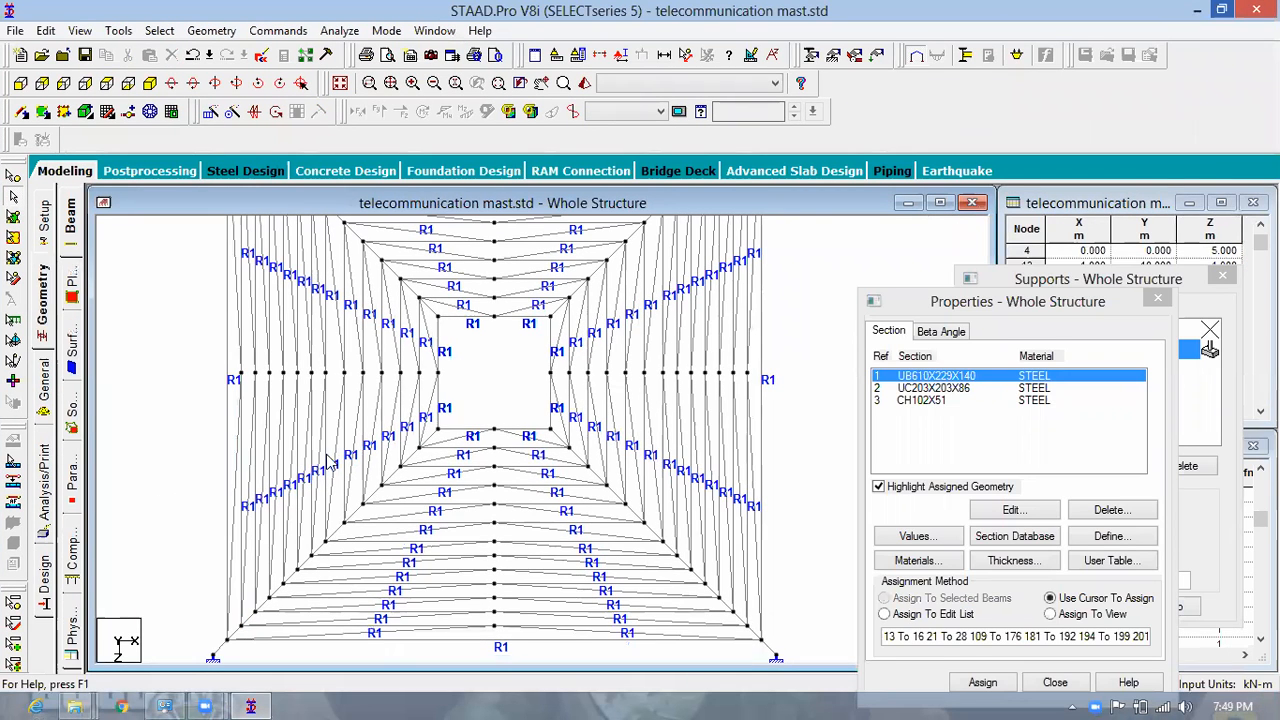
scroll(260, 643, down, 4)
scroll(274, 634, up, 3)
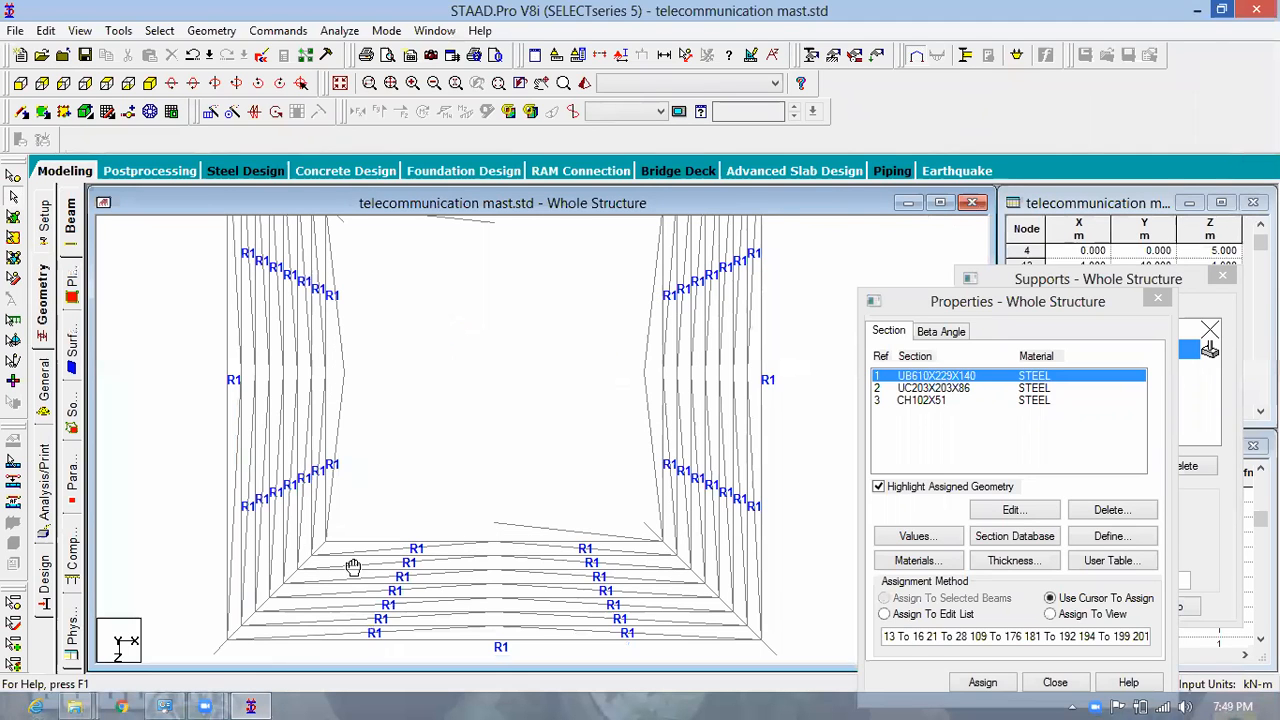
scroll(352, 485, down, 1)
scroll(370, 445, up, 1)
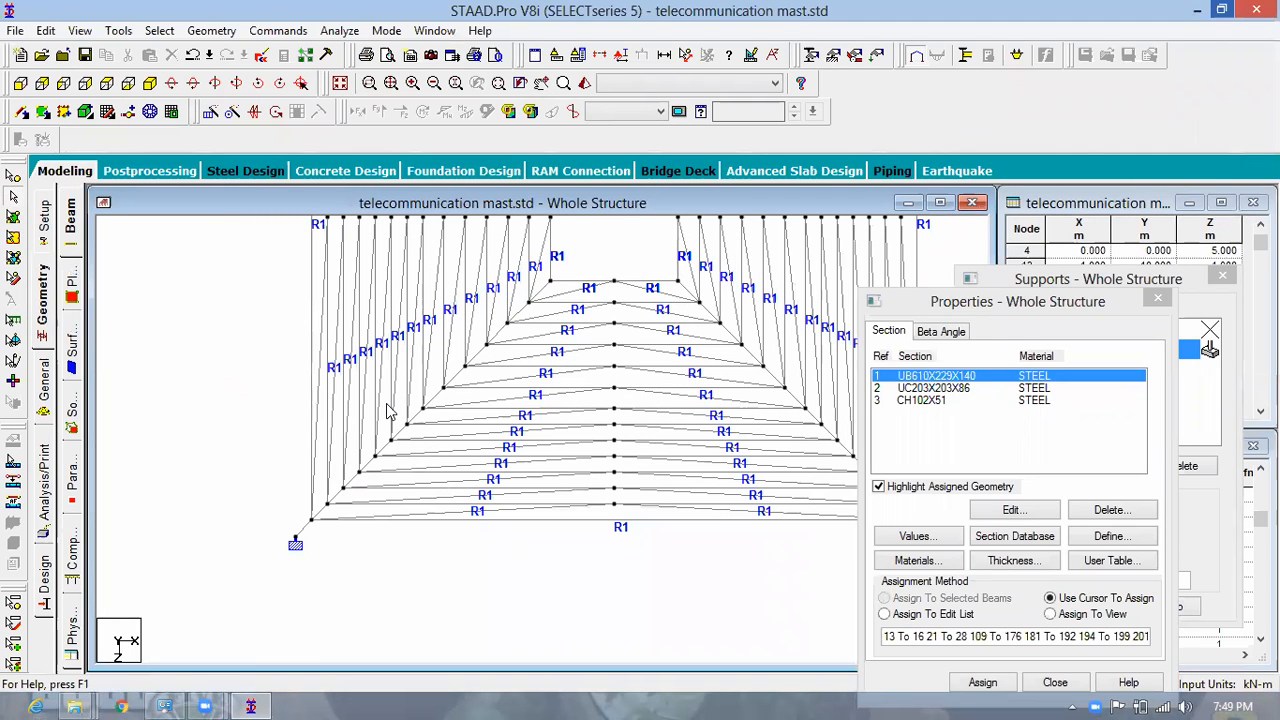
click(530, 302)
ctrl+click(503, 328)
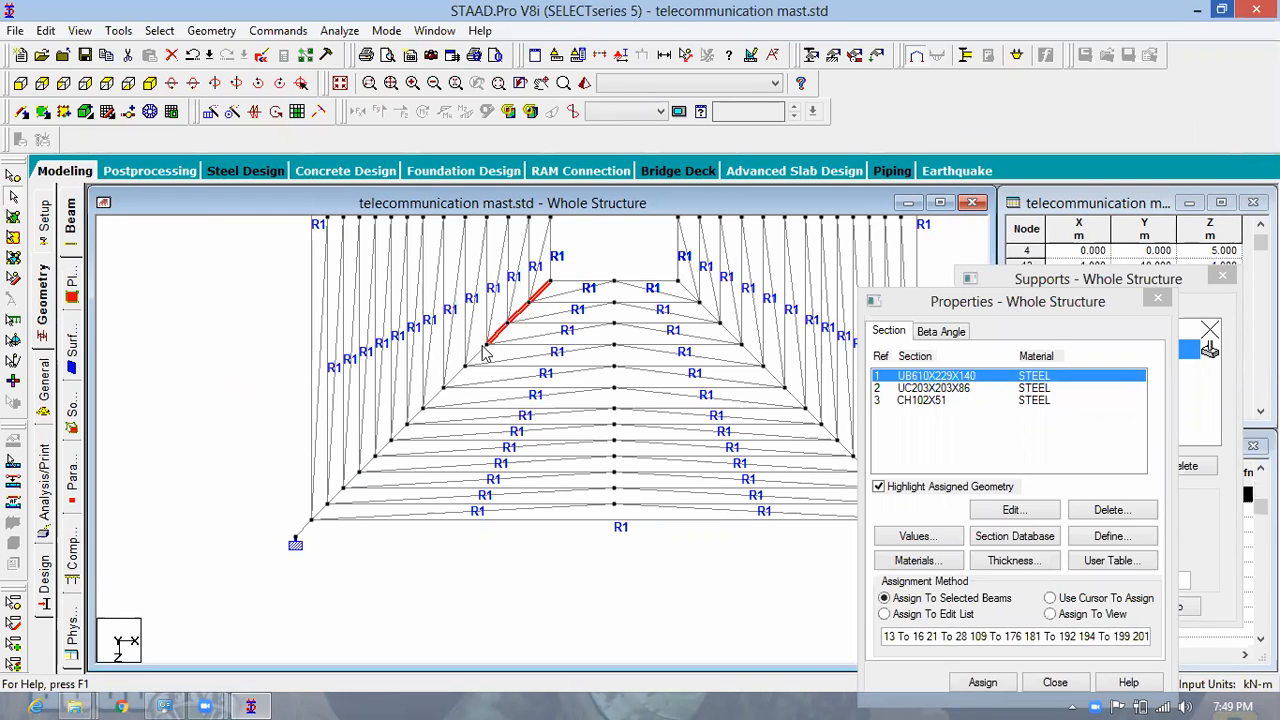
ctrl+click(448, 376)
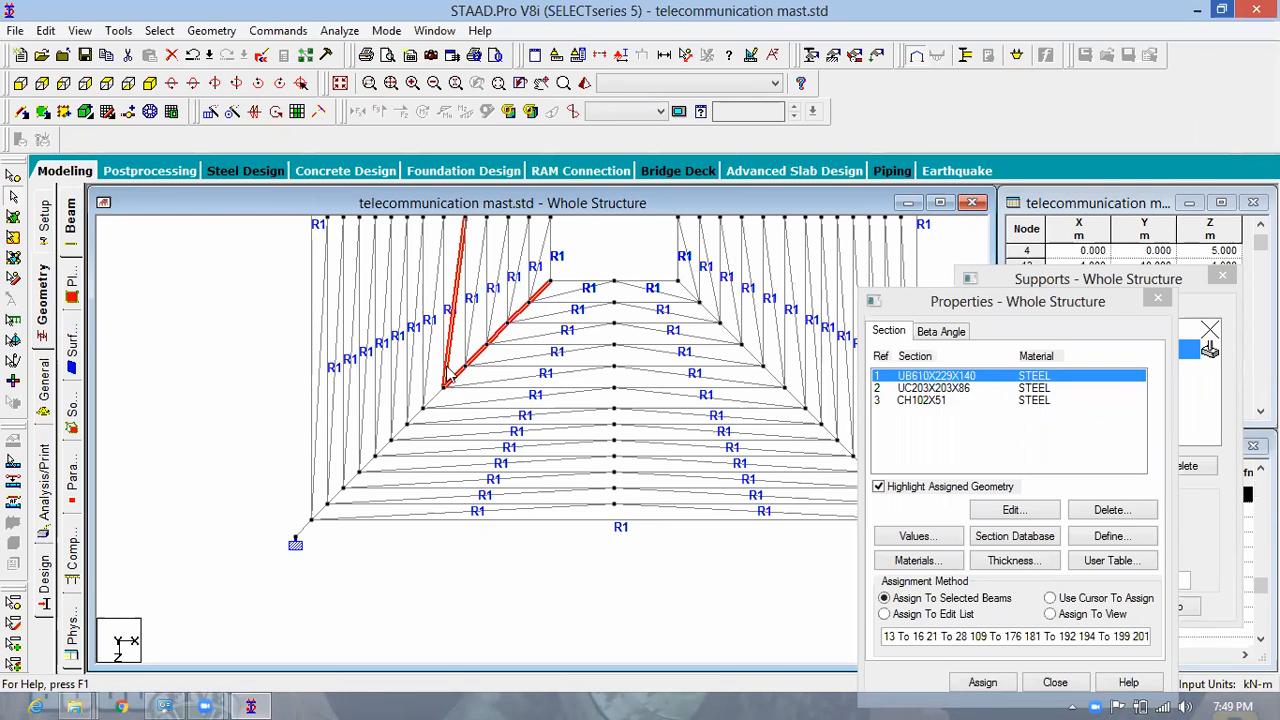
ctrl+click(447, 369)
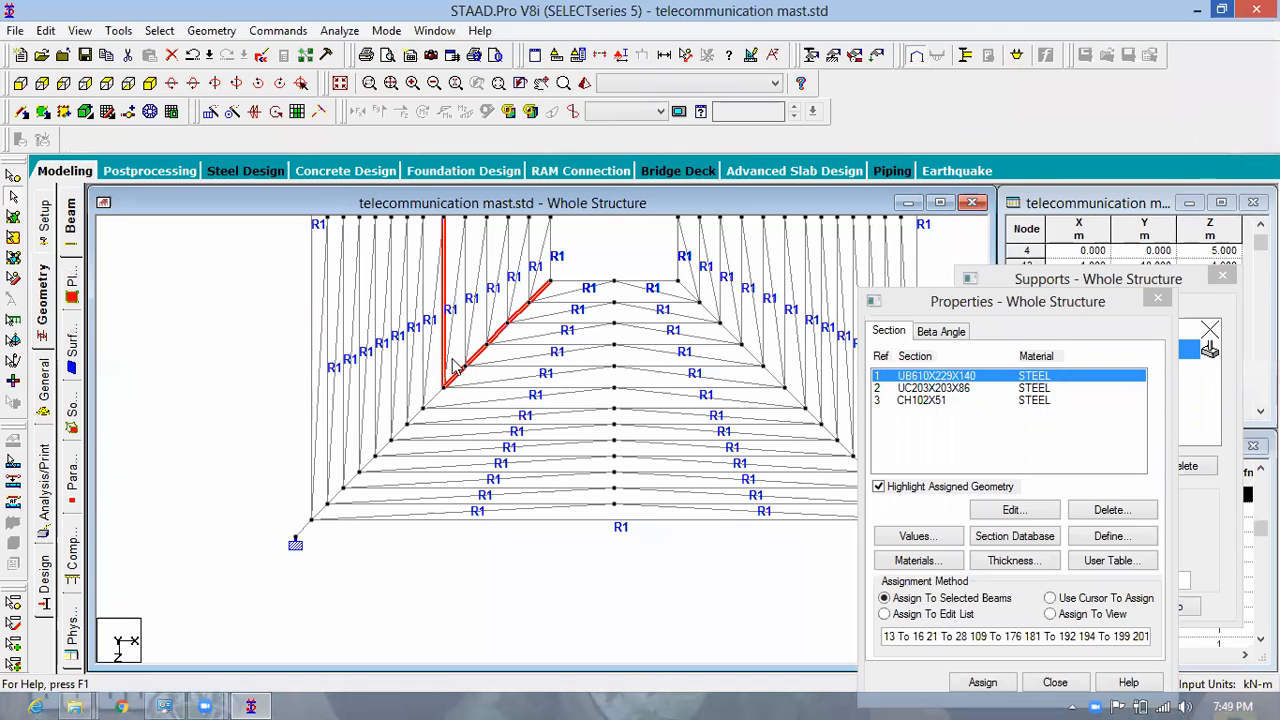
ctrl+click(448, 369)
ctrl+click(450, 379)
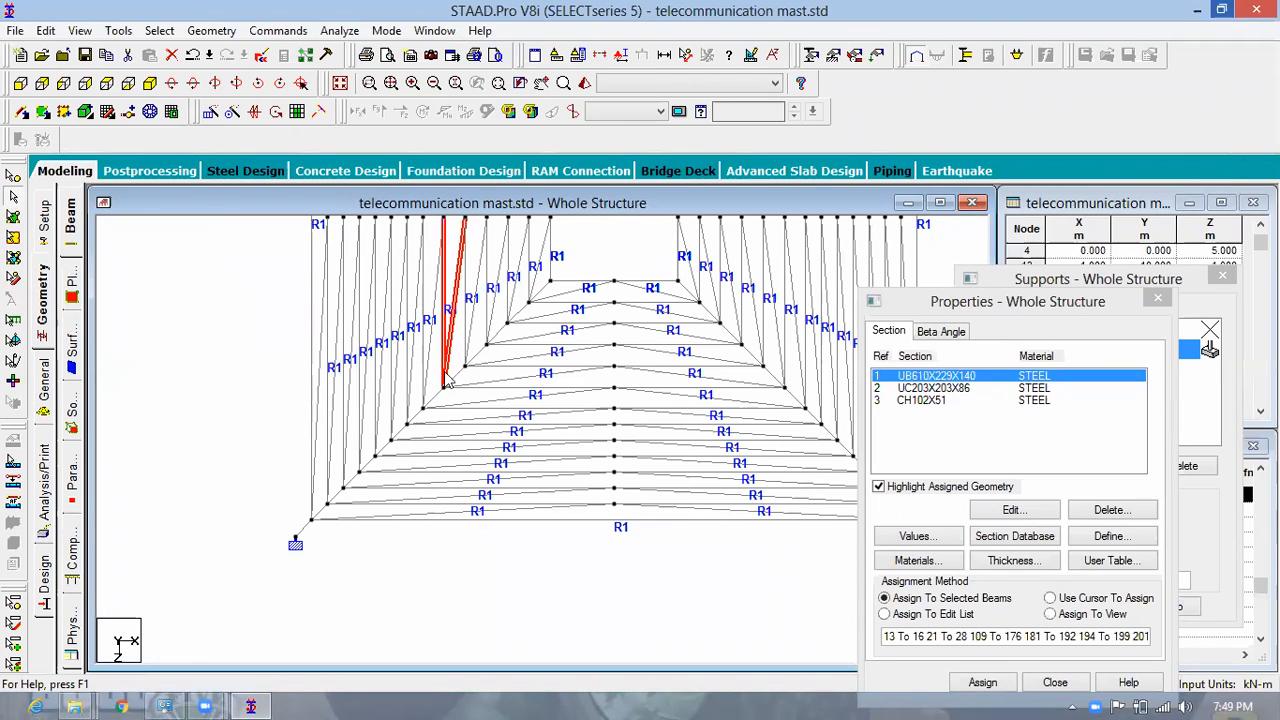
click(328, 528)
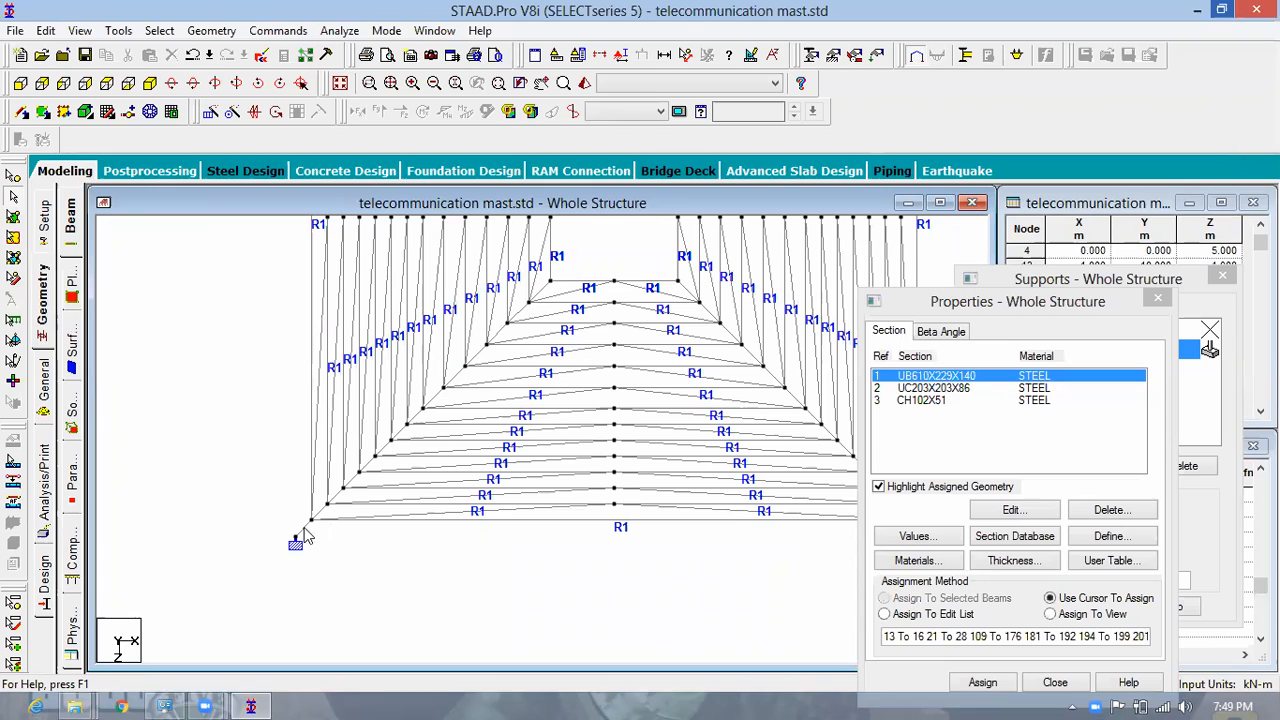
Step: Select all beam segments of the front-left leg from its fixed support to the mast top, leaving out the bracing members
click(317, 519)
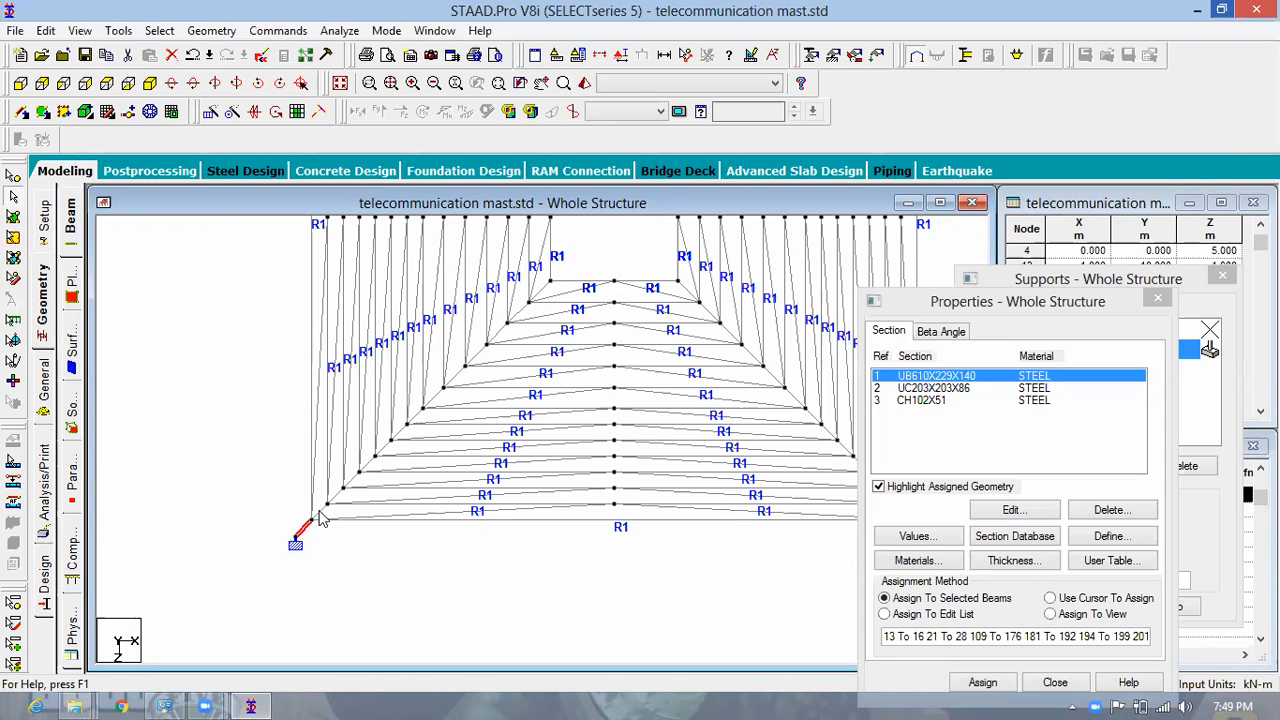
ctrl+click(340, 492)
ctrl+click(358, 478)
ctrl+click(376, 462)
ctrl+click(392, 444)
ctrl+click(408, 429)
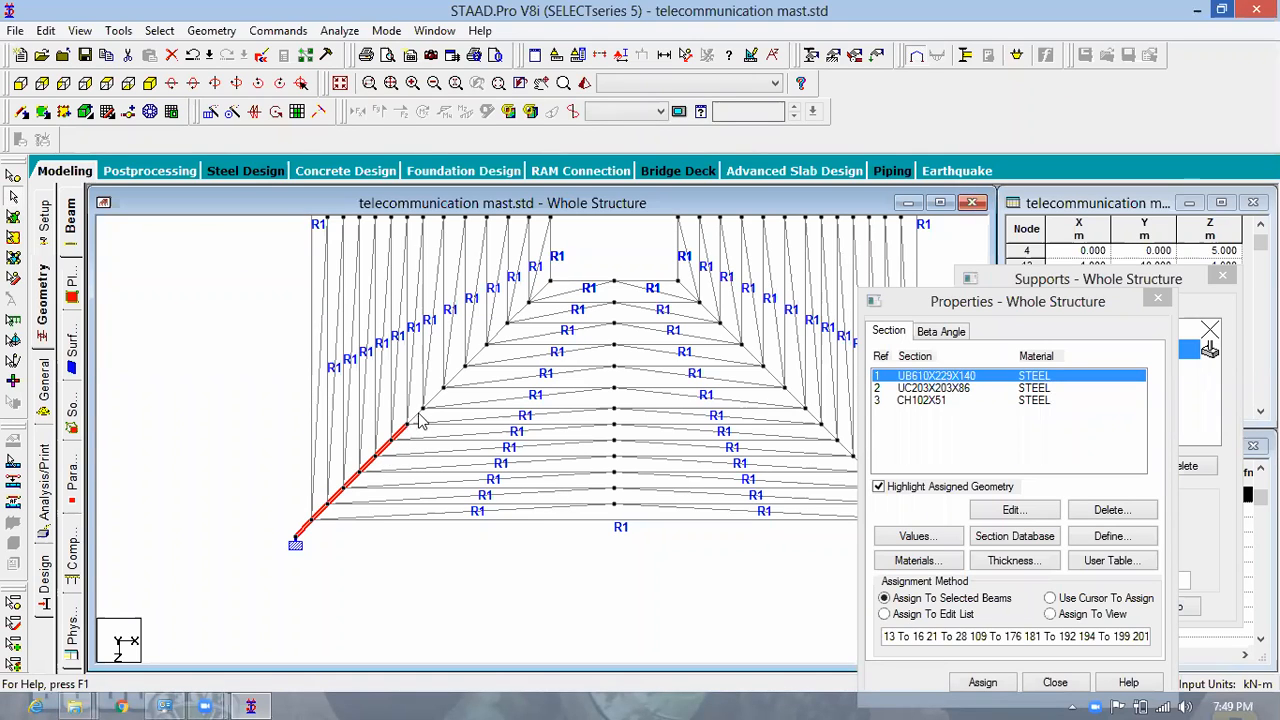
ctrl+click(423, 409)
ctrl+click(434, 405)
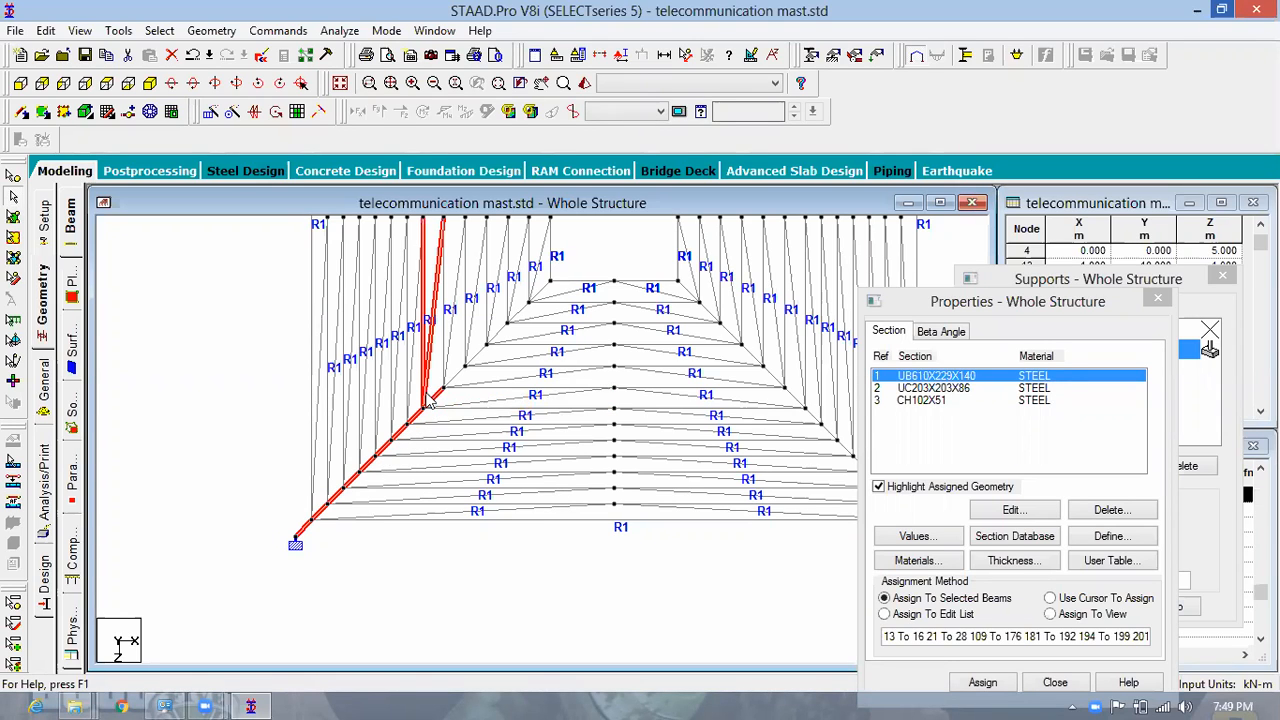
ctrl+click(436, 397)
ctrl+click(422, 385)
ctrl+click(427, 380)
ctrl+click(455, 377)
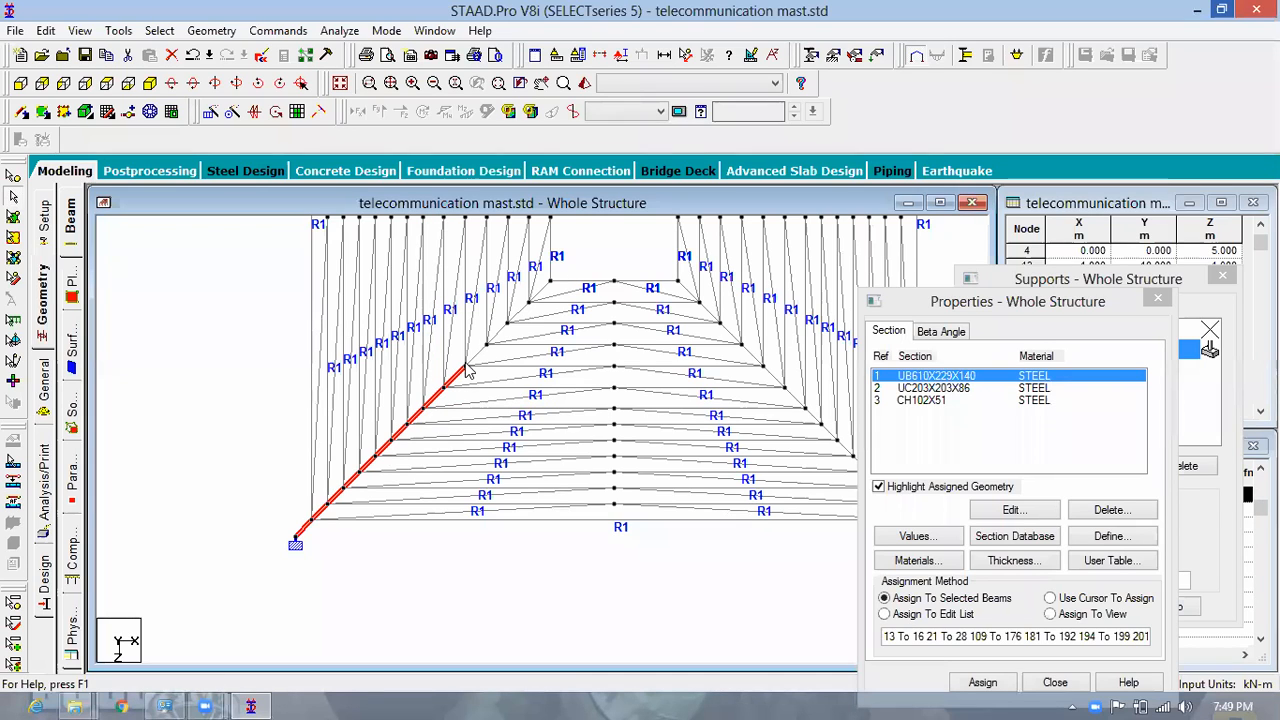
ctrl+click(477, 355)
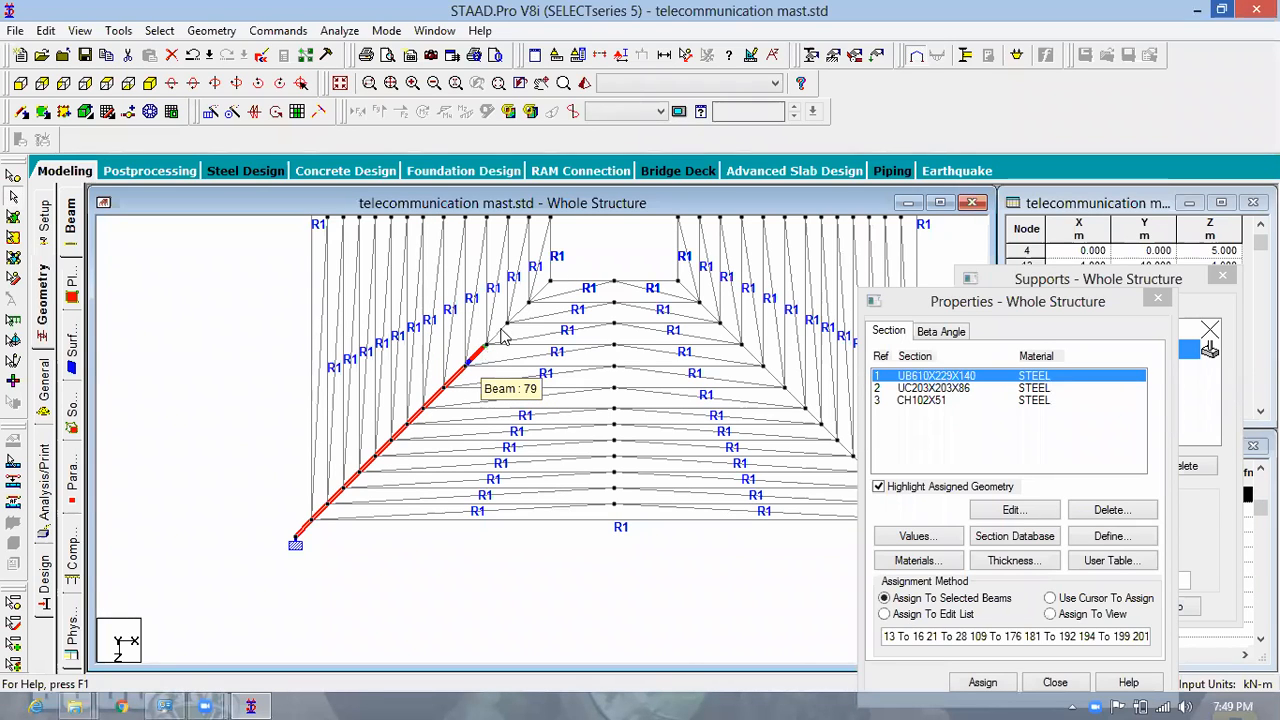
ctrl+click(525, 307)
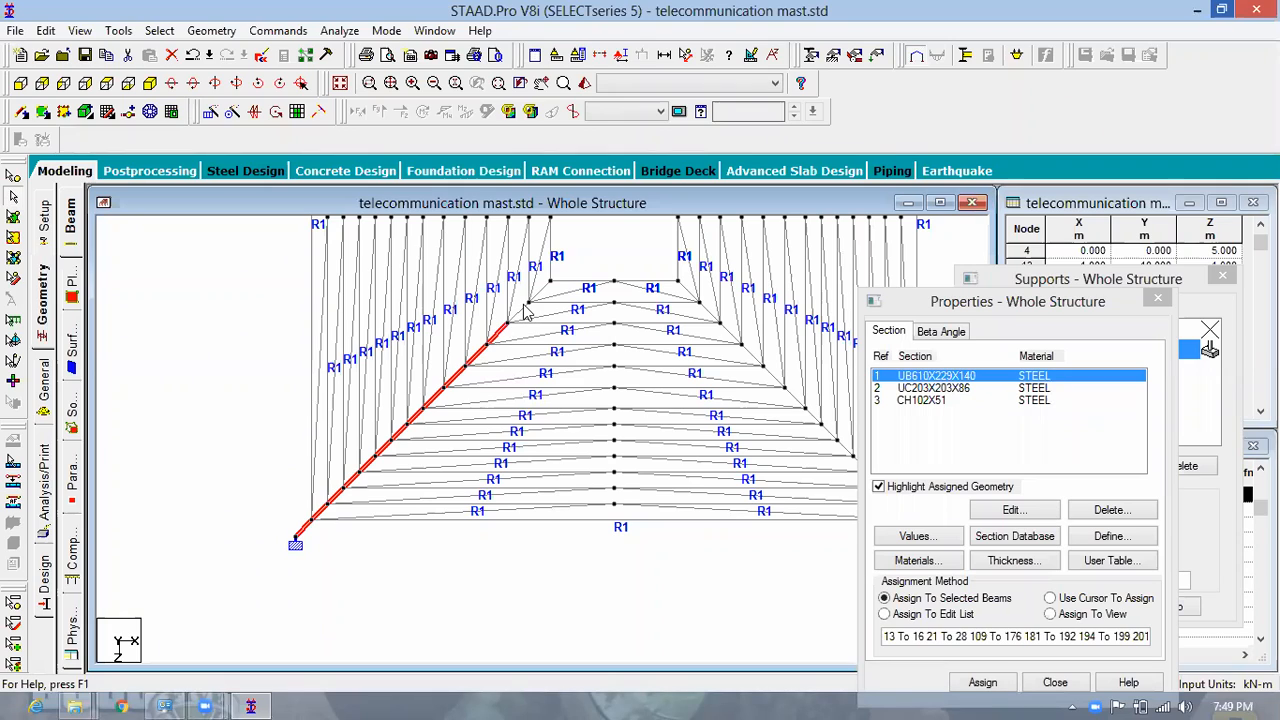
ctrl+click(529, 292)
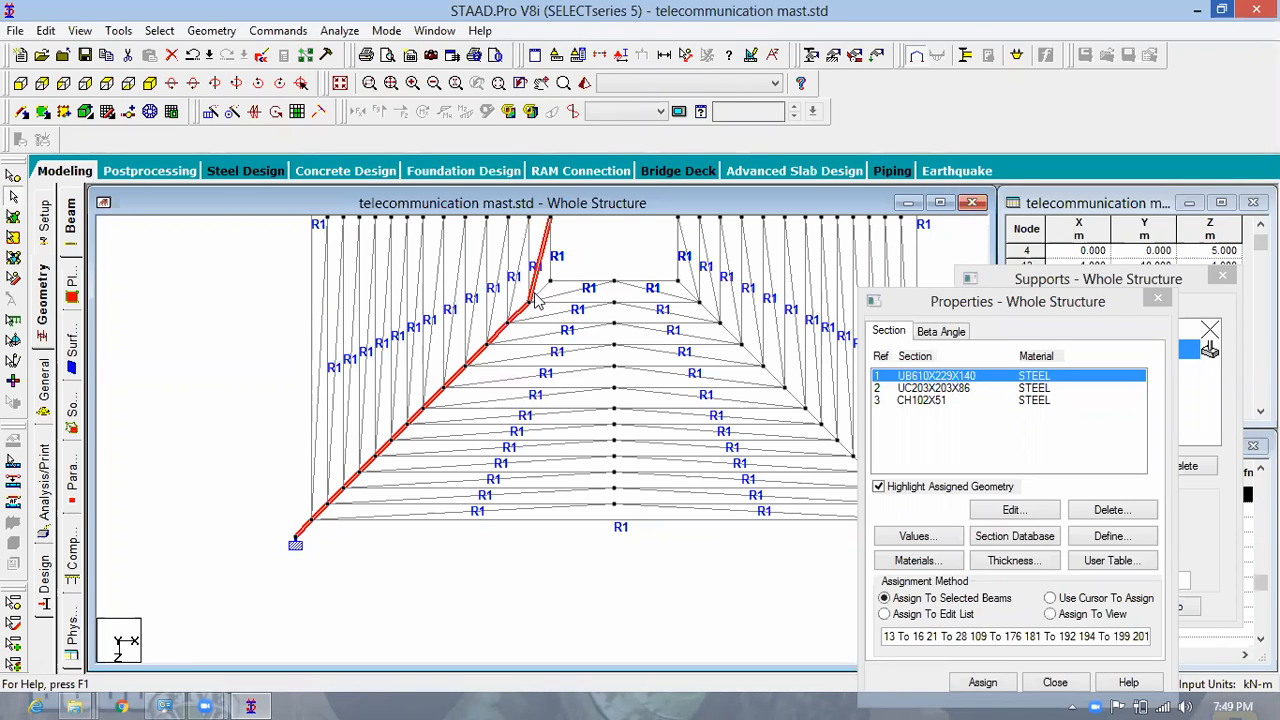
double_click(538, 305)
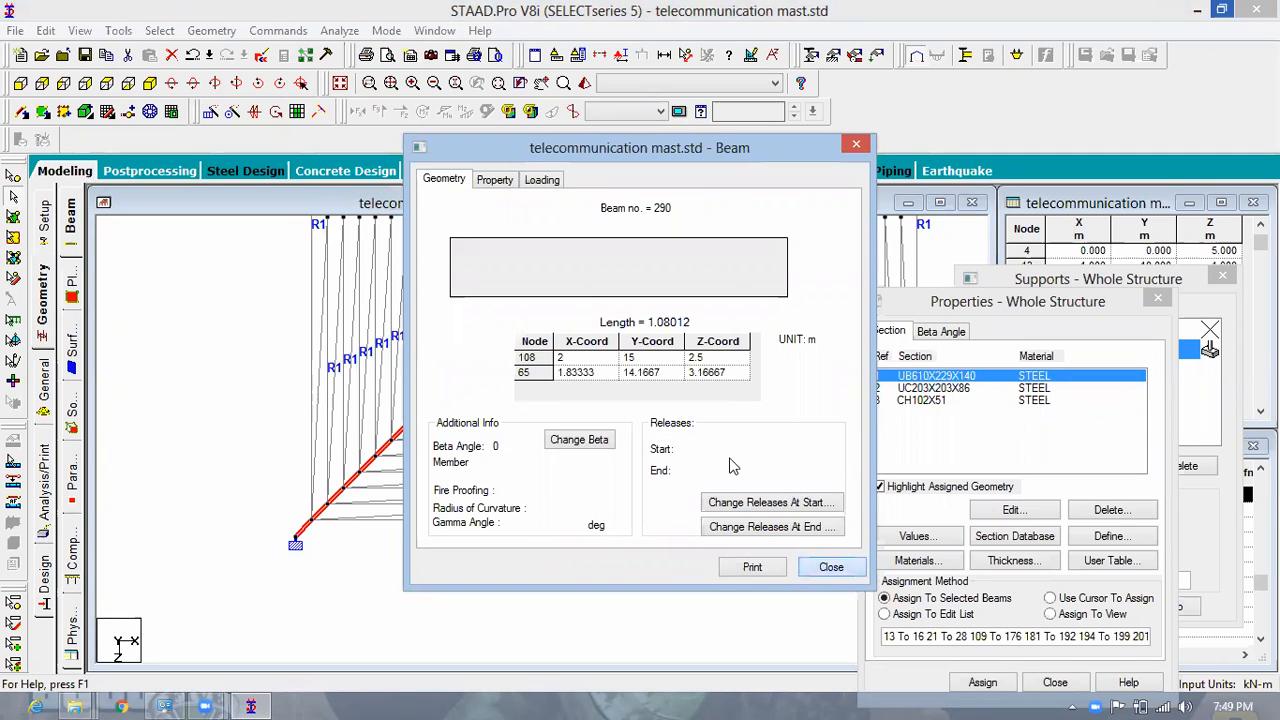
key(Escape)
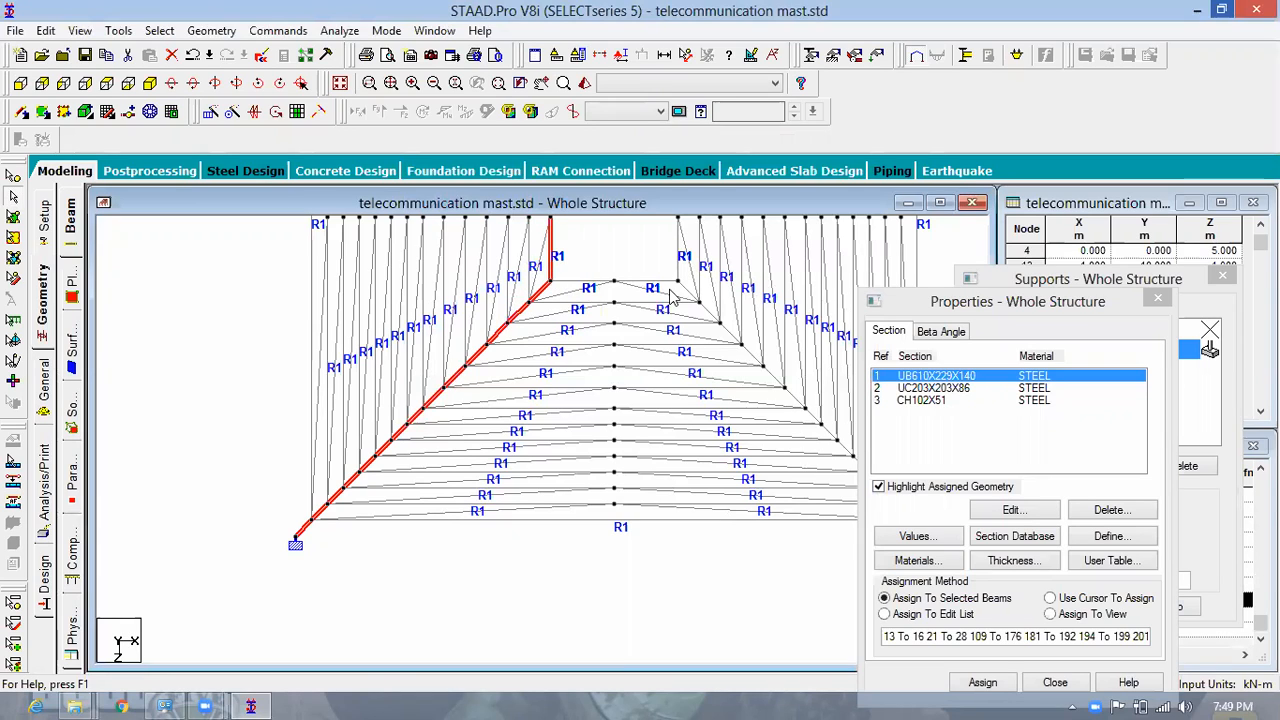
Step: Add the beam segments of the front-right leg, from the mast top to its support, to the selection without any bracing
click(697, 305)
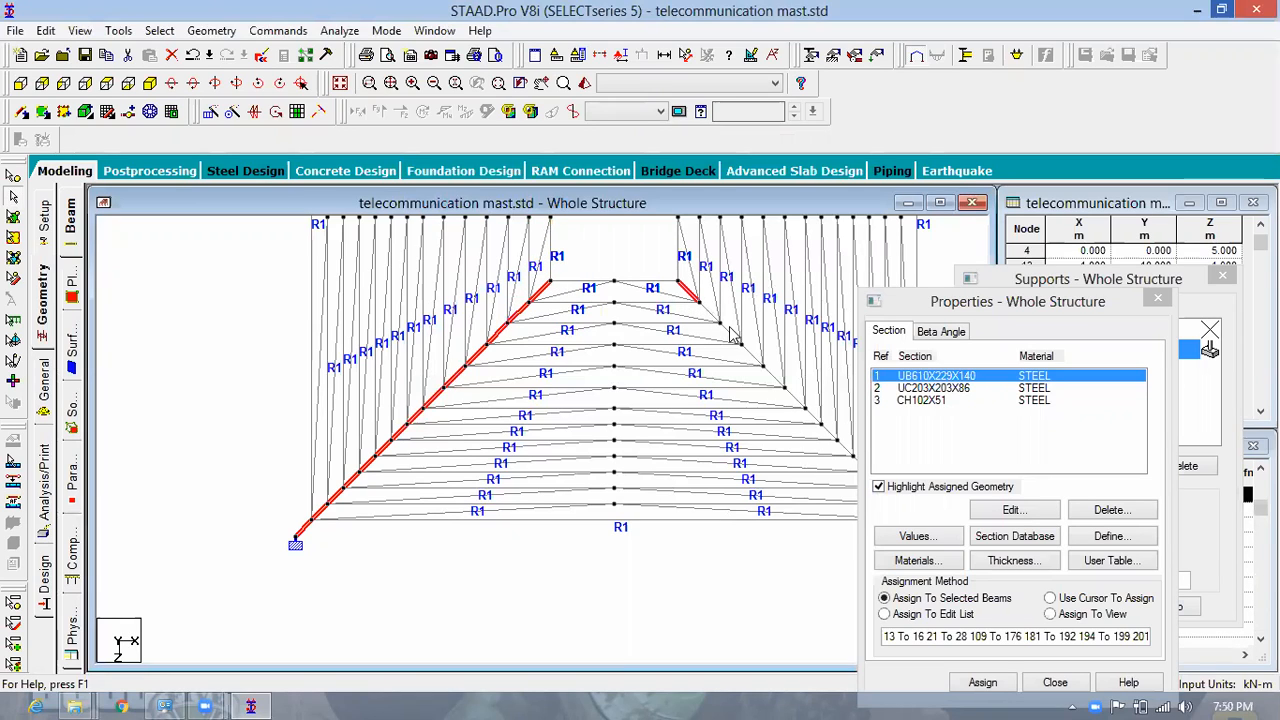
ctrl+click(737, 340)
ctrl+click(762, 364)
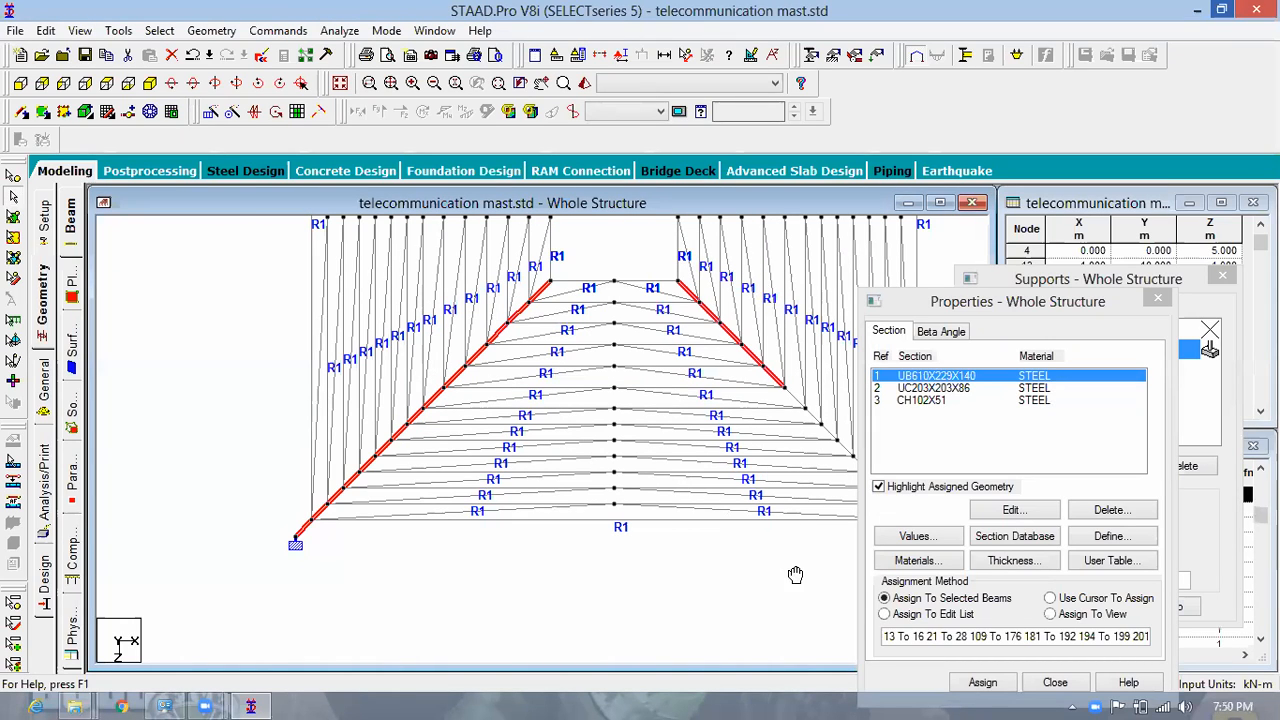
middle_drag(650, 536, 600, 534)
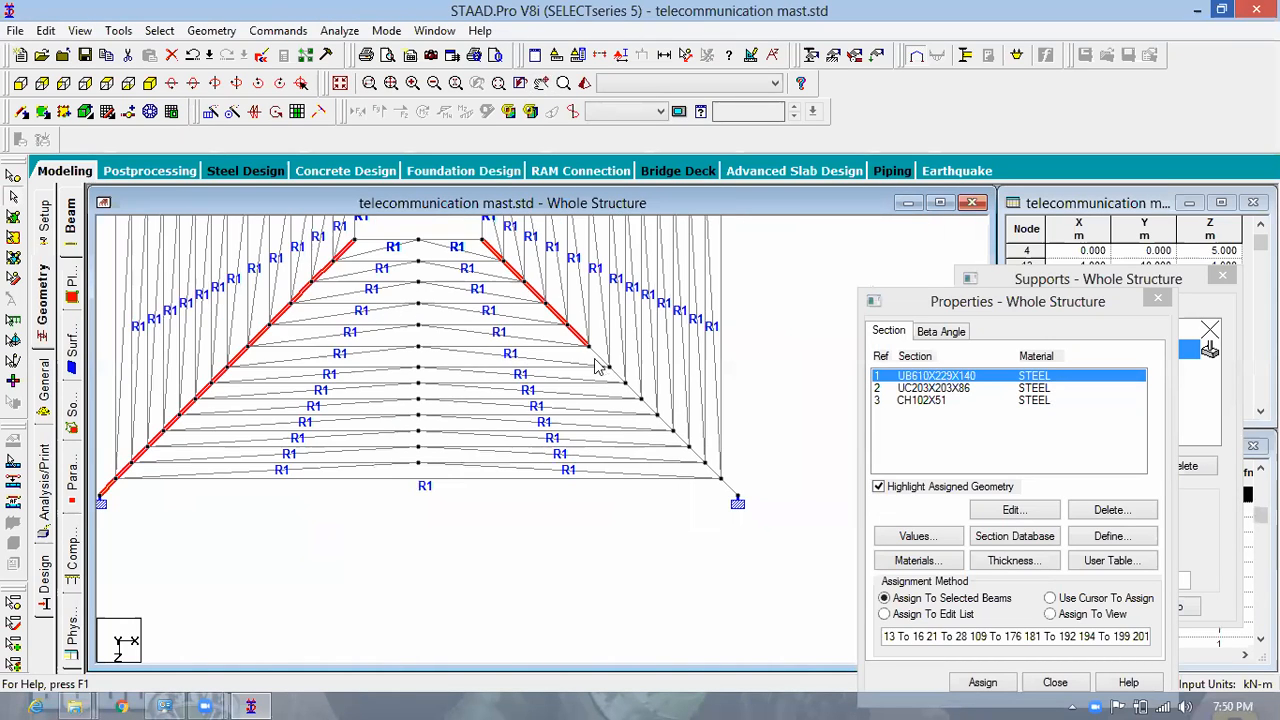
ctrl+click(600, 358)
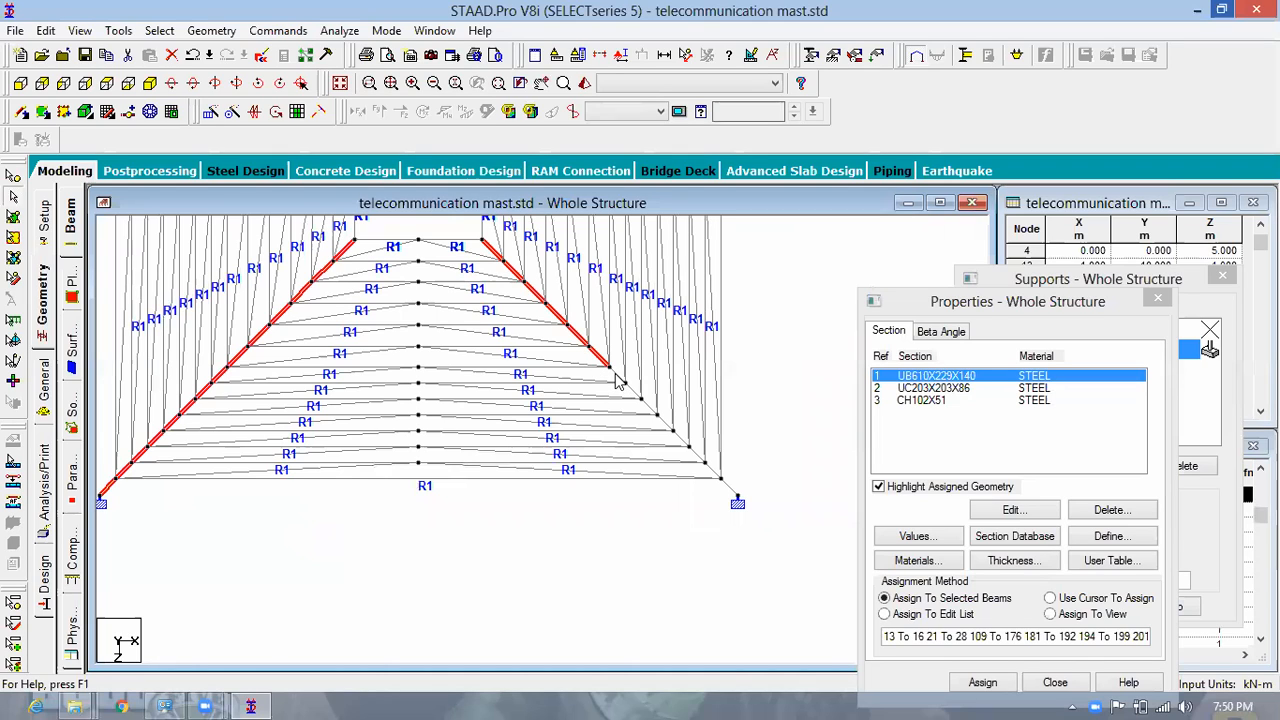
ctrl+click(648, 416)
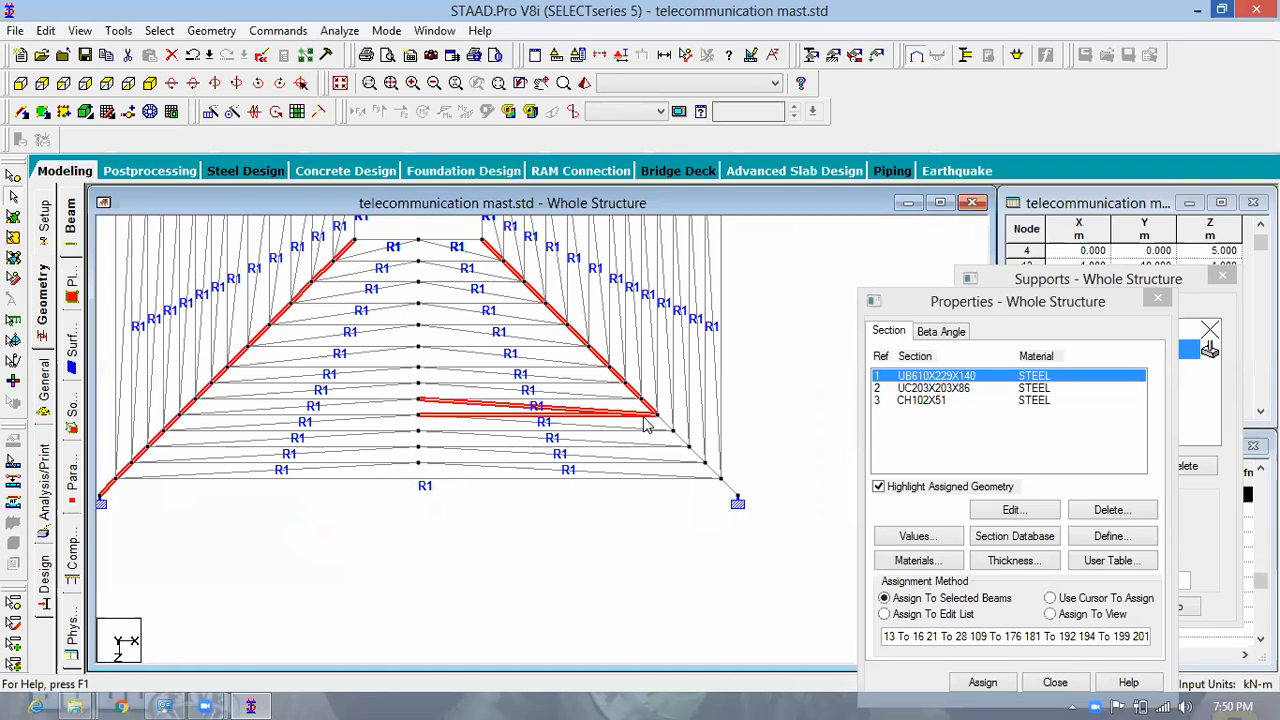
ctrl+click(664, 426)
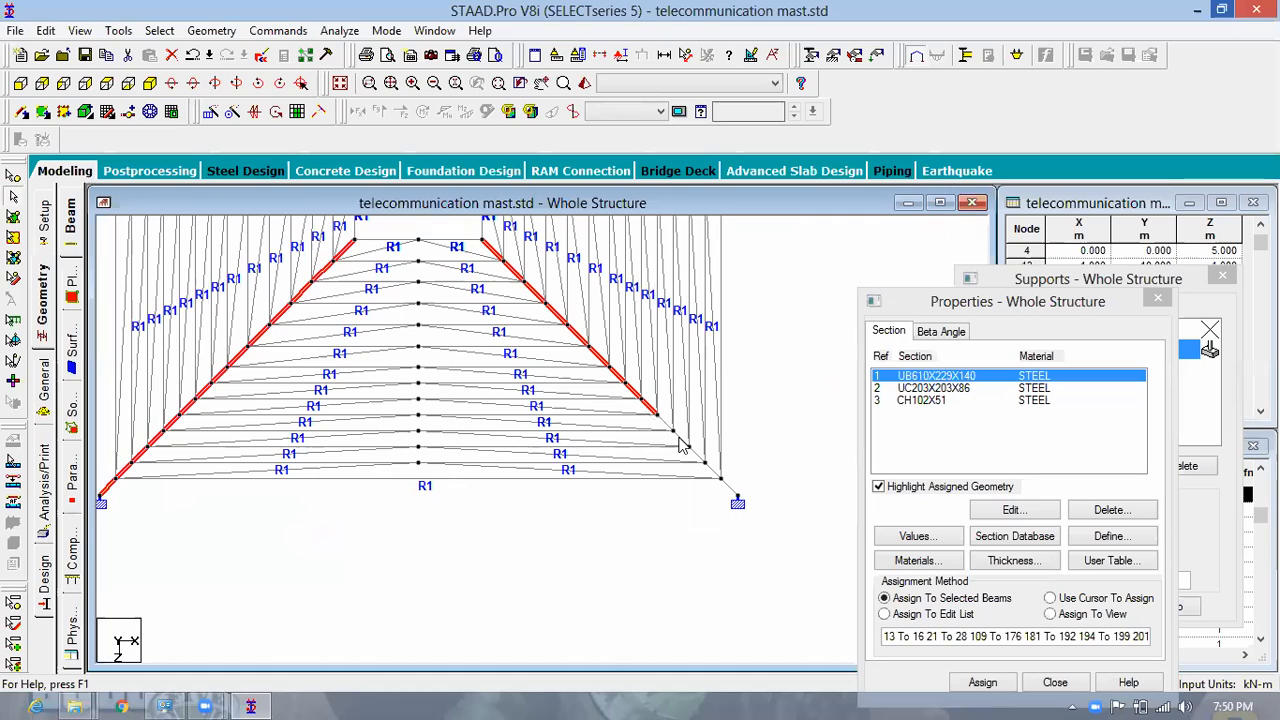
ctrl+click(684, 441)
ctrl+click(714, 474)
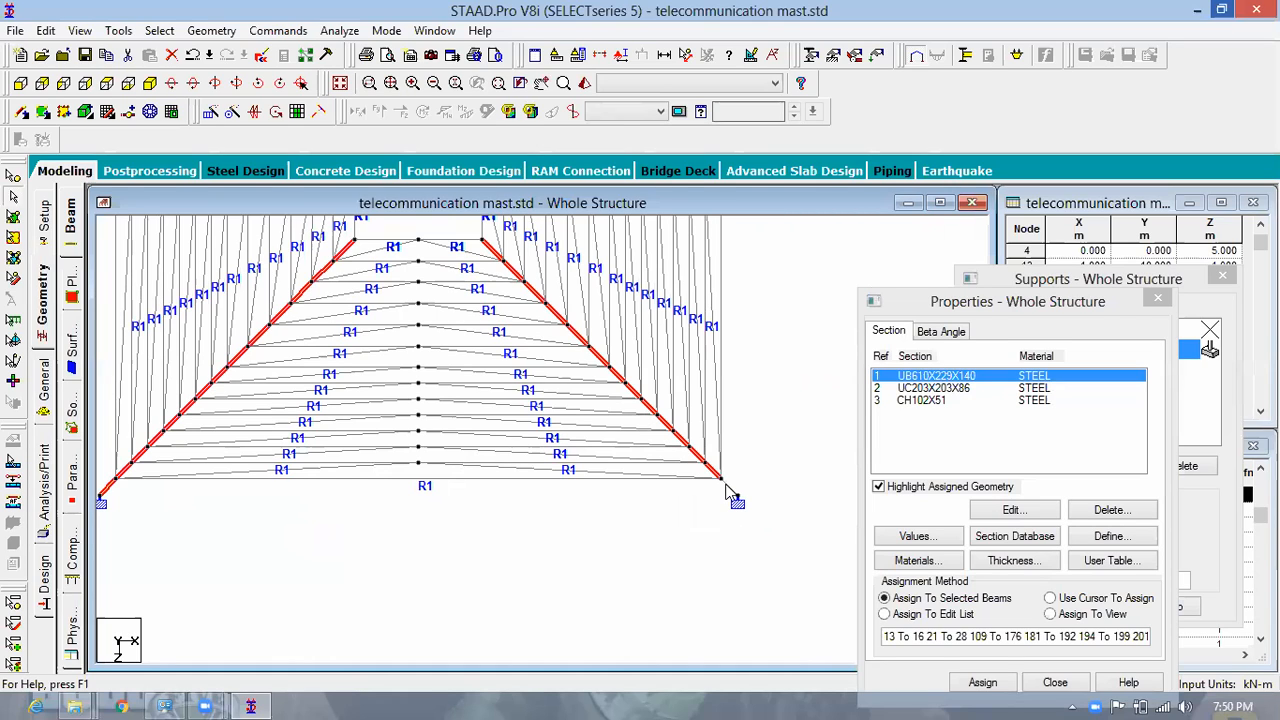
Step: Add the beam segments of the rear-right leg, from its support to the mast top, to the selection without any bracing
middle_drag(788, 582, 798, 659)
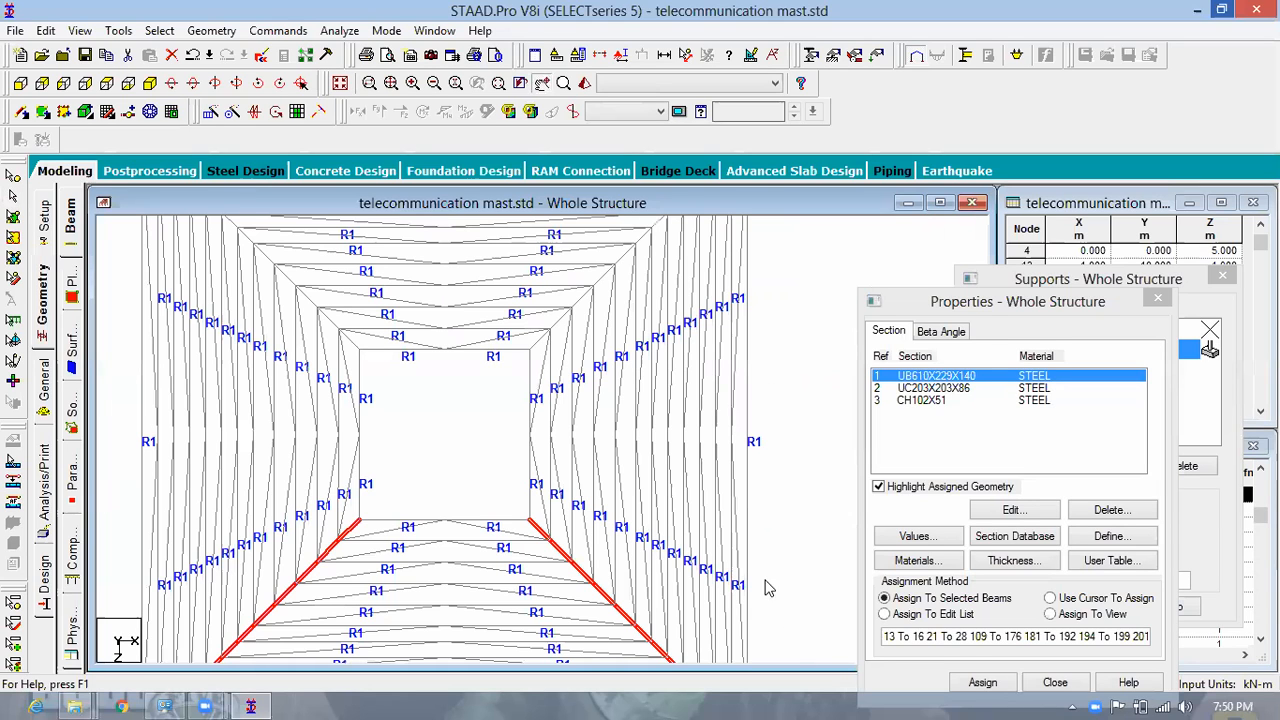
middle_drag(792, 302, 798, 410)
click(769, 257)
ctrl+click(748, 272)
ctrl+click(708, 316)
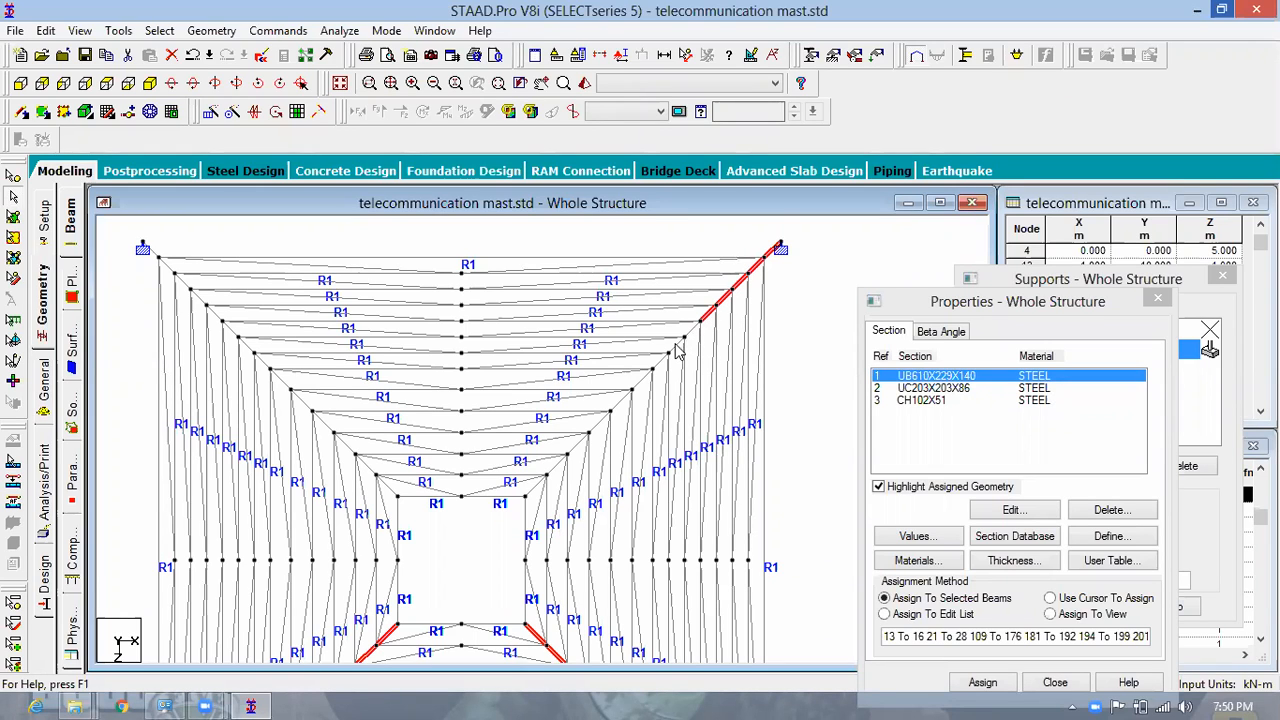
ctrl+click(676, 344)
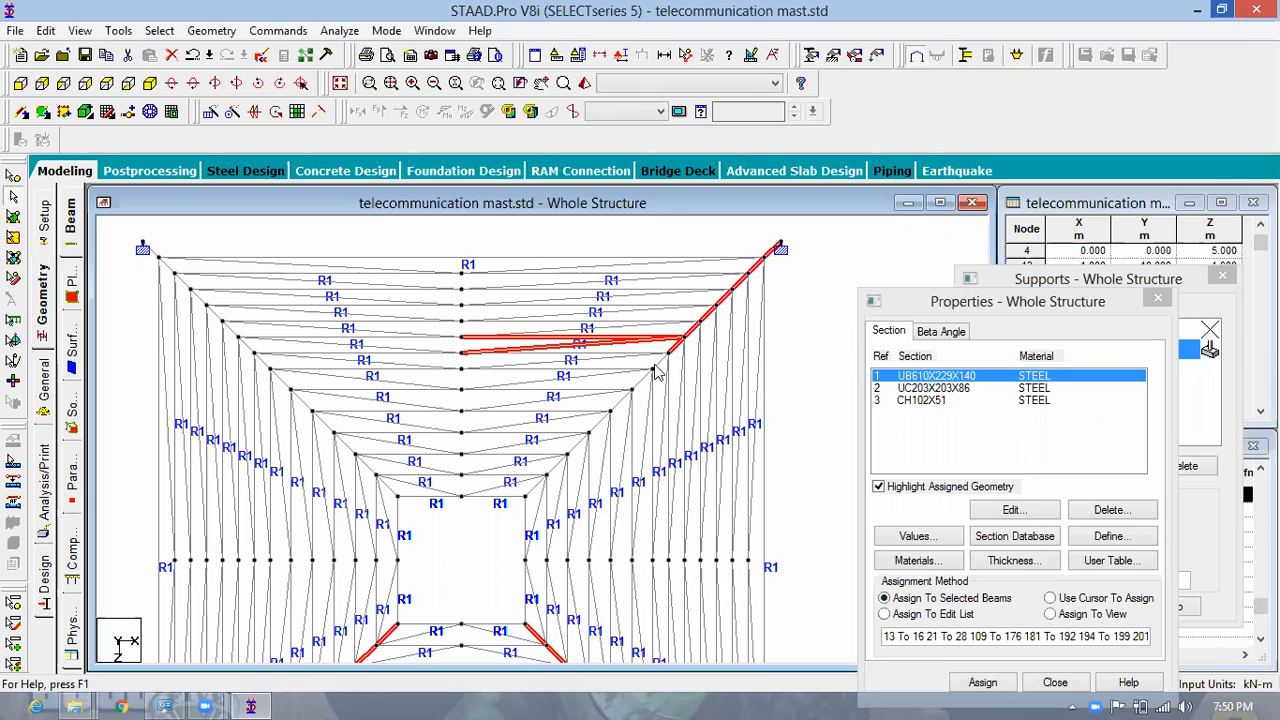
ctrl+click(660, 366)
ctrl+click(643, 381)
ctrl+click(621, 401)
ctrl+click(577, 446)
ctrl+click(556, 466)
ctrl+click(554, 467)
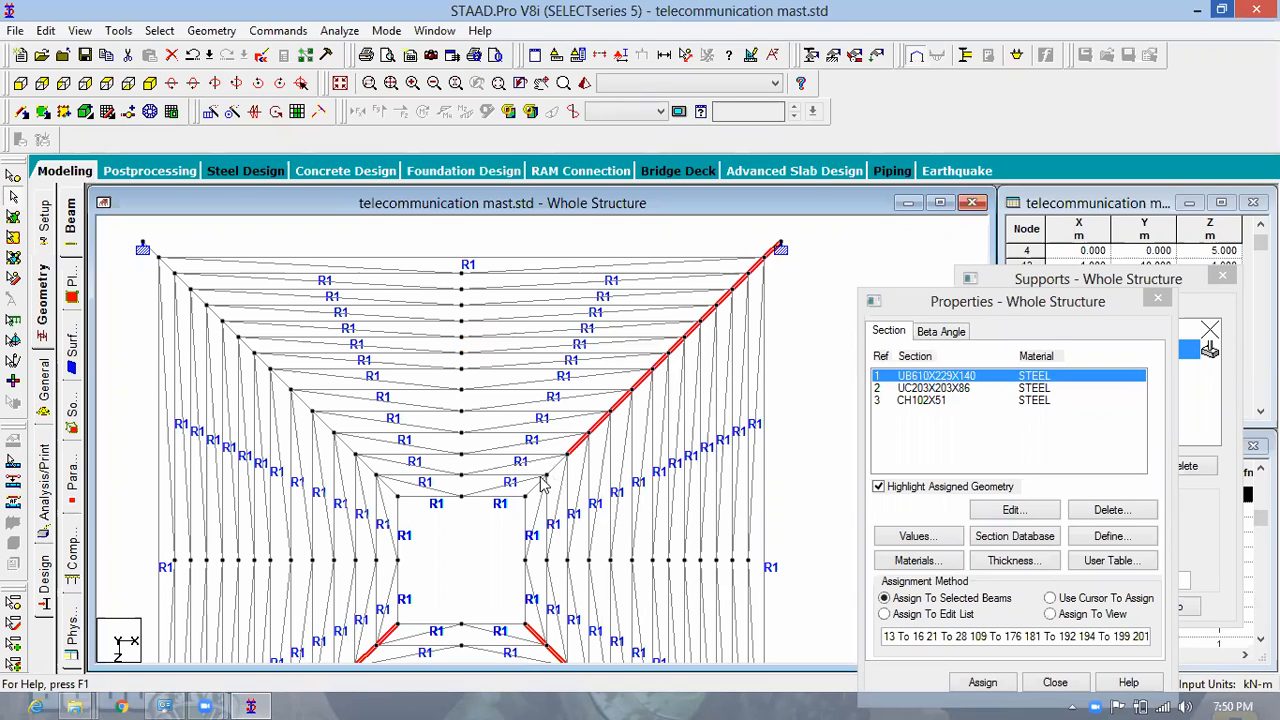
ctrl+click(534, 487)
Step: Add the beam segments of the rear-left leg, from the mast top to its support, to the selection without any bracing
ctrl+click(390, 488)
ctrl+click(366, 465)
ctrl+click(357, 492)
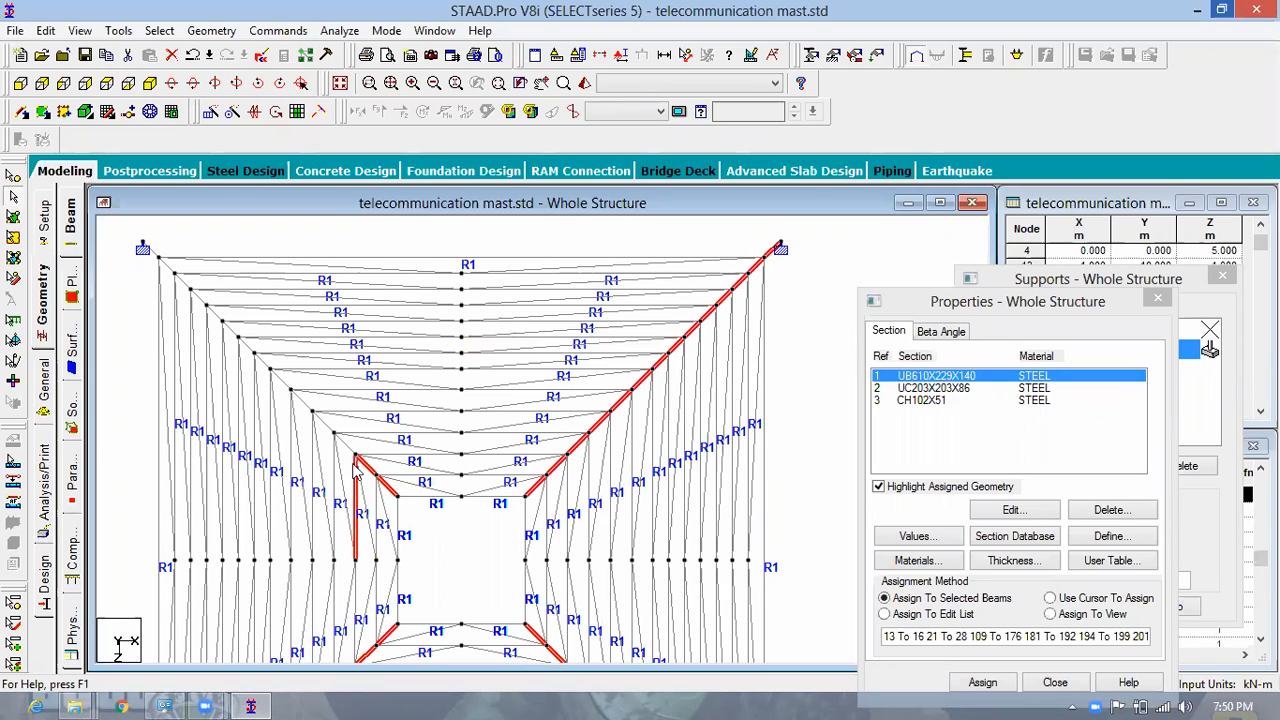
ctrl+click(358, 468)
ctrl+click(368, 465)
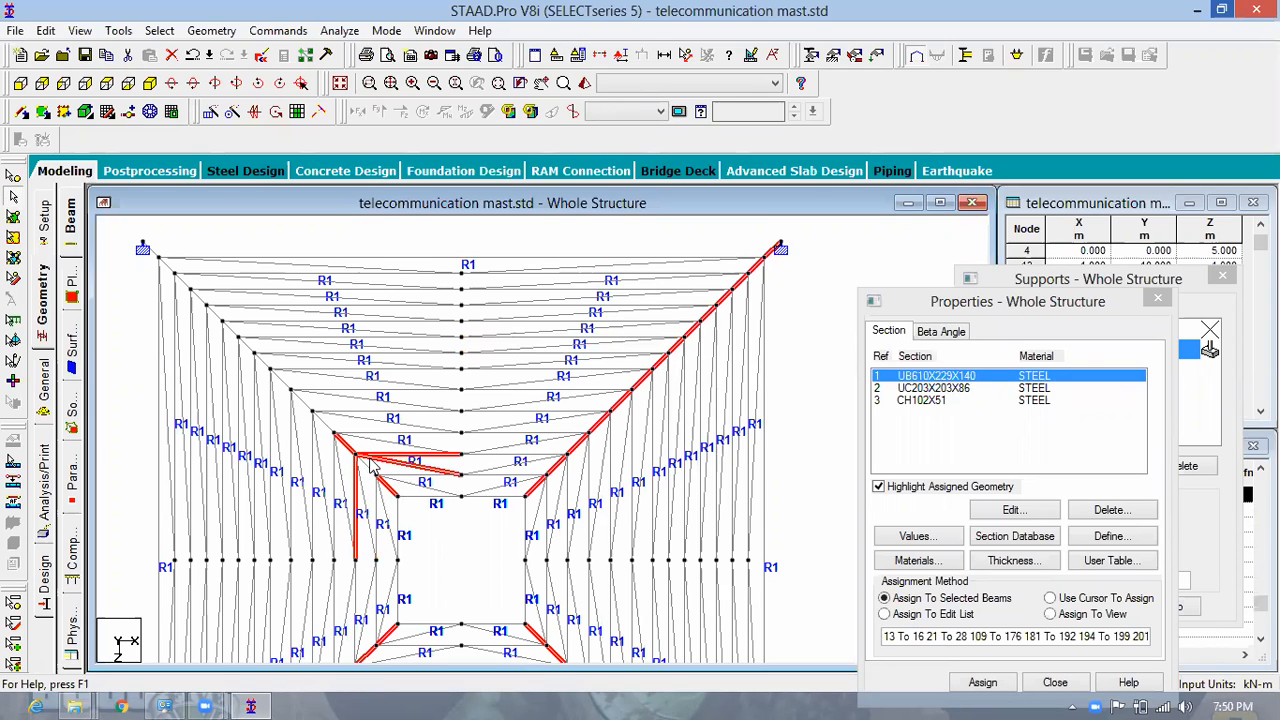
ctrl+click(369, 462)
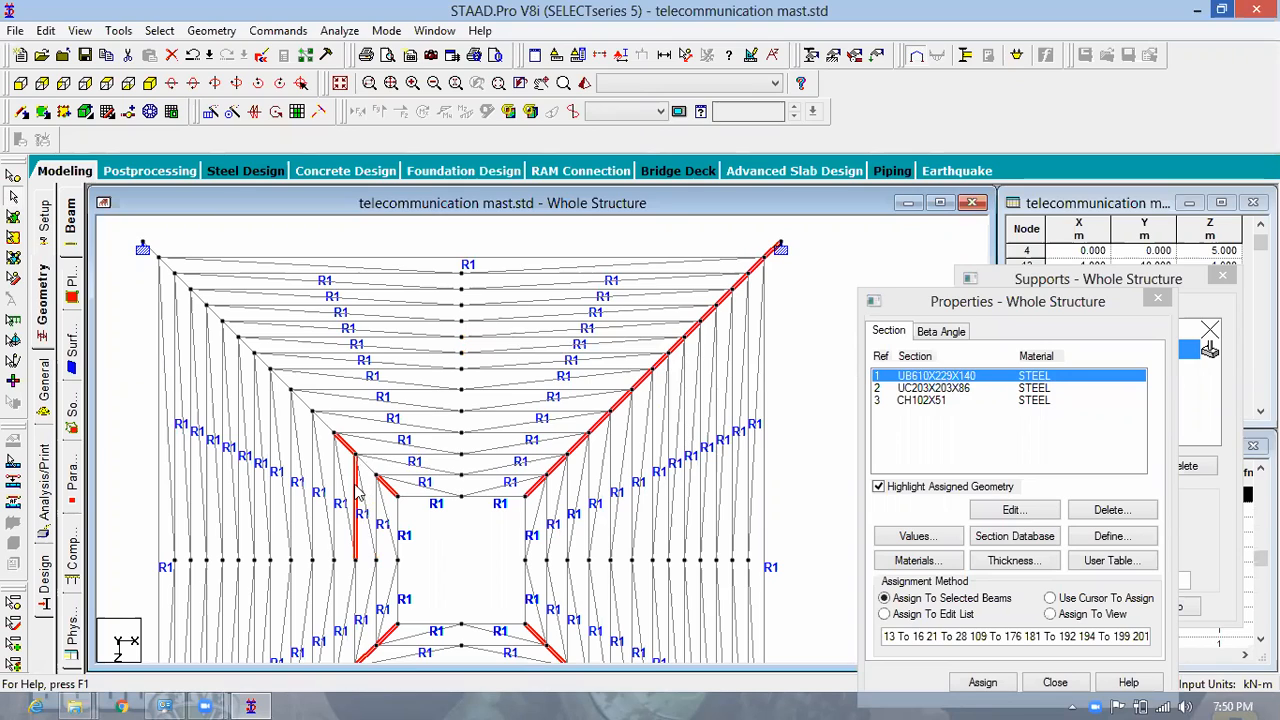
ctrl+click(356, 495)
ctrl+click(367, 464)
ctrl+click(324, 422)
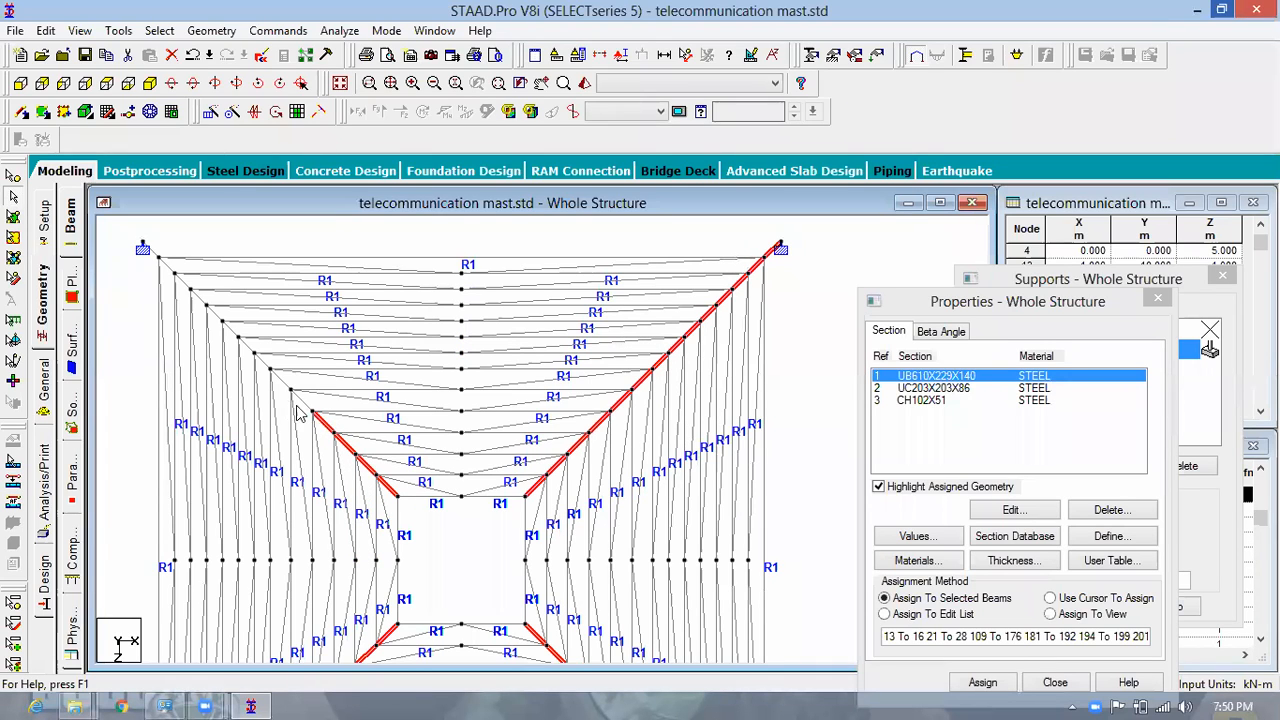
ctrl+click(296, 396)
ctrl+click(272, 373)
ctrl+click(256, 378)
ctrl+click(258, 376)
ctrl+click(246, 345)
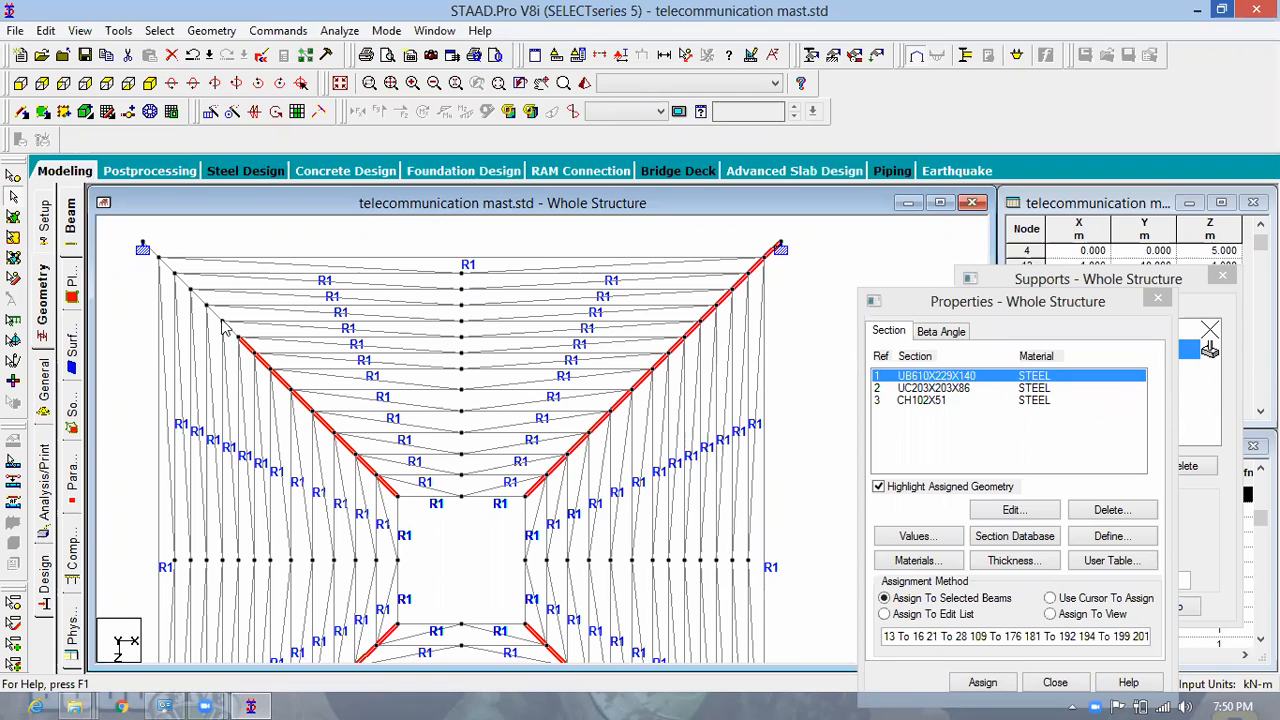
ctrl+click(226, 330)
ctrl+click(230, 332)
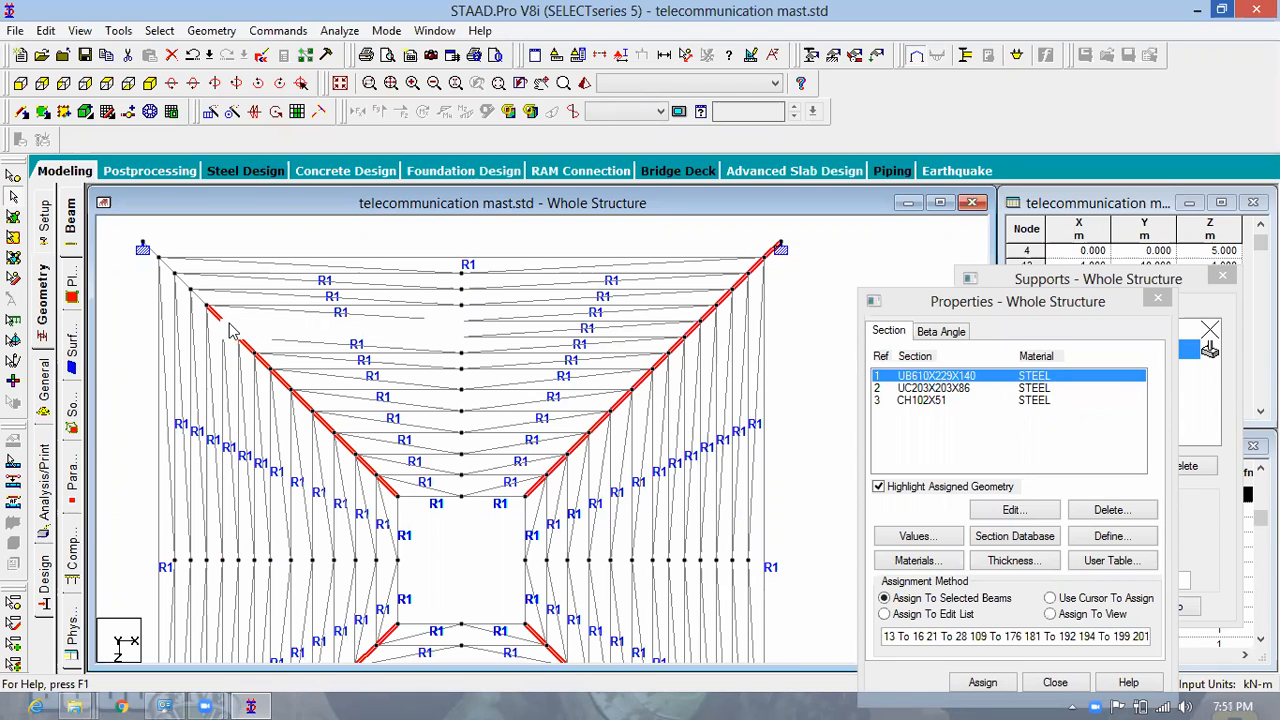
scroll(188, 292, up, 2)
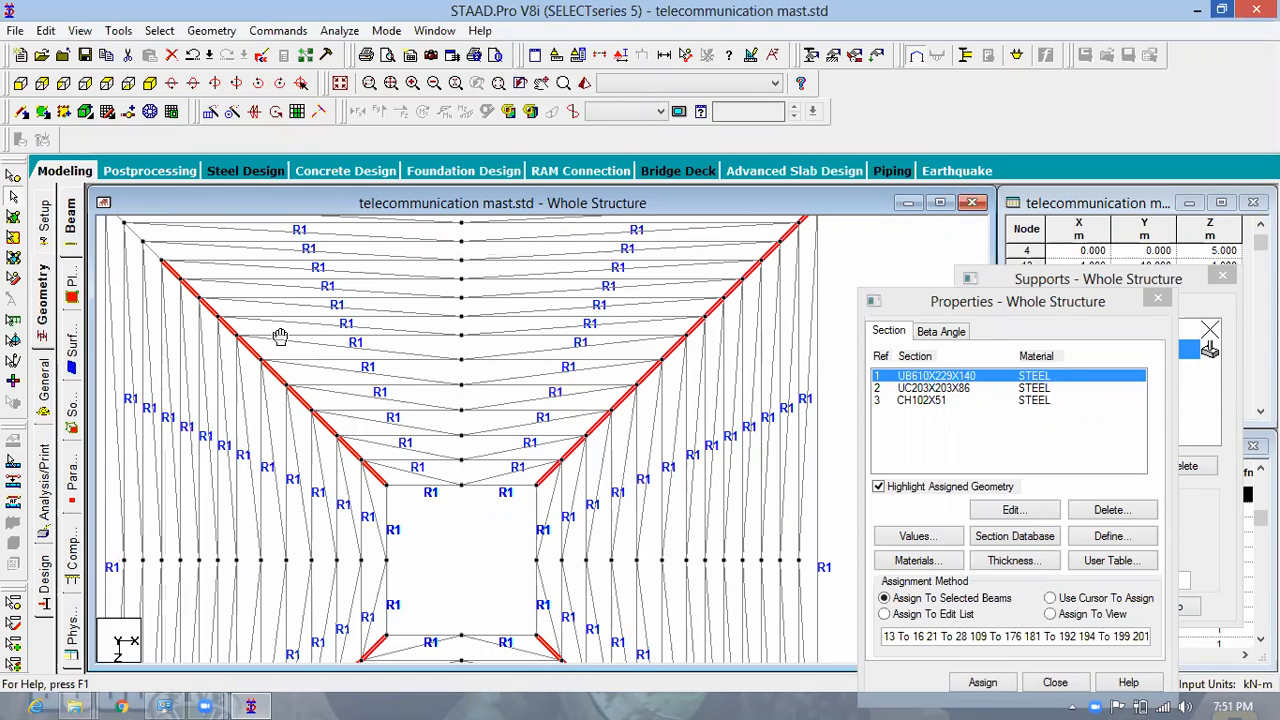
drag(280, 336, 397, 397)
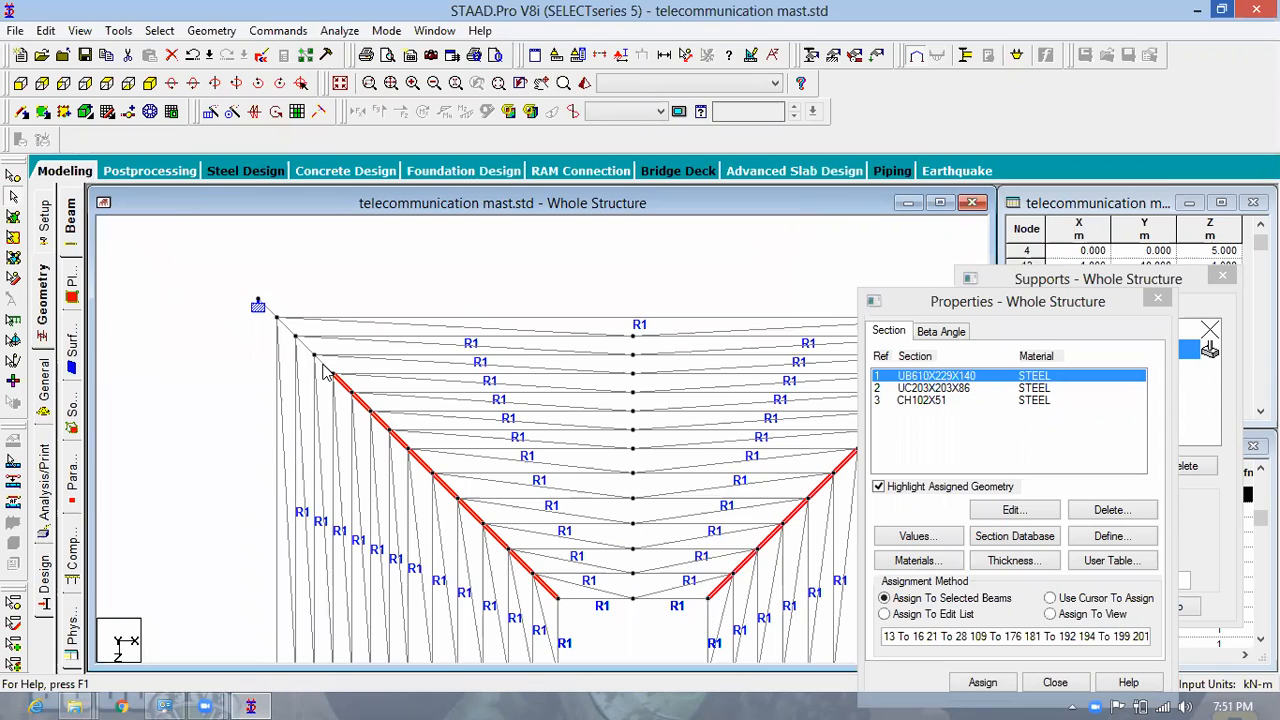
ctrl+click(323, 364)
ctrl+click(304, 346)
ctrl+click(270, 312)
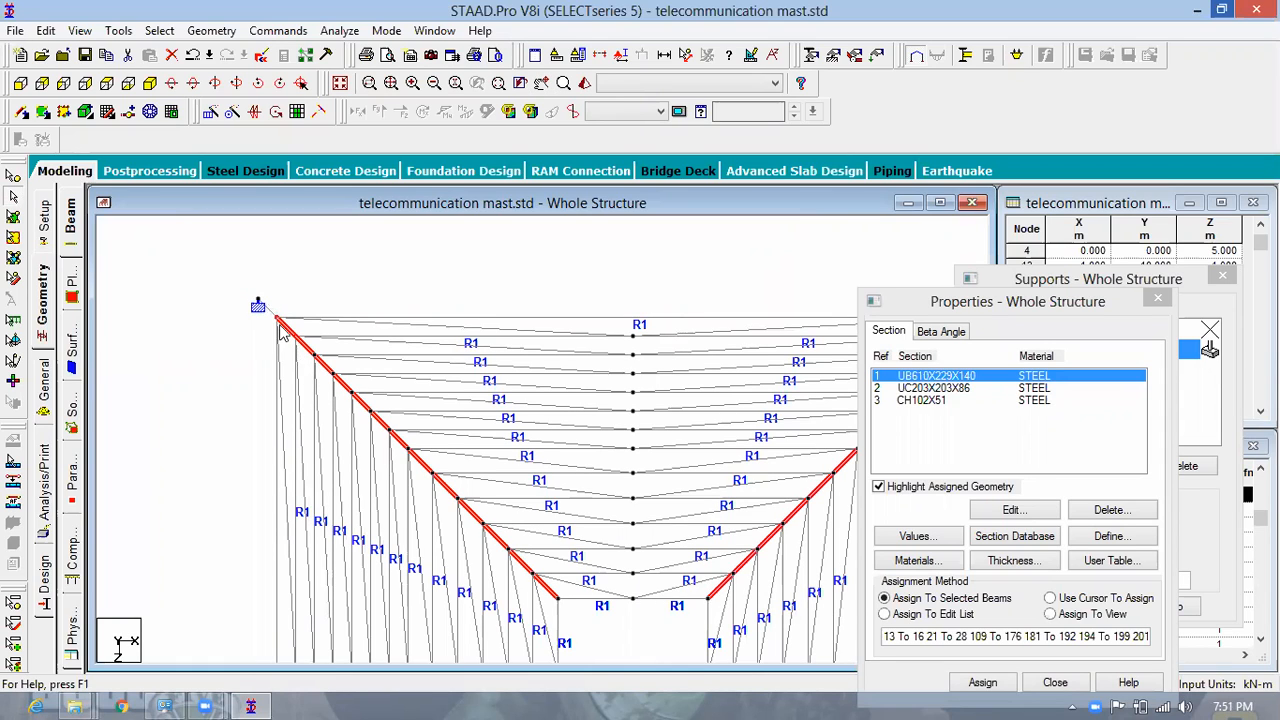
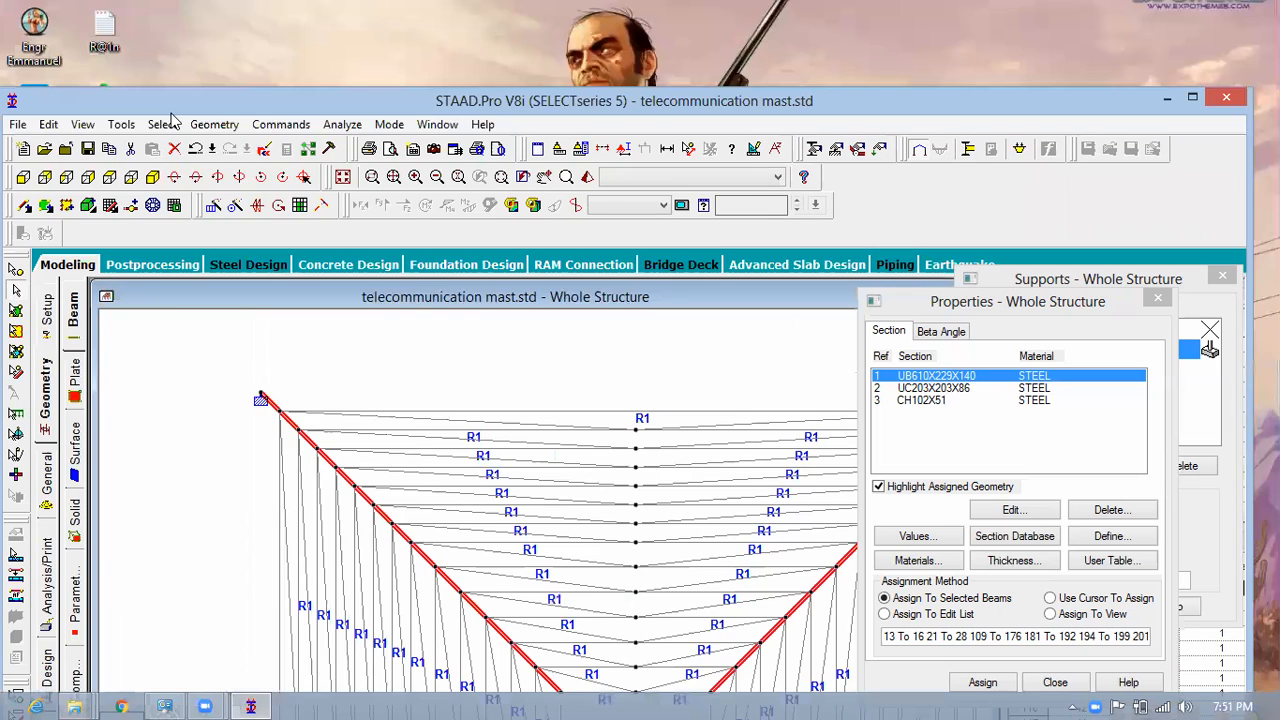
Step: Add all beams parallel to the Y axis to the selection and show the mast in isometric view
click(163, 124)
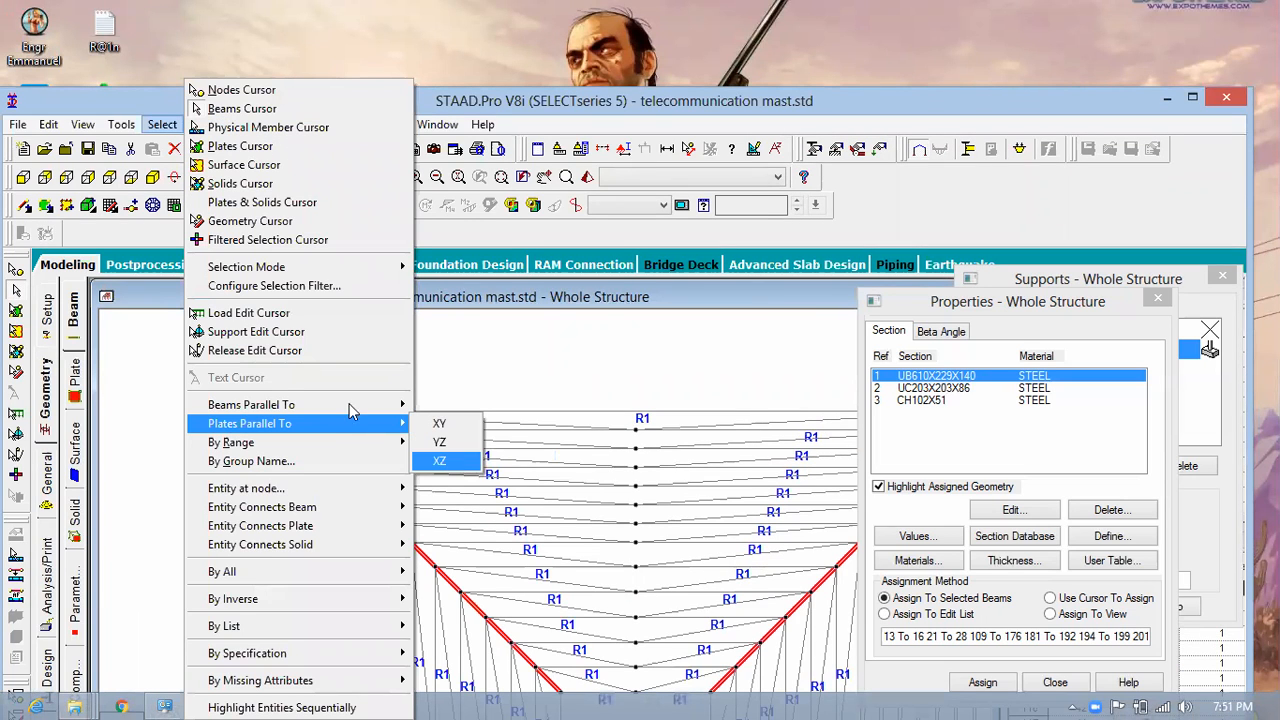
mouse_move(359, 412)
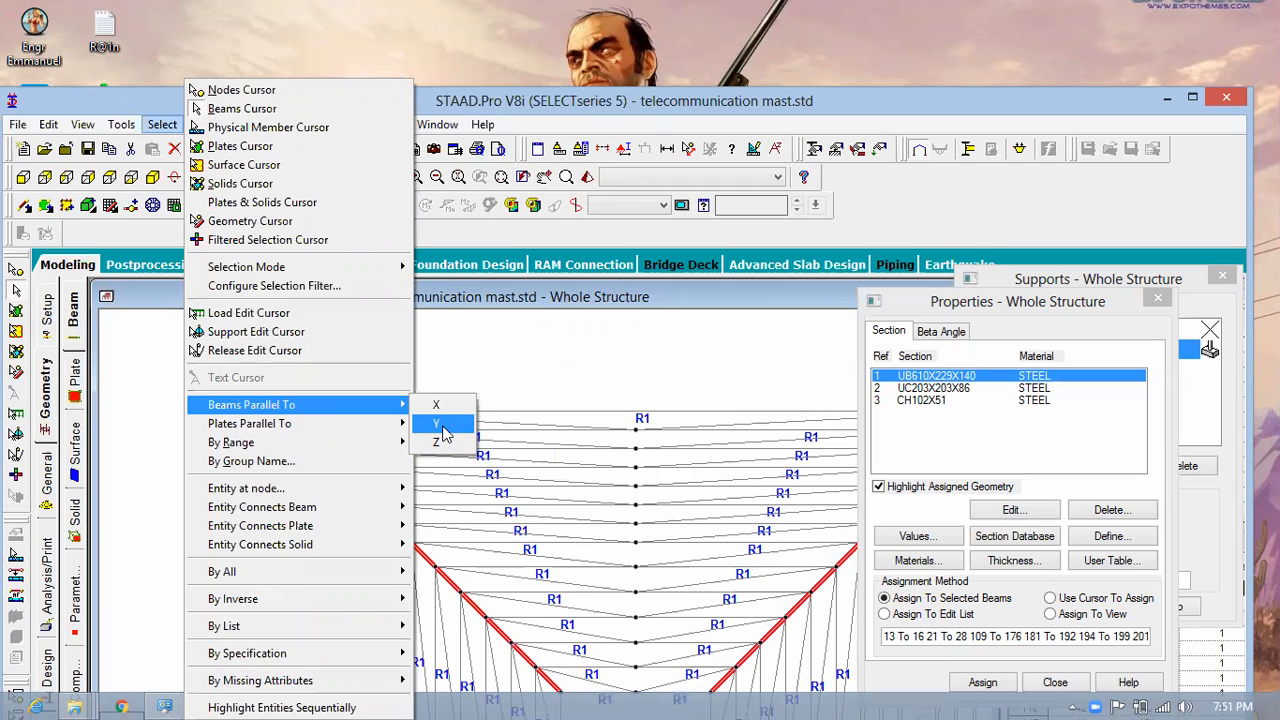
click(444, 432)
click(153, 177)
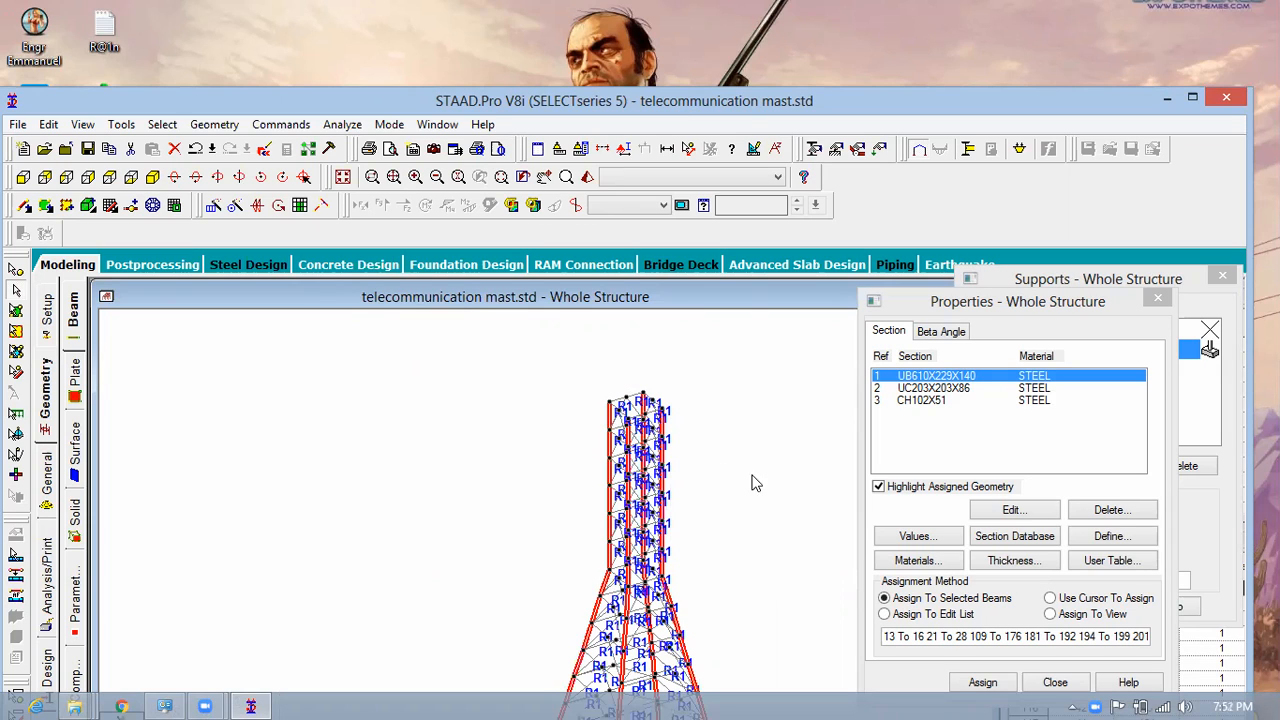
Step: Choose the UC203X203X86 section for assignment and select all beams parallel to the Y axis
click(928, 390)
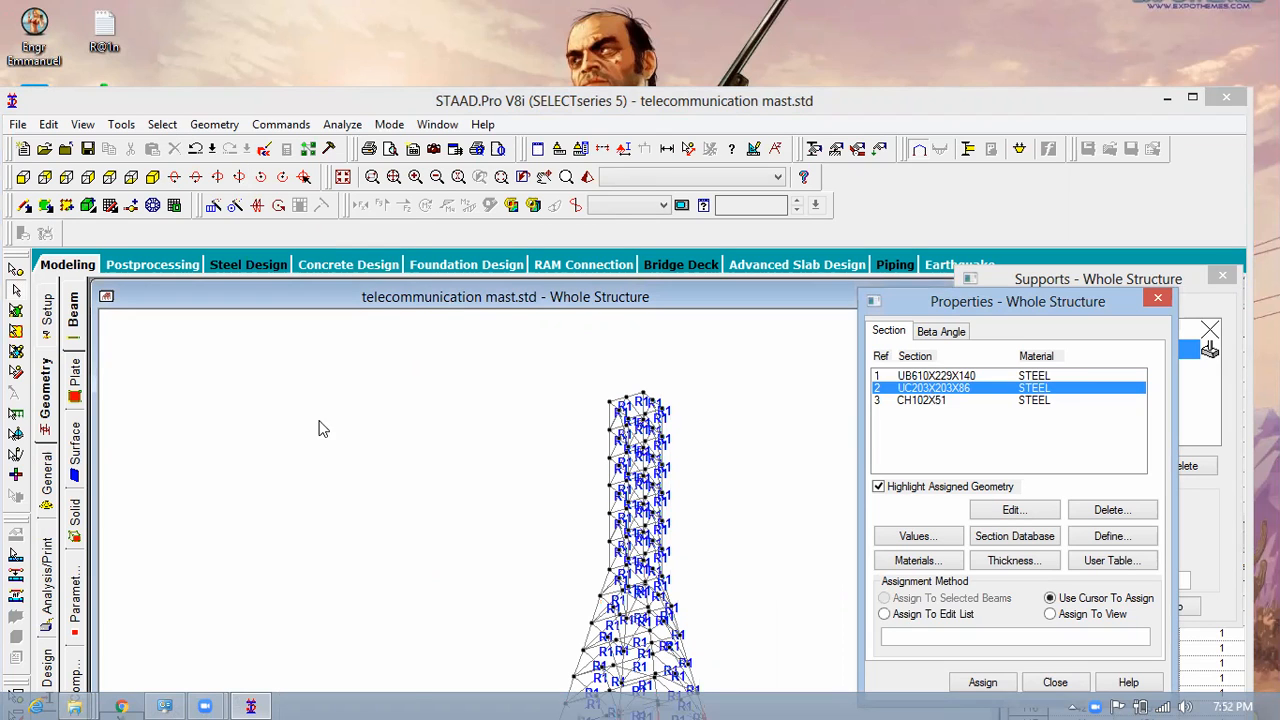
key(alt+s)
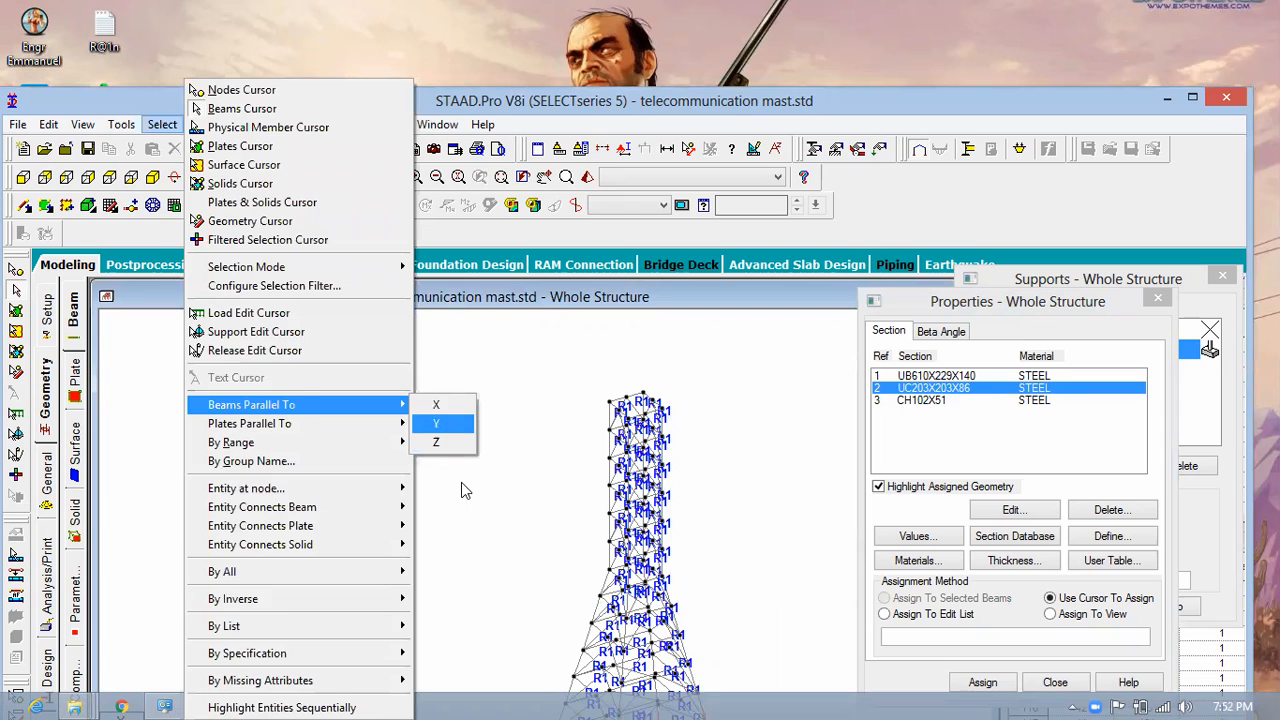
key(Return)
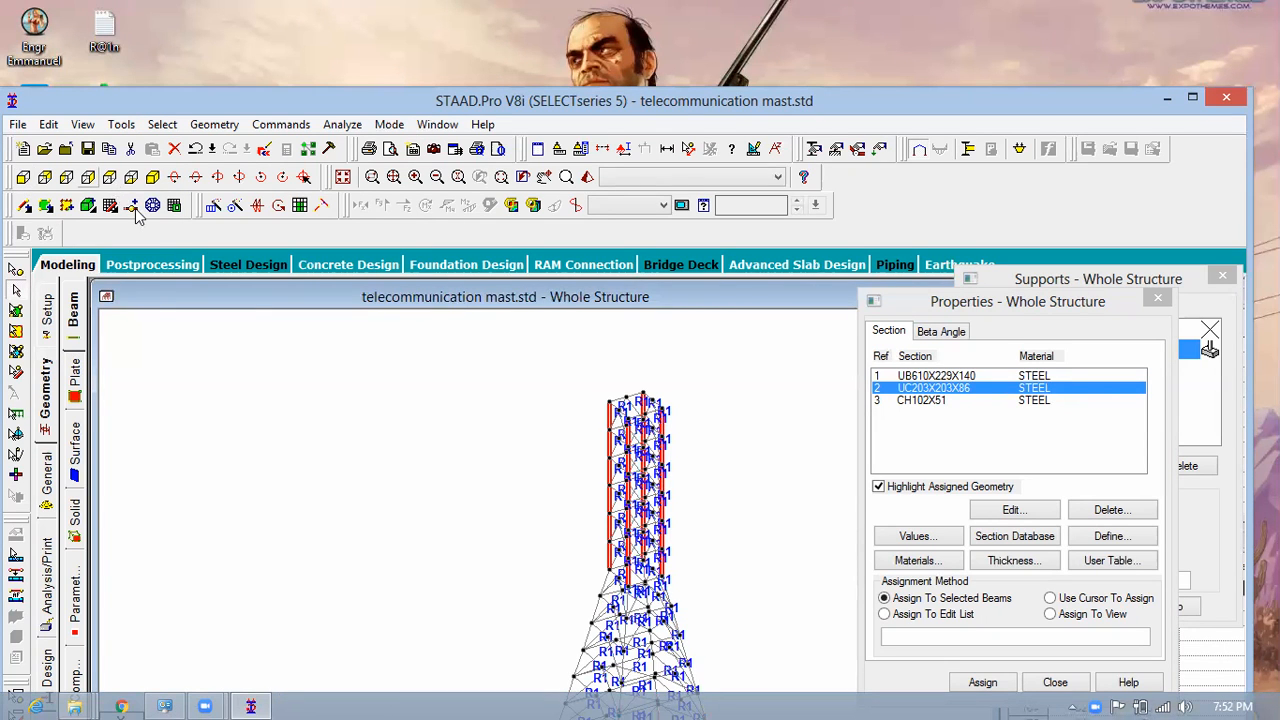
Step: Show the mast in plan view from above and move the Properties dialog clear of the model
middle_drag(294, 433, 235, 303)
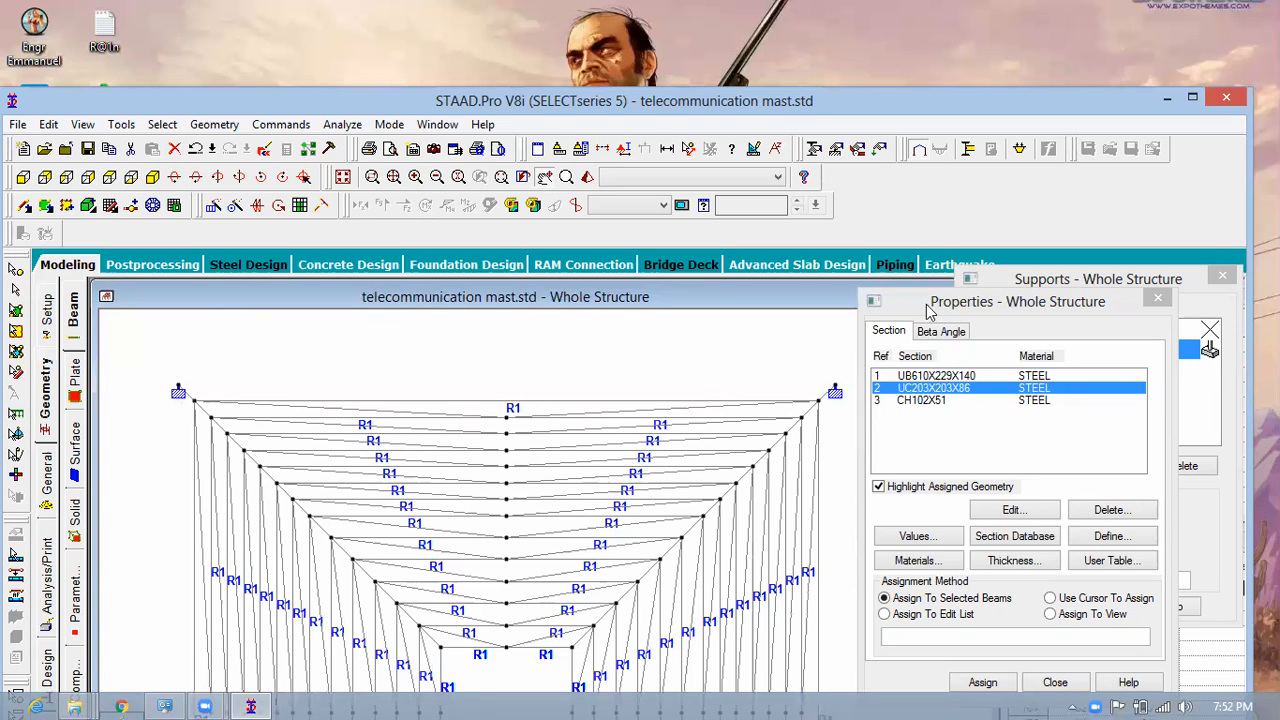
drag(977, 301, 1065, 296)
middle_drag(834, 427, 848, 442)
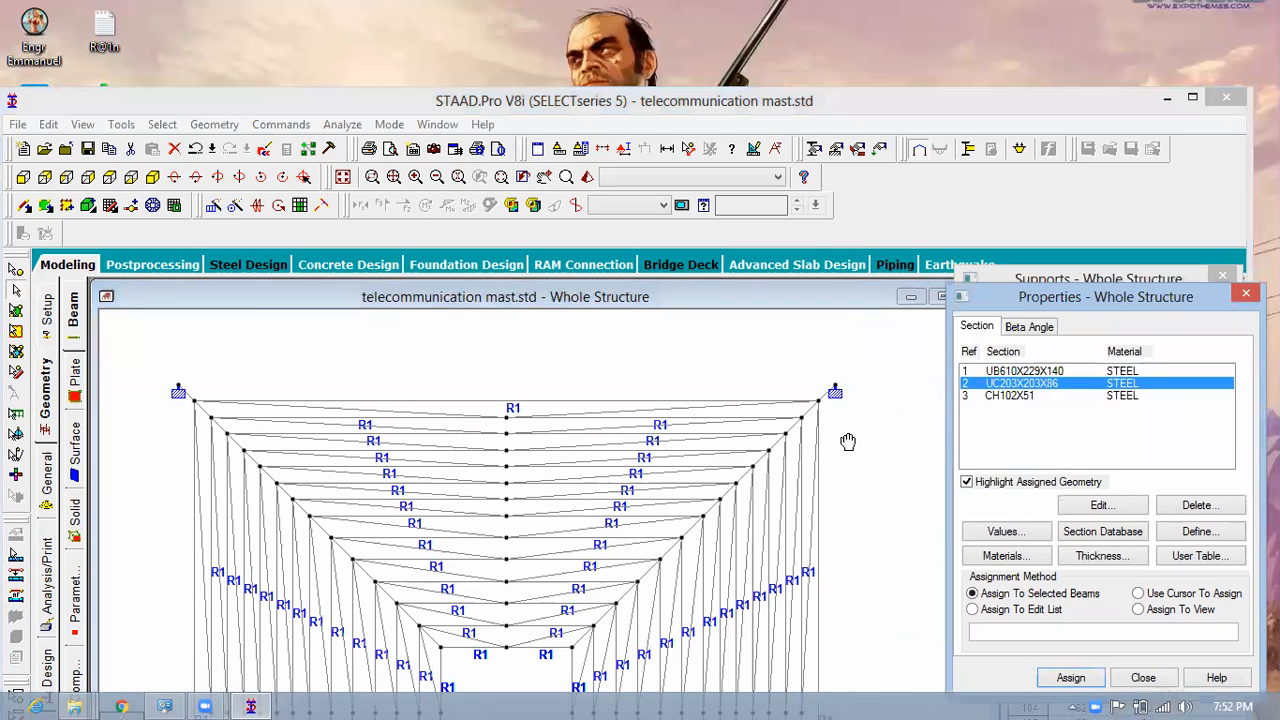
Step: Select the sloping beam segments of the rear-right leg one by one, from its support to the mast top
click(846, 380)
scroll(860, 354, up, 1)
scroll(866, 351, up, 1)
click(866, 354)
ctrl+click(831, 389)
ctrl+click(812, 406)
ctrl+click(797, 422)
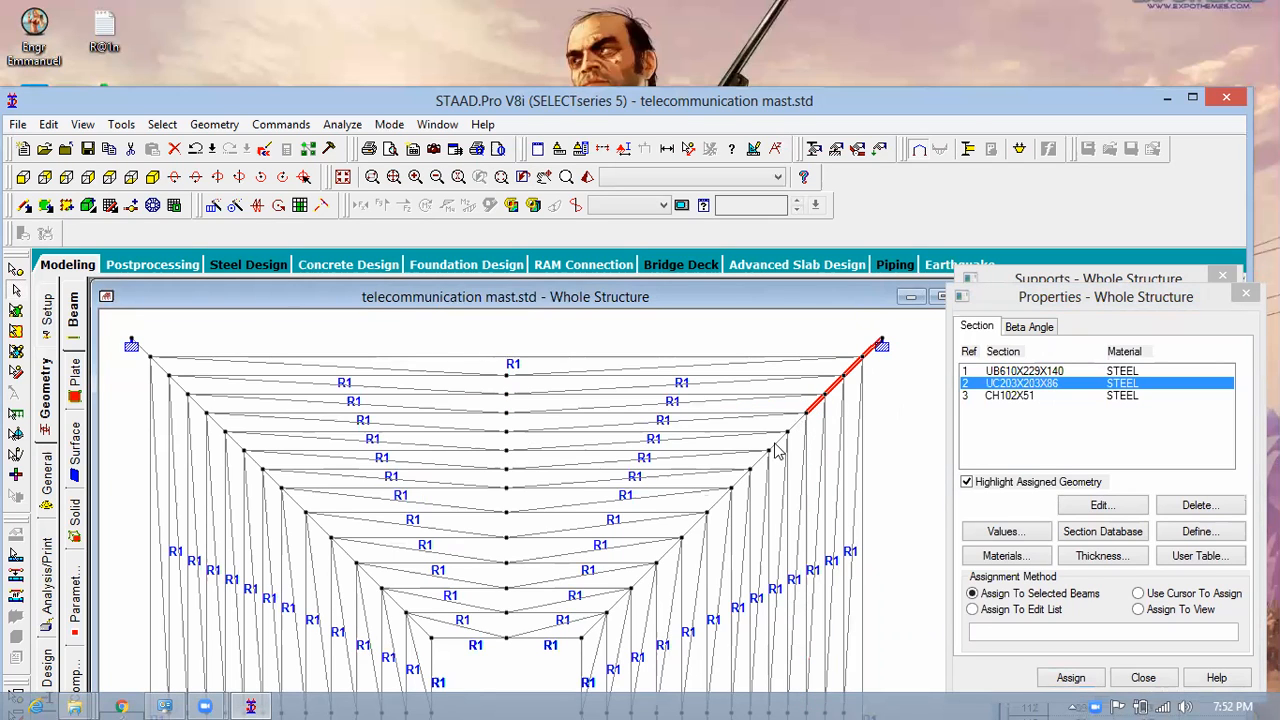
ctrl+click(773, 449)
ctrl+click(757, 460)
ctrl+click(739, 482)
ctrl+click(718, 502)
ctrl+click(691, 528)
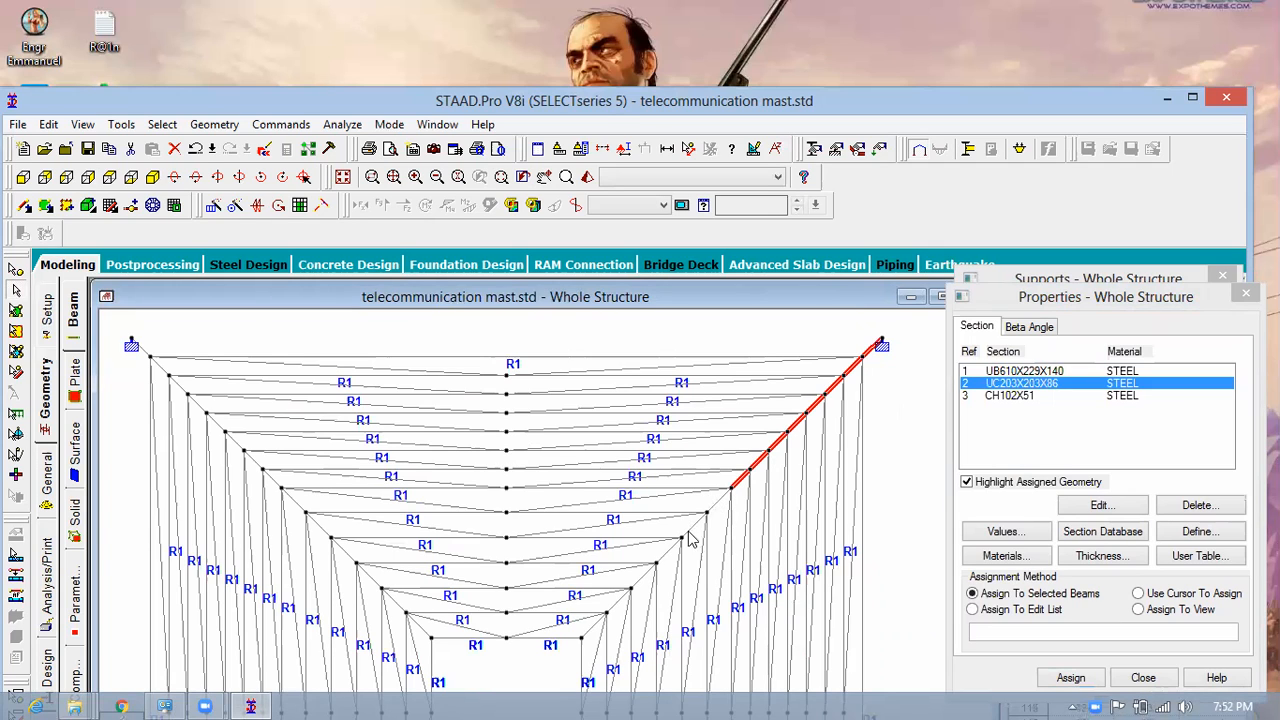
click(644, 576)
click(590, 631)
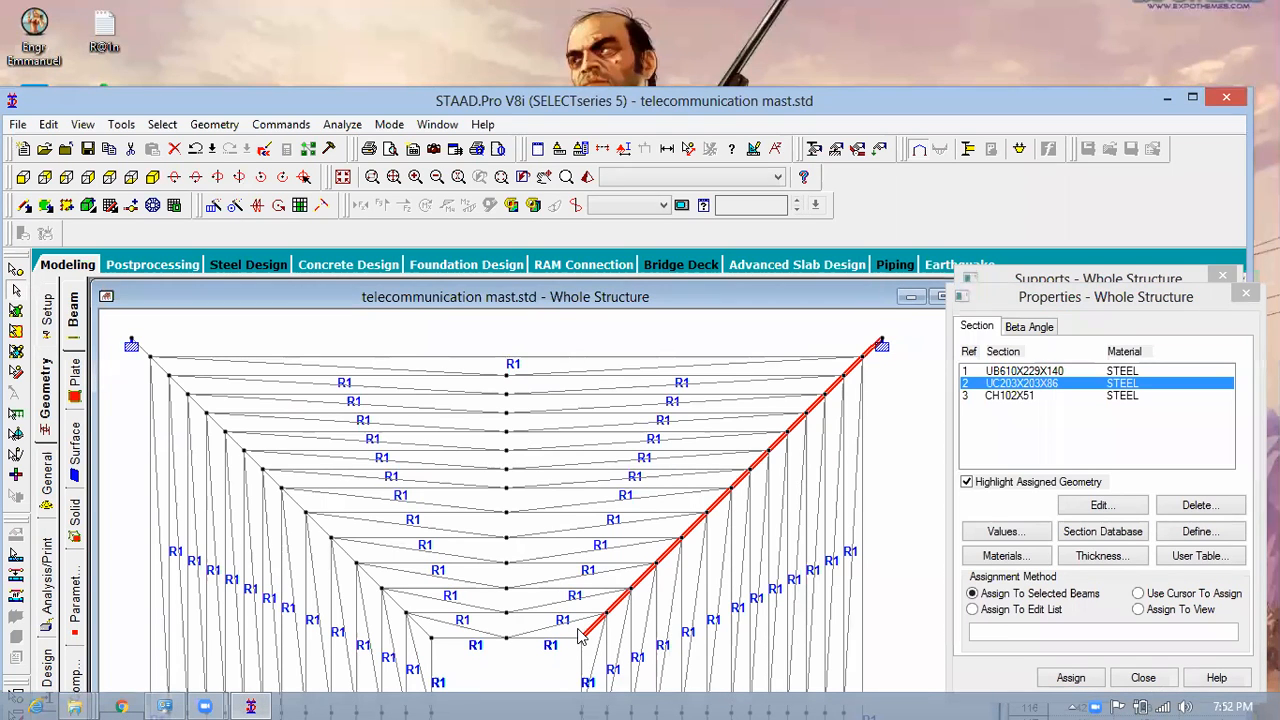
Step: Add the beam segments of the rear-left leg, from the mast top to its support, leaving out the bracing members
click(421, 627)
click(388, 592)
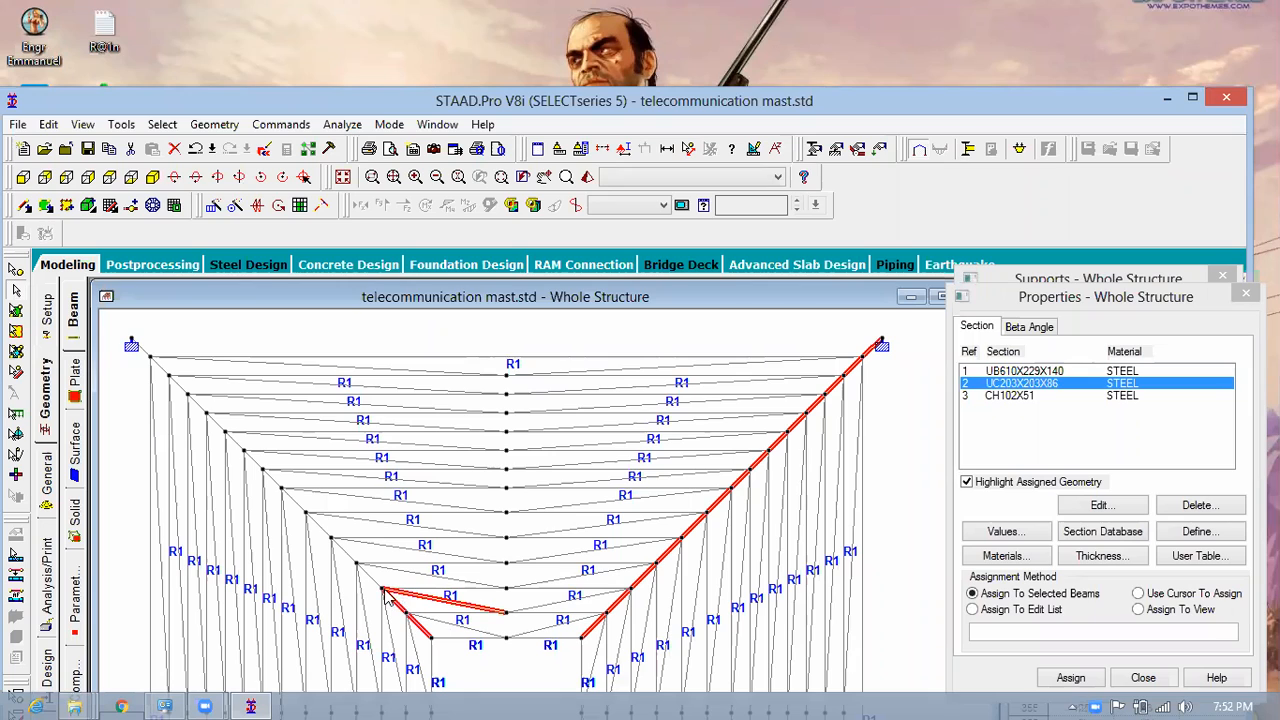
click(375, 580)
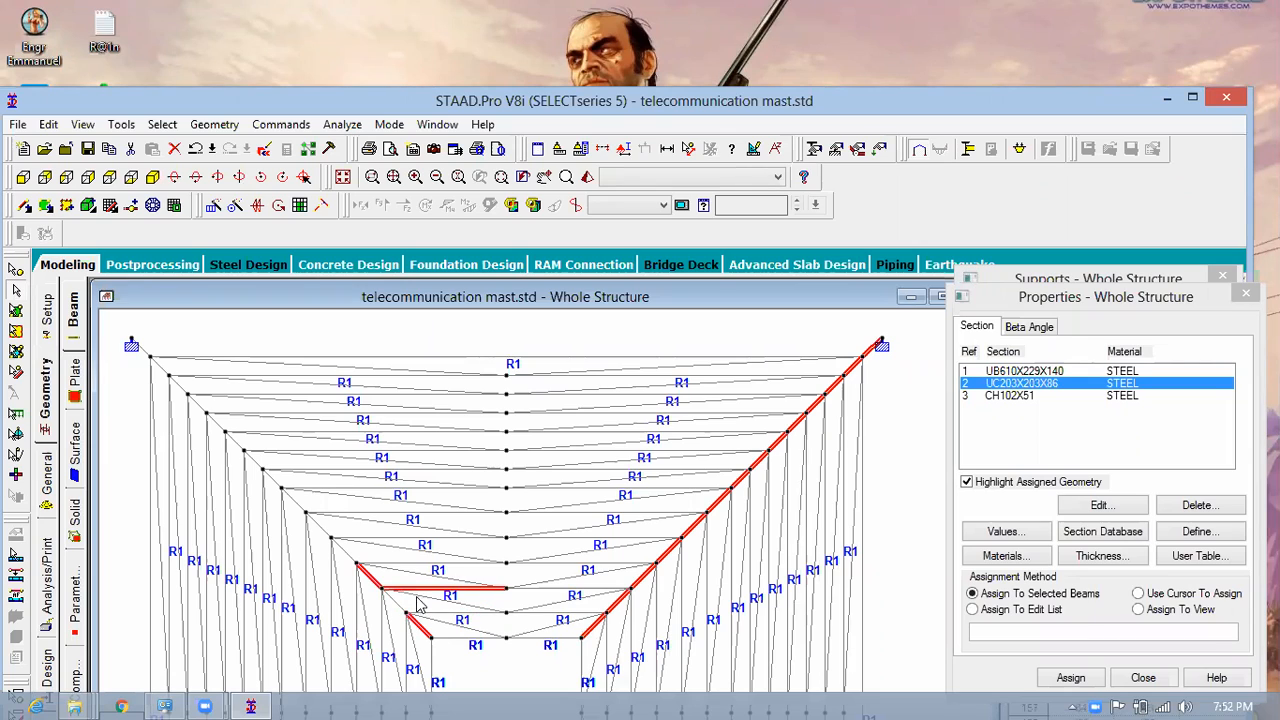
click(397, 604)
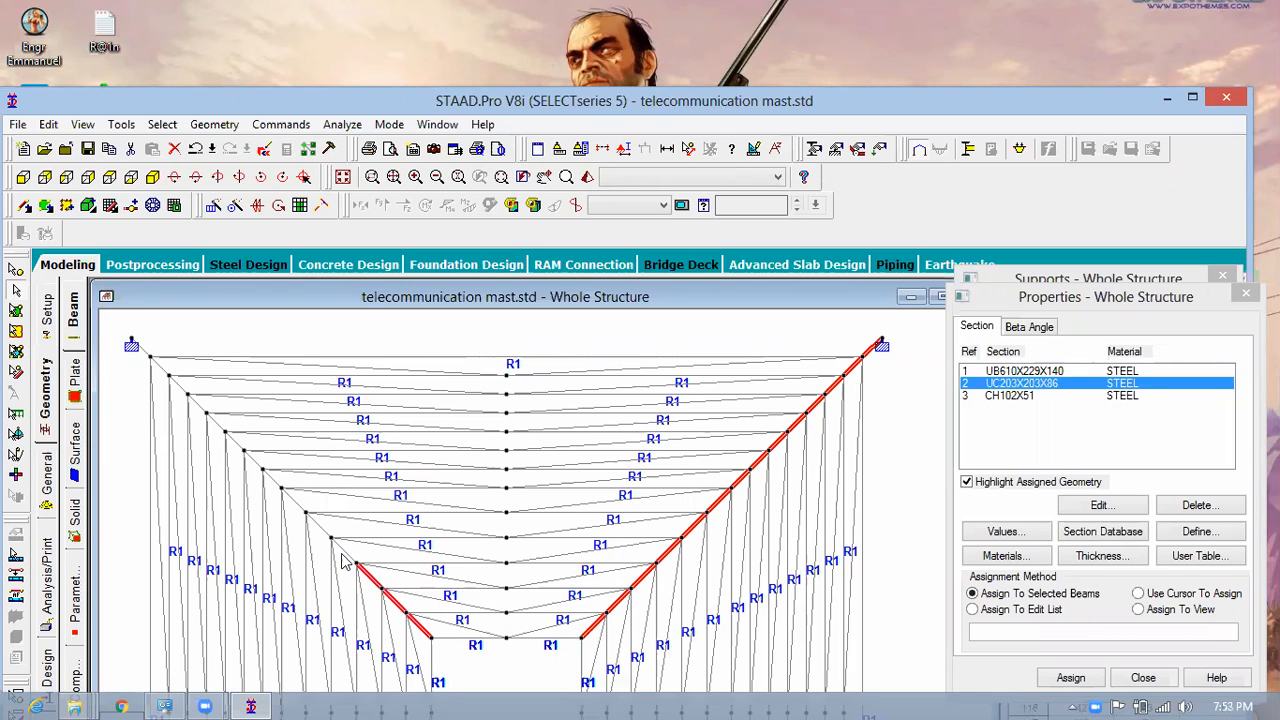
click(337, 545)
click(279, 488)
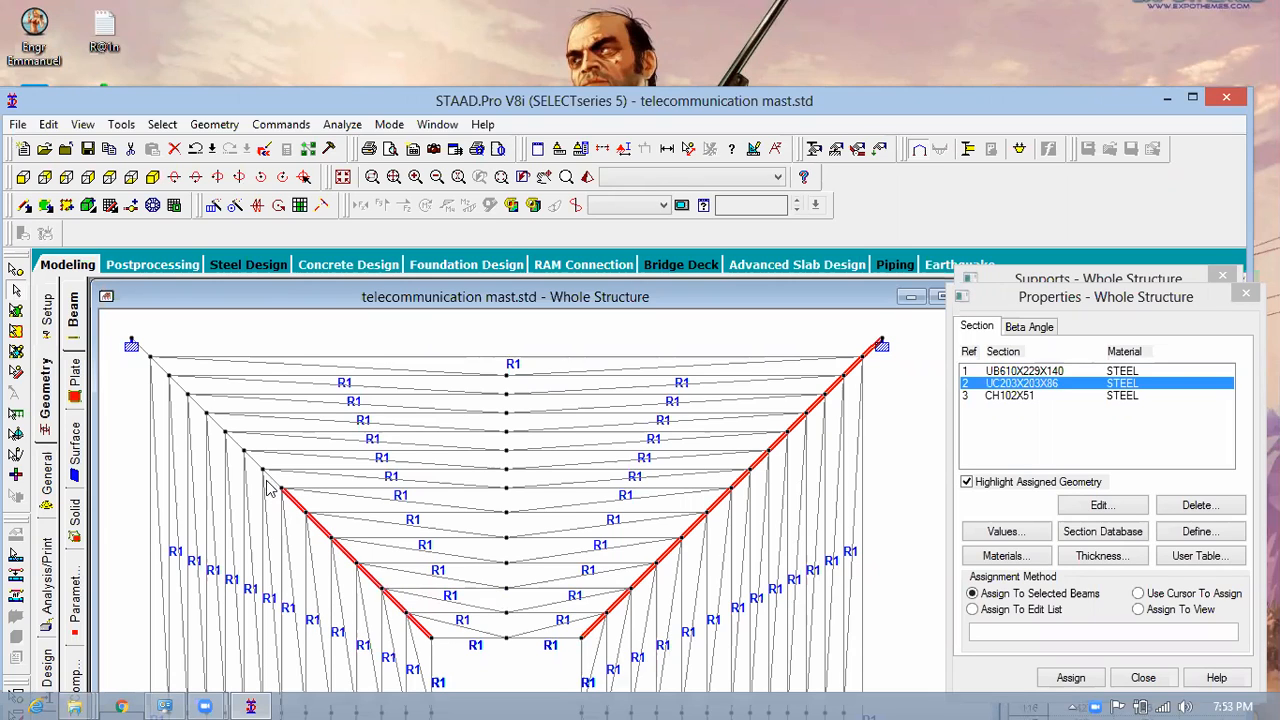
click(267, 474)
click(232, 443)
click(196, 404)
click(176, 388)
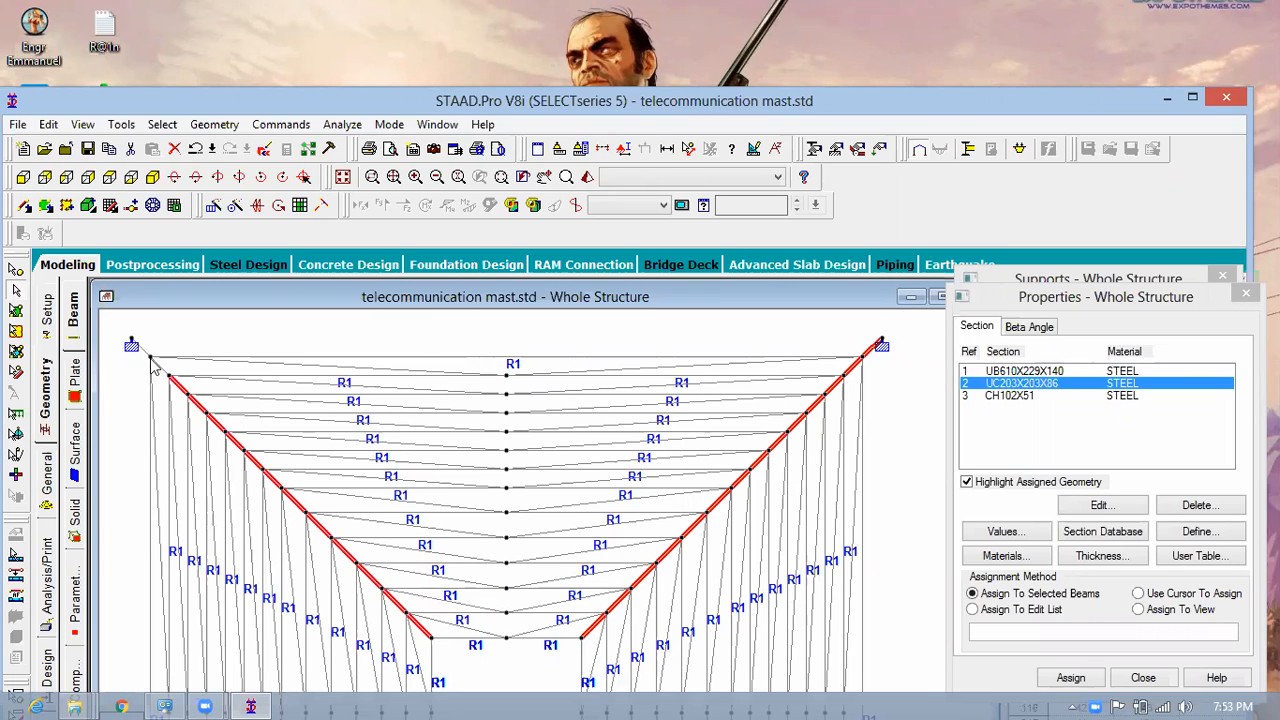
click(143, 350)
Step: Add the upper beam segments of the front-right leg, starting at the mast top, to the selection without any bracing
scroll(343, 335, down, 1)
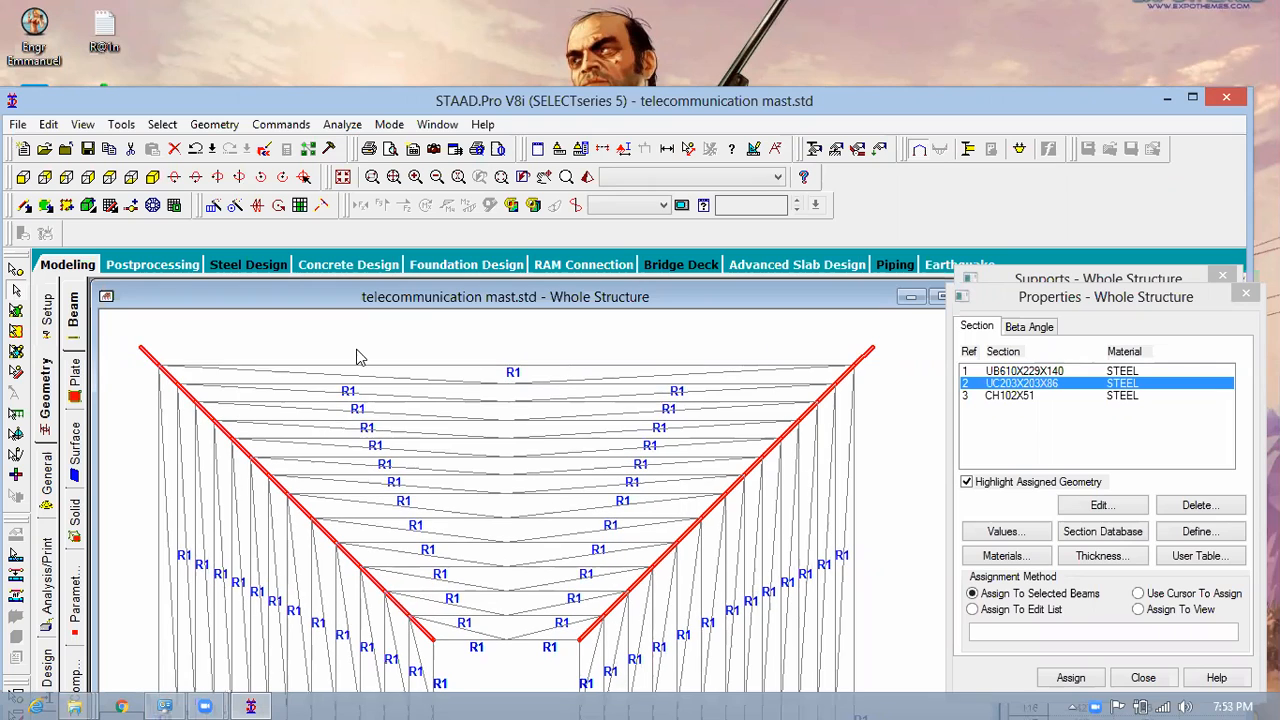
scroll(390, 350, down, 1)
scroll(470, 430, down, 1)
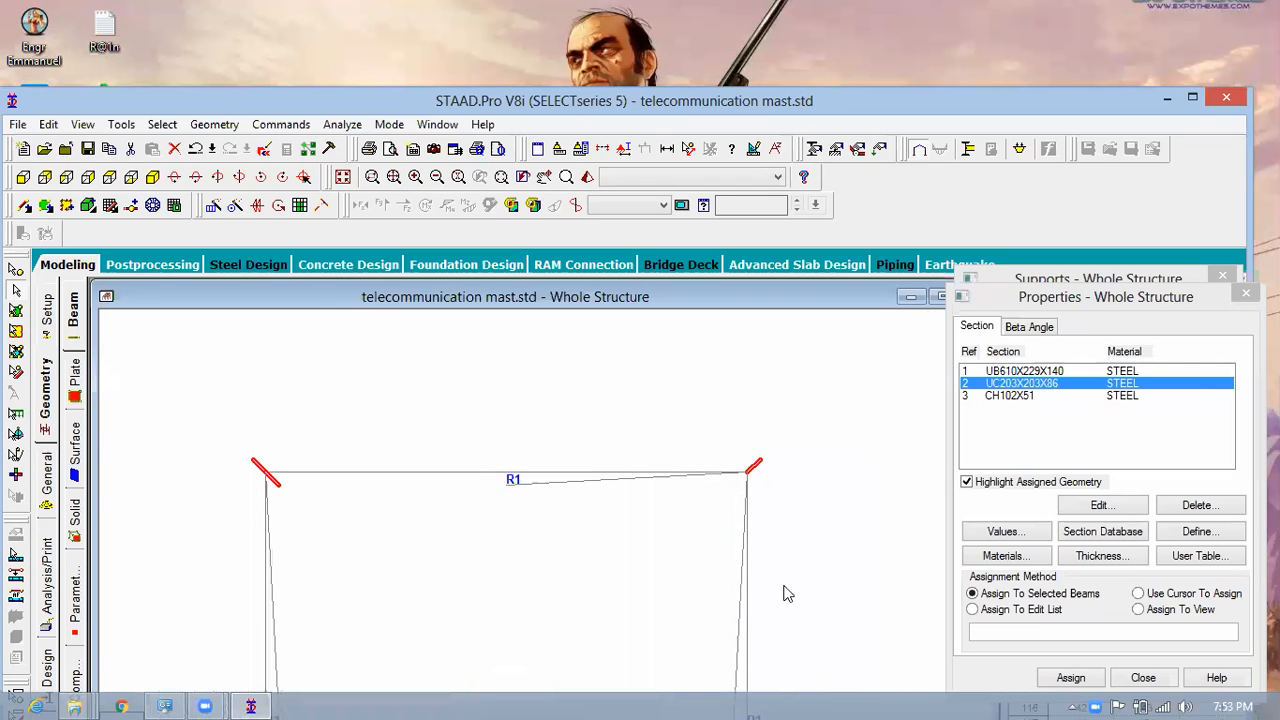
scroll(789, 374, down, 1)
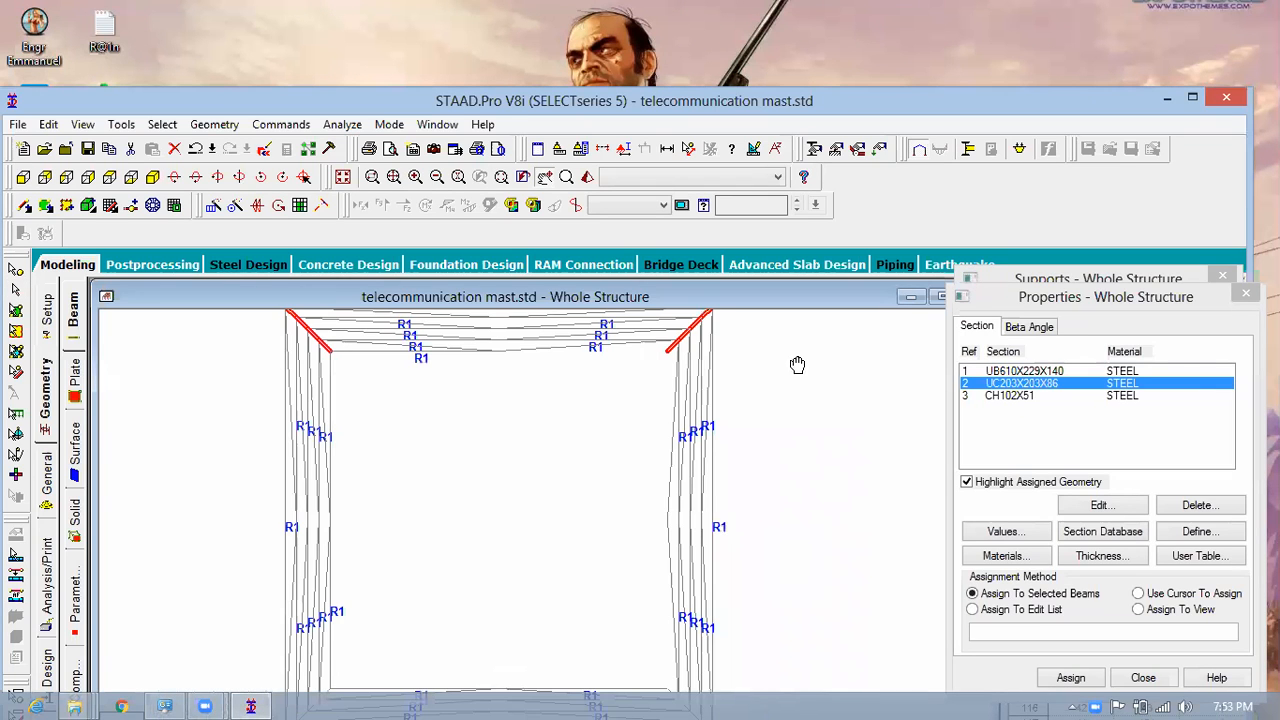
scroll(801, 362, down, 1)
scroll(802, 358, down, 1)
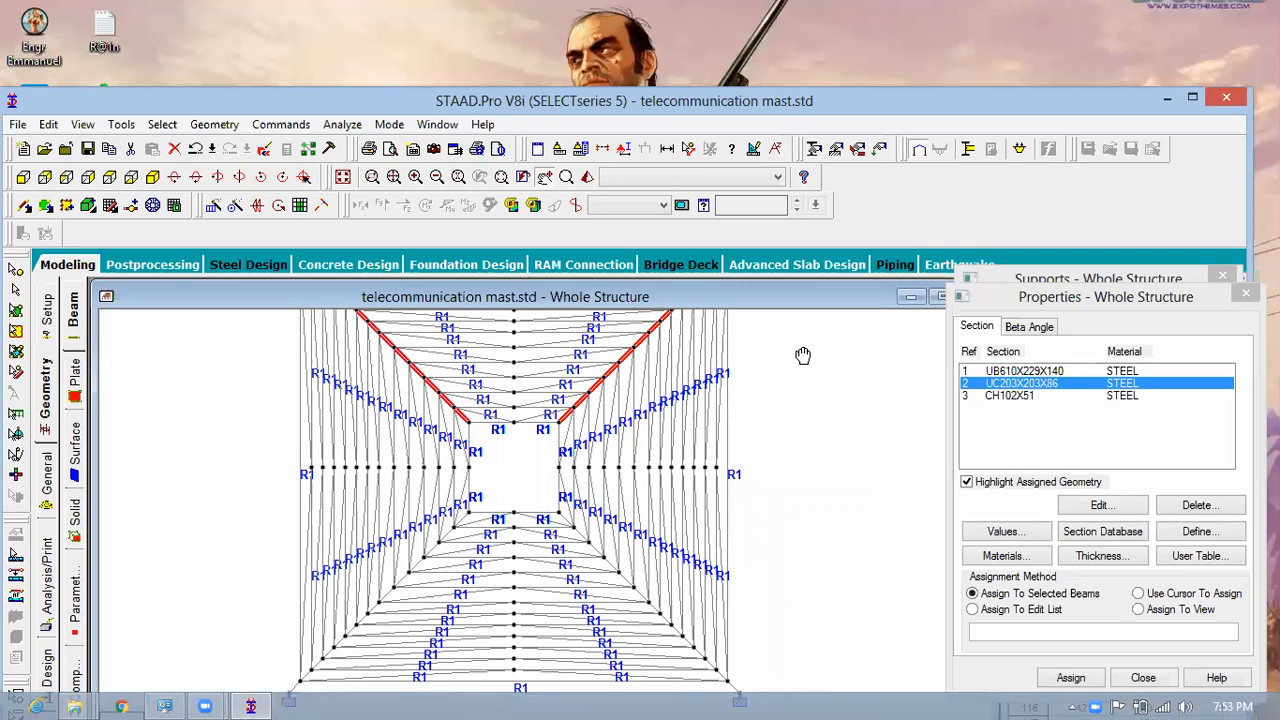
scroll(803, 352, down, 1)
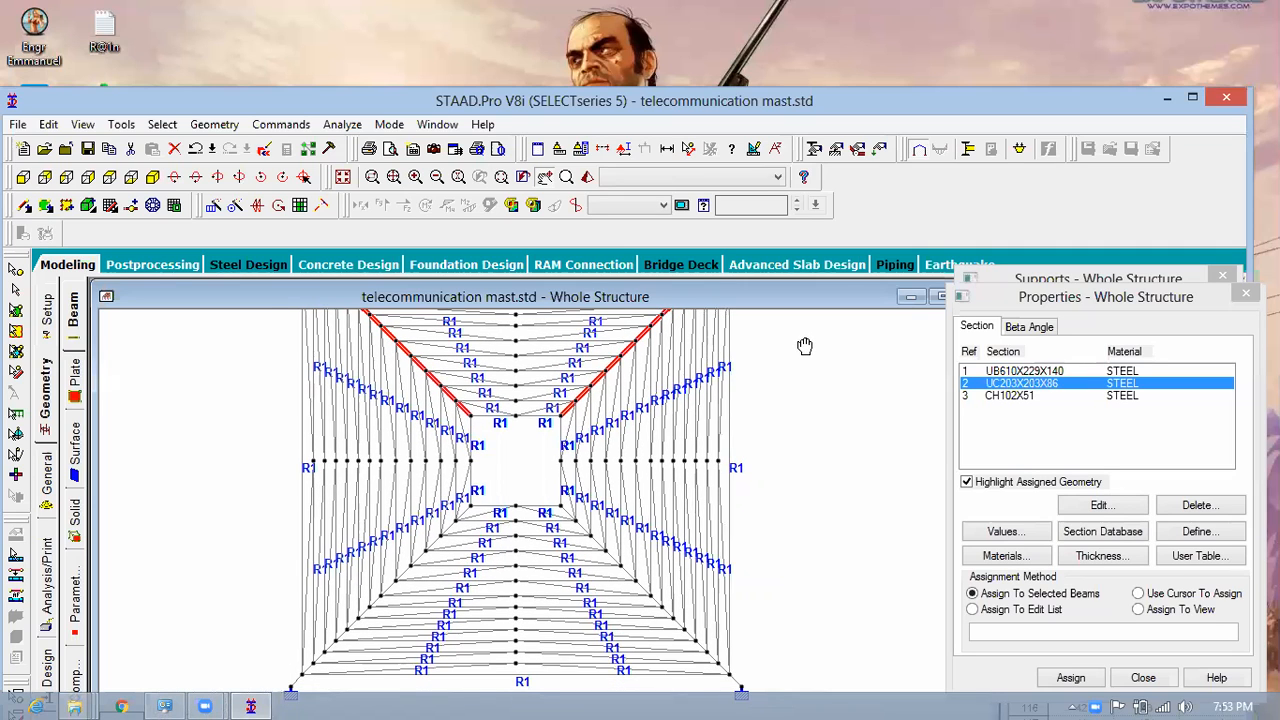
scroll(805, 345, down, 1)
scroll(780, 366, up, 1)
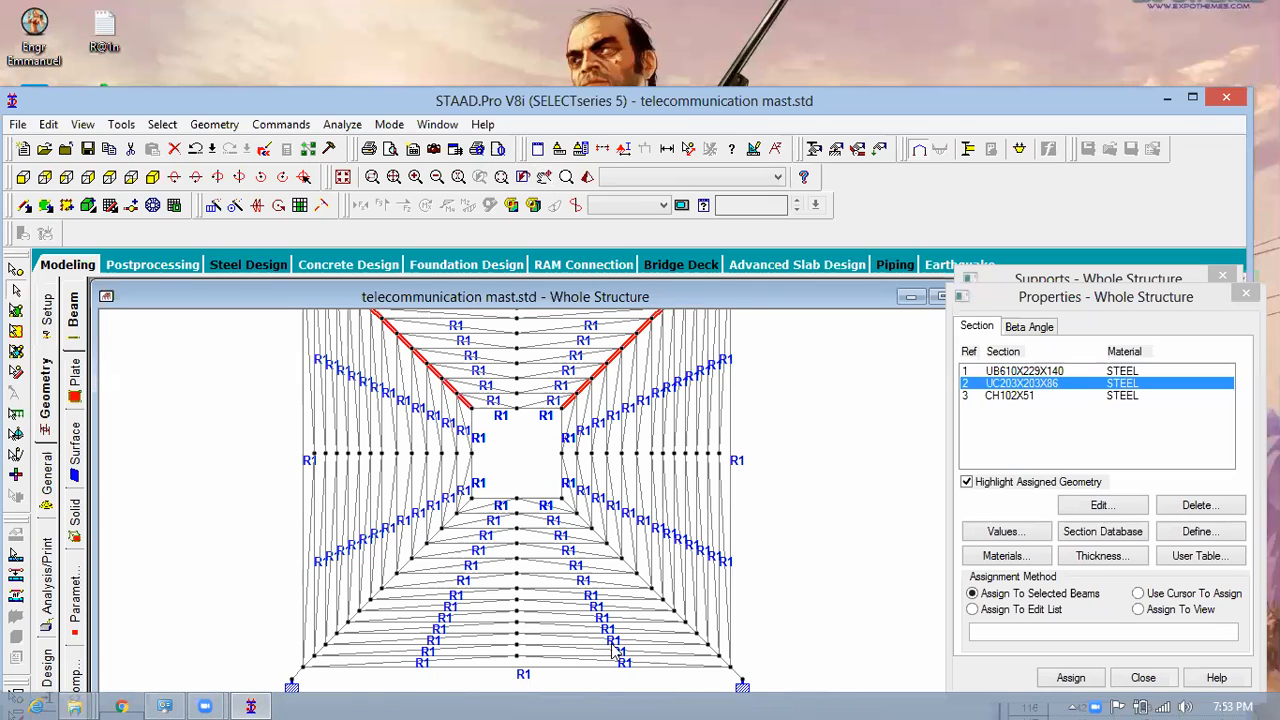
scroll(585, 520, up, 1)
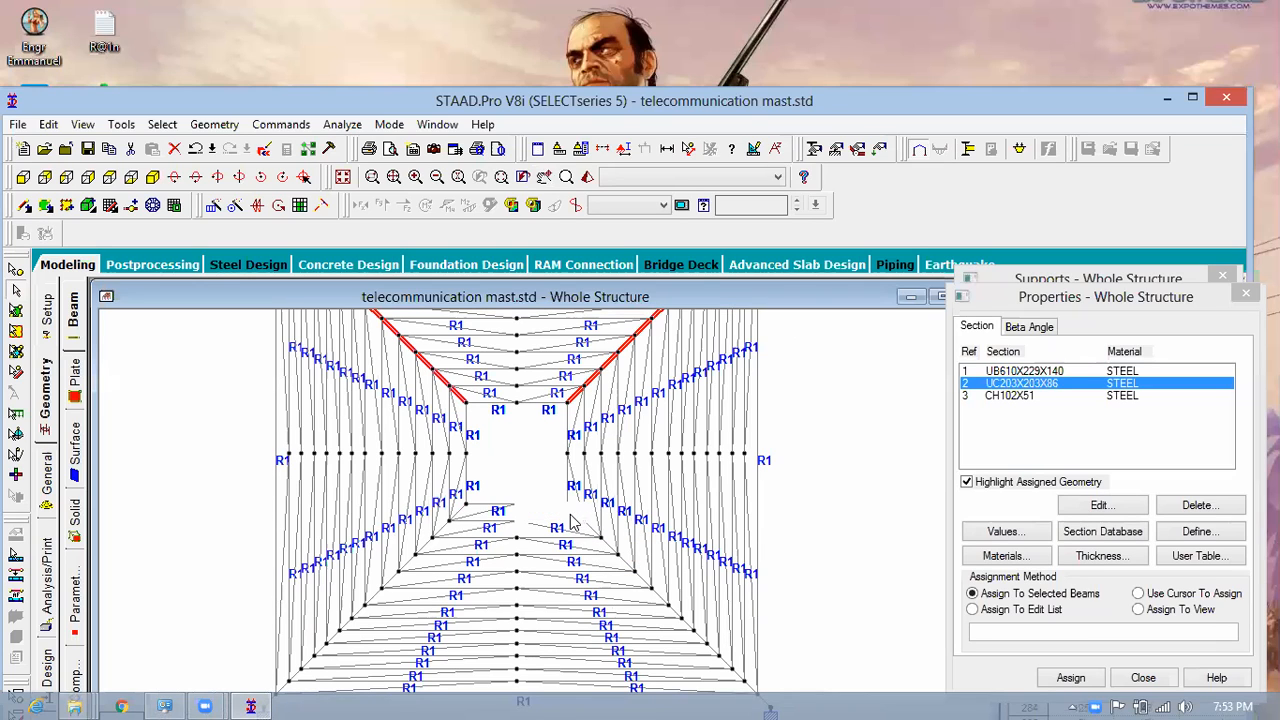
ctrl+click(580, 505)
ctrl+click(572, 517)
scroll(590, 530, up, 2)
click(620, 552)
ctrl+click(652, 588)
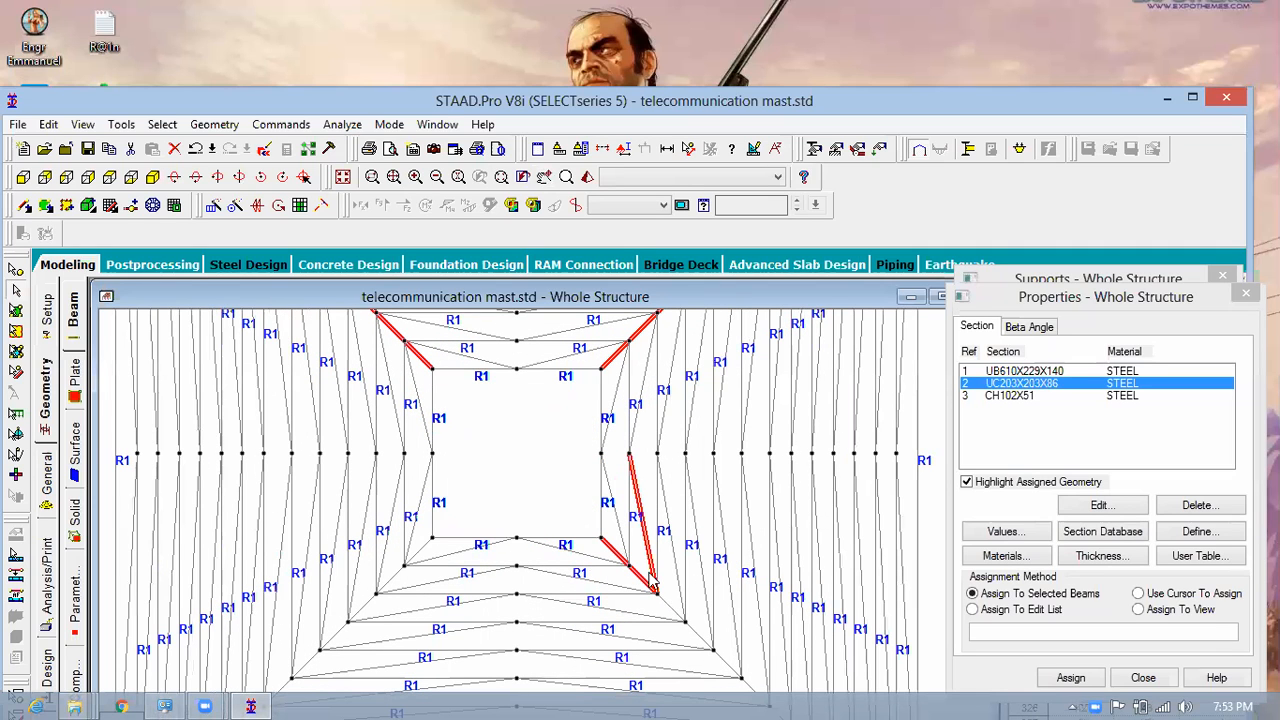
click(685, 630)
Step: Add the upper beam segments of the front-left leg, working down from the mast top, to the selection
ctrl+click(420, 550)
ctrl+click(365, 625)
ctrl+click(342, 640)
ctrl+click(318, 664)
ctrl+click(287, 684)
Step: Add the middle beam segments of the front-right leg to the selection, leaving out the bracing members
ctrl+click(752, 690)
drag(580, 509, 643, 310)
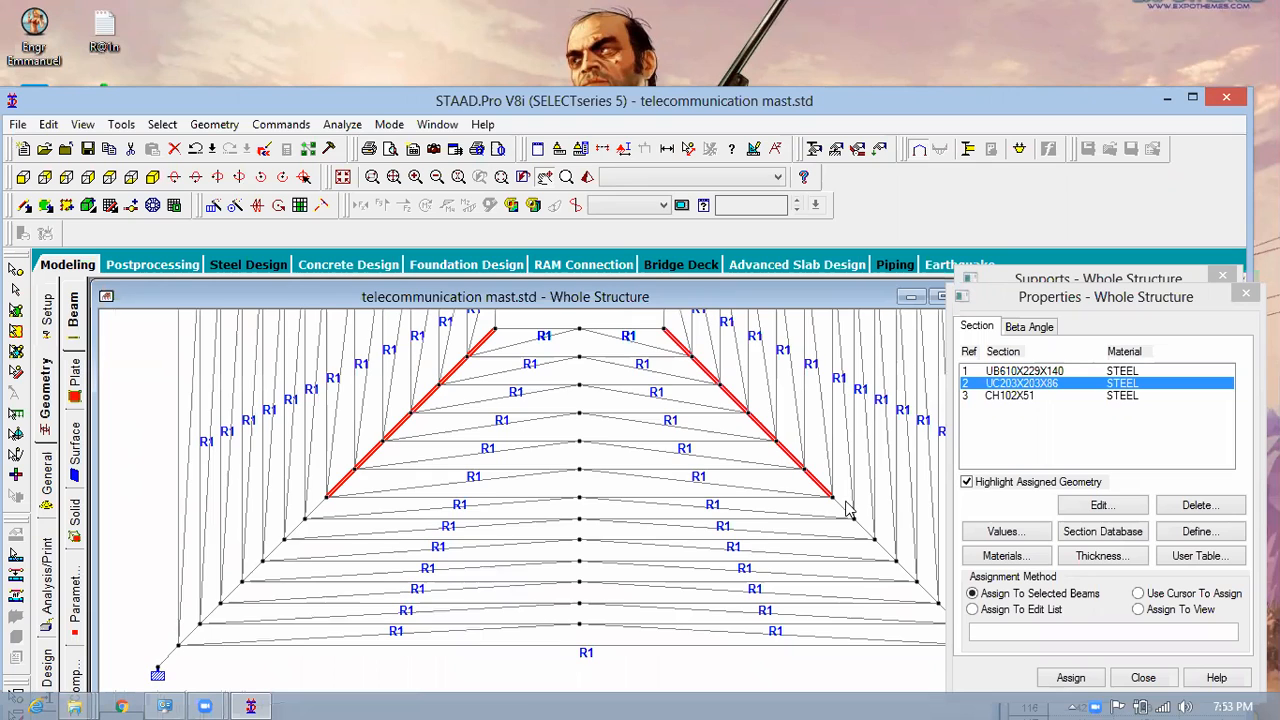
ctrl+click(870, 535)
ctrl+click(888, 551)
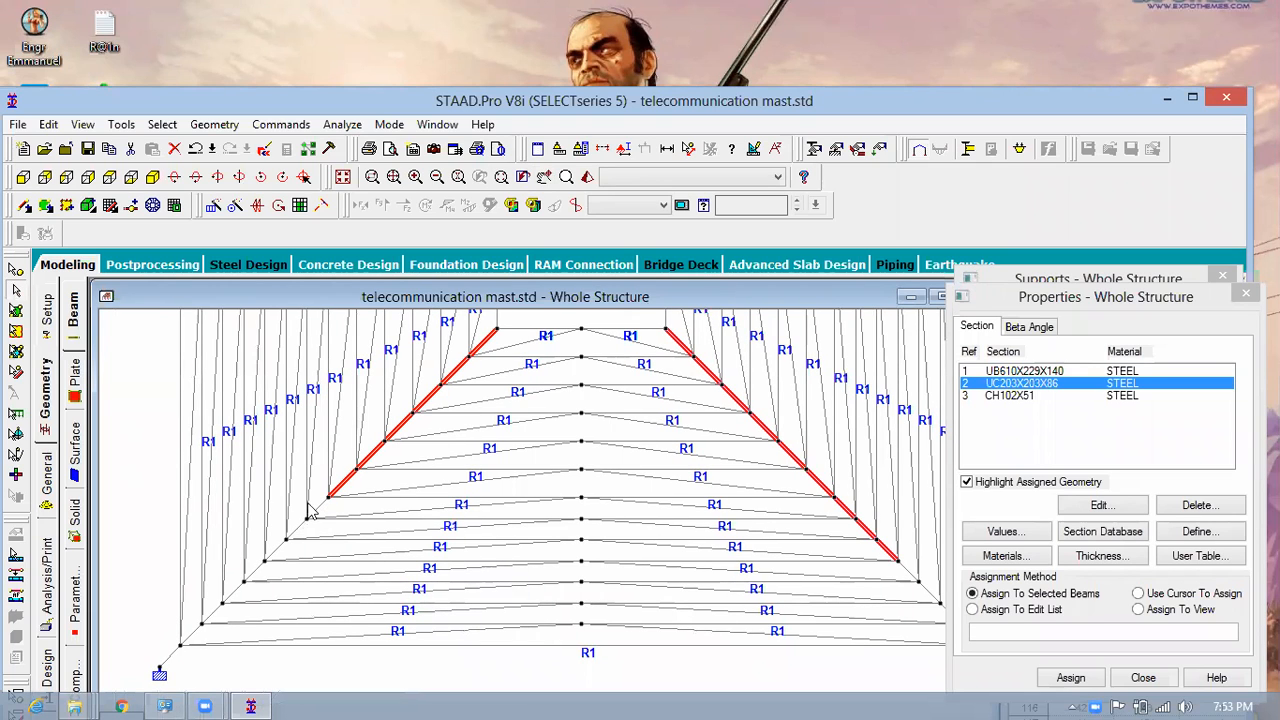
Step: Add the middle beam segments of the front-left leg to the selection and inspect the geometry of the bracing member beside them
ctrl+click(309, 510)
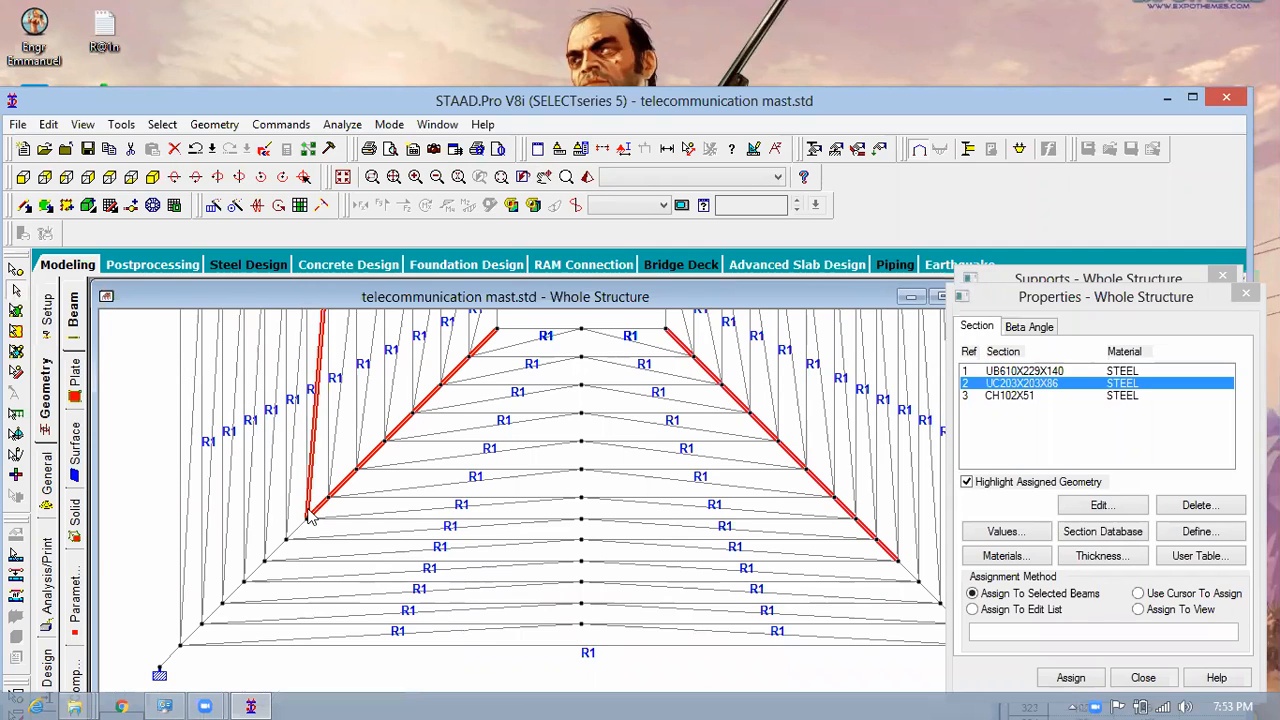
ctrl+click(309, 512)
ctrl+click(305, 522)
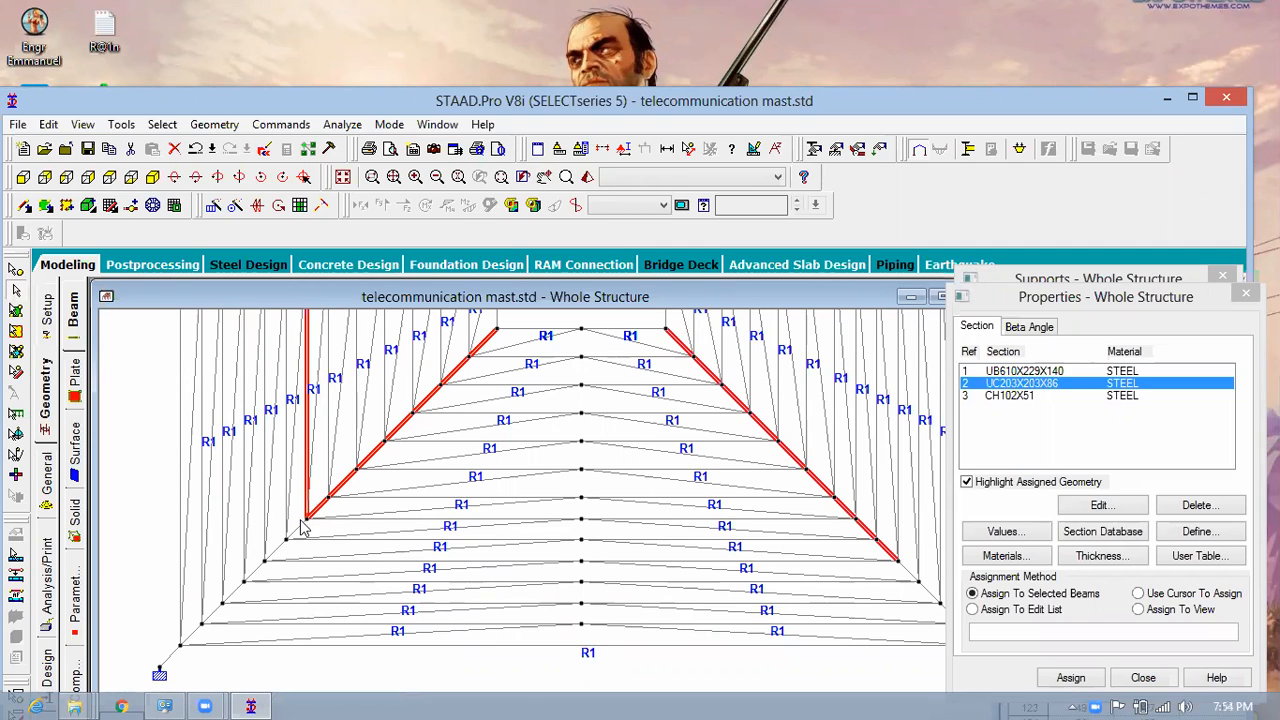
ctrl+click(301, 522)
ctrl+click(307, 496)
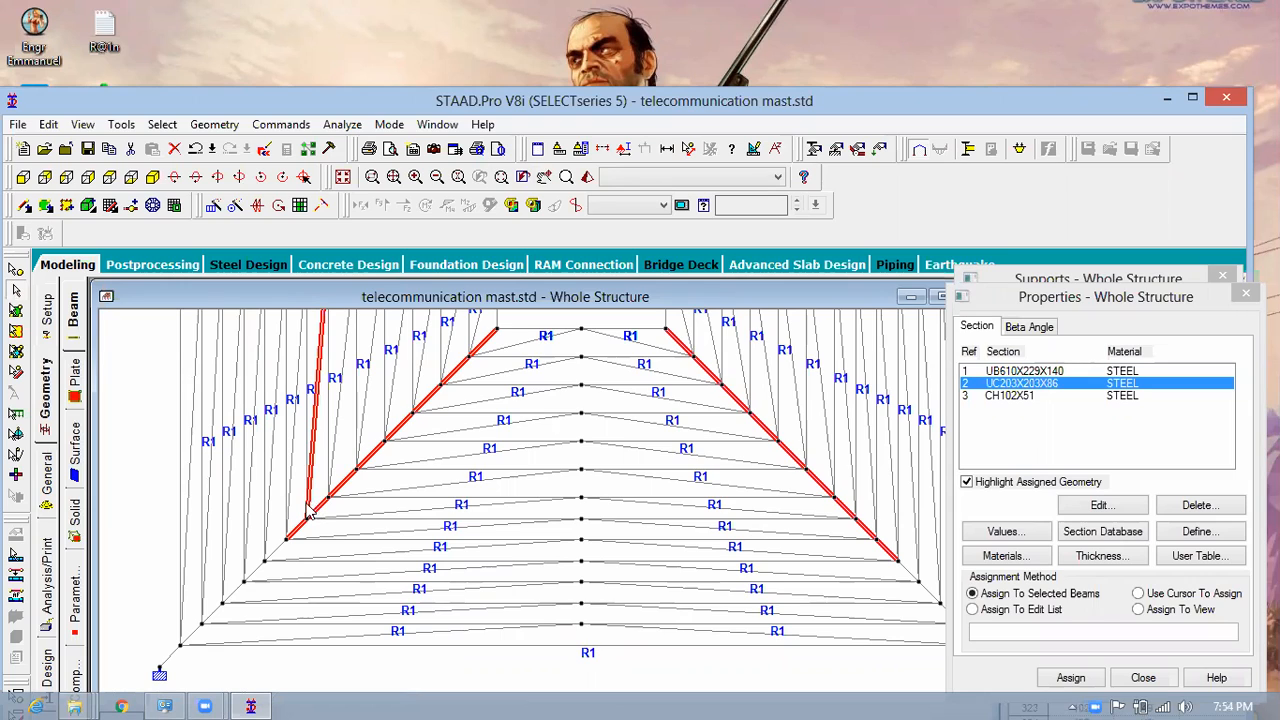
double_click(307, 506)
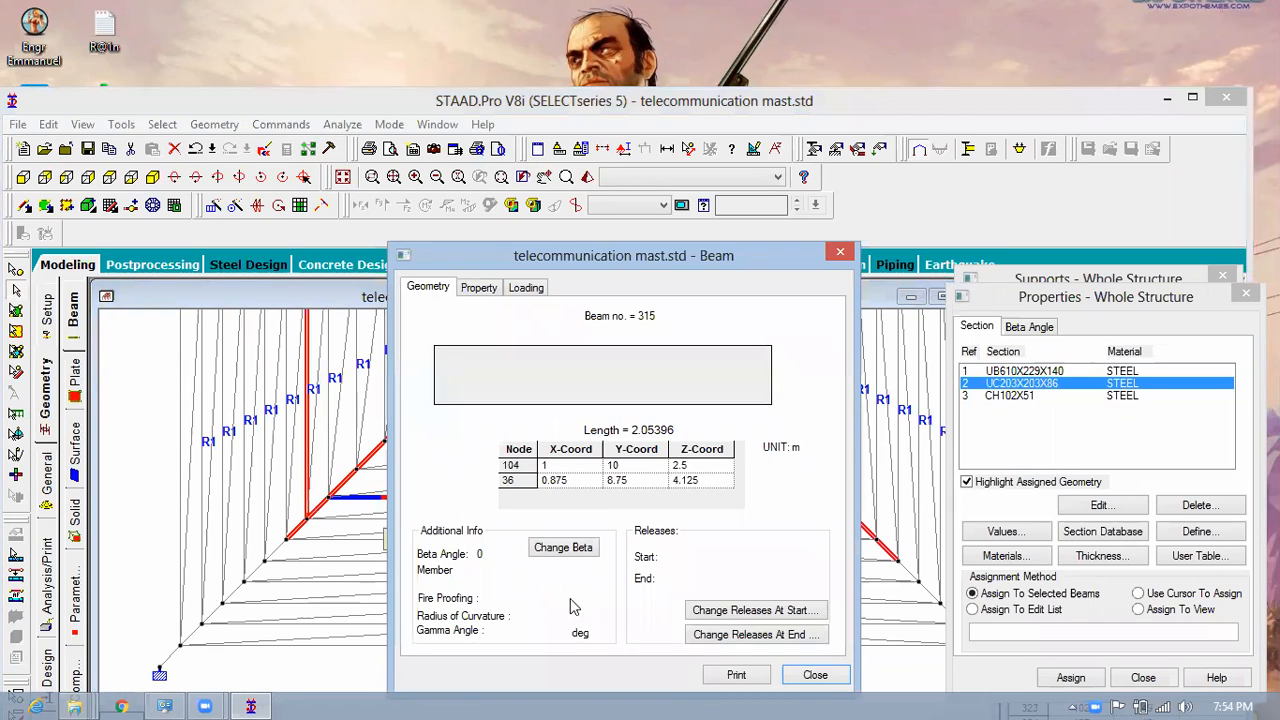
click(815, 676)
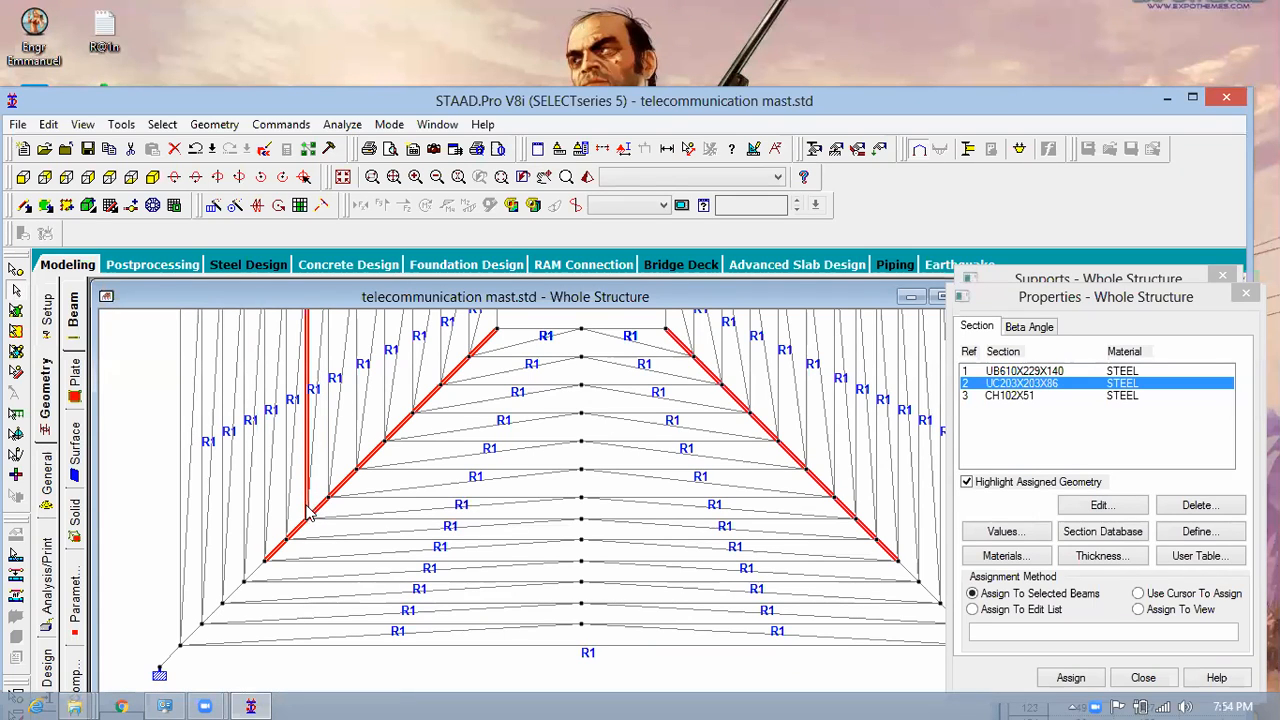
Step: Try to deselect the stray bracing members meeting the front-left leg while keeping the leg segments selected
ctrl+click(307, 518)
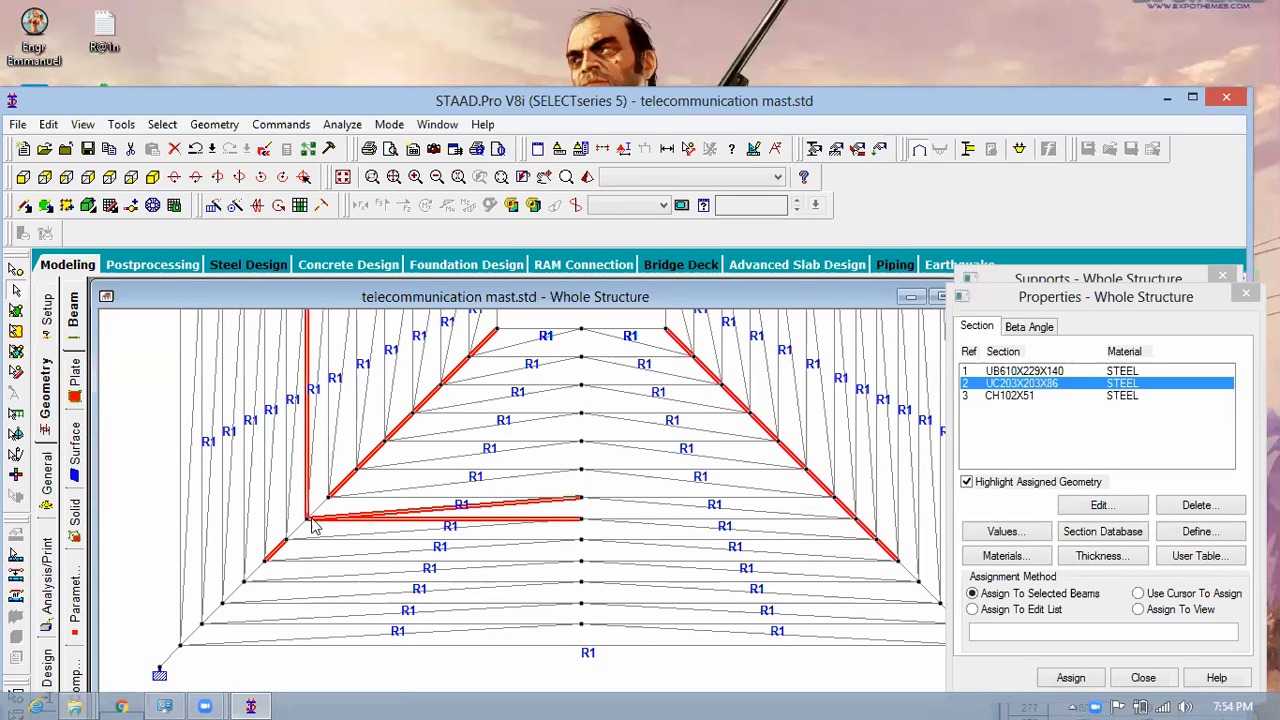
ctrl+click(310, 503)
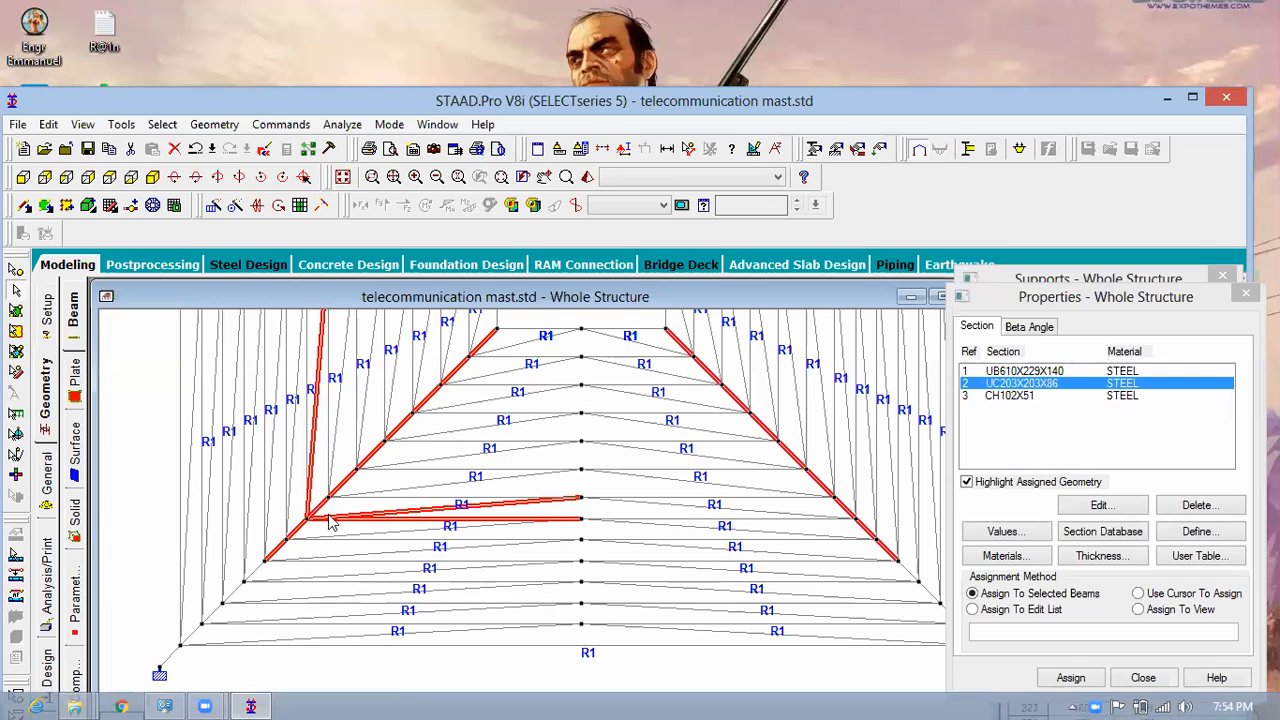
ctrl+click(311, 517)
ctrl+click(306, 508)
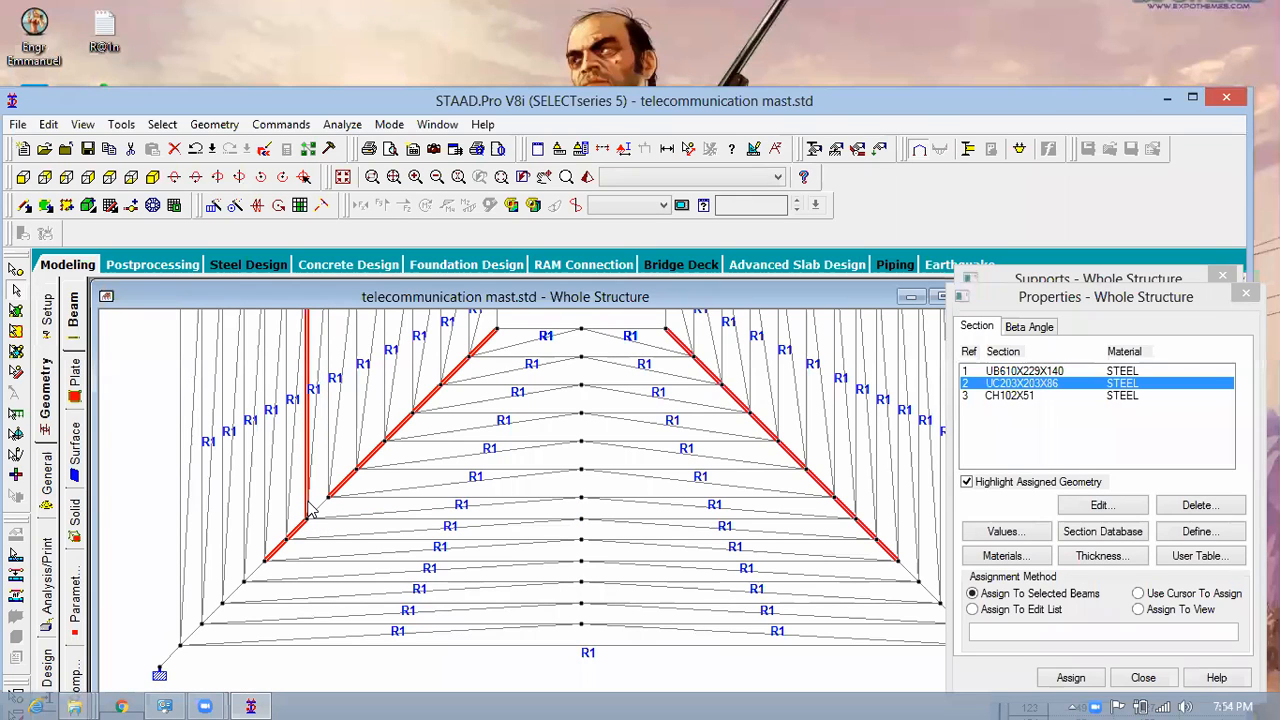
ctrl+click(307, 504)
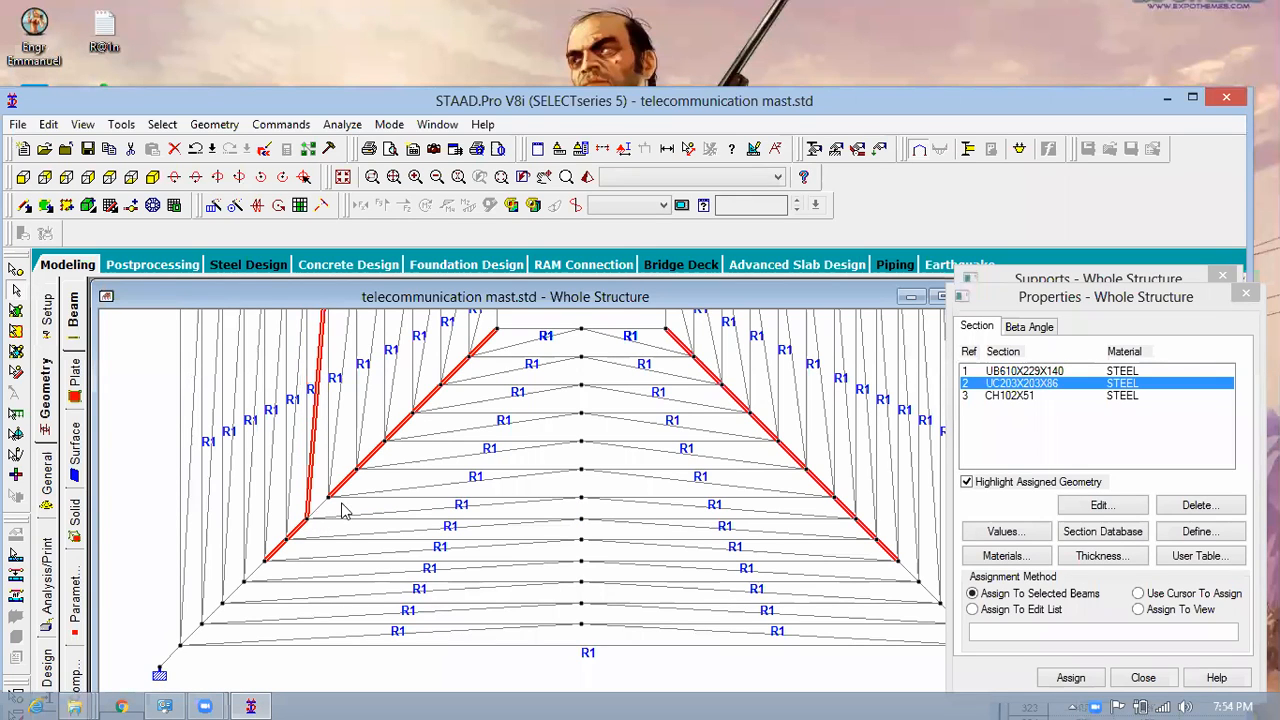
scroll(340, 490, up, 1)
scroll(296, 534, up, 1)
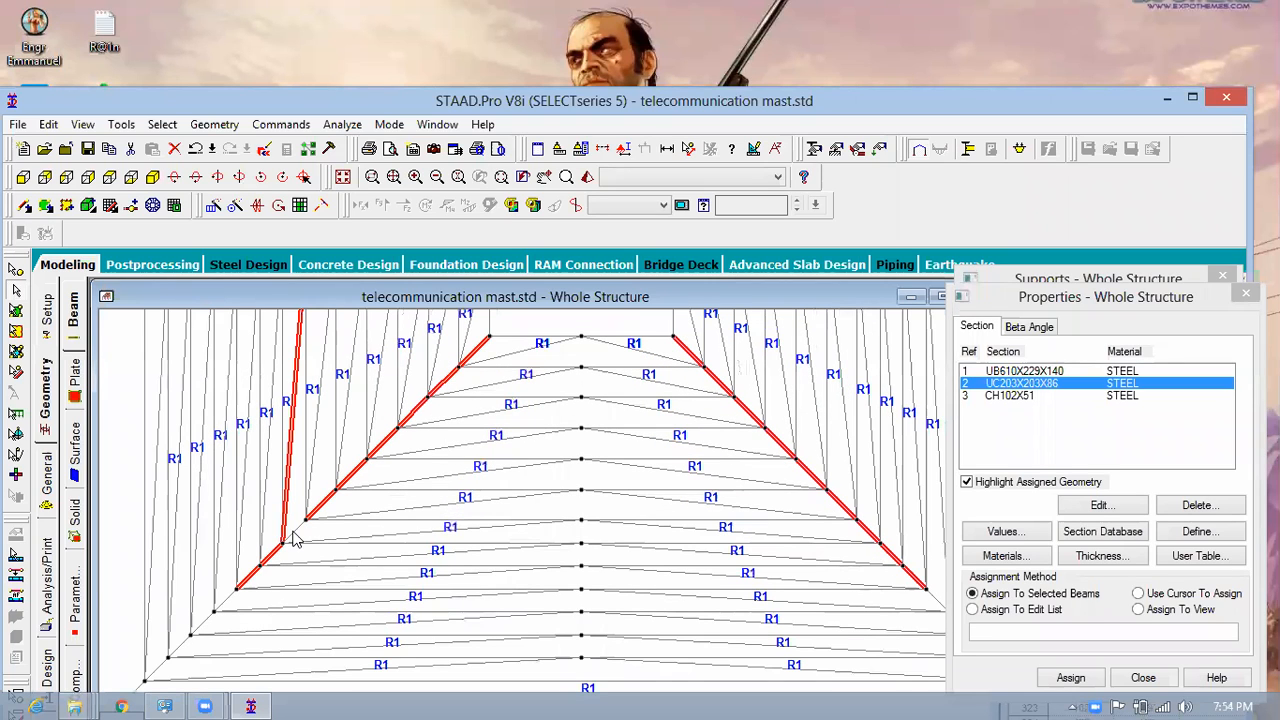
ctrl+click(285, 538)
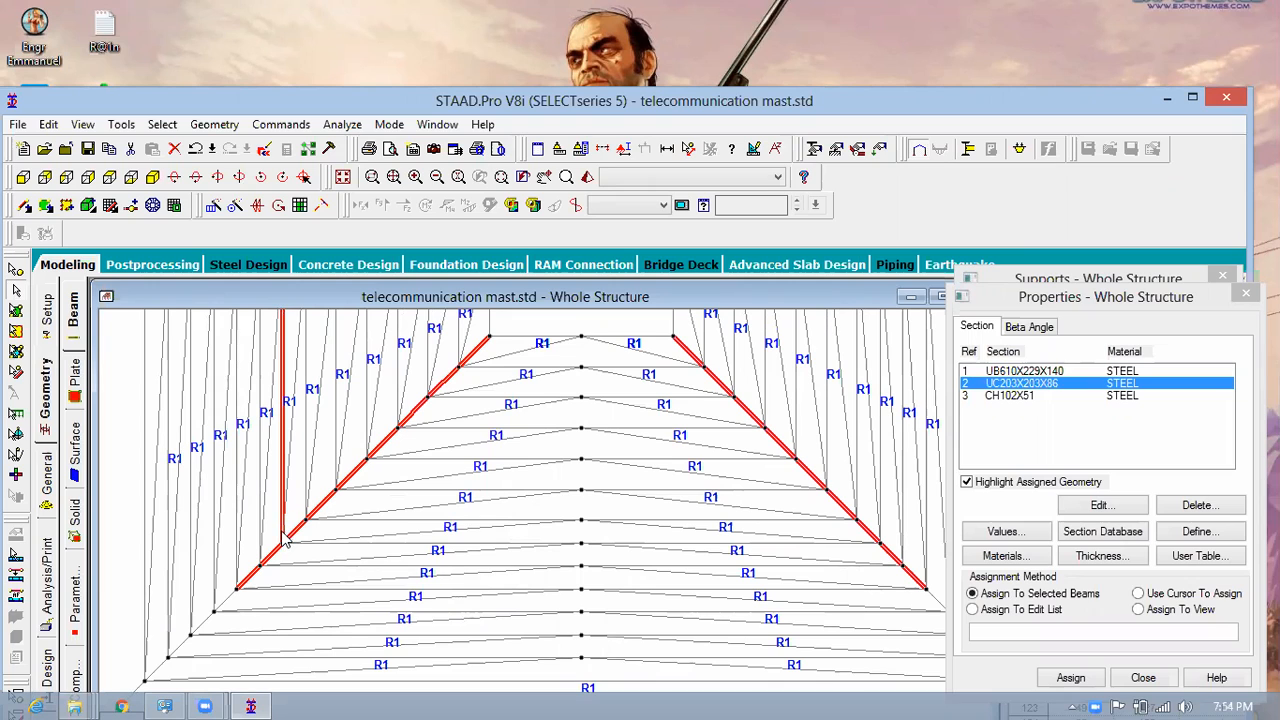
ctrl+click(282, 532)
double_click(287, 500)
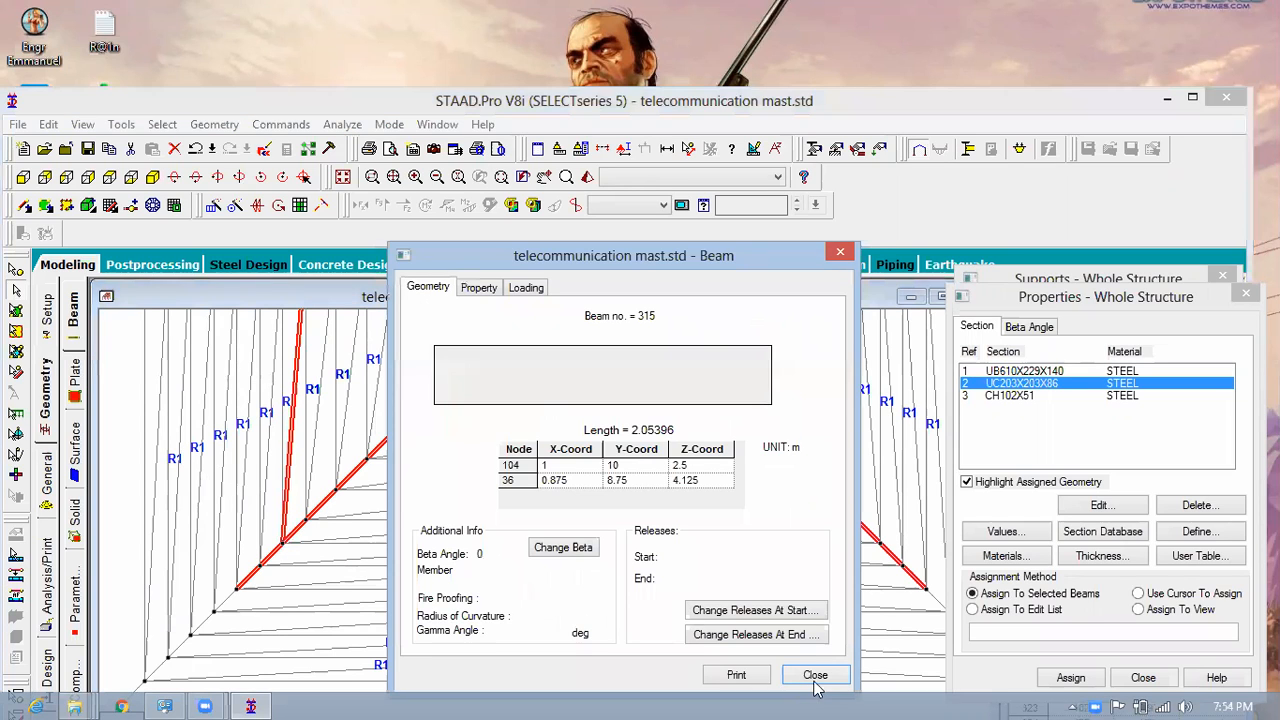
key(Escape)
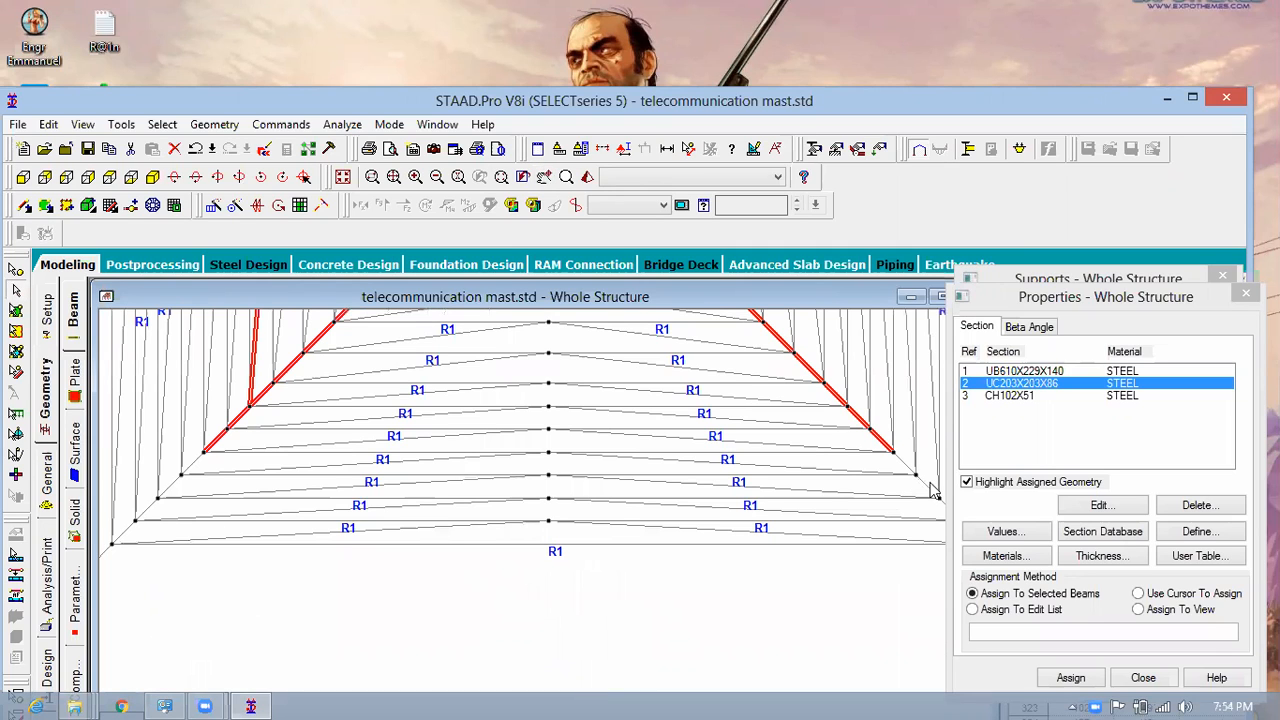
Step: Add the lowest beam segments of the front-right leg, down to its support, to the selection
middle_drag(834, 557, 683, 508)
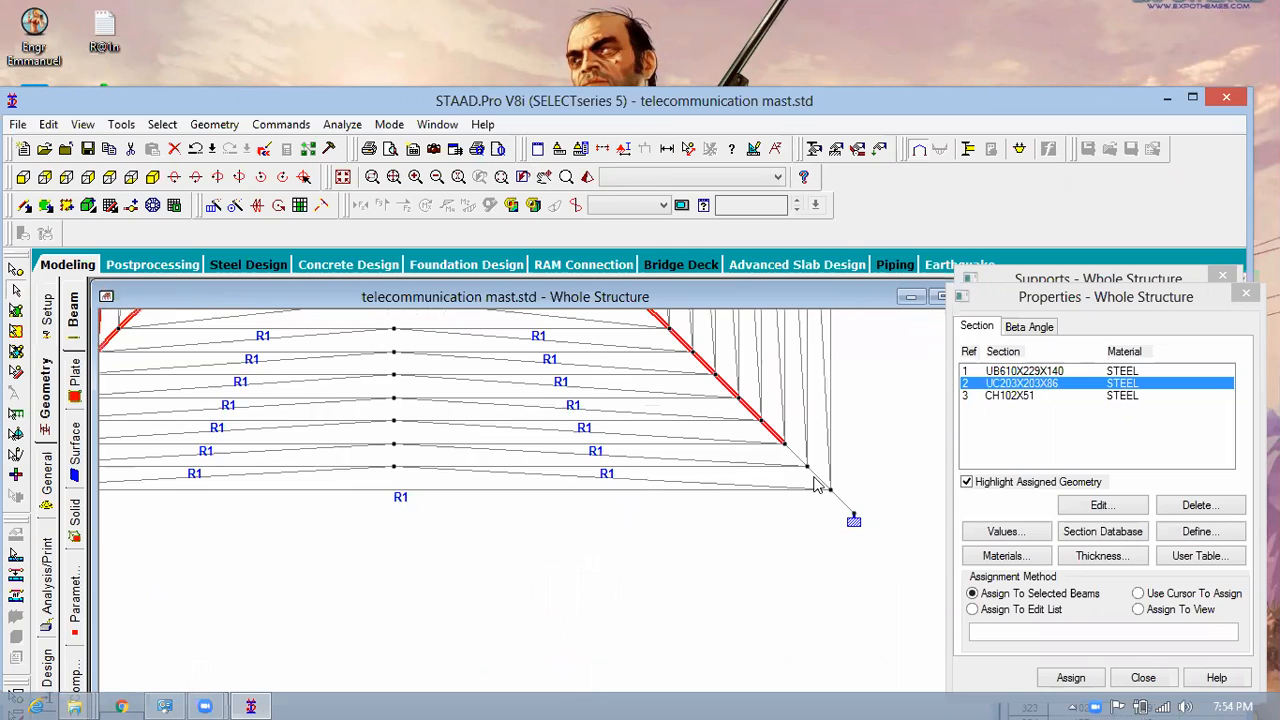
ctrl+click(816, 479)
ctrl+click(838, 499)
Step: Add the next lower beam segment of the front-left leg to the selection
scroll(660, 548, down, 1)
middle_drag(660, 548, 857, 641)
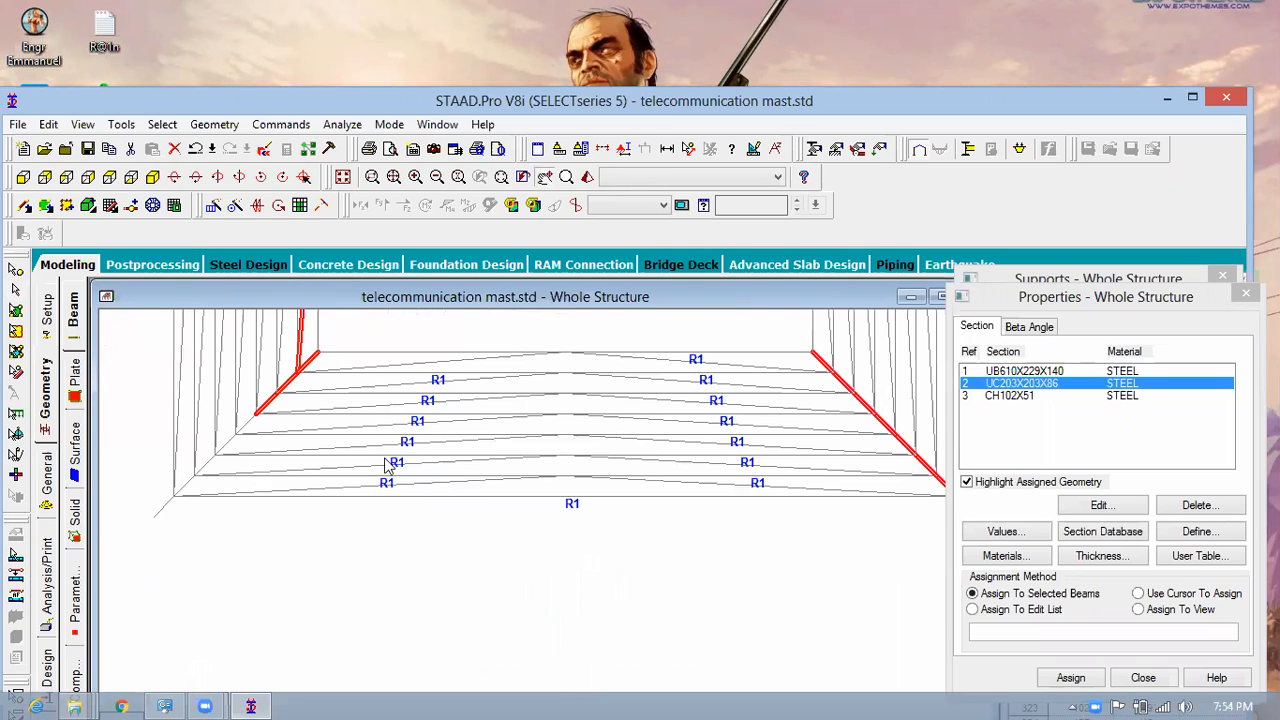
scroll(300, 477, up, 3)
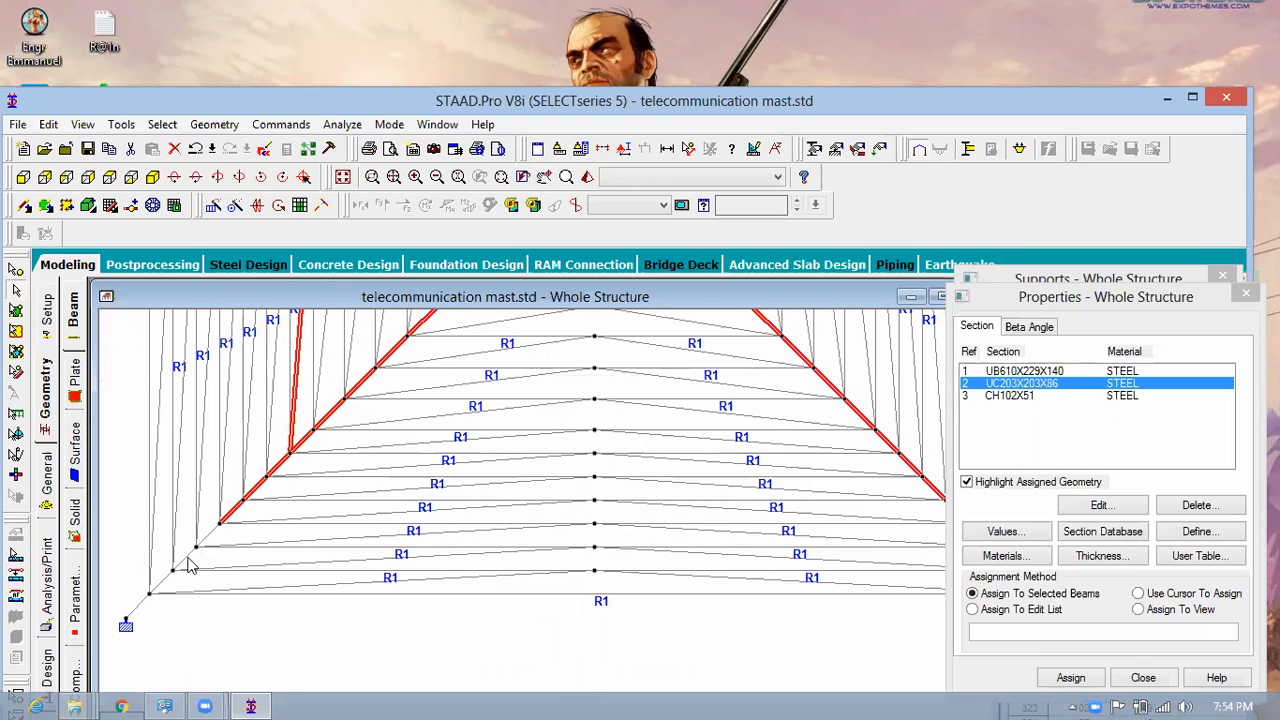
ctrl+click(200, 540)
Step: Try again to drop the bracing member that shares a node with the front-left leg from the selection
click(294, 450)
click(291, 455)
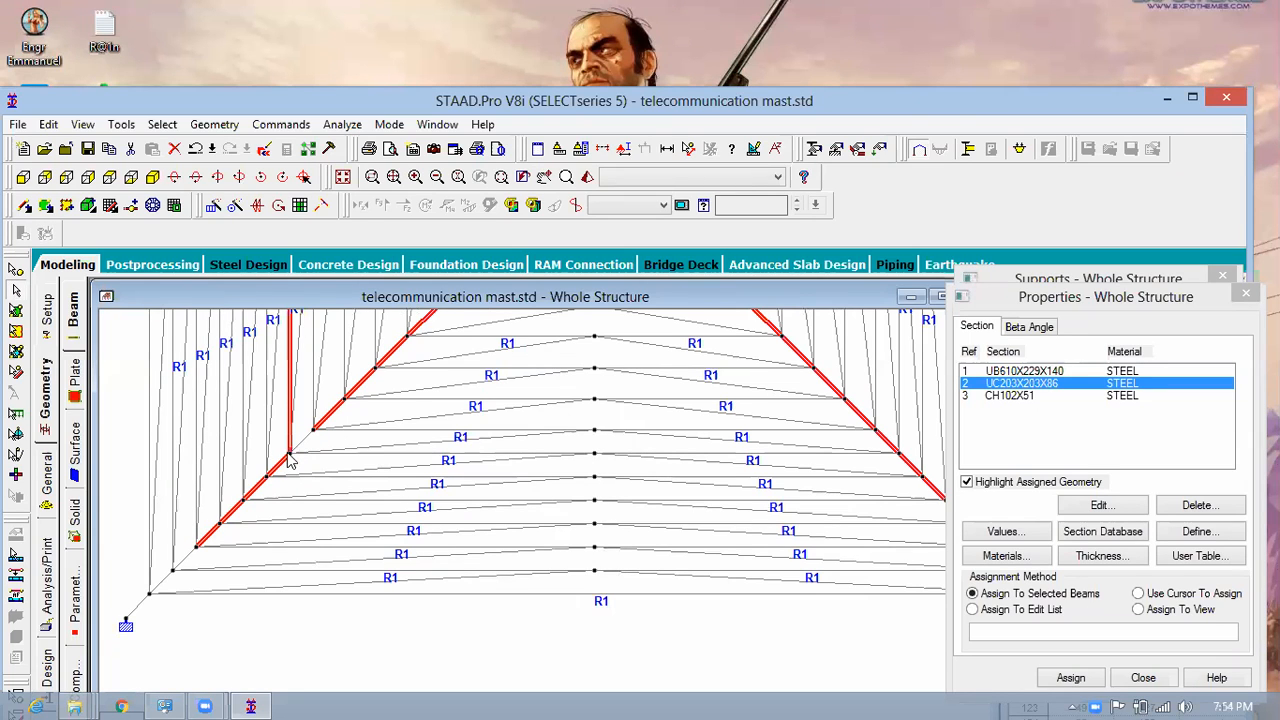
ctrl+click(292, 455)
click(291, 456)
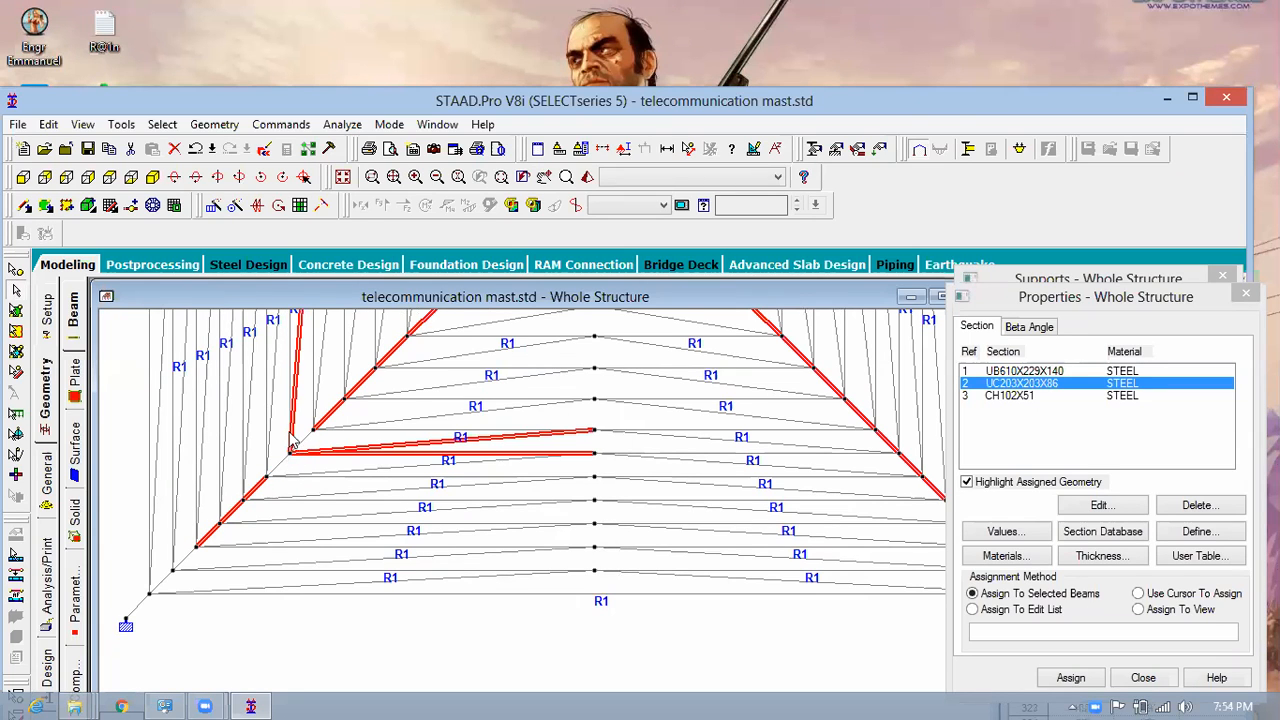
ctrl+click(290, 437)
ctrl+click(293, 426)
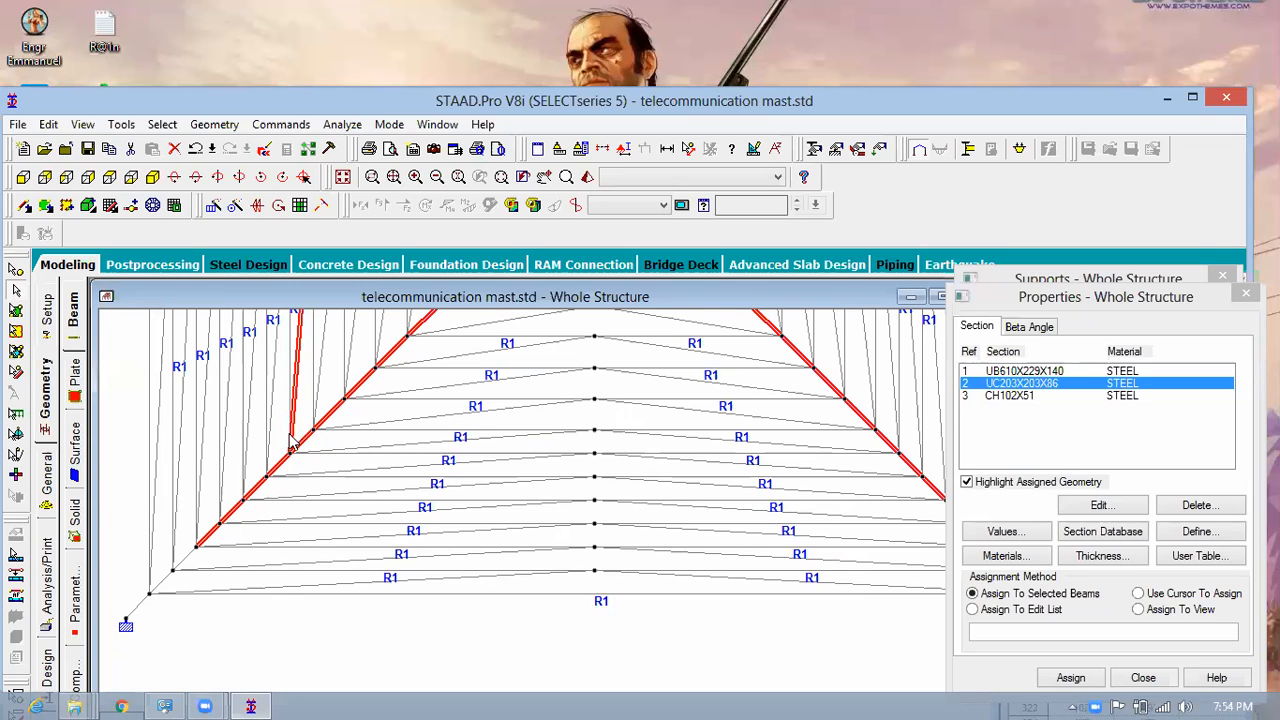
click(292, 442)
ctrl+click(293, 434)
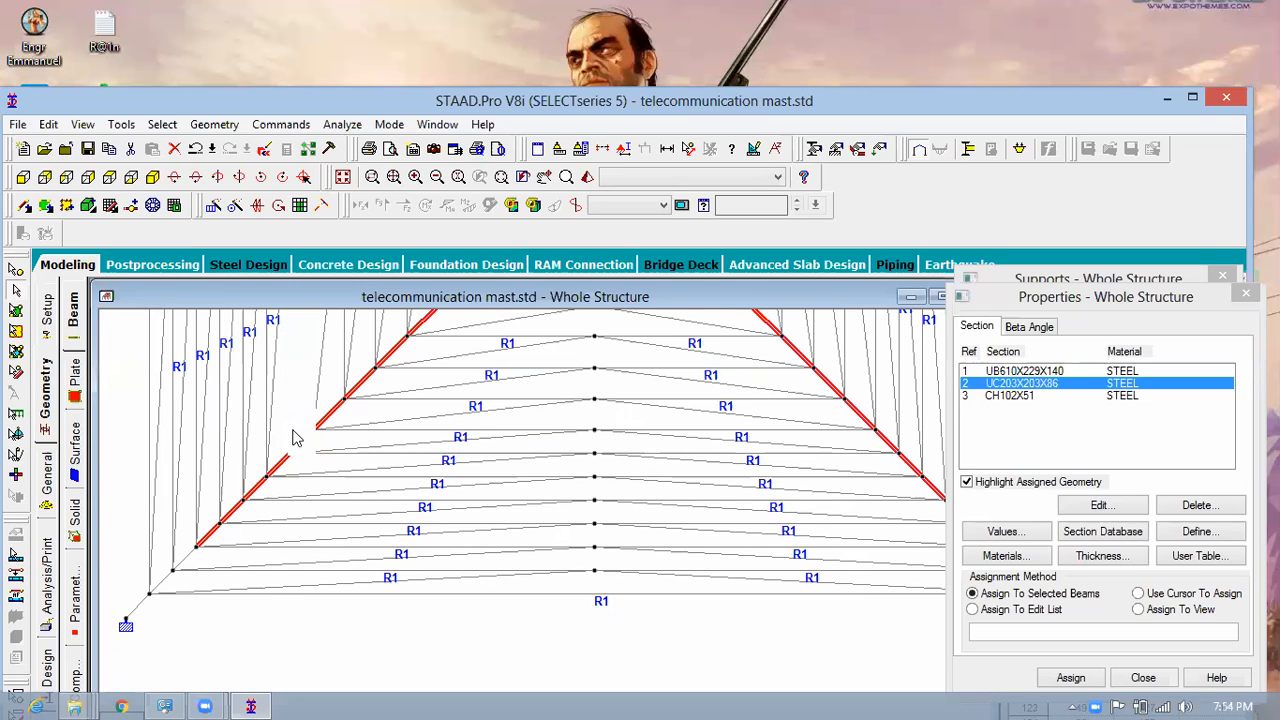
ctrl+click(292, 430)
Step: Complete the front-left leg selection down to its support and deselect the remaining bracing member beside the leg
ctrl+click(180, 561)
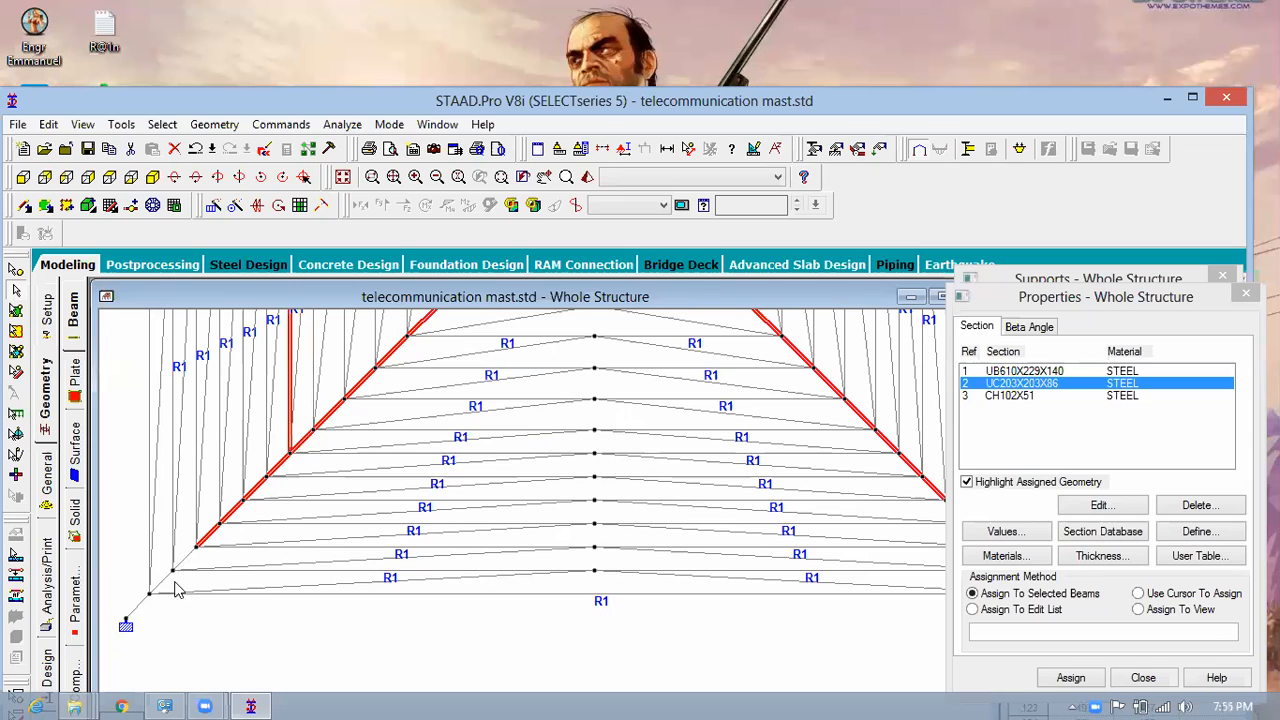
ctrl+click(137, 605)
double_click(292, 414)
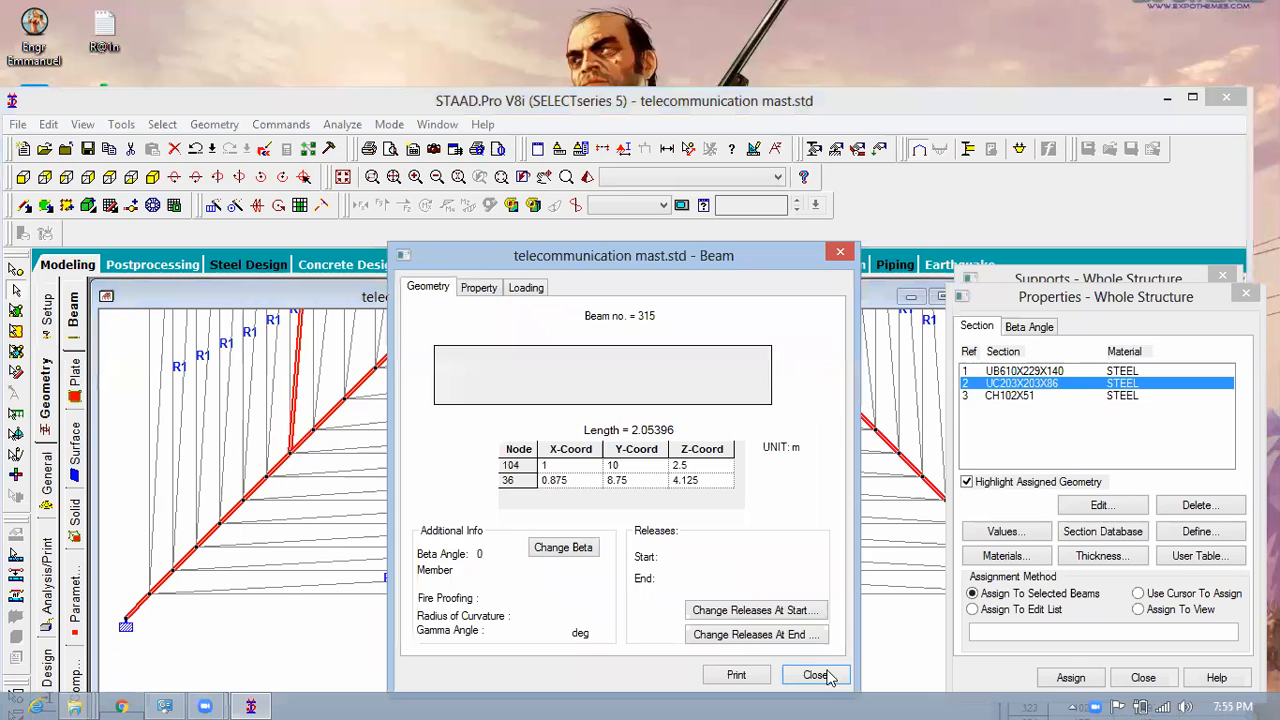
click(815, 675)
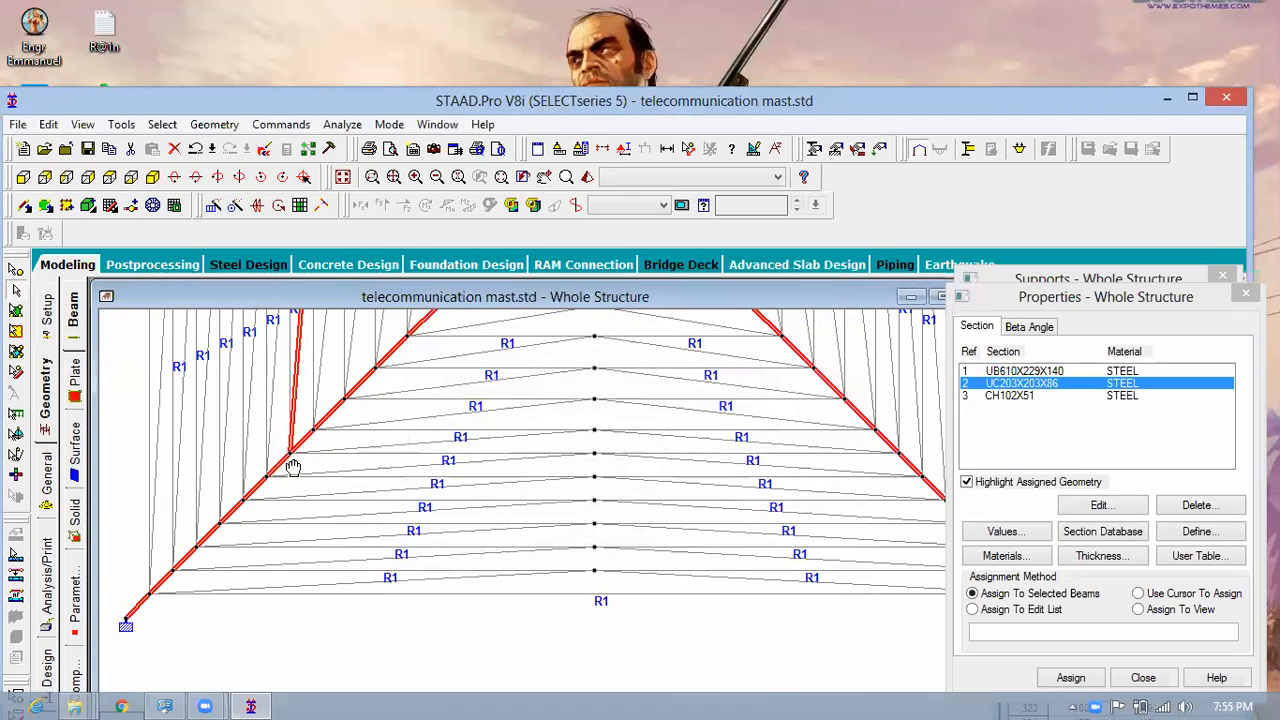
middle_drag(293, 467, 391, 477)
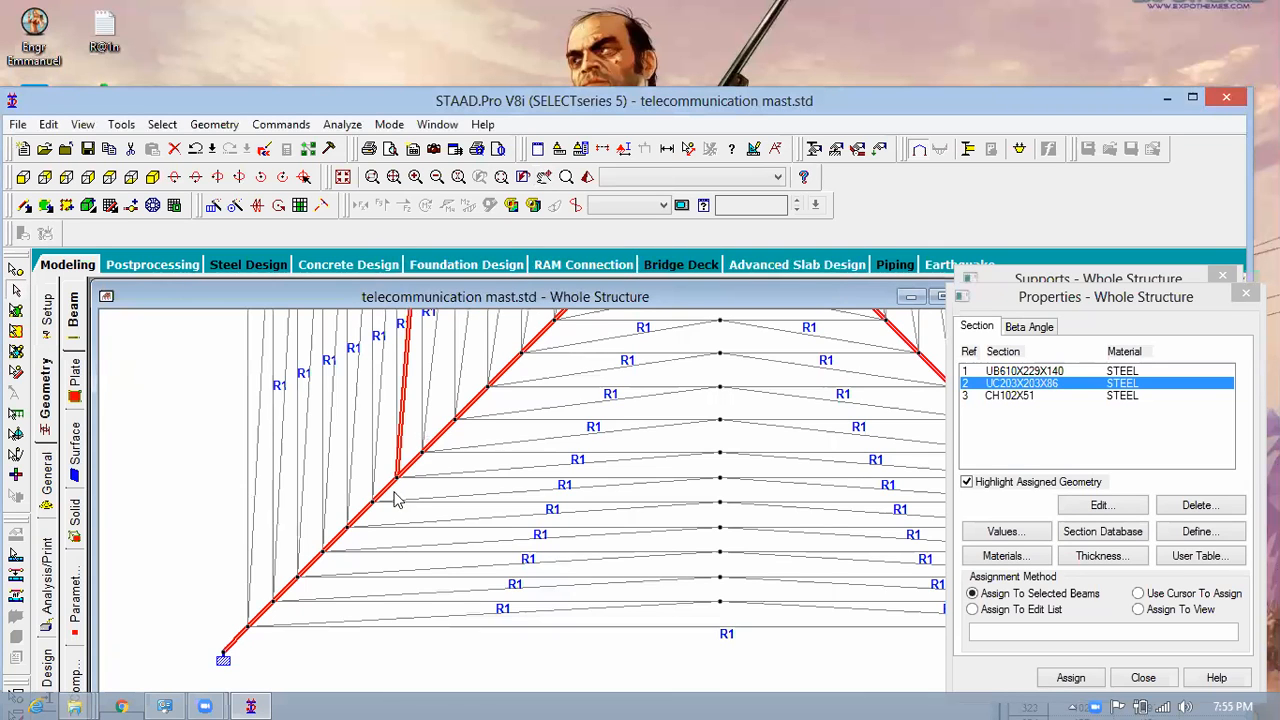
scroll(394, 492, up, 1)
scroll(362, 490, up, 1)
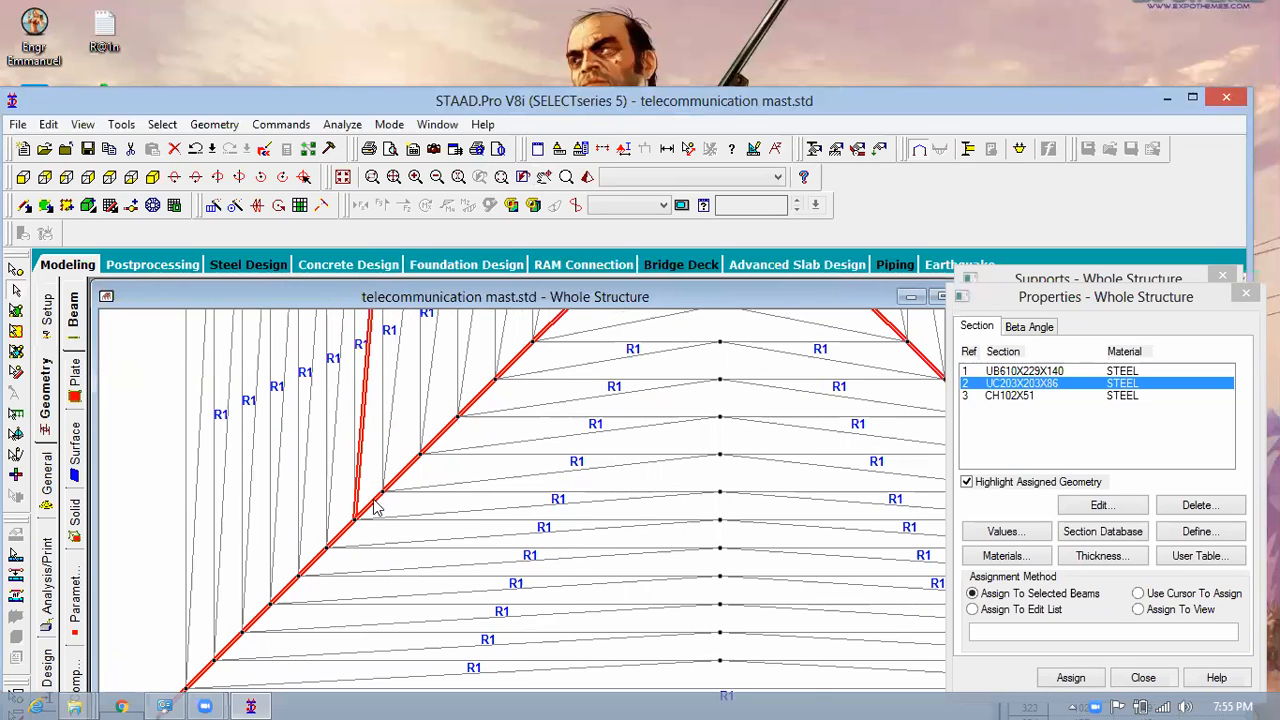
double_click(538, 538)
click(804, 667)
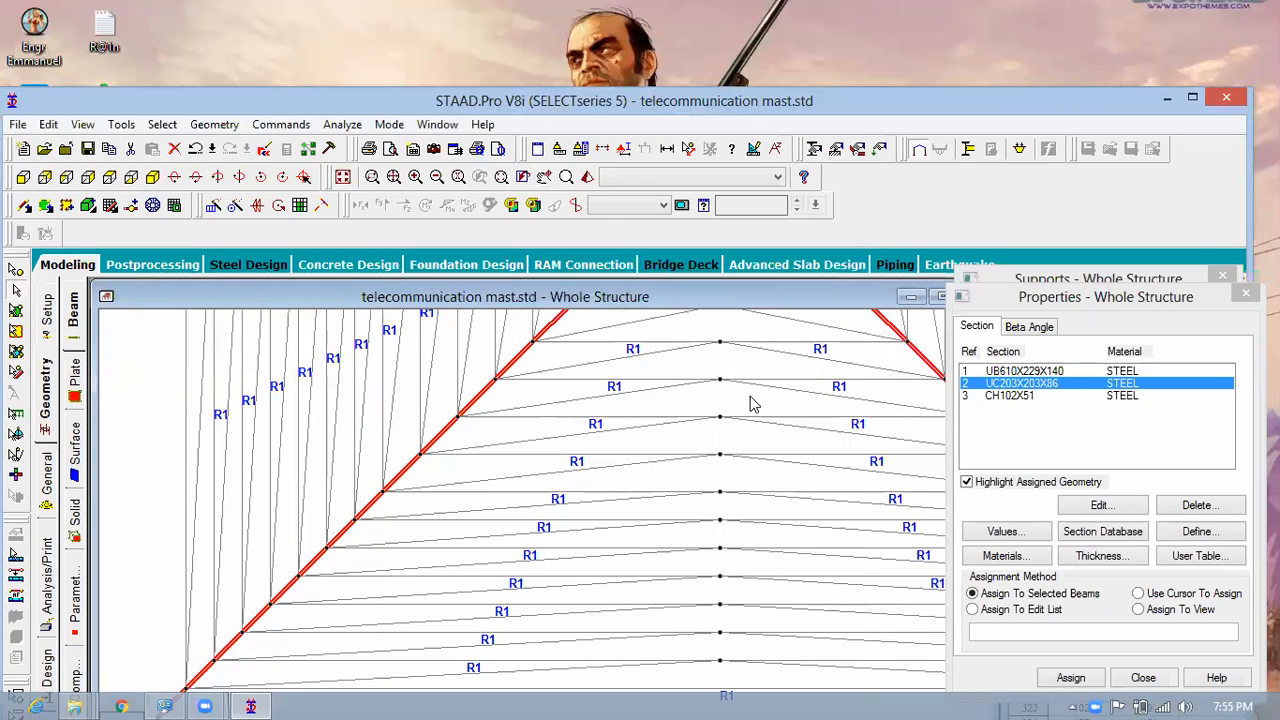
Step: Show the mast in isometric view and assign the UC203X203X86 section to the selected leg beams
click(152, 177)
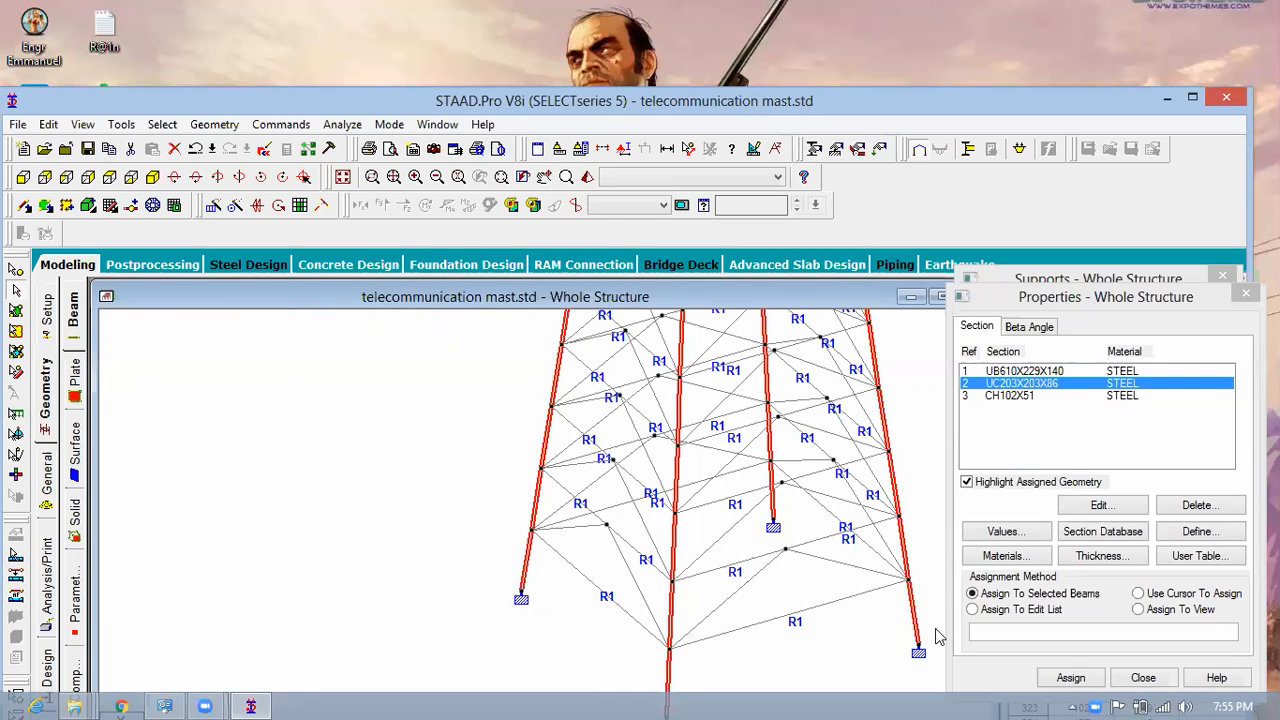
click(1072, 680)
click(1108, 543)
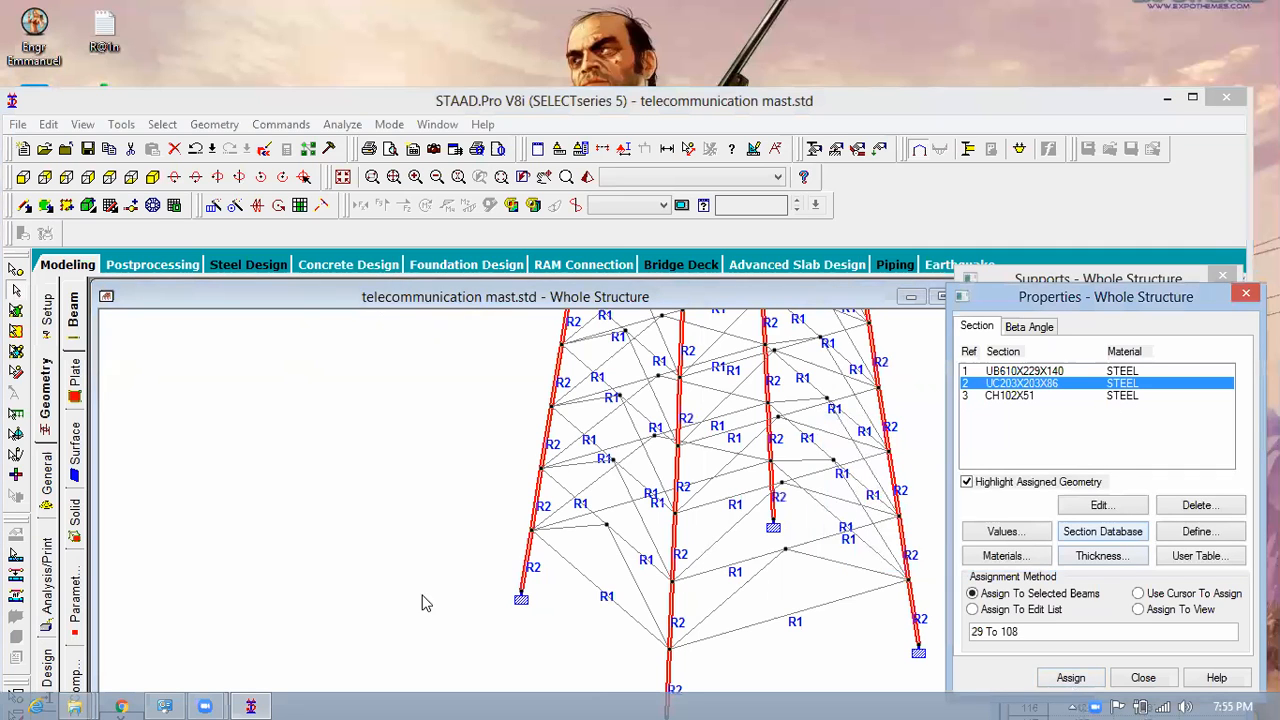
Step: Clear the leg selection and show the mast in front view
scroll(416, 612, down, 3)
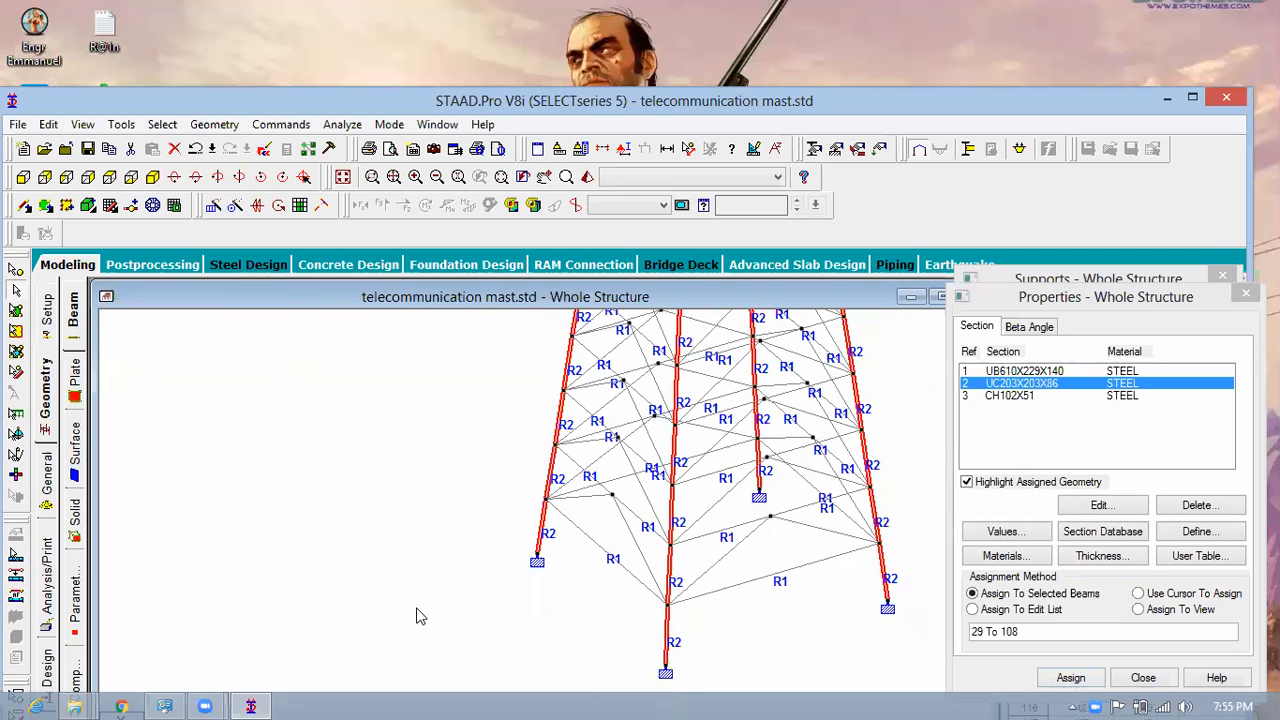
scroll(426, 633, down, 2)
middle_drag(462, 629, 384, 704)
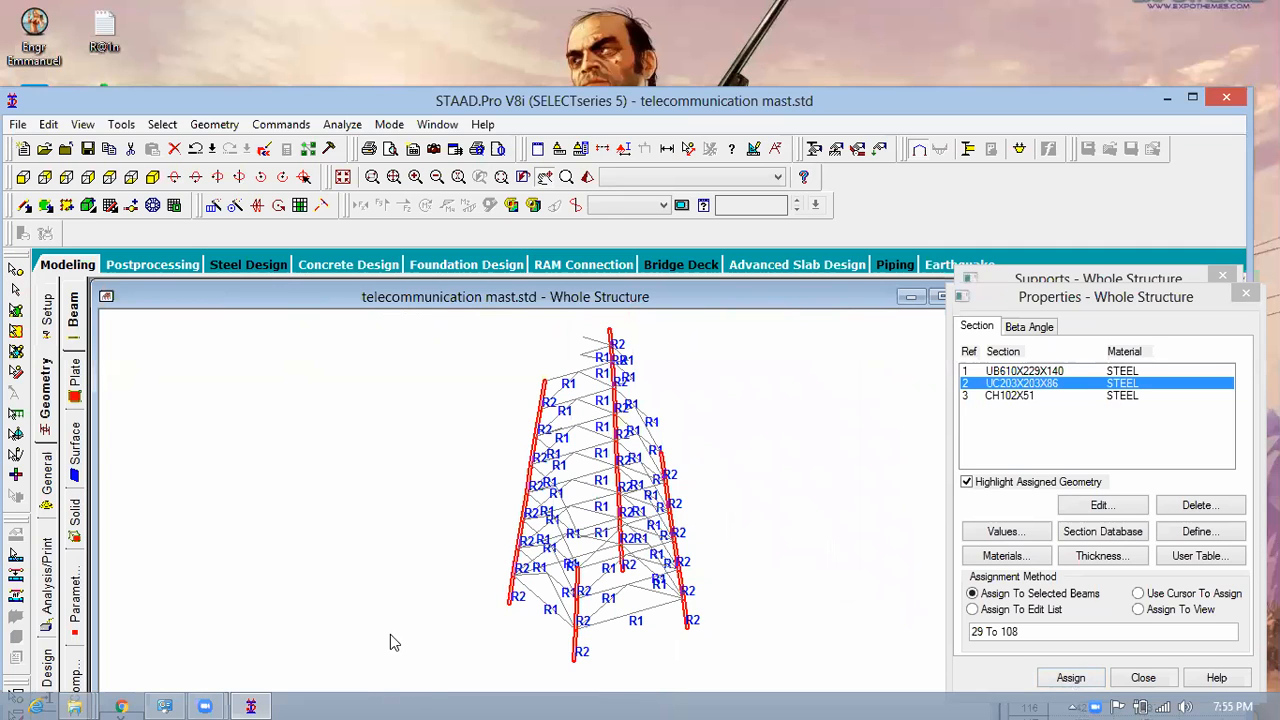
scroll(431, 514, up, 2)
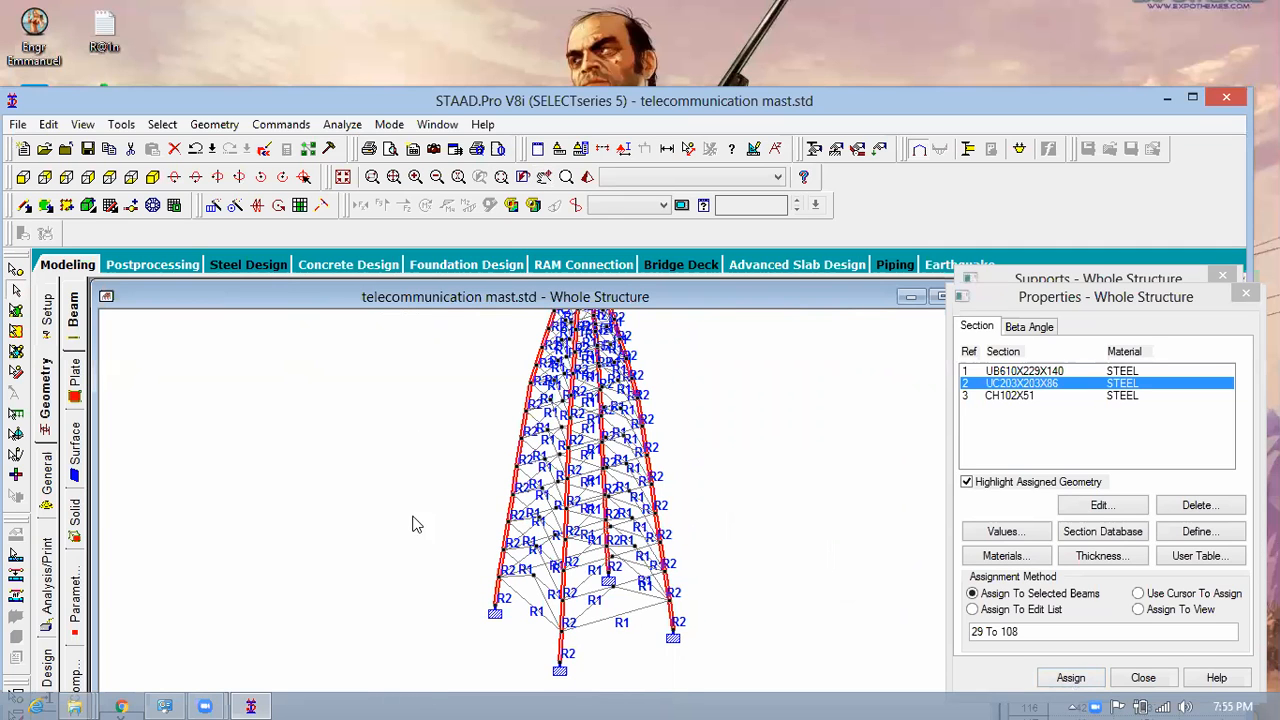
scroll(416, 520, up, 1)
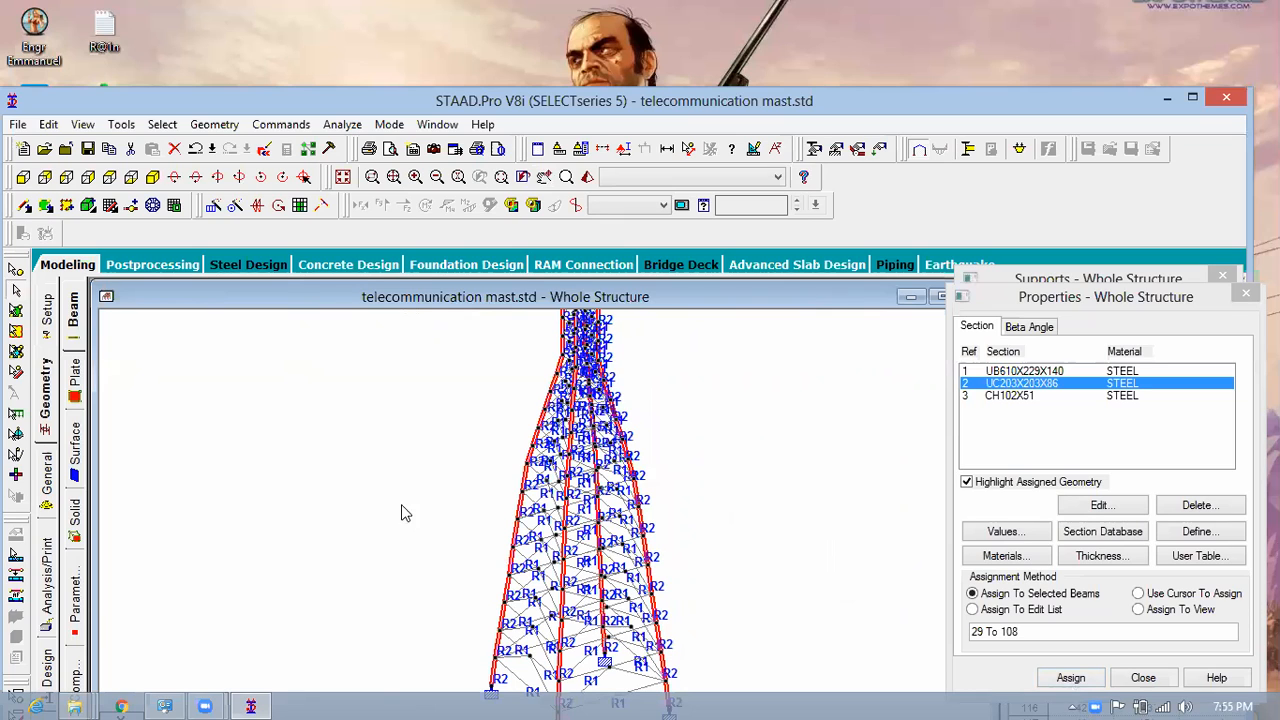
click(171, 429)
click(27, 180)
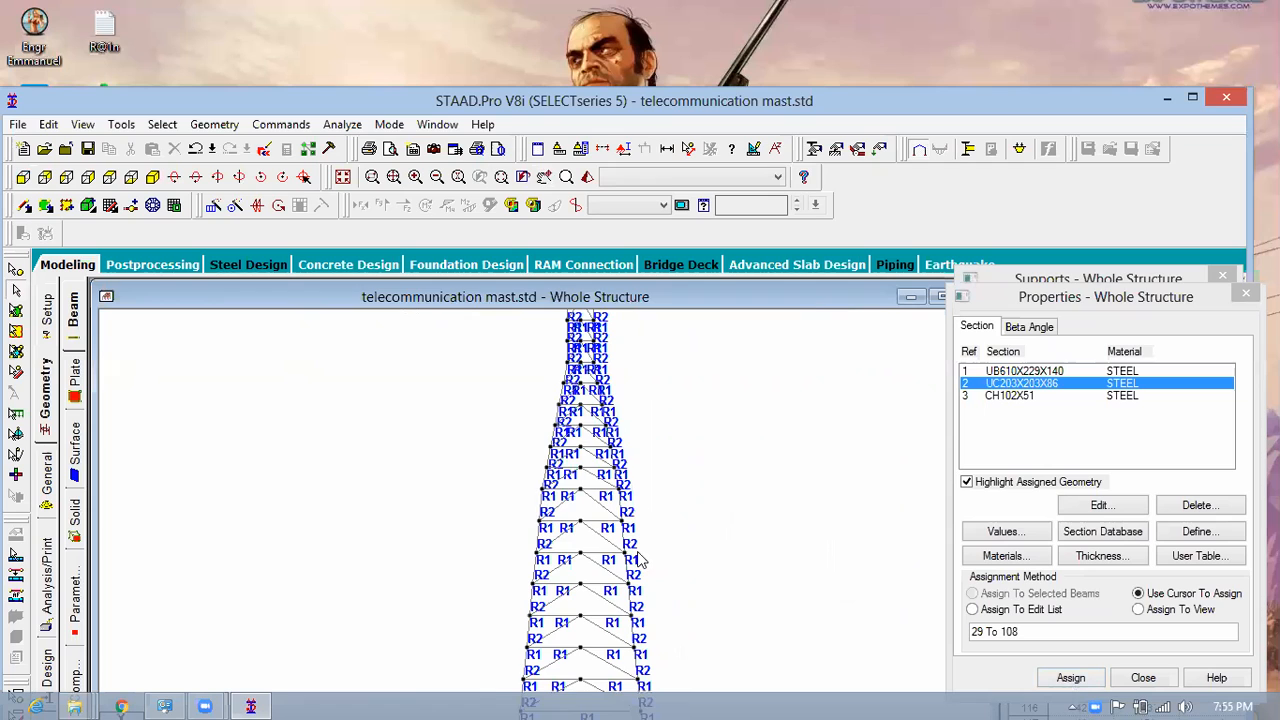
Step: Pick the CH102X51 section as the property and select the diagonal bracing pairs in the mast's two lowest braced panels
click(1016, 396)
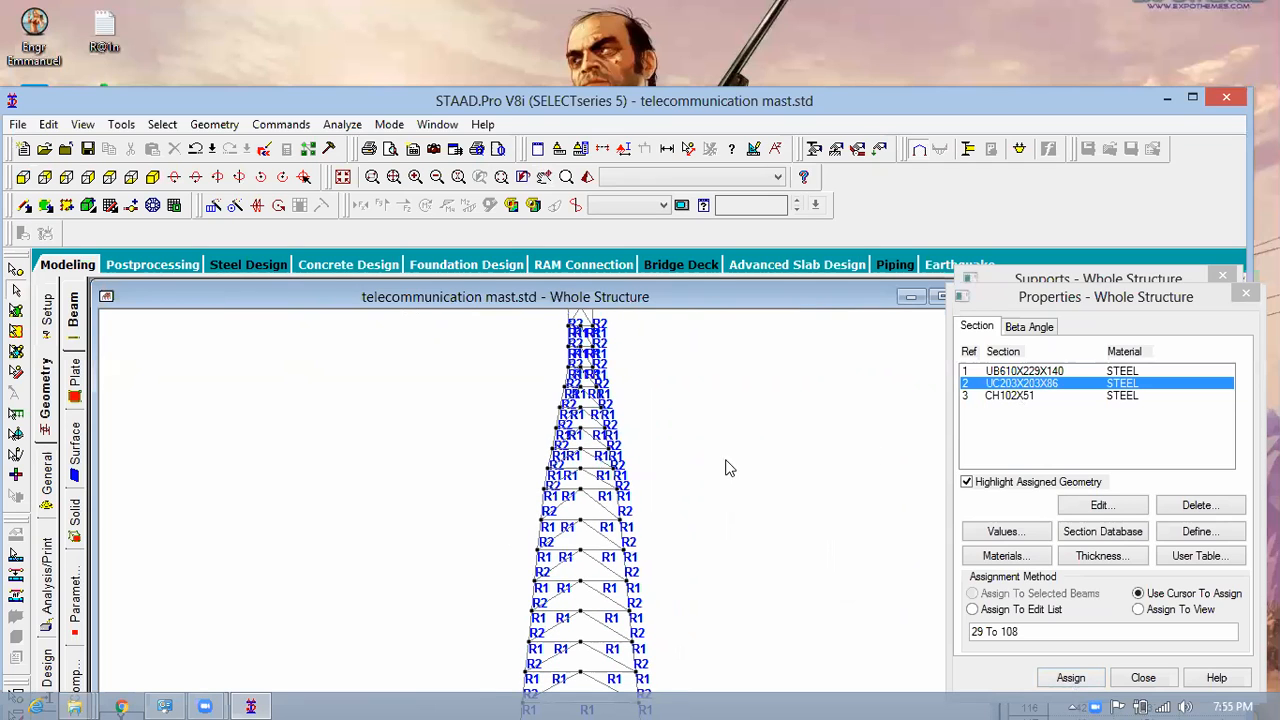
middle_drag(745, 569, 751, 420)
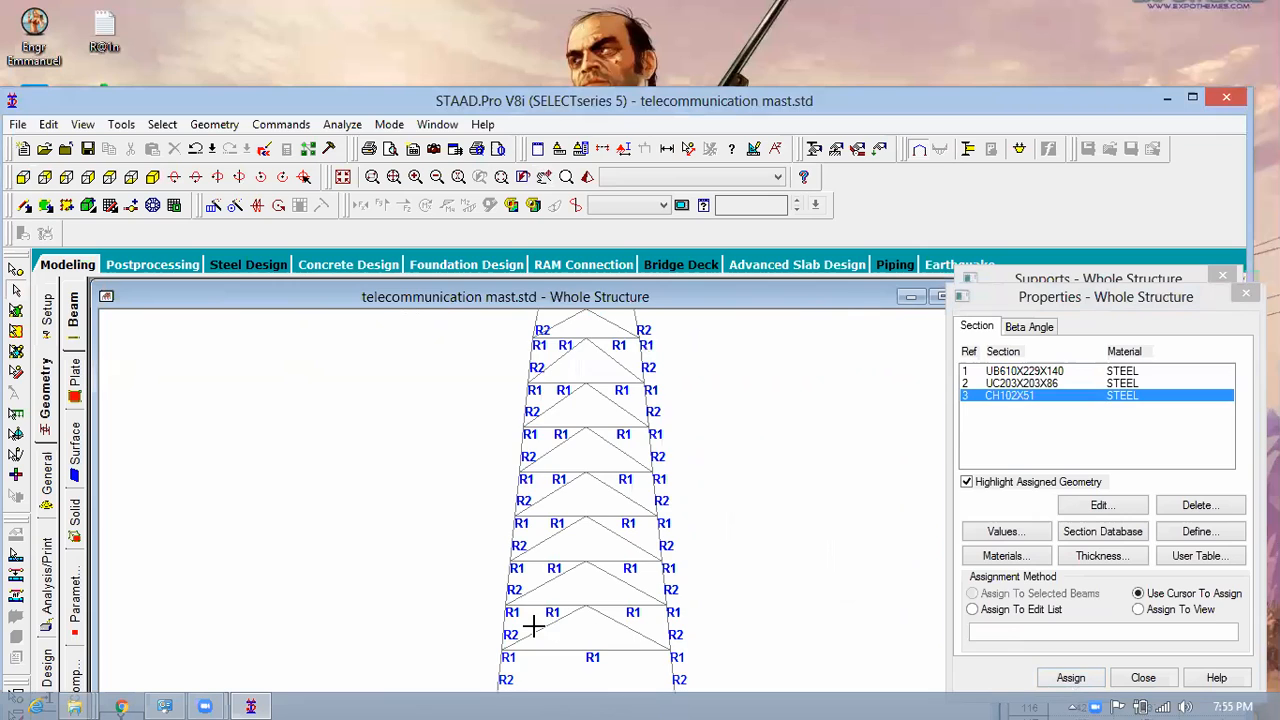
click(555, 623)
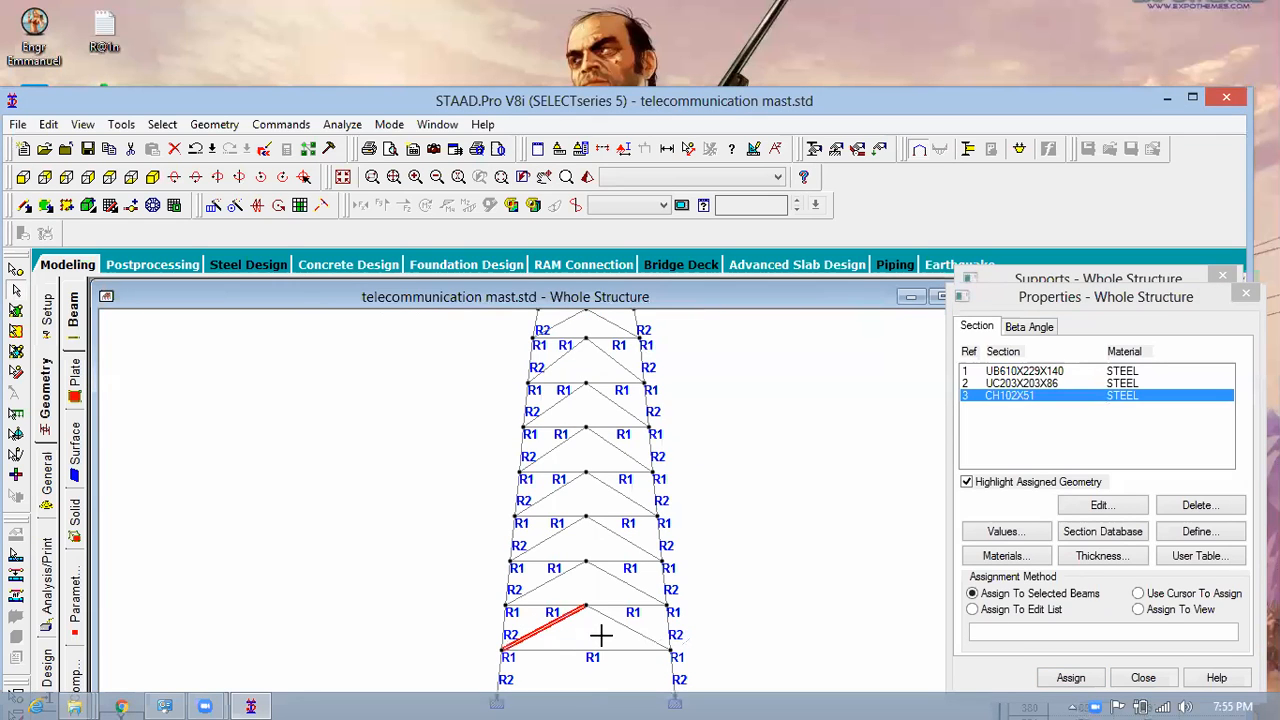
ctrl+click(615, 622)
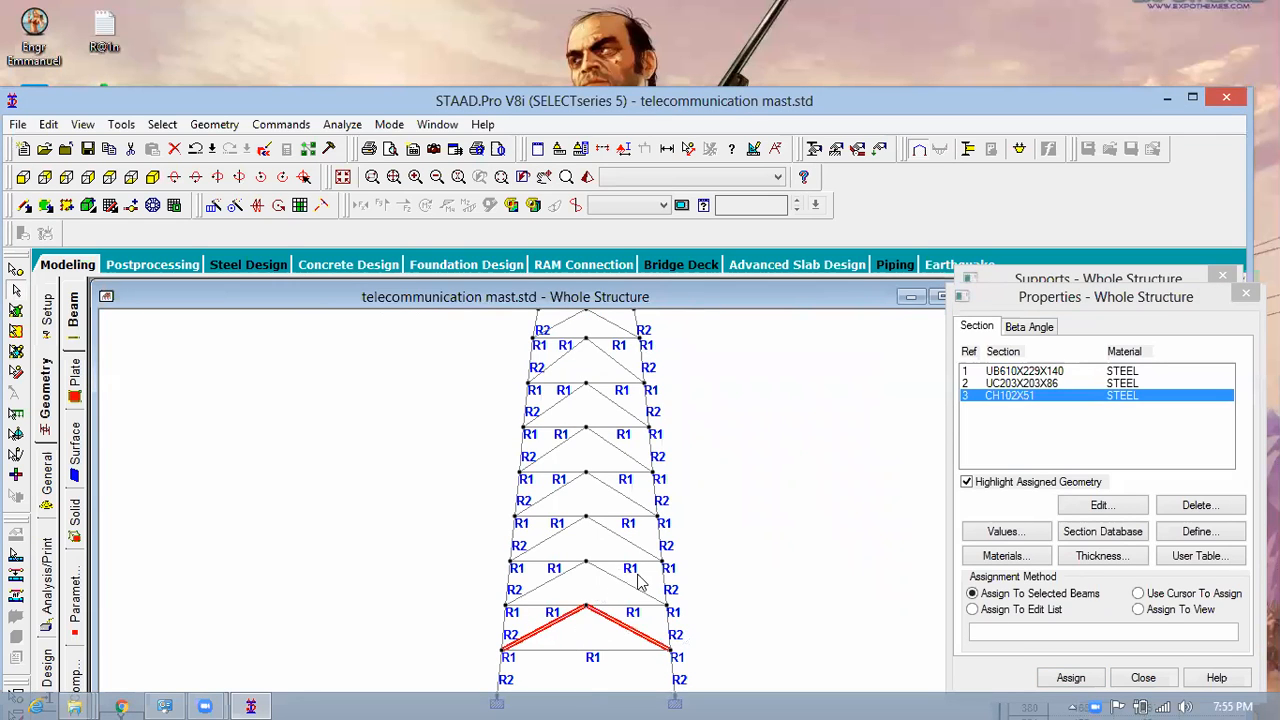
ctrl+click(610, 579)
ctrl+drag(583, 579, 516, 591)
Step: Add the diagonal bracing pairs of the next five panels up the mast's lower section to the selection
ctrl+drag(641, 531, 540, 544)
ctrl+drag(631, 479, 551, 491)
ctrl+drag(632, 488, 528, 496)
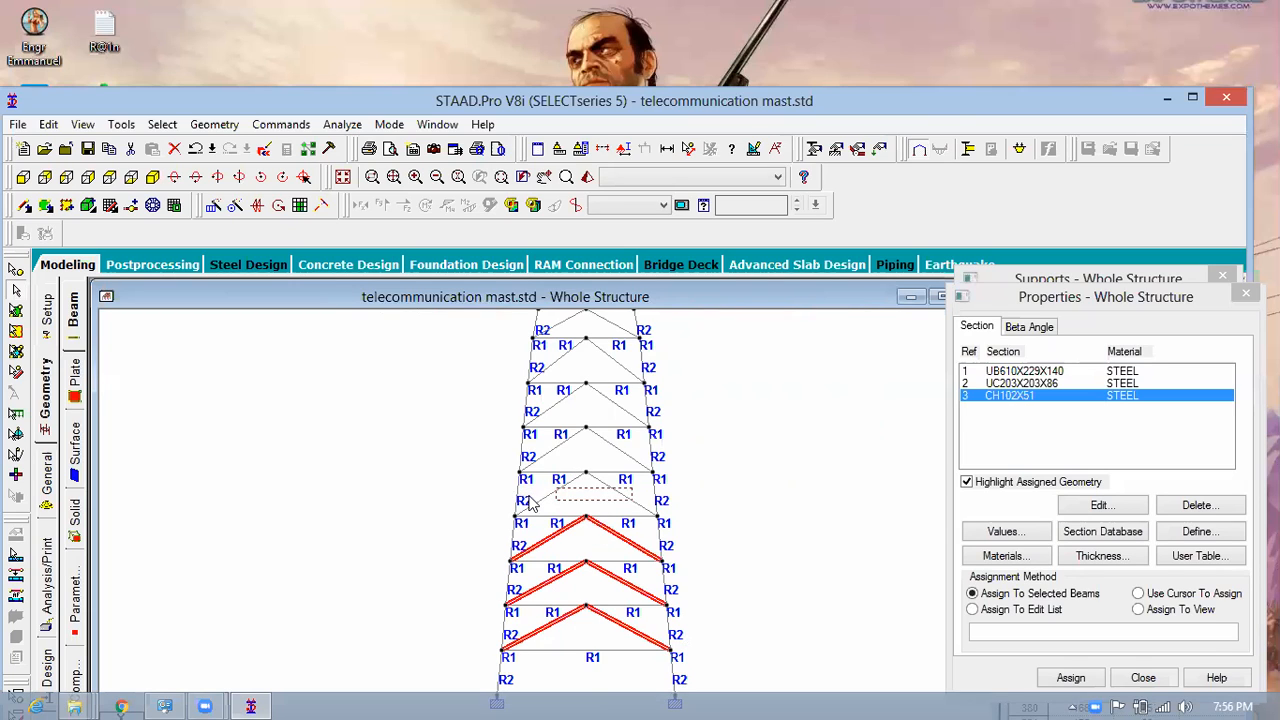
click(615, 447)
click(590, 440)
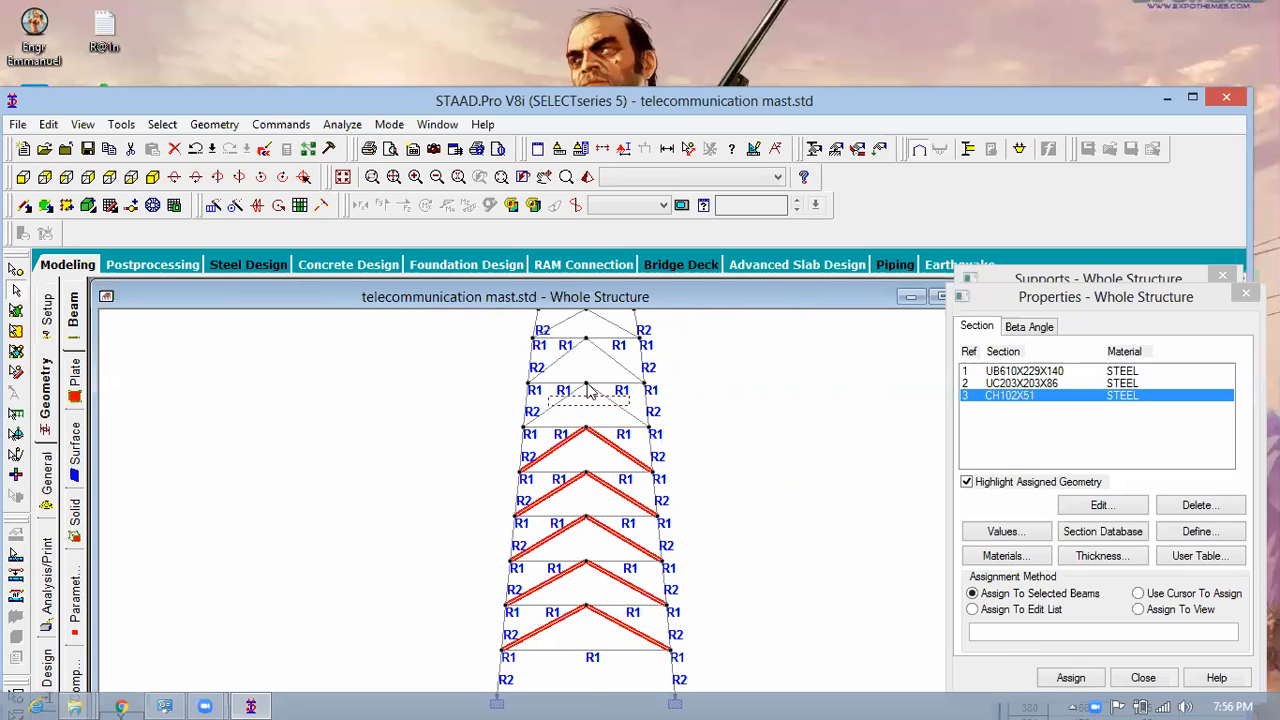
click(591, 394)
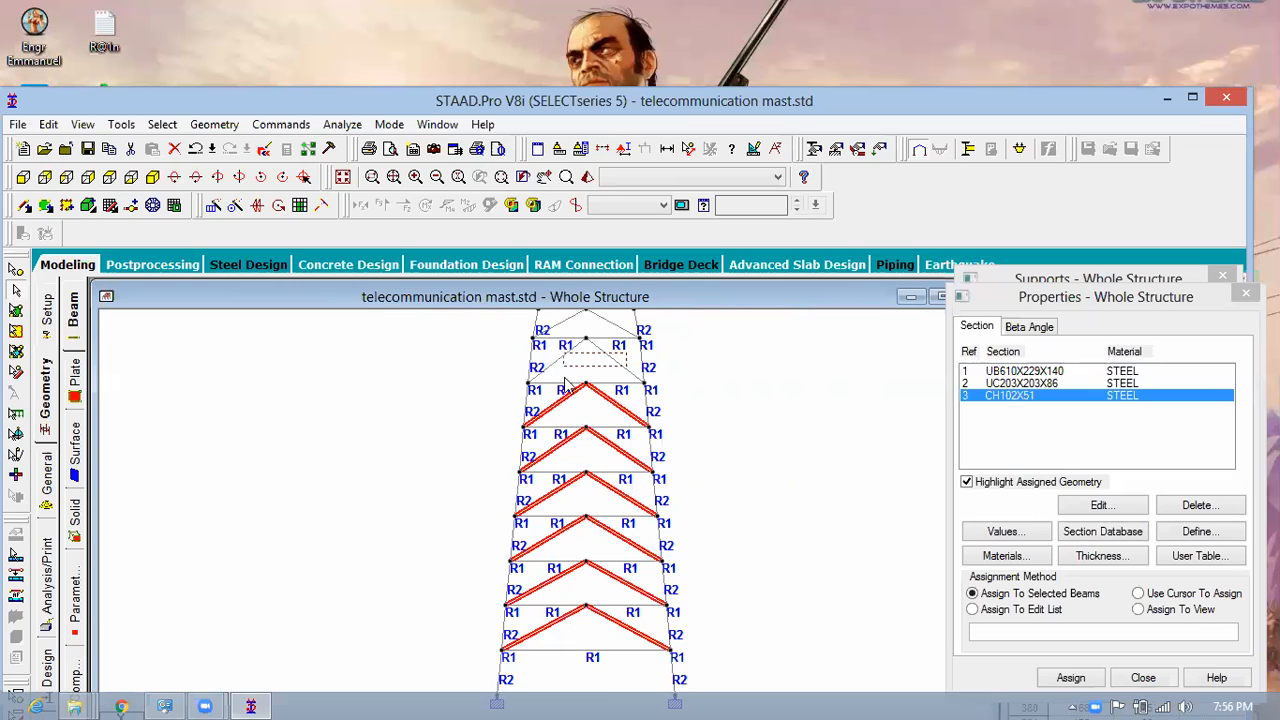
Step: Add the diagonal bracing pairs in the first four panels of the mast's steeper tapering section to the selection
middle_drag(702, 482, 705, 552)
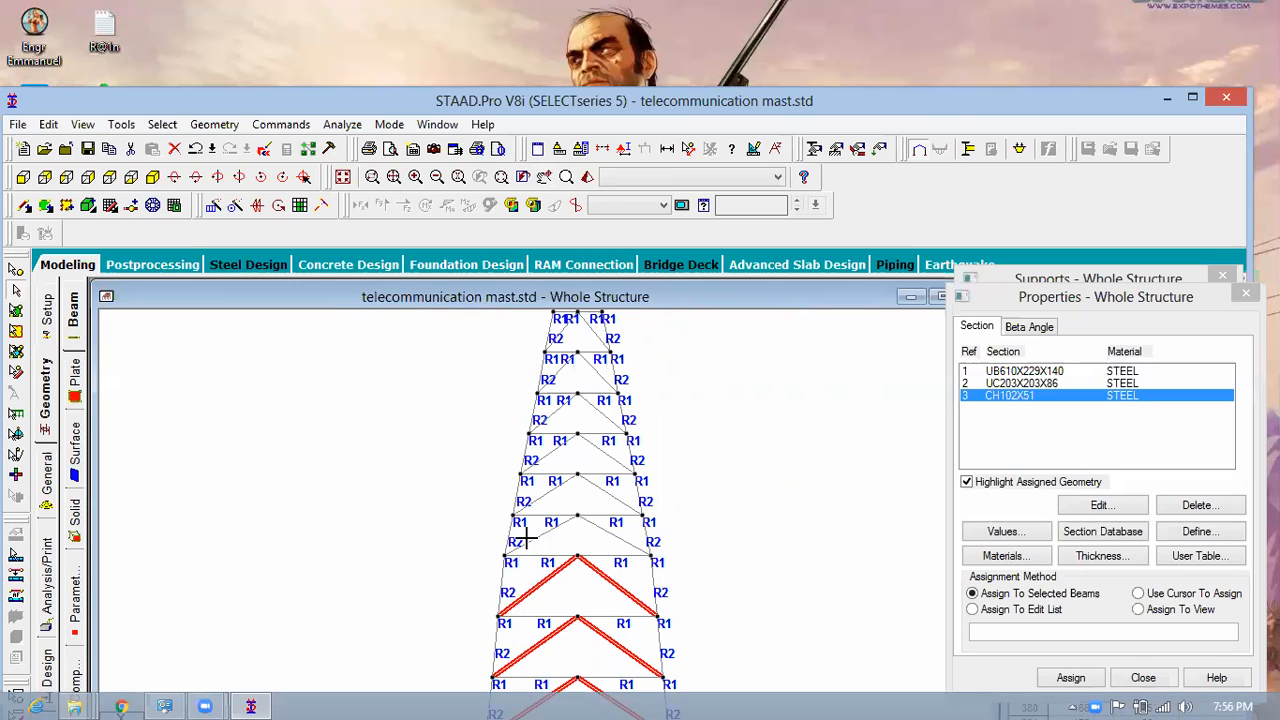
ctrl+click(523, 540)
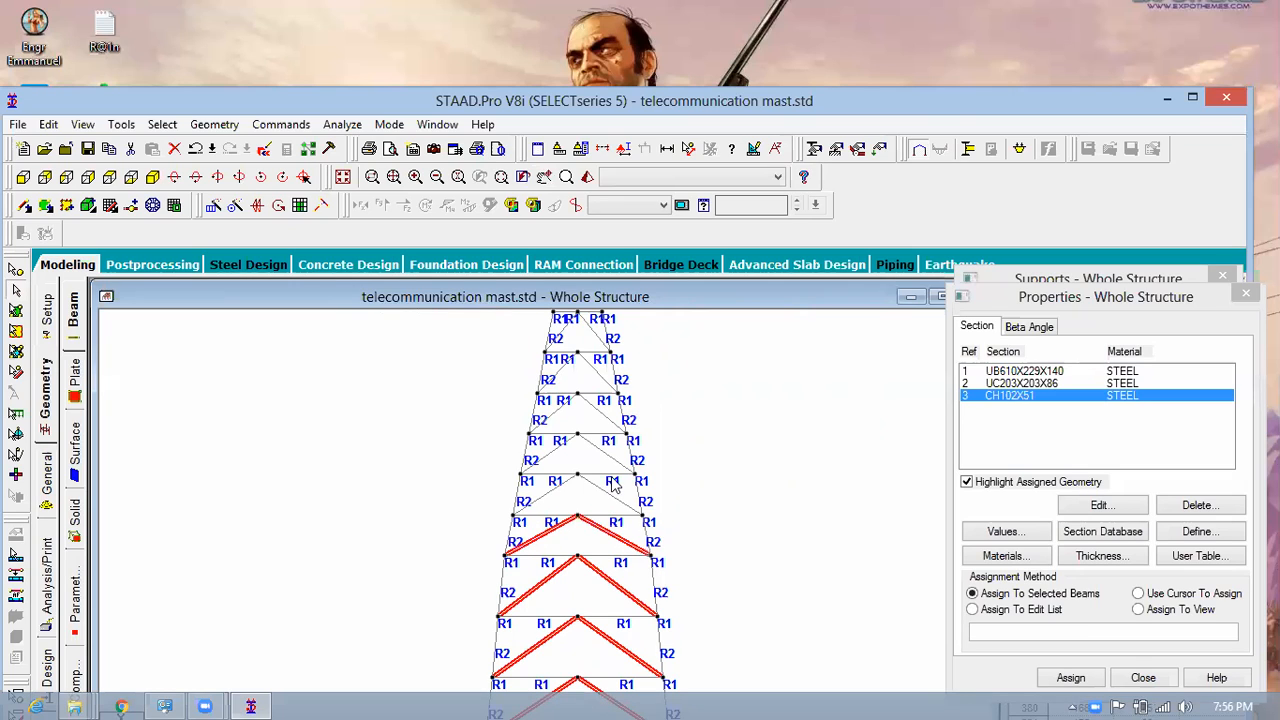
ctrl+click(548, 500)
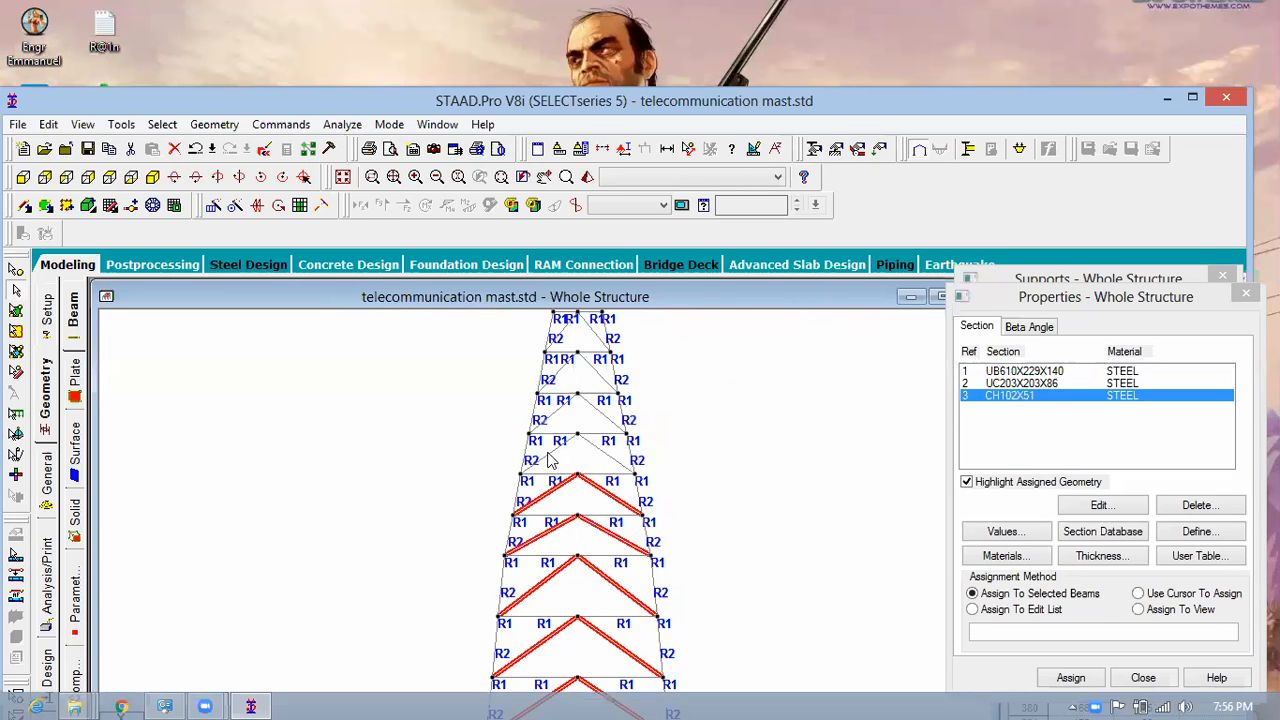
ctrl+click(620, 453)
scroll(614, 451, up, 1)
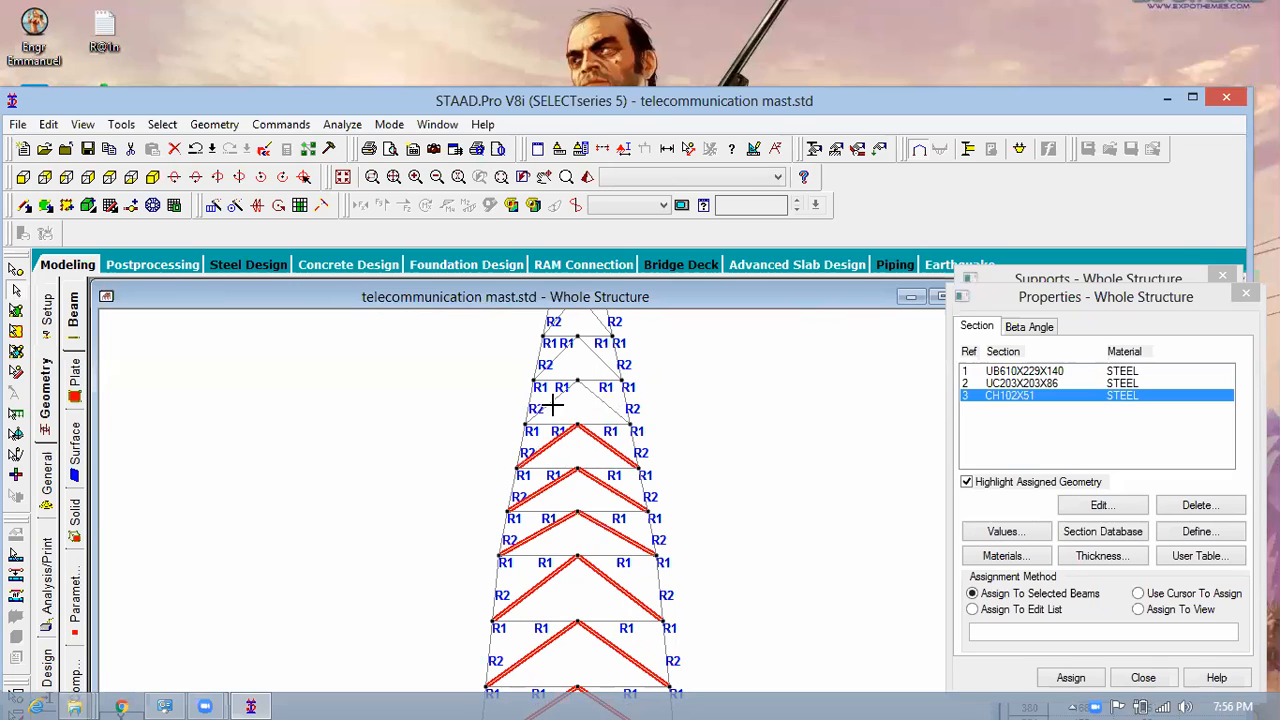
ctrl+drag(555, 393, 612, 406)
Step: Add the diagonals of the last two tapering panels and the first two straight shaft panels to the selection
middle_drag(734, 416, 732, 591)
scroll(567, 560, up, 2)
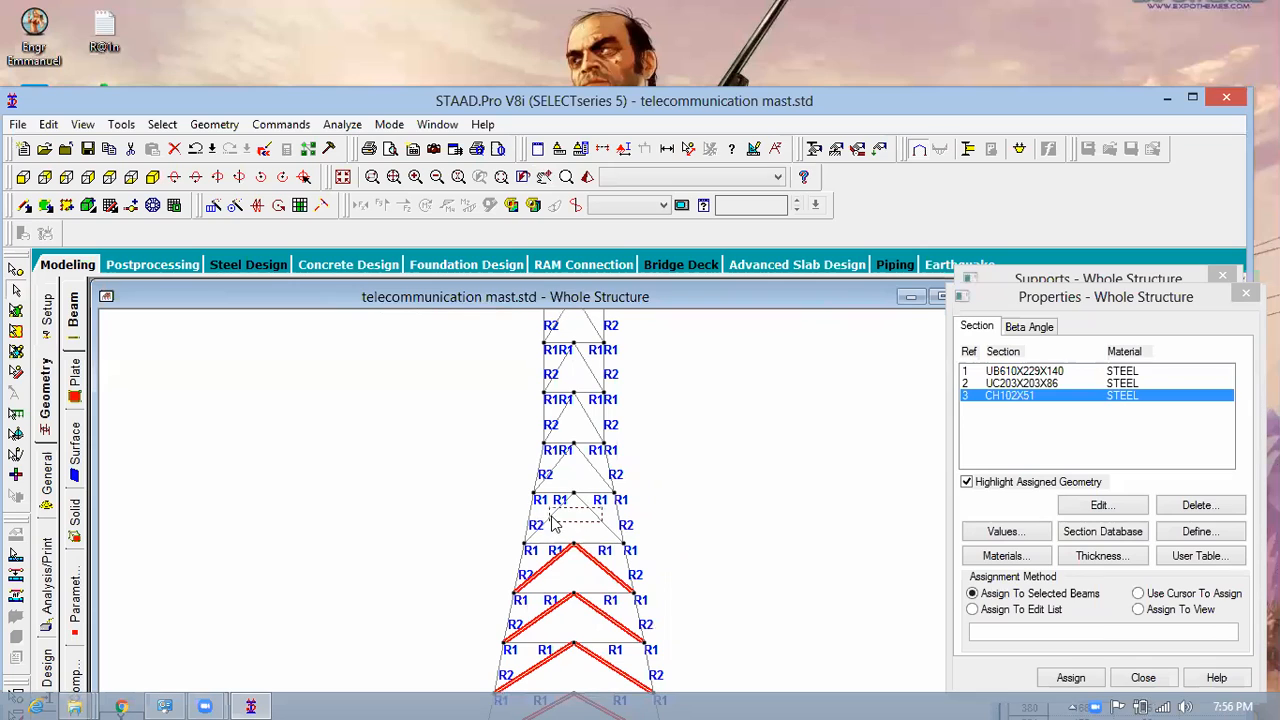
ctrl+drag(556, 530, 609, 431)
ctrl+drag(549, 458, 590, 470)
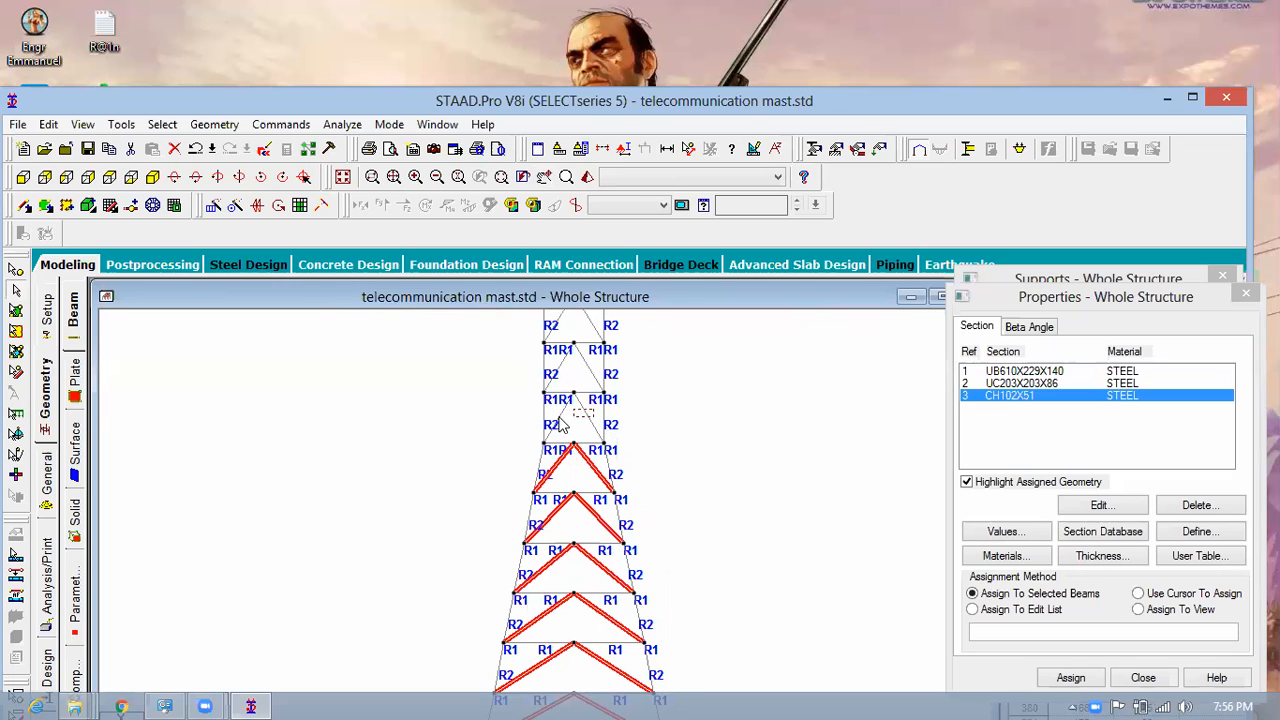
ctrl+drag(552, 440, 628, 394)
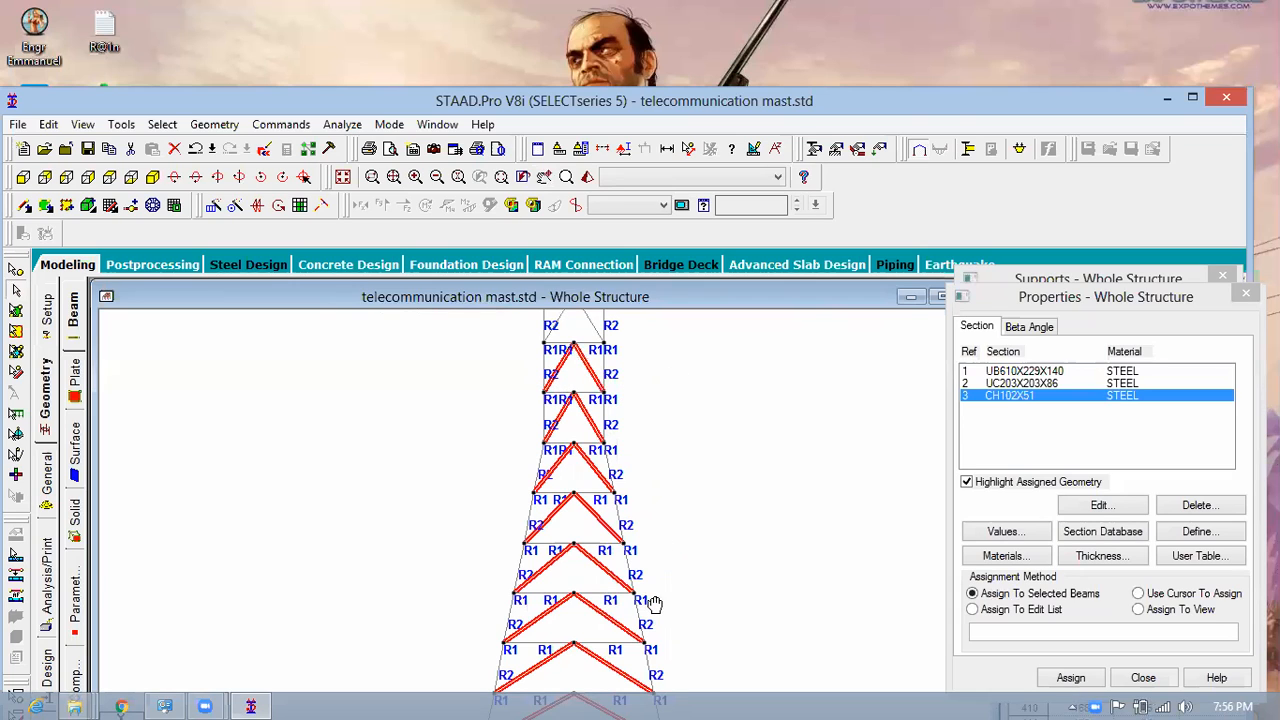
Step: Extend the selection with the diagonal bracing pairs of the remaining four shaft panels up to the mast top
middle_drag(655, 605, 654, 611)
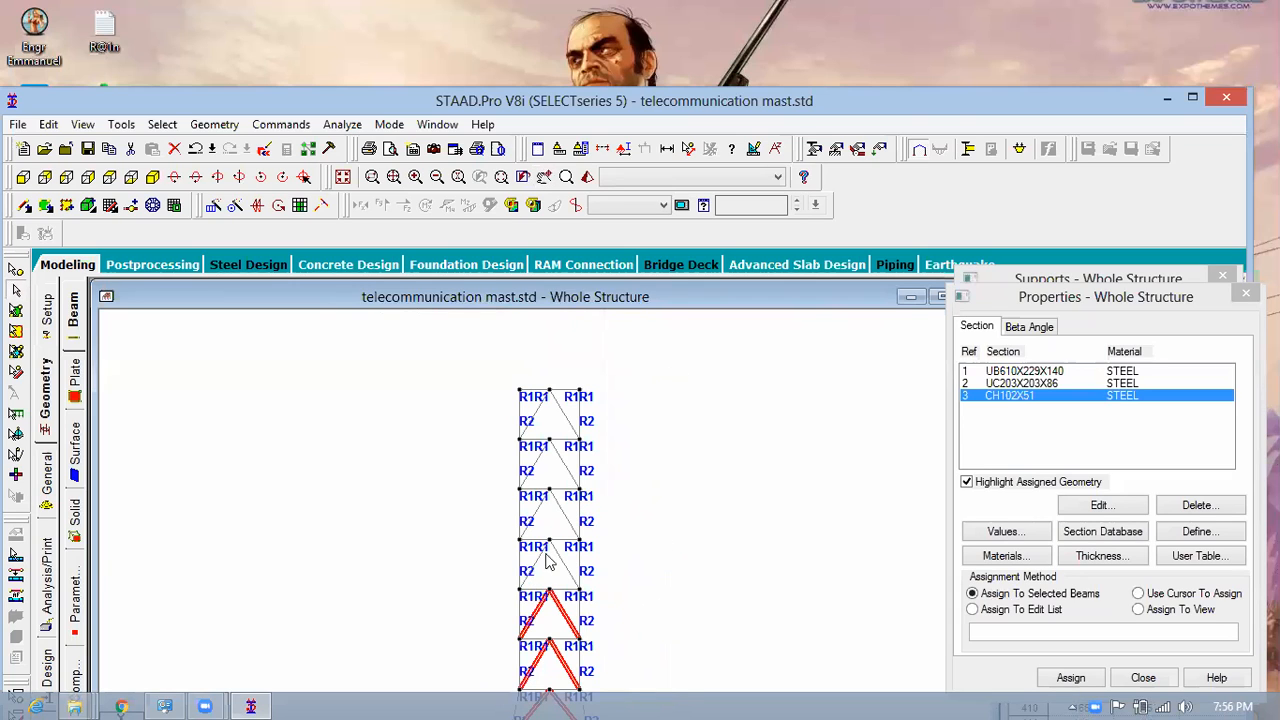
scroll(565, 532, up, 1)
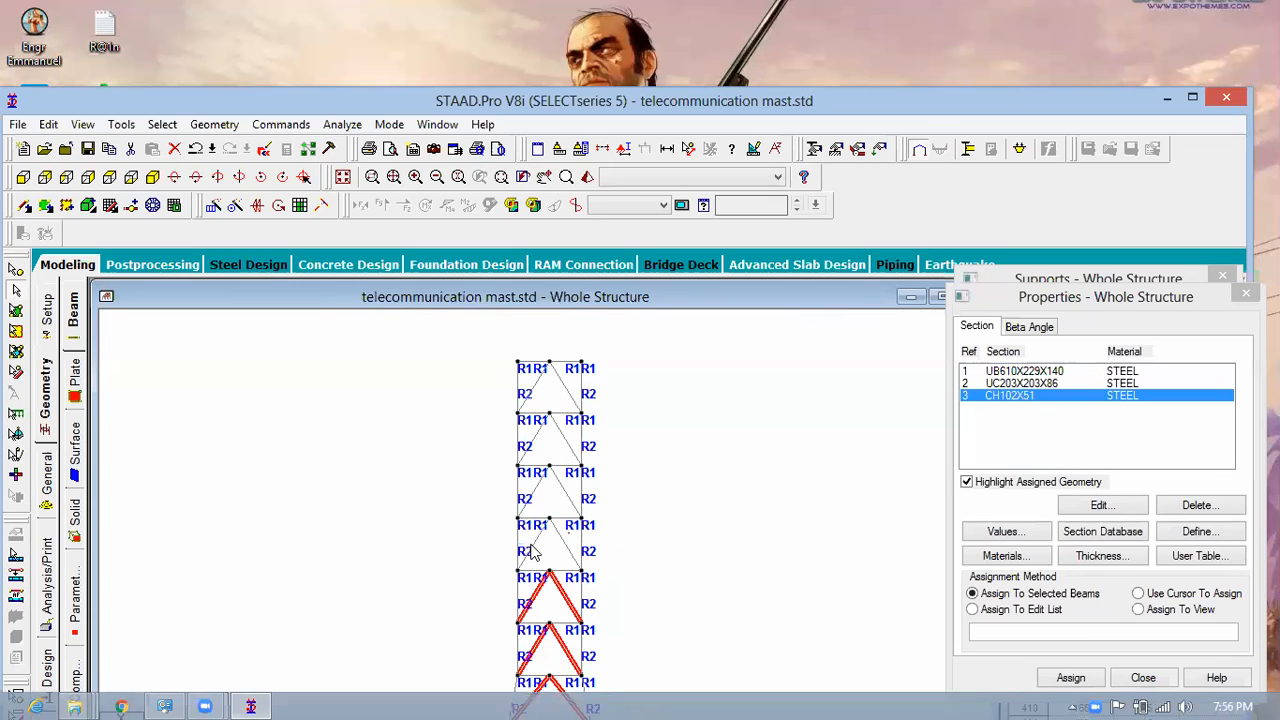
ctrl+drag(531, 547, 570, 535)
ctrl+drag(572, 486, 531, 506)
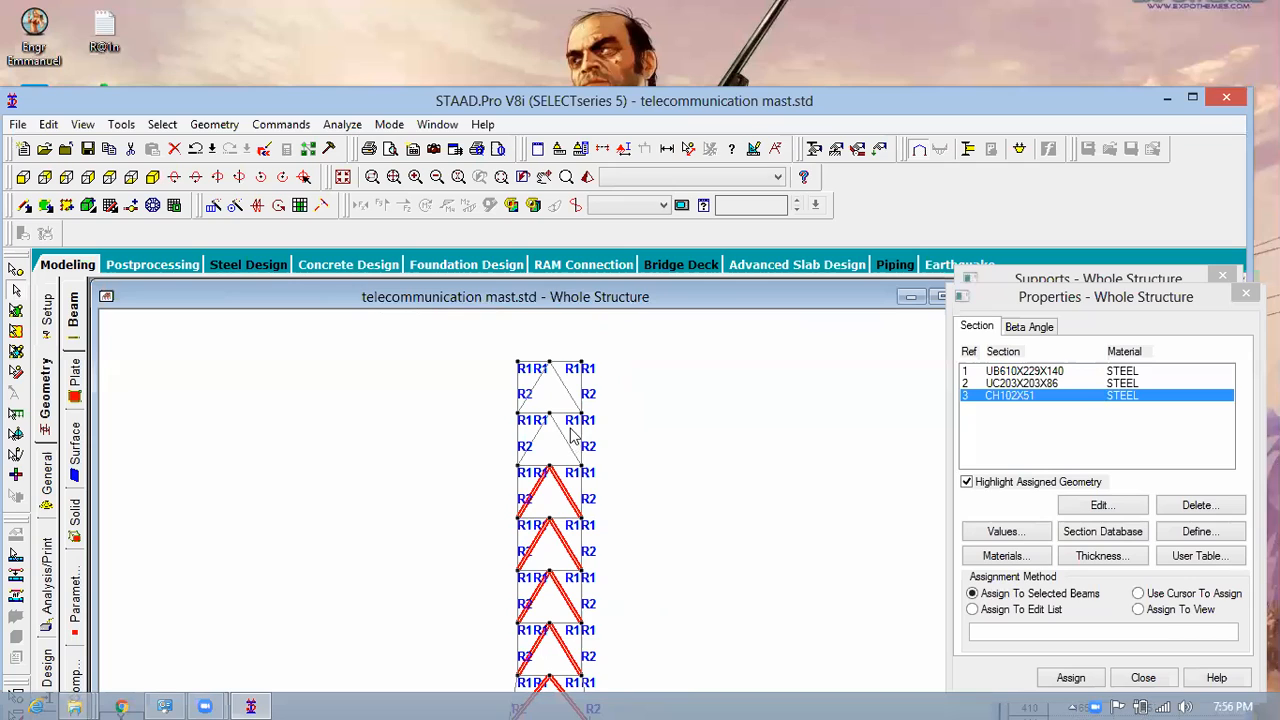
ctrl+drag(531, 452, 568, 412)
ctrl+click(561, 392)
ctrl+click(531, 391)
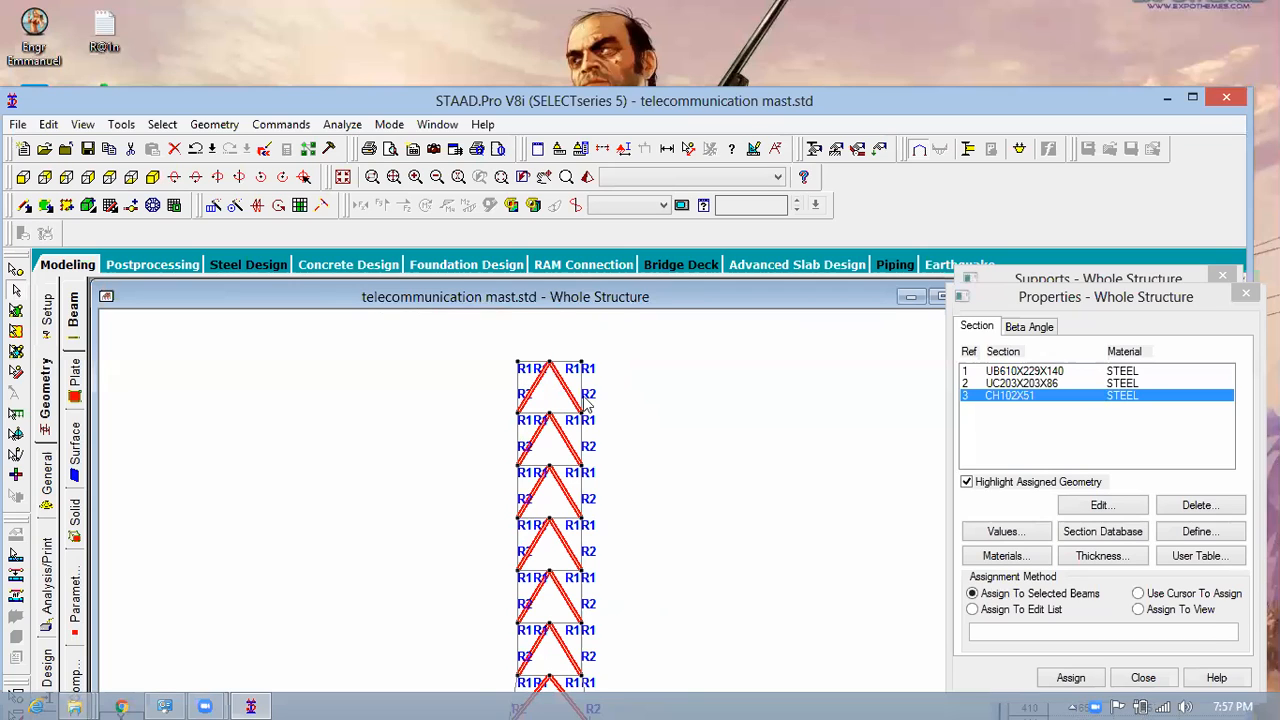
ctrl+drag(571, 377, 537, 398)
Step: Show the mast in isometric view and assign the CH102X51 section to the selected bracing beams
click(153, 181)
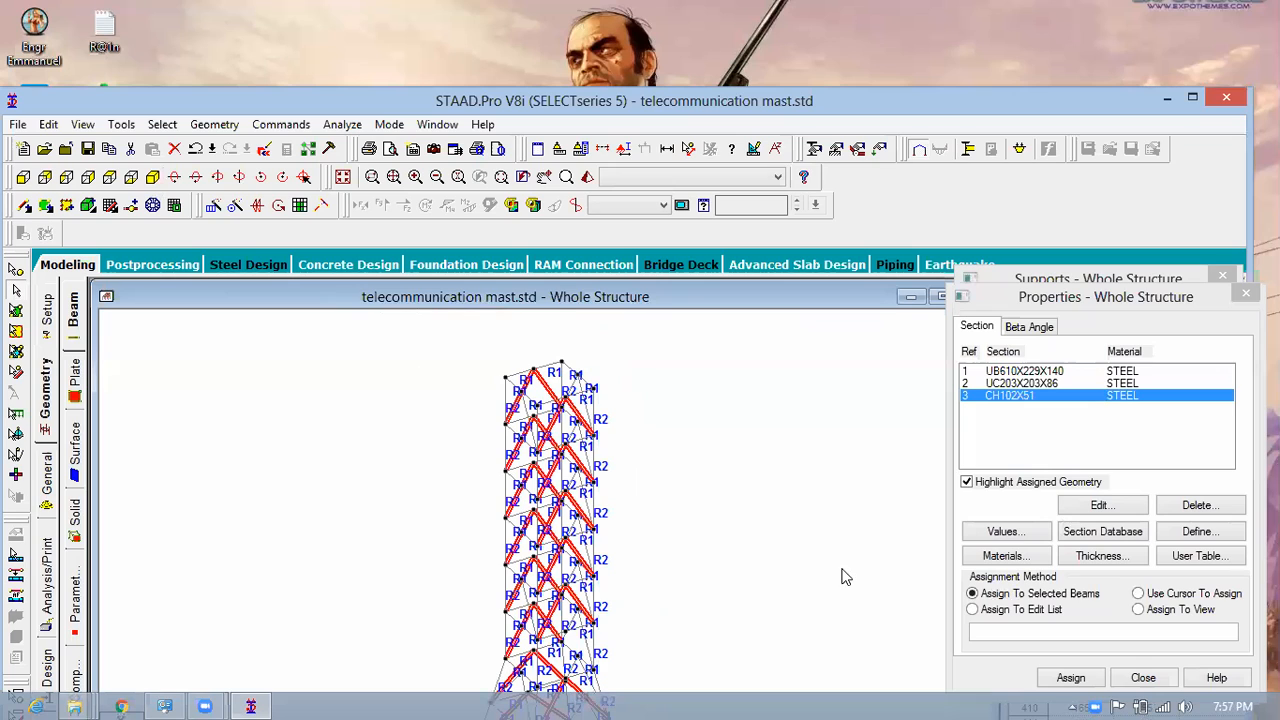
click(1072, 680)
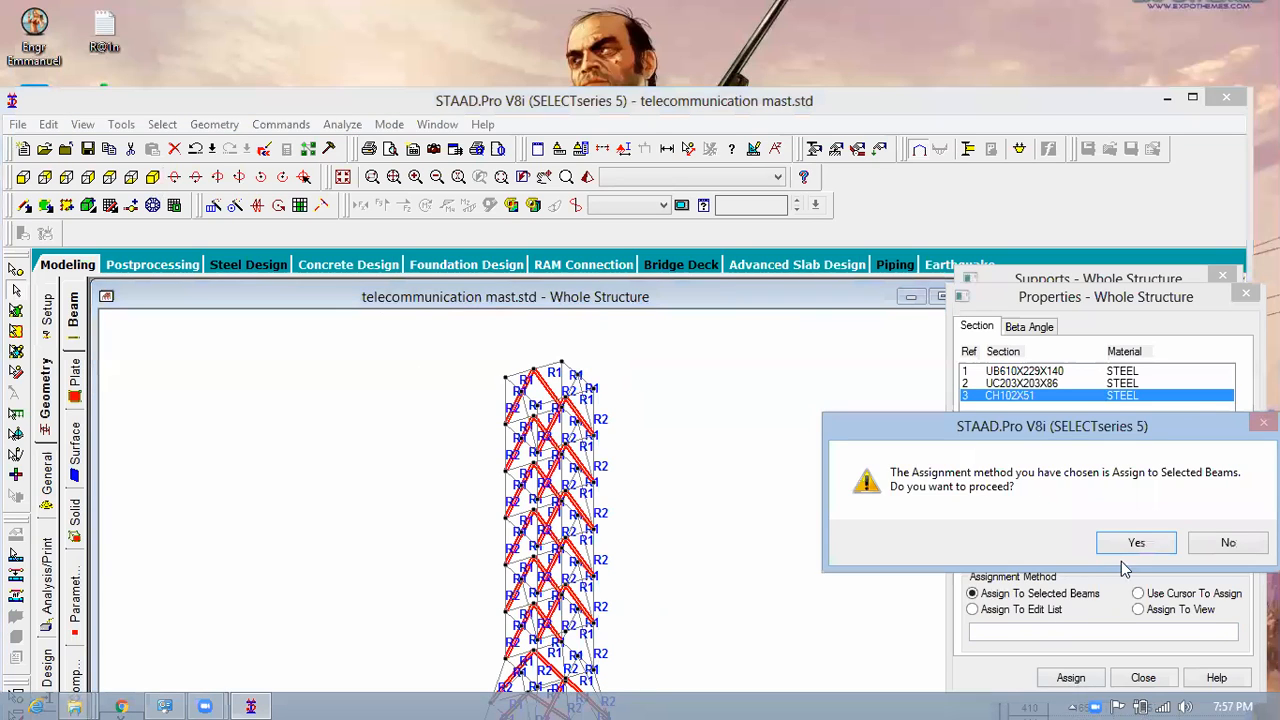
click(1126, 545)
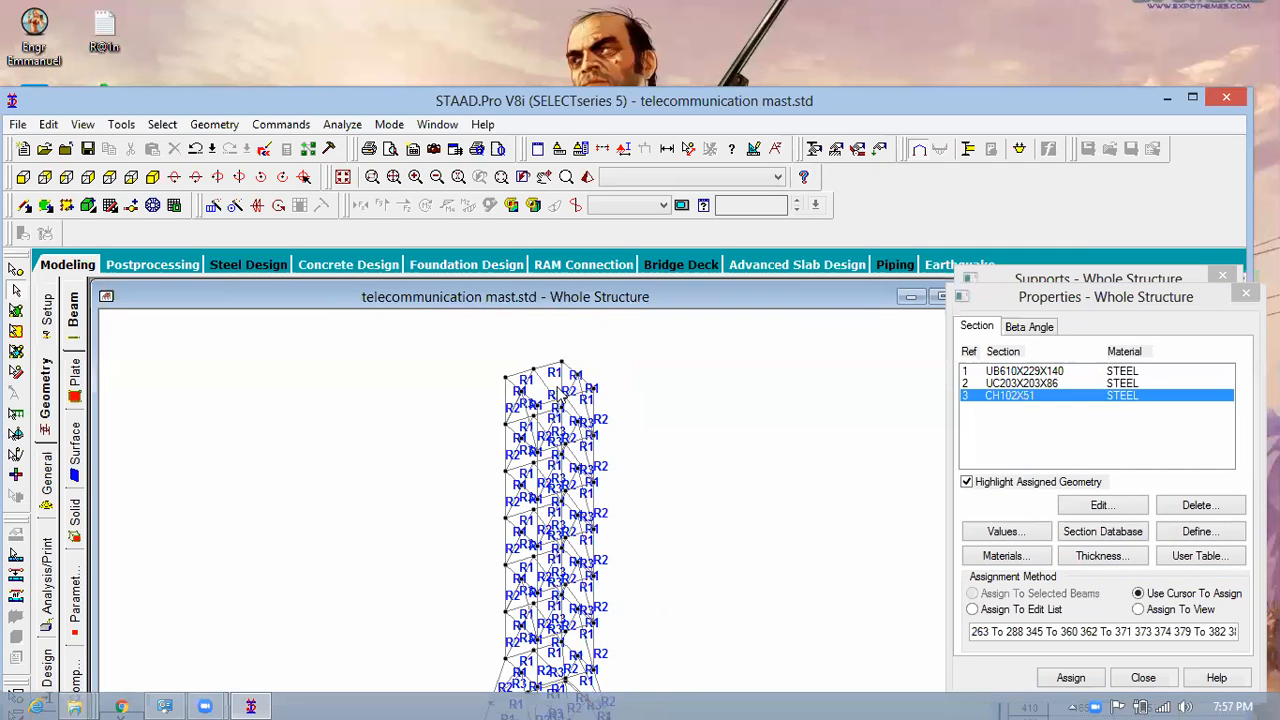
scroll(680, 496, down, 1)
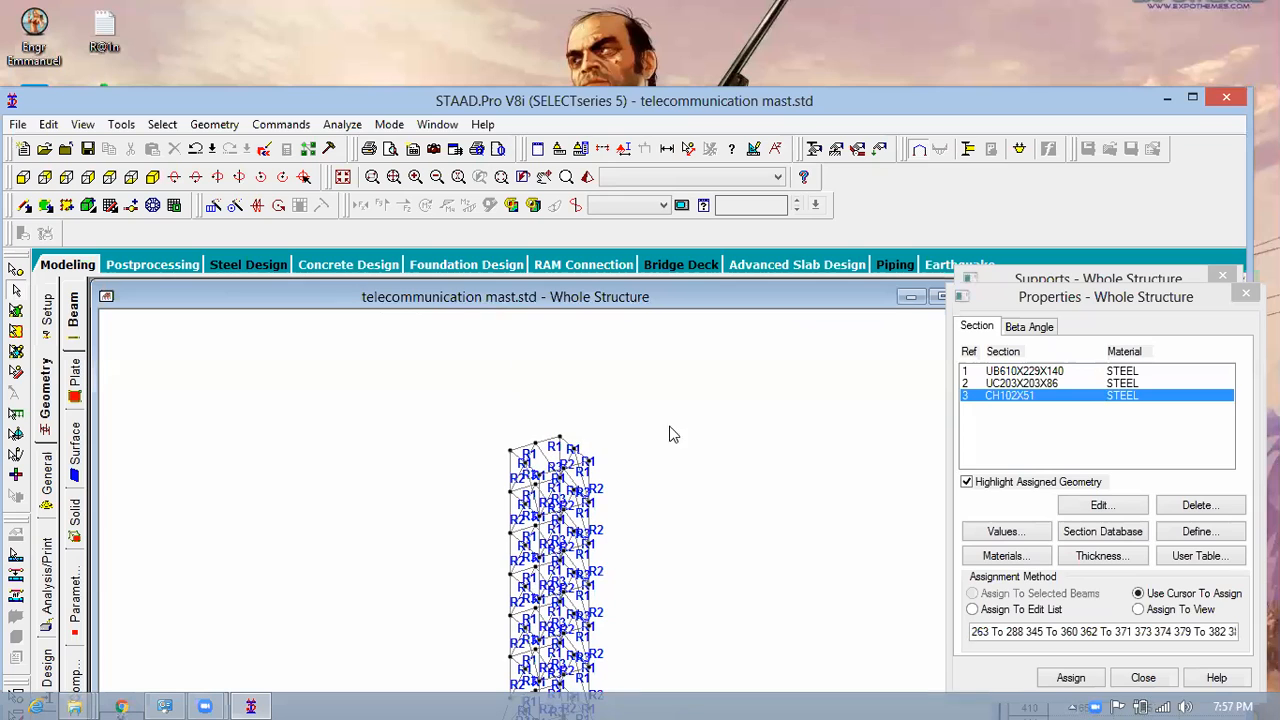
middle_drag(675, 497, 654, 410)
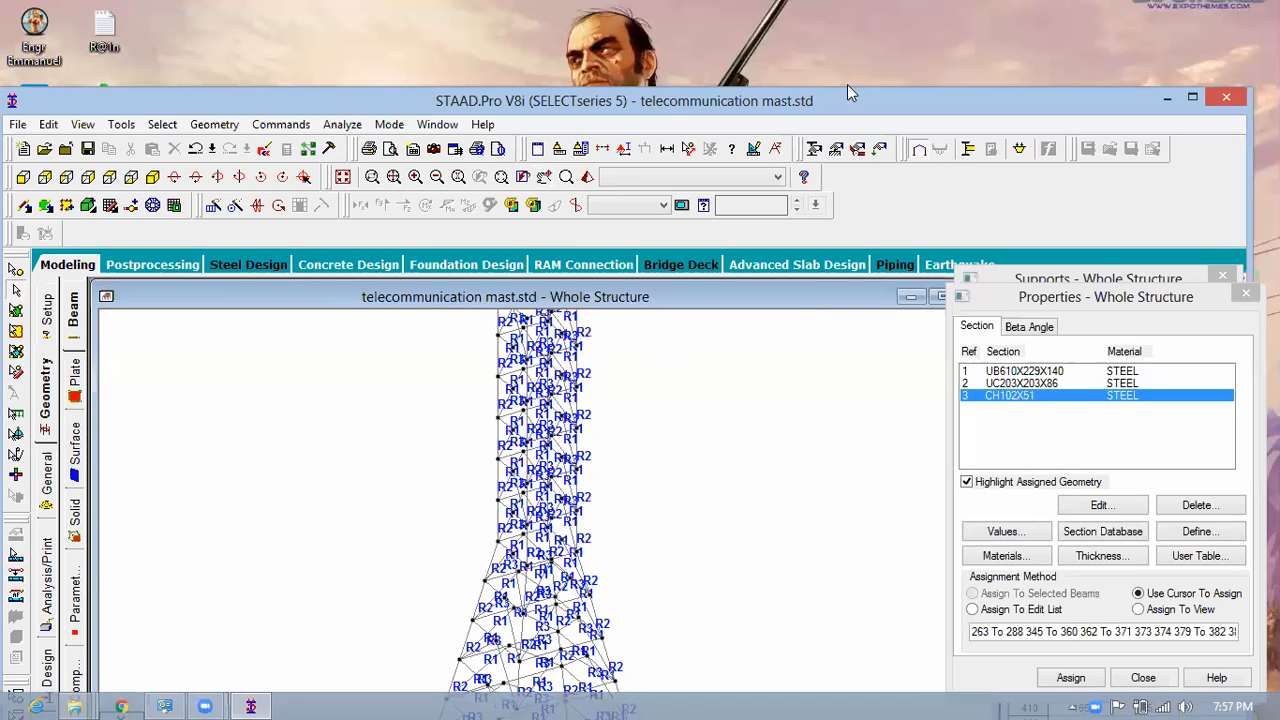
Step: Maximize the program window and open a 3D rendering of the mast
drag(847, 84, 854, 32)
drag(856, 92, 856, 92)
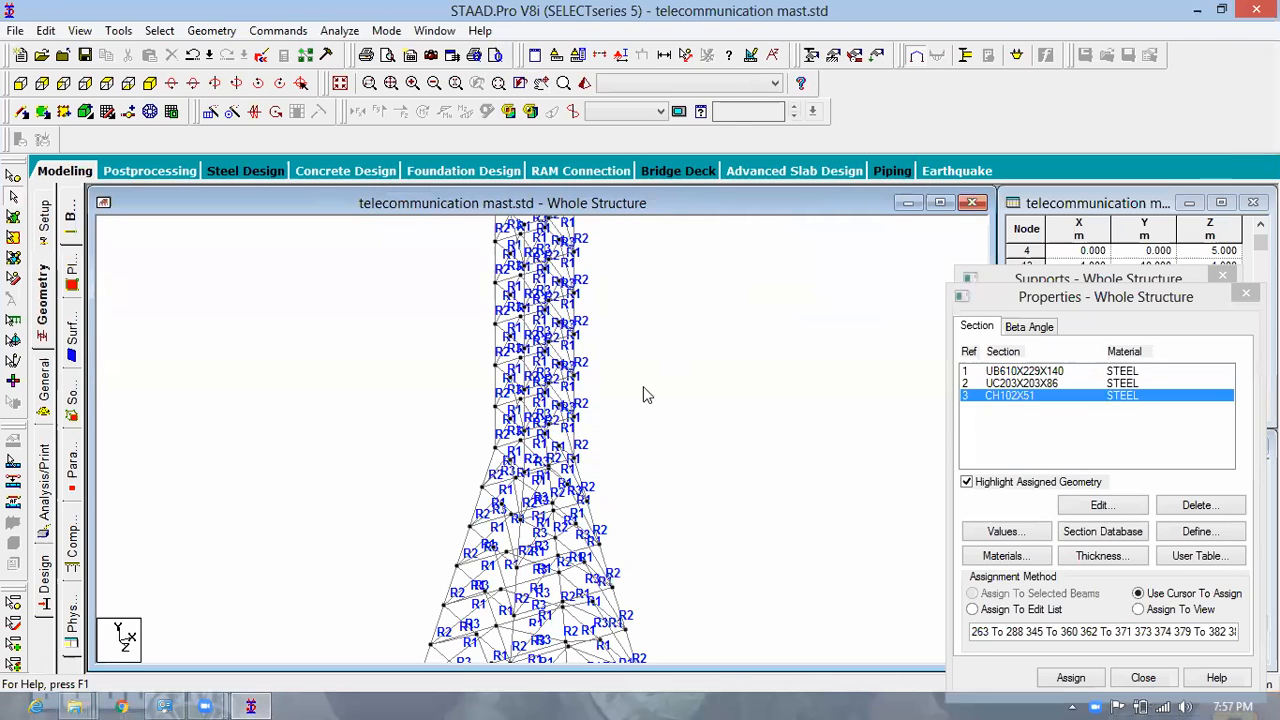
right_click(643, 386)
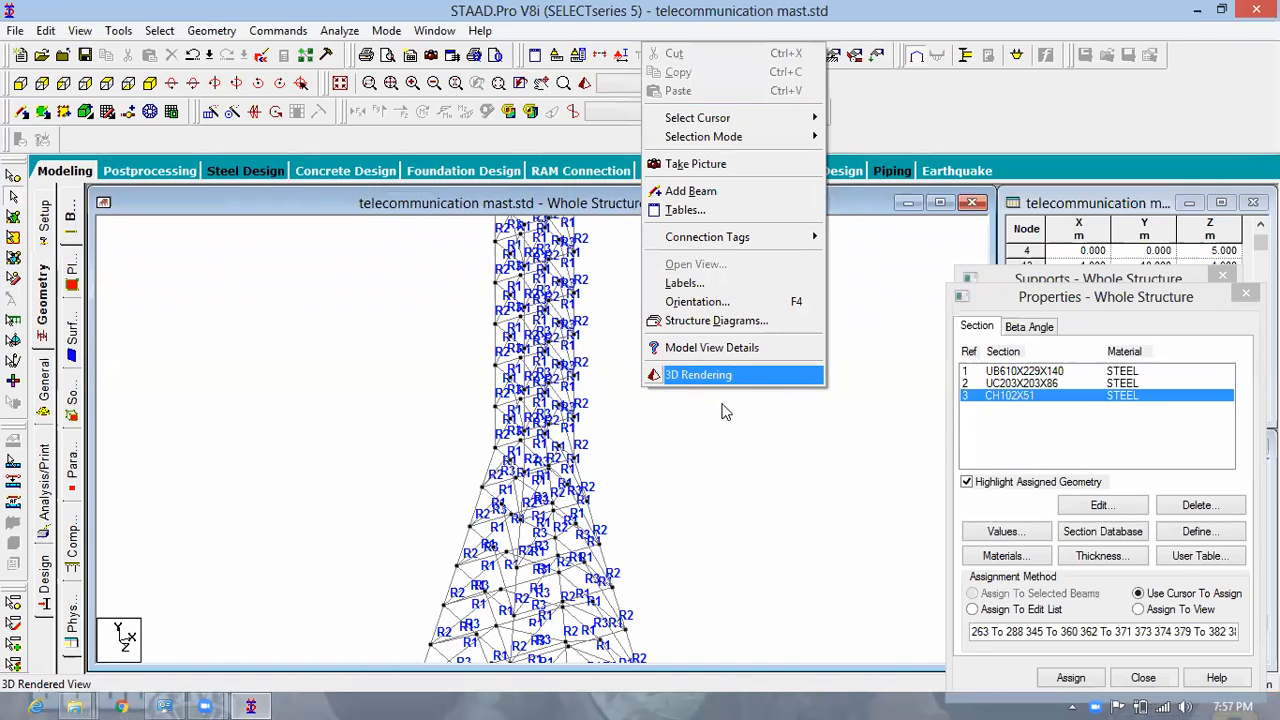
click(738, 377)
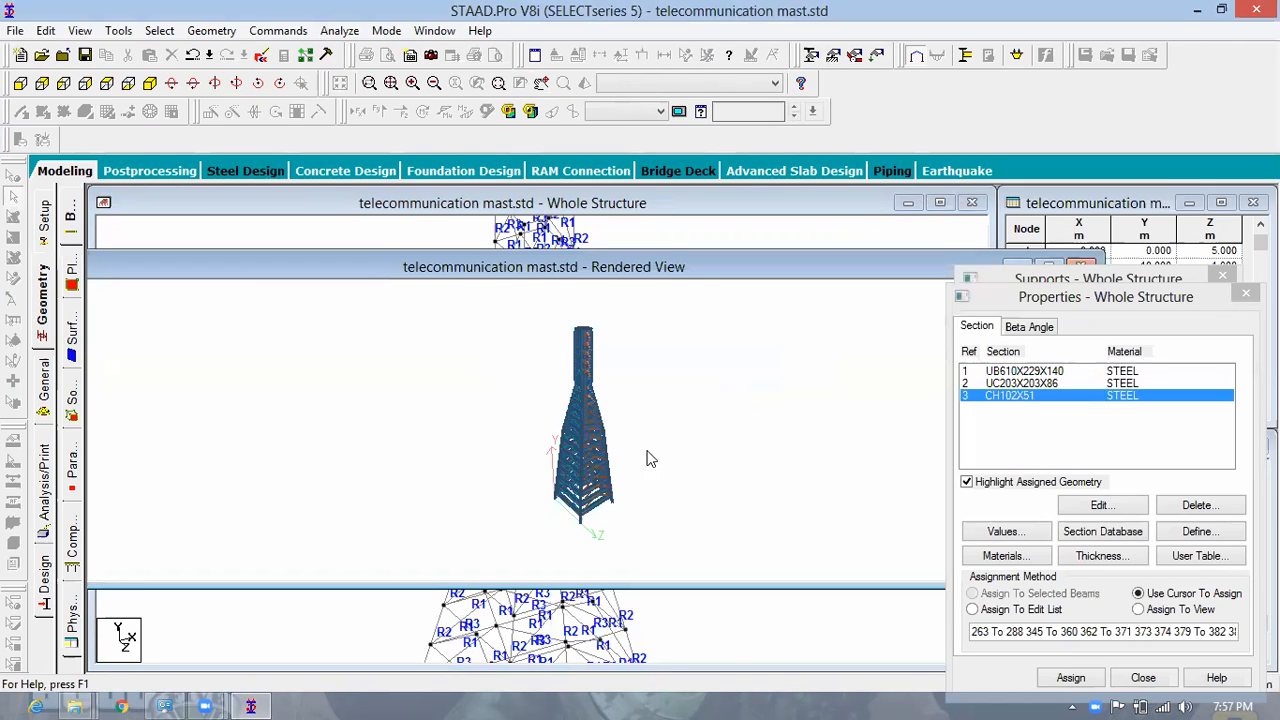
Step: Rotate the rendered mast to inspect its sections from several sides, and close the rendered view
drag(728, 471, 805, 473)
drag(819, 525, 462, 437)
drag(345, 410, 700, 516)
drag(815, 500, 831, 474)
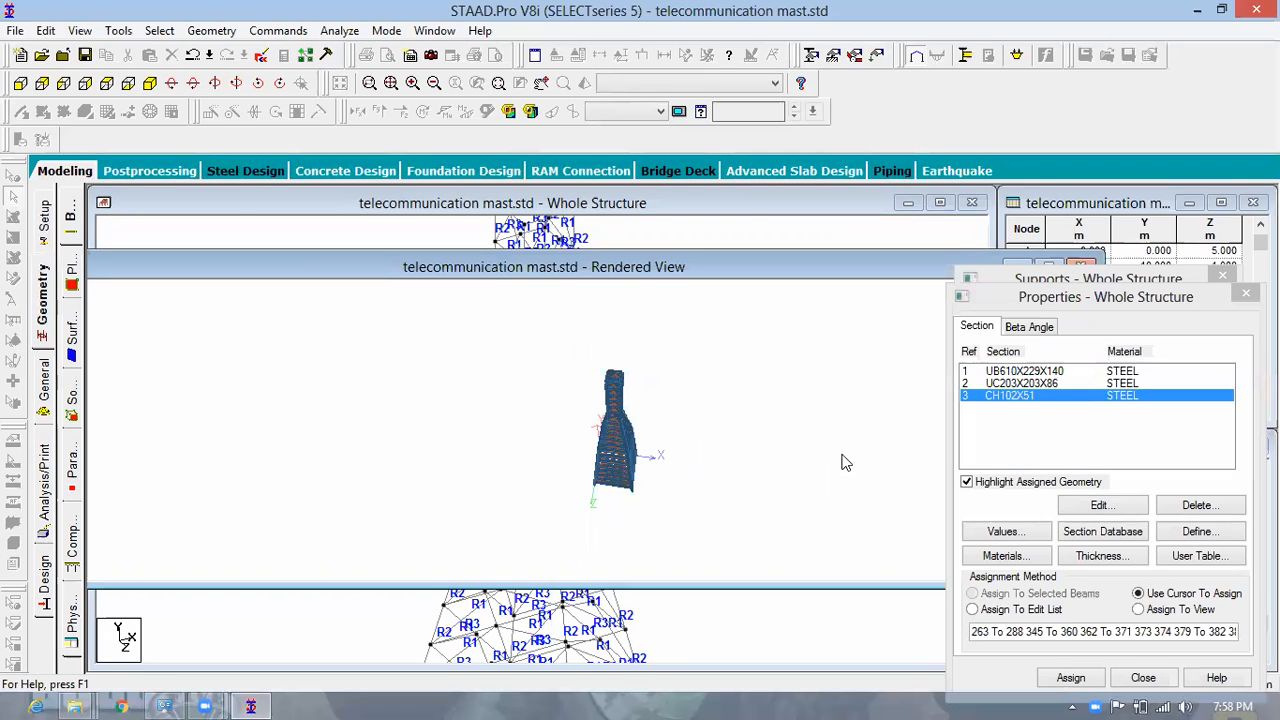
click(1079, 267)
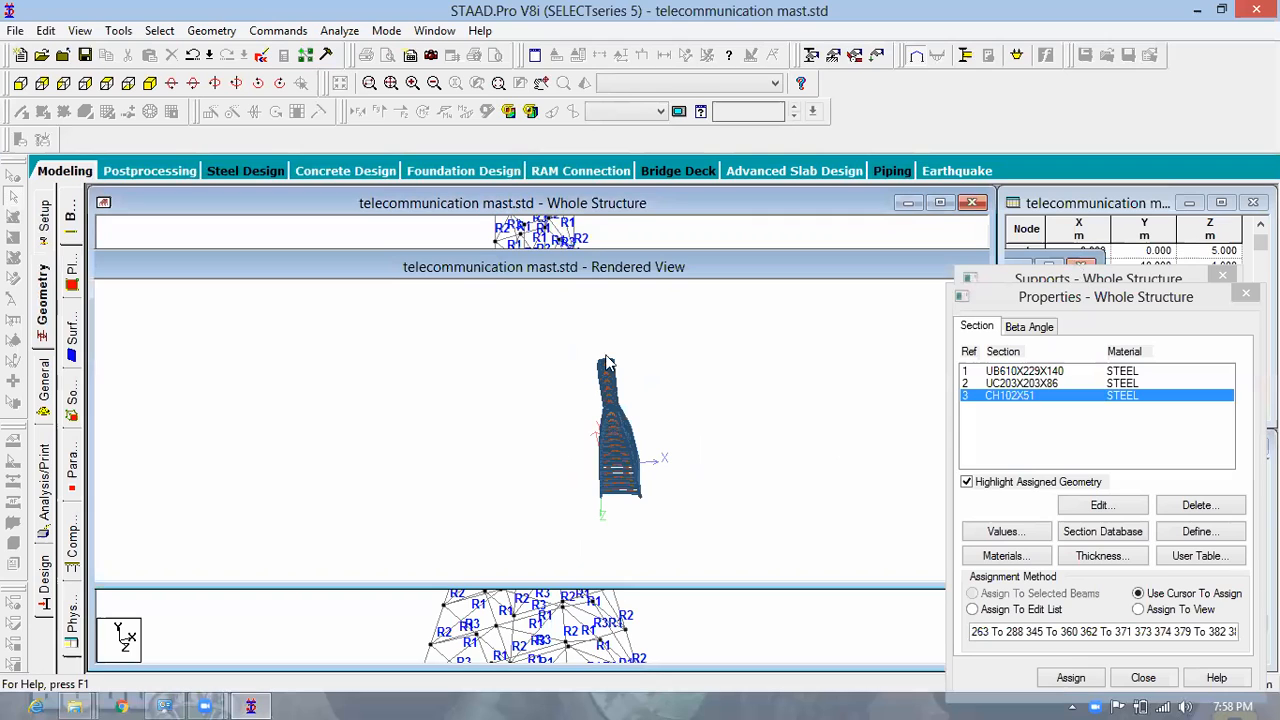
Step: Accept the auto save and save the modified structure under its existing file
right_click(619, 320)
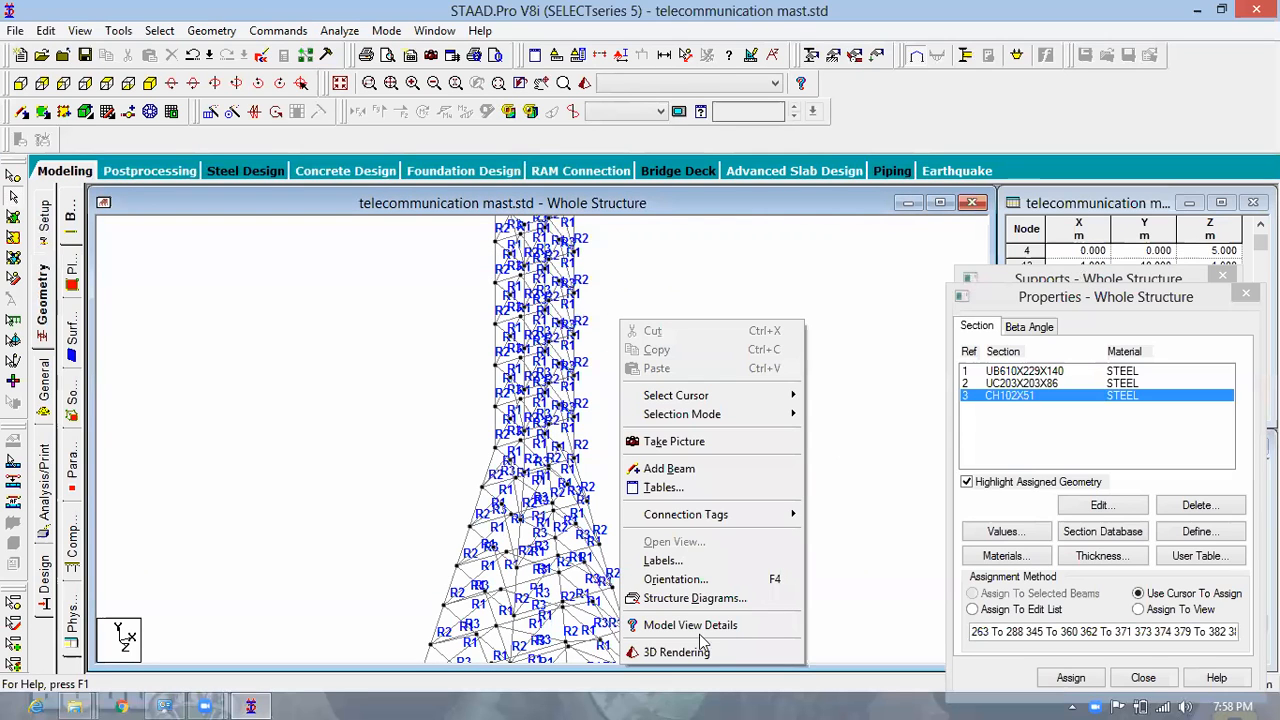
click(419, 350)
right_click(634, 345)
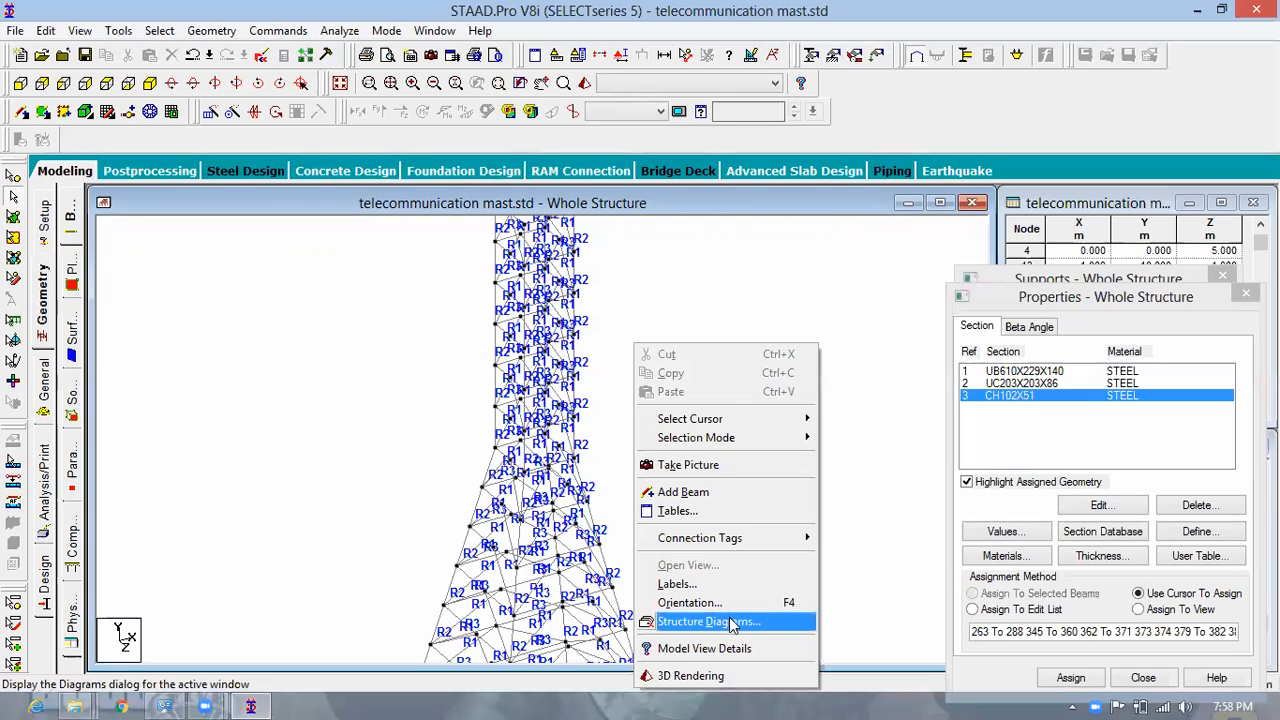
click(731, 622)
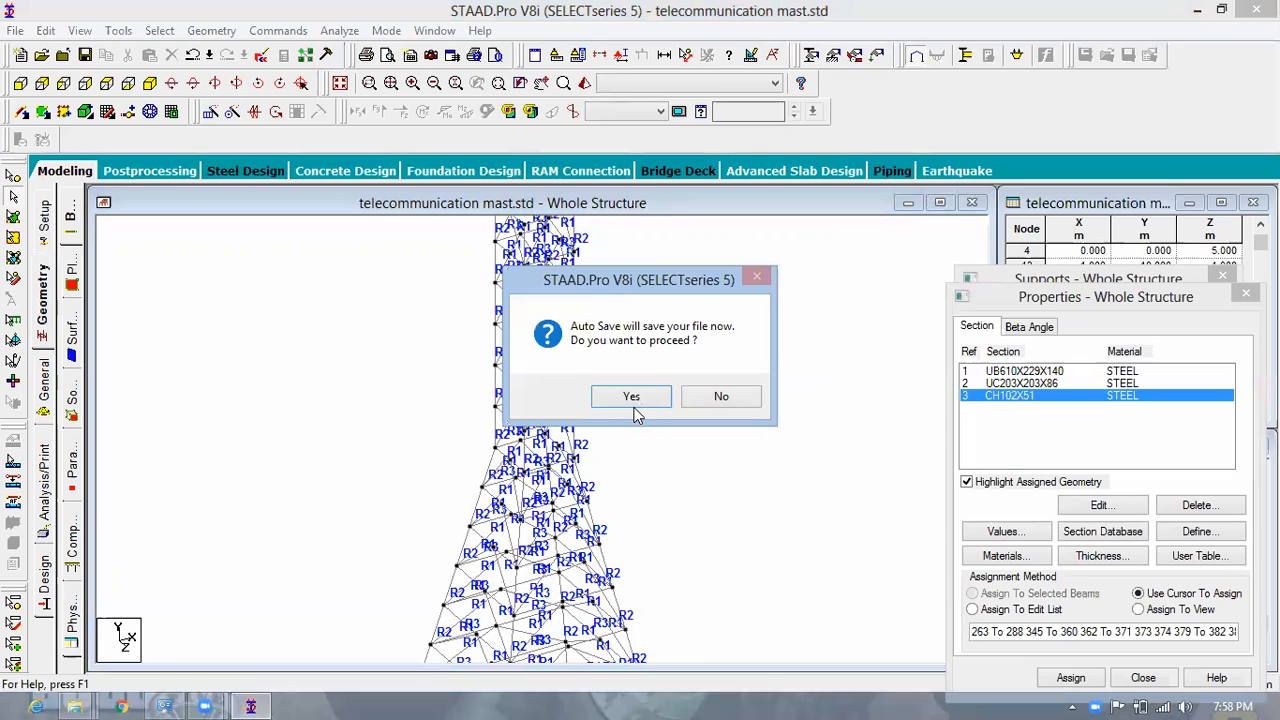
click(633, 400)
click(530, 380)
click(536, 381)
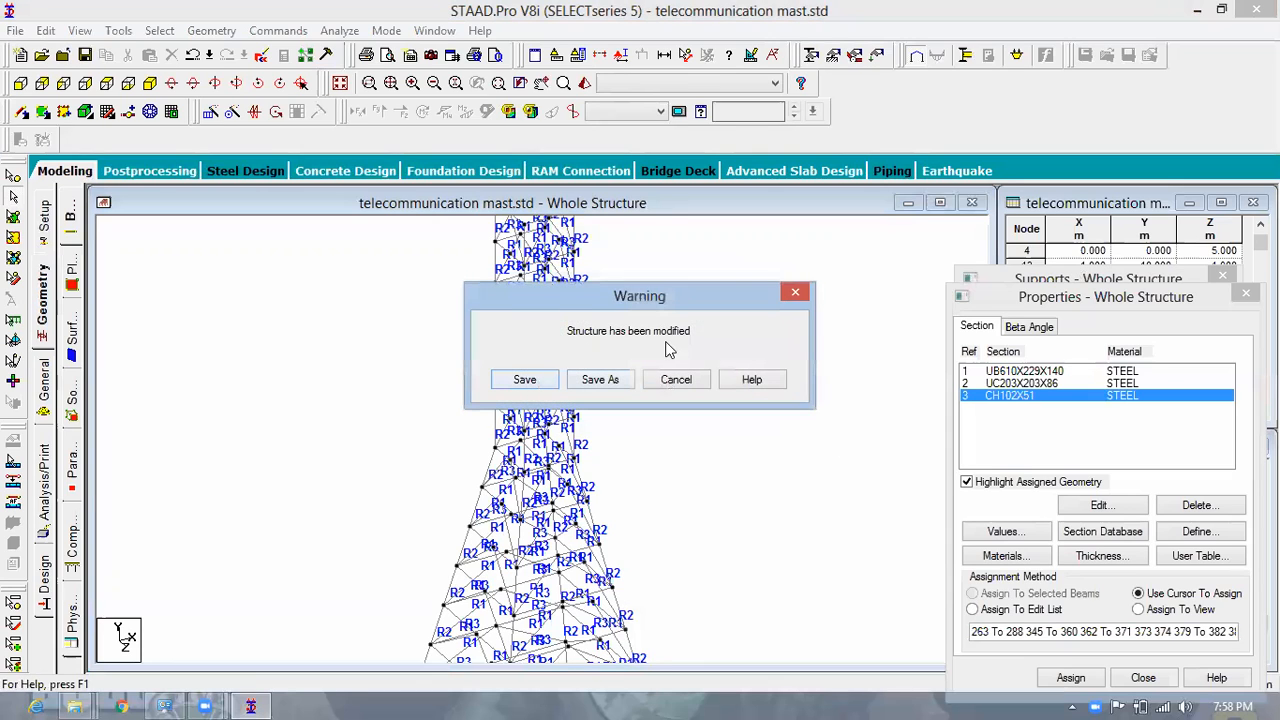
Step: Display the mast with full 3D sections and inspect them along its height
right_click(731, 628)
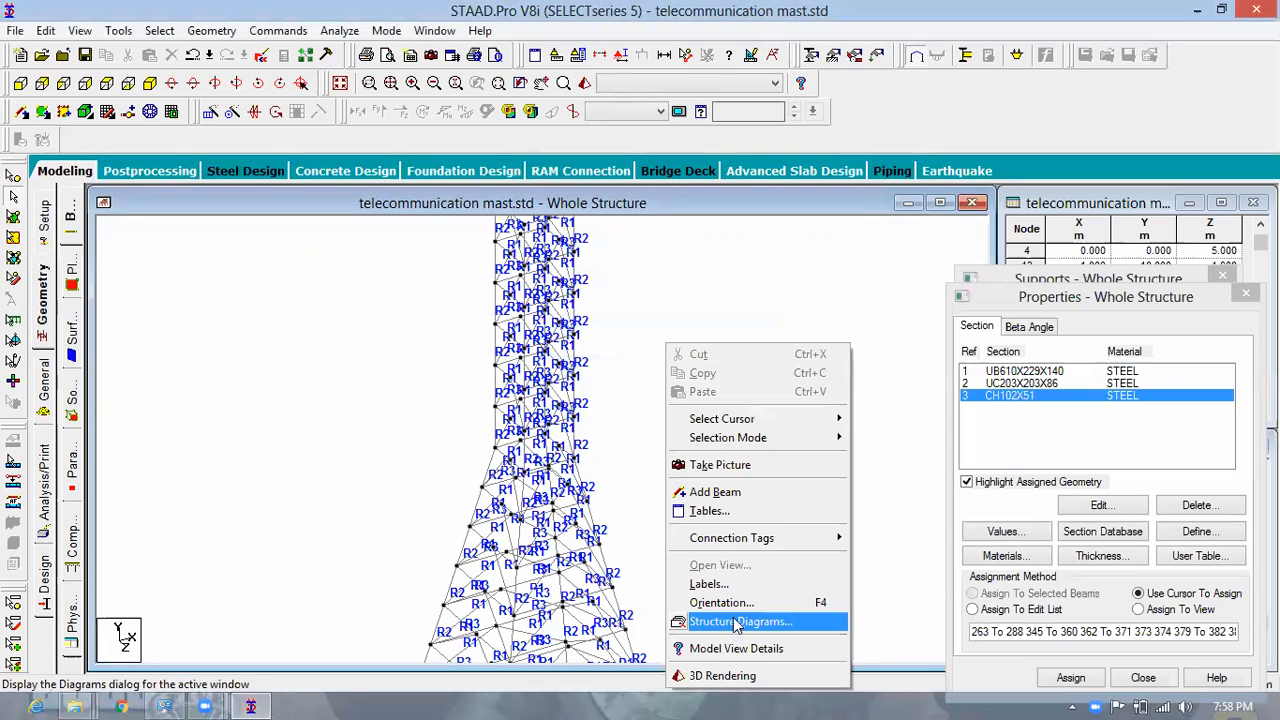
click(731, 622)
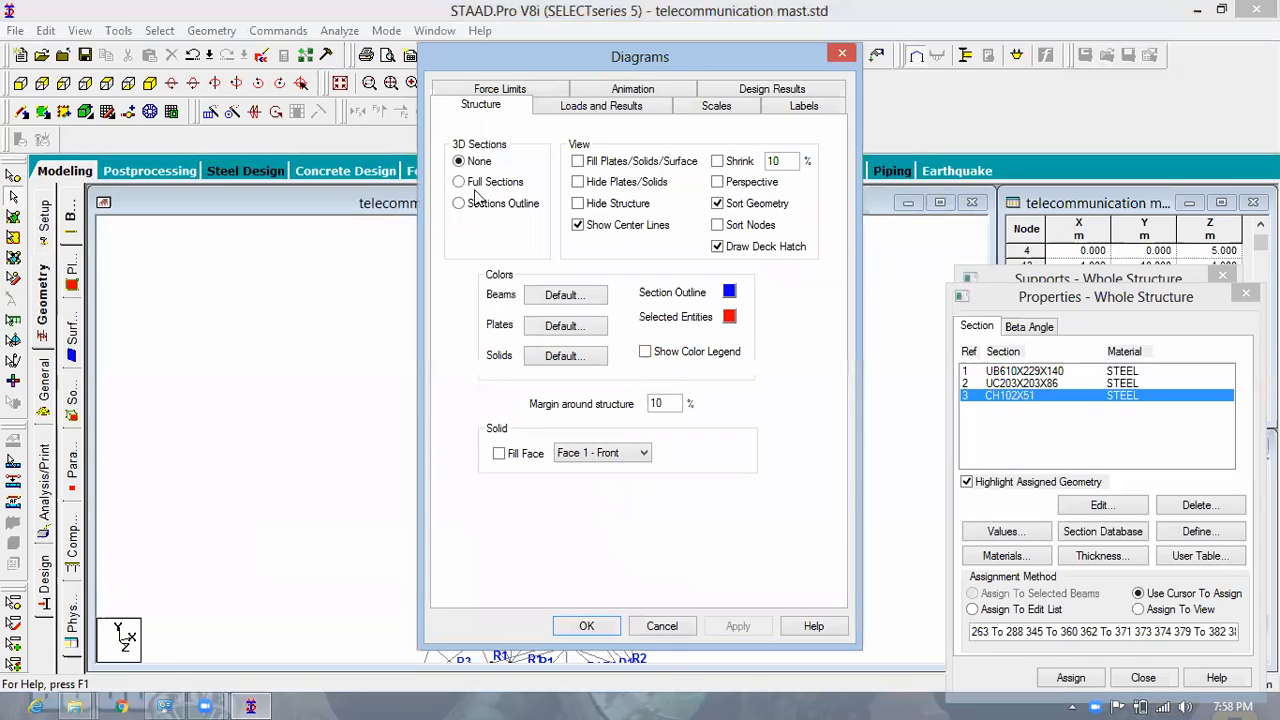
click(505, 182)
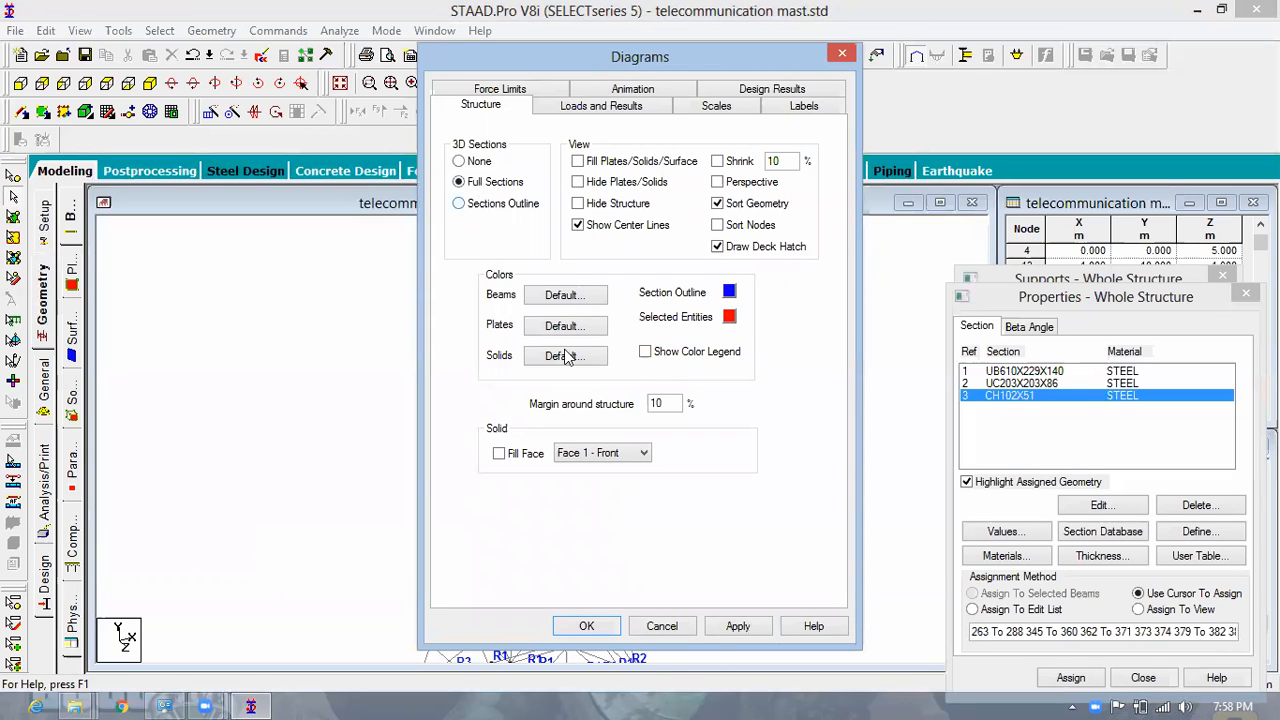
click(589, 626)
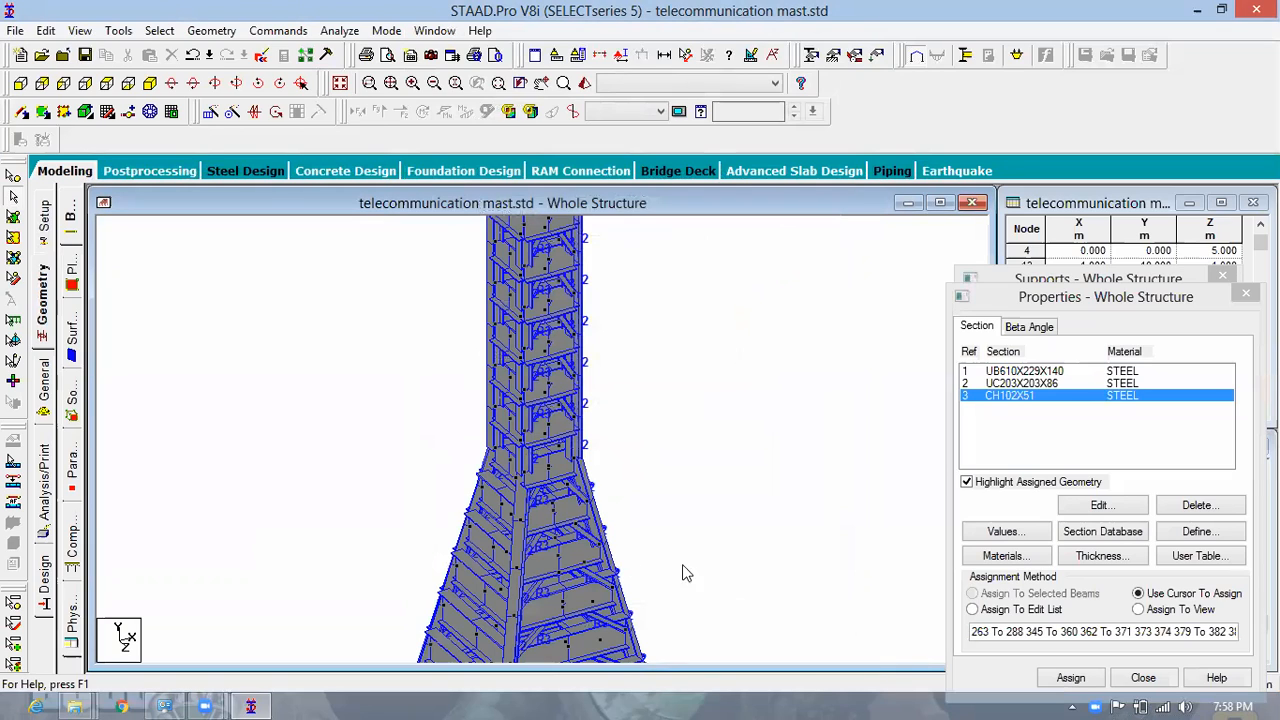
middle_drag(754, 517, 668, 410)
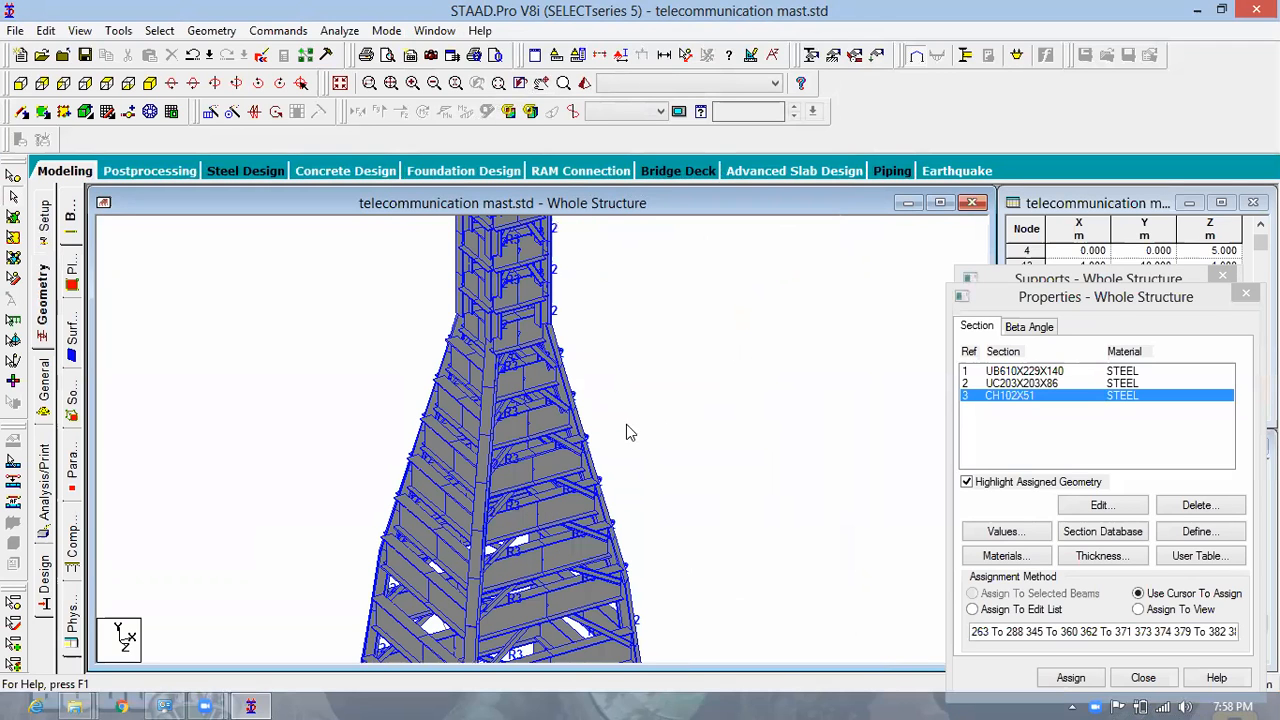
scroll(672, 339, down, 1)
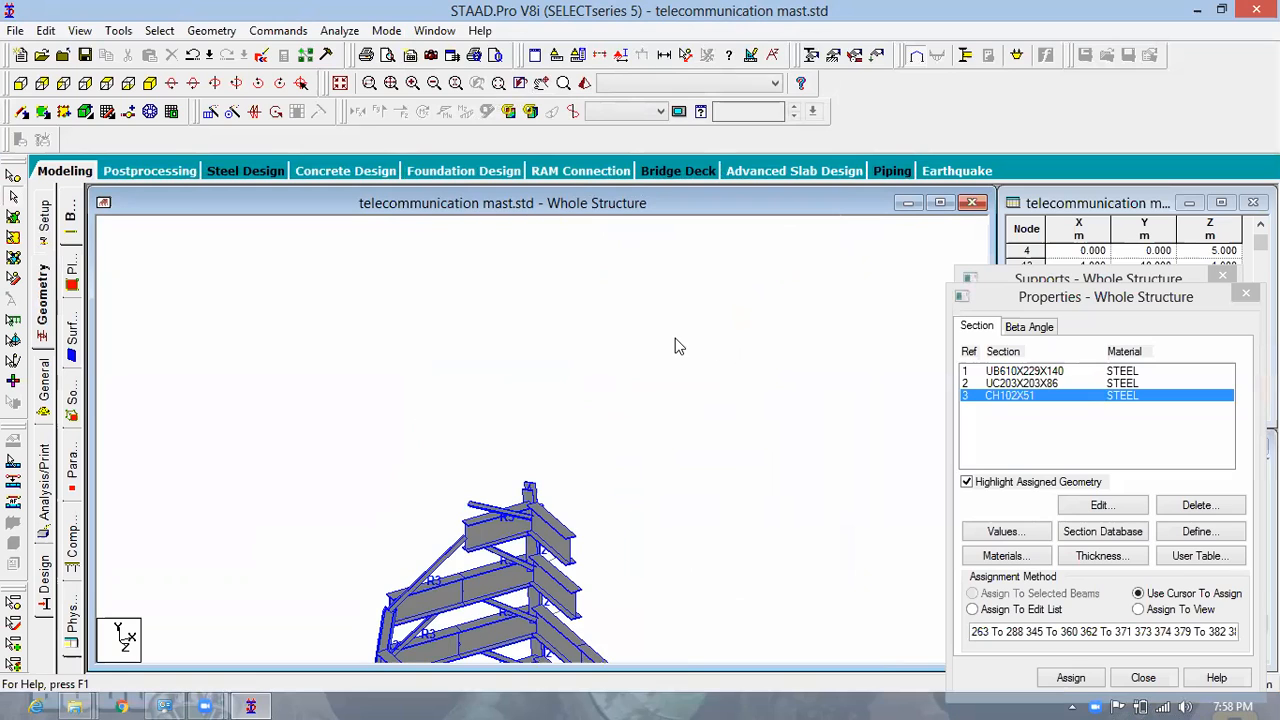
scroll(718, 342, down, 1)
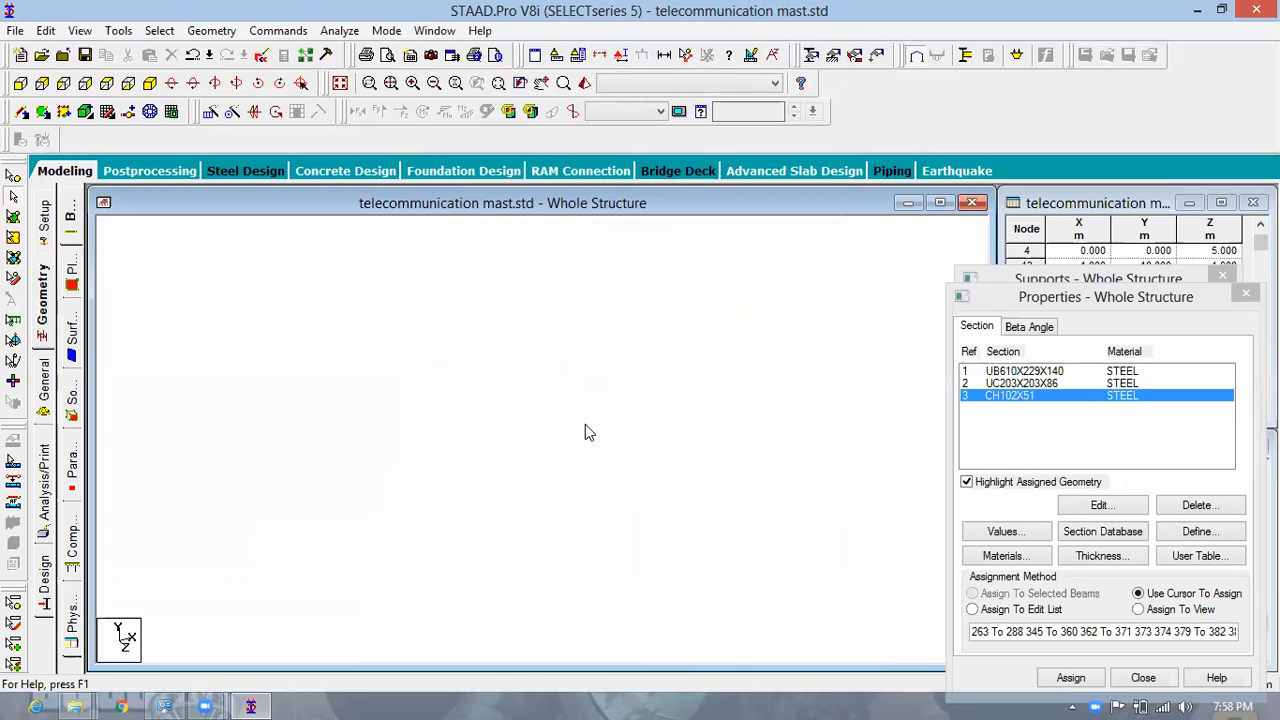
Step: Set the structure diagram's 3D sections back to None so the mast shows as a line model
right_click(716, 655)
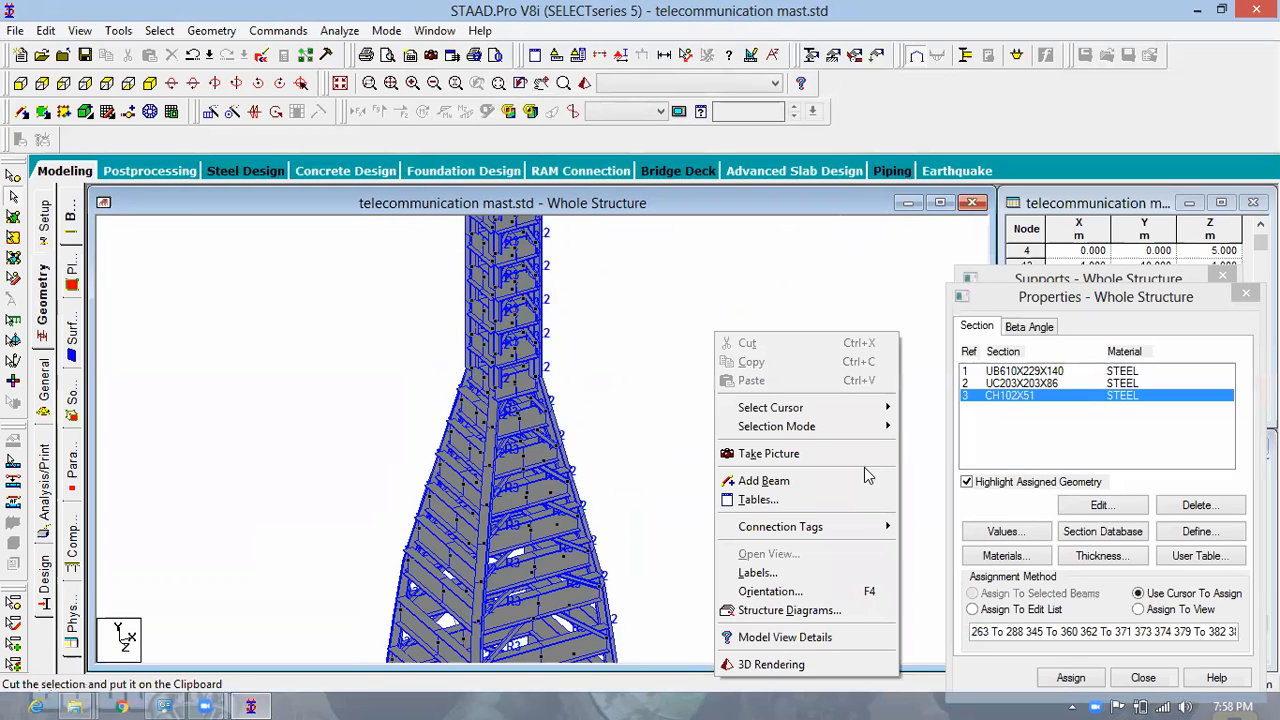
click(787, 615)
click(479, 162)
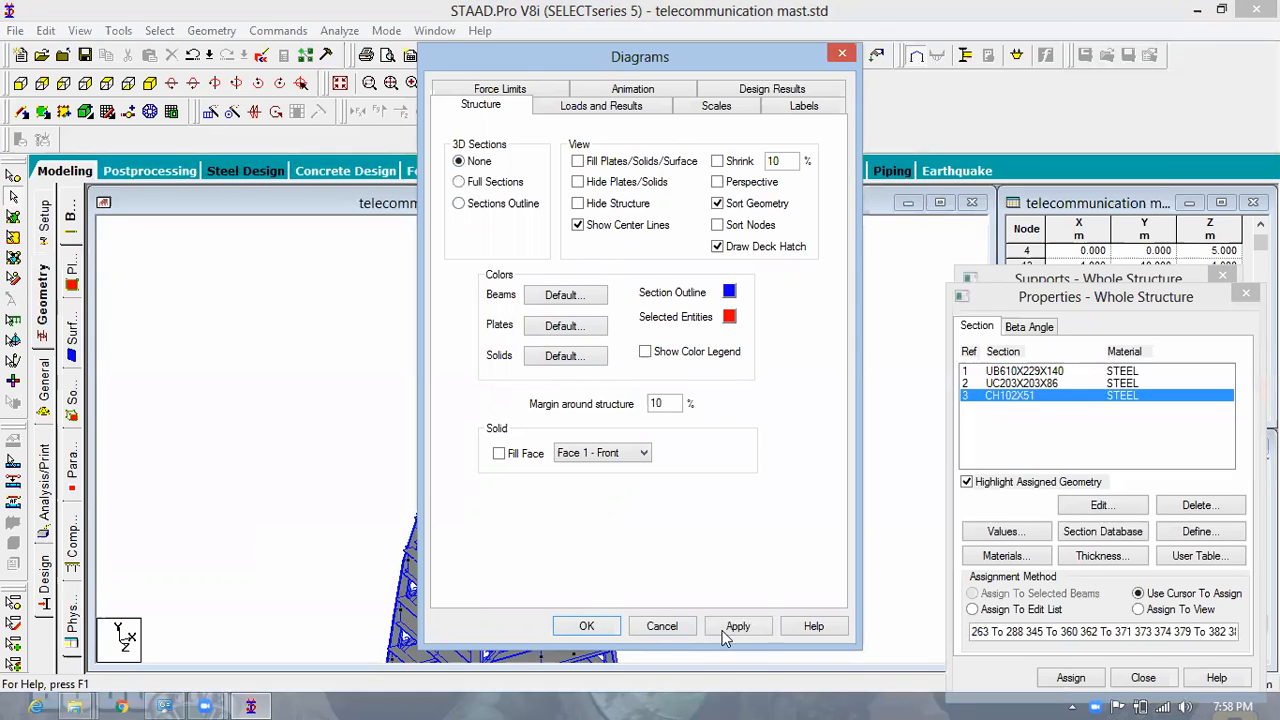
click(737, 626)
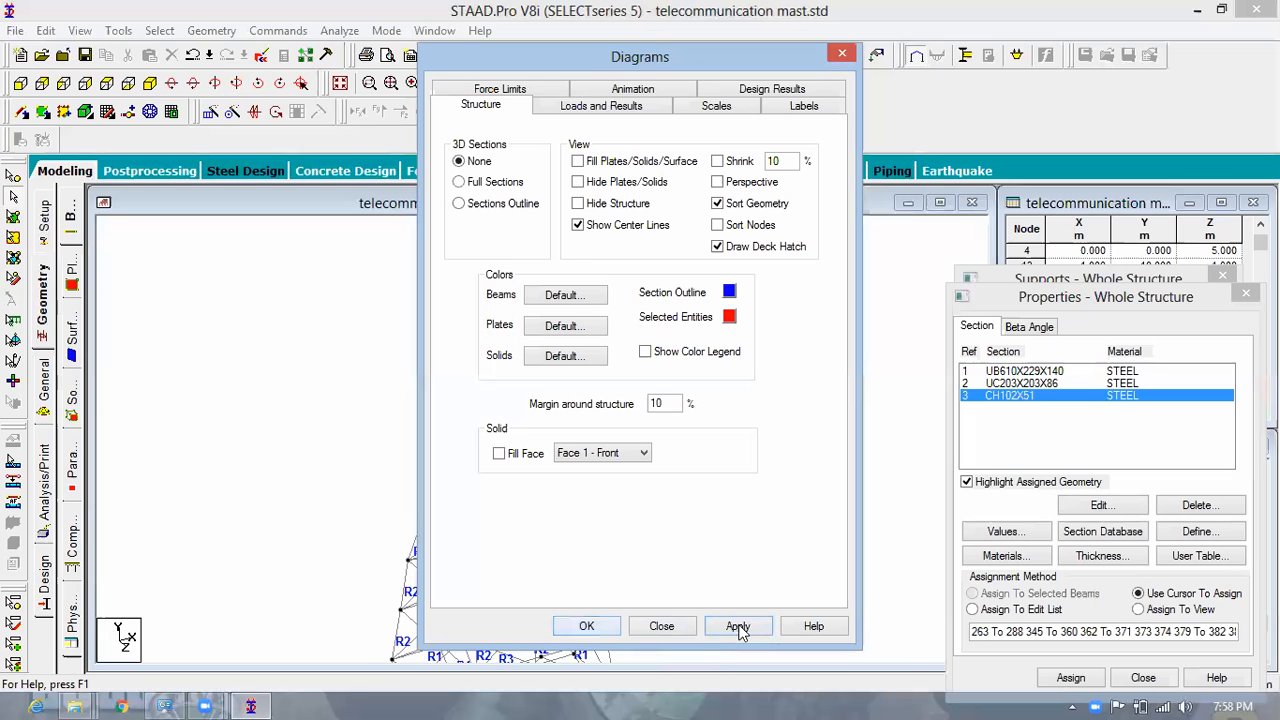
click(587, 626)
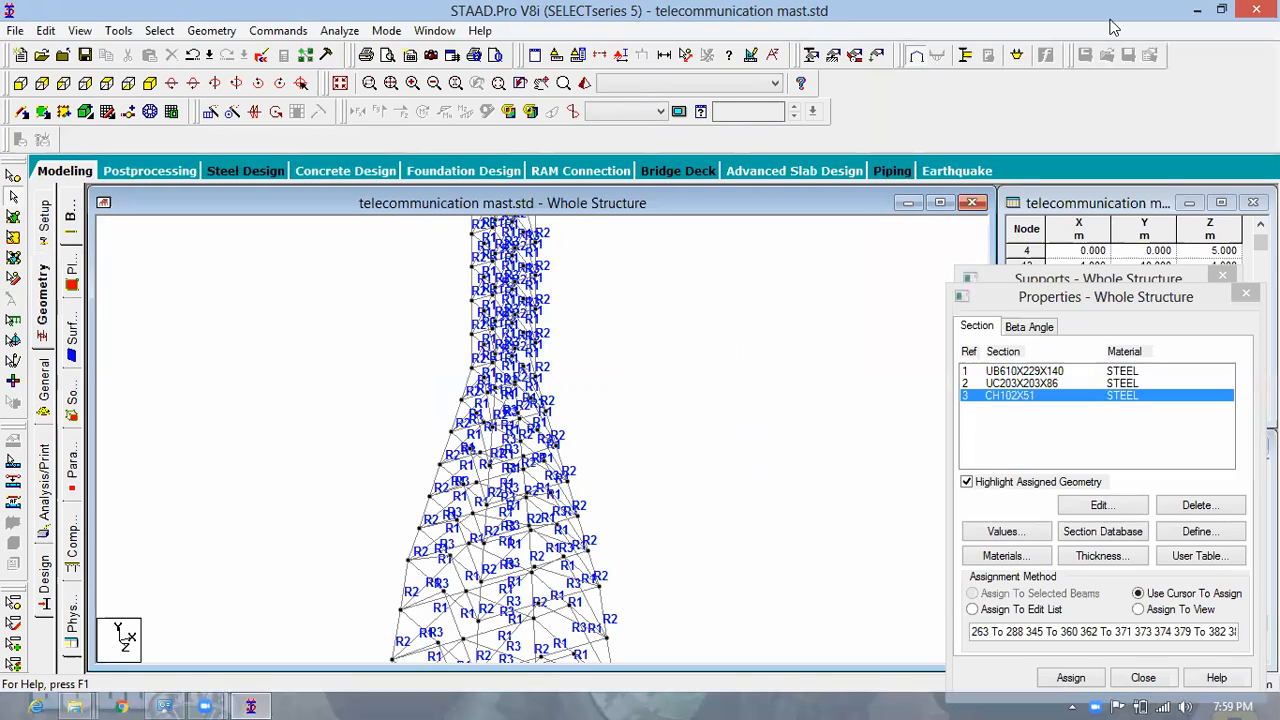
Step: Open the load definitions and add primary load case 1 titled "LIVE LOAD + DEAD LOAD"
key(super+Down)
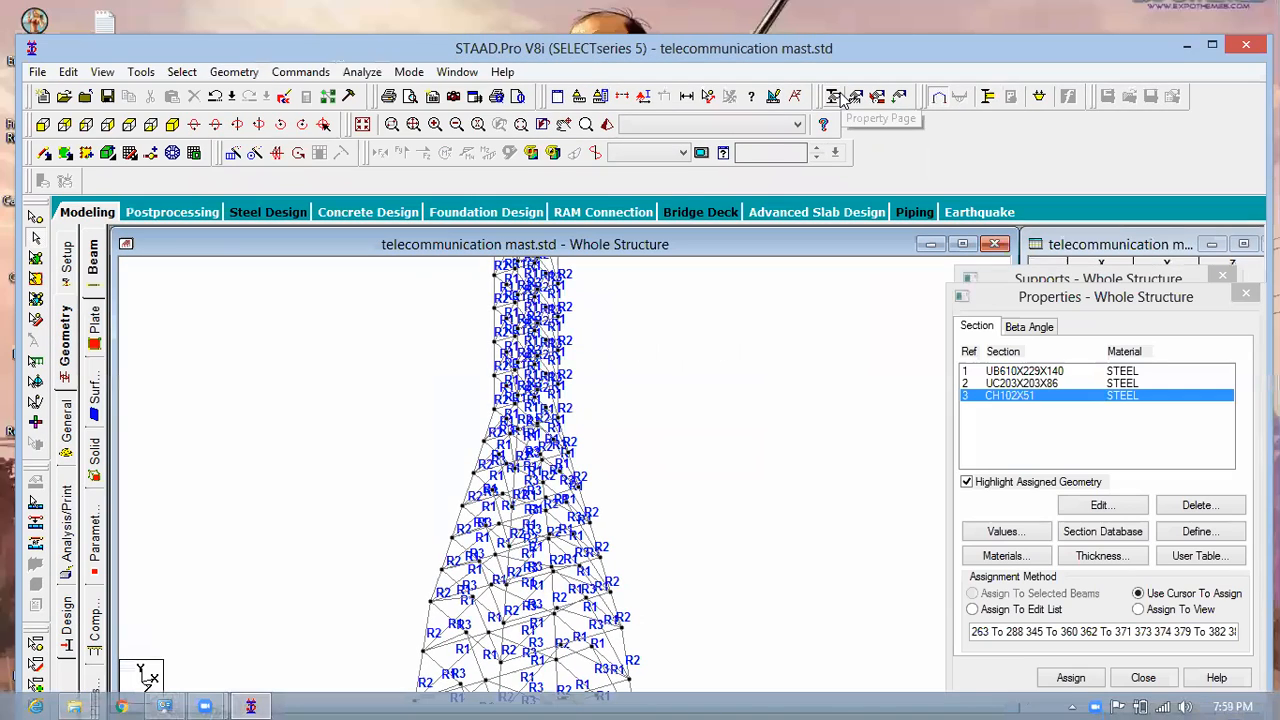
click(898, 98)
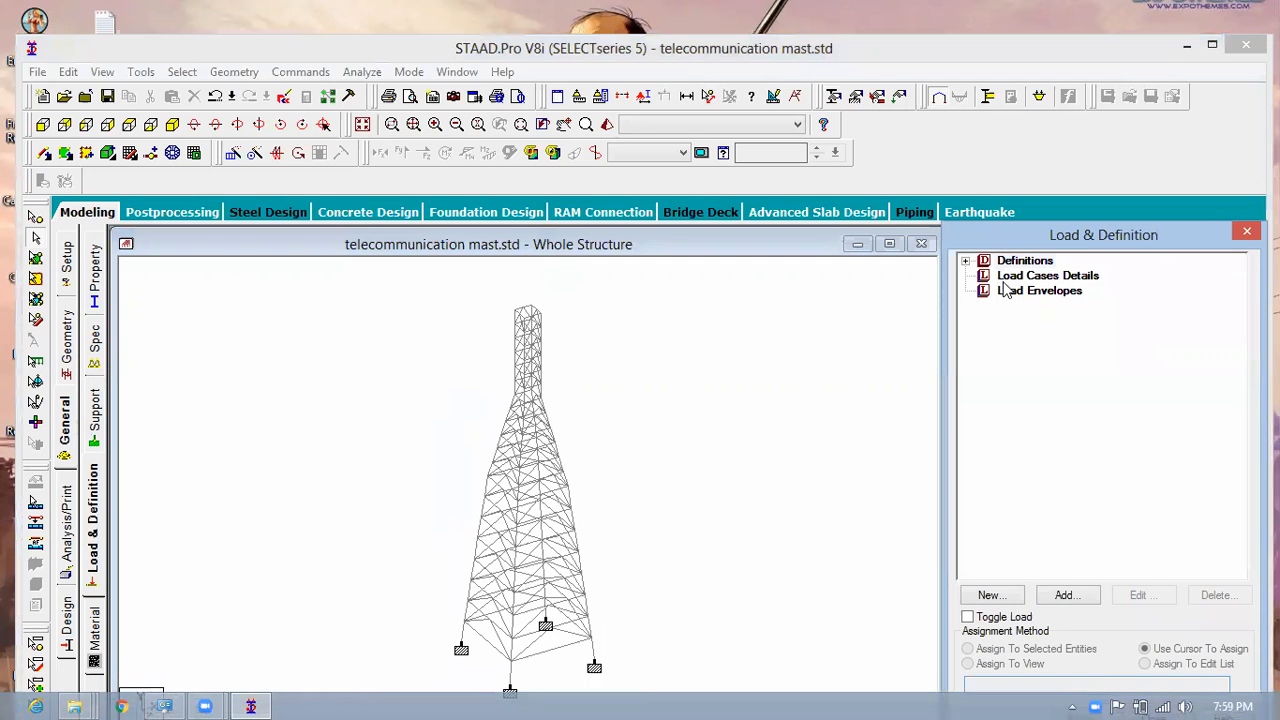
click(1010, 276)
click(1065, 597)
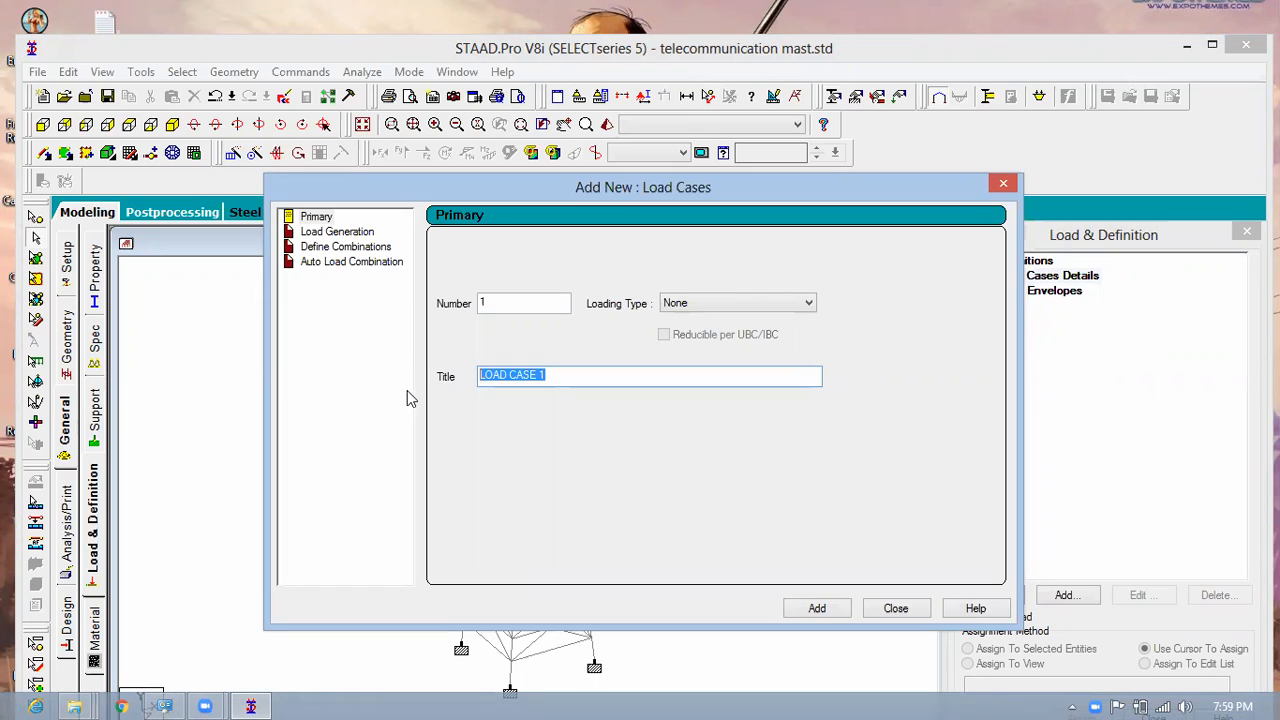
key(BackSpace)
text(live)
key(BackSpace)
key(BackSpace)
key(BackSpace)
key(BackSpace)
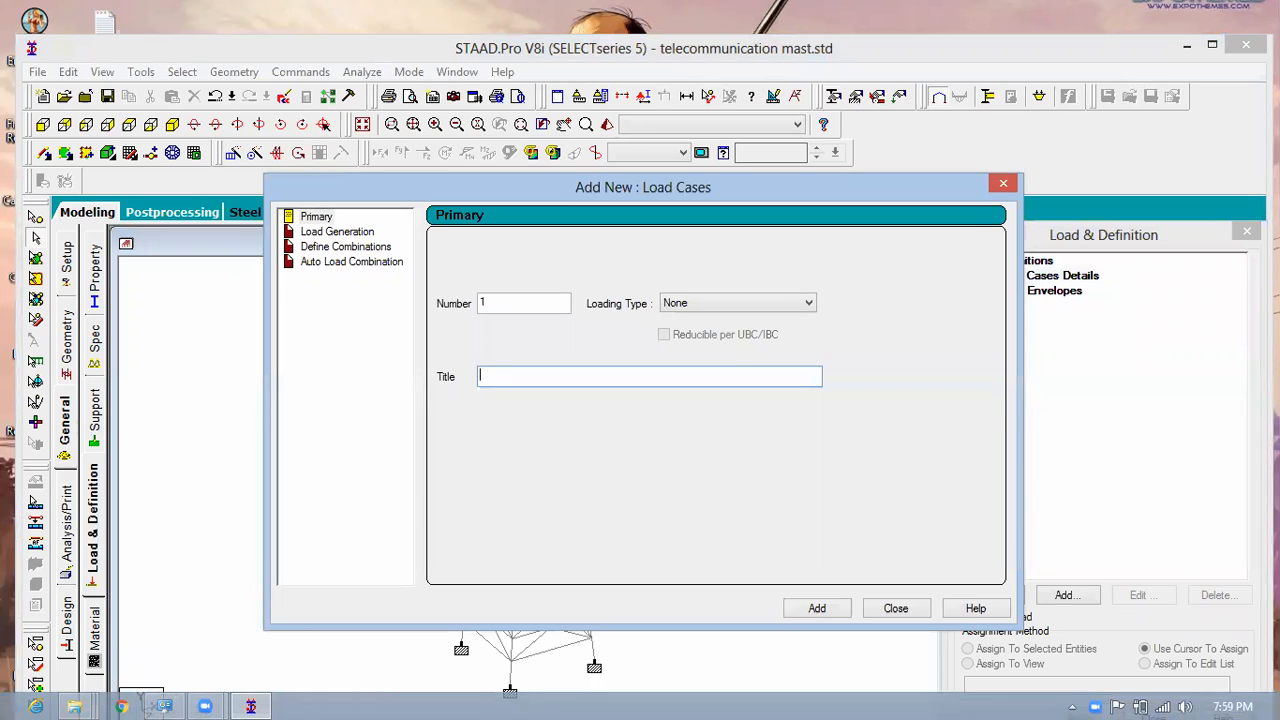
text(LIVE LOAD +)
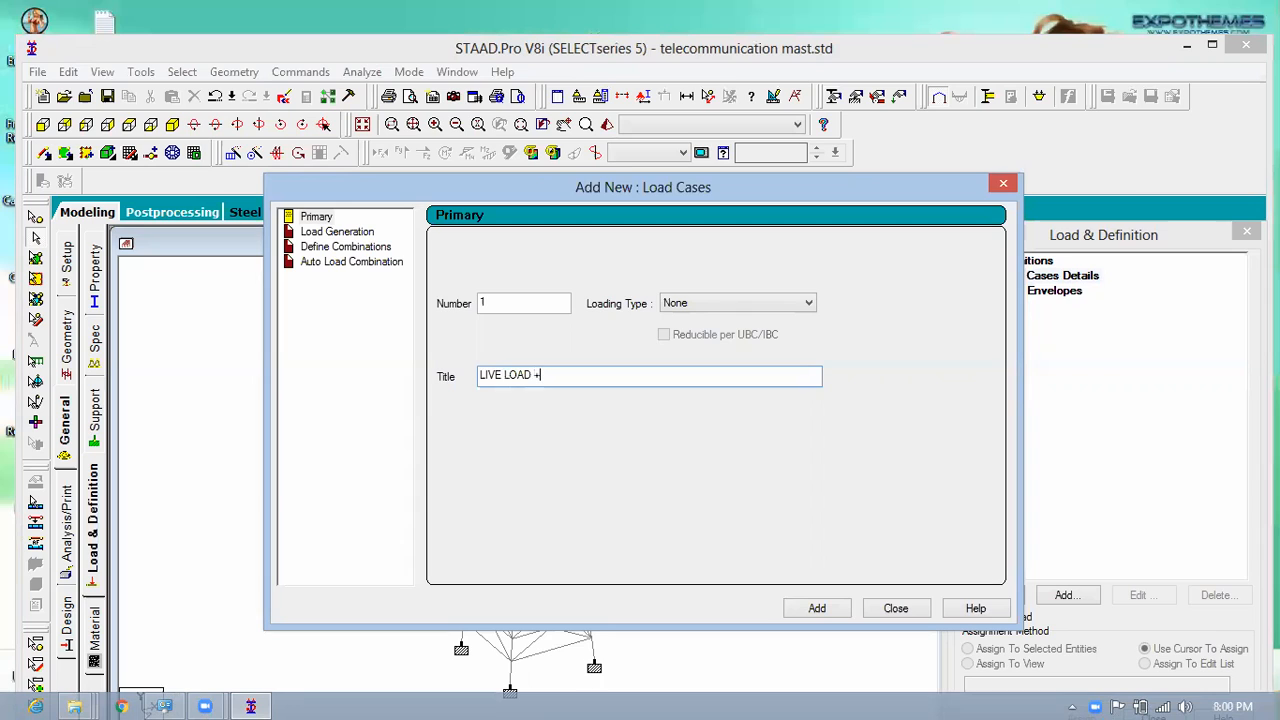
text( DEAD LOAD)
click(805, 606)
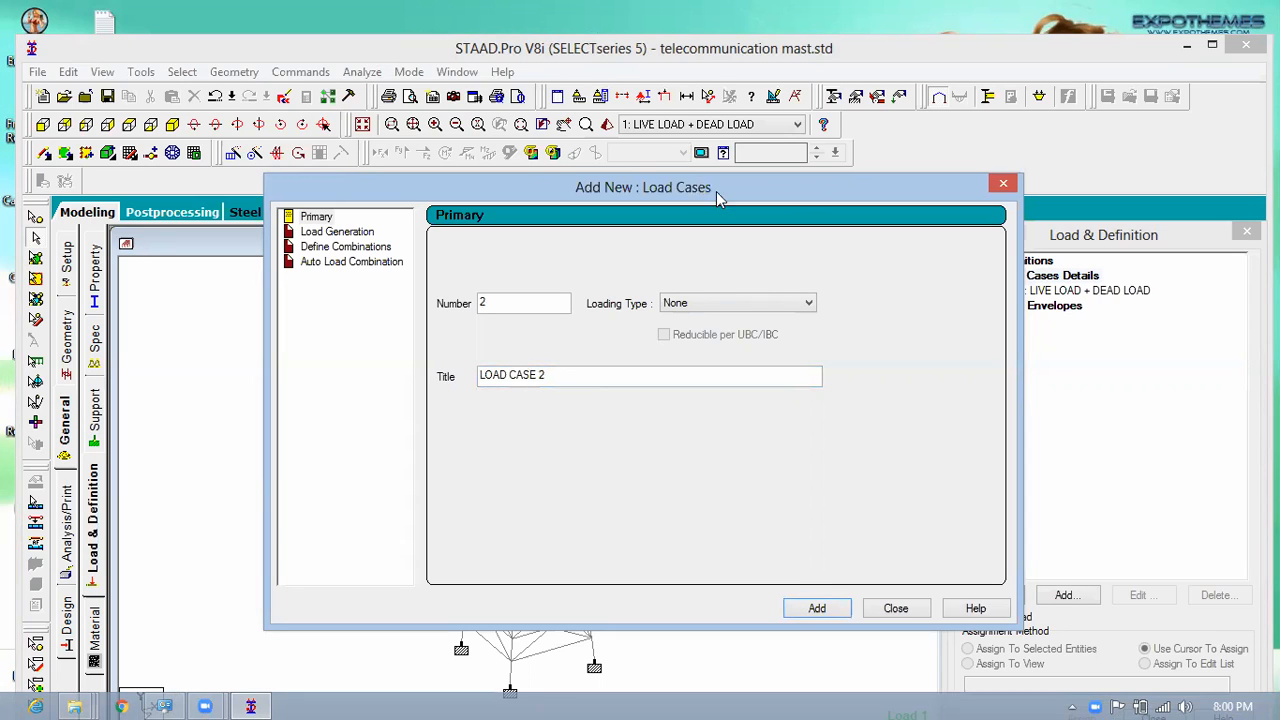
Step: Add primary load case 2 titled "WIND LOAD"
drag(716, 191, 612, 184)
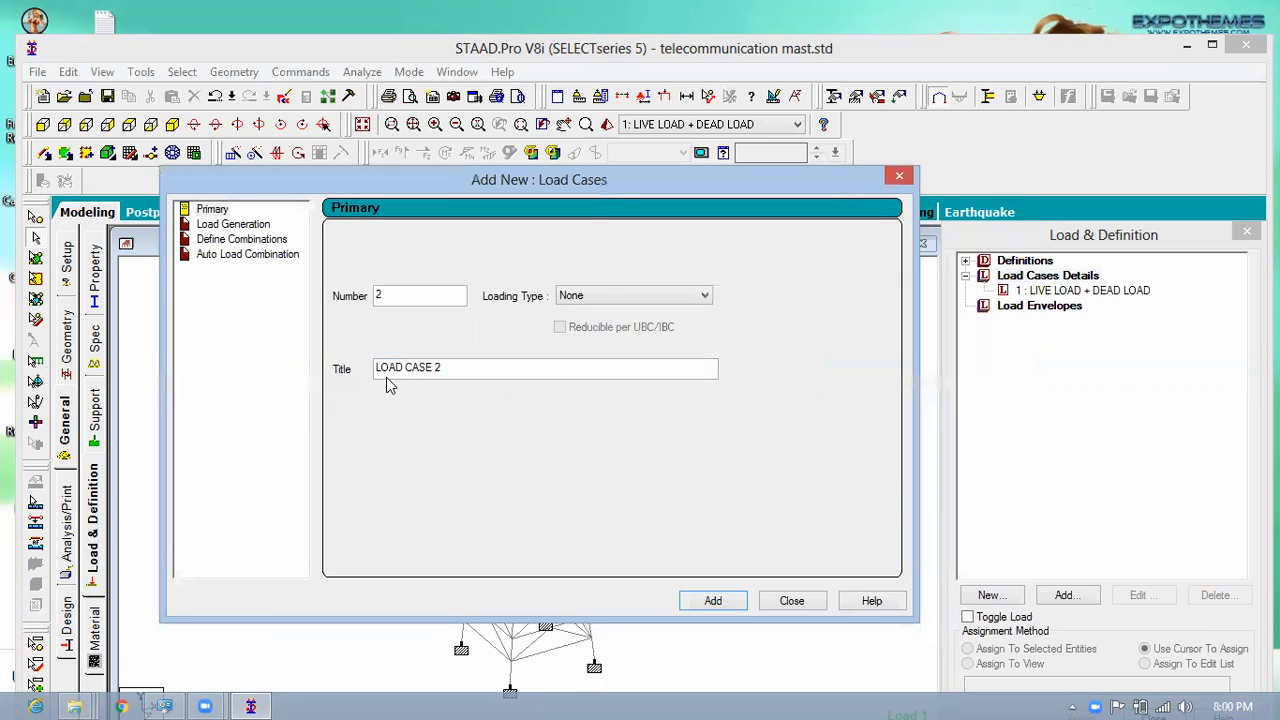
key(Tab)
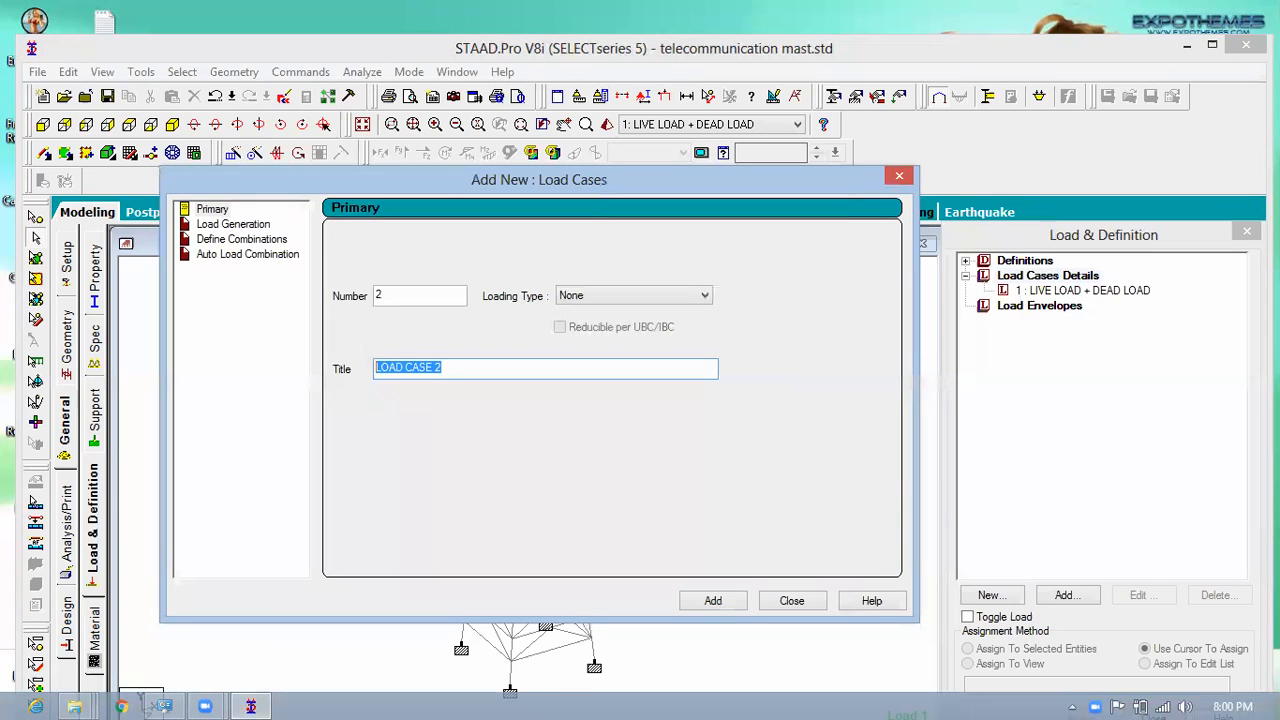
text(WIND LOAD)
click(713, 600)
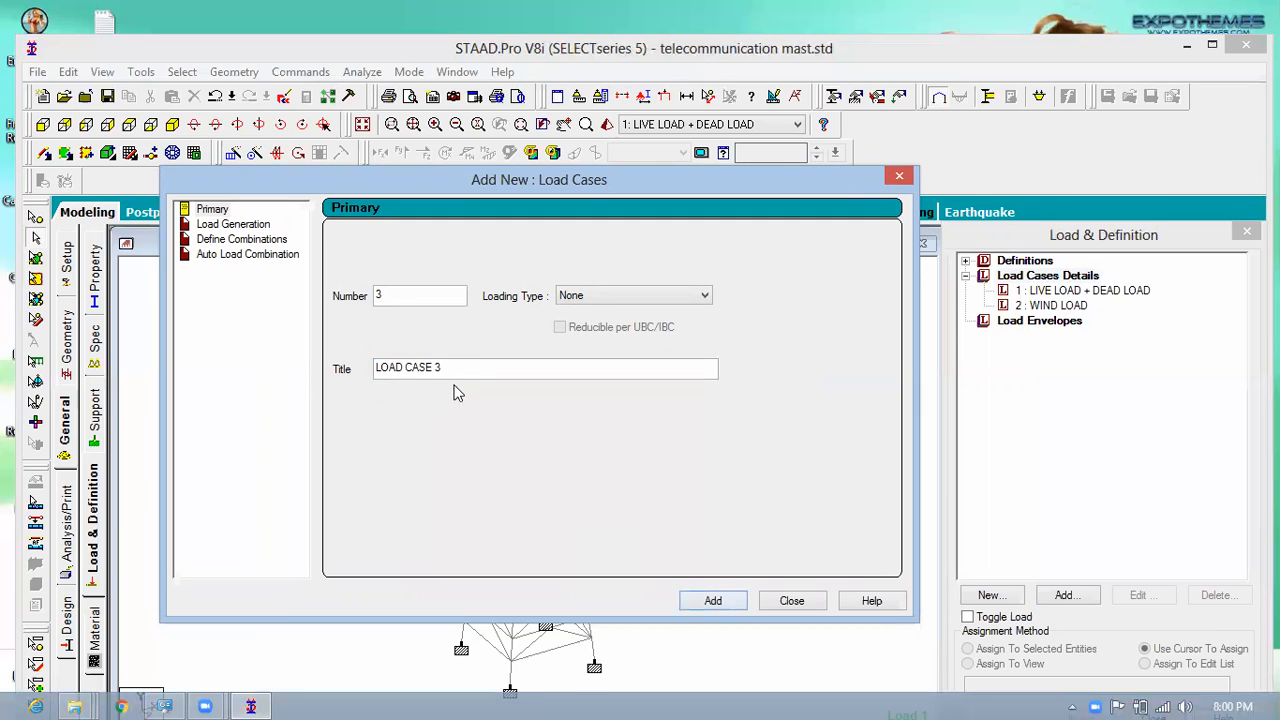
Step: Add primary load case 3 titled "SELF WIGHT LOAD" and finish adding load cases
key(ctrl+a)
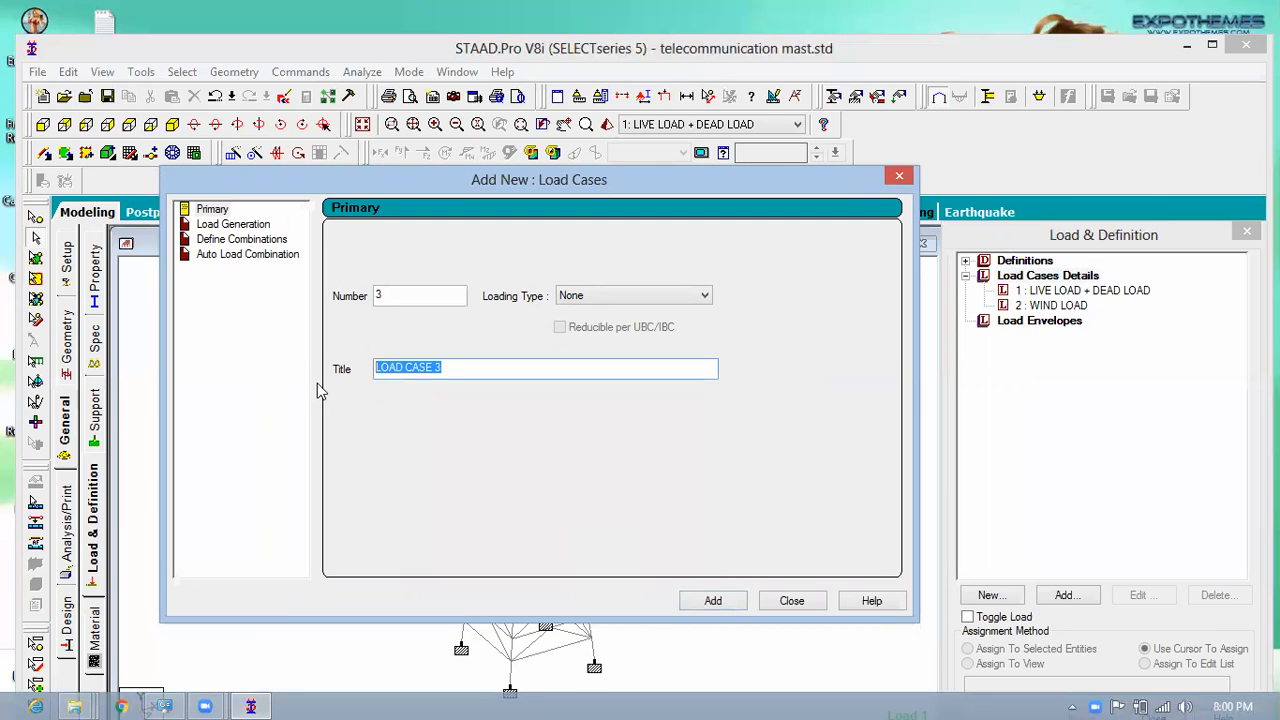
text(SELF WIGHT)
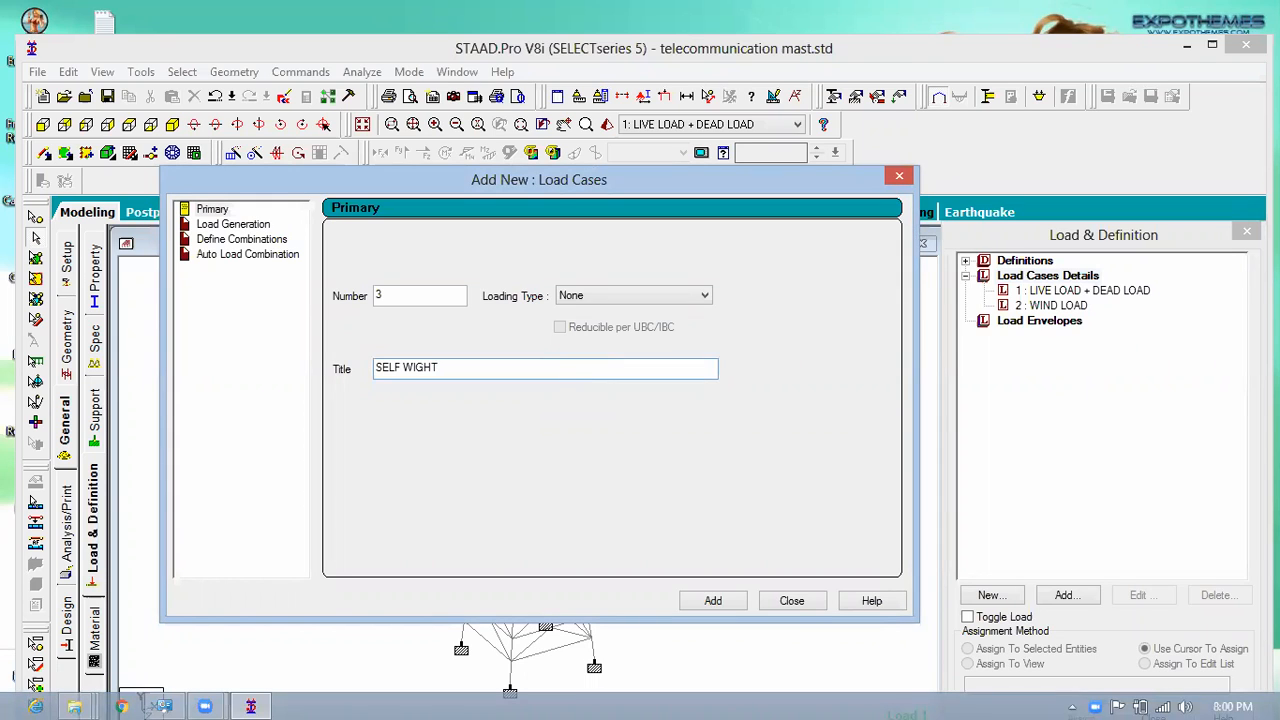
text(LOAD)
click(726, 602)
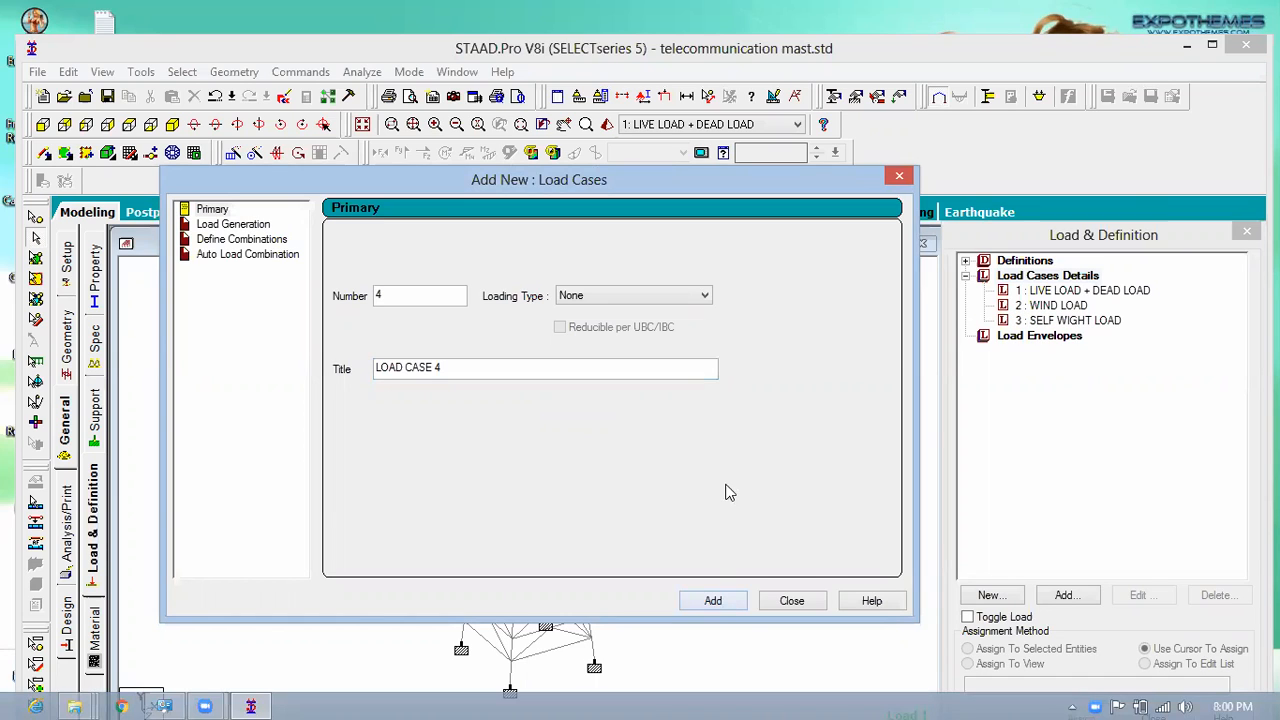
click(788, 601)
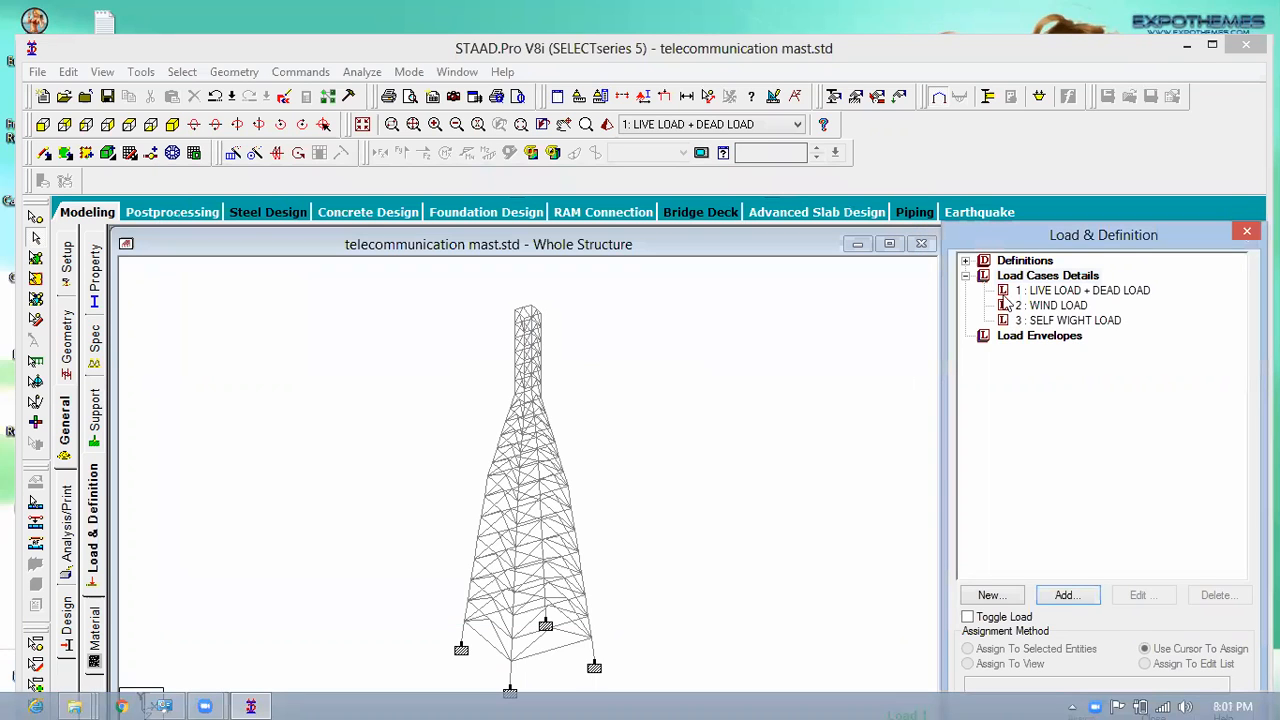
Step: Add a uniform member force of -10 kN/m in the GY direction to the LIVE LOAD + DEAD LOAD case
click(1078, 292)
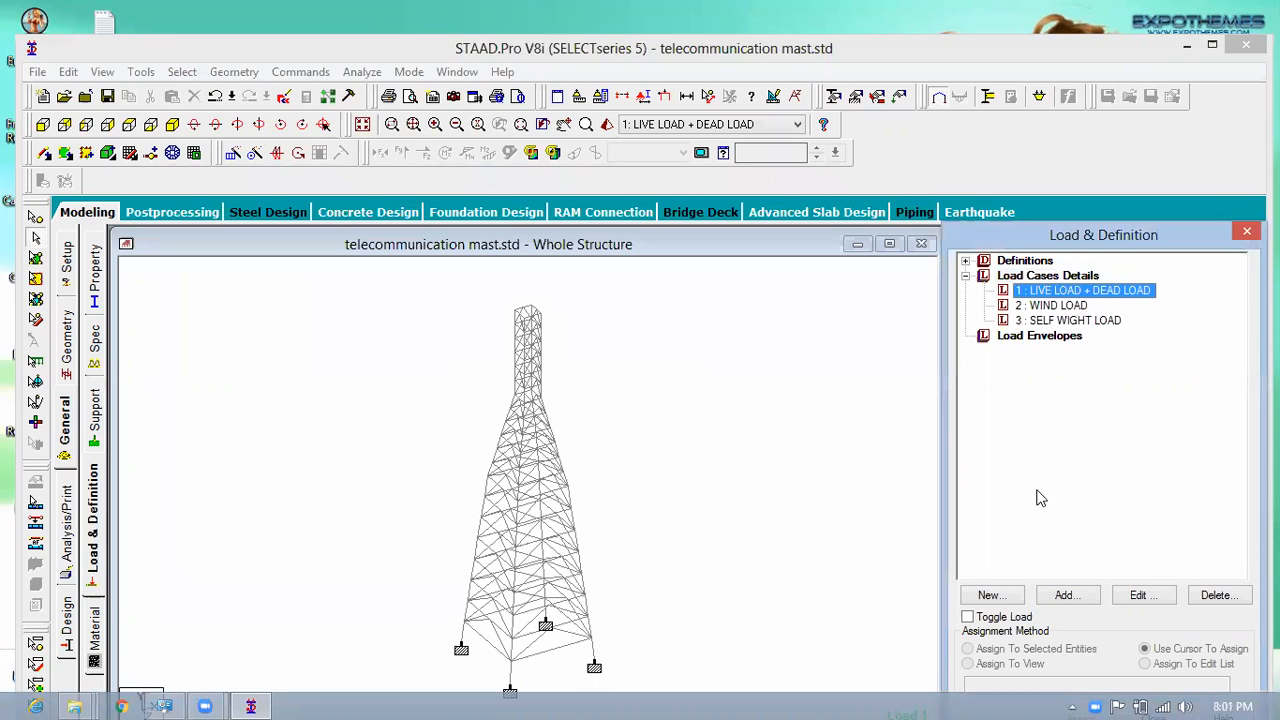
click(1077, 596)
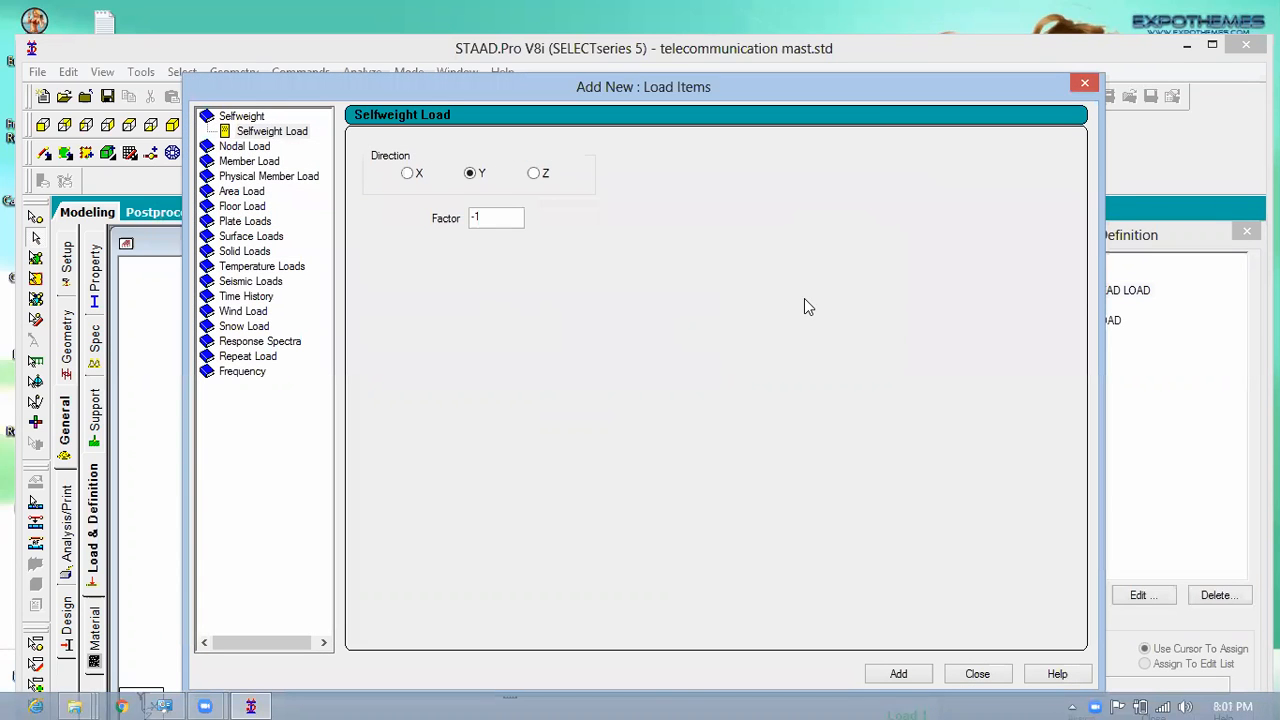
click(250, 168)
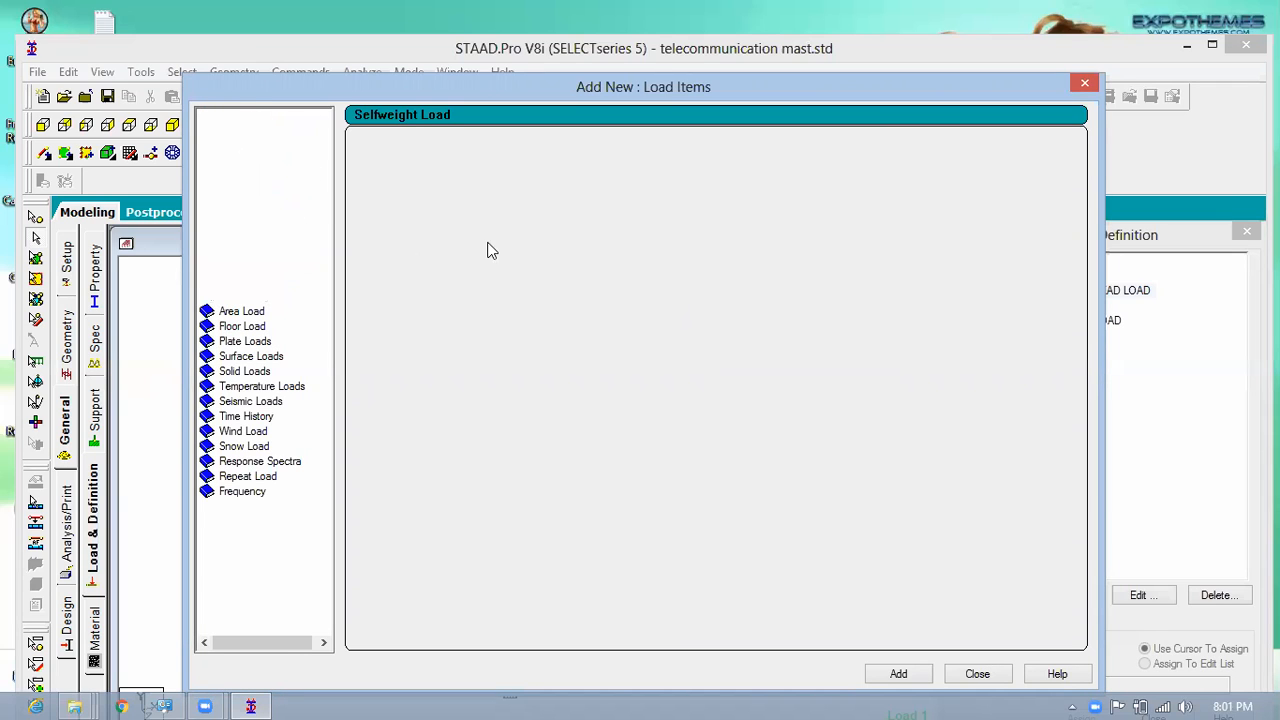
key(Tab)
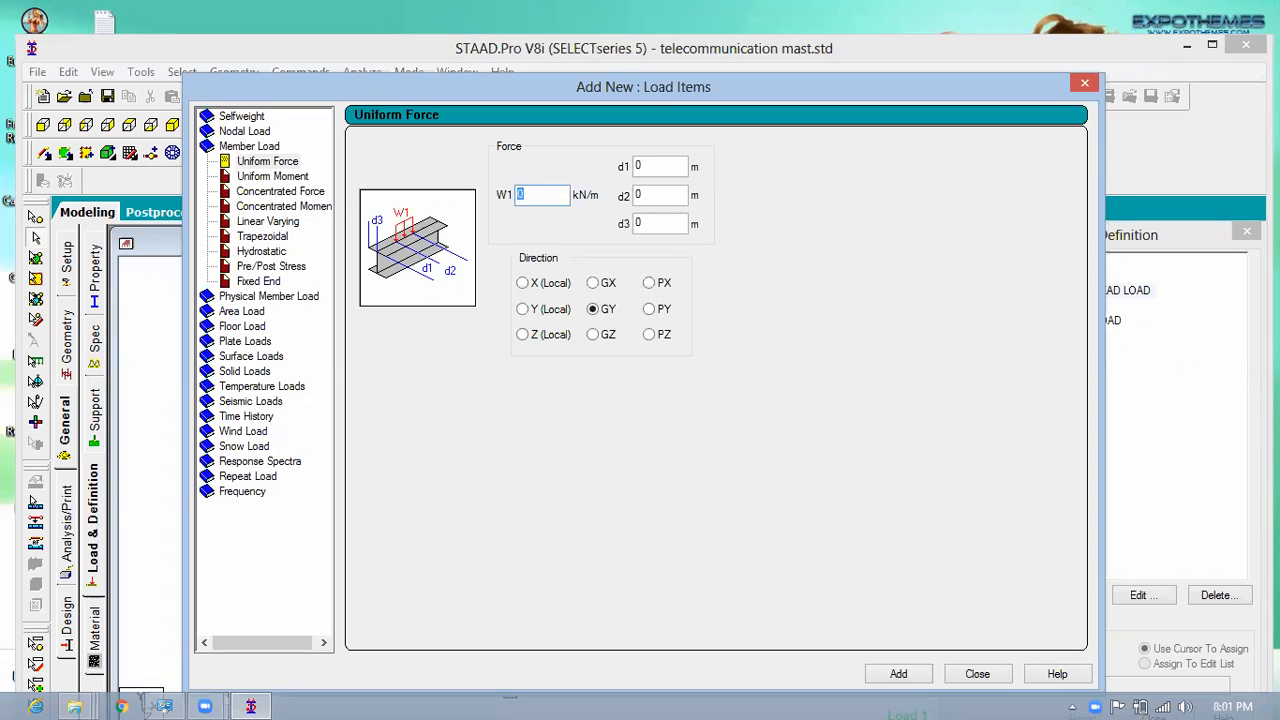
text(10)
text(-)
click(908, 673)
click(990, 675)
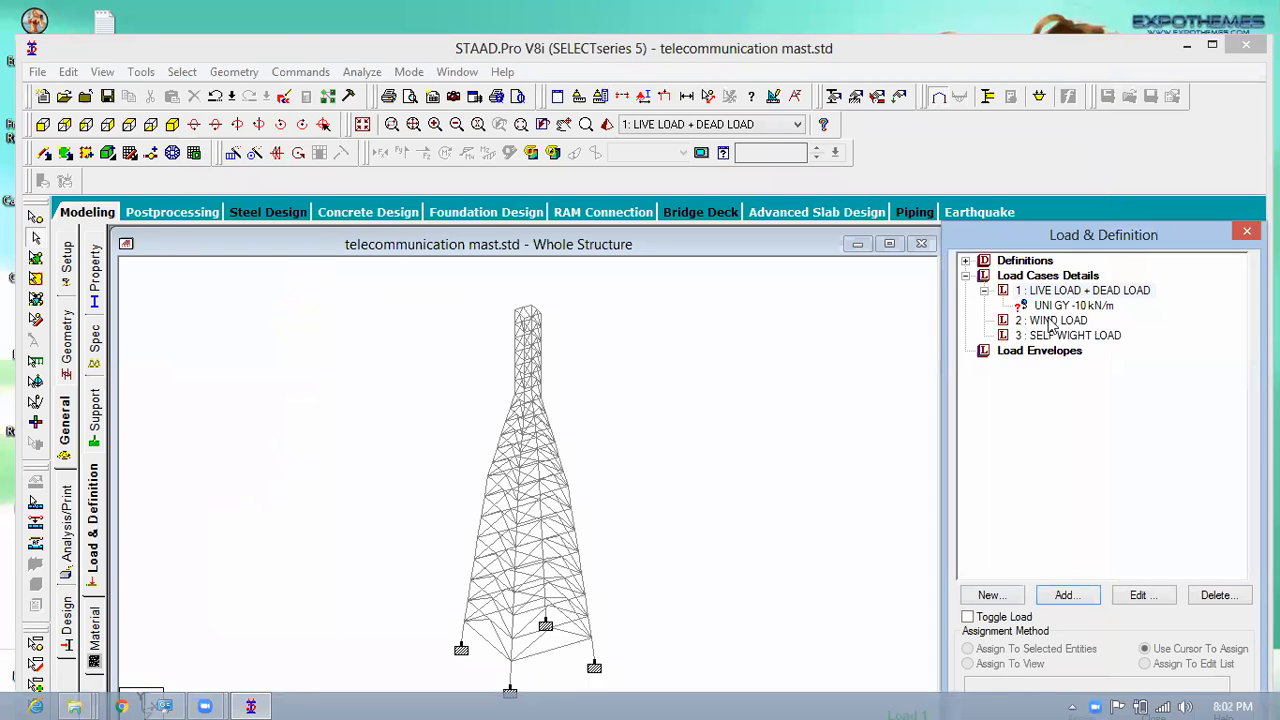
Step: Save the modified structure under its existing file
click(787, 413)
key(ctrl+F5)
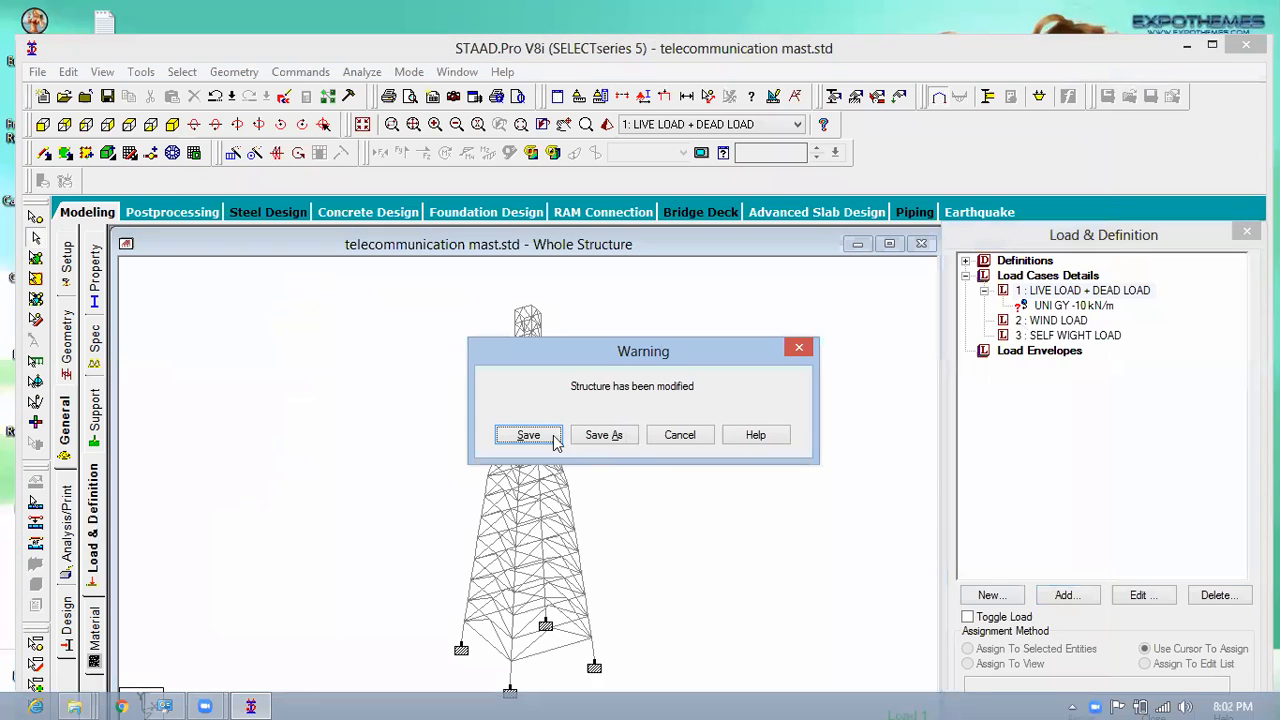
click(700, 432)
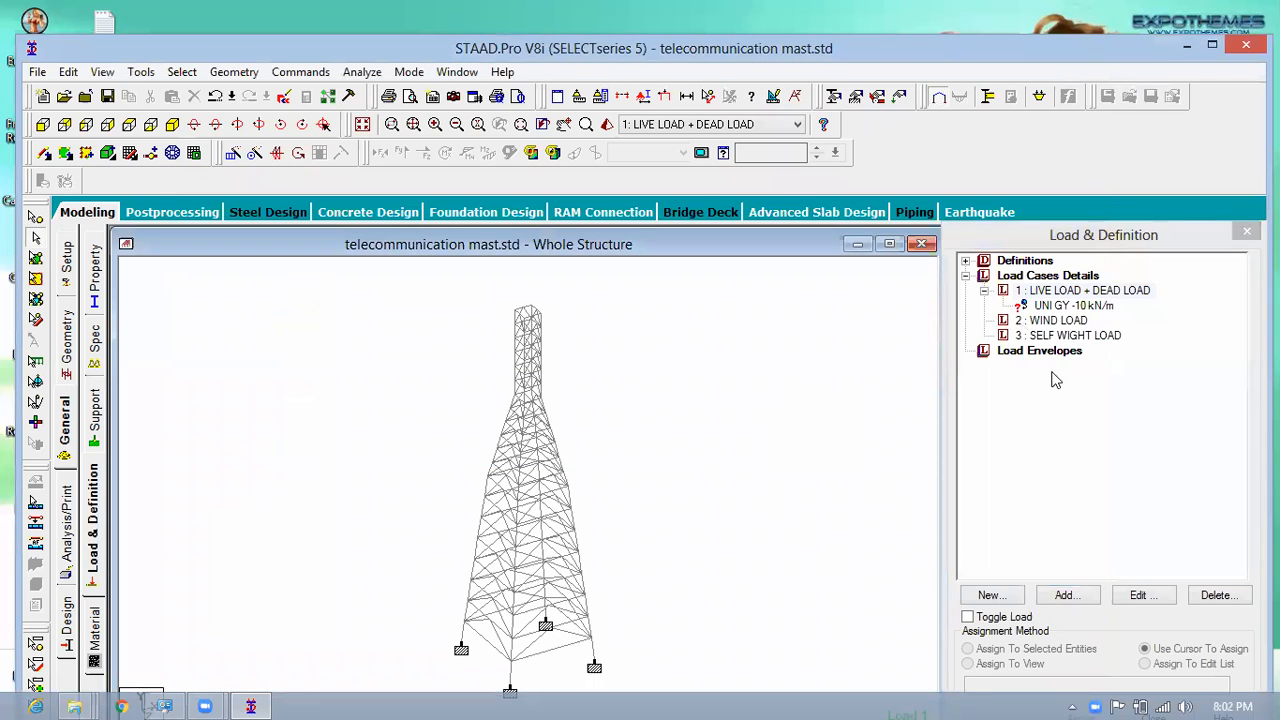
Step: Add a nodal load with Fx of -20 kN to the WIND LOAD case
click(1053, 322)
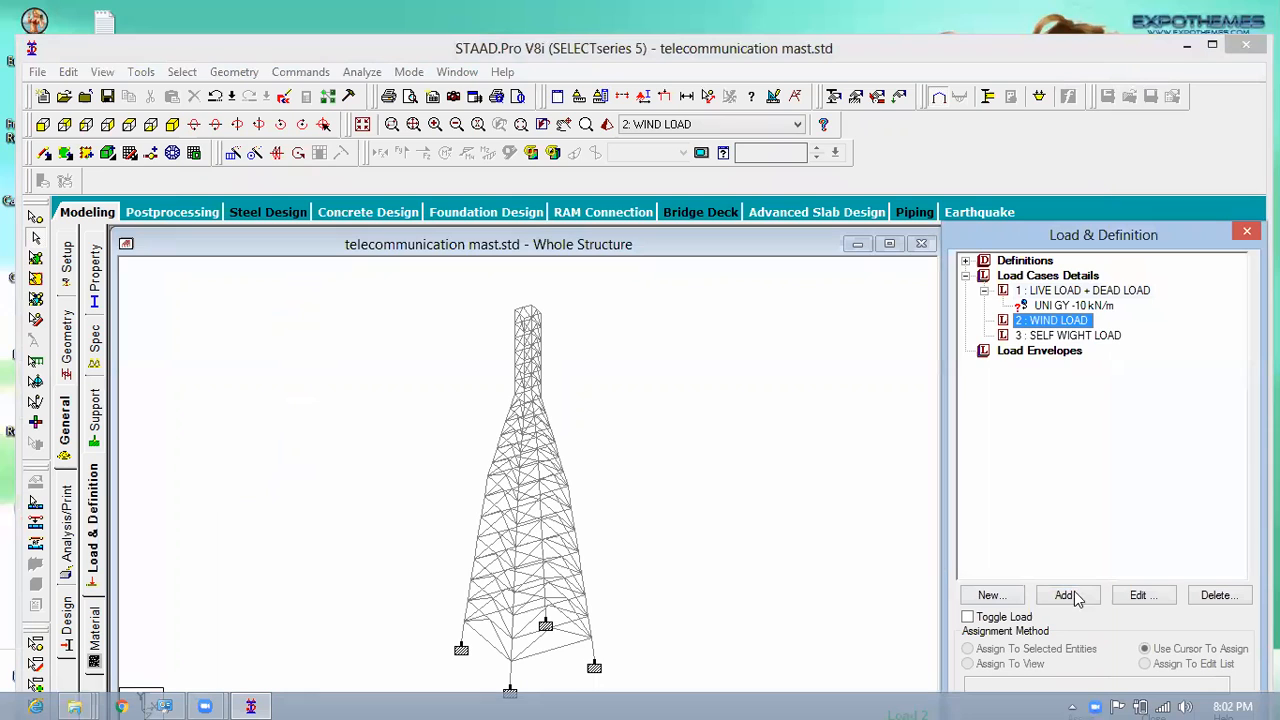
click(1066, 595)
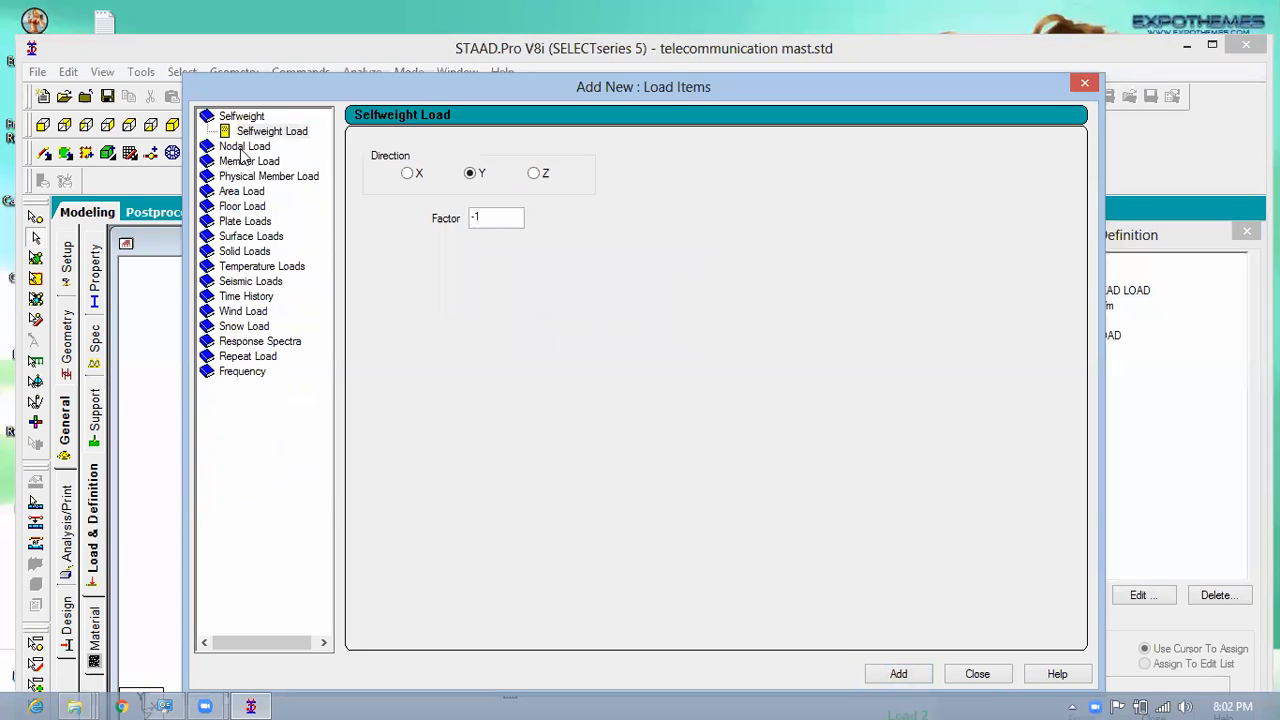
click(241, 149)
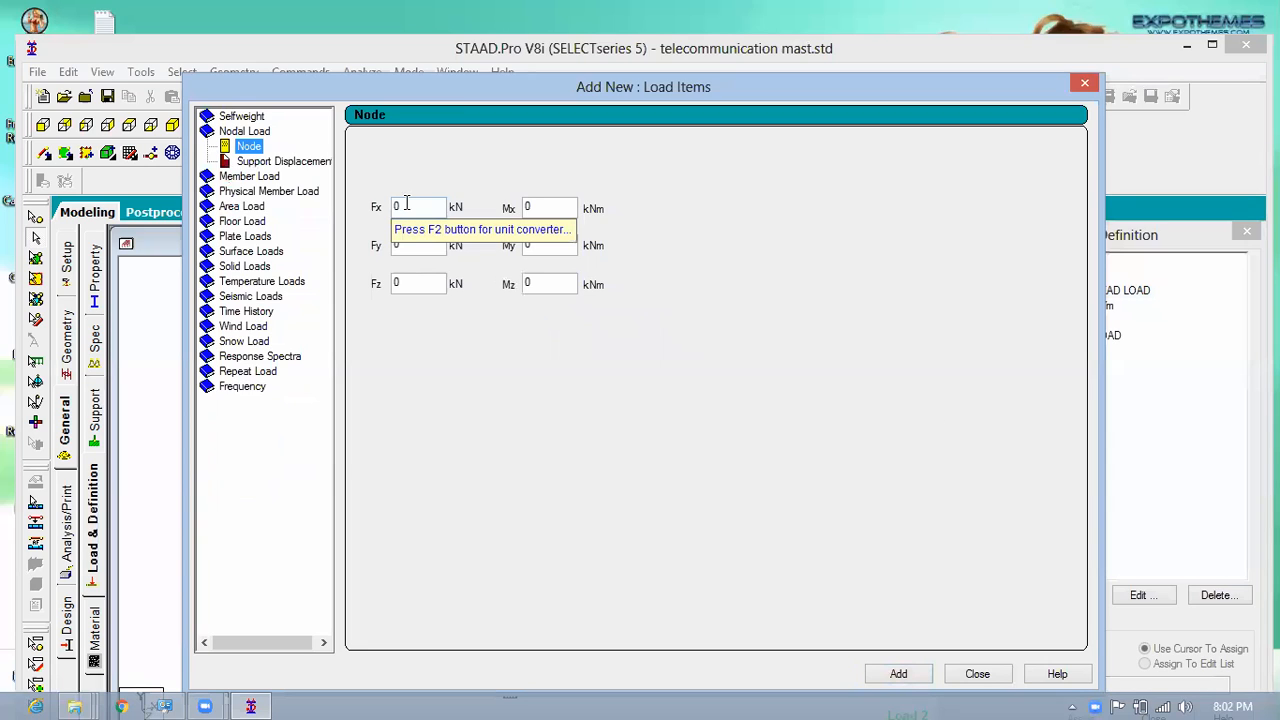
key(Tab)
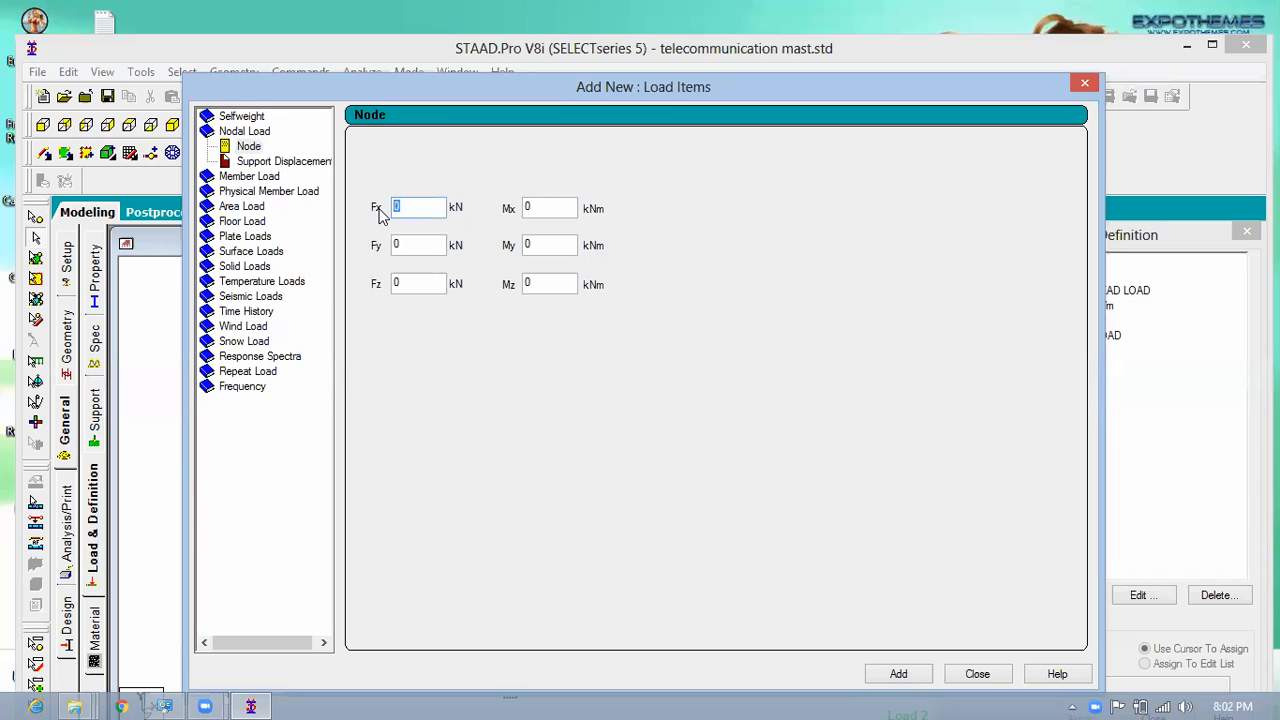
text(-20)
click(930, 673)
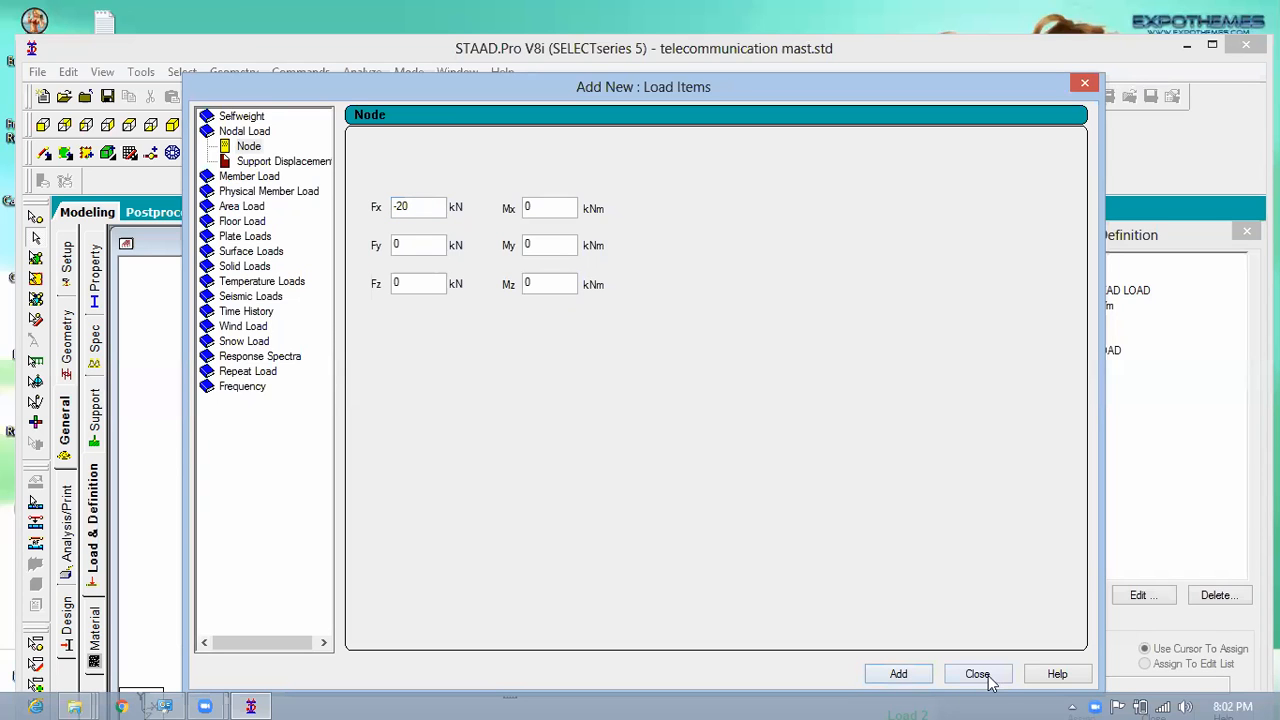
click(978, 673)
Step: Add a selfweight load in the Y direction with factor -1 to the SELF WIGHT LOAD case
click(1043, 353)
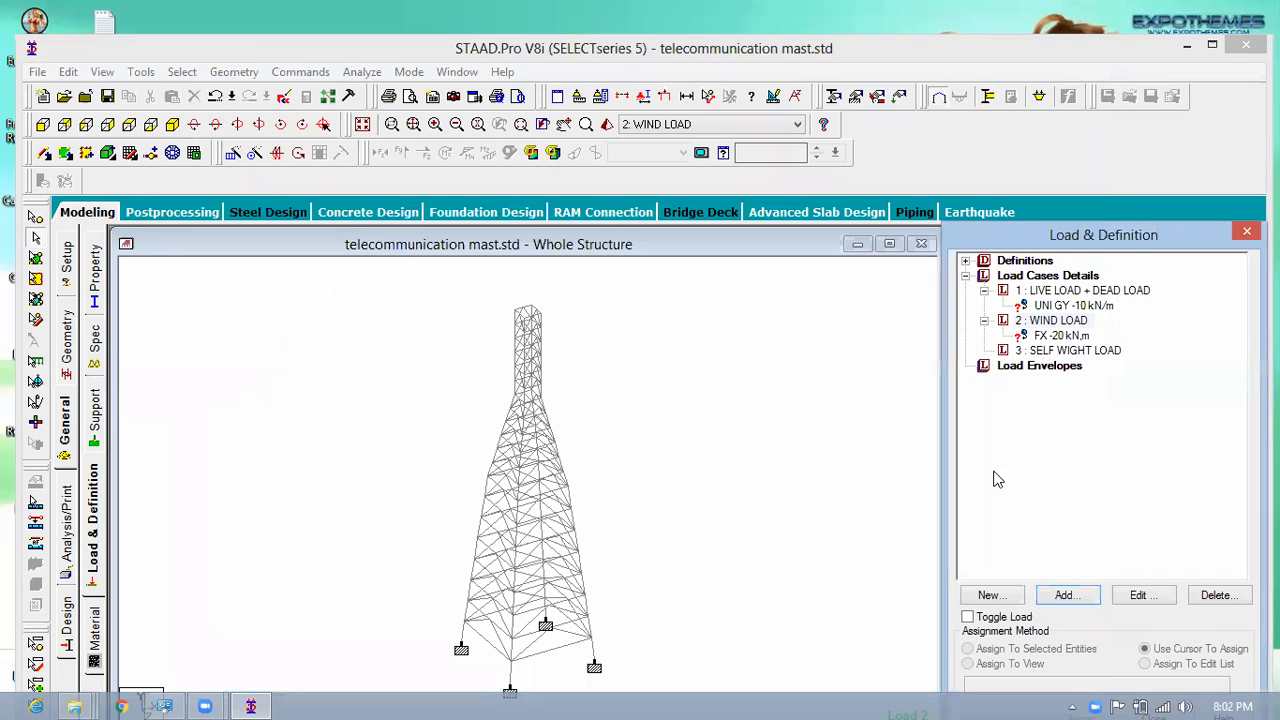
click(1069, 600)
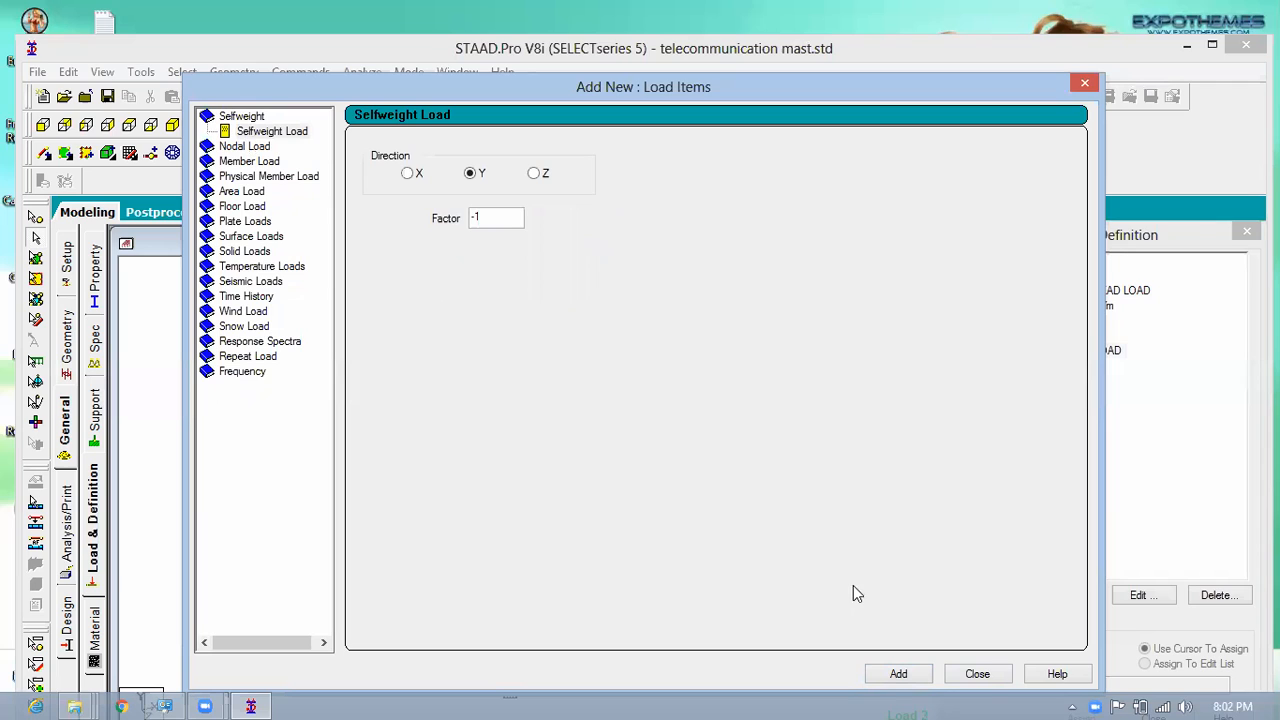
click(889, 677)
drag(831, 94, 608, 94)
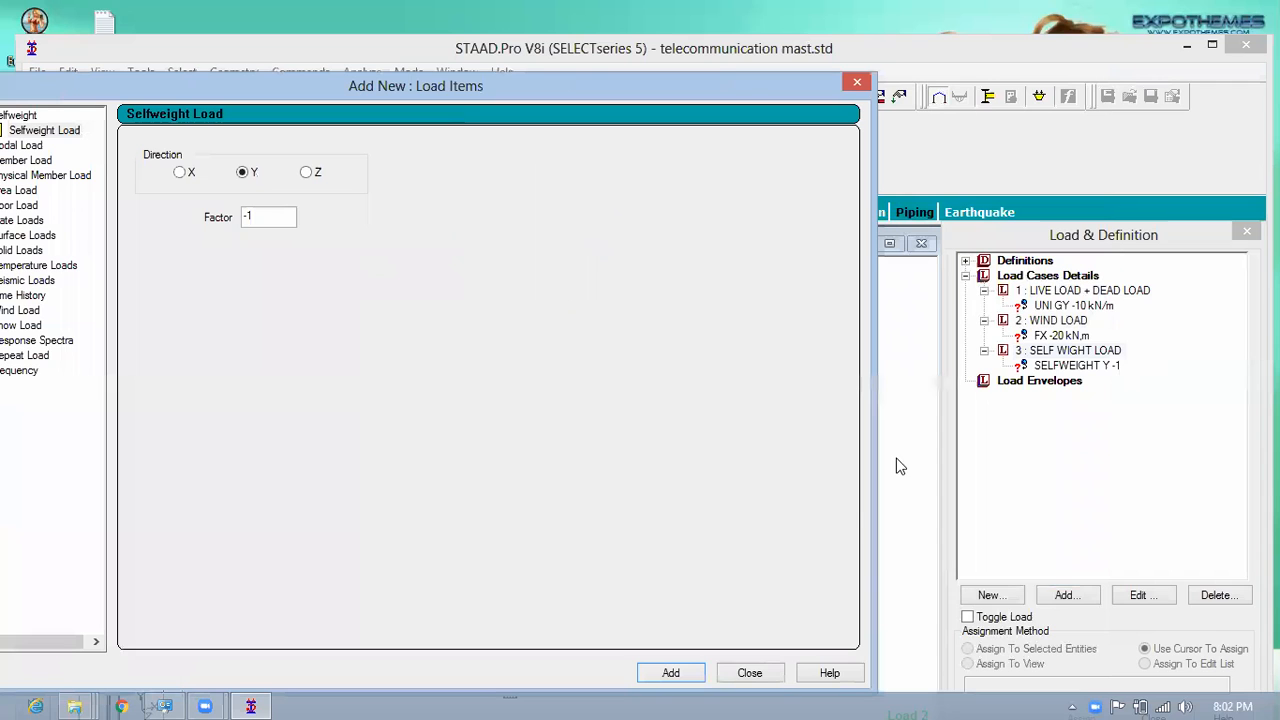
click(758, 675)
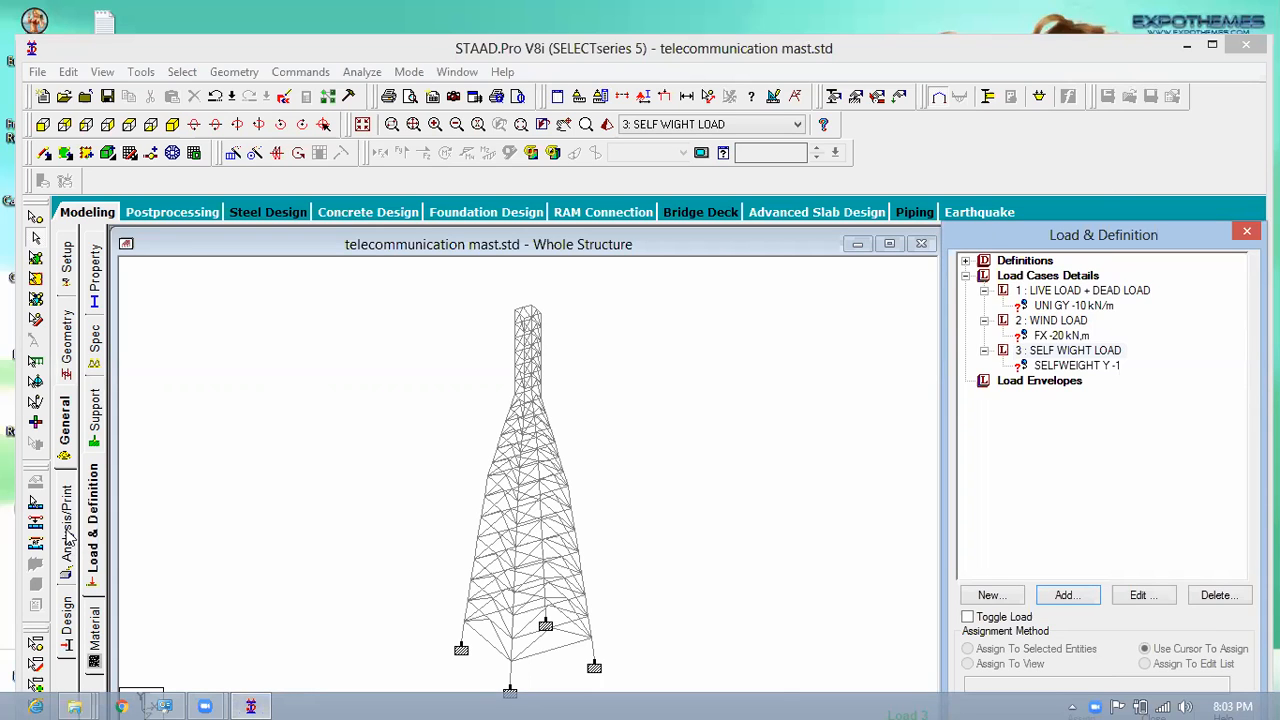
Step: Add a Perform Analysis command with the Statics Check print option
click(176, 577)
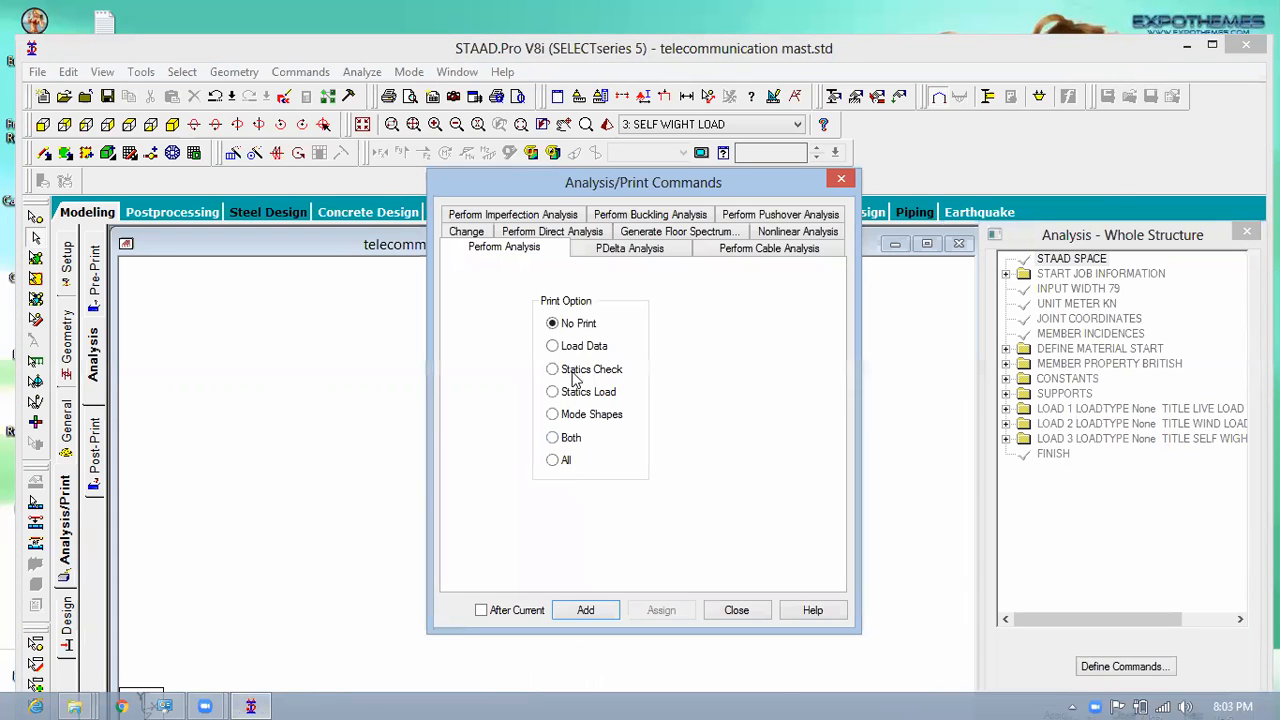
click(580, 376)
click(588, 614)
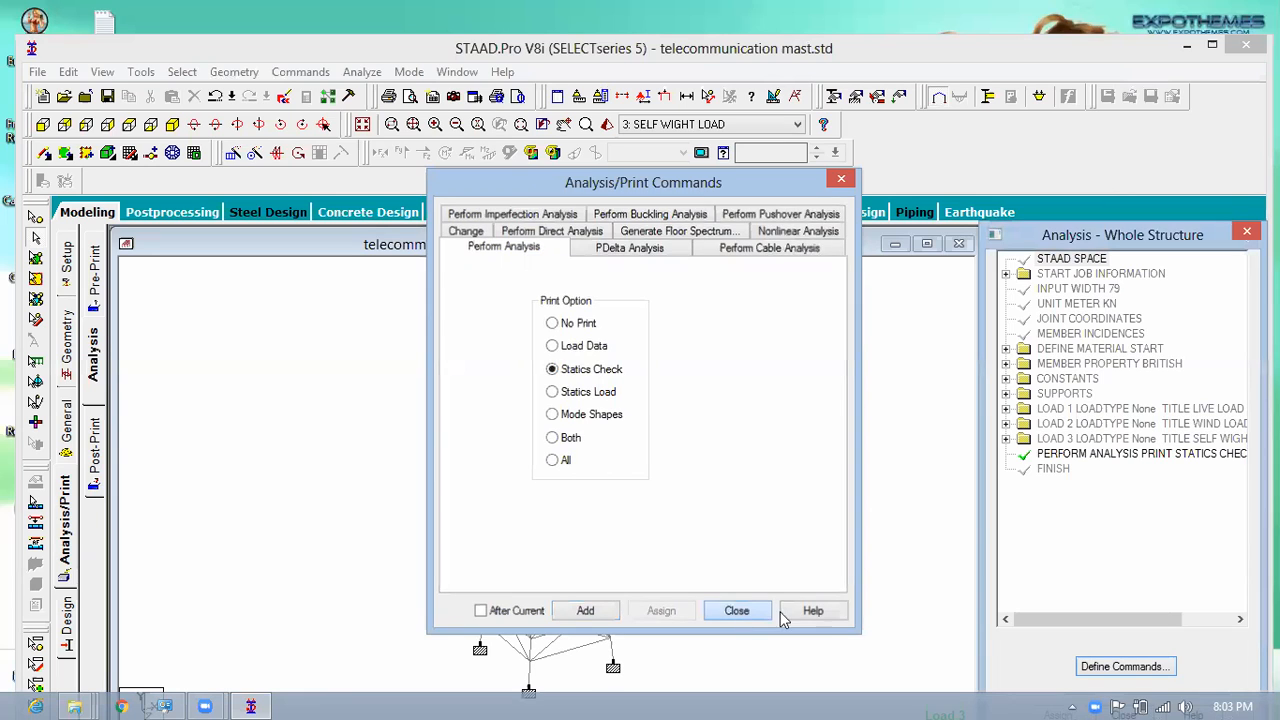
click(736, 610)
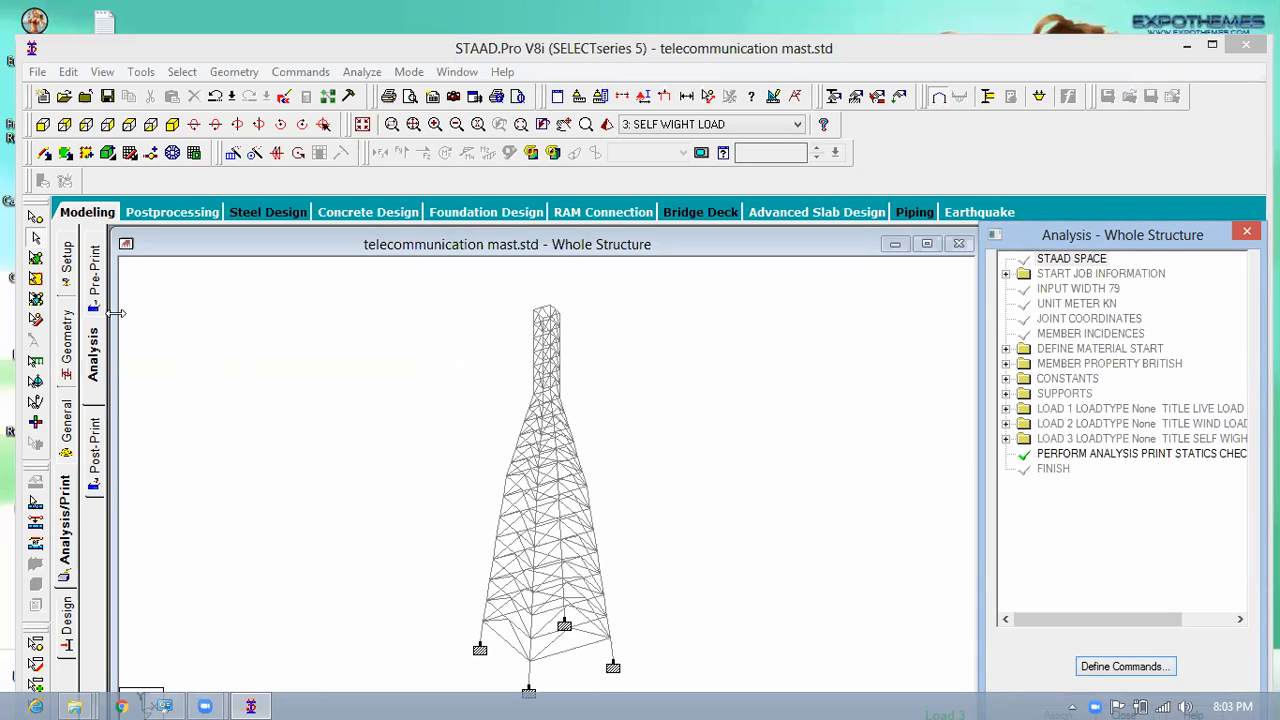
Step: Define a post-analysis print command for support reactions
click(96, 462)
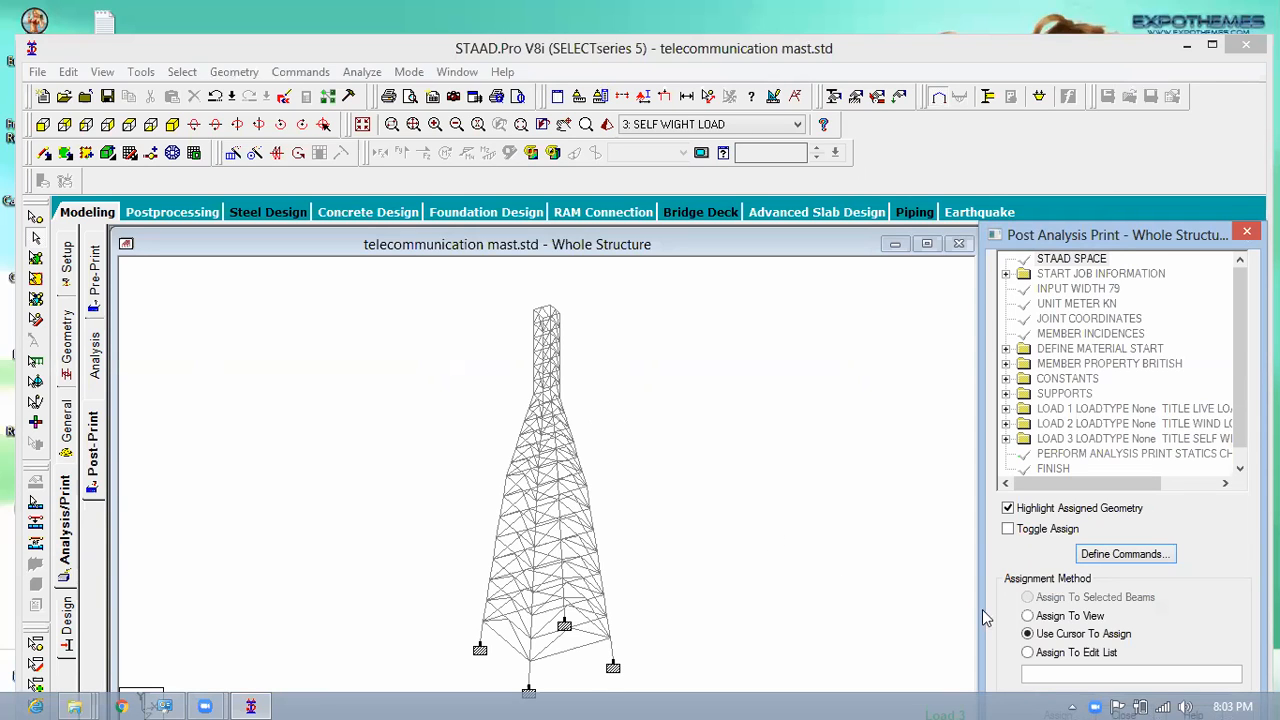
click(1104, 556)
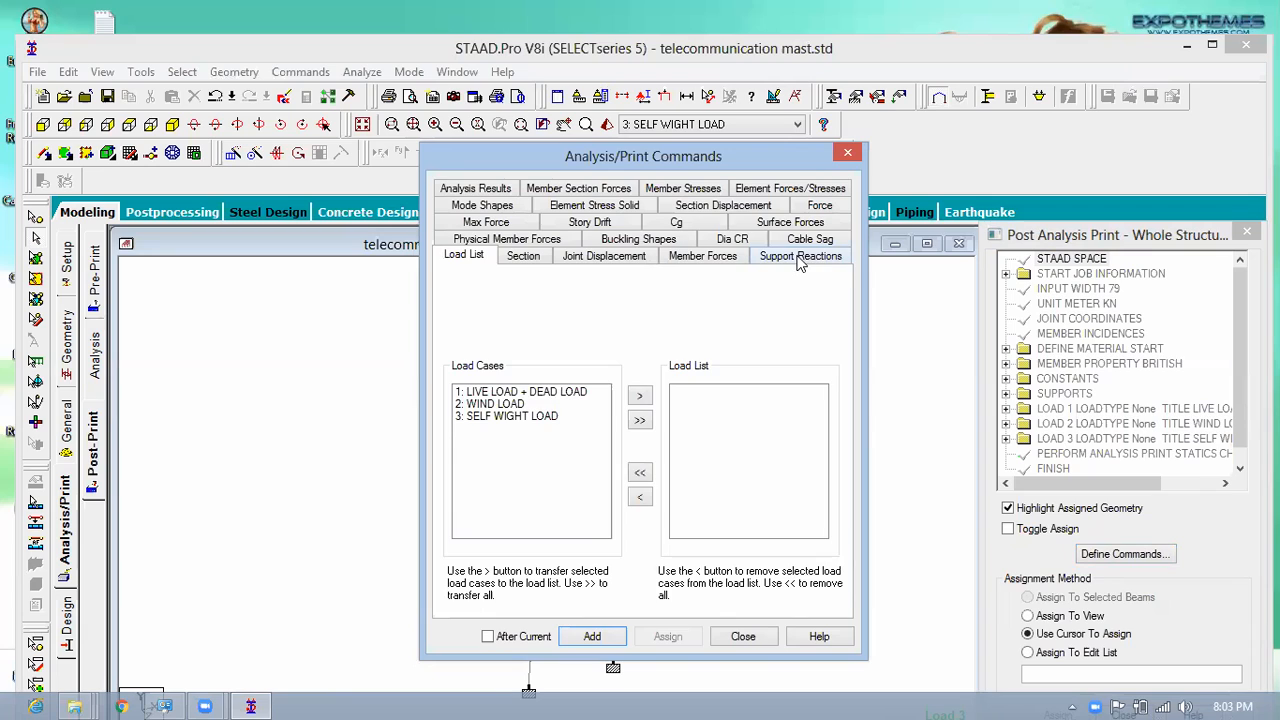
click(800, 257)
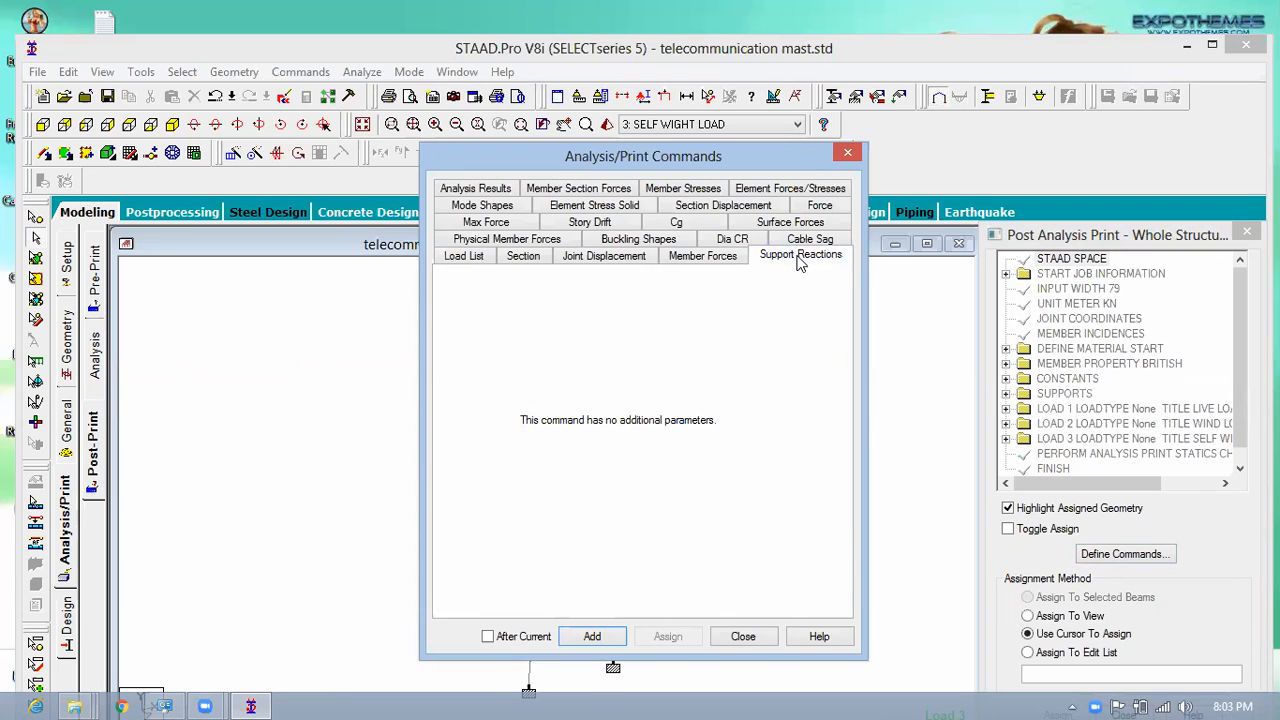
click(597, 636)
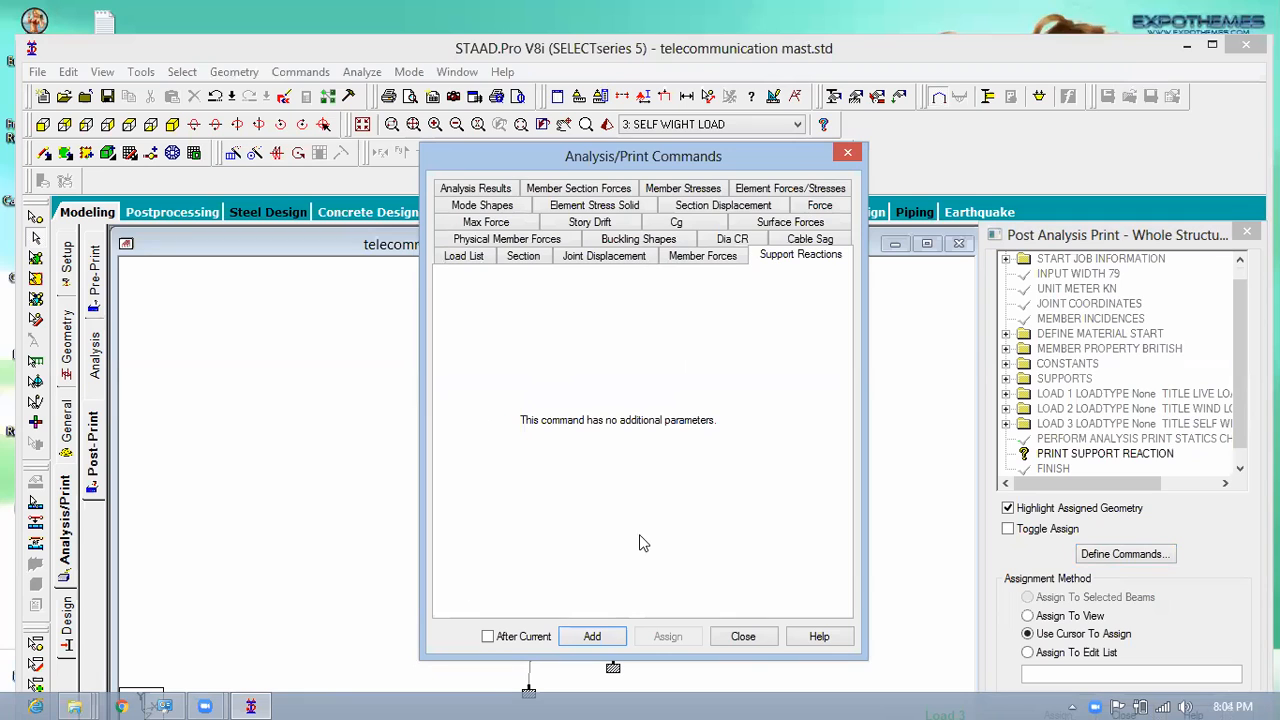
click(753, 632)
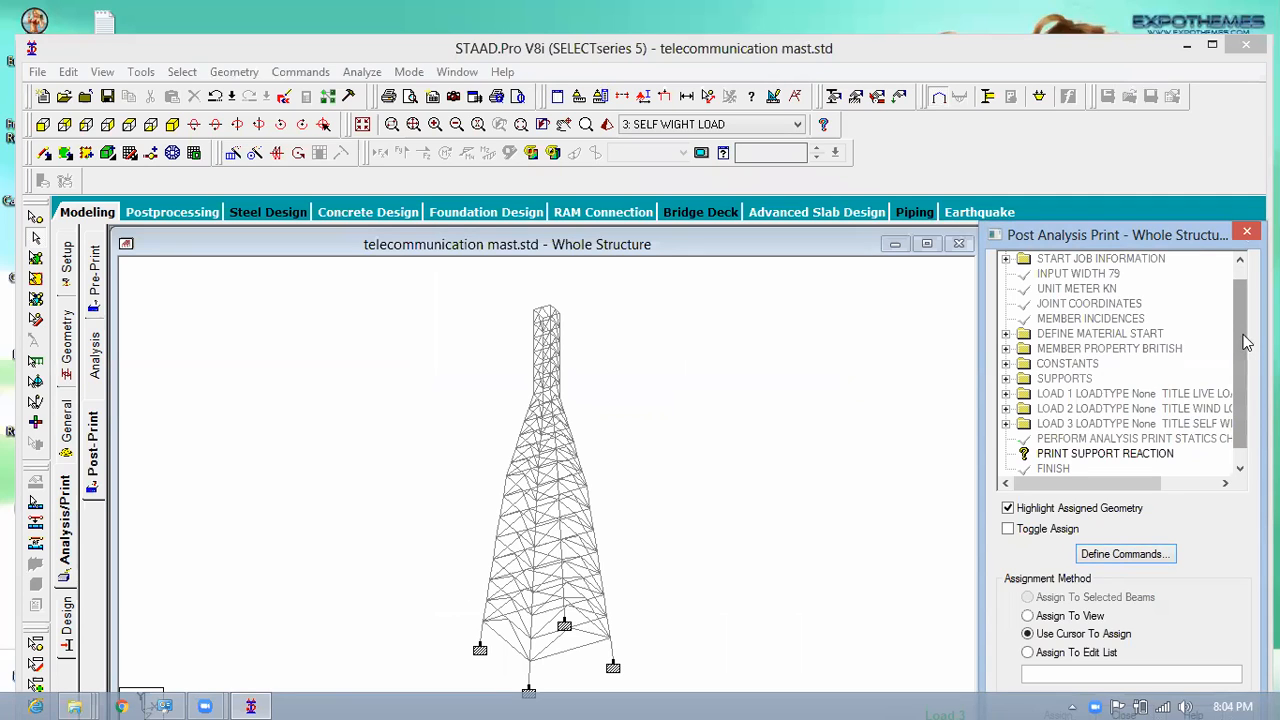
Step: Select the mast's base support nodes in the front view and assign the support reaction print command to them
drag(1246, 338, 1246, 287)
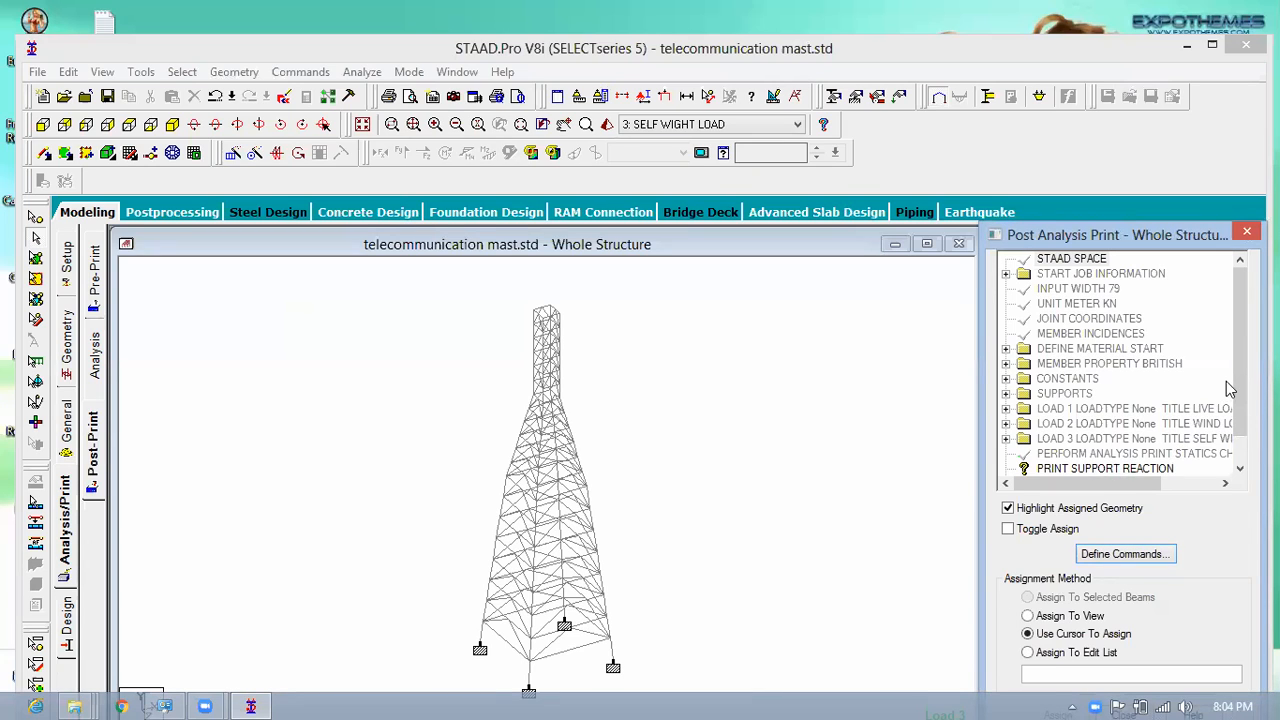
scroll(1200, 440, down, 1)
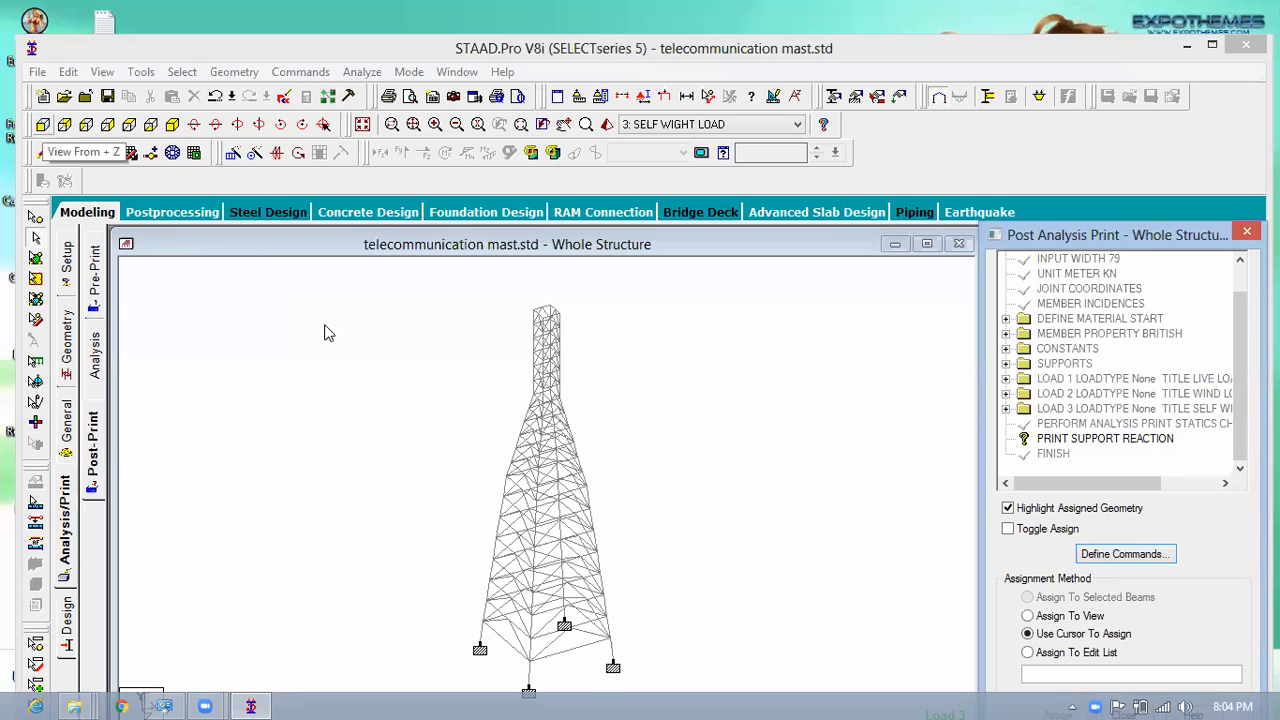
click(346, 356)
middle_drag(420, 407, 456, 282)
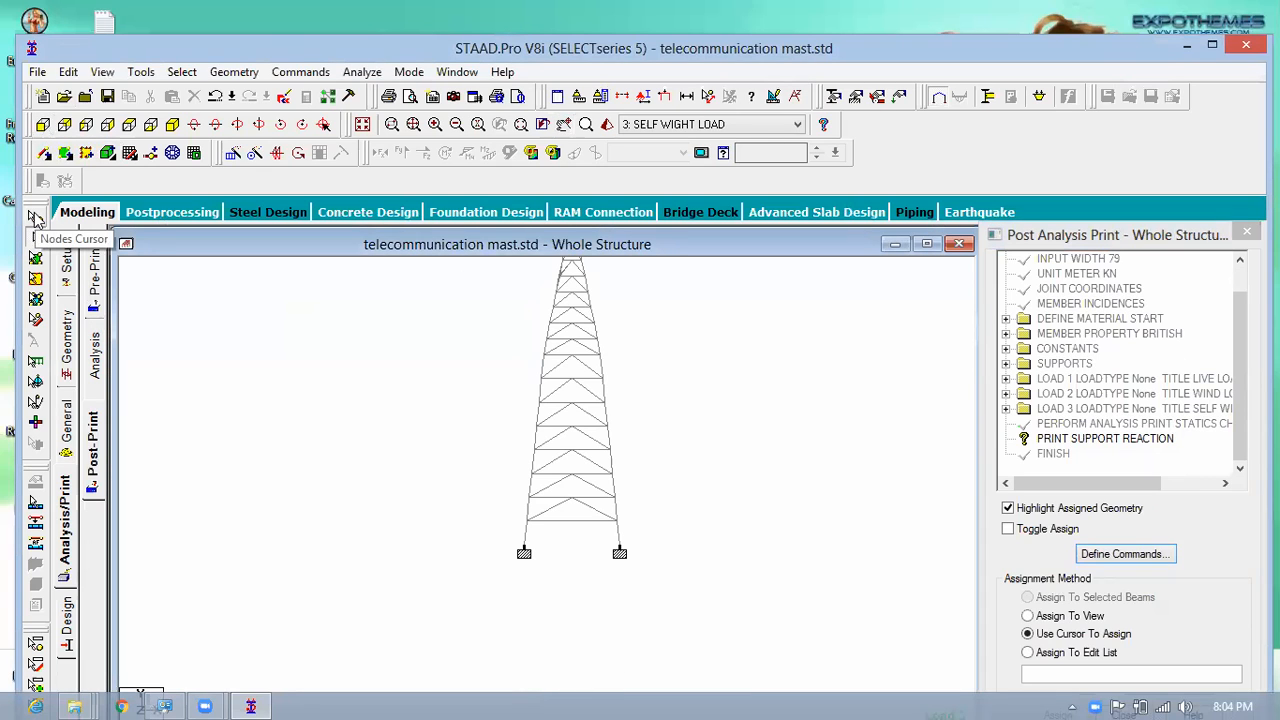
click(35, 218)
click(1110, 443)
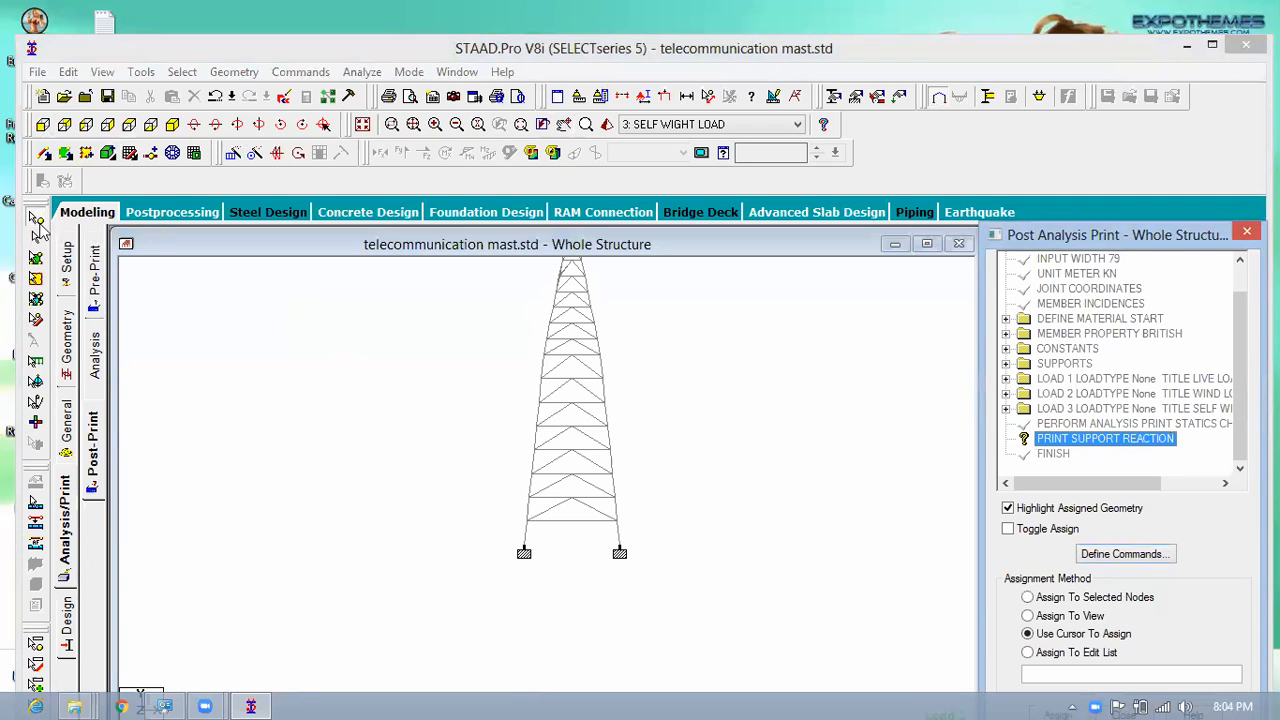
drag(451, 517, 558, 574)
drag(723, 603, 686, 597)
drag(694, 545, 431, 589)
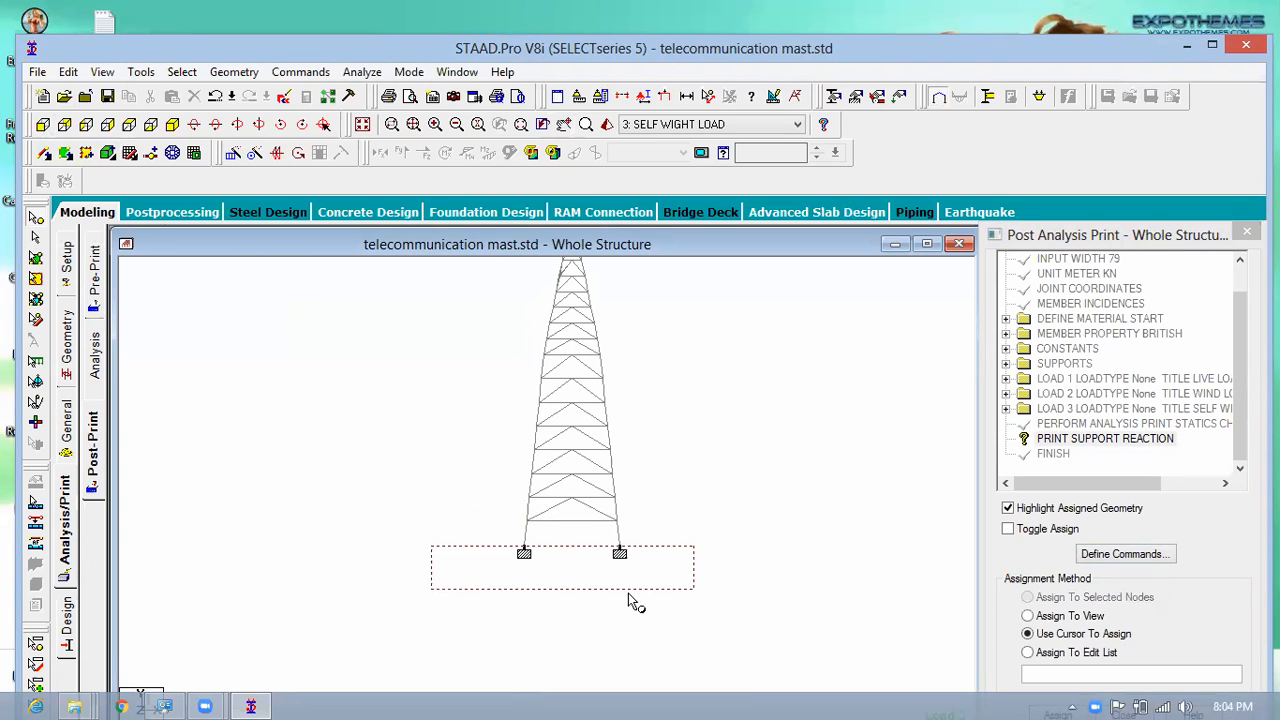
drag(686, 551, 437, 611)
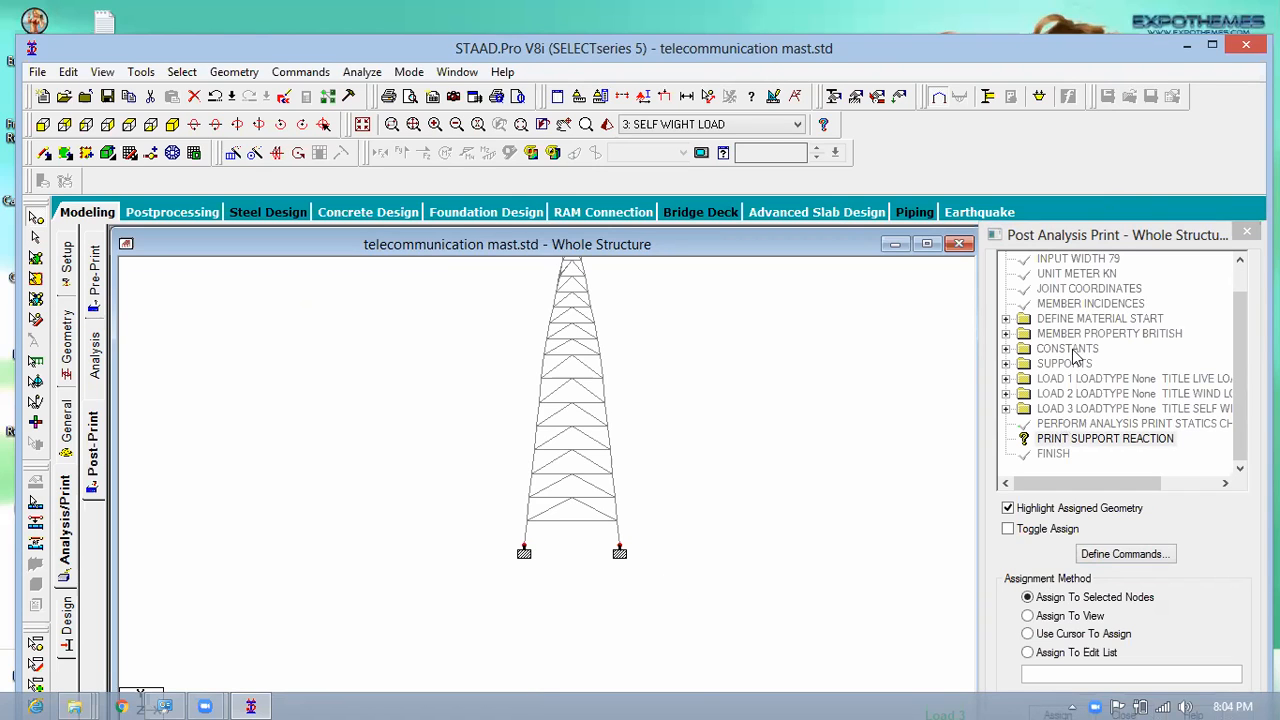
drag(1093, 242, 1091, 175)
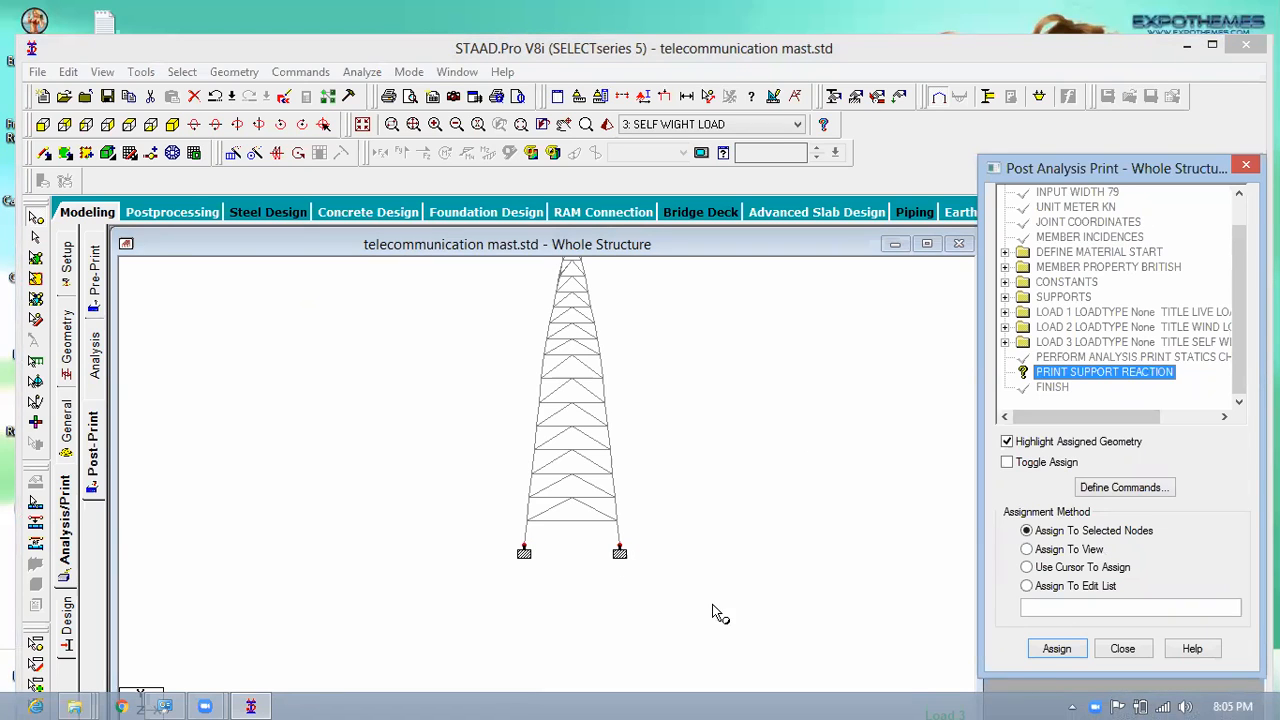
click(1060, 648)
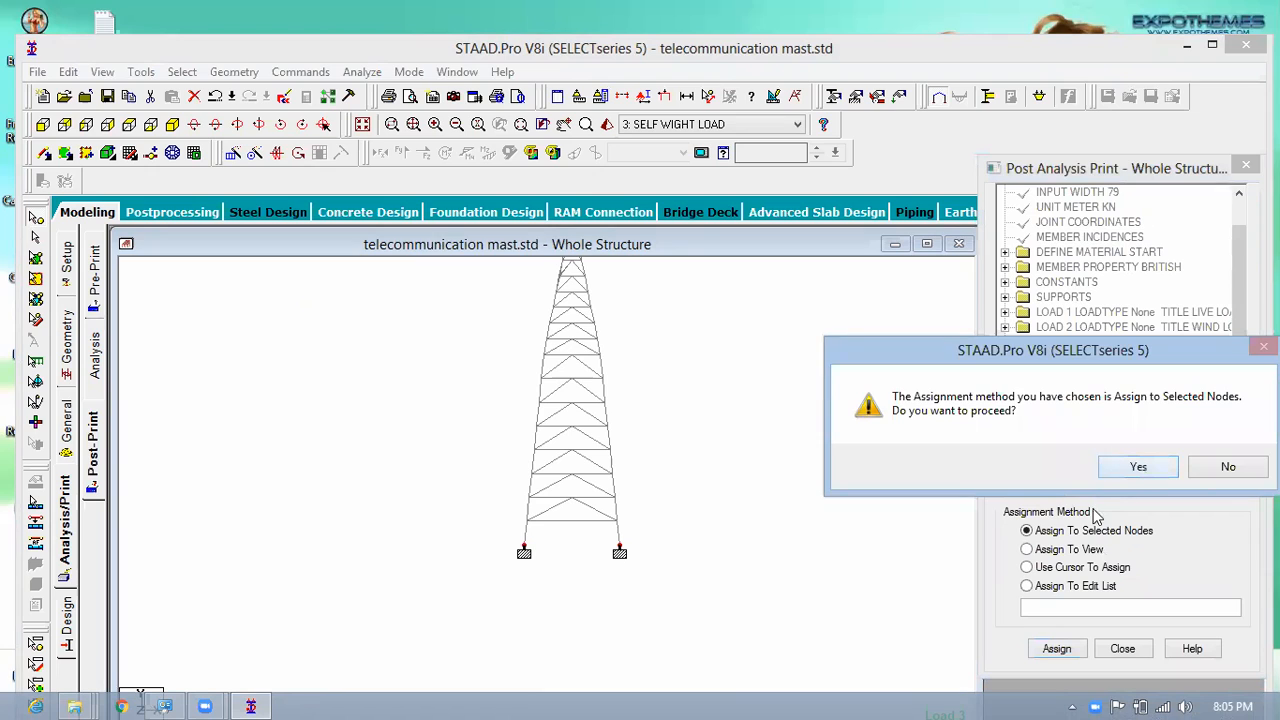
key(Return)
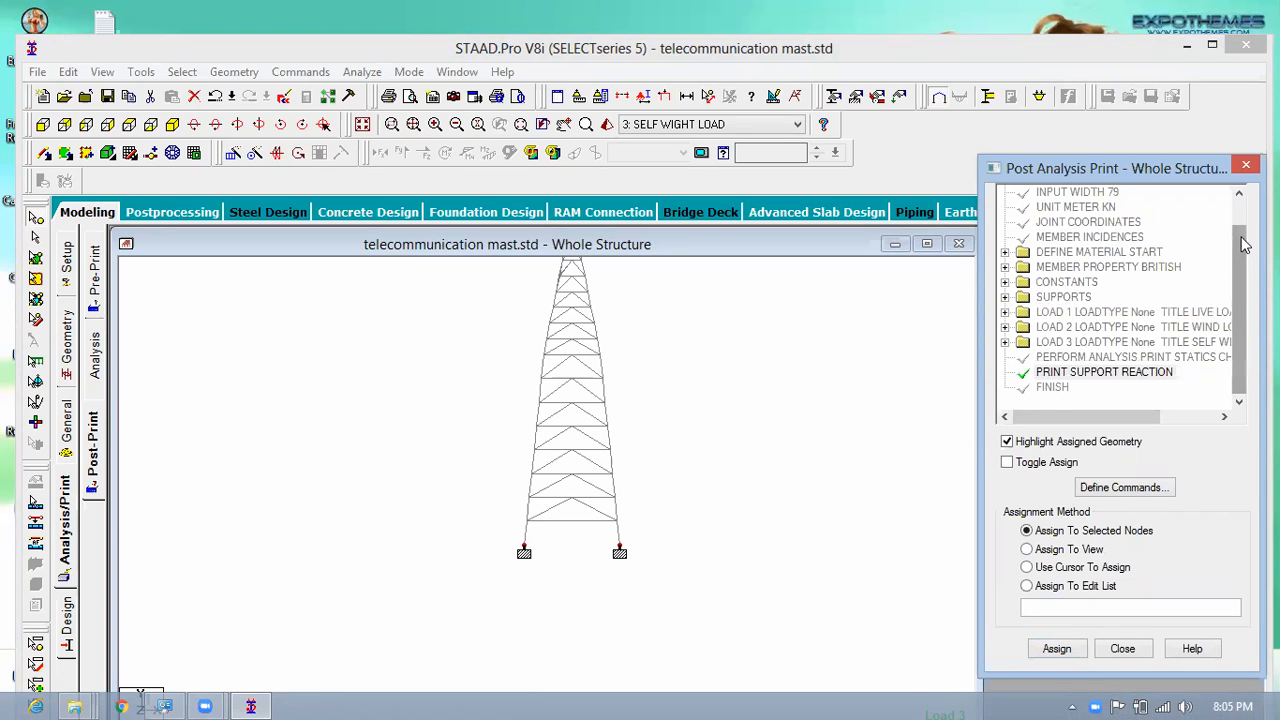
Step: Create a load list containing all three load cases: LIVE LOAD + DEAD LOAD, WIND LOAD and SELF WIGHT LOAD
scroll(1244, 245, up, 1)
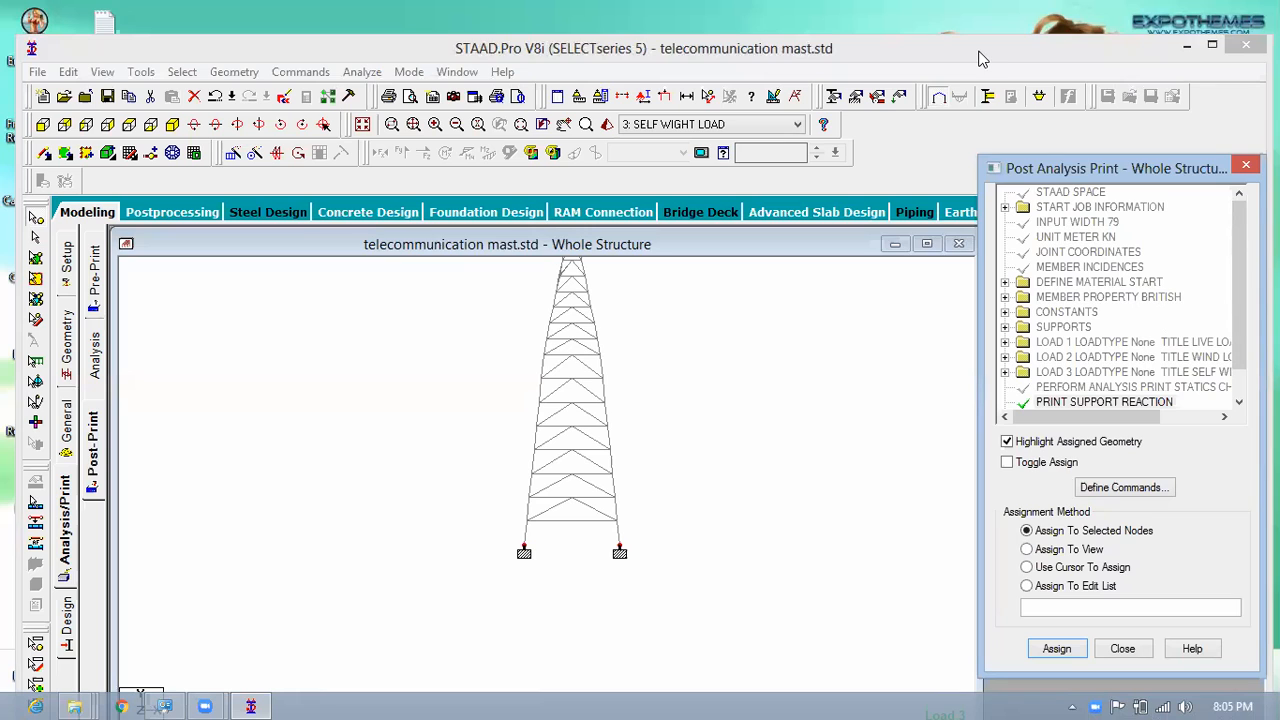
drag(980, 58, 982, 87)
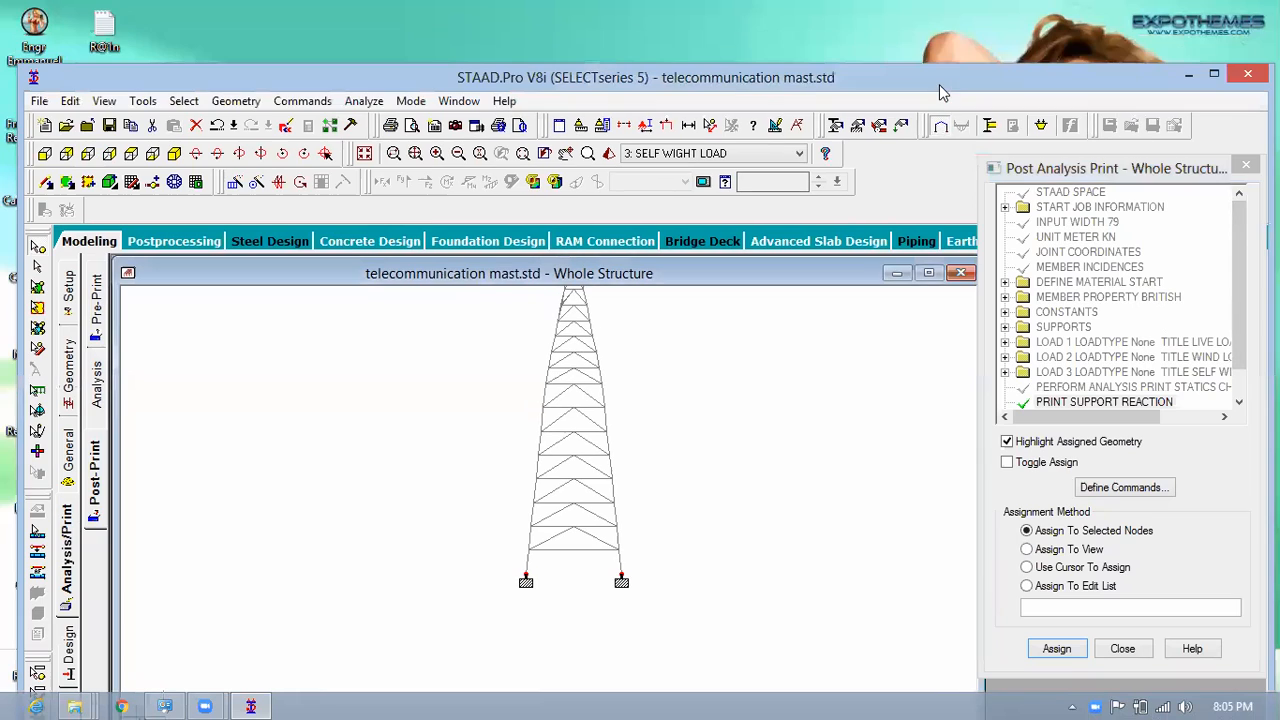
click(303, 101)
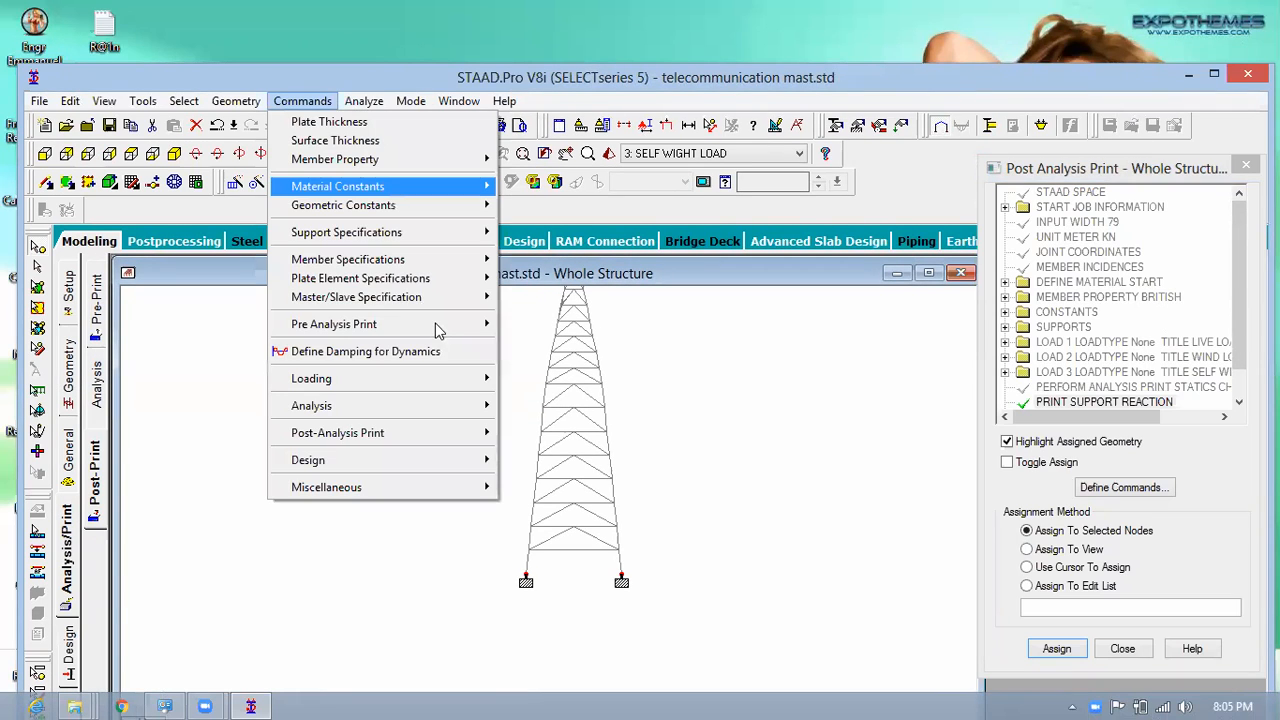
mouse_move(437, 330)
mouse_move(433, 379)
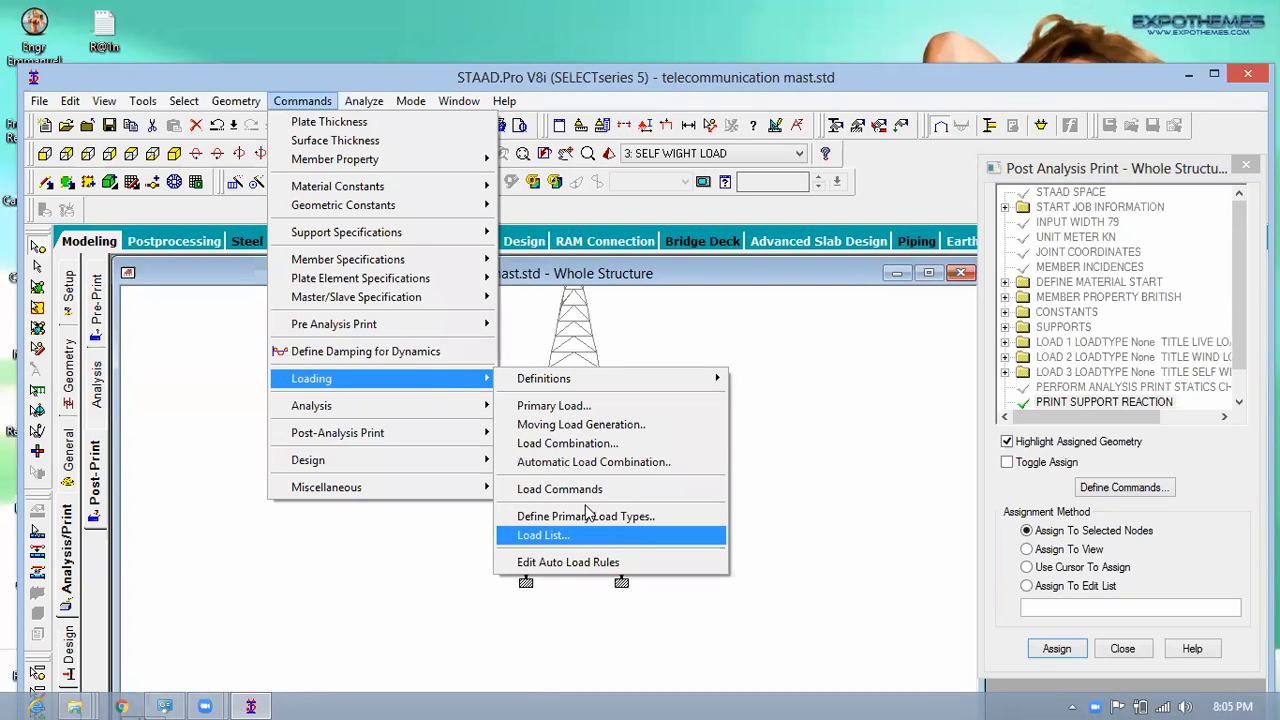
click(598, 535)
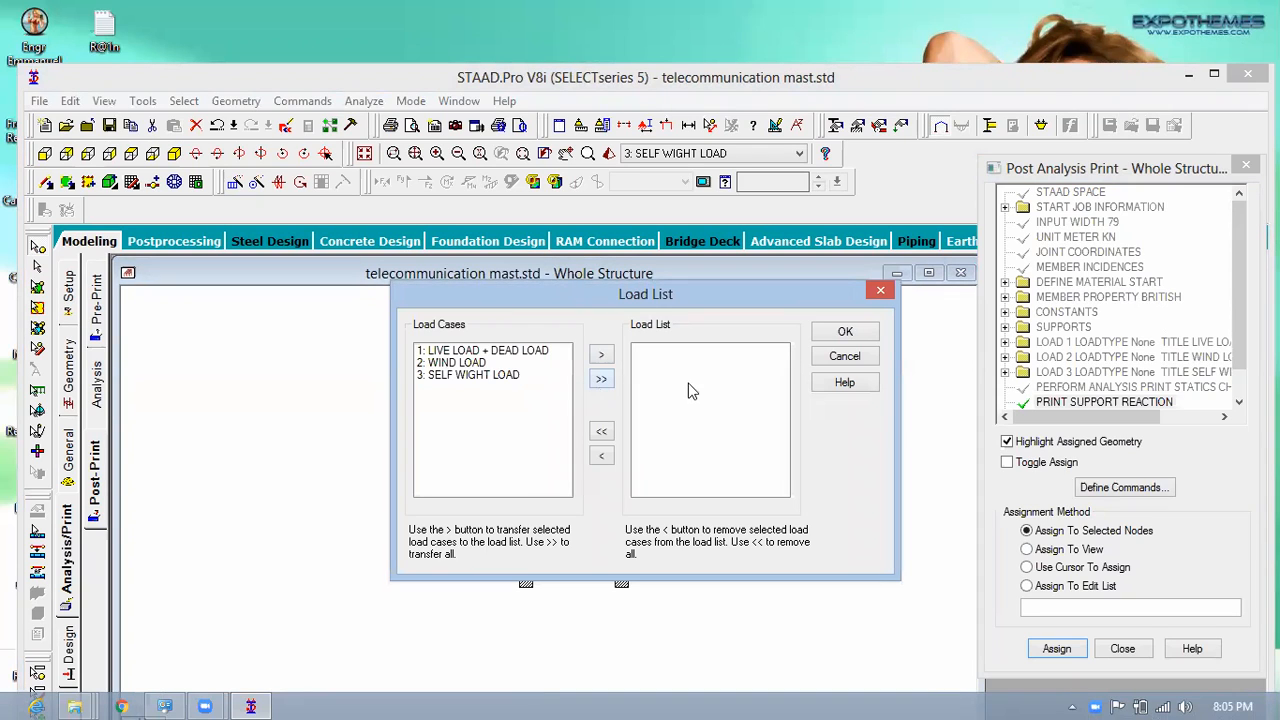
click(602, 379)
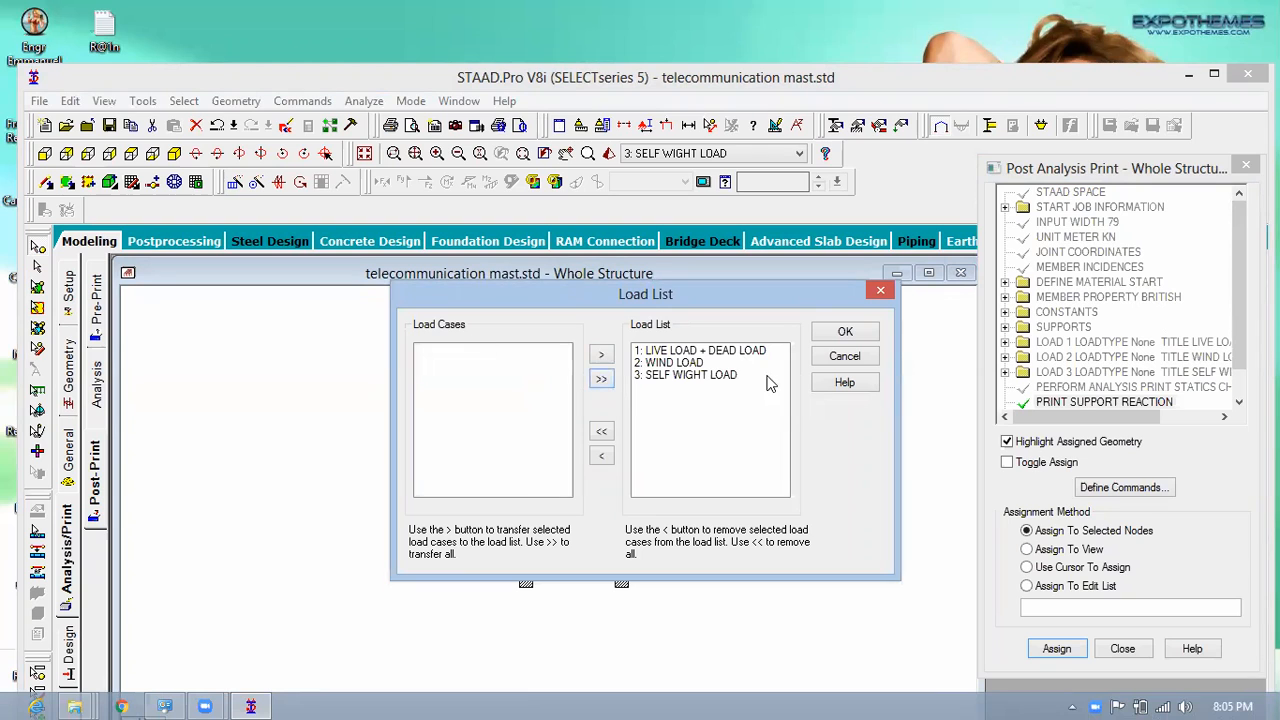
click(833, 337)
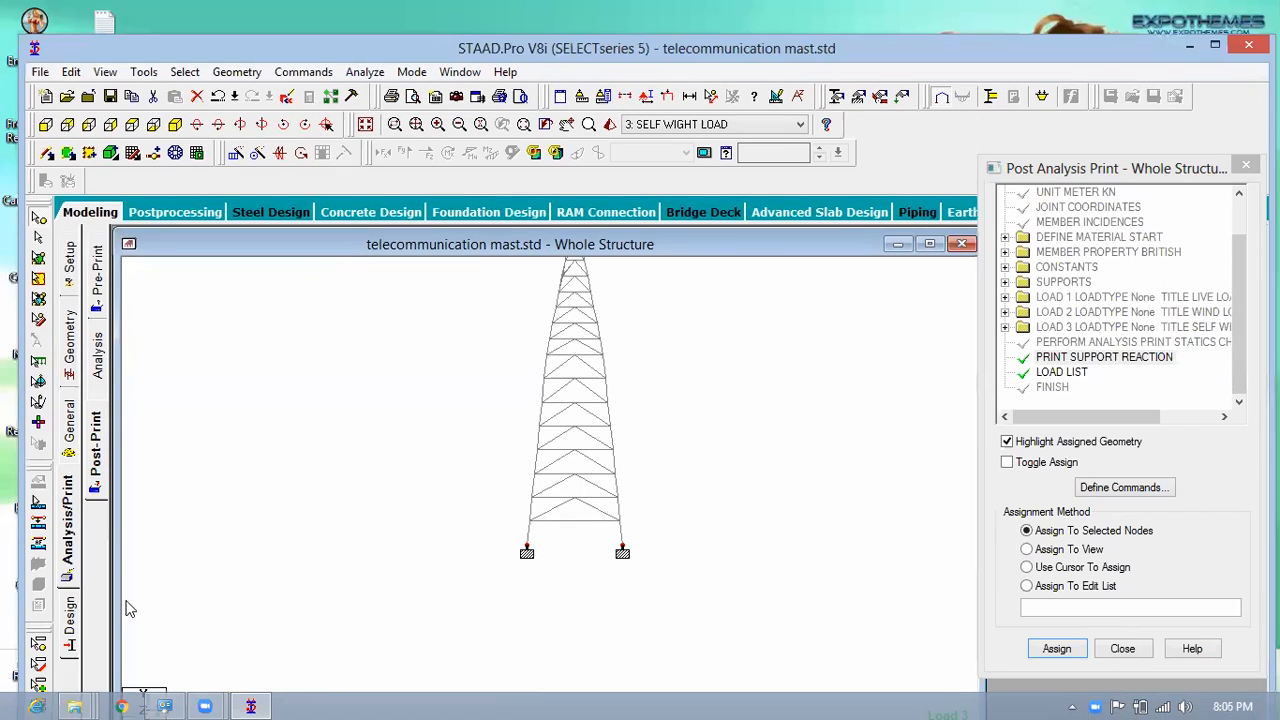
Step: Add the PY steel design parameter with a design strength of 275000 kN/m2
click(71, 618)
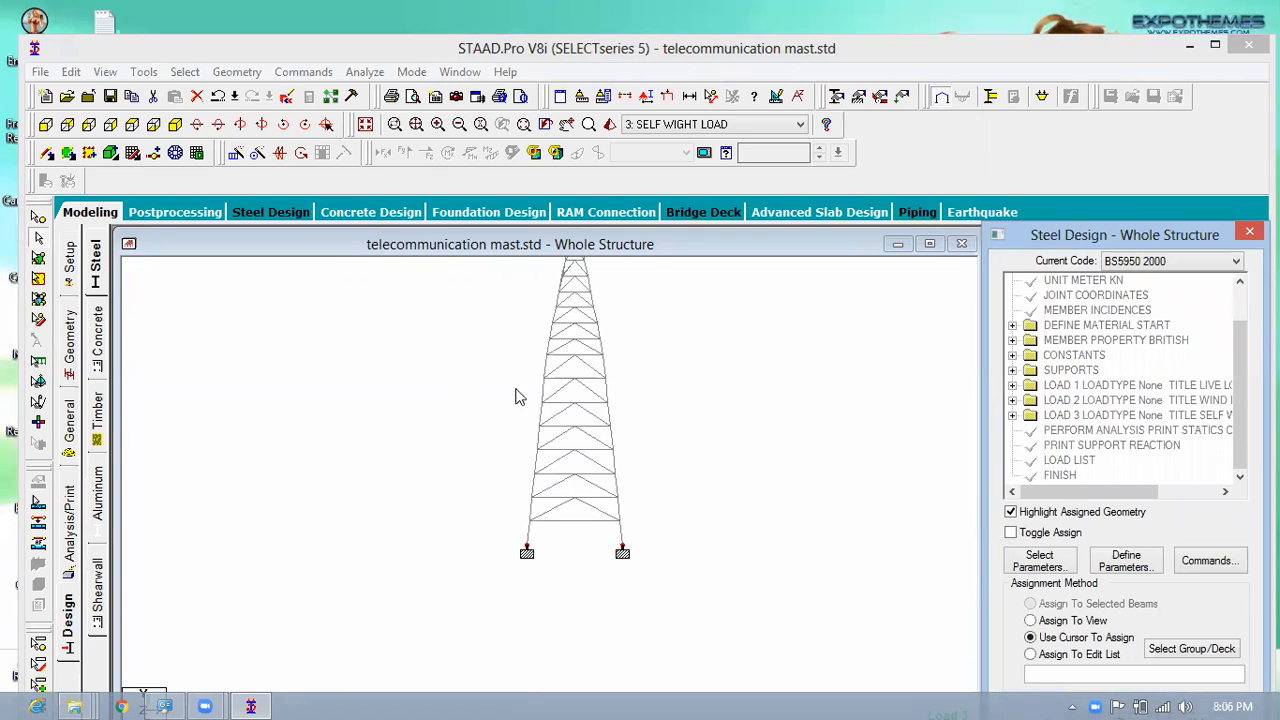
click(1127, 561)
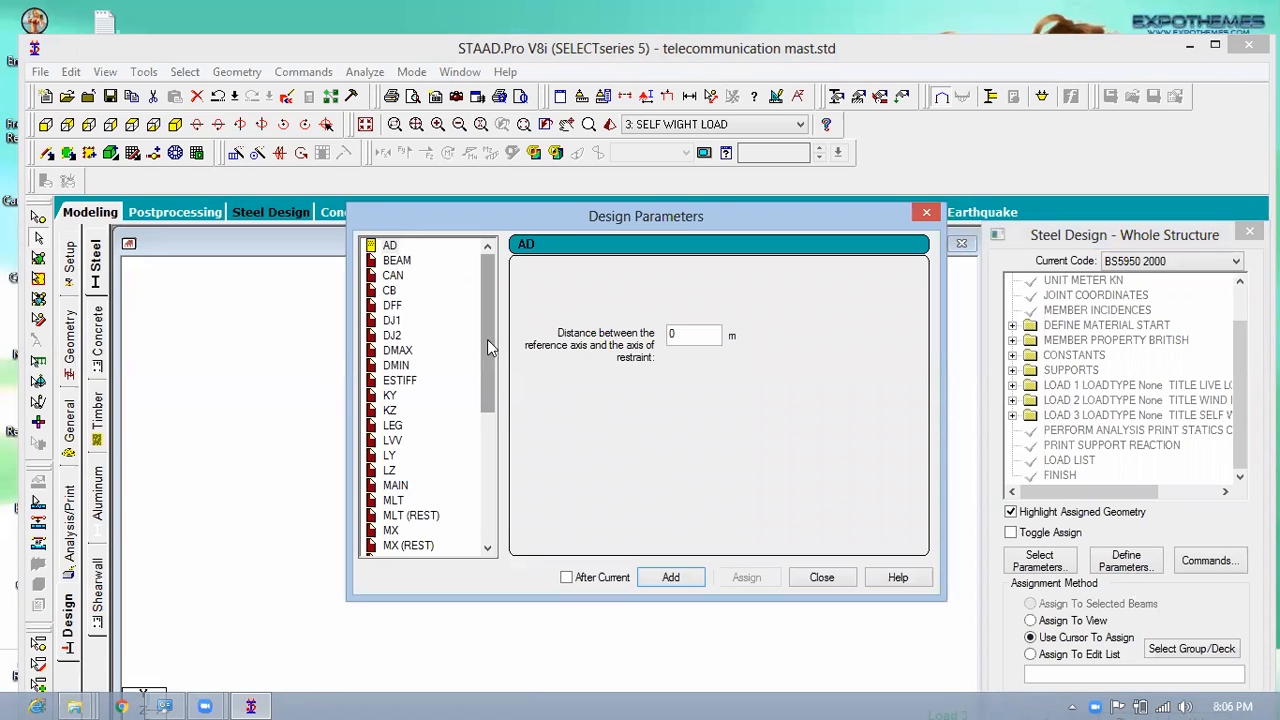
scroll(503, 476, down, 5)
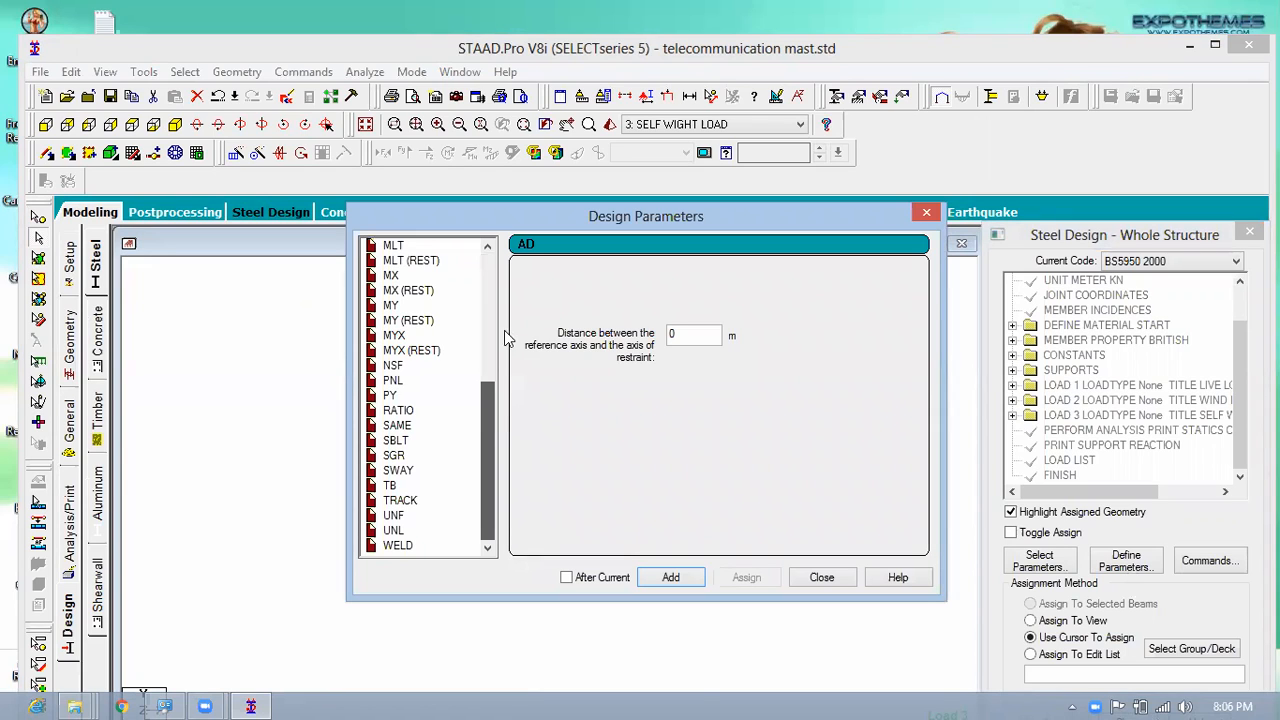
scroll(514, 451, up, 4)
scroll(517, 468, down, 4)
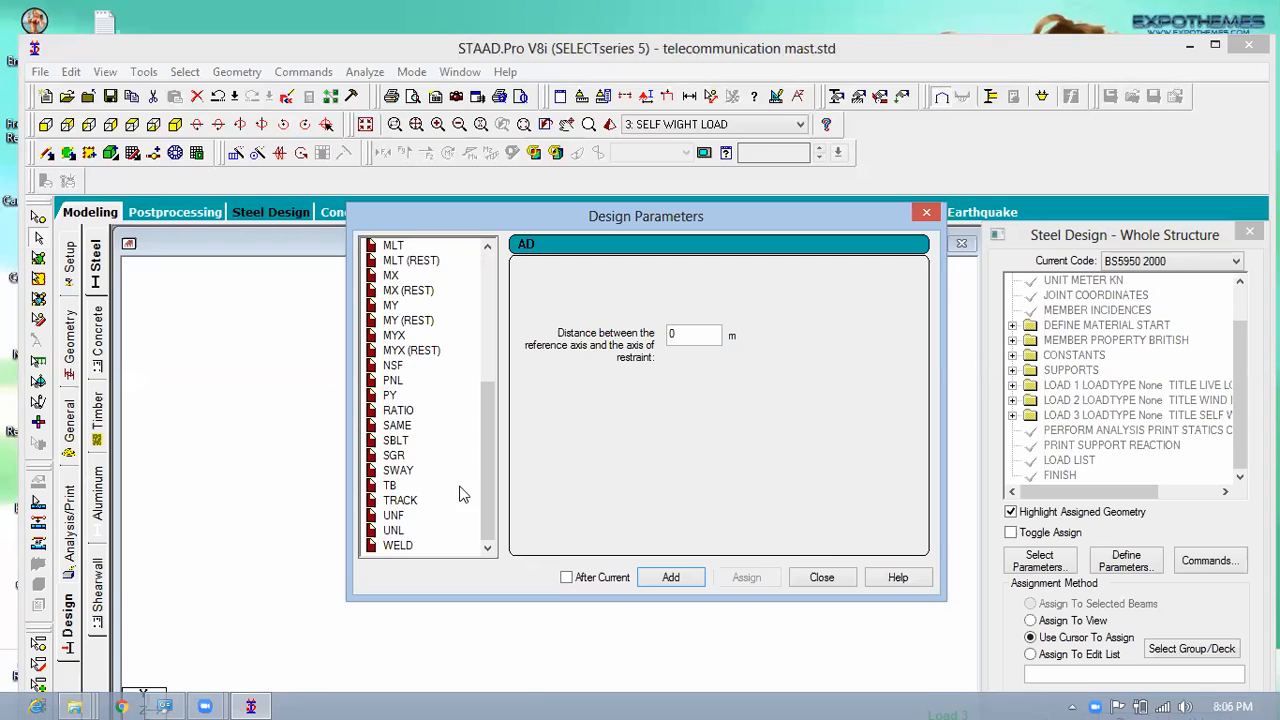
click(389, 396)
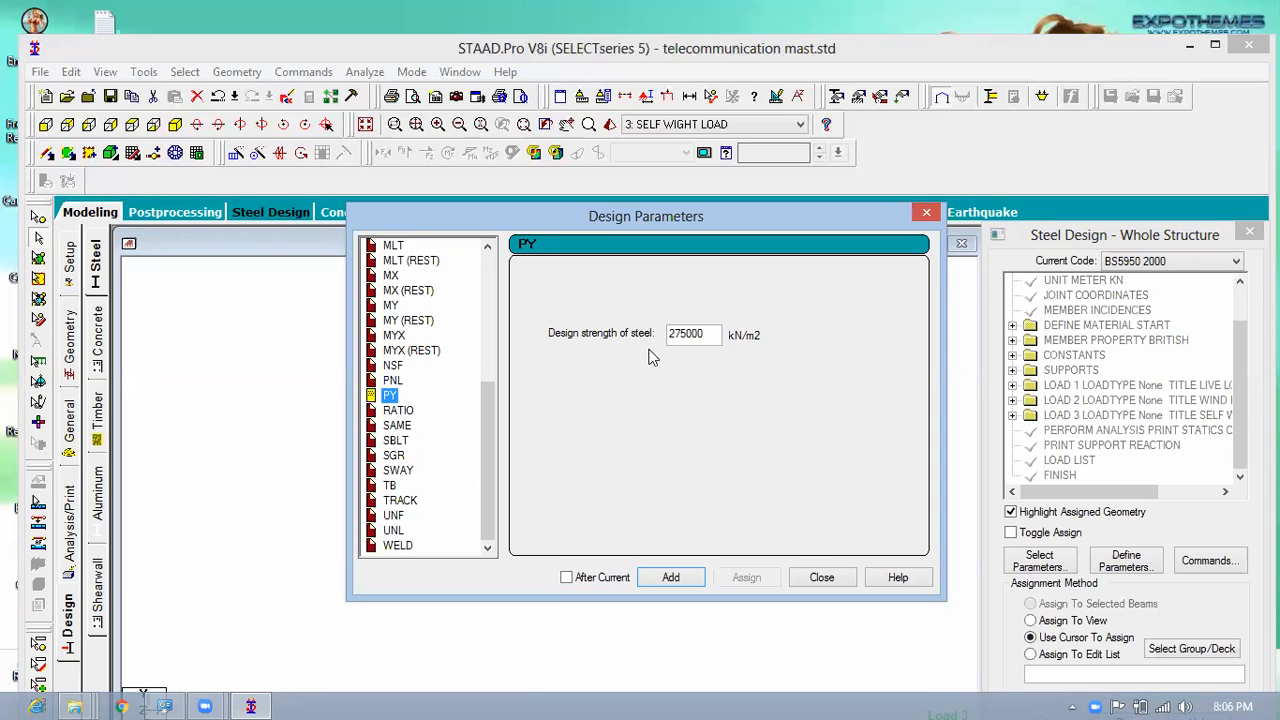
click(670, 579)
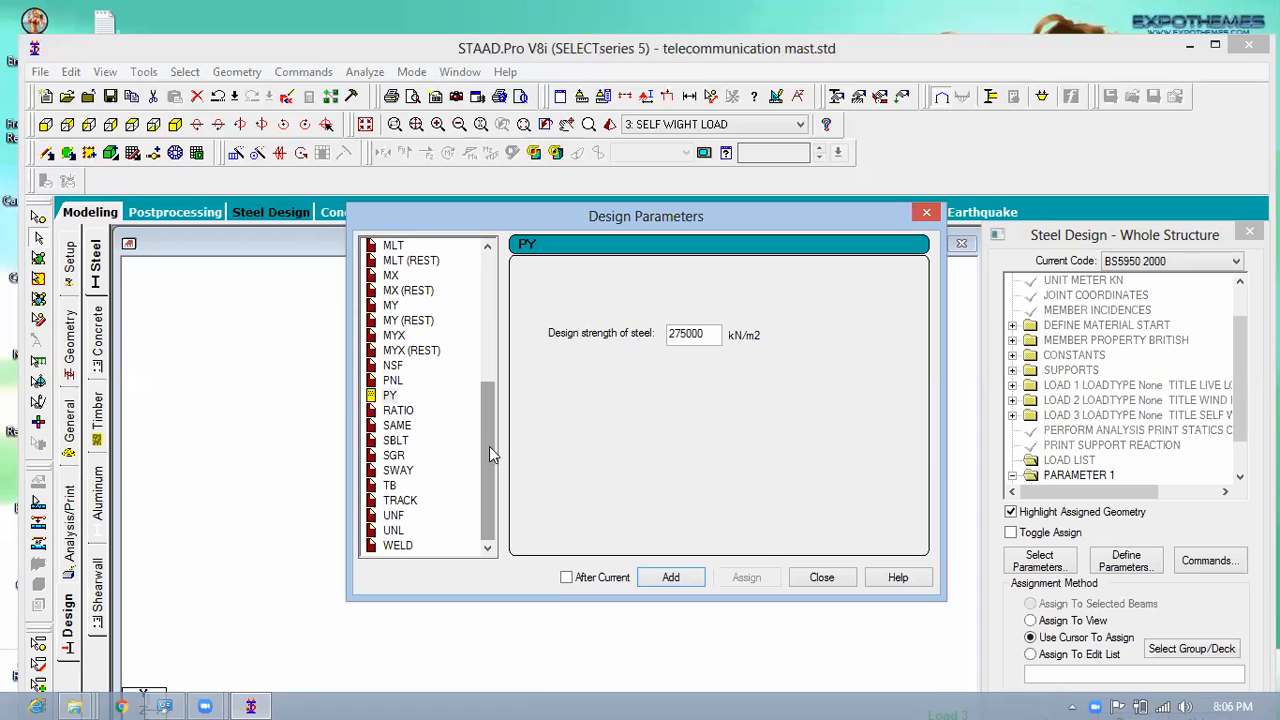
Step: Add the SGR parameter with Grade S275 and the SBLT parameter with the rolled section type
mouse_move(491, 423)
mouse_down()
mouse_move(504, 307)
mouse_move(502, 403)
mouse_up()
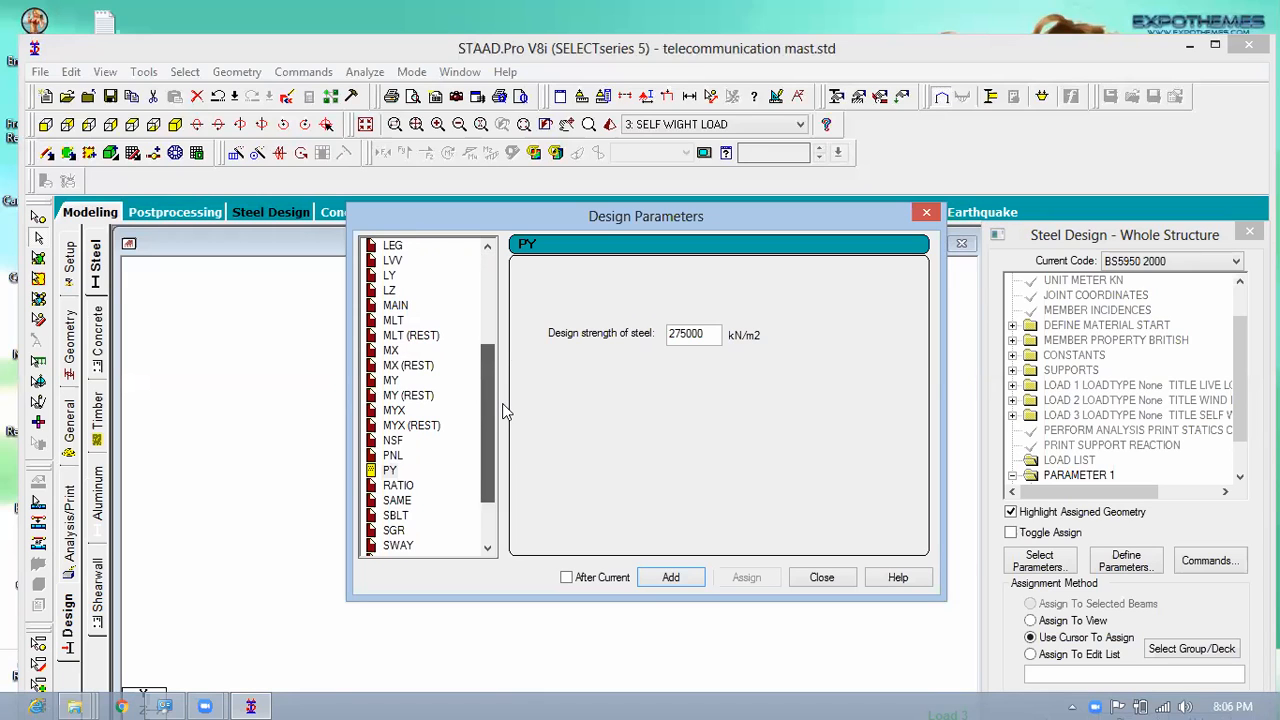
click(395, 531)
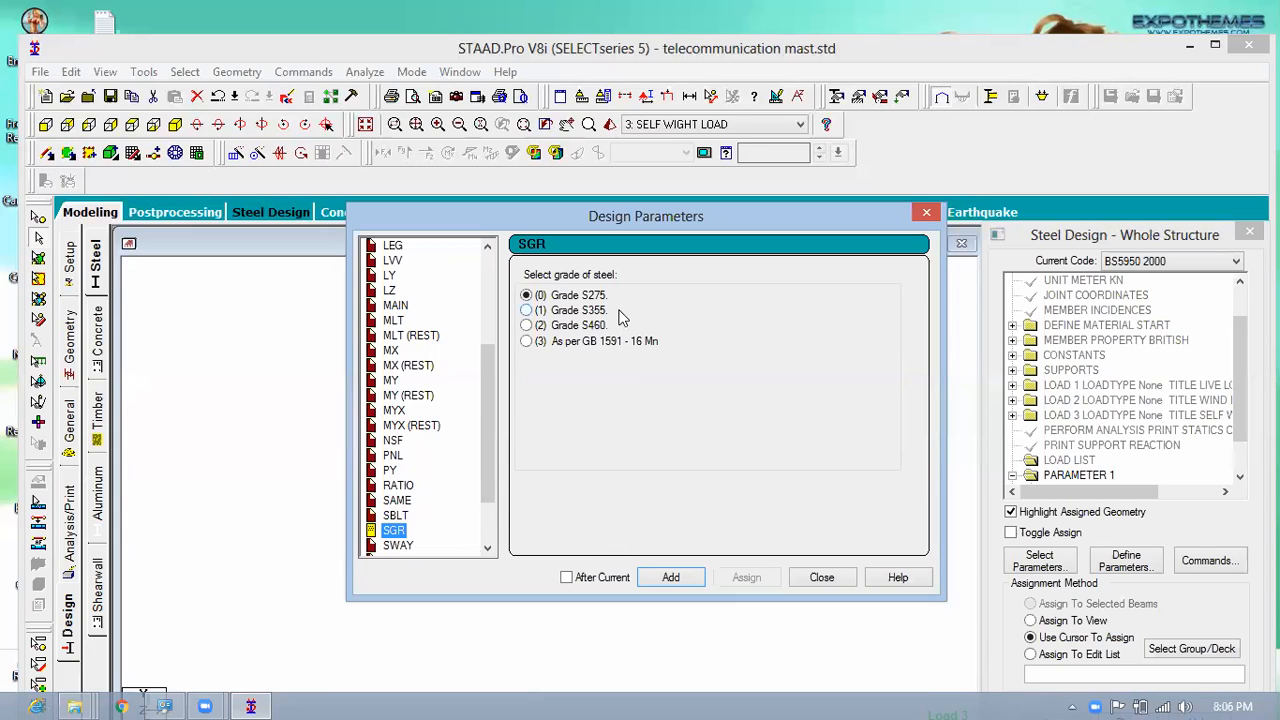
click(680, 578)
drag(490, 463, 480, 515)
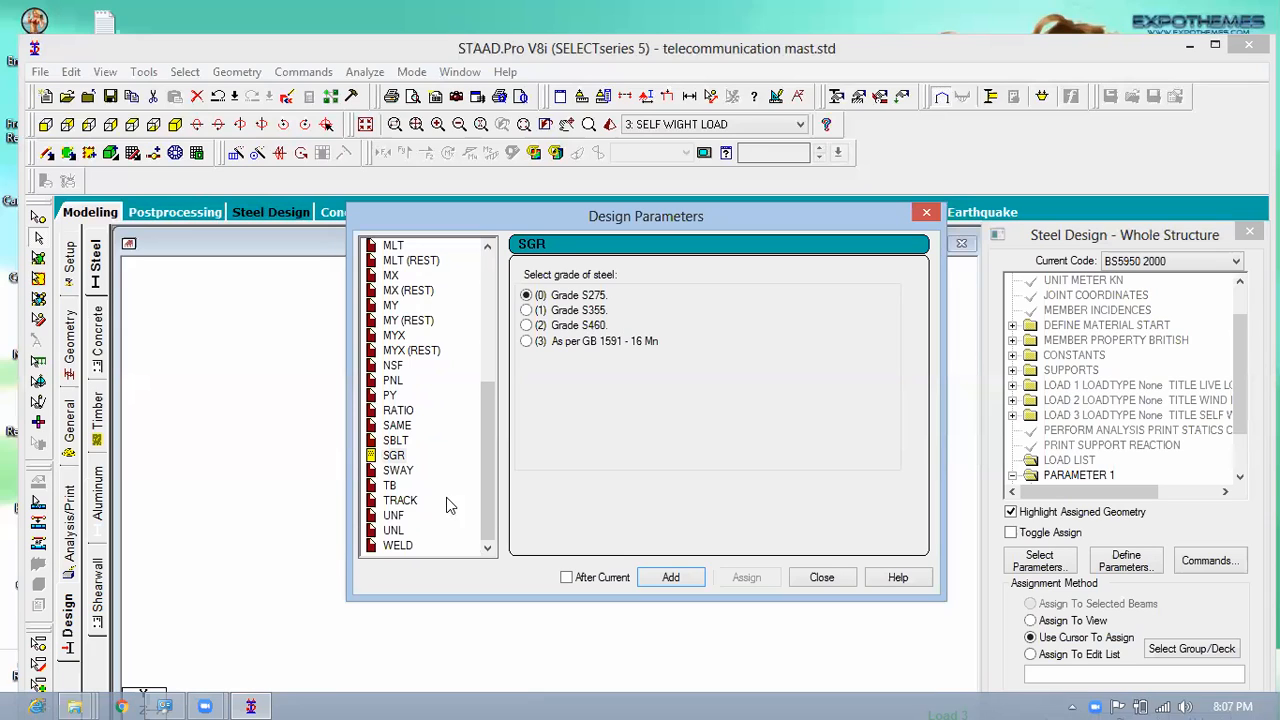
click(395, 440)
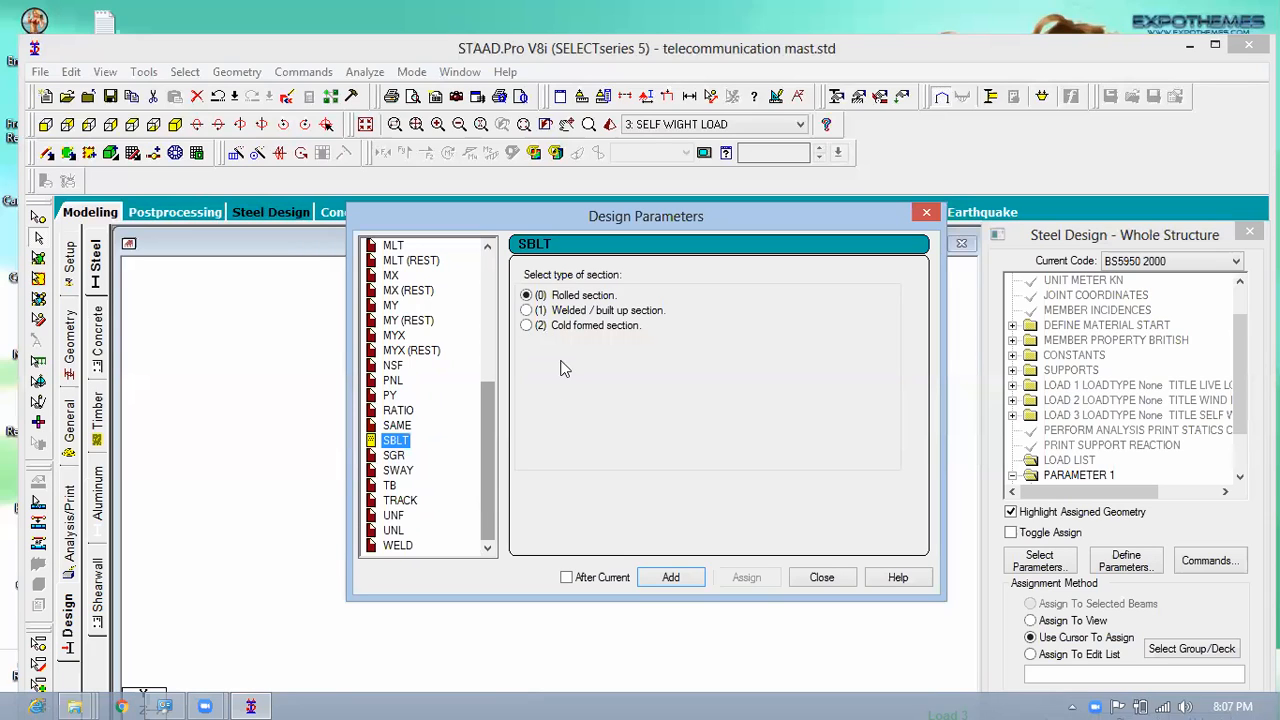
click(673, 578)
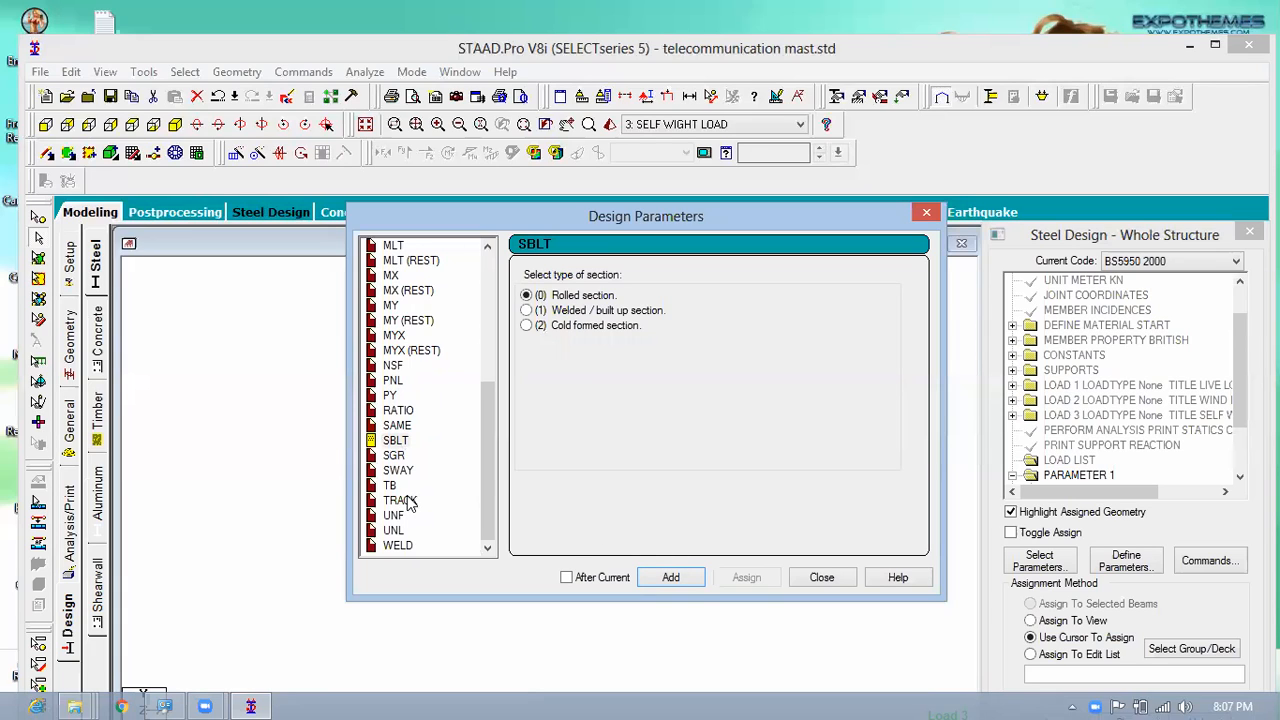
Step: Add the TRACK parameter with the Print expanded output option and finish defining design parameters
click(465, 503)
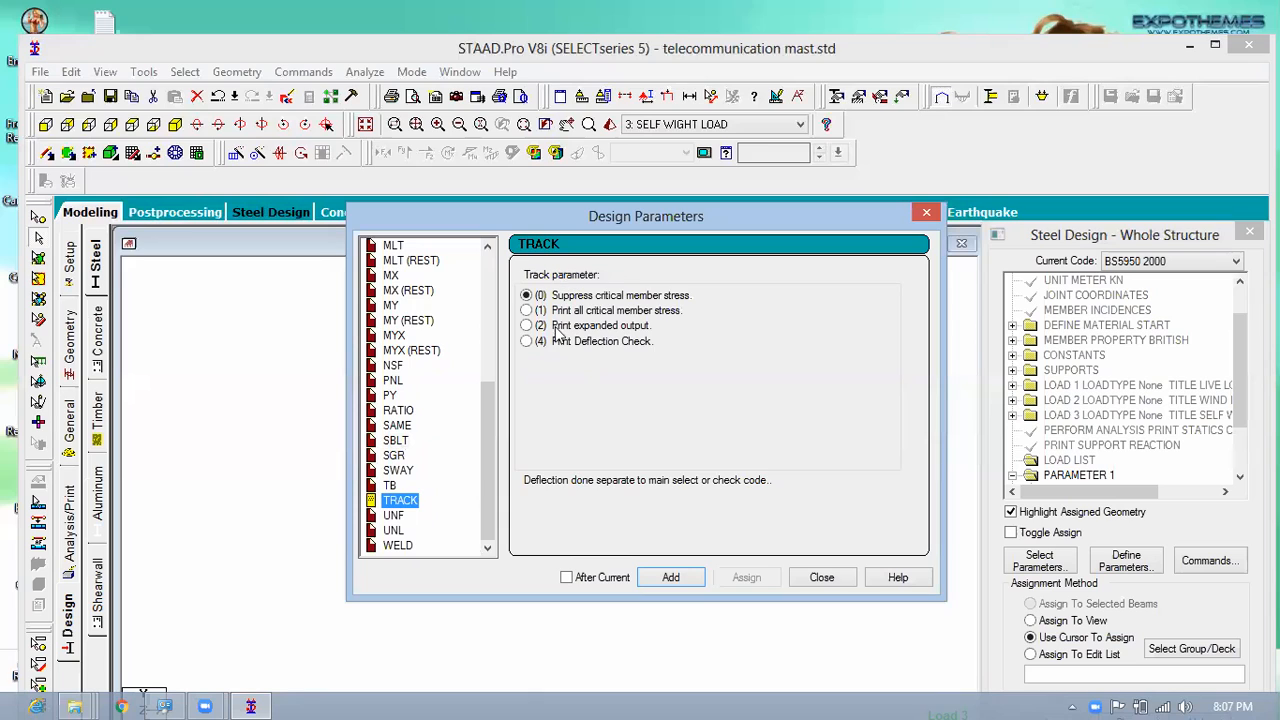
click(556, 326)
click(687, 586)
click(822, 578)
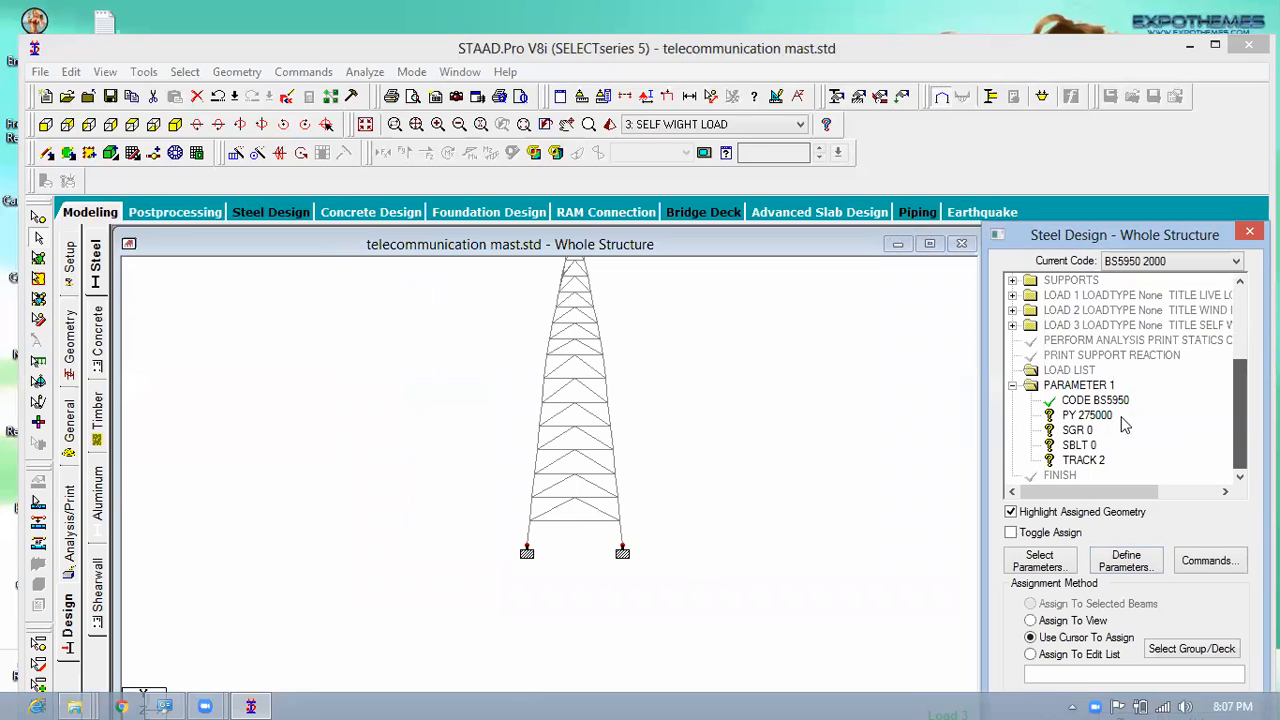
Step: Show the mast in isometric view and assign the PY 275000 parameter to all members in the view
click(1043, 621)
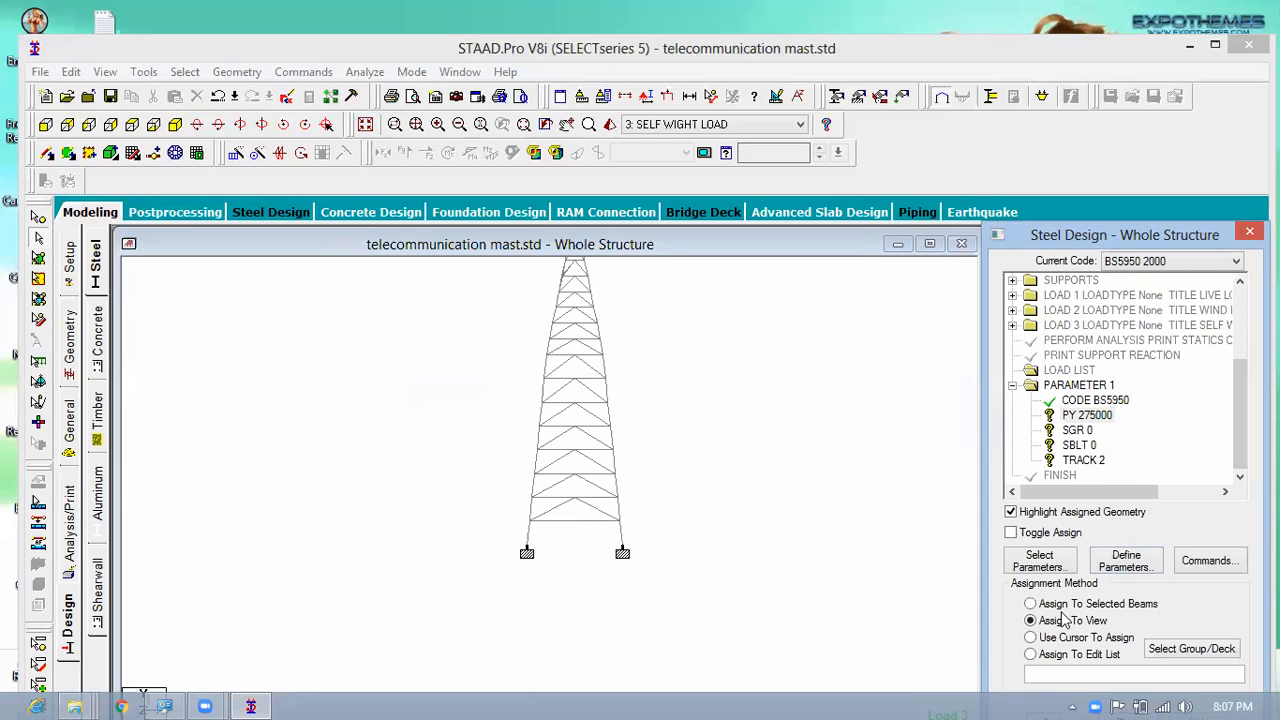
click(175, 125)
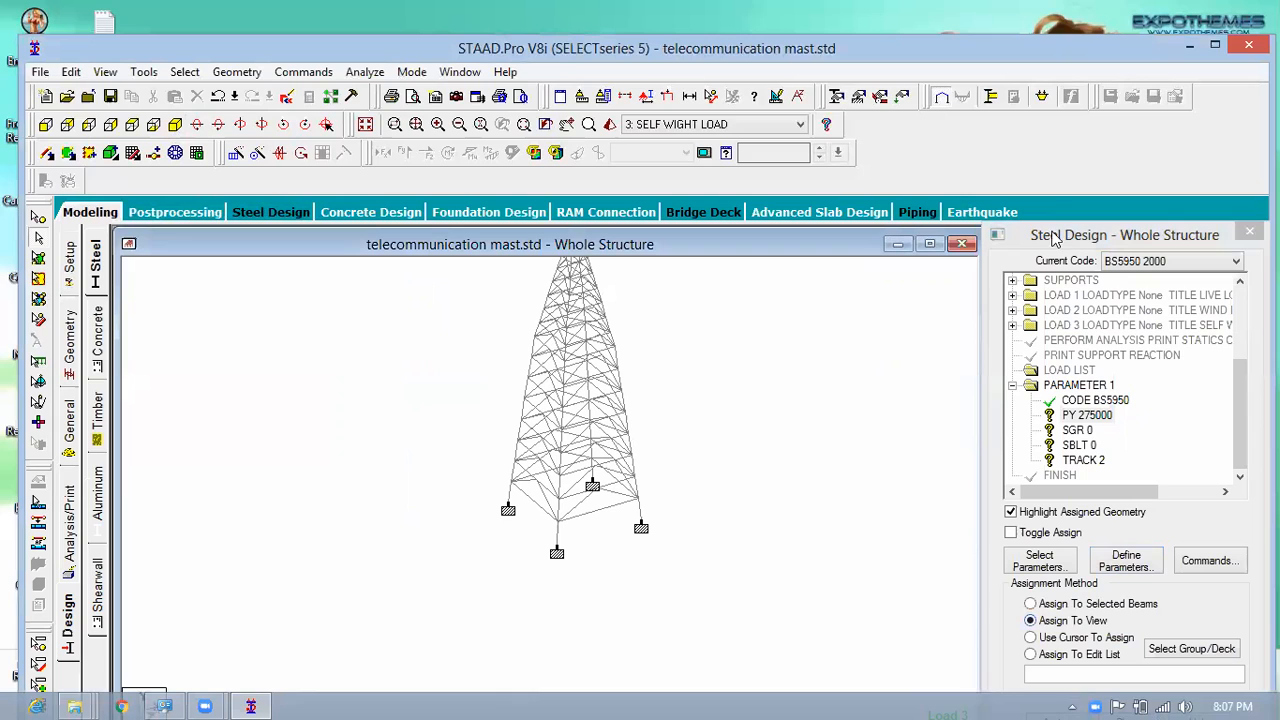
drag(1056, 233, 1058, 169)
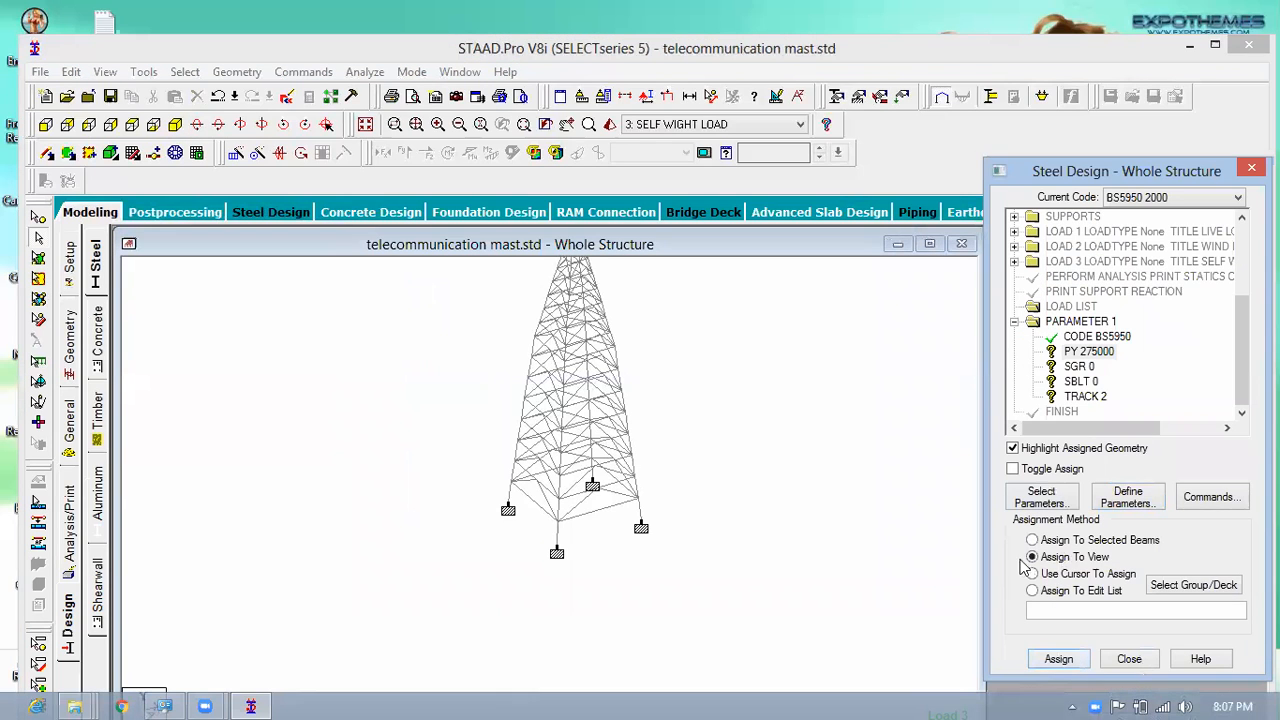
click(1060, 660)
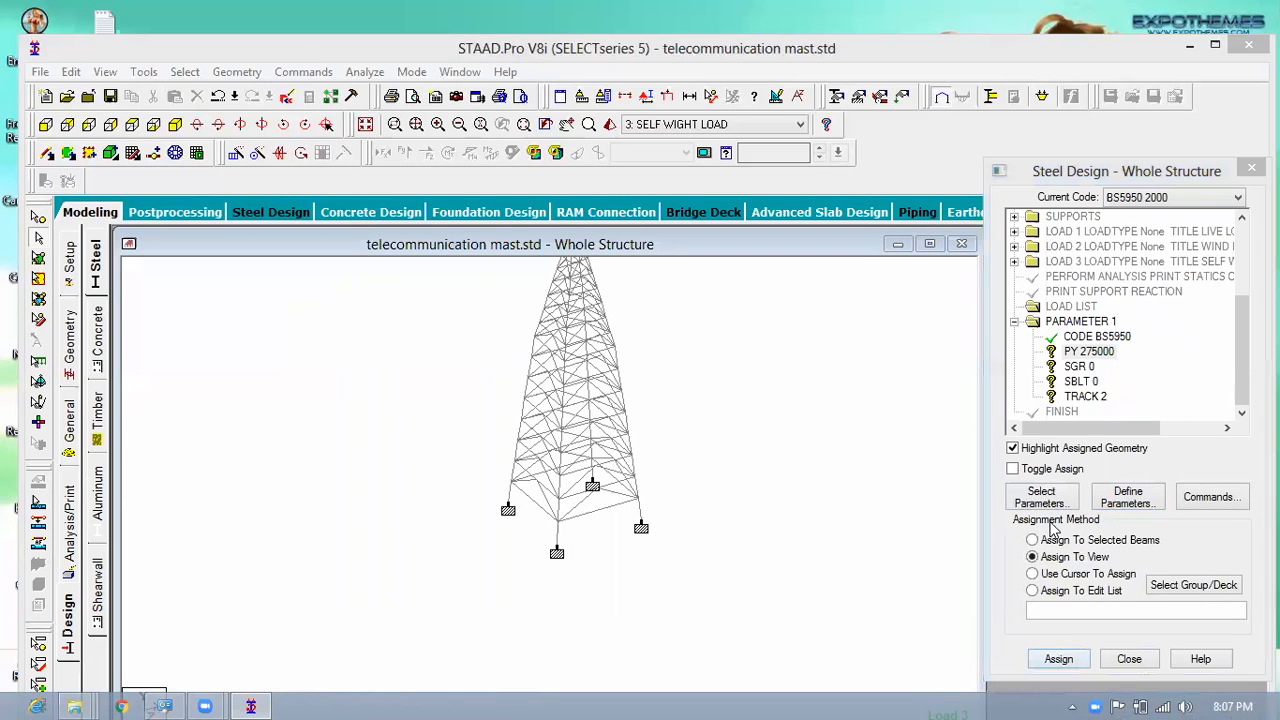
click(1138, 470)
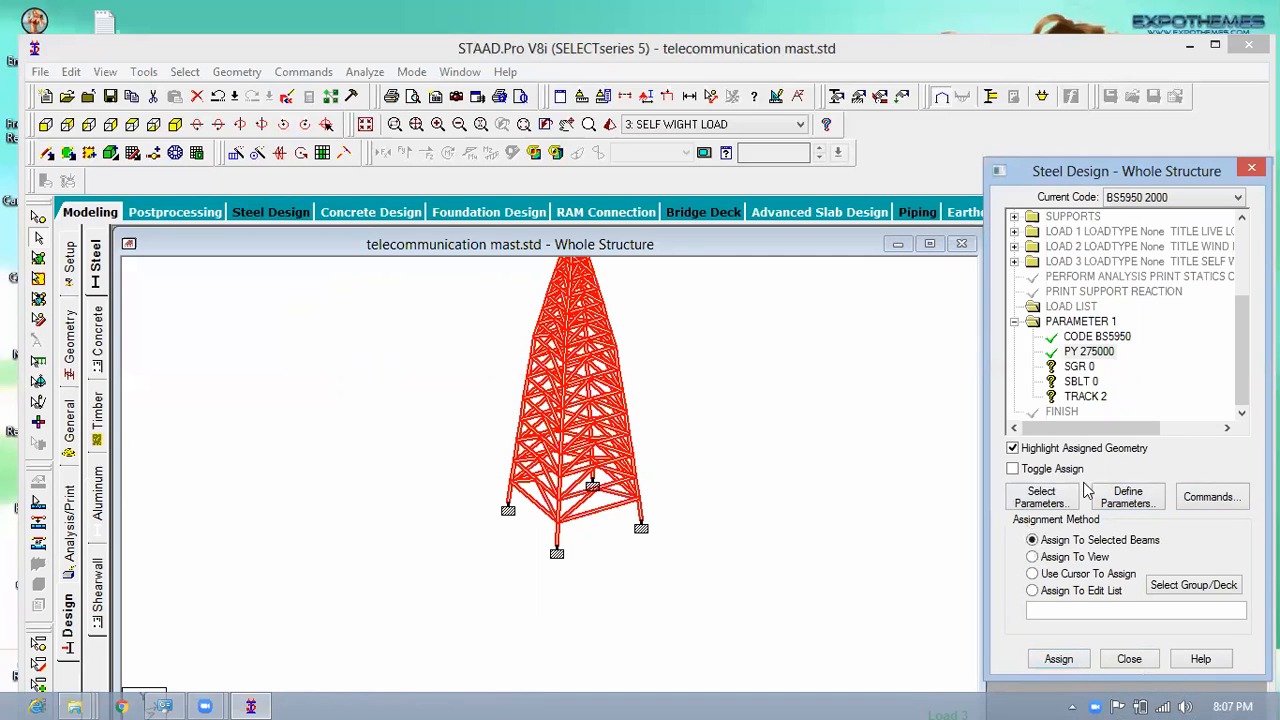
Step: Assign the SGR 0 steel grade parameter to all members in the view
click(1078, 368)
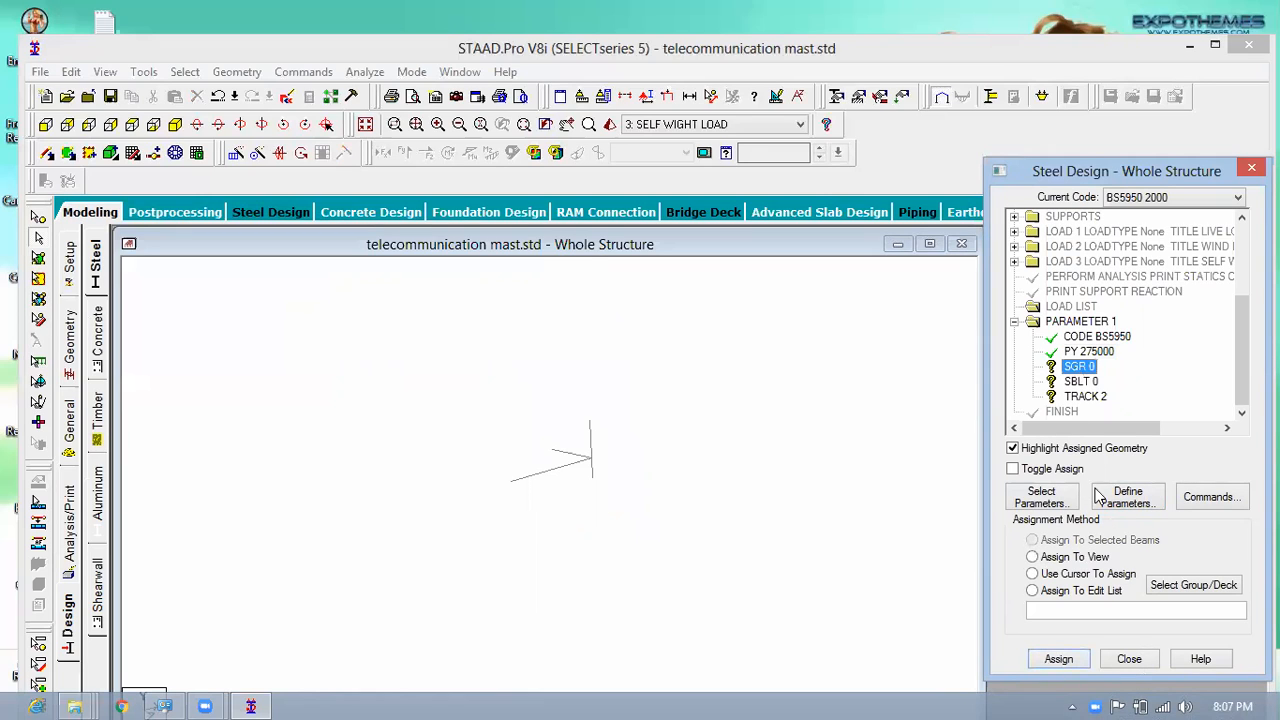
click(1056, 560)
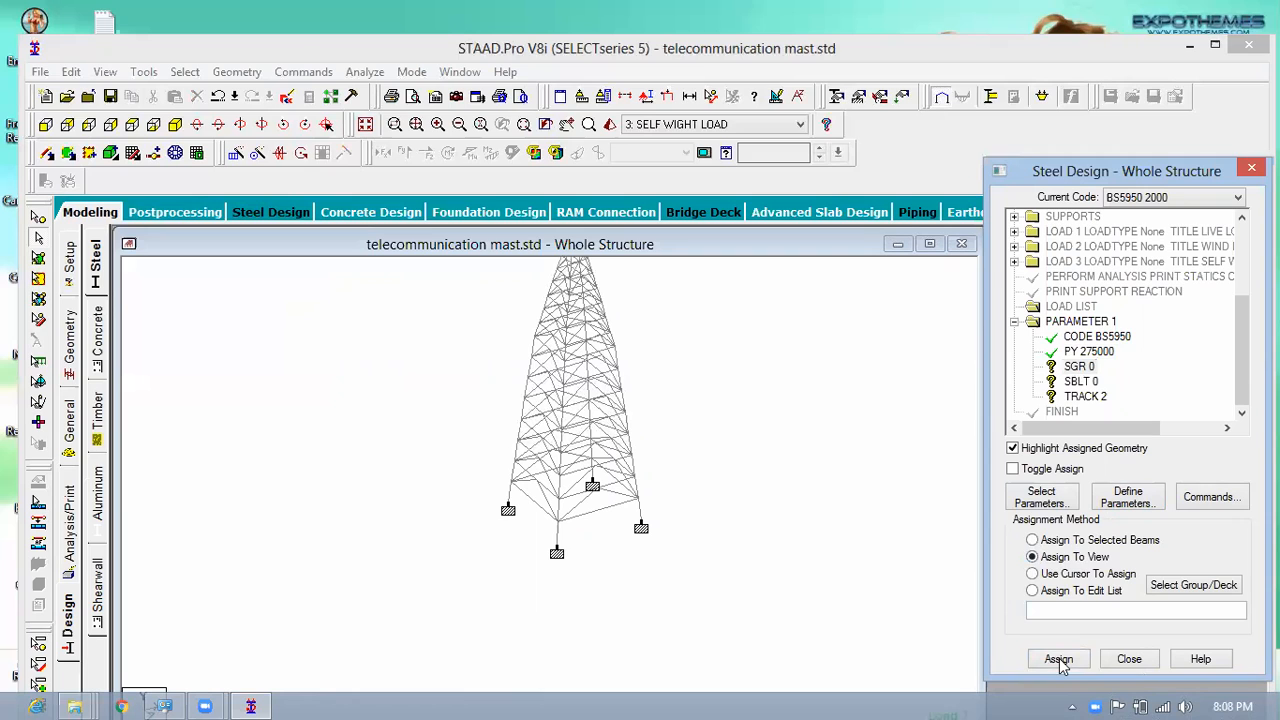
click(1064, 659)
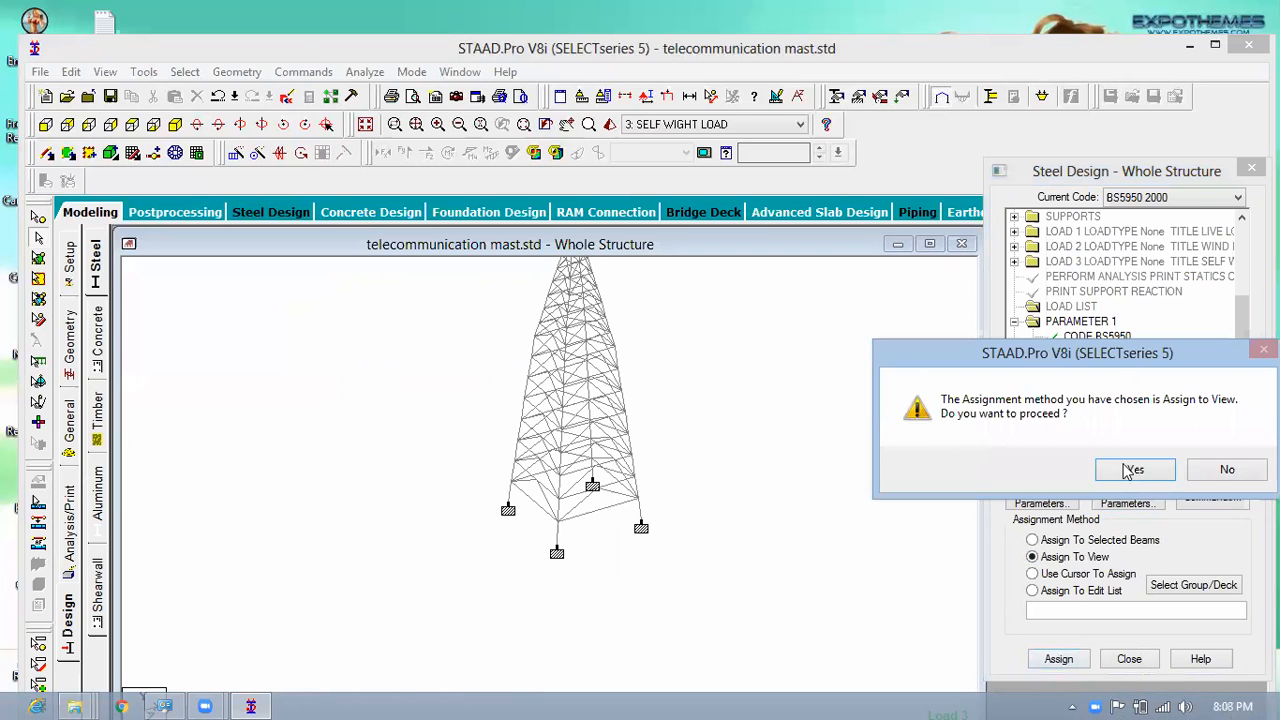
click(1130, 470)
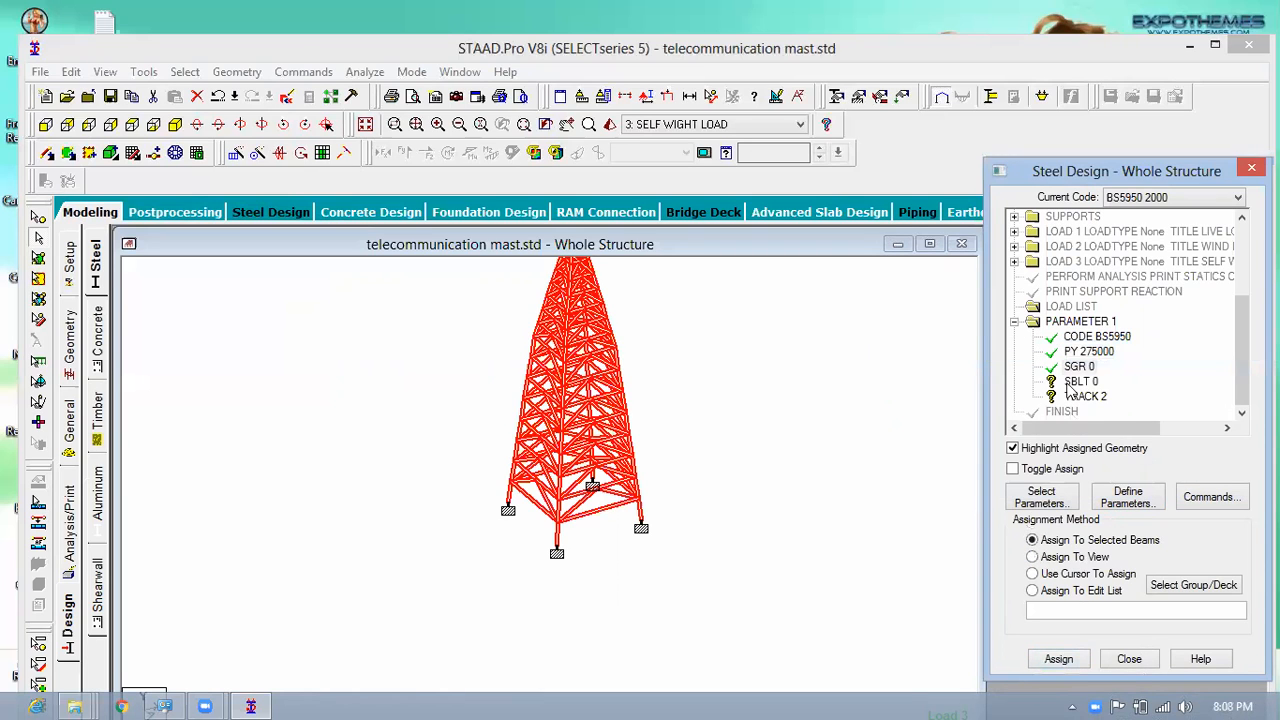
Step: Assign the SBLT 0 section type parameter to all members in the view
click(1070, 575)
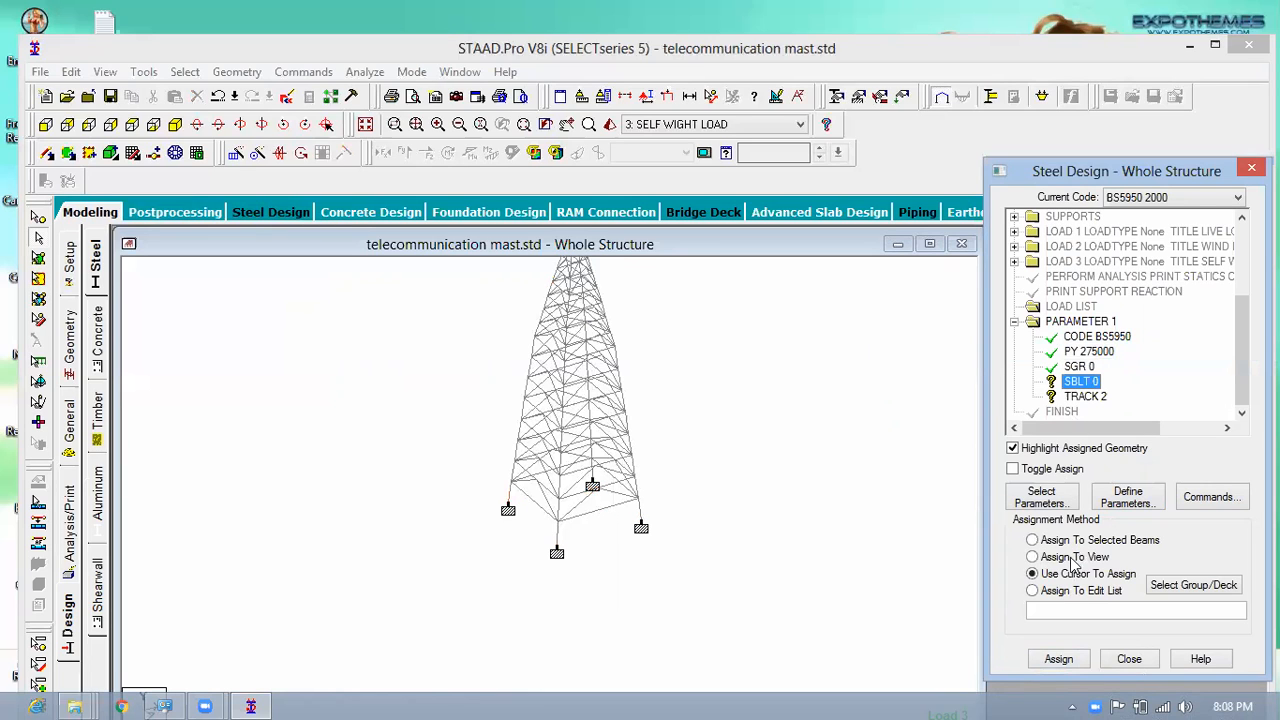
click(1070, 557)
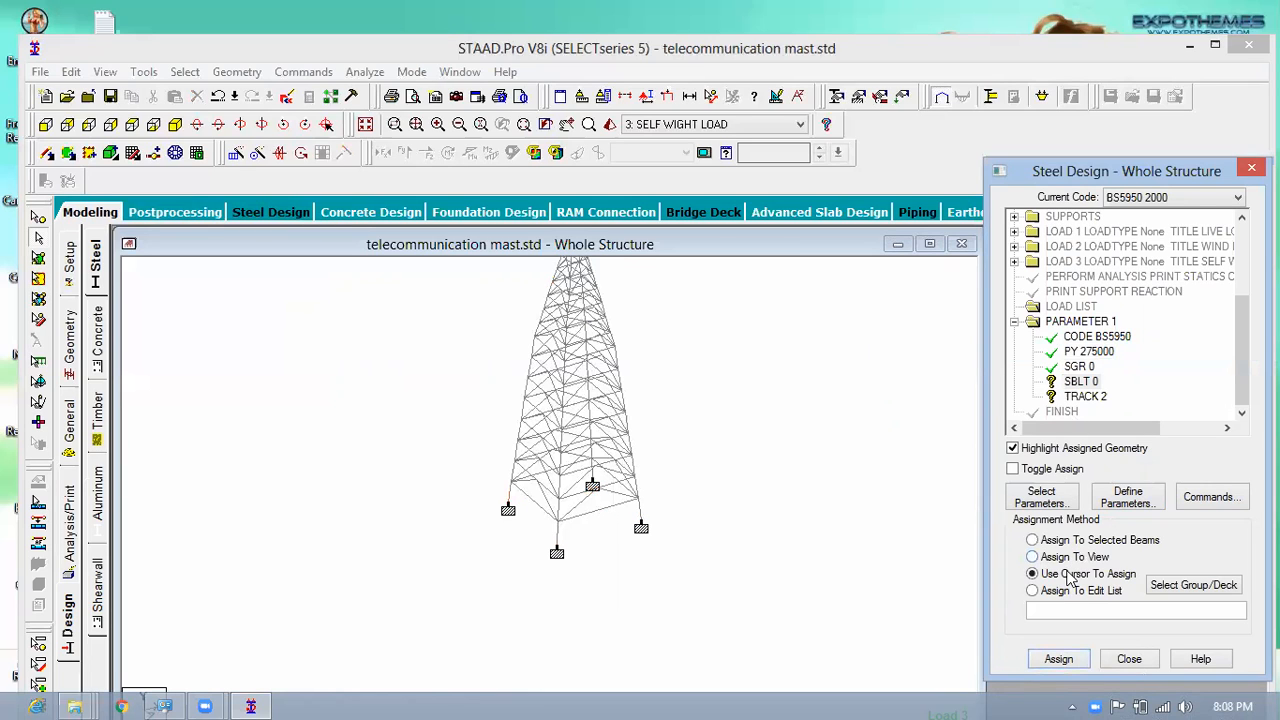
click(1059, 661)
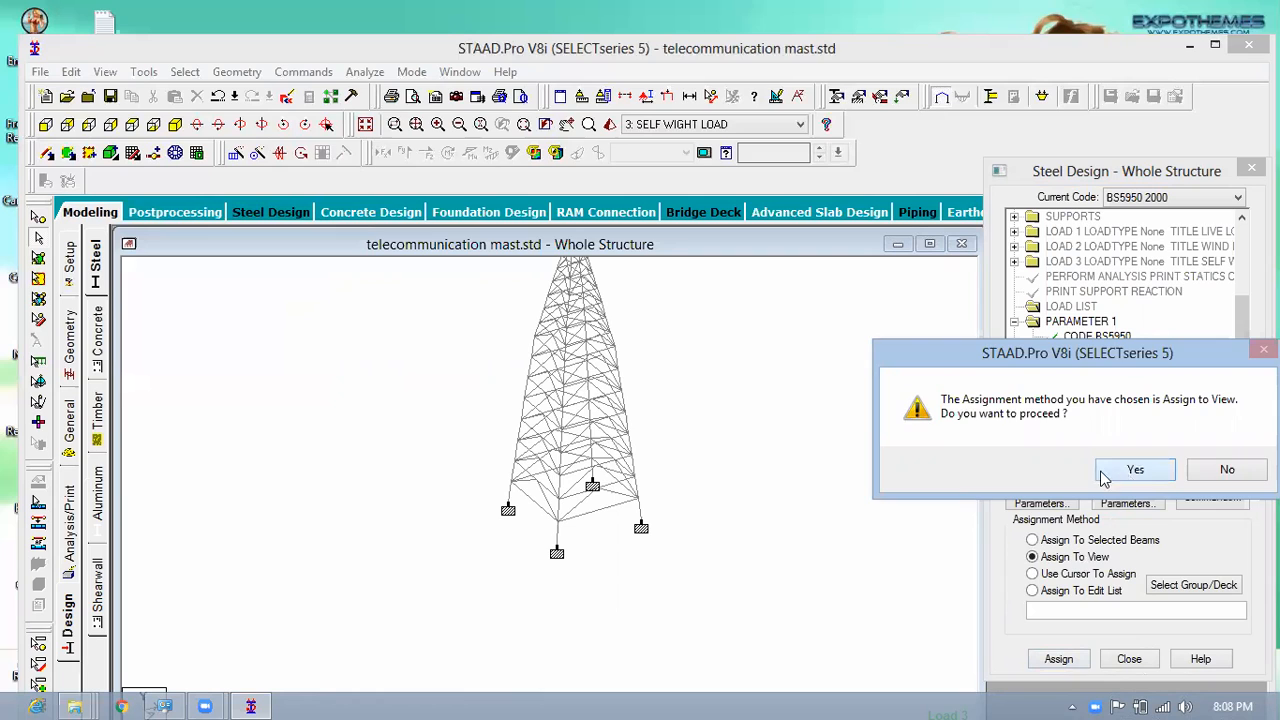
click(1104, 478)
Step: Assign the TRACK 2 output parameter to all members in the view
click(1088, 397)
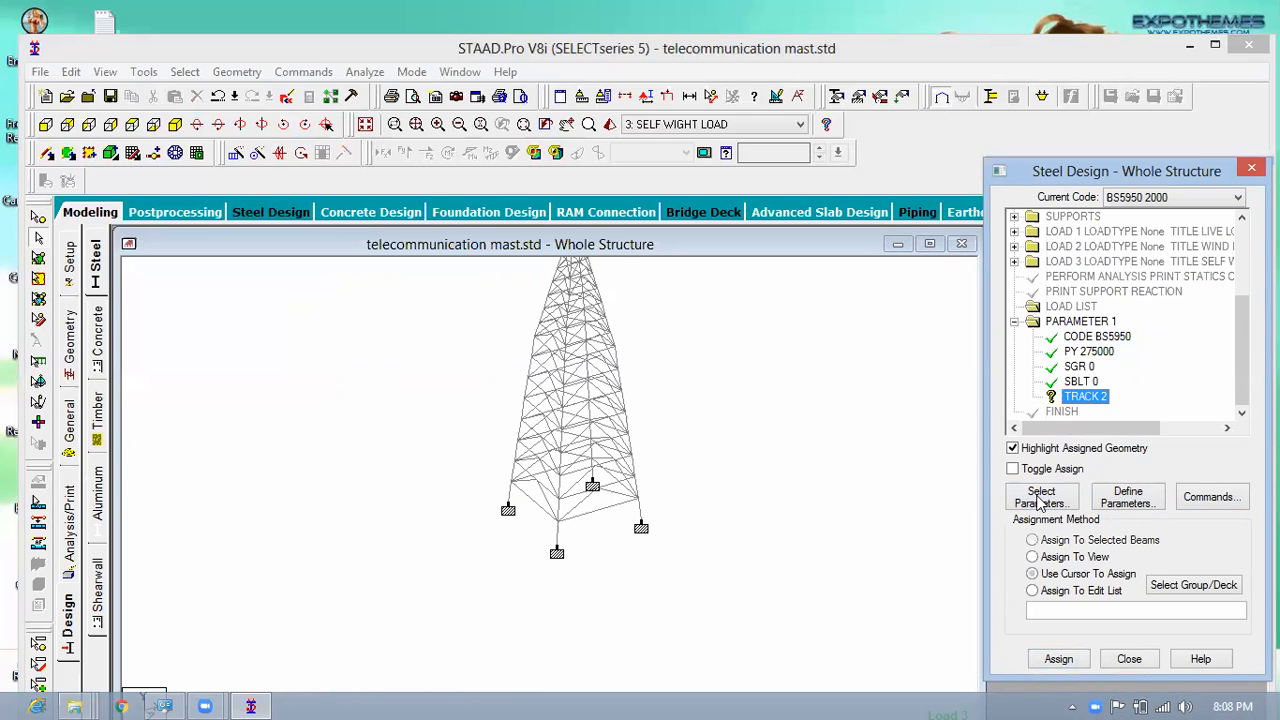
click(1060, 570)
click(1060, 559)
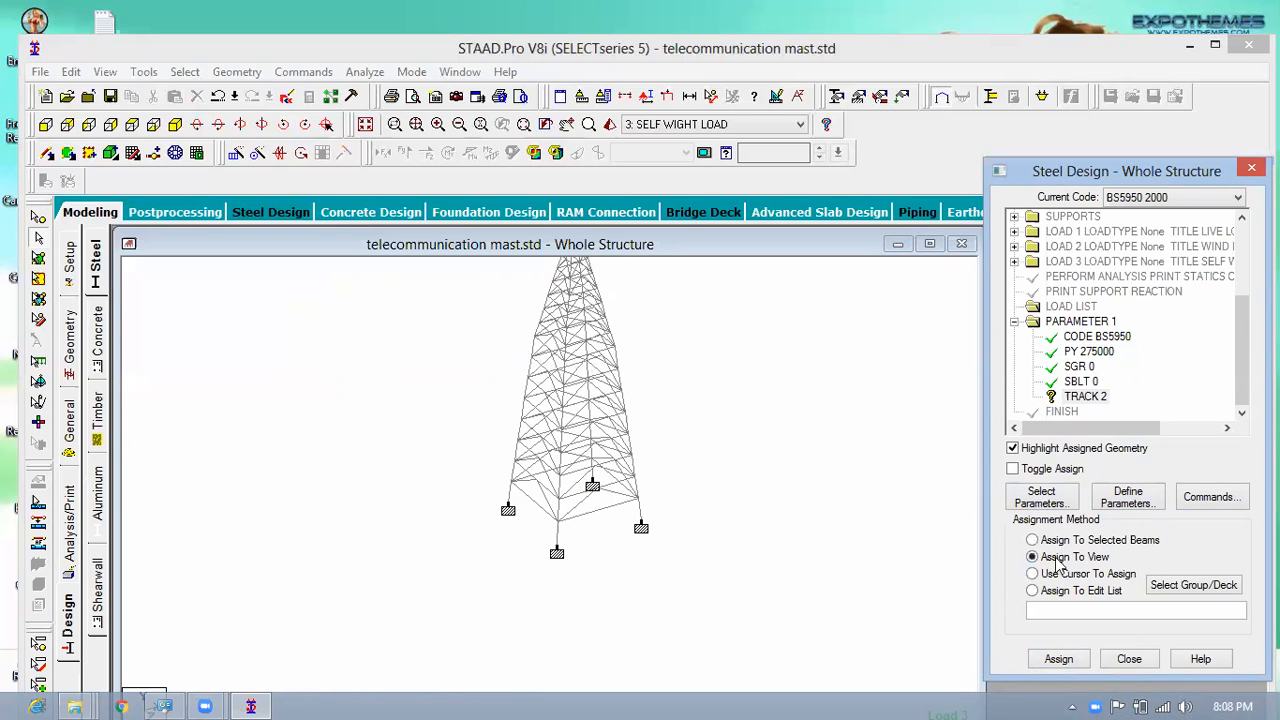
click(1059, 659)
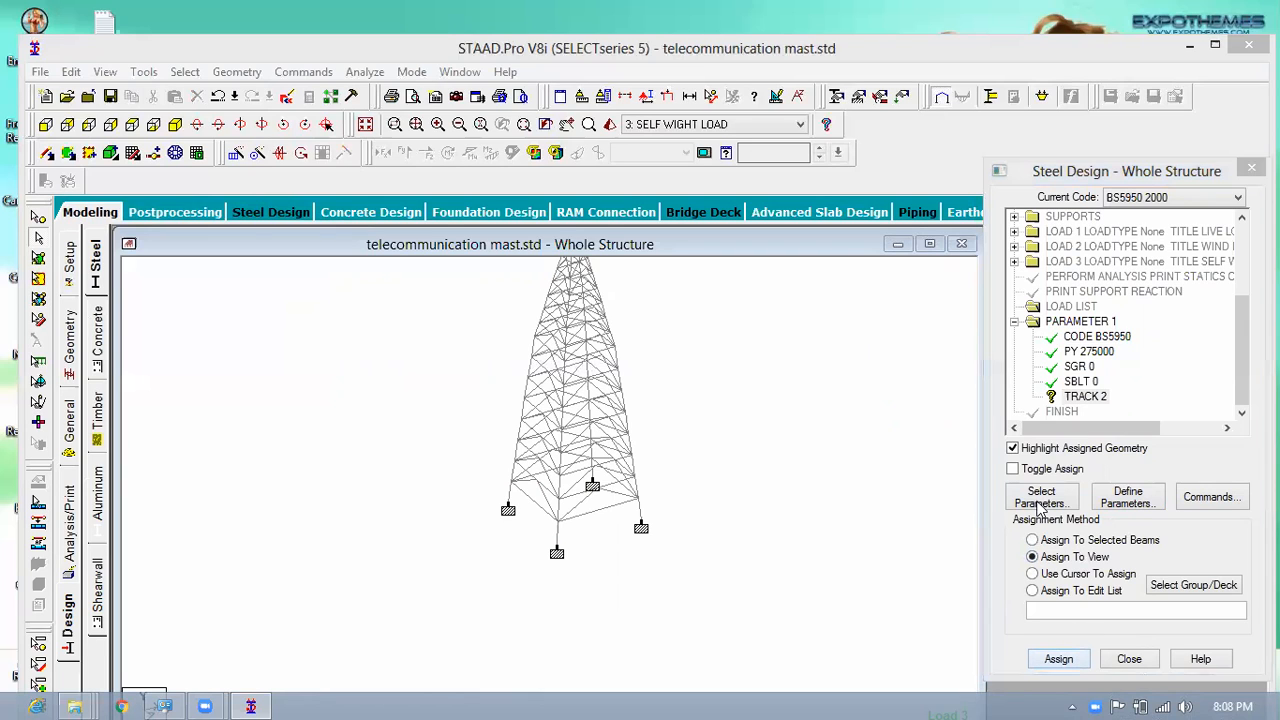
click(1120, 472)
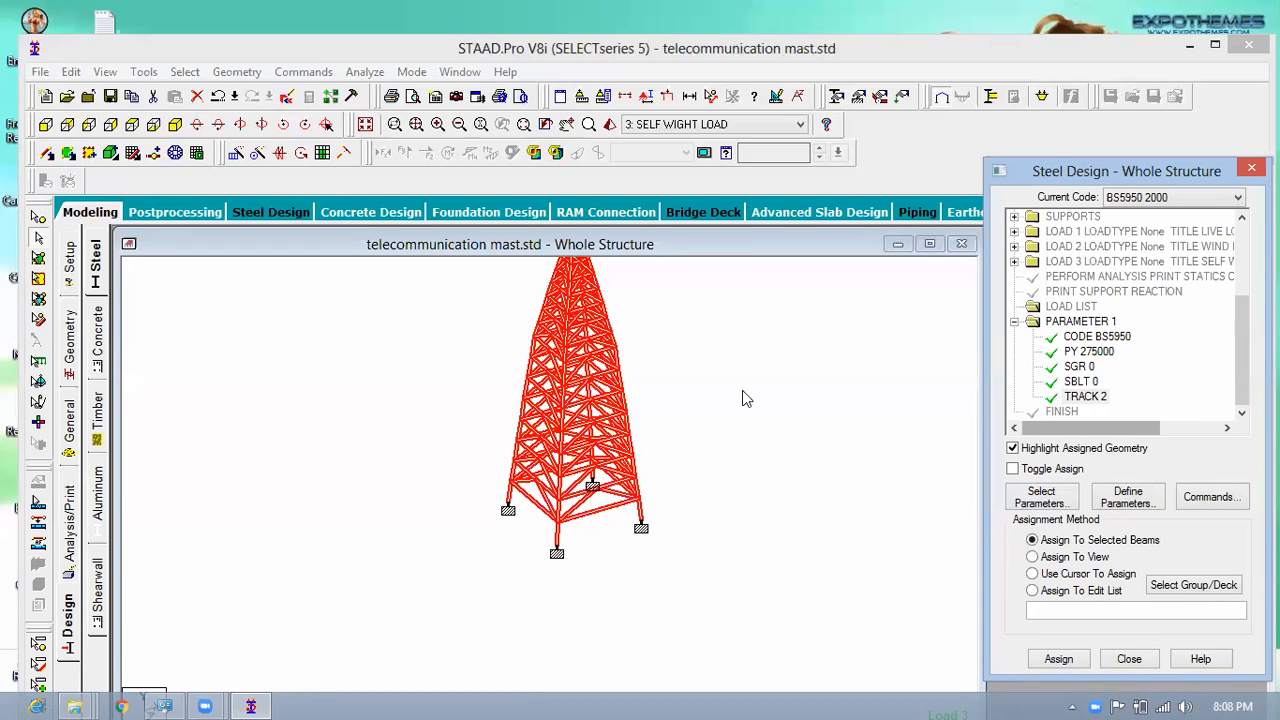
Step: Assign the CHECK CODE and MEMBER TAKE OFF design commands to all the selected mast members
drag(752, 462, 735, 518)
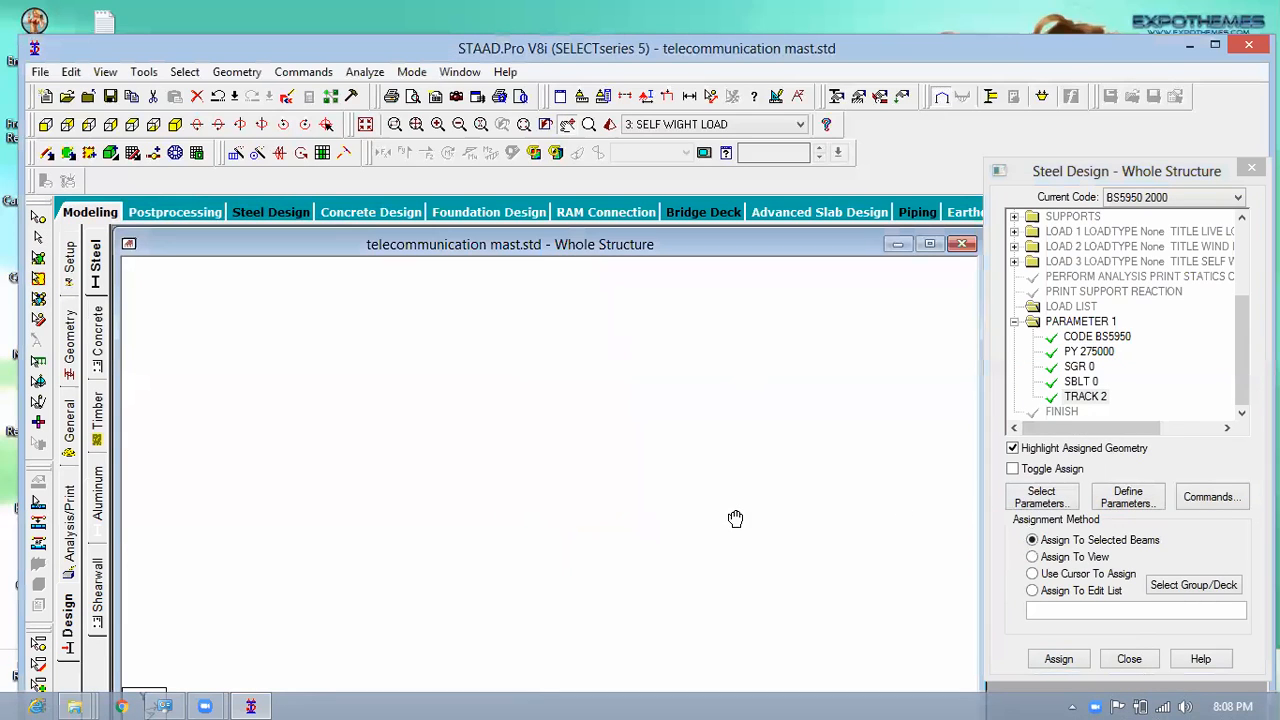
middle_drag(735, 518, 724, 493)
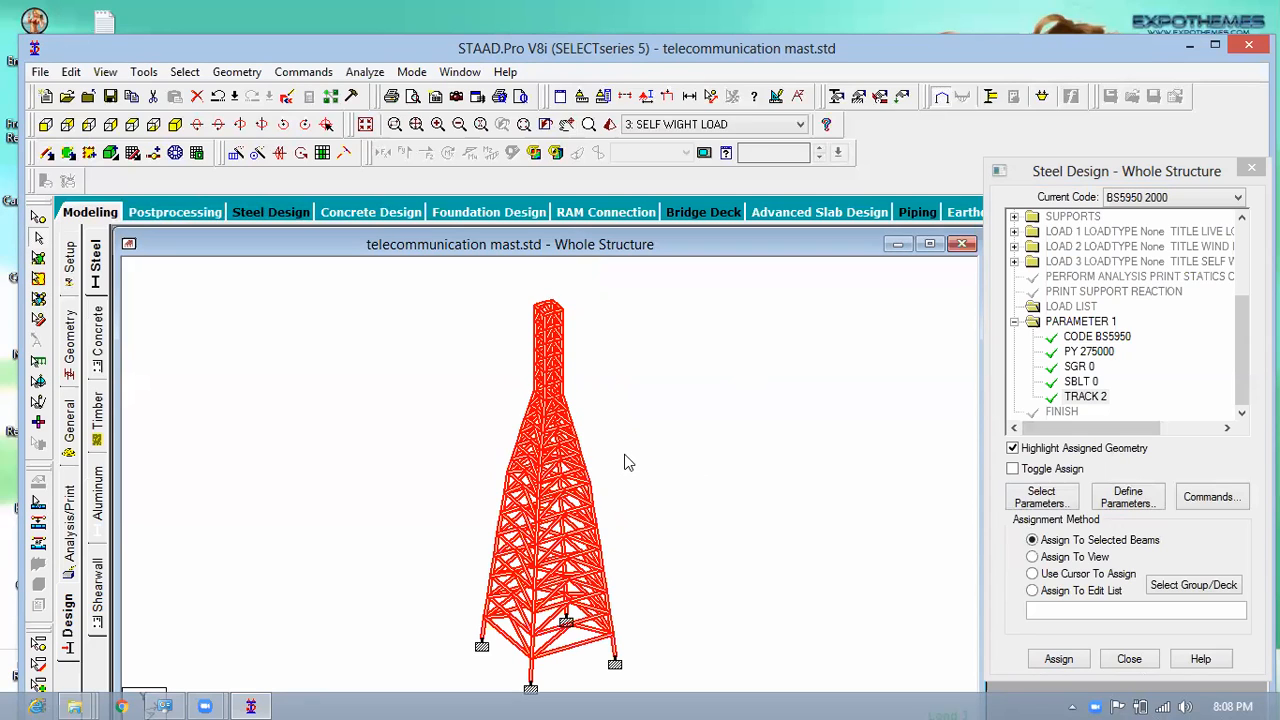
click(1214, 497)
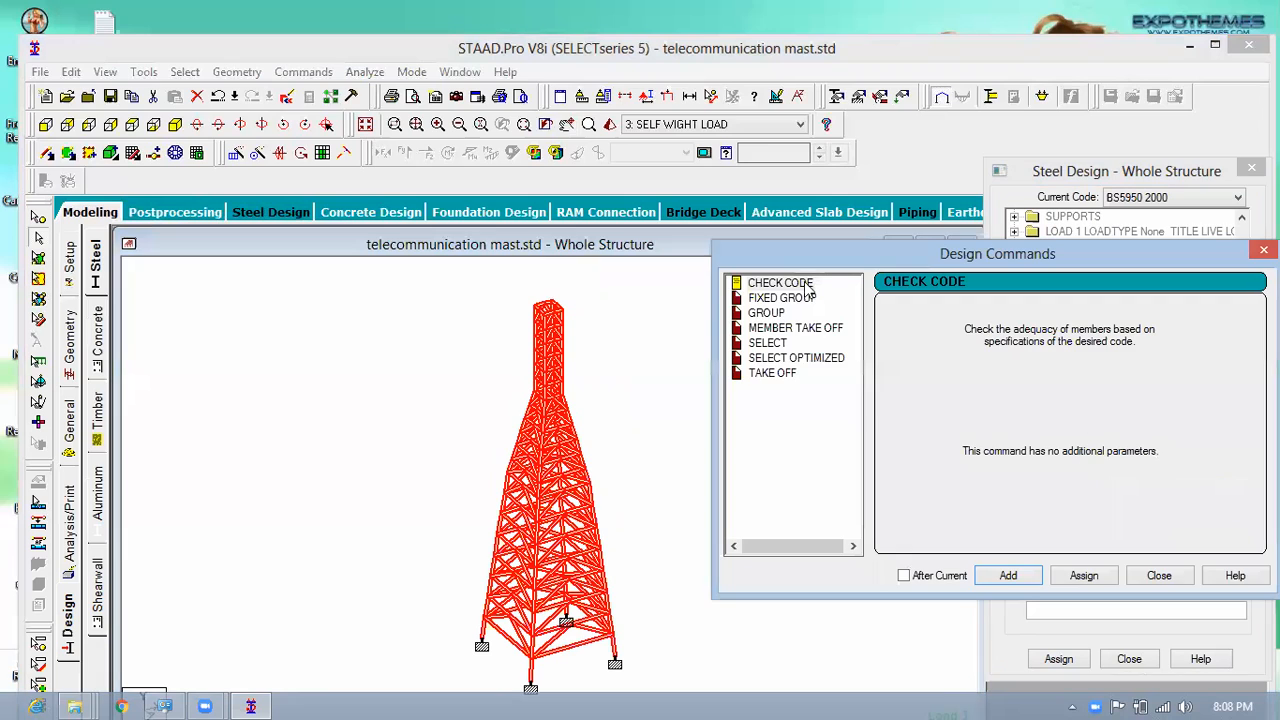
click(1084, 576)
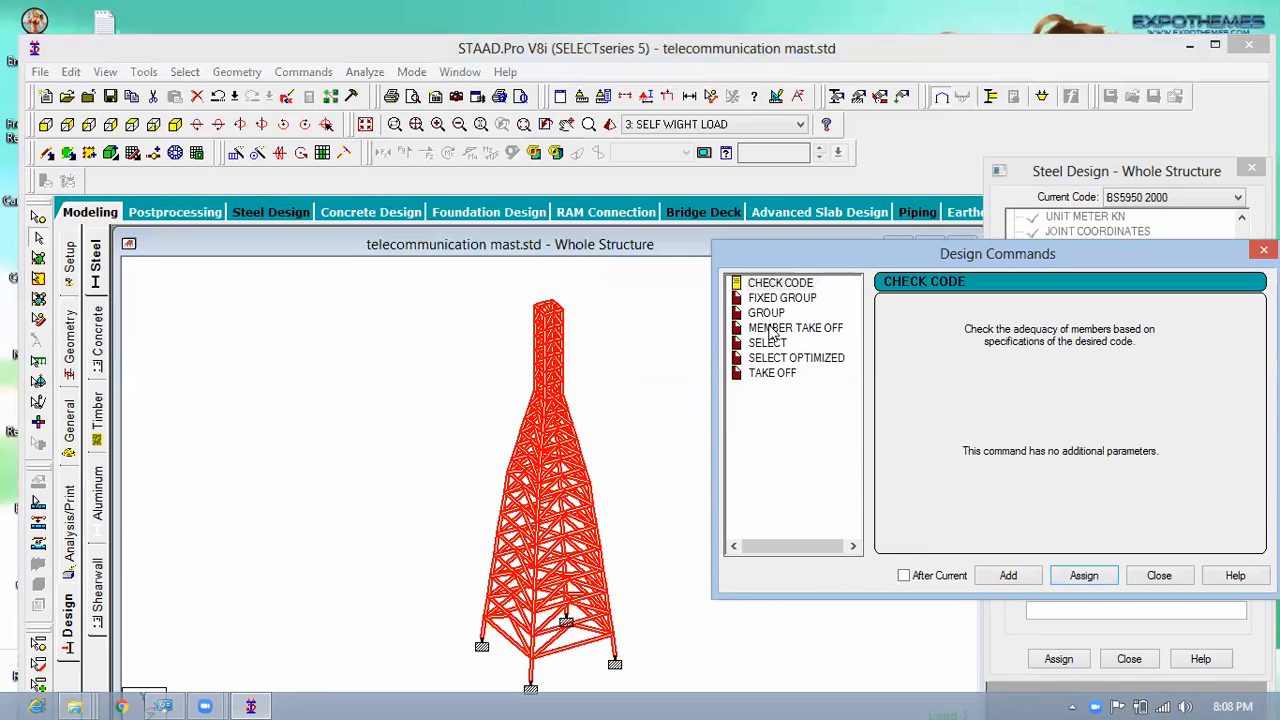
click(799, 330)
click(1085, 574)
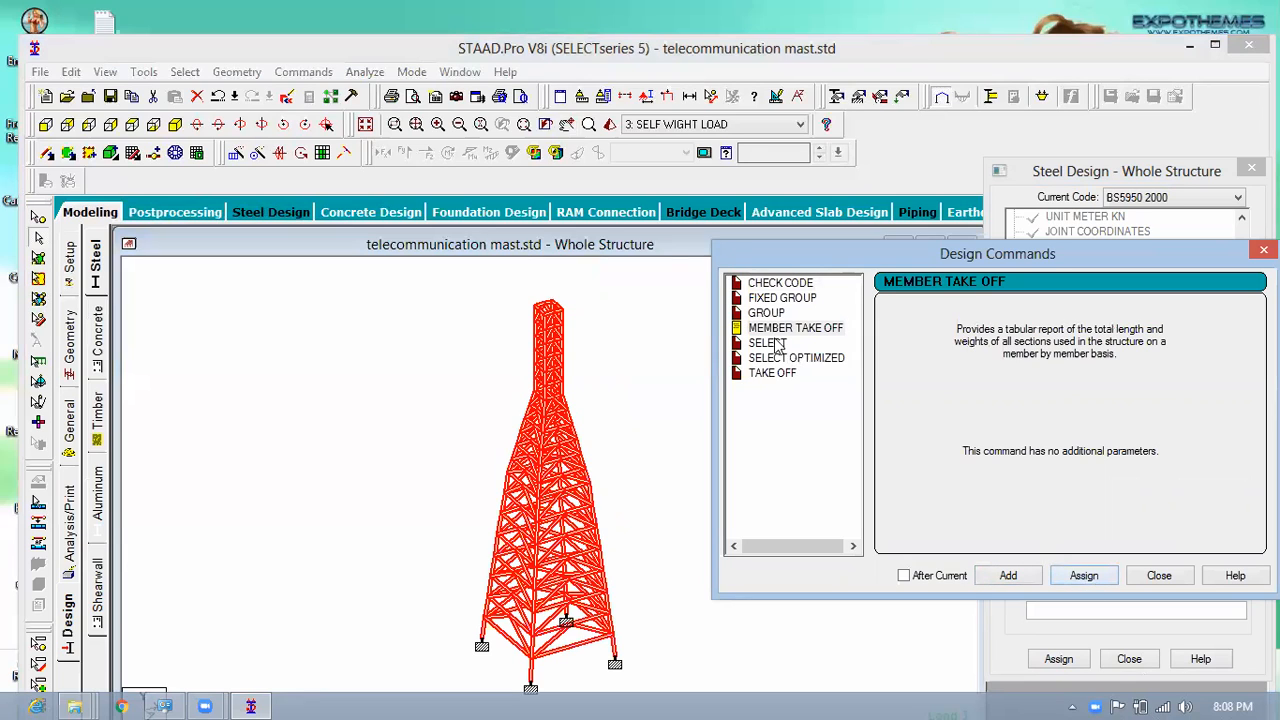
Step: Assign the SELECT and TAKE OFF design commands to all the selected mast members and finish the design commands
click(777, 343)
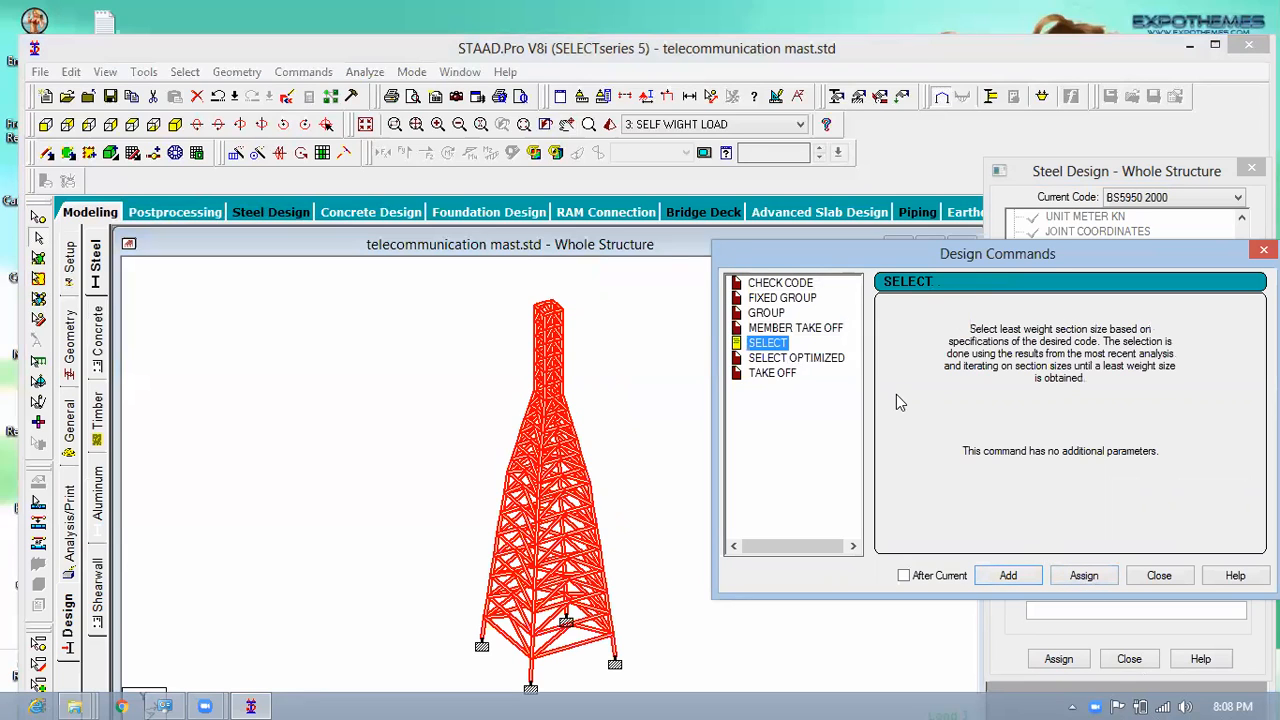
click(1088, 578)
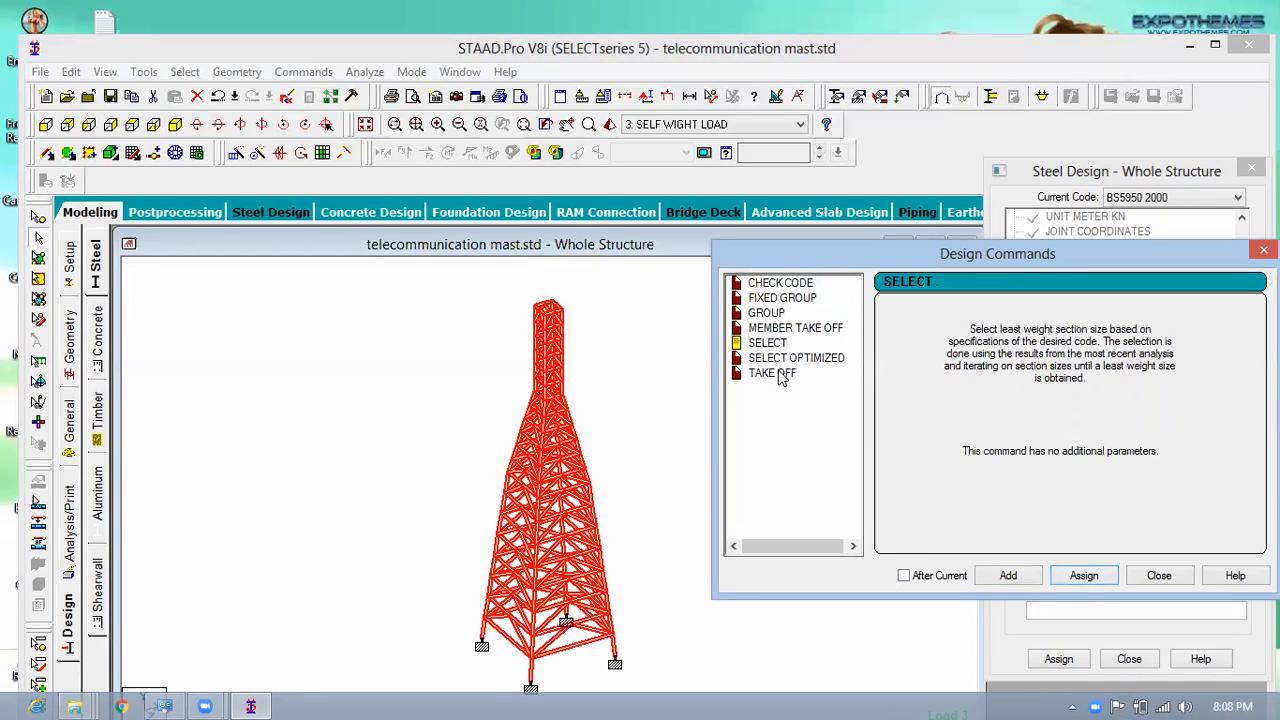
click(779, 373)
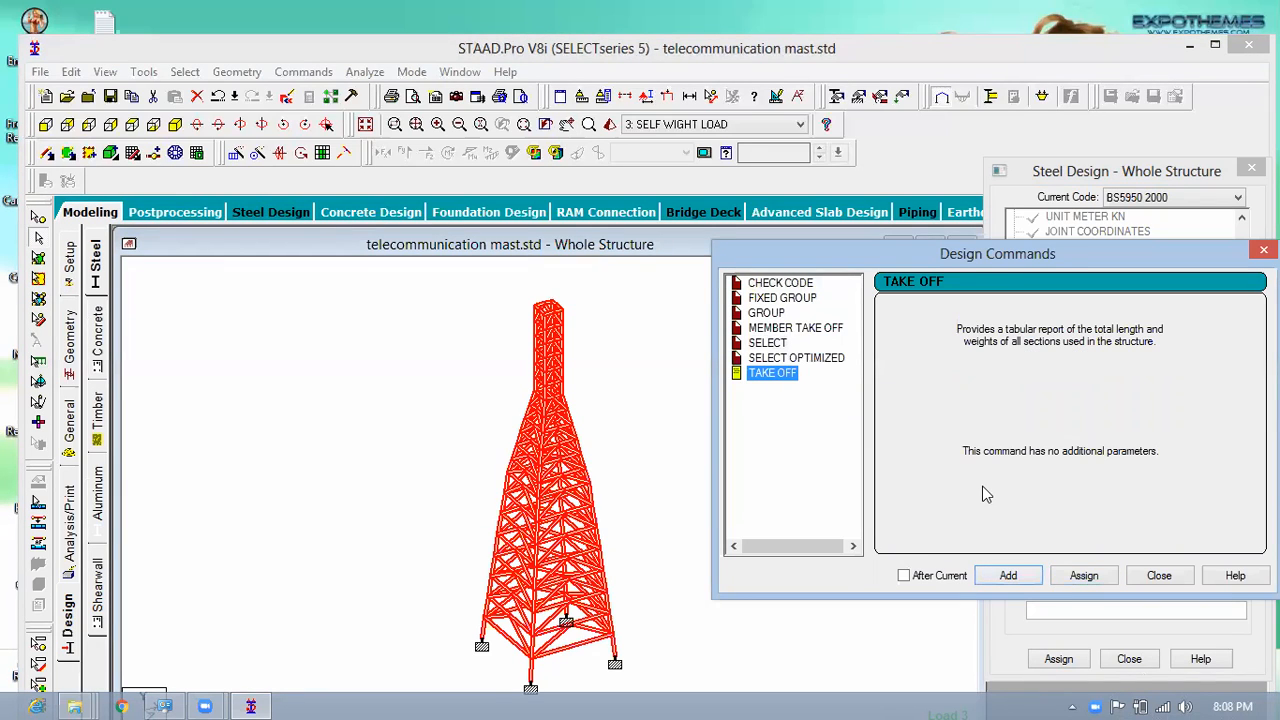
click(1084, 577)
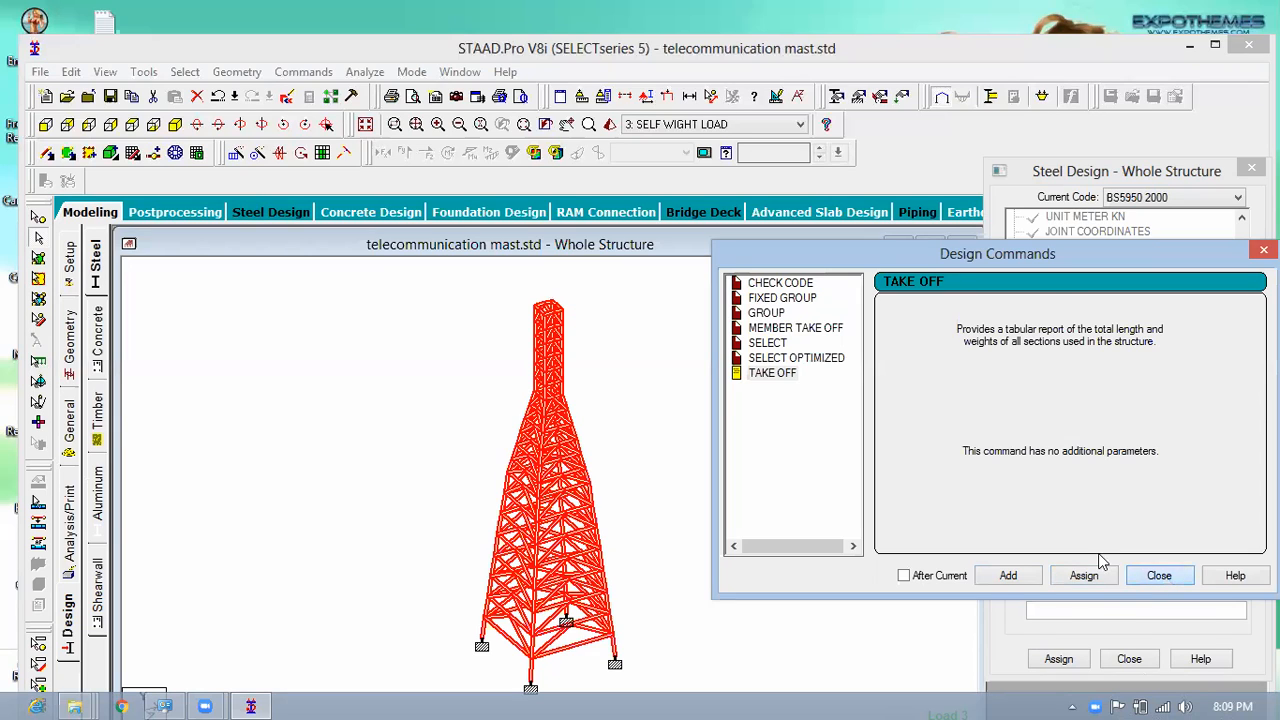
click(1160, 576)
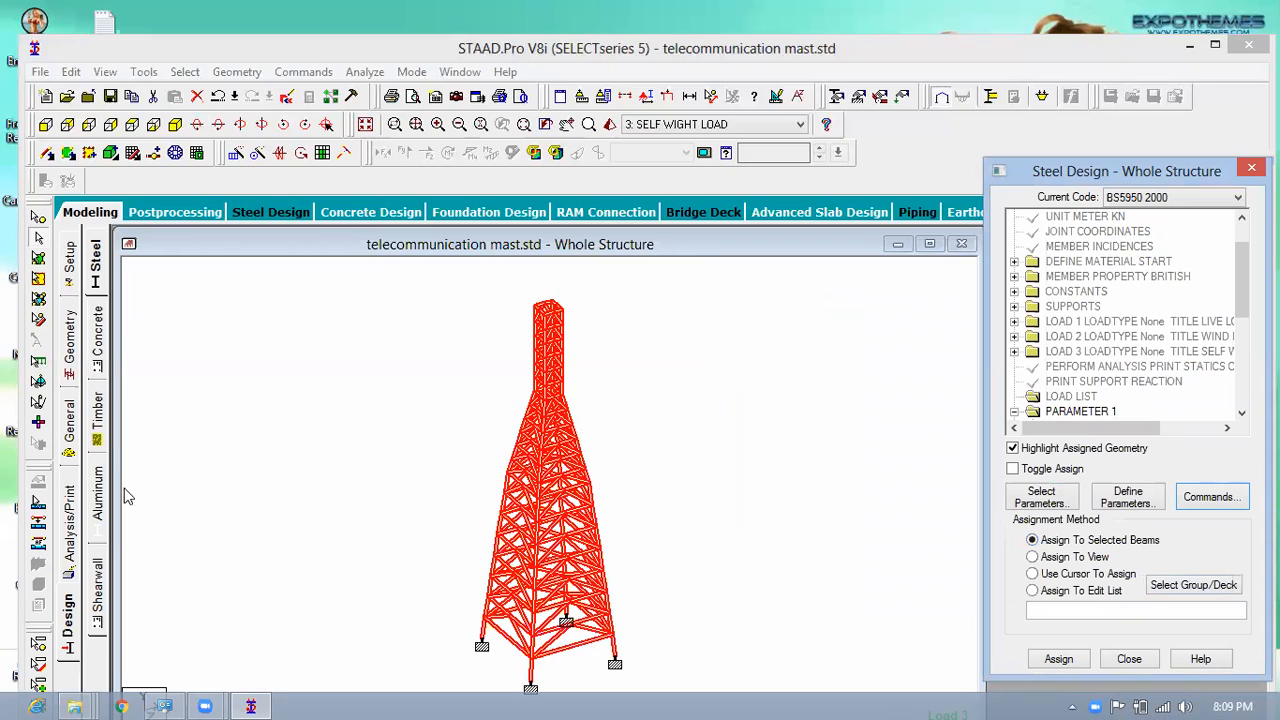
Step: Add a Perform Analysis command with the No Print option after the steel design commands
click(72, 520)
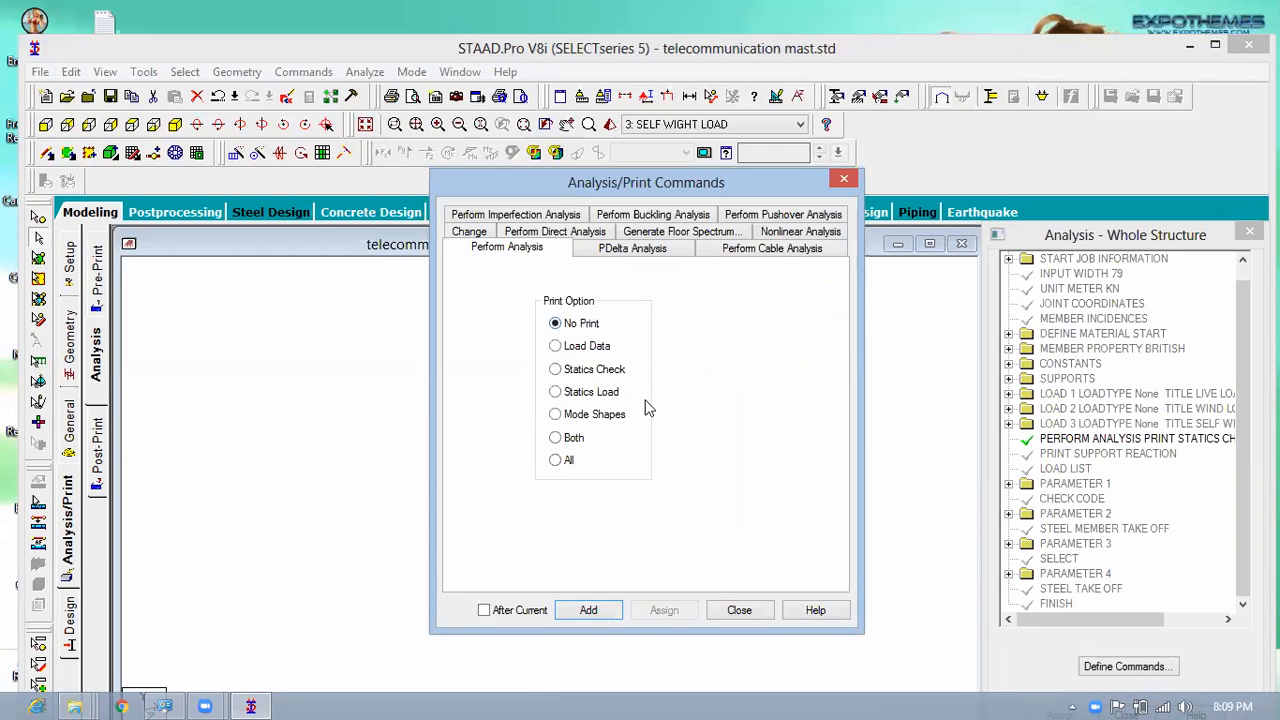
click(610, 613)
click(741, 612)
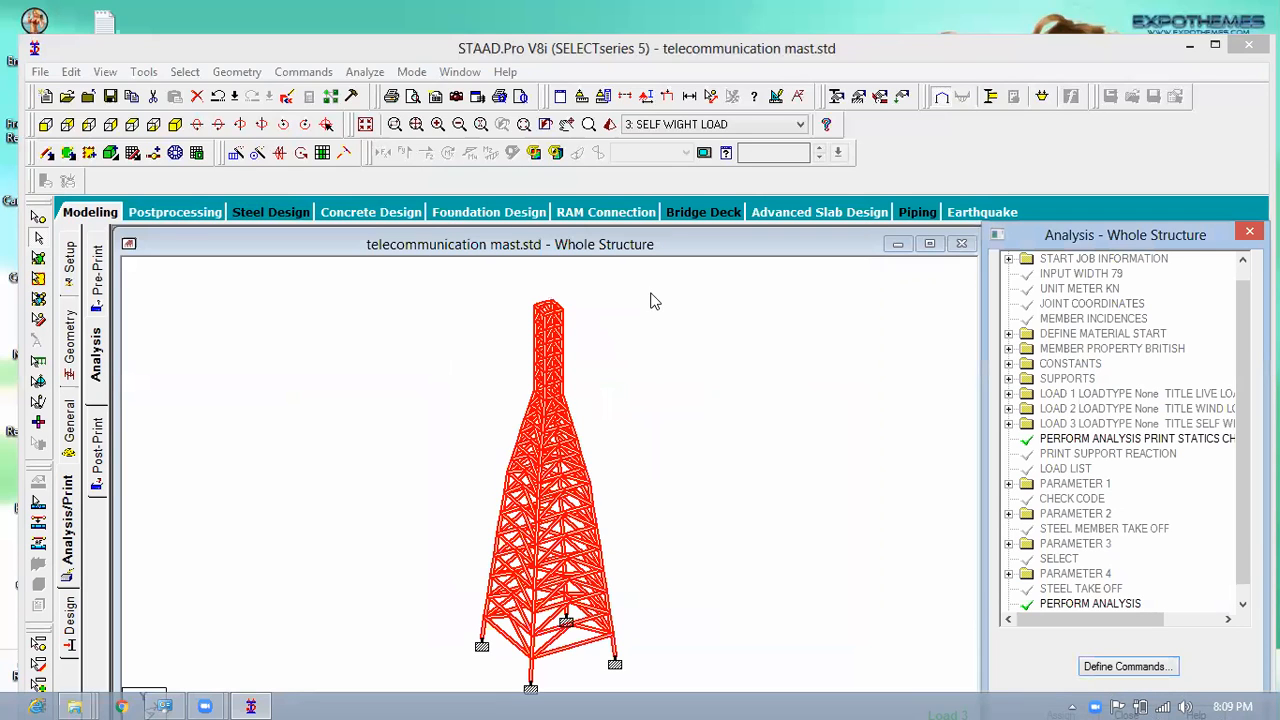
Step: Run the analysis of the mast, saving the modified structure, and minimize the analysis report
drag(964, 47, 970, 85)
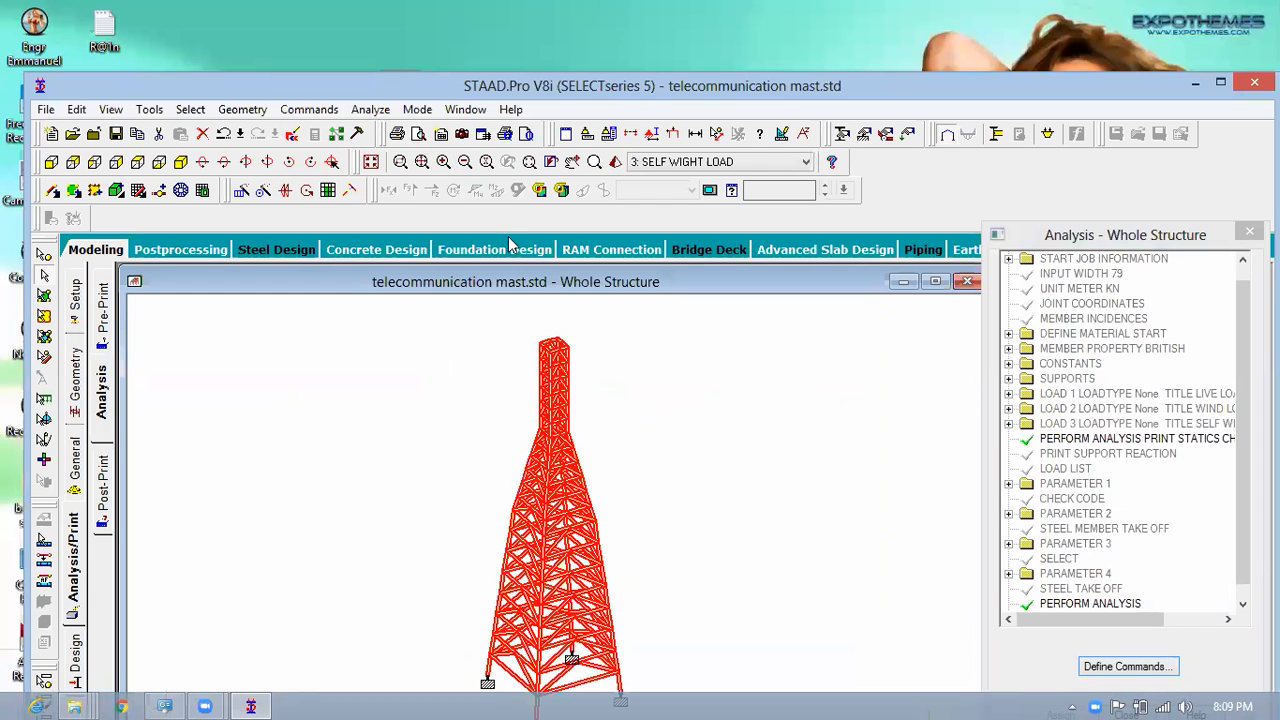
click(372, 111)
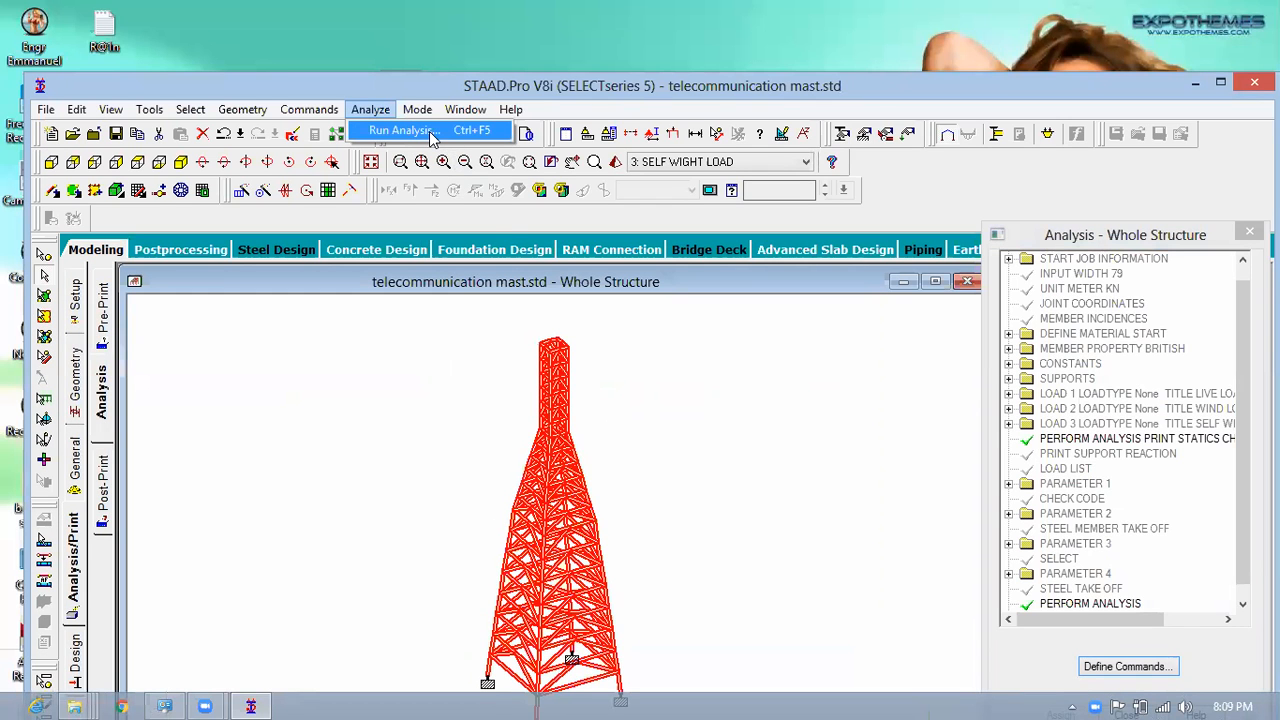
click(433, 131)
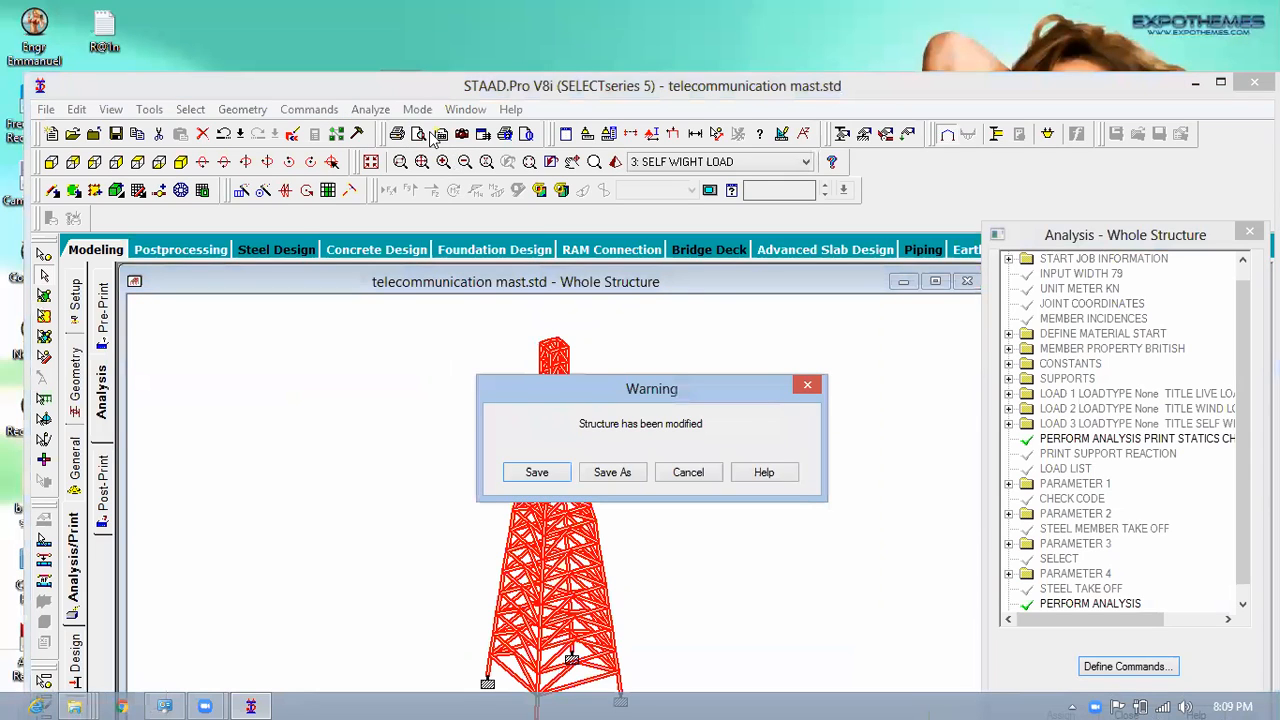
click(533, 476)
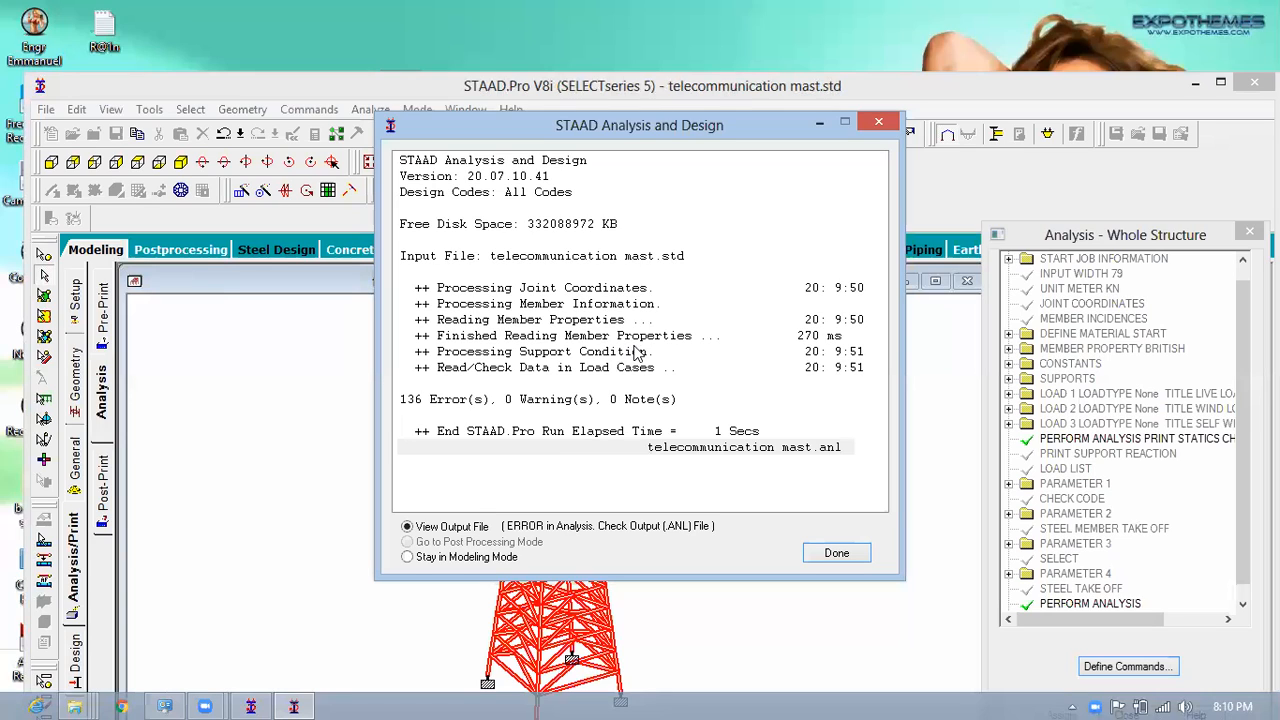
click(819, 127)
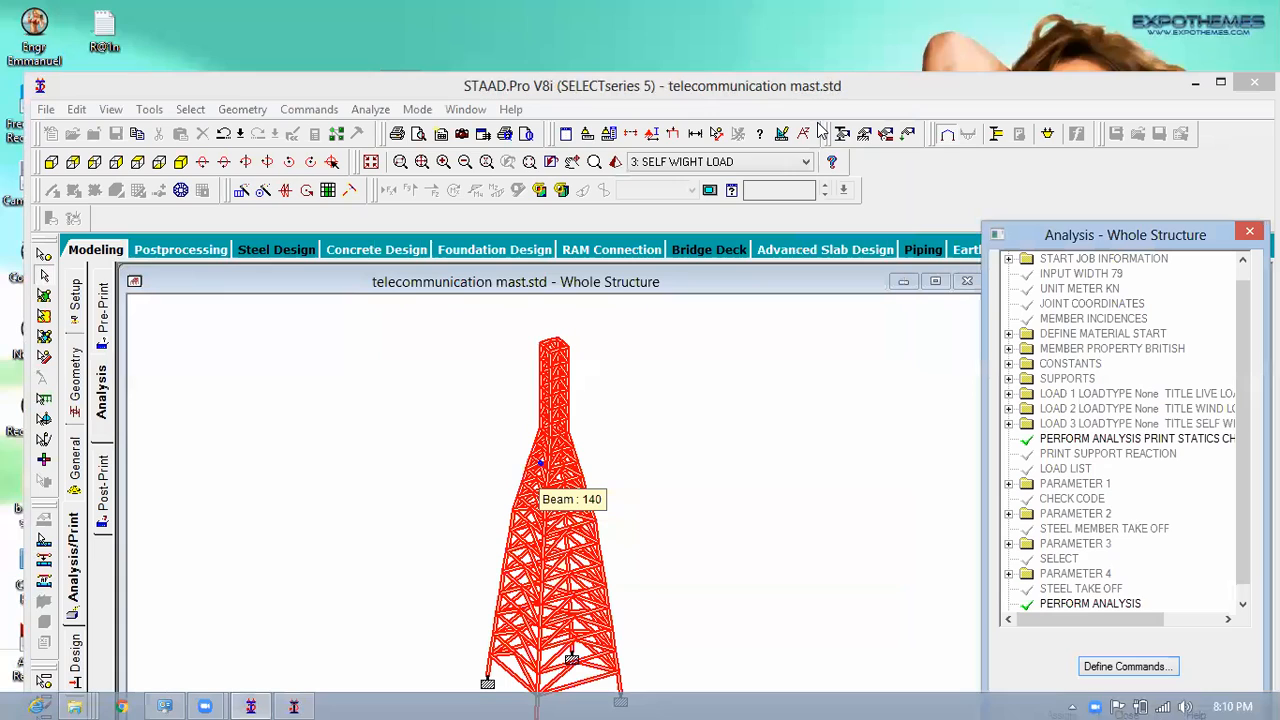